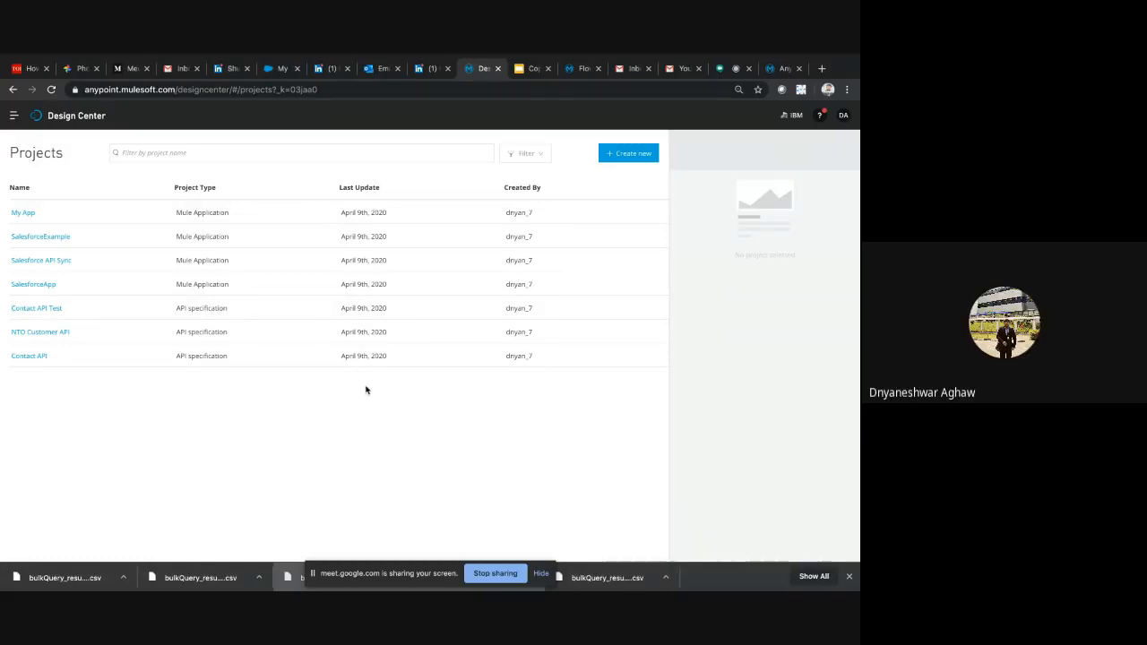
# Open Access Management from the Anypoint Platform navigation in a separate browser tab and switch to it
pyautogui.click(14, 117)
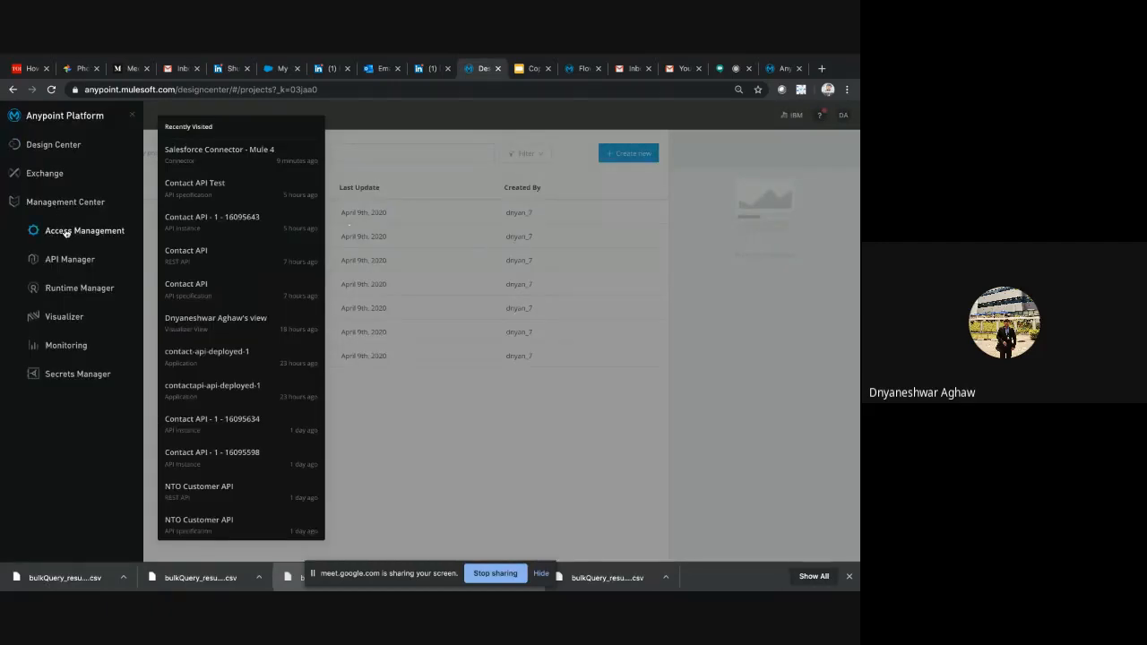
pyautogui.click(391, 166)
pyautogui.click(11, 124)
pyautogui.rightClick(73, 230)
pyautogui.click(87, 237)
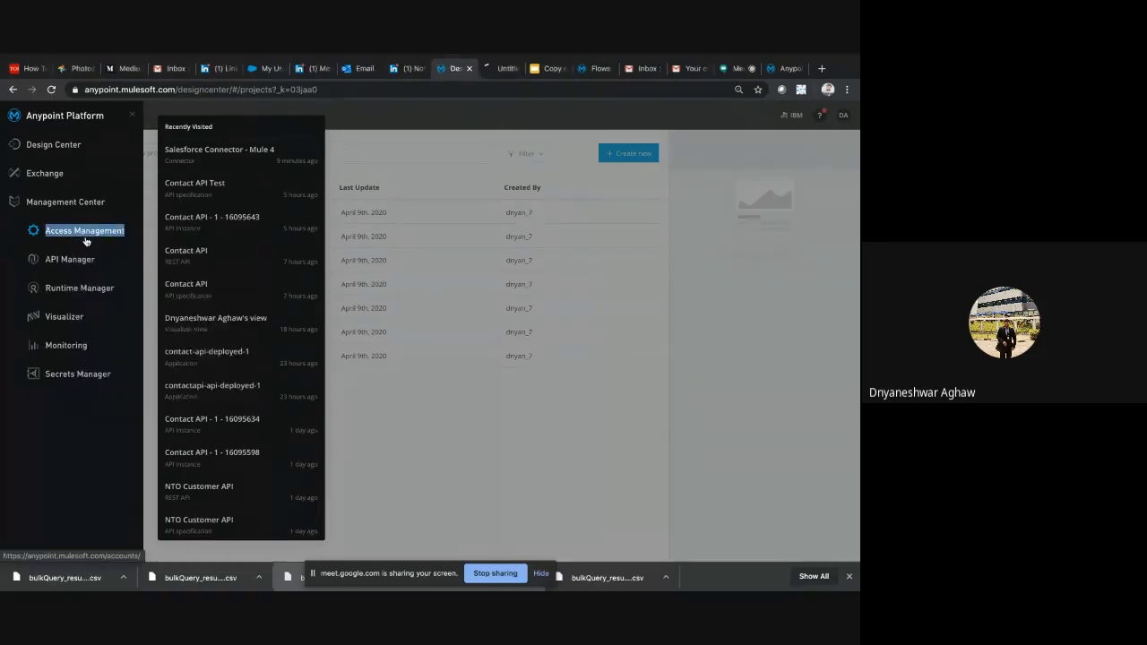
pyautogui.click(495, 69)
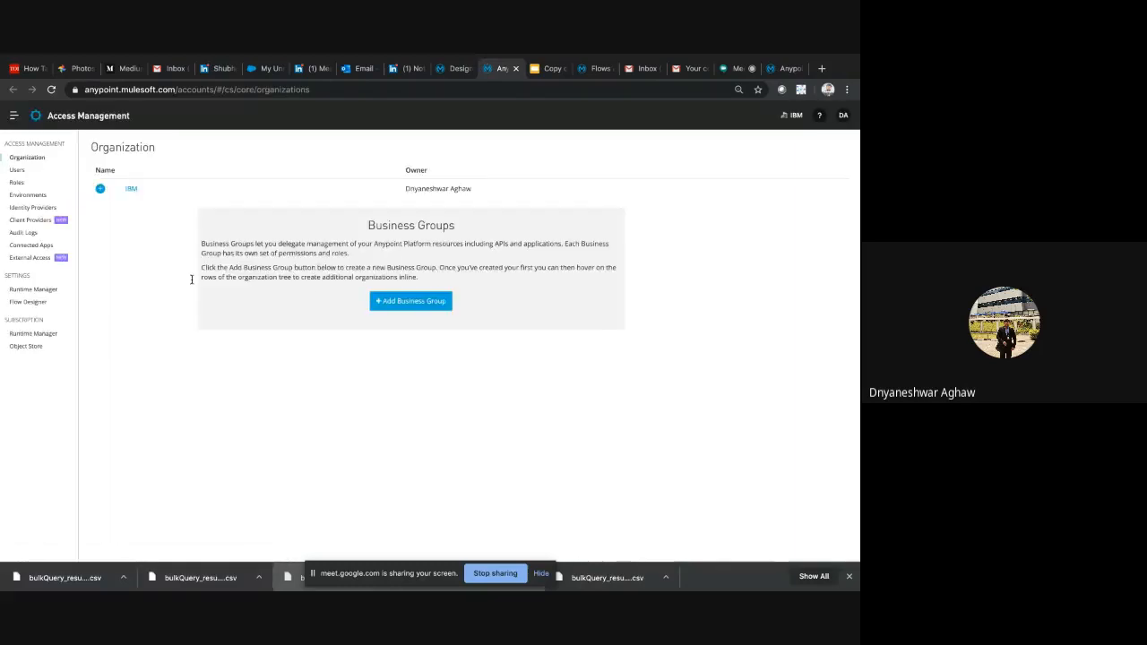
# Show the organization's Environments page and view its business group list
pyautogui.click(30, 194)
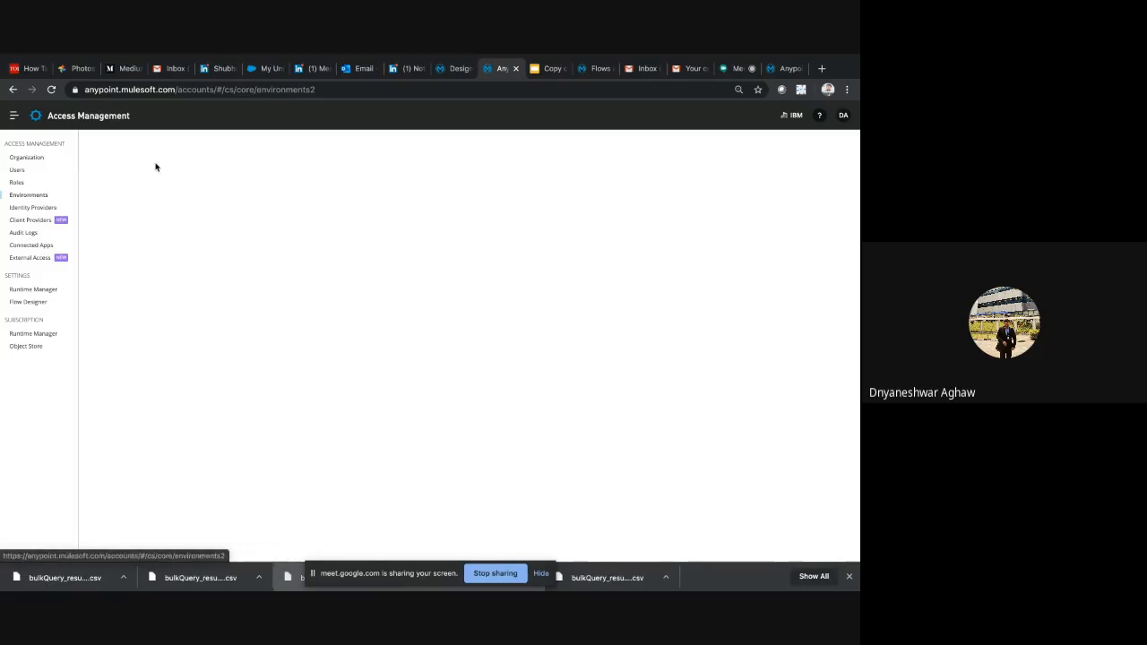
pyautogui.click(789, 118)
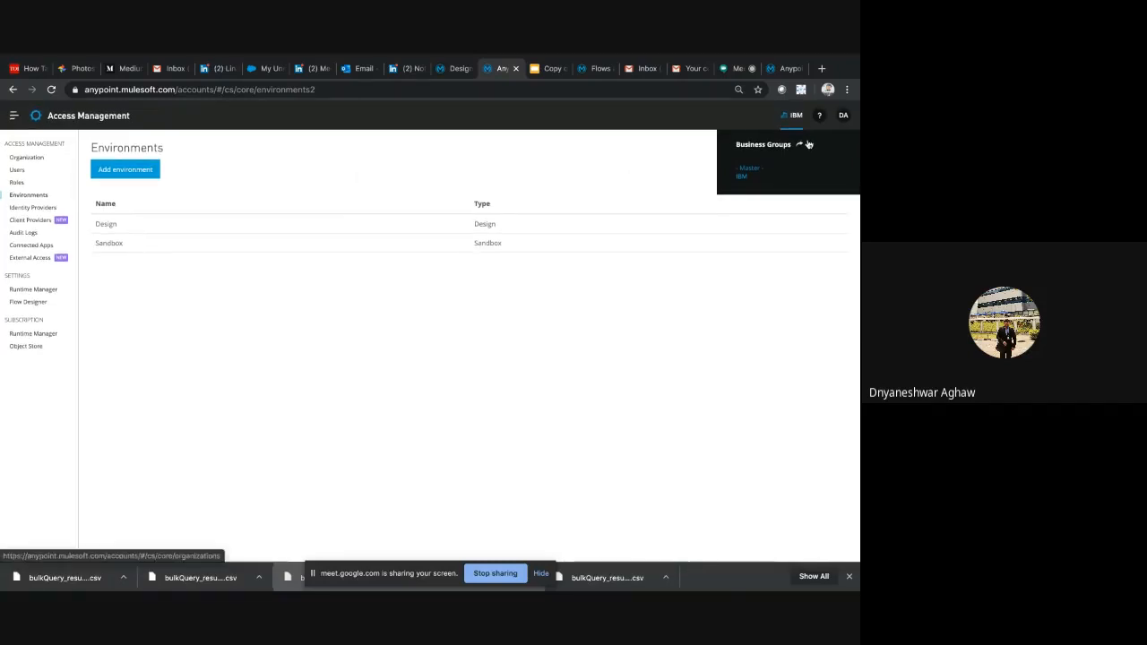
pyautogui.click(546, 69)
pyautogui.click(500, 69)
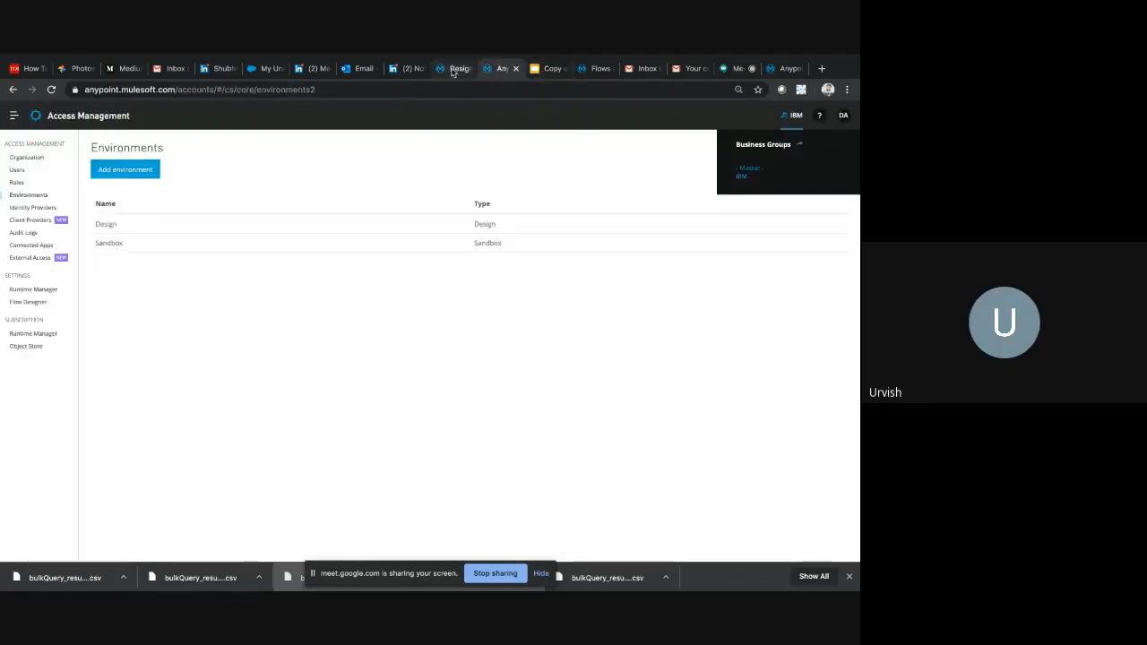
pyautogui.click(453, 69)
pyautogui.click(500, 69)
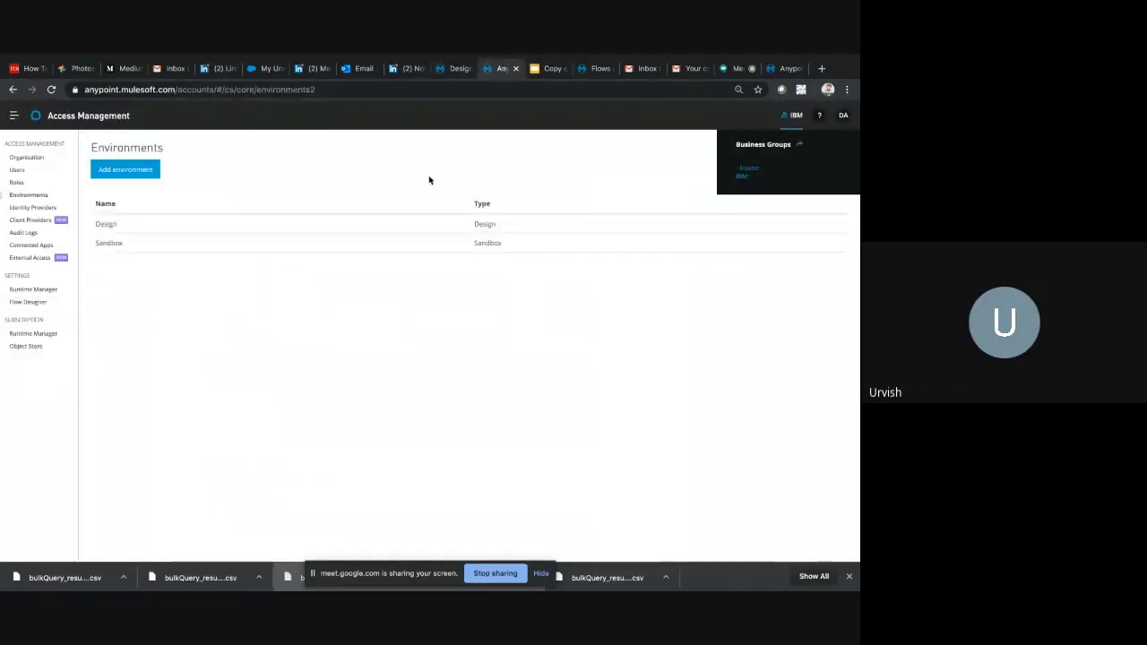
pyautogui.click(795, 119)
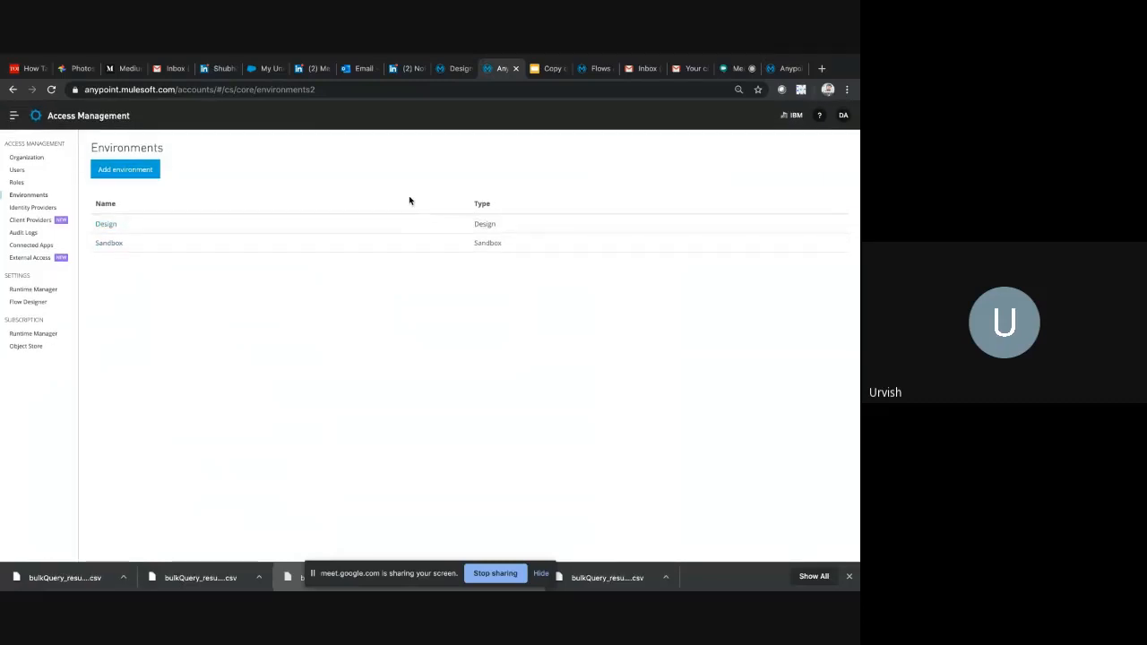
# Examine the names and types of the Design and Sandbox environments
pyautogui.moveTo(409, 197); pyautogui.dragTo(414, 237)
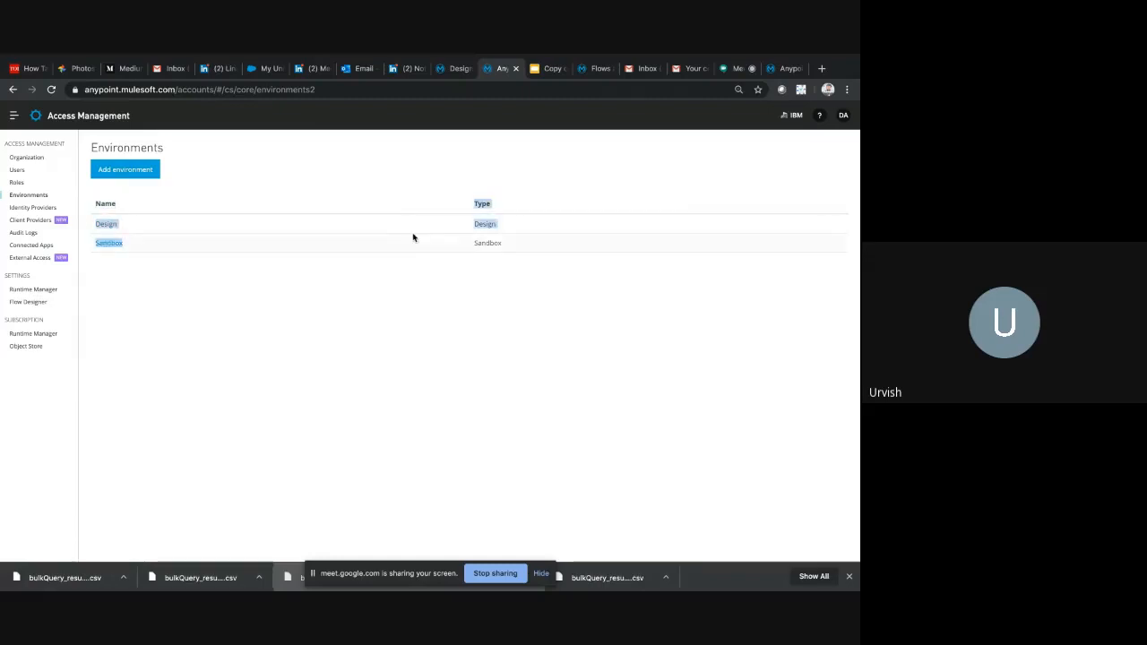
pyautogui.click(419, 231)
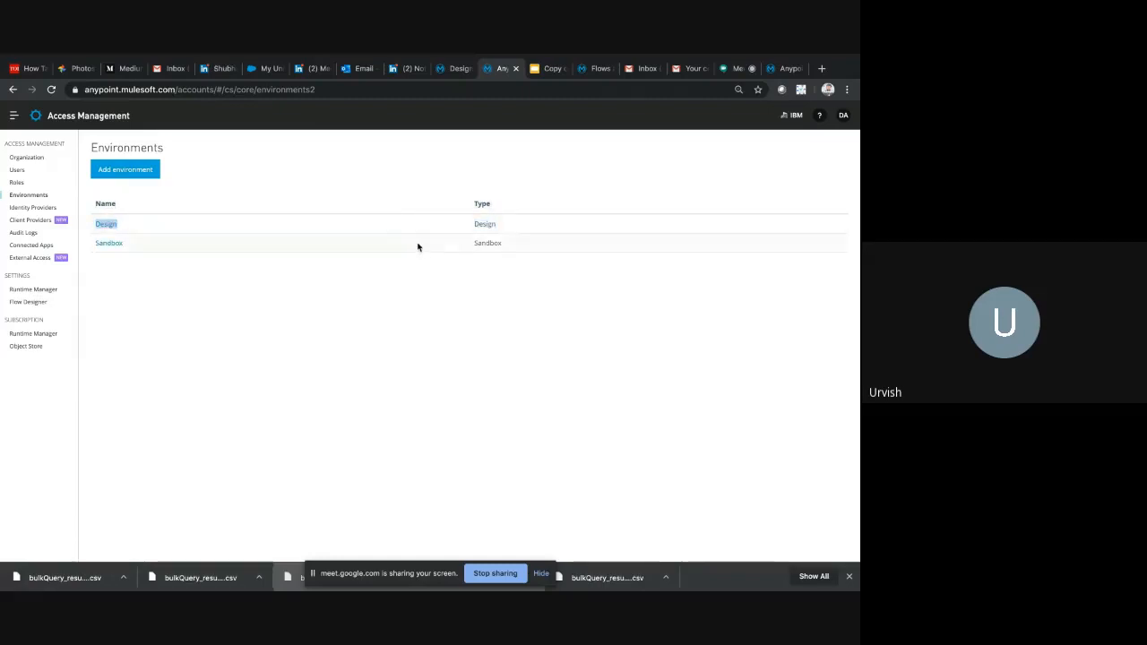
pyautogui.doubleClick(417, 246)
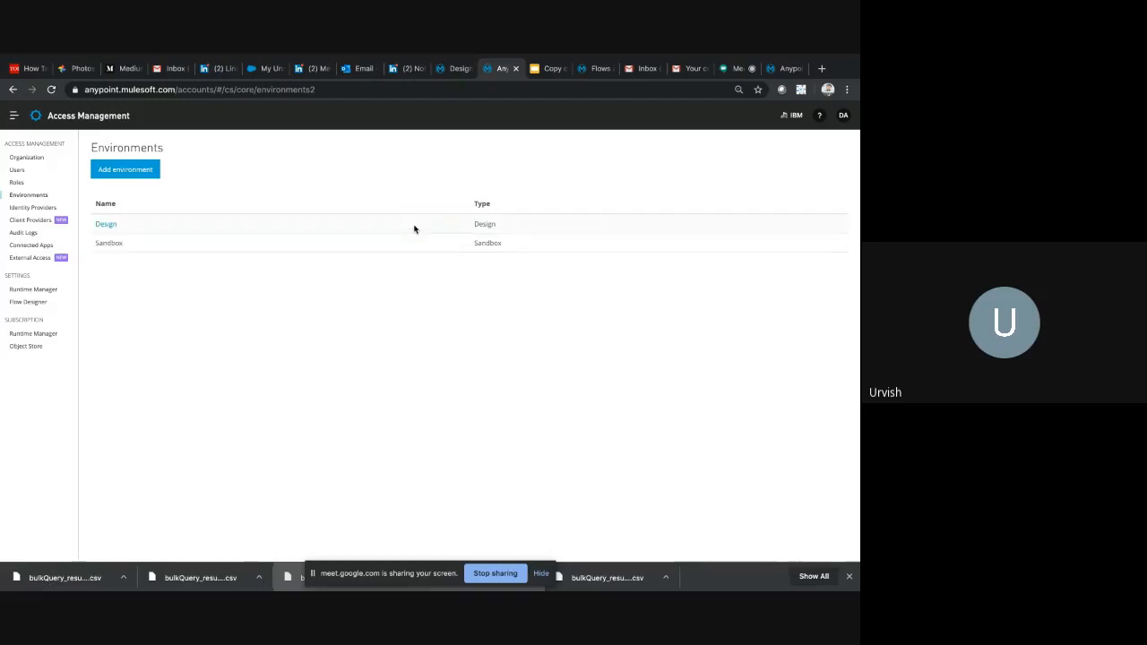
pyautogui.doubleClick(415, 226)
pyautogui.click(389, 252)
pyautogui.doubleClick(139, 244)
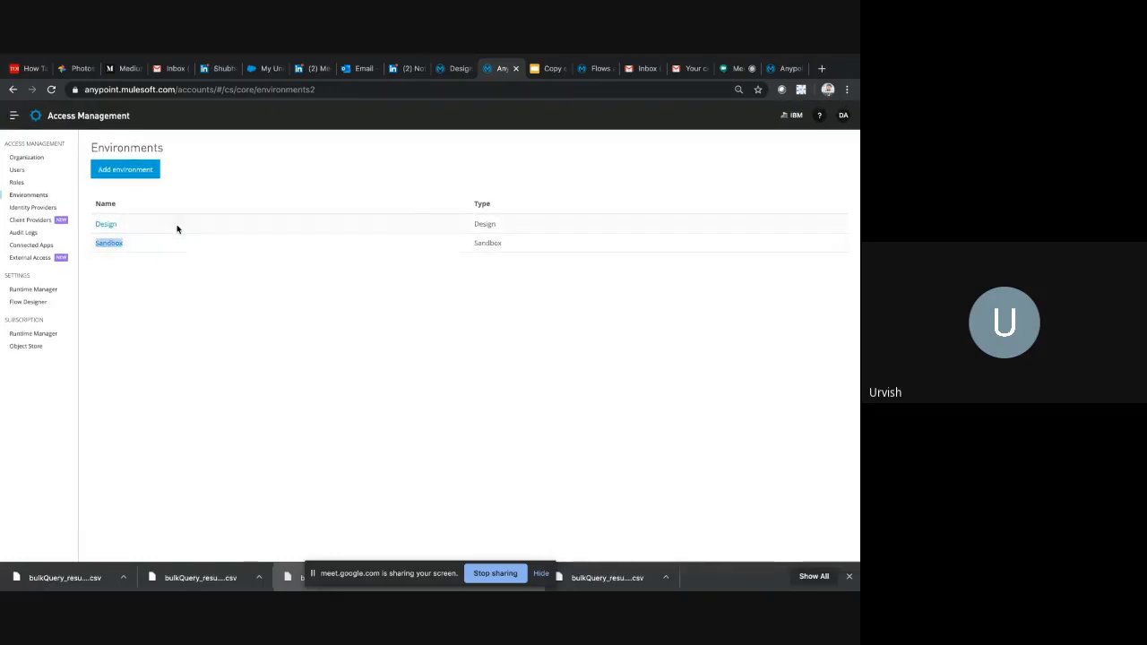
pyautogui.doubleClick(177, 227)
pyautogui.press('XF86AudioRaiseVolume')
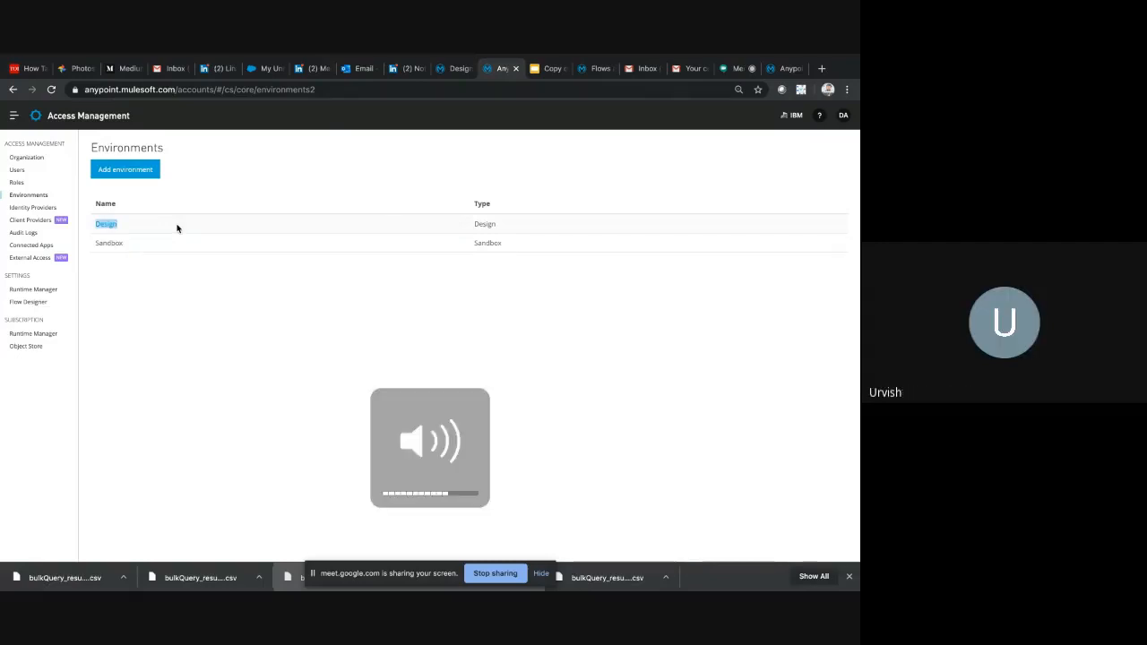
pyautogui.press('XF86AudioRaiseVolume')
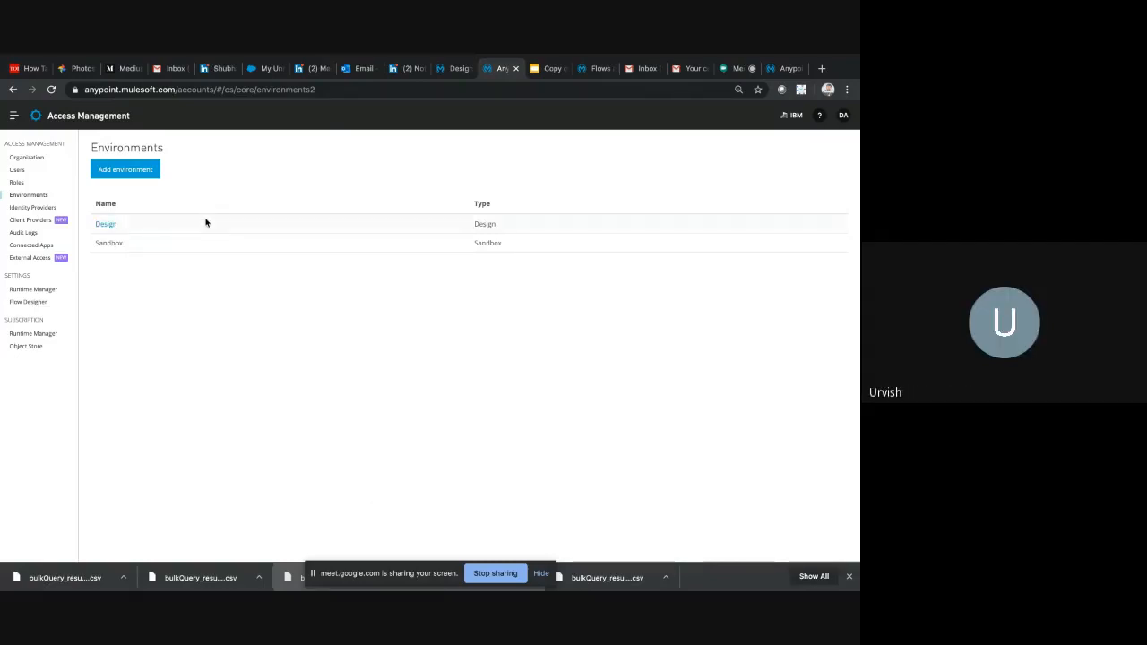
pyautogui.doubleClick(189, 242)
pyautogui.doubleClick(190, 226)
pyautogui.click(196, 245)
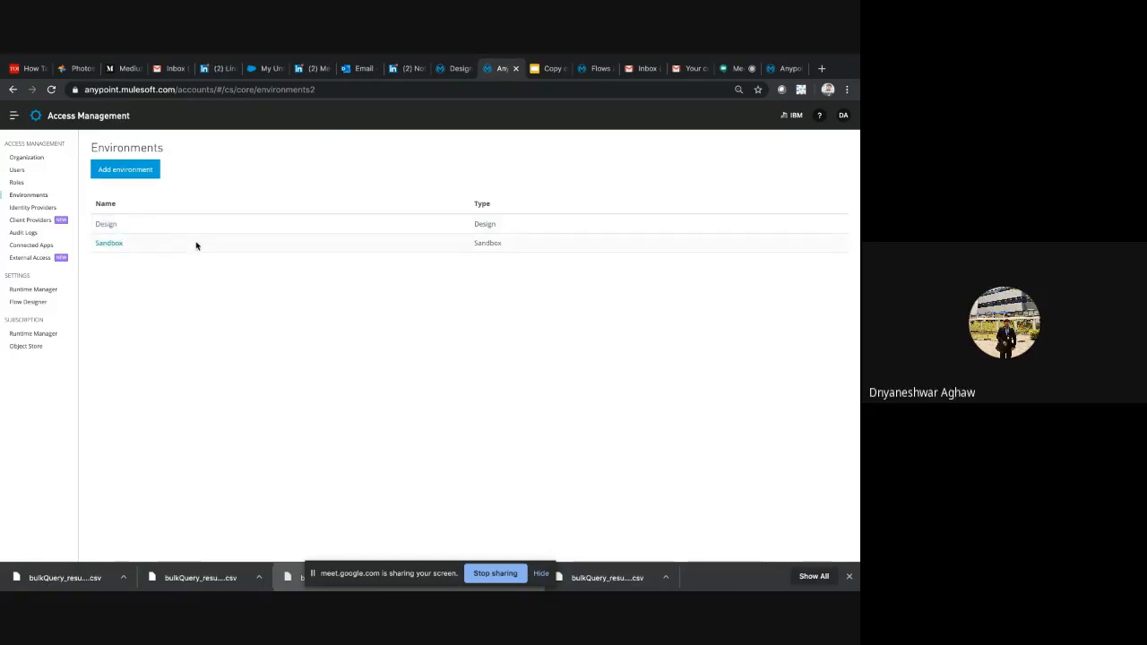
pyautogui.doubleClick(196, 244)
pyautogui.click(204, 233)
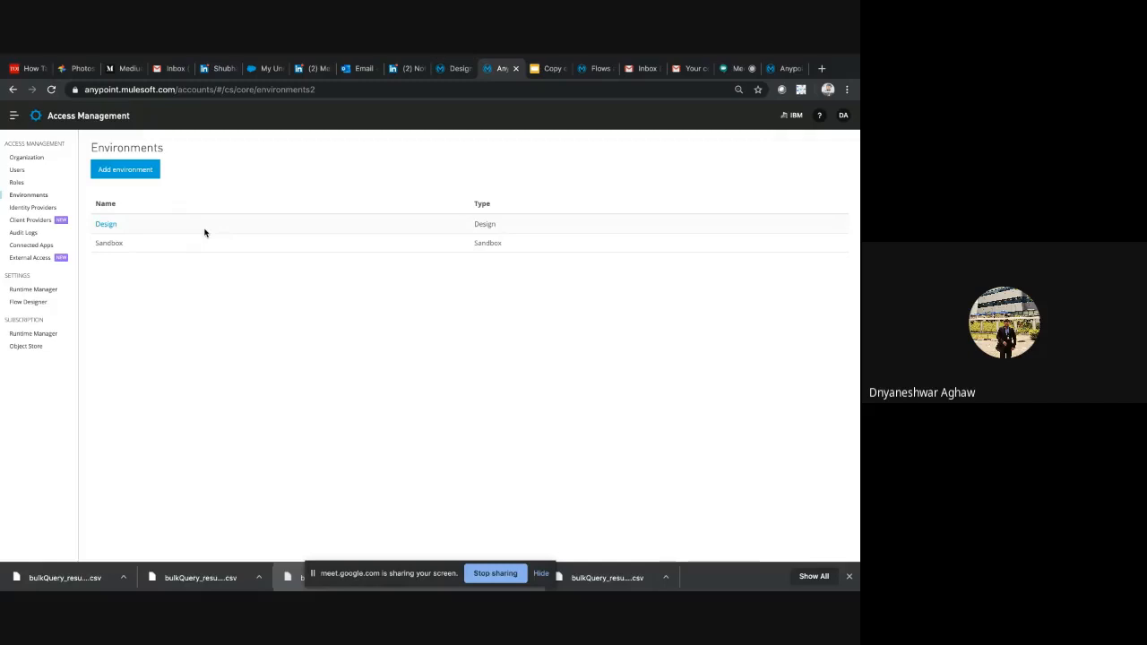
# View the organization users, external users and pending invites, and look at the user invitation form without sending anything
pyautogui.click(17, 171)
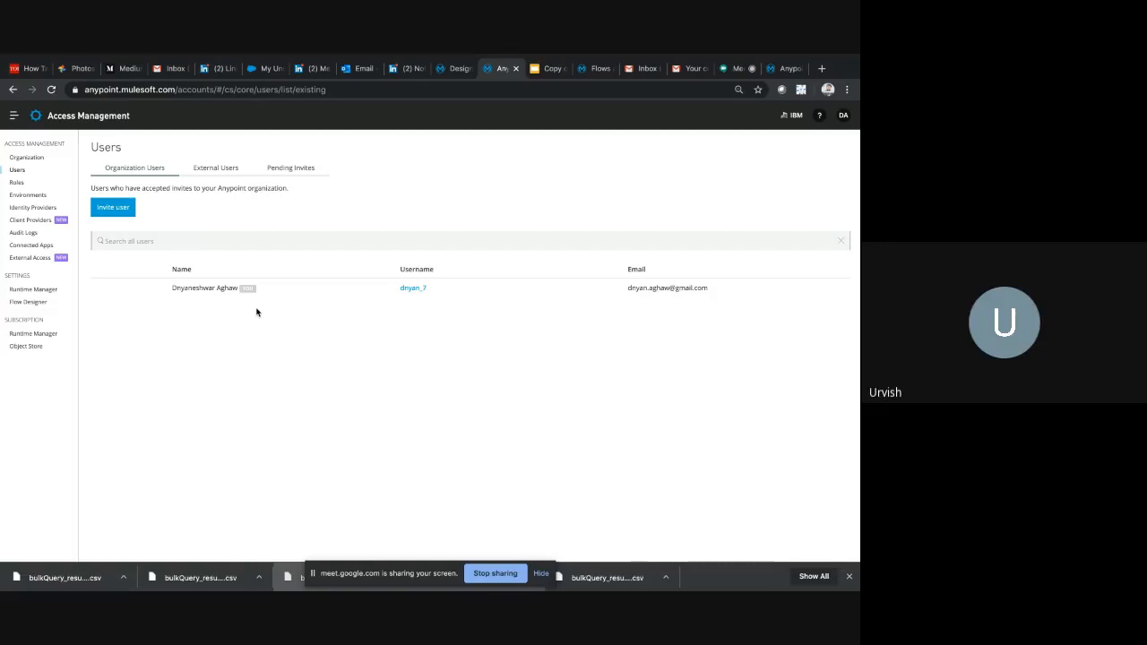
pyautogui.click(226, 170)
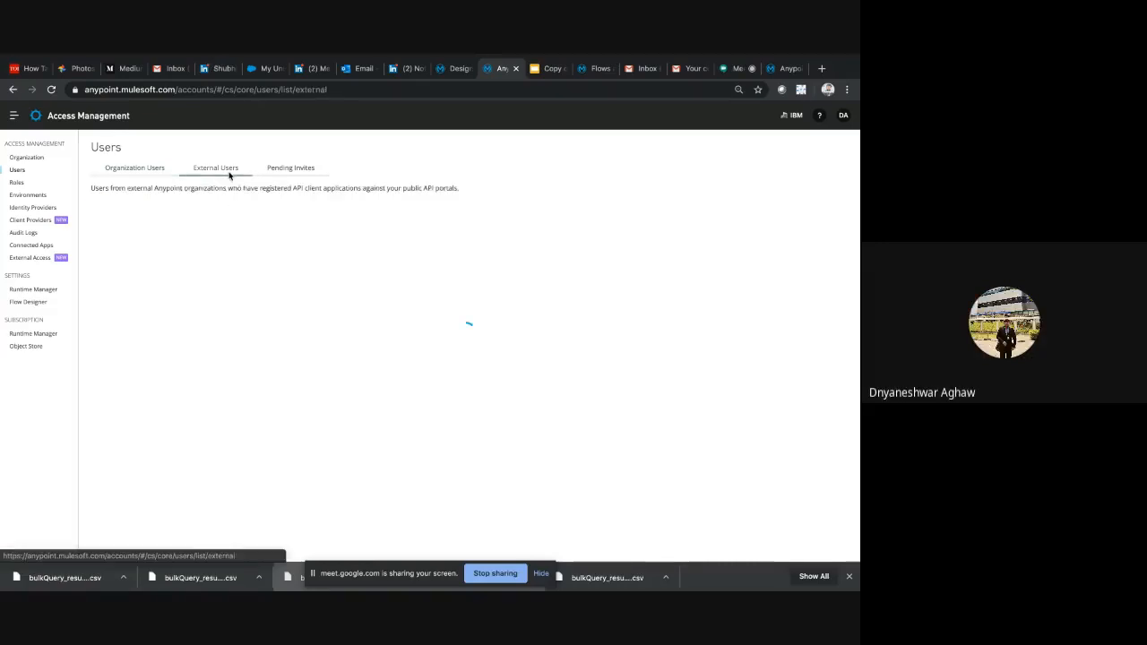
pyautogui.click(295, 177)
pyautogui.click(227, 177)
pyautogui.click(134, 170)
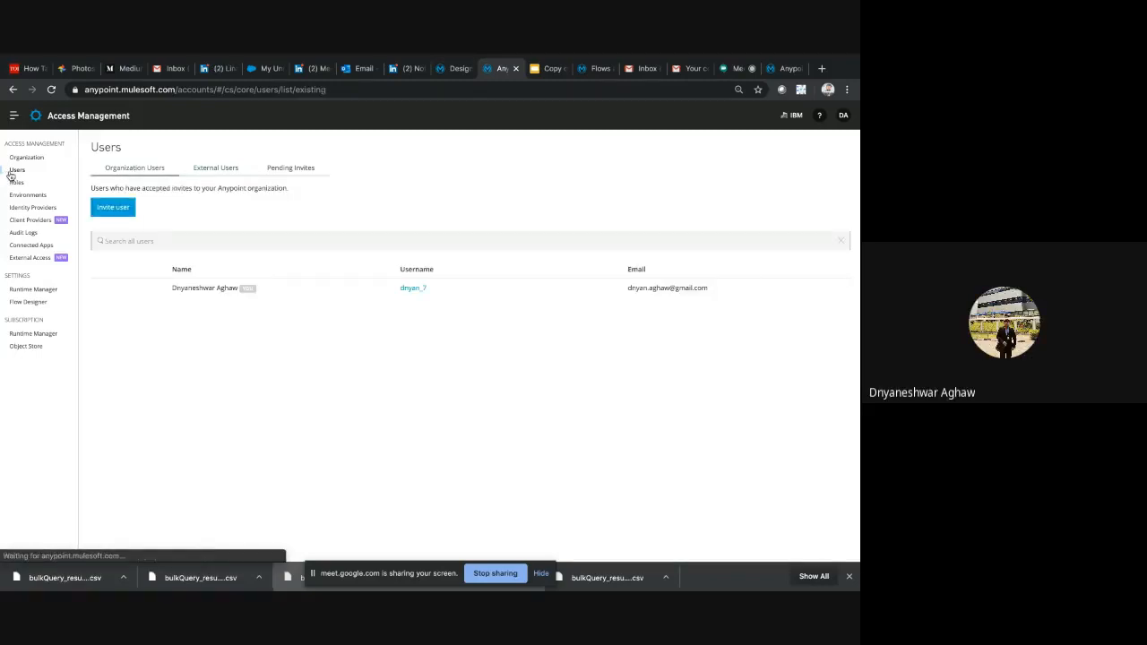
pyautogui.click(98, 207)
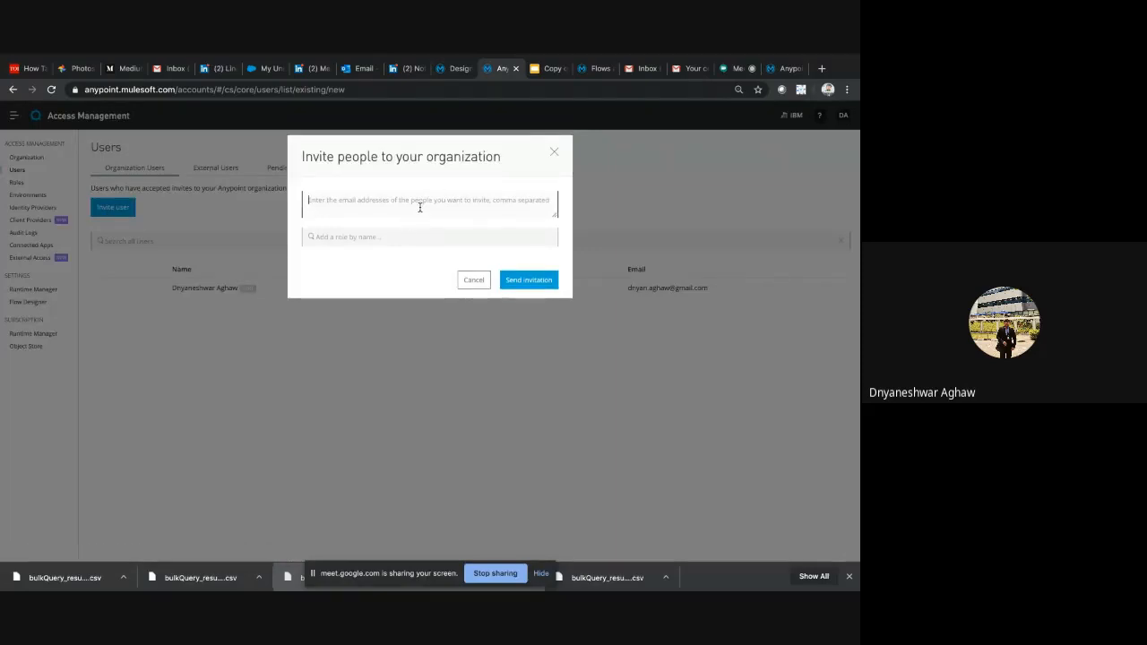
pyautogui.click(476, 280)
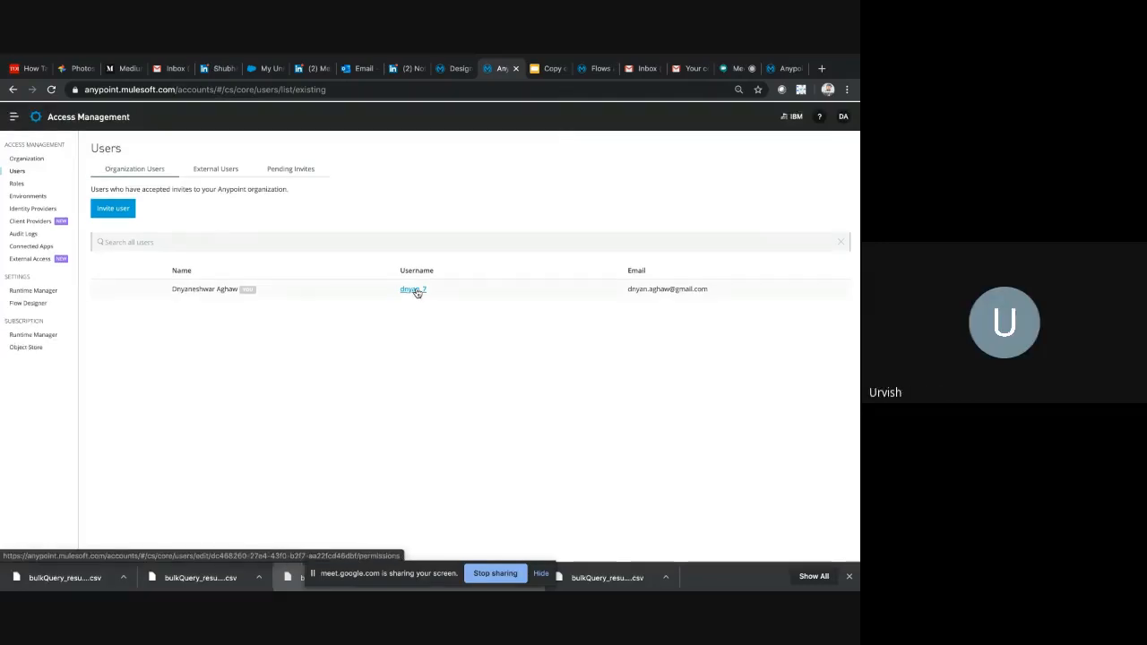
# Show the Organization page and review the Anypoint Platform navigation entries, from Design Center to Secrets Manager
pyautogui.click(27, 158)
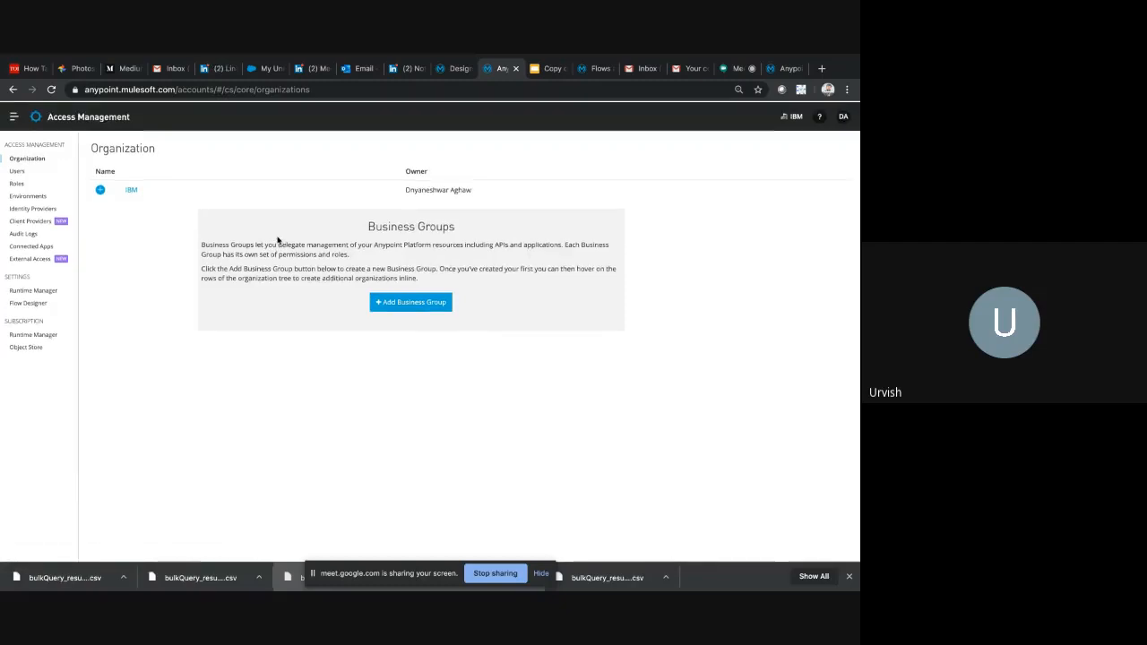
pyautogui.moveTo(592, 58)
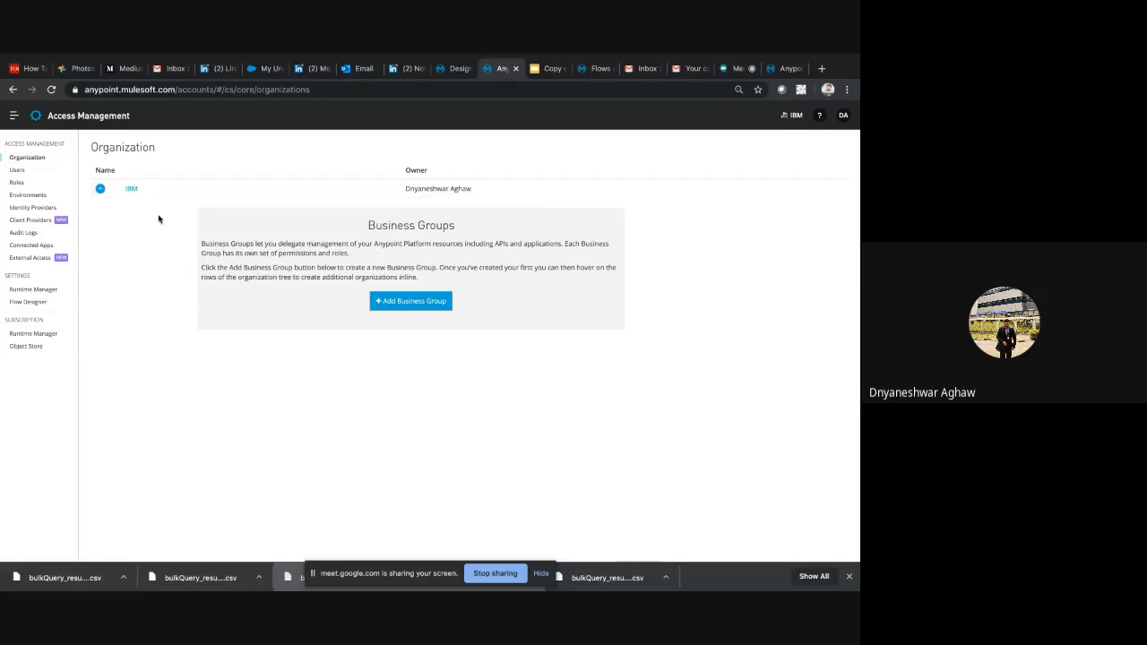
pyautogui.click(13, 115)
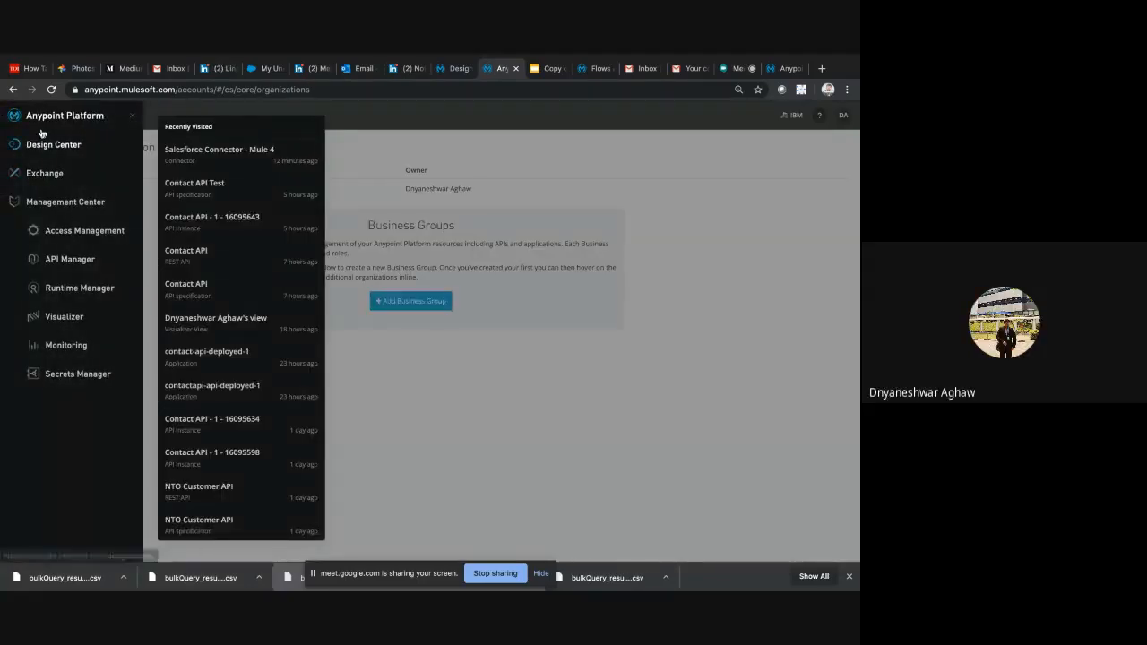
pyautogui.click(129, 114)
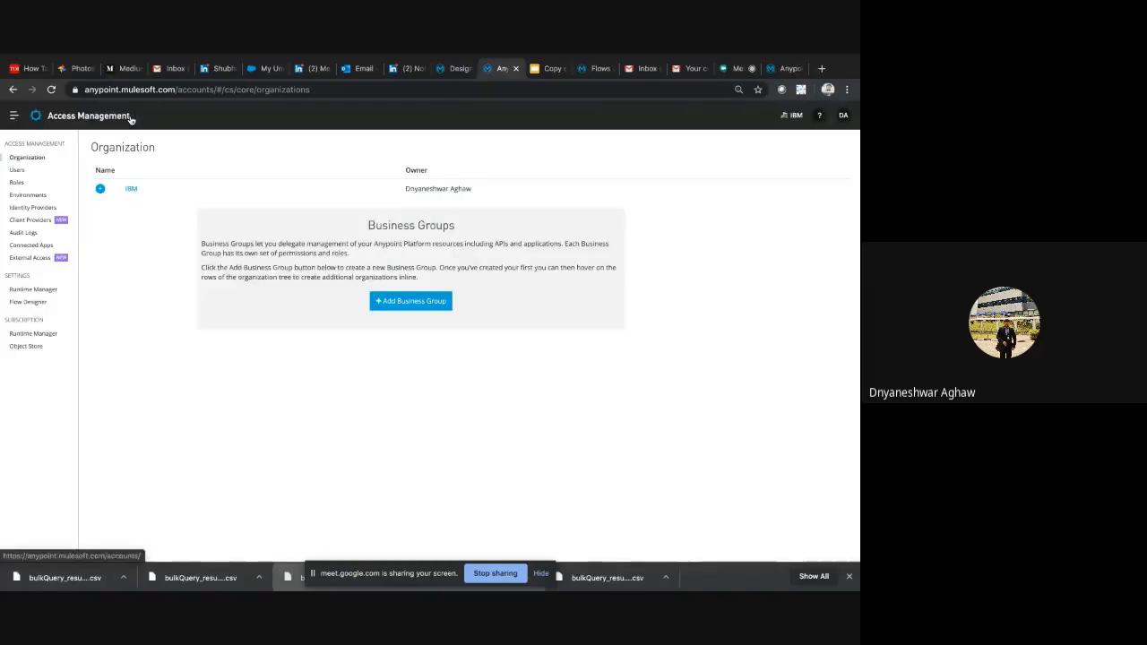
pyautogui.click(15, 118)
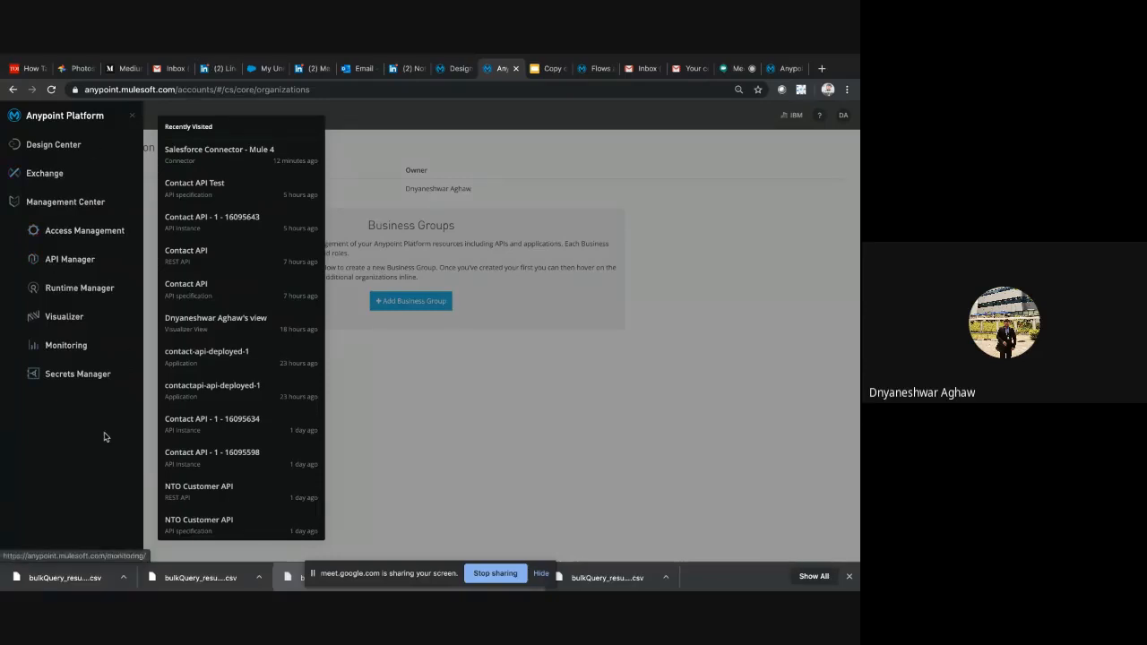
pyautogui.click(476, 385)
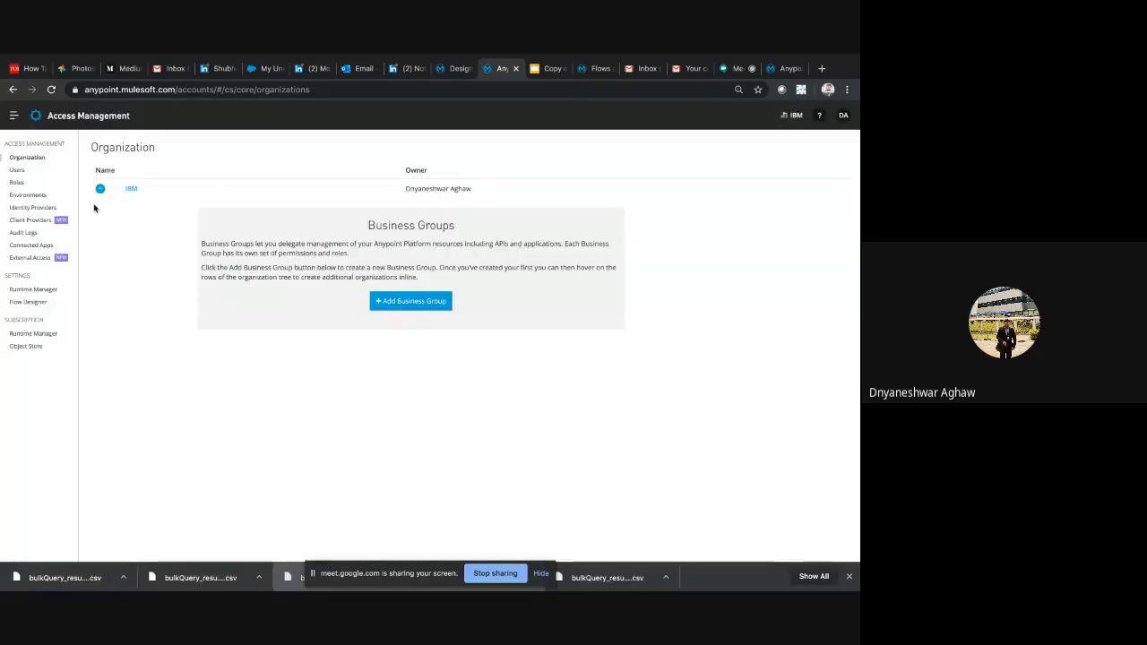
pyautogui.click(25, 114)
pyautogui.click(481, 423)
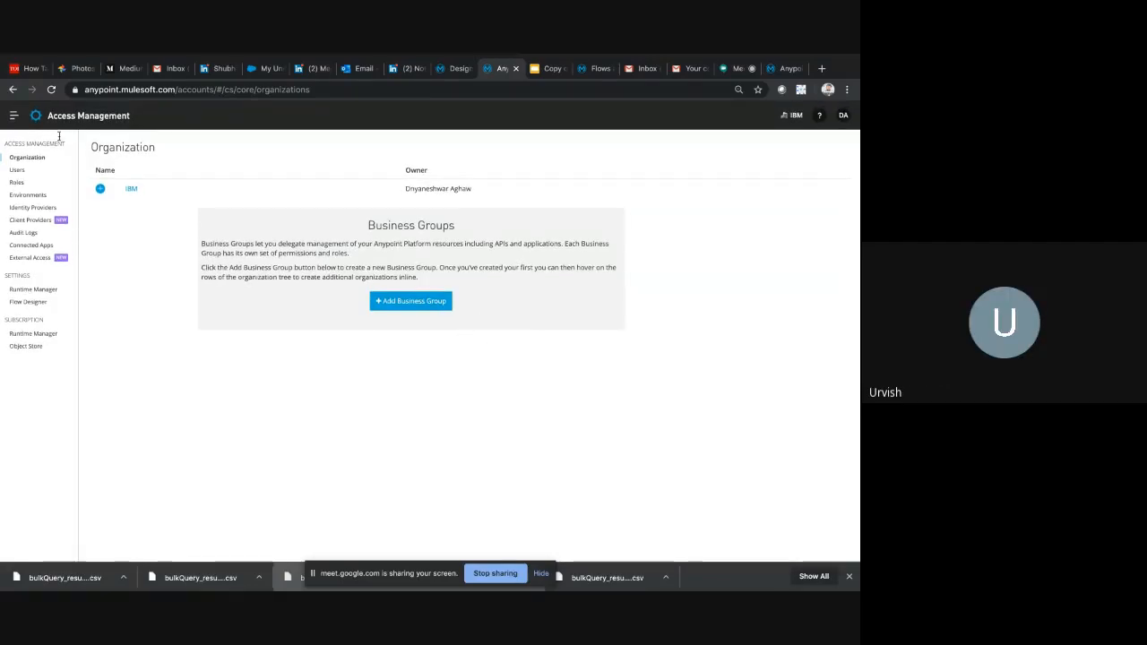
pyautogui.click(13, 116)
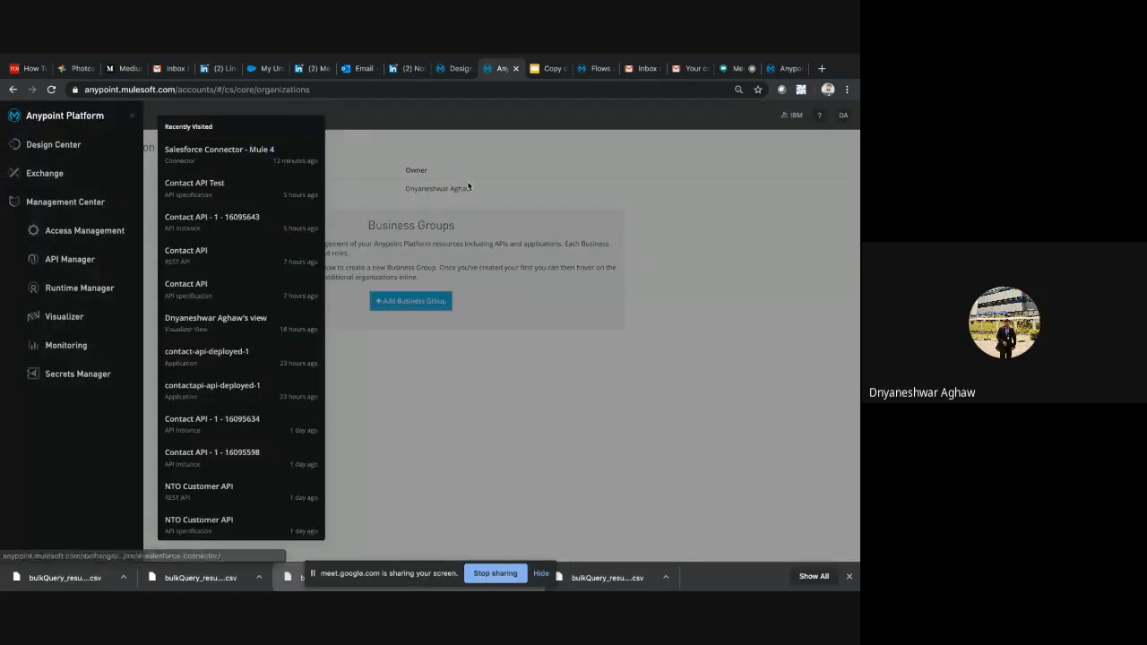
pyautogui.click(517, 206)
pyautogui.click(543, 85)
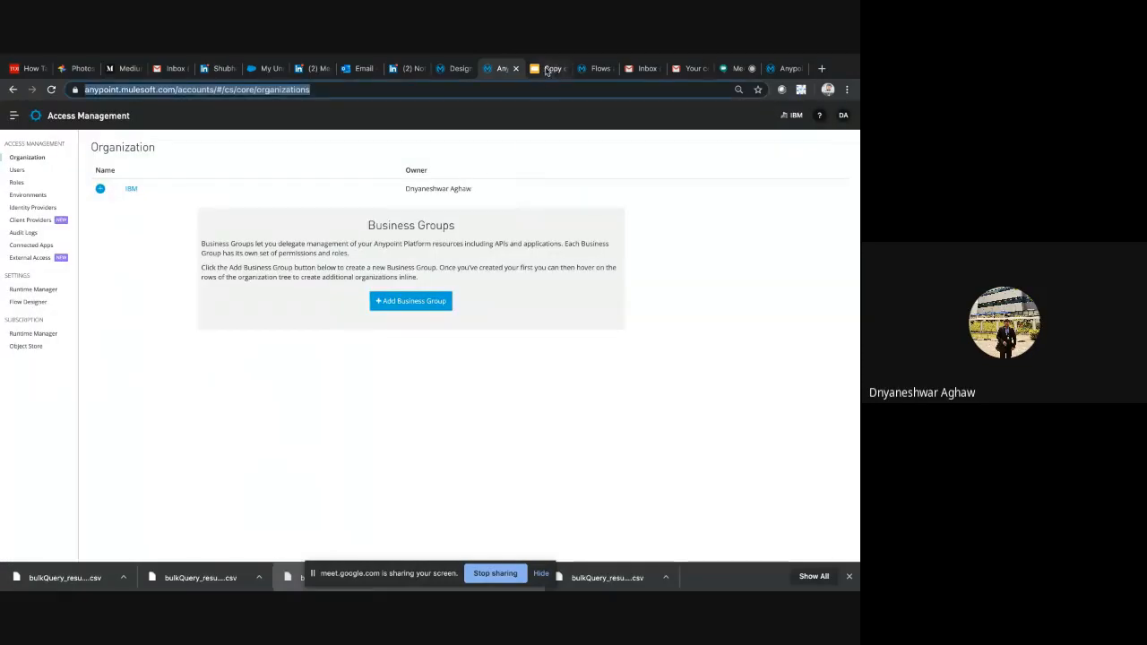
# Switch to the meetup presentation in Google Slides and show slide 48, listing the Design steps
pyautogui.click(549, 69)
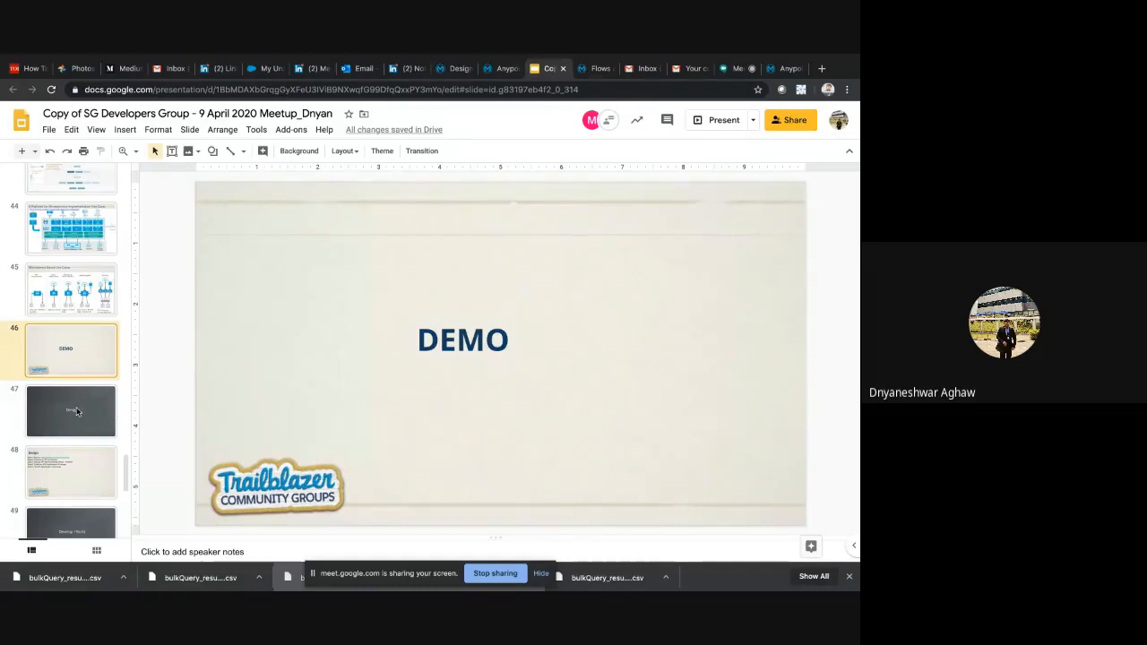
pyautogui.click(78, 412)
pyautogui.click(80, 492)
pyautogui.scroll(-1, 78, 396)
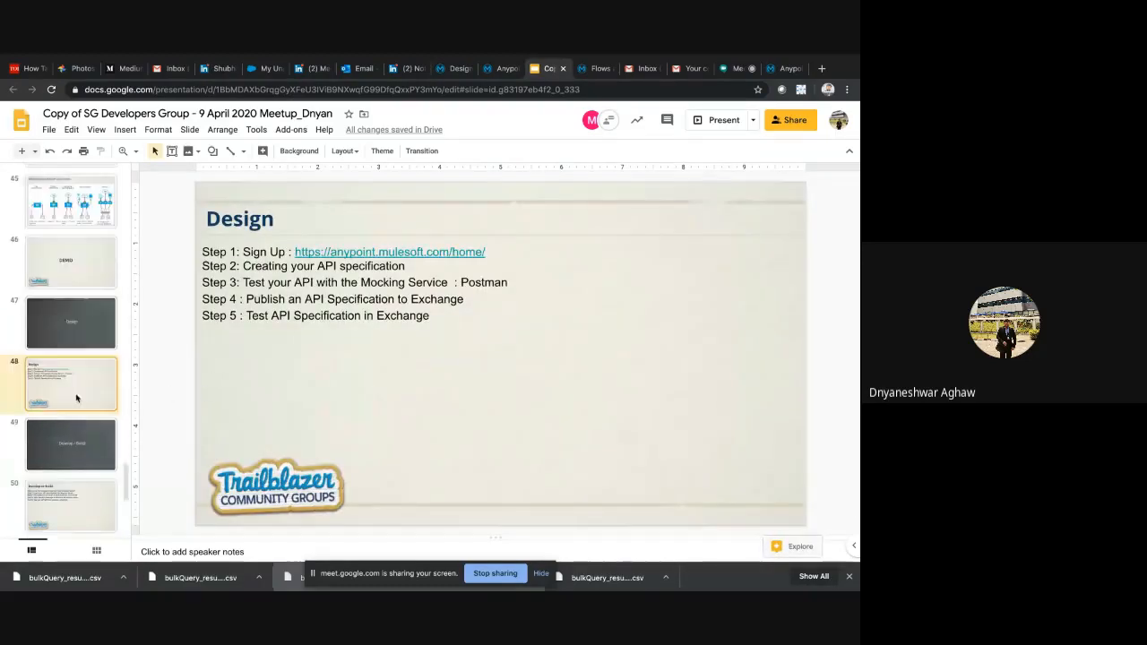
pyautogui.scroll(-1, 77, 398)
pyautogui.scroll(1, 79, 319)
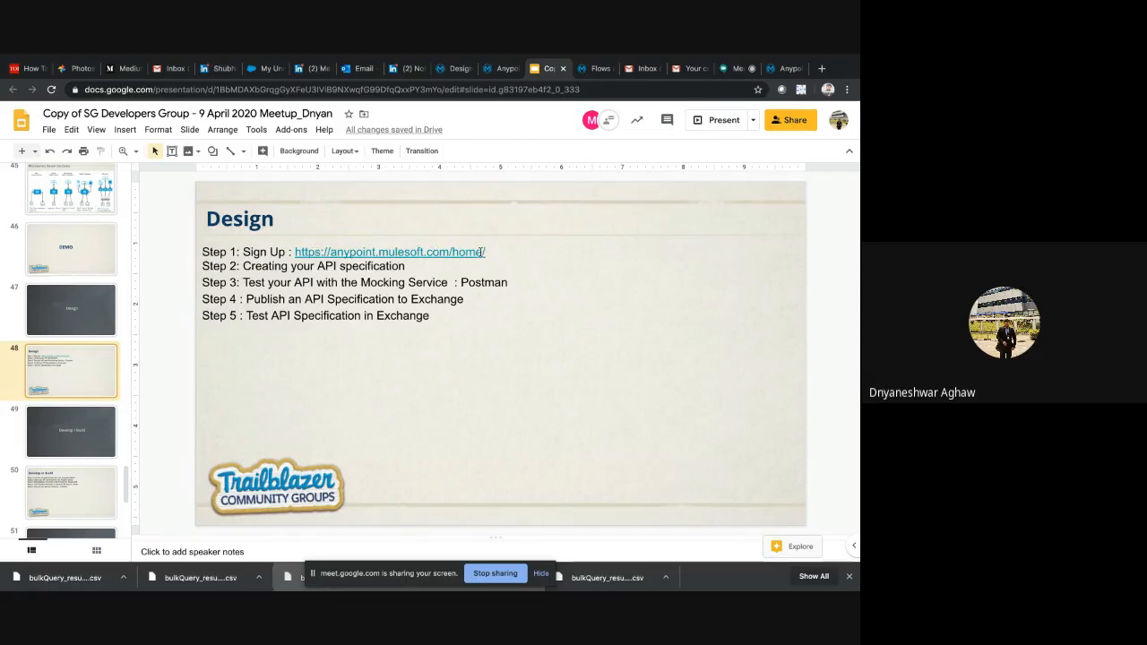
# Return to the Design Center projects page in Anypoint Platform
pyautogui.click(454, 70)
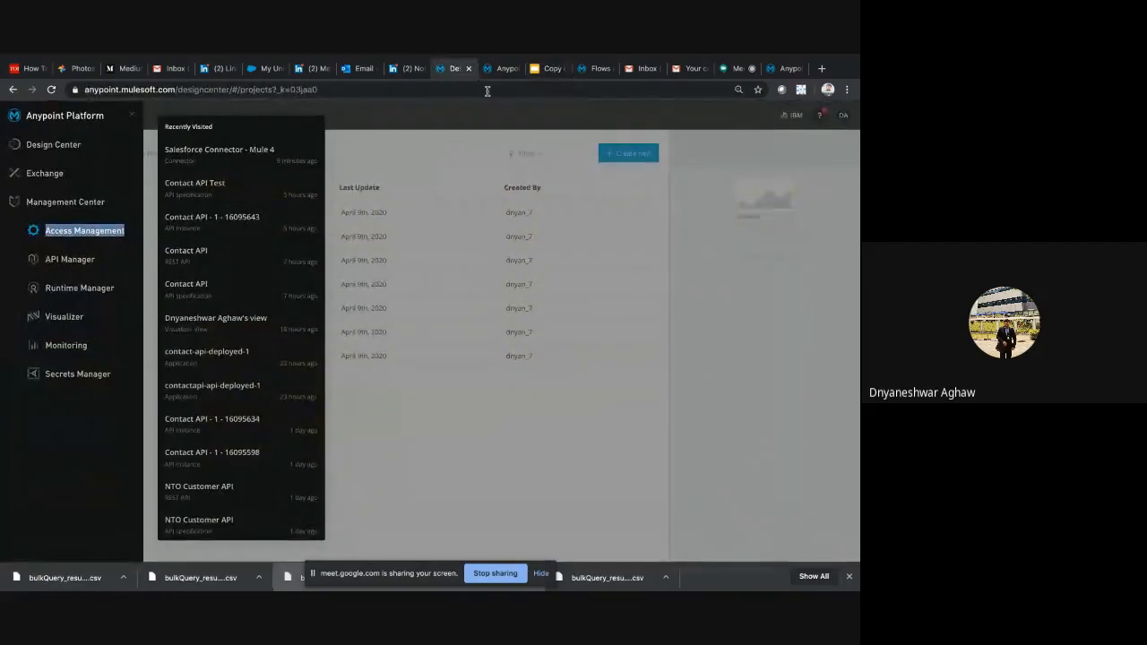
pyautogui.click(502, 69)
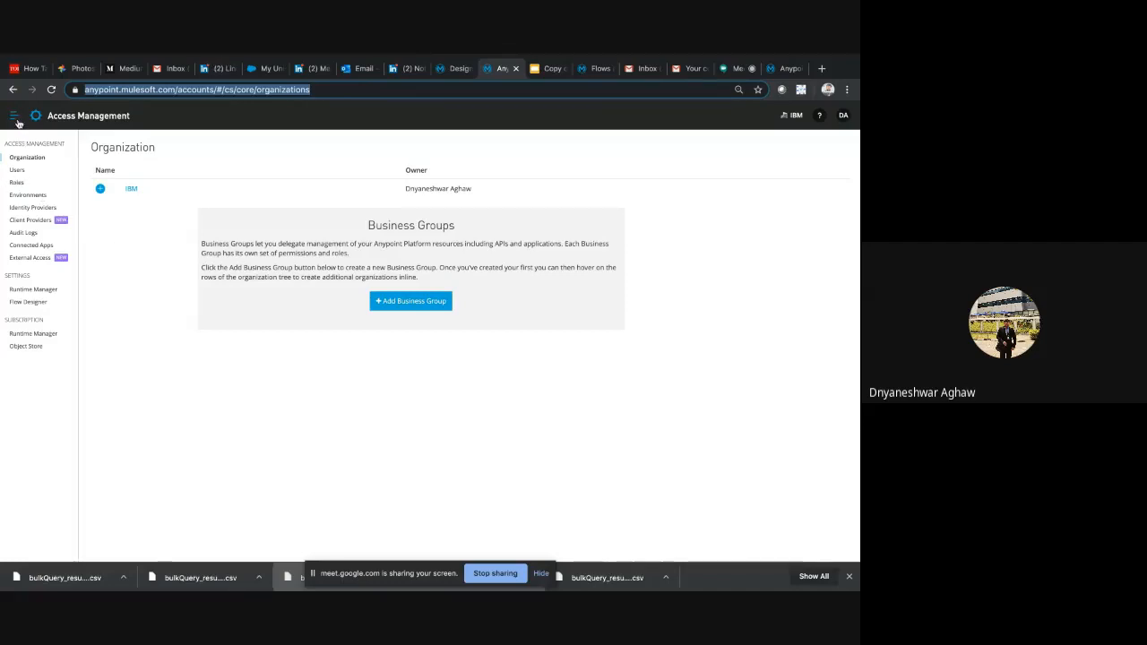
pyautogui.click(449, 70)
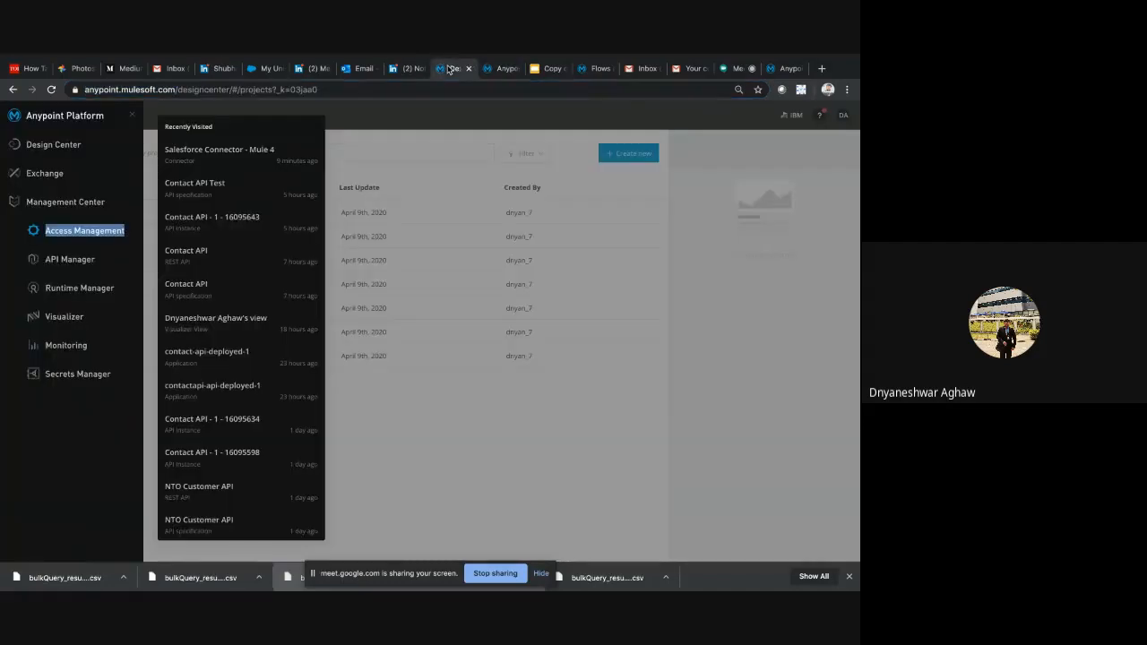
# Switch to the Google Slides presentation and highlight the line "Step 2: Creating your API specification" on the Design slide
pyautogui.click(547, 69)
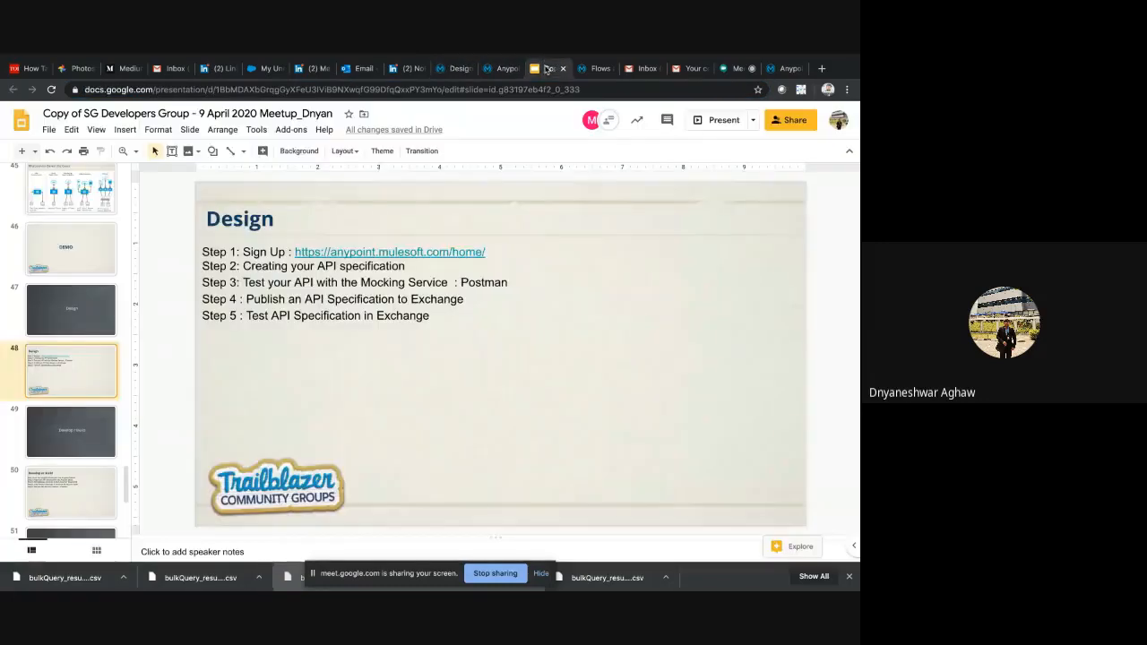
pyautogui.tripleClick(249, 269)
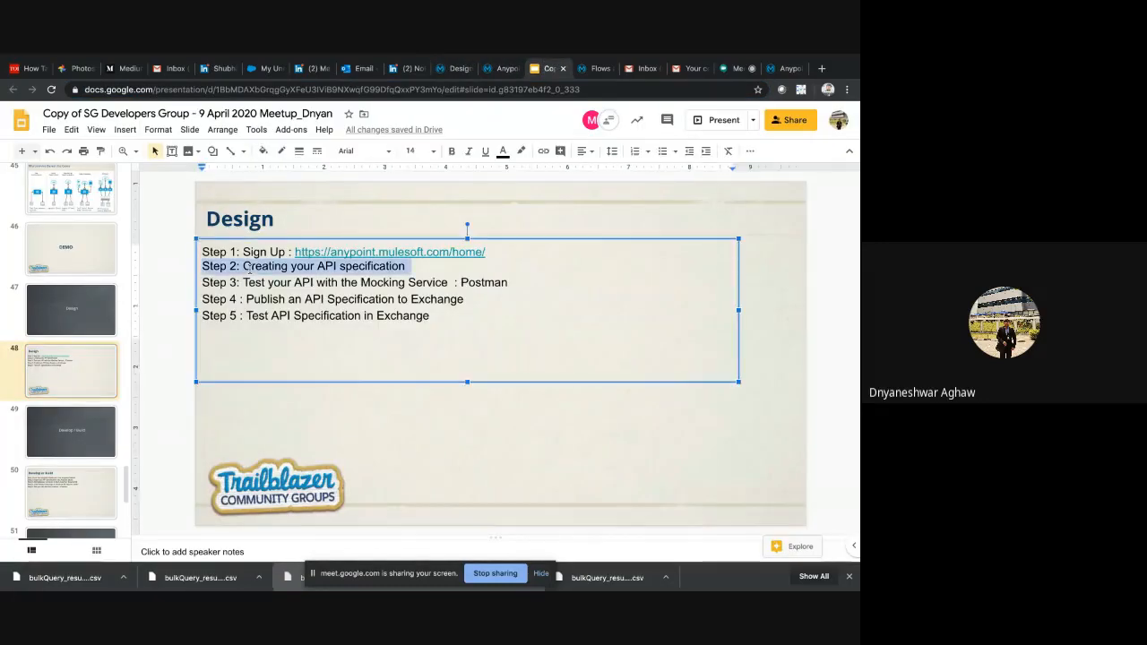
# Switch back to Anypoint Platform and reopen the Design Center projects list
pyautogui.click(504, 69)
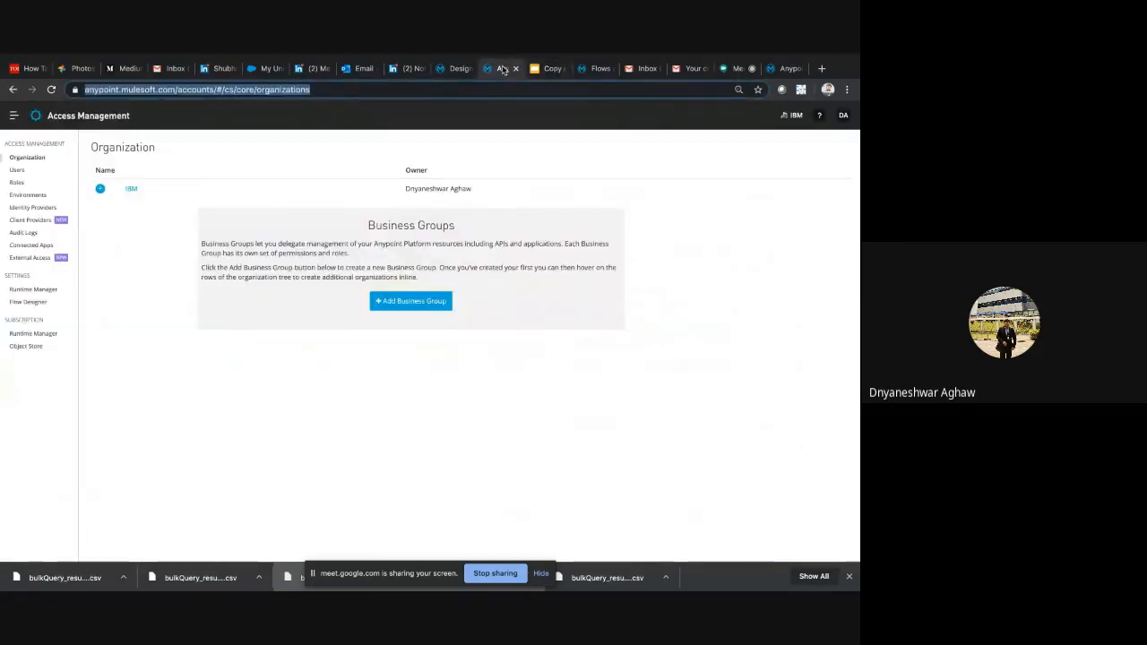
pyautogui.click(456, 69)
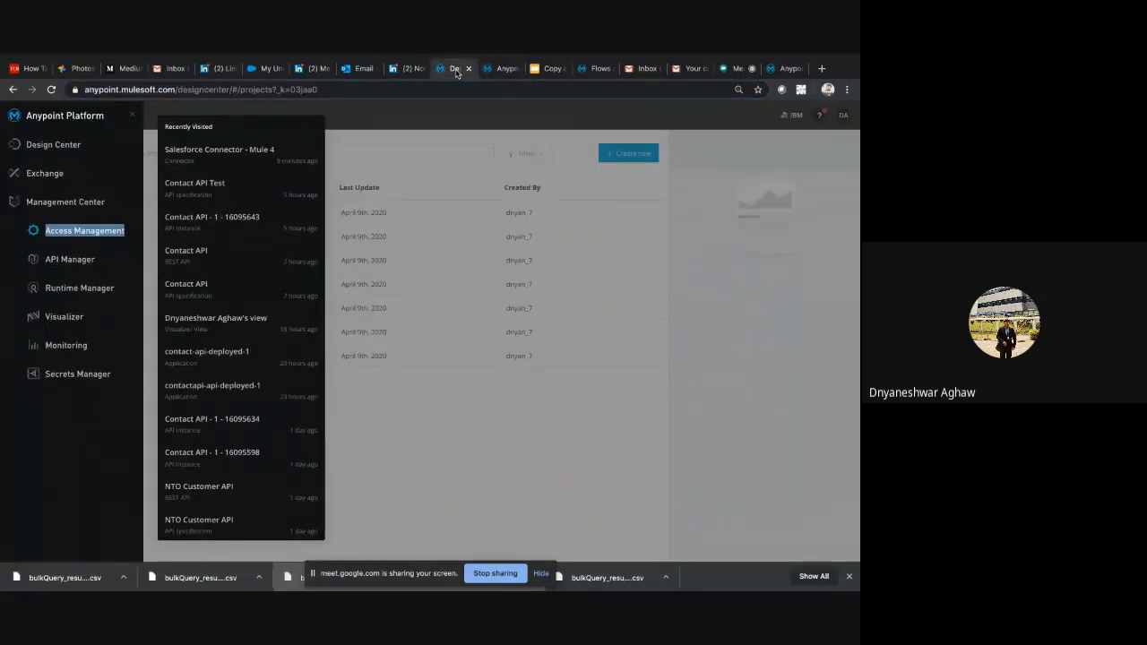
pyautogui.click(50, 146)
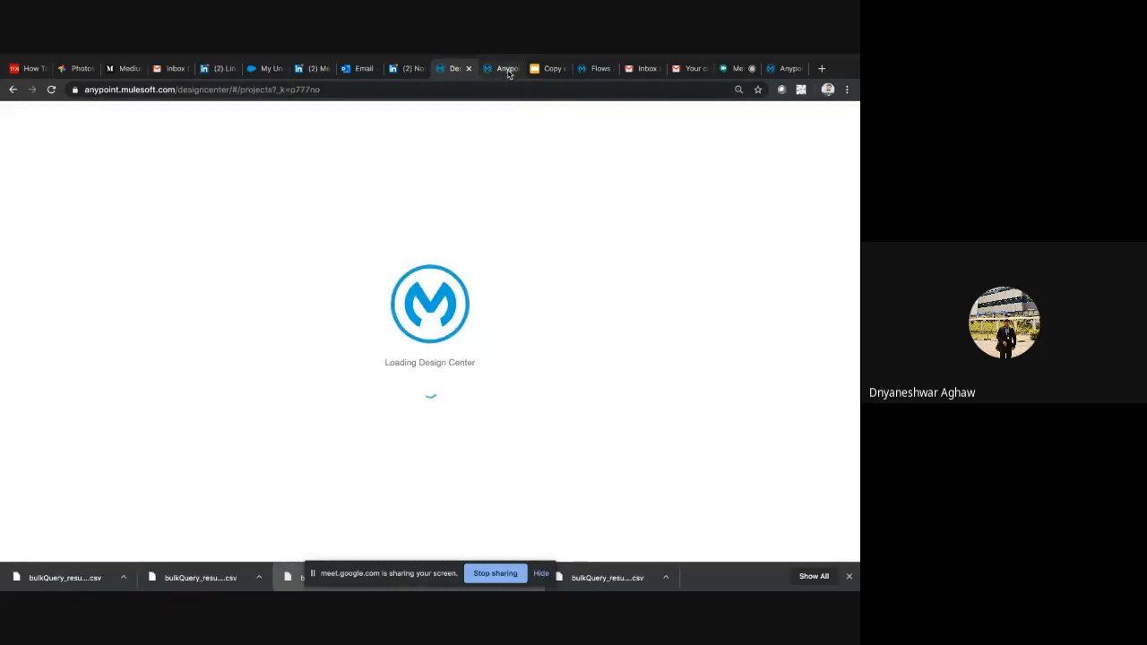
pyautogui.rightClick(525, 186)
pyautogui.click(438, 443)
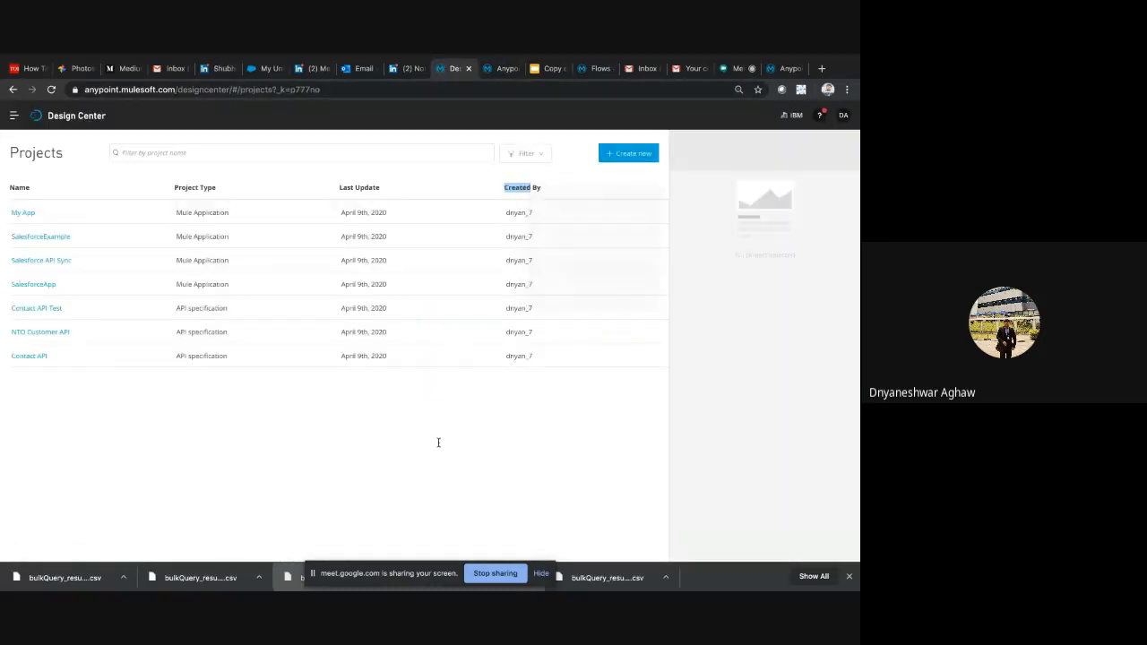
# Switch to Sublime Text, copy the mocking service contacts URL from the POSTMAN test notes, and return to the browser
pyautogui.press('F4')
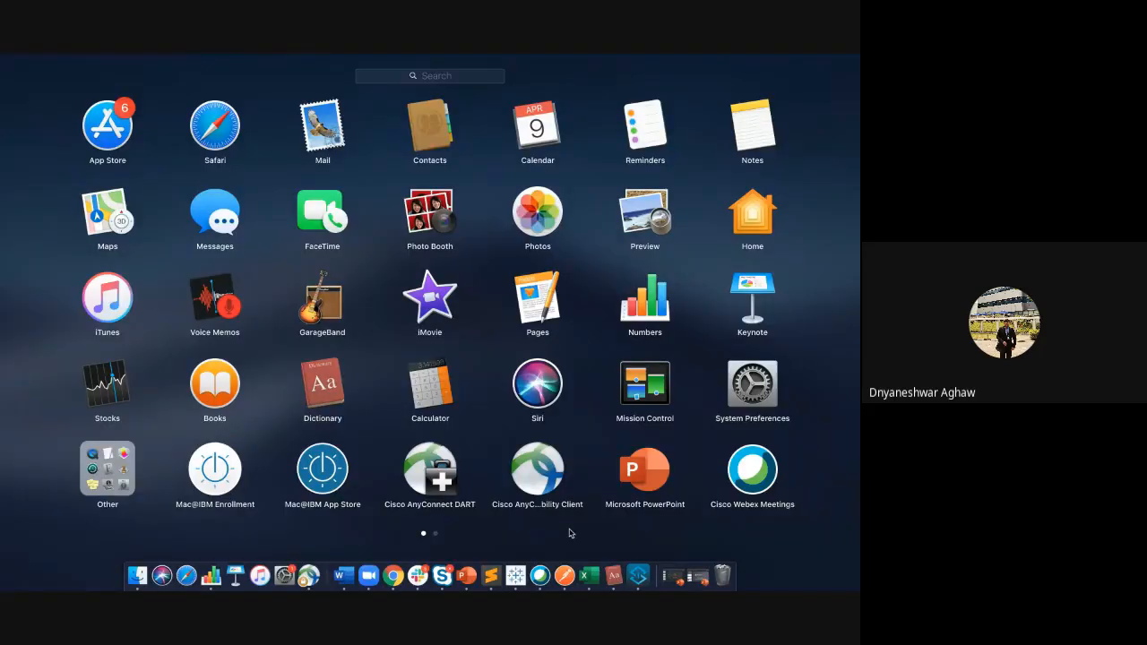
pyautogui.click(491, 576)
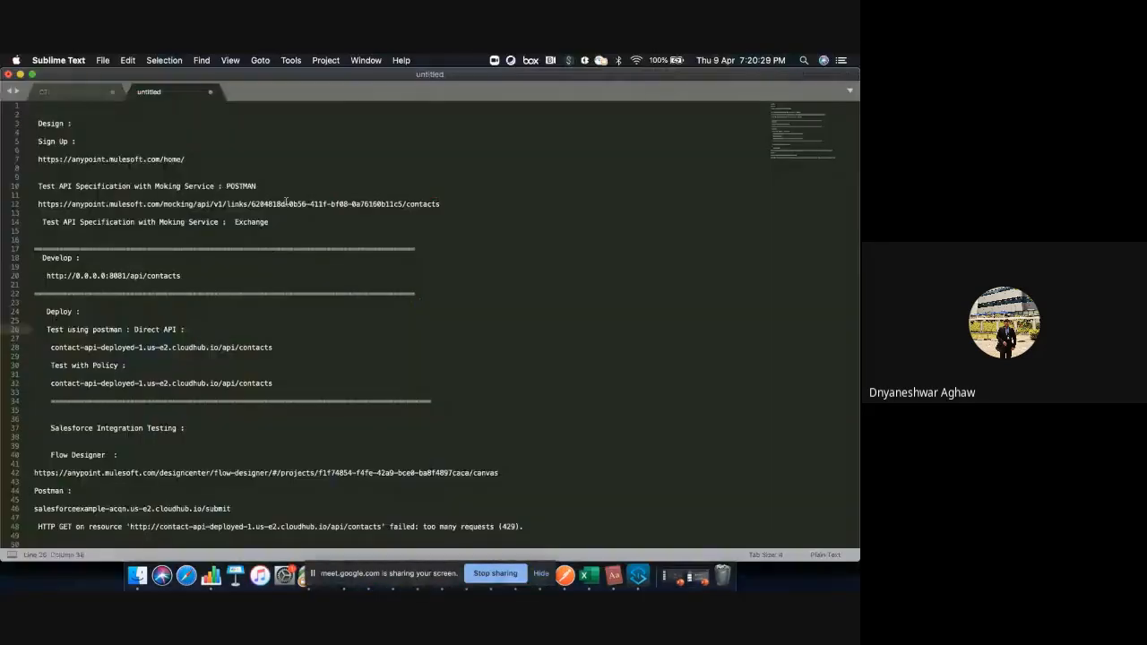
pyautogui.click(286, 203)
pyautogui.tripleClick(285, 204)
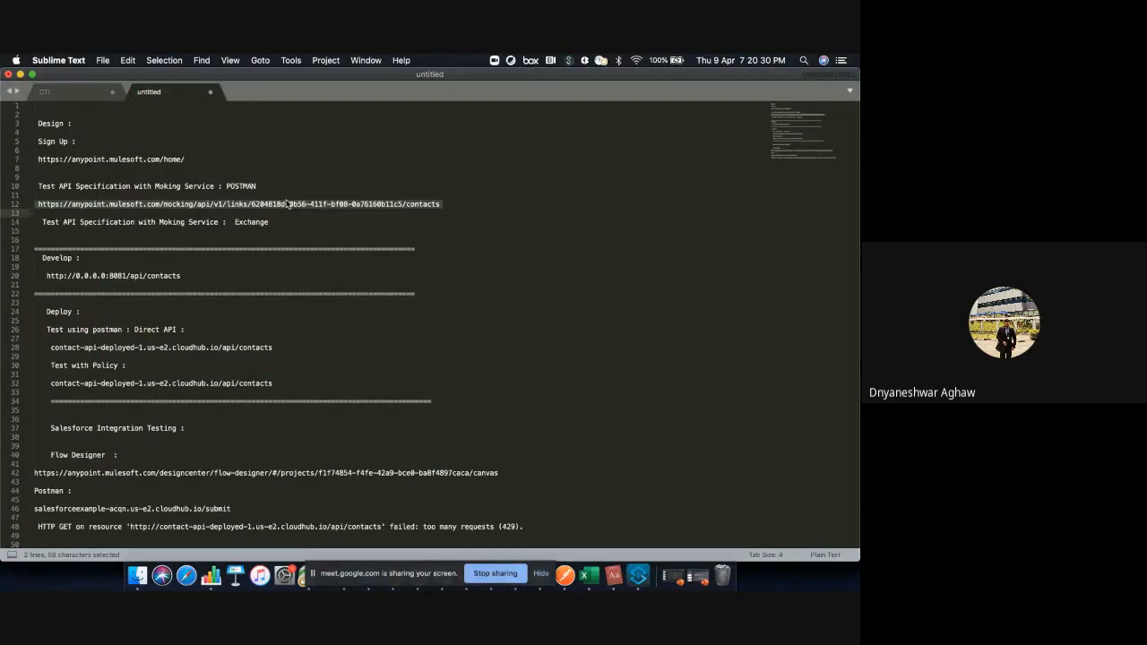
pyautogui.click(208, 141)
pyautogui.tripleClick(222, 203)
pyautogui.press('super+c')
pyautogui.press('super+Tab')
# Load the copied mocking service contacts URL in the browser tab that shows Access Management
pyautogui.click(498, 69)
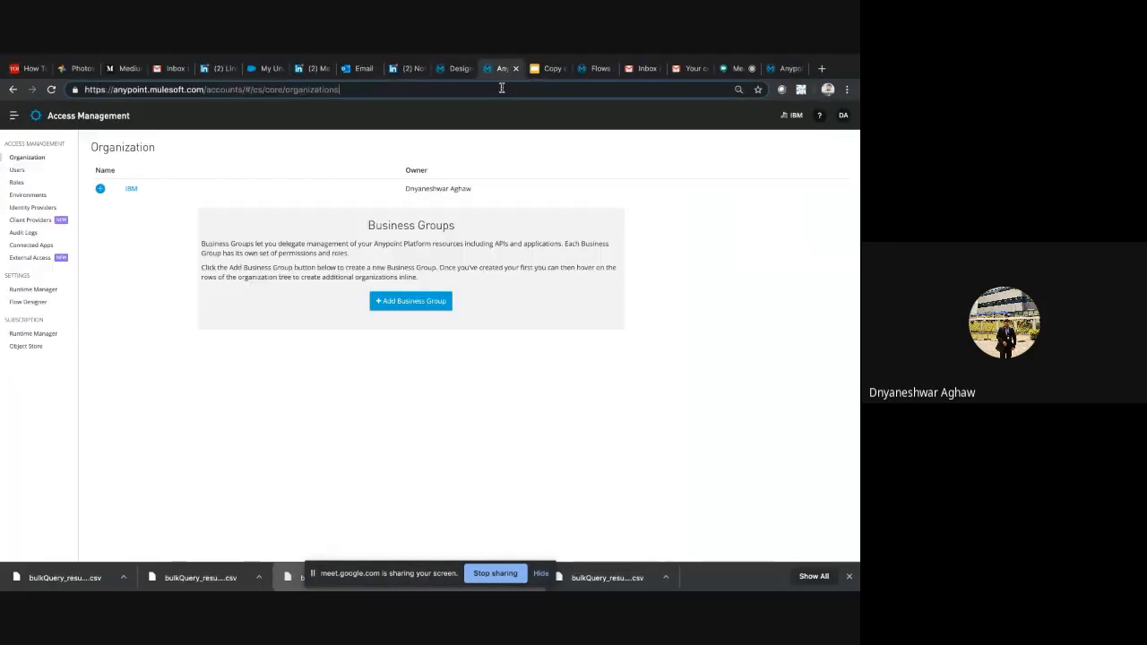
pyautogui.click(501, 89)
pyautogui.hotkey('ctrl', 'v')
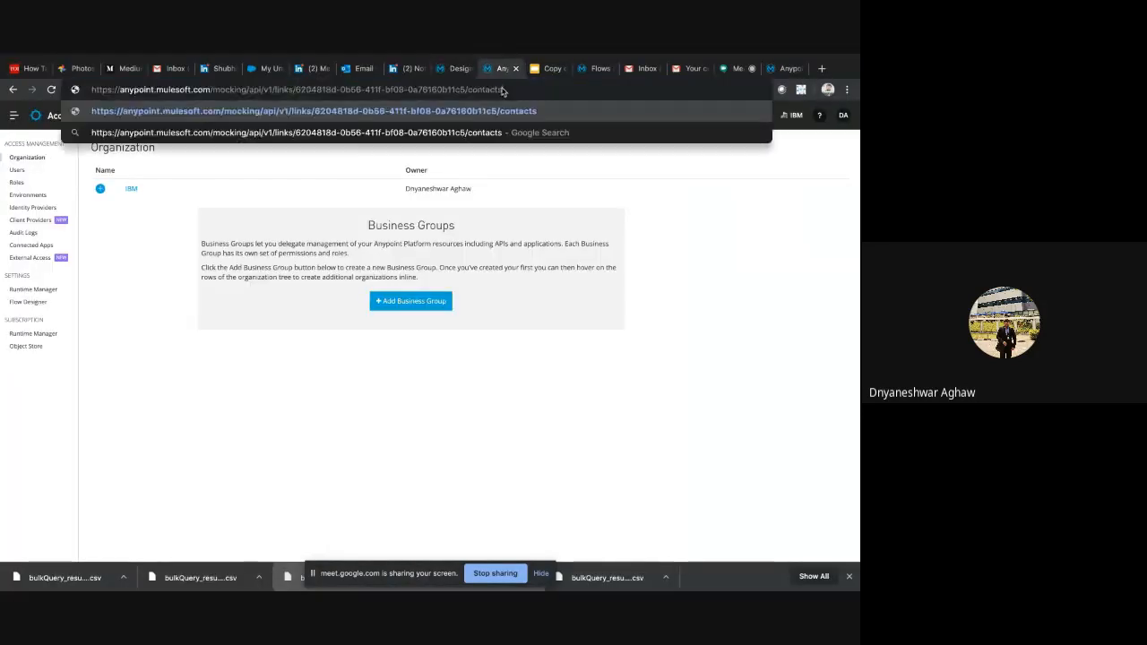
pyautogui.press('Return')
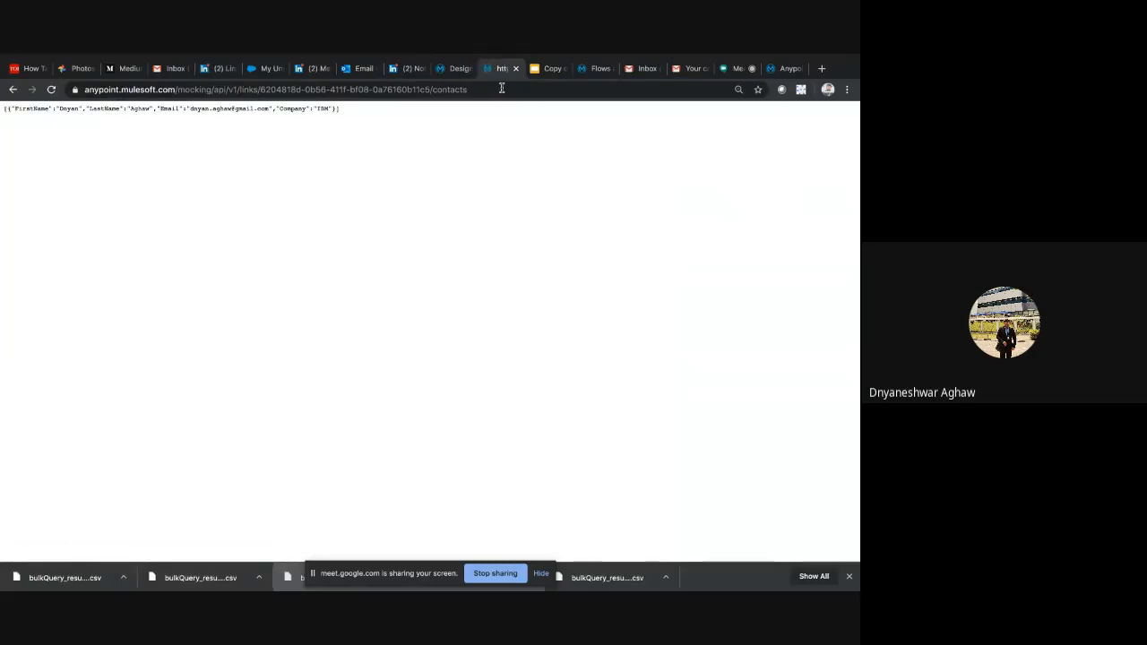
# Open the Contact API specification from the Design Center projects and highlight the types section of its RAML code
pyautogui.click(455, 69)
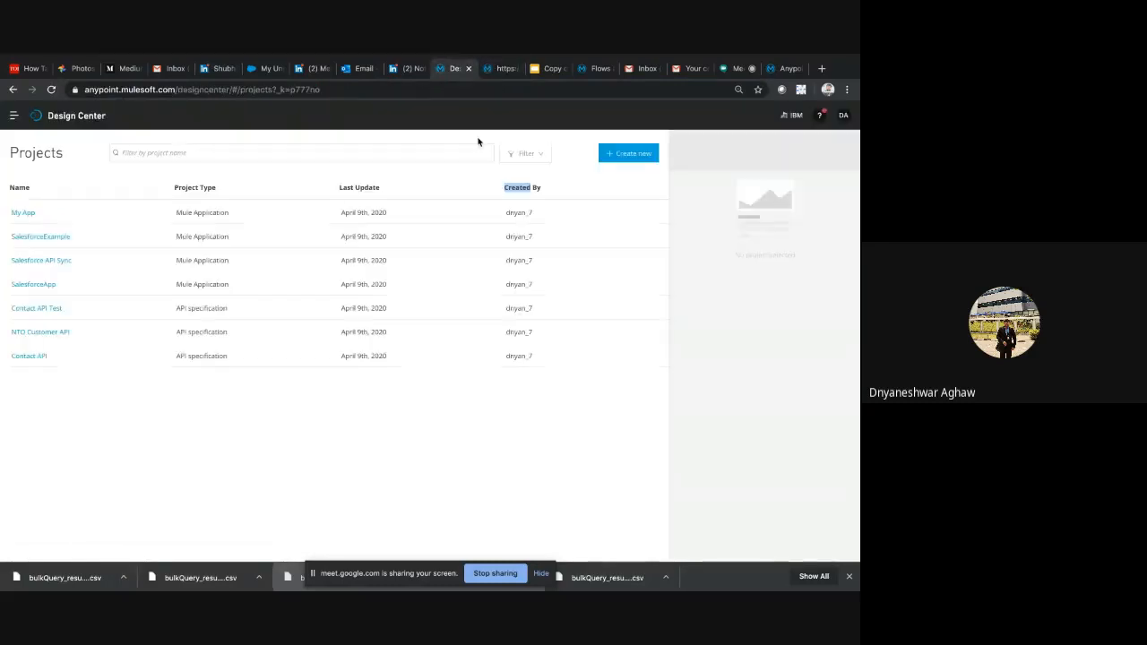
pyautogui.click(29, 357)
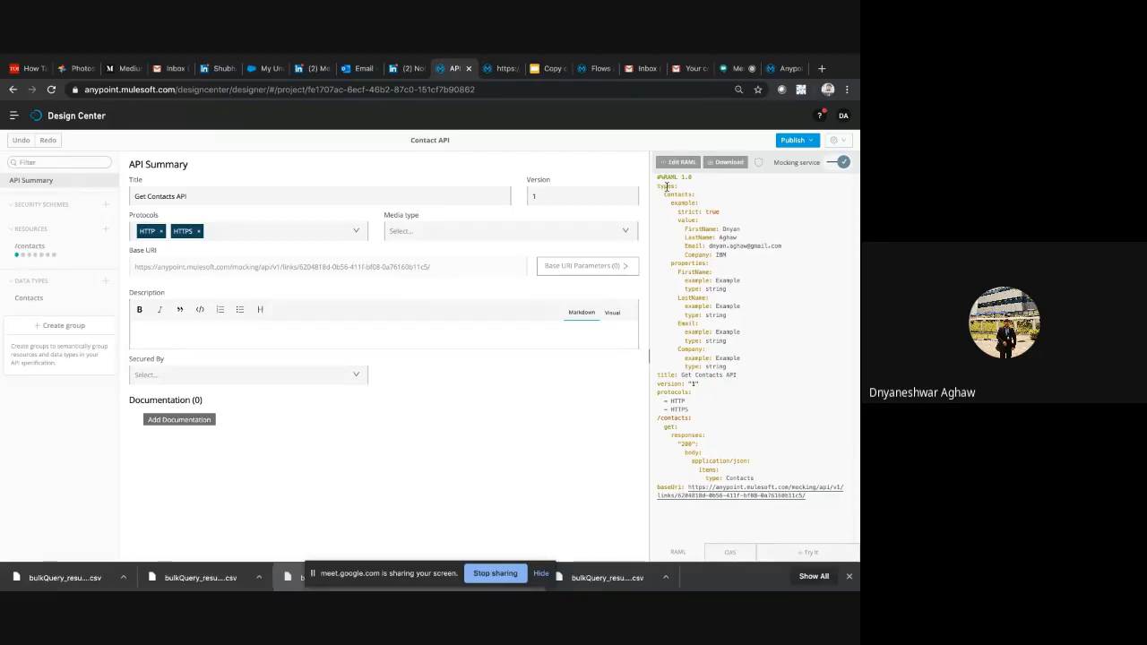
pyautogui.moveTo(665, 186); pyautogui.dragTo(760, 402)
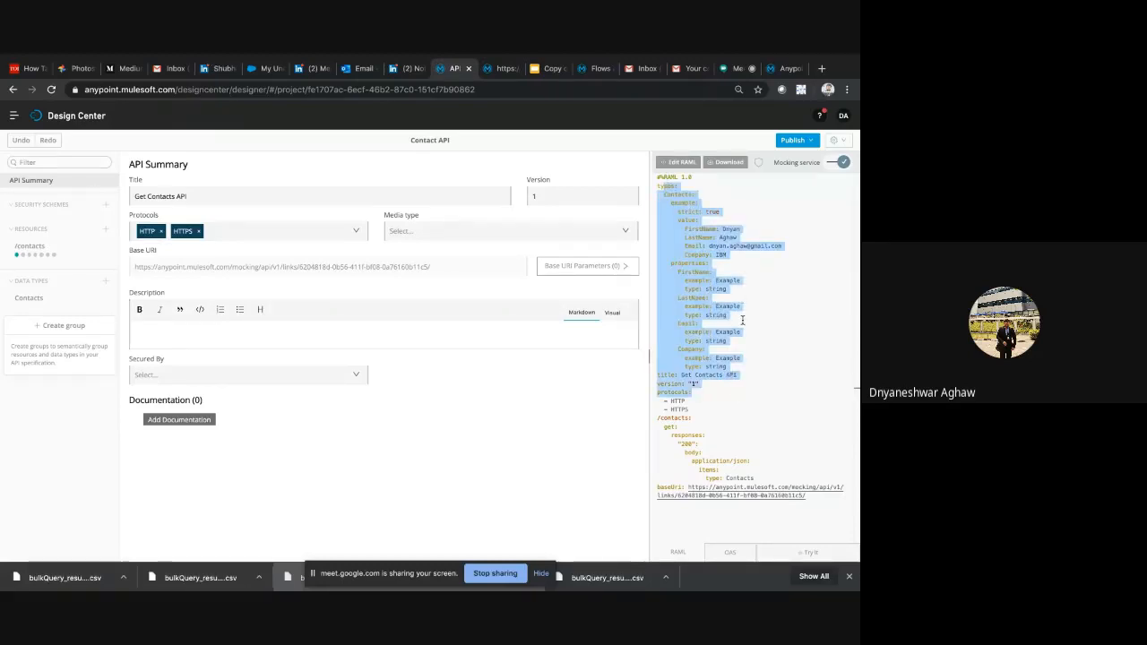
# Open the Contacts data type and highlight its FirstName, LastName, Email and Company properties and its JSON example
pyautogui.click(64, 298)
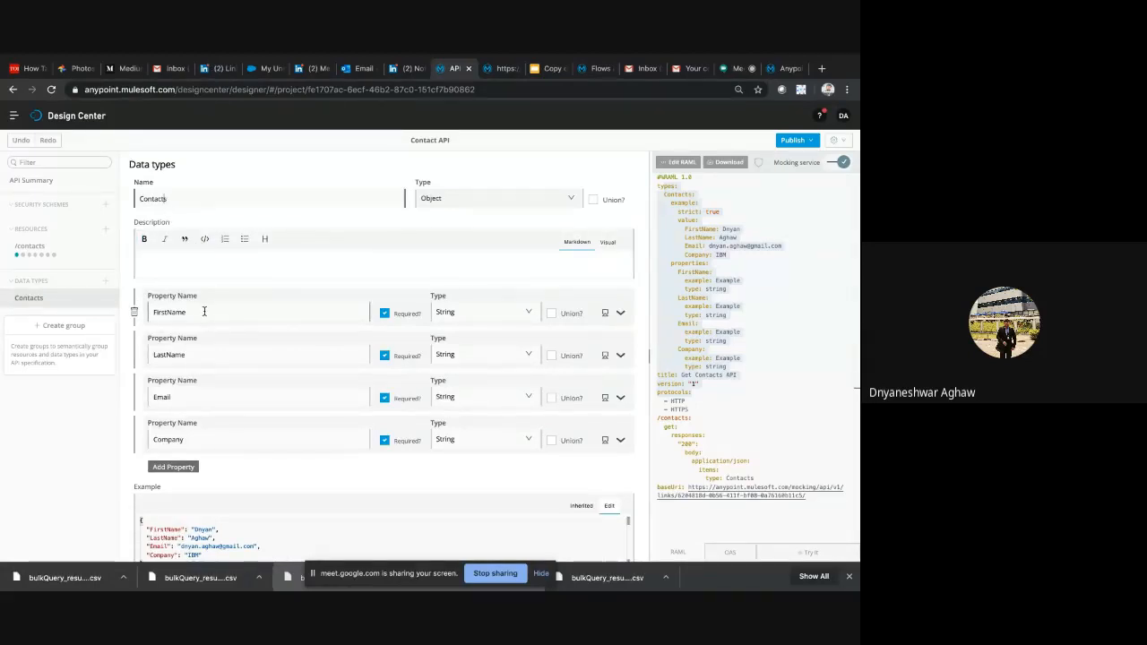
pyautogui.doubleClick(205, 311)
pyautogui.doubleClick(208, 357)
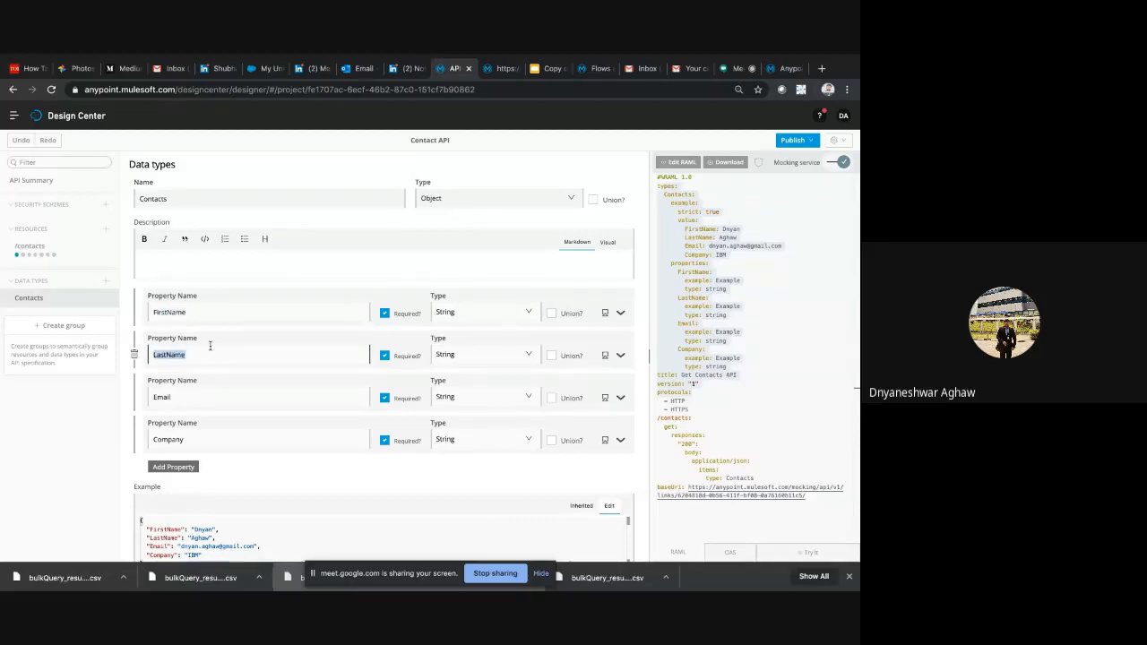
pyautogui.doubleClick(210, 399)
pyautogui.doubleClick(217, 443)
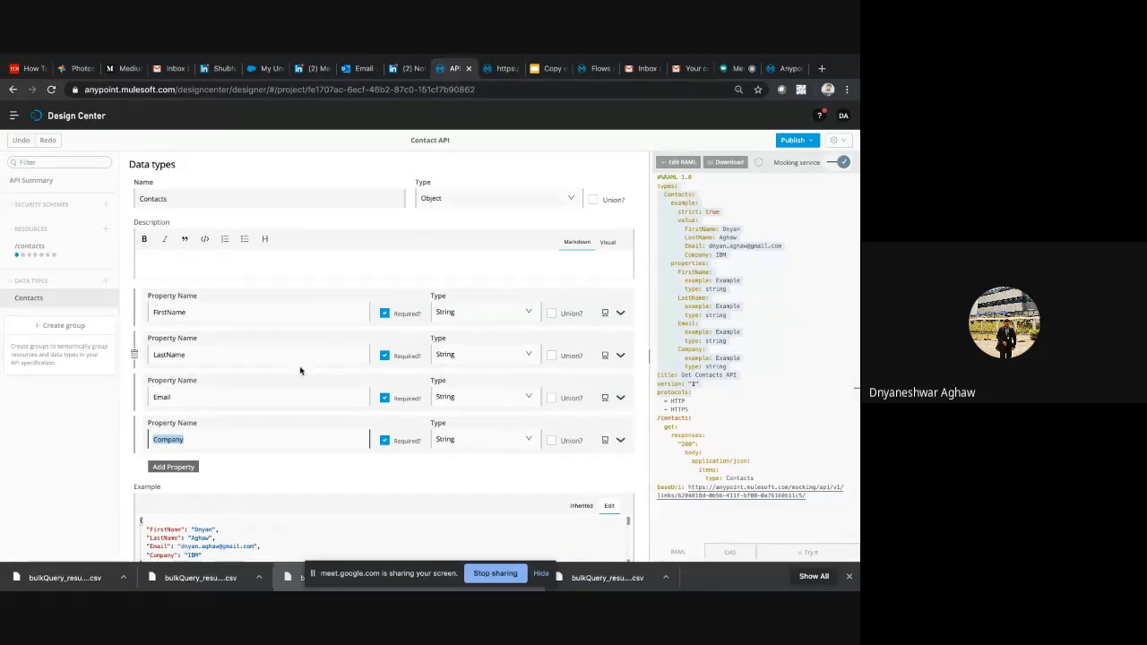
pyautogui.scroll(-1, 296, 386)
pyautogui.moveTo(148, 504); pyautogui.dragTo(176, 529)
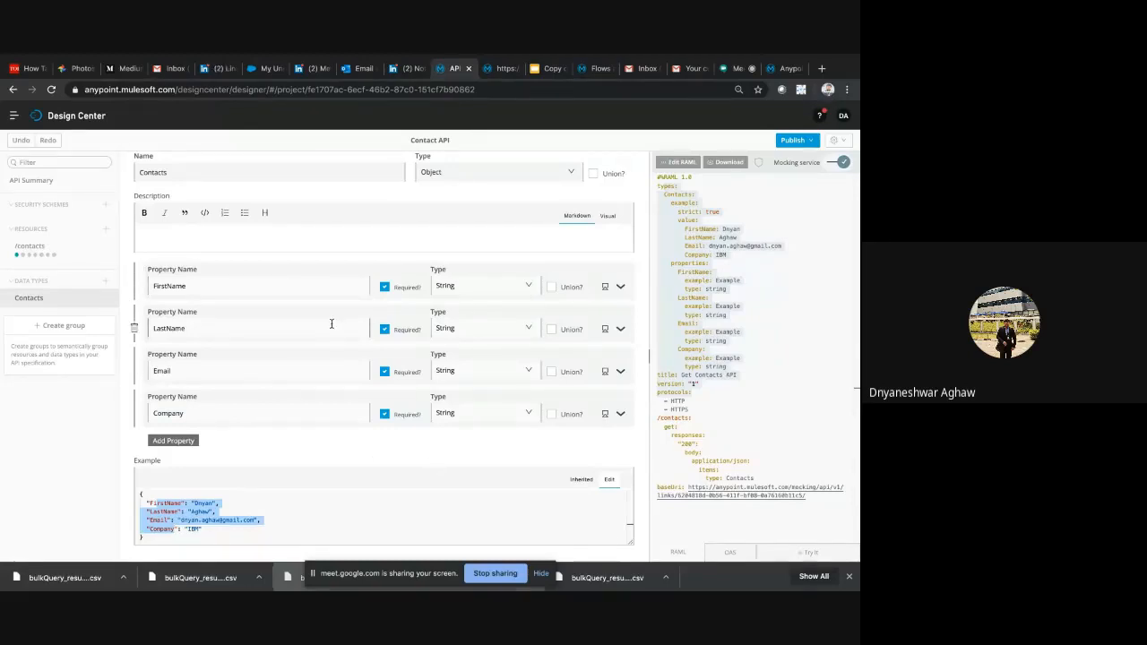
# Open the /contacts resource and show the responses defined for its GET method
pyautogui.click(34, 247)
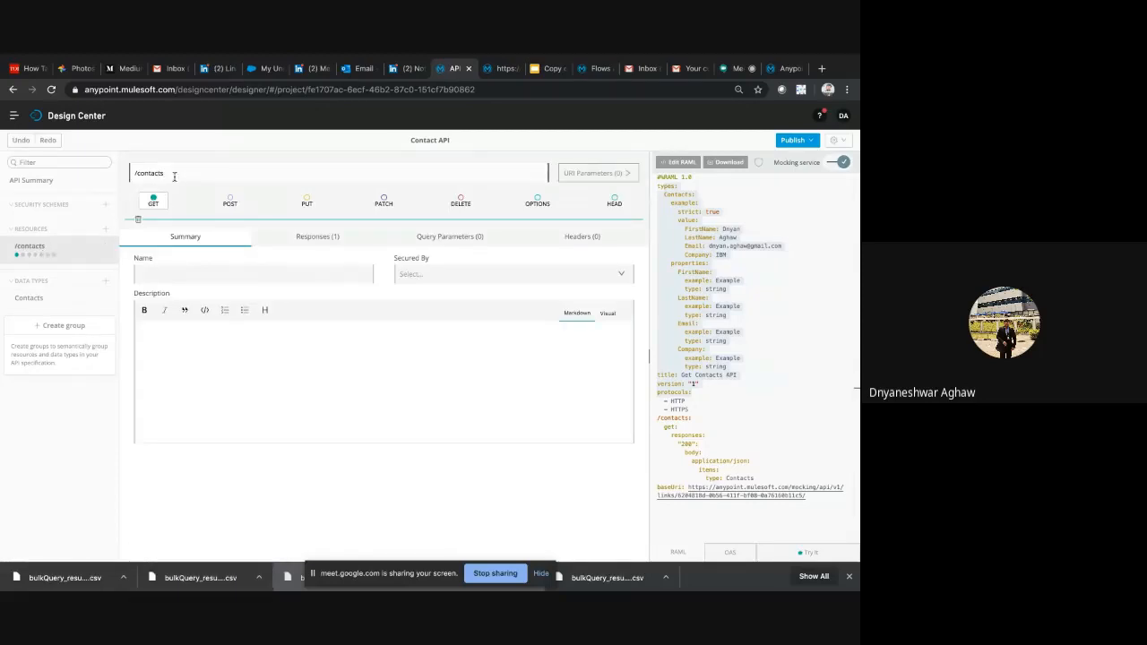
pyautogui.click(154, 205)
pyautogui.tripleClick(169, 172)
pyautogui.click(161, 202)
pyautogui.click(307, 236)
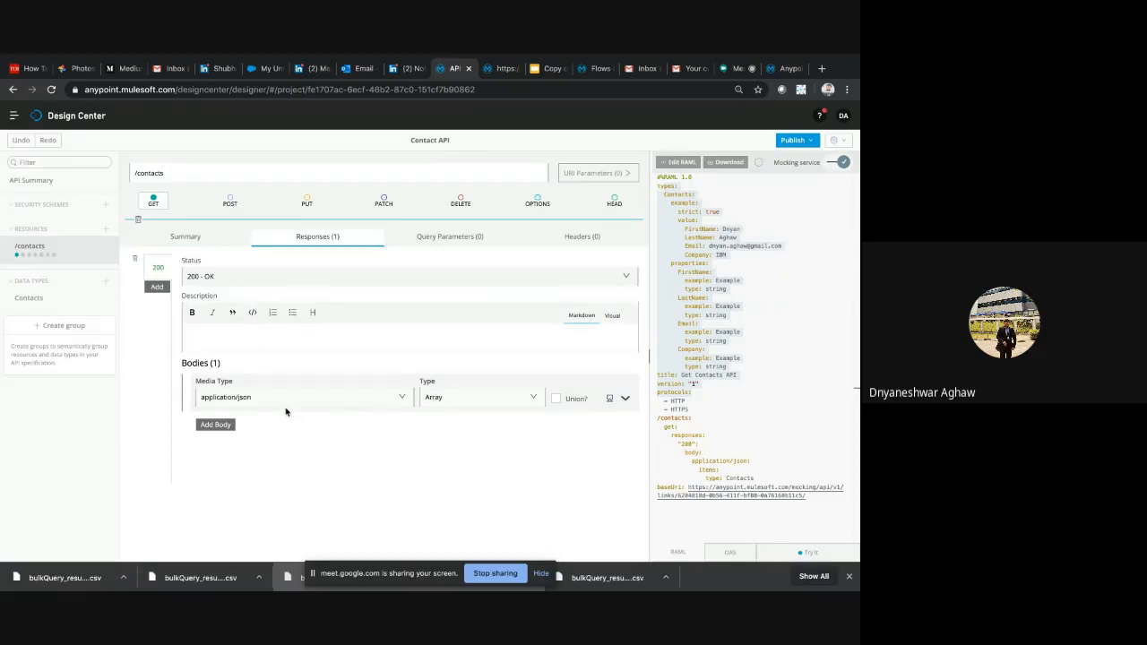
# Expand the application/json body details of the 200 response and examine its array type, Contacts item type and inherited example
pyautogui.click(625, 397)
pyautogui.scroll(-3, 432, 414)
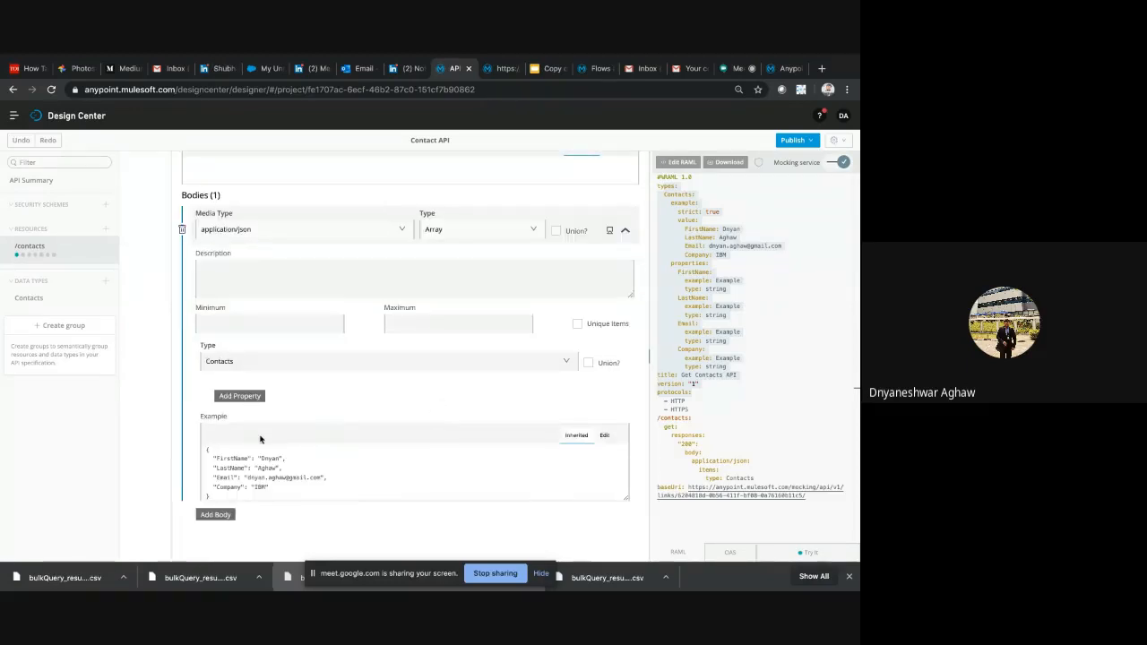
pyautogui.scroll(-1, 272, 431)
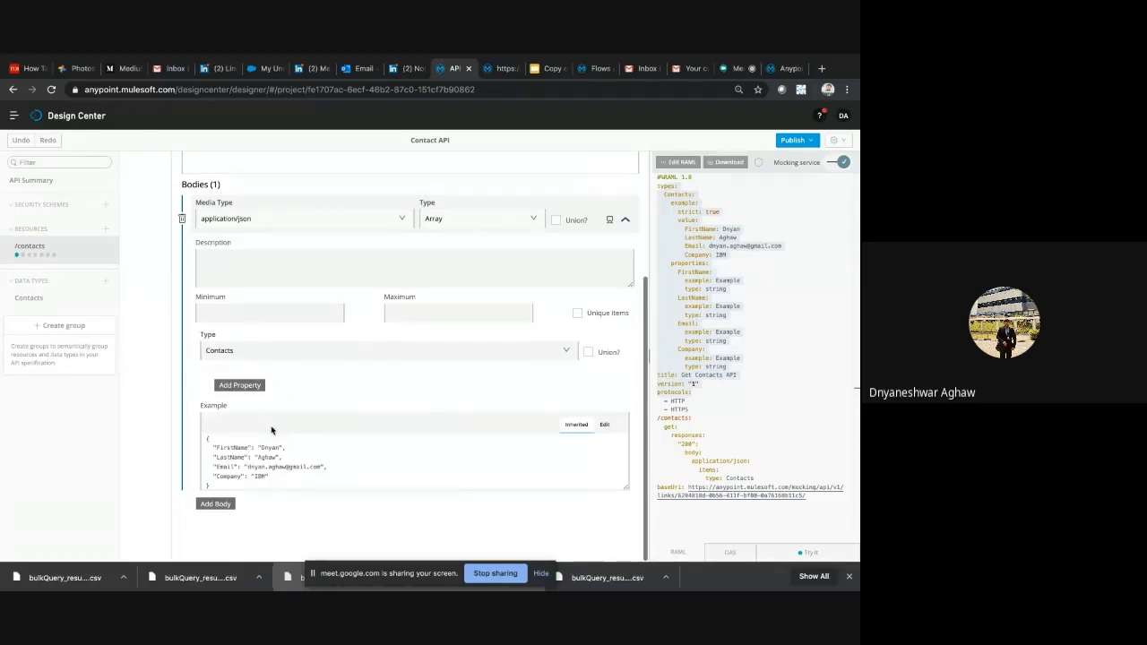
pyautogui.scroll(5, 271, 430)
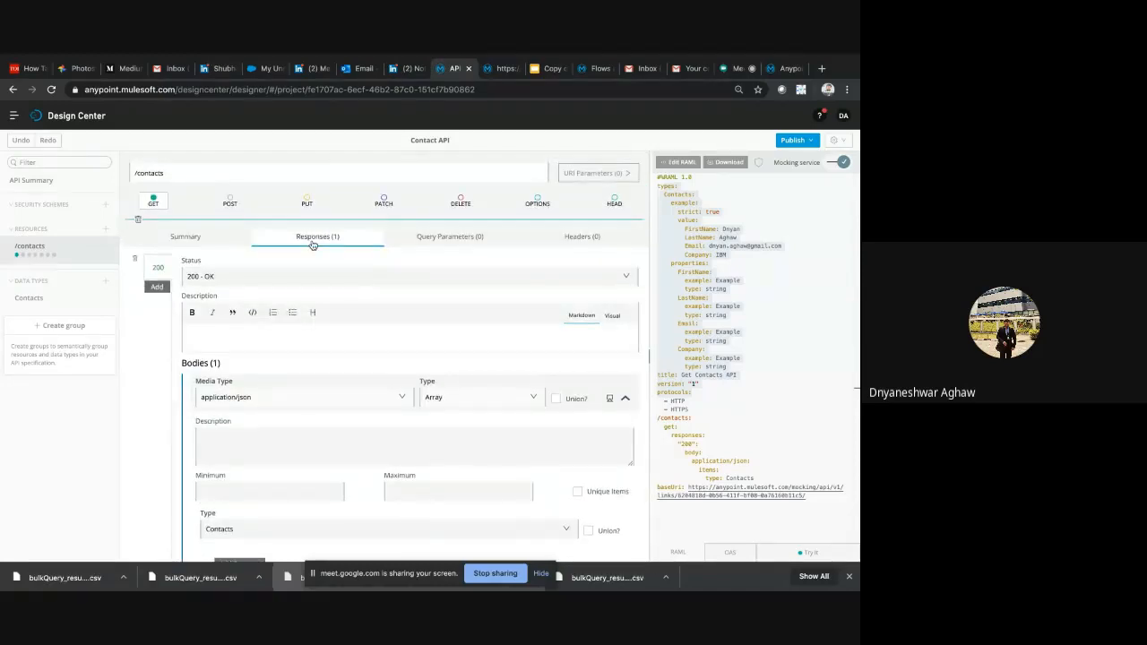
pyautogui.scroll(-4, 318, 373)
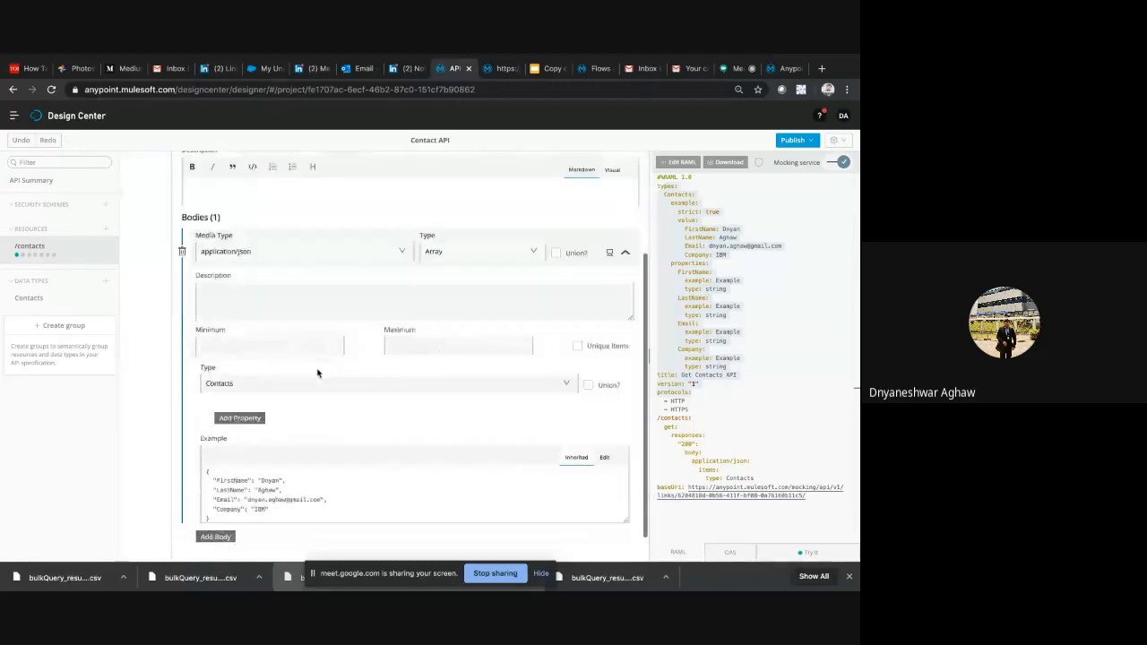
pyautogui.scroll(2, 319, 373)
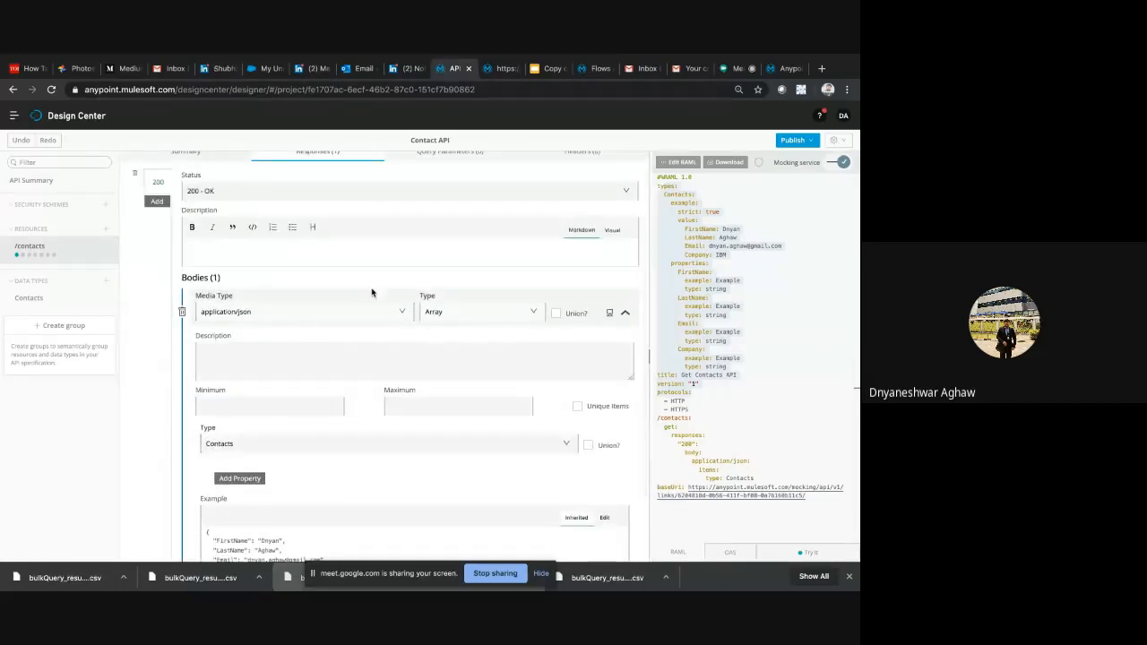
pyautogui.scroll(2, 372, 292)
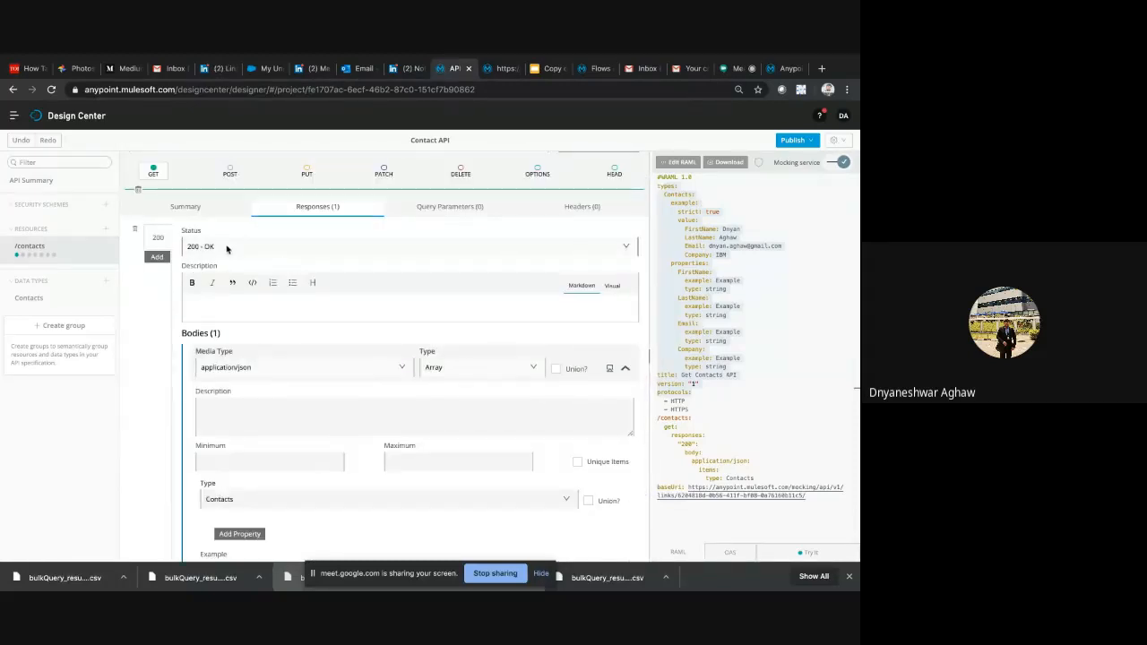
pyautogui.scroll(1, 303, 263)
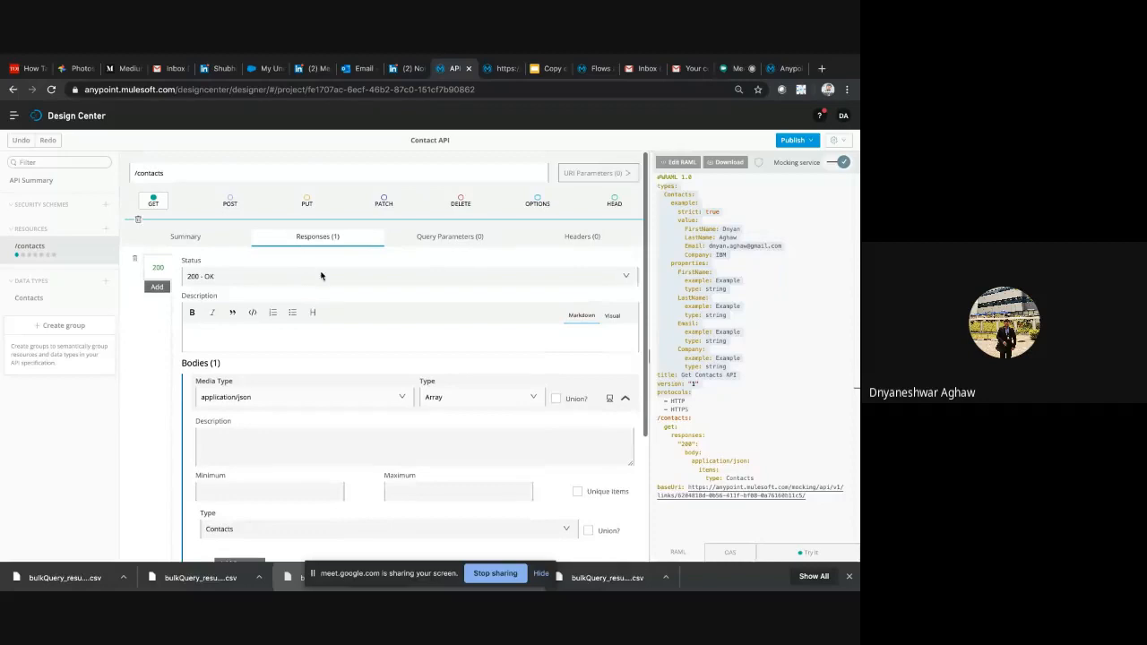
# Look at the POST method of the /contacts resource and return to its GET method
pyautogui.click(230, 200)
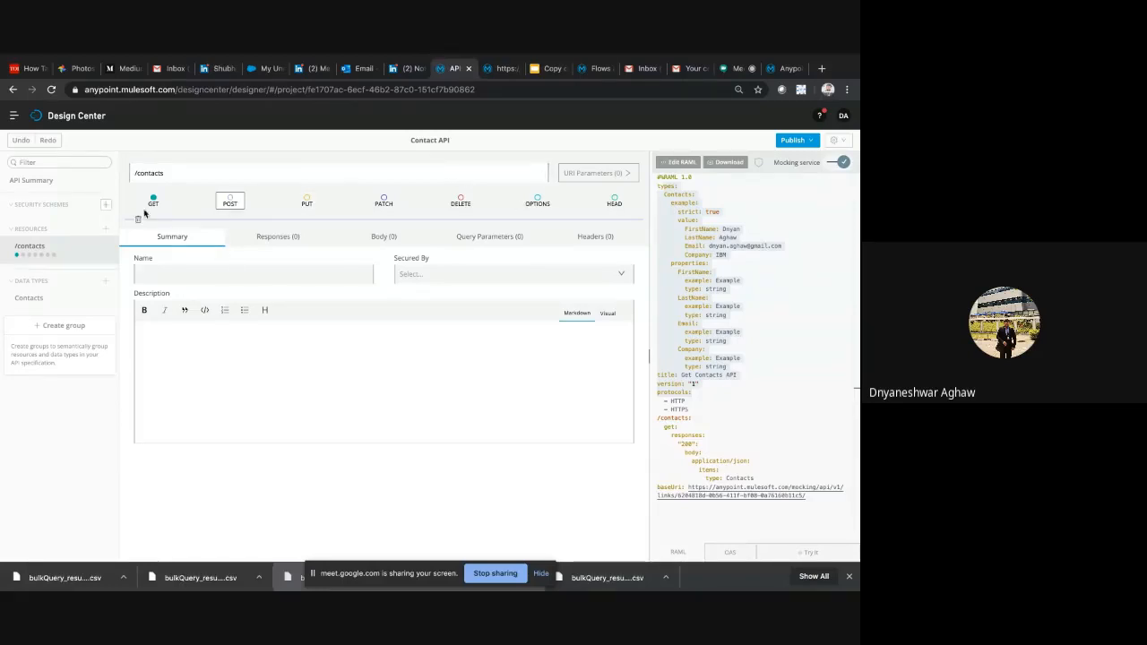
pyautogui.click(152, 201)
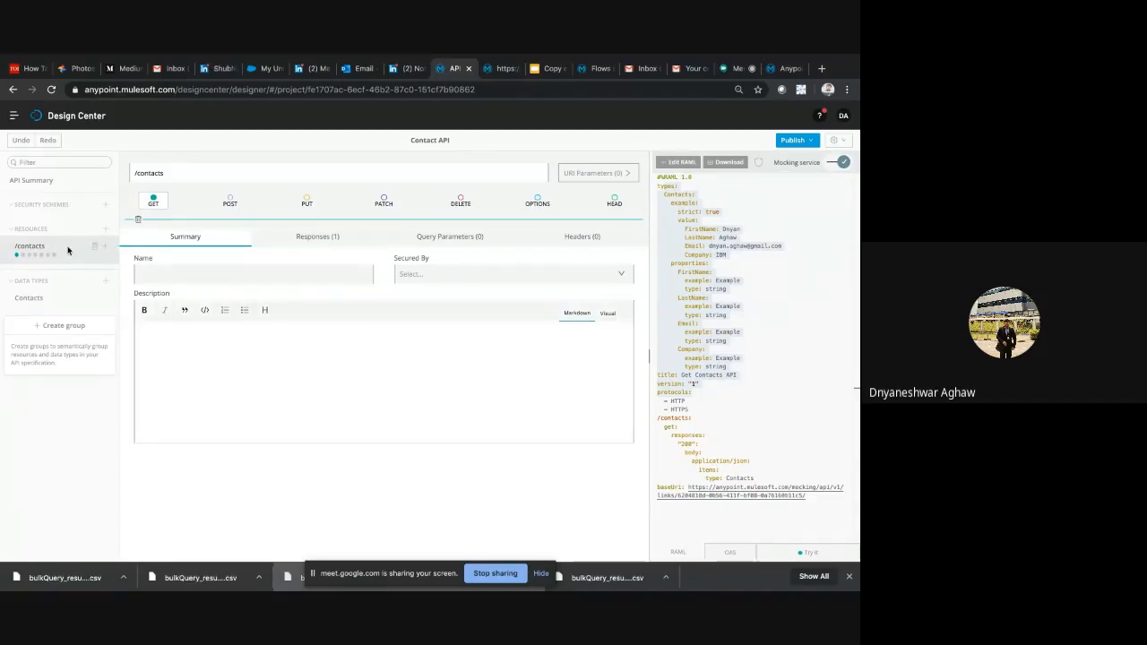
# Turn the mocking service off and on again, and highlight the Contacts type and JSON response body in the RAML
pyautogui.click(832, 164)
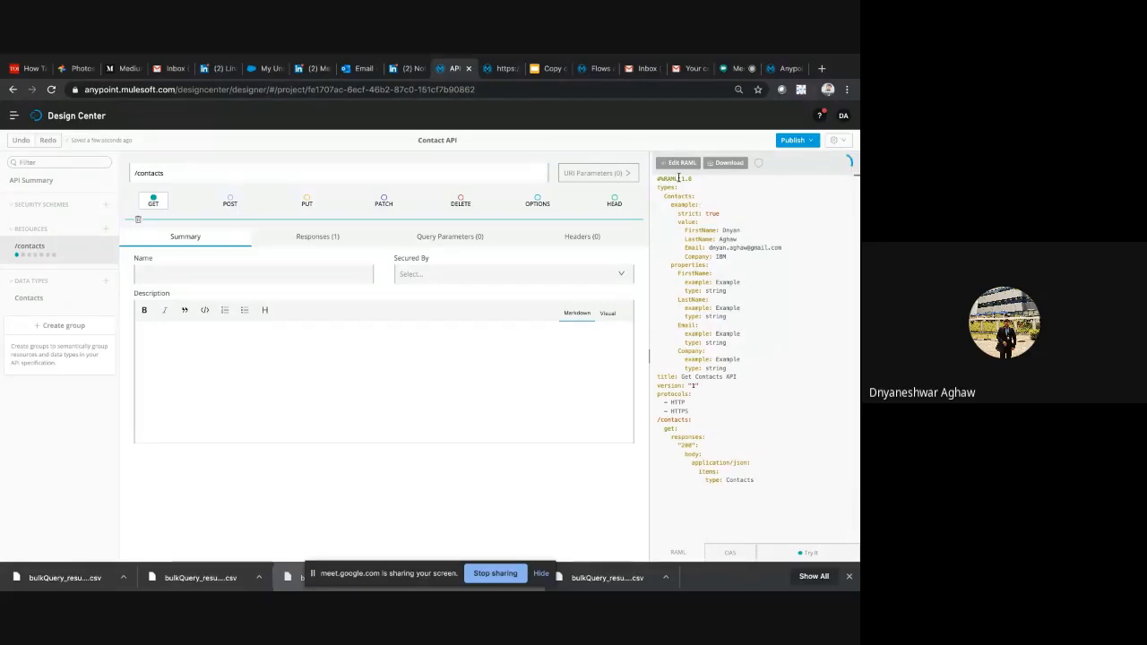
pyautogui.moveTo(657, 178); pyautogui.dragTo(763, 382)
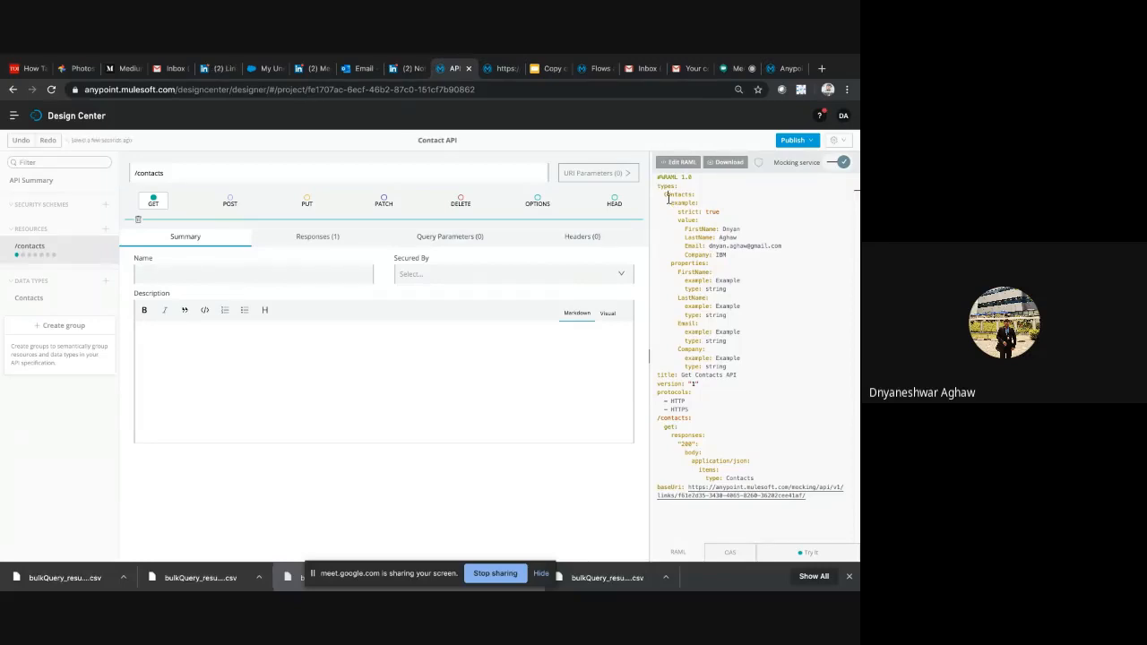
pyautogui.moveTo(668, 197); pyautogui.dragTo(692, 393)
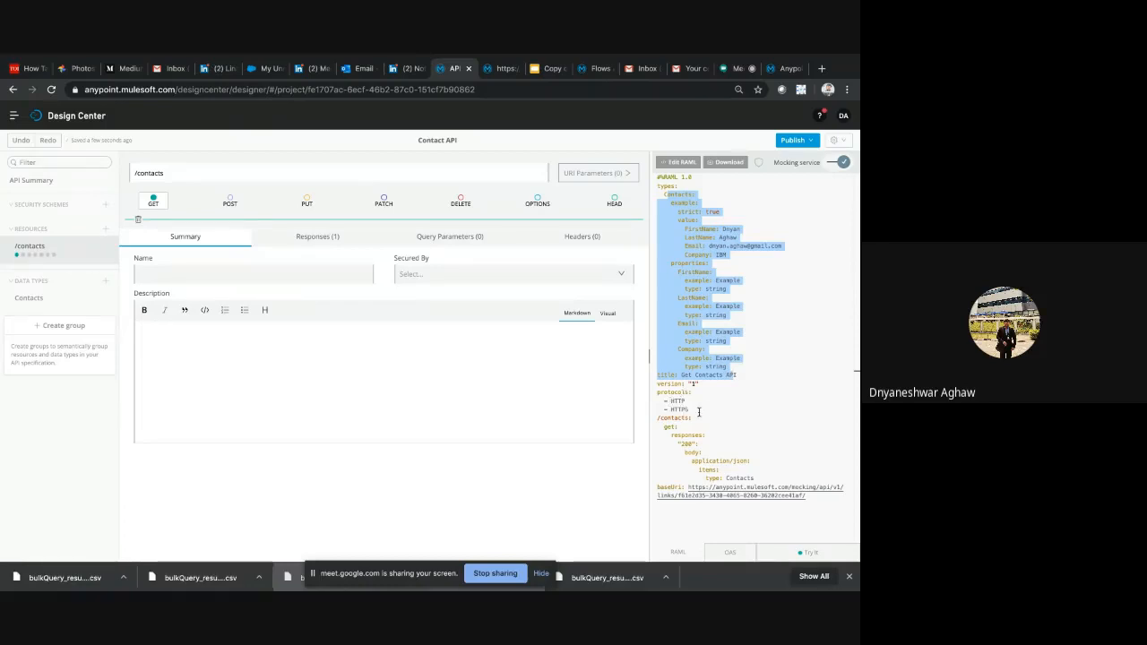
pyautogui.doubleClick(740, 461)
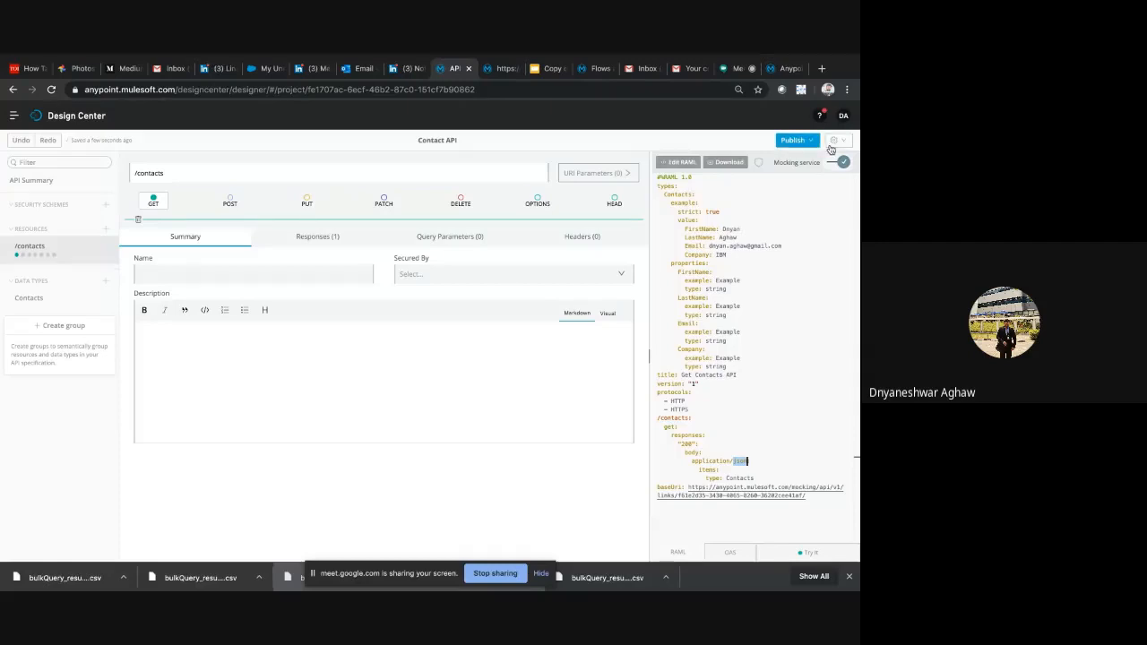
# Show the OAS version of the specification and open the Try it request for GET /contacts
pyautogui.click(737, 554)
pyautogui.click(784, 554)
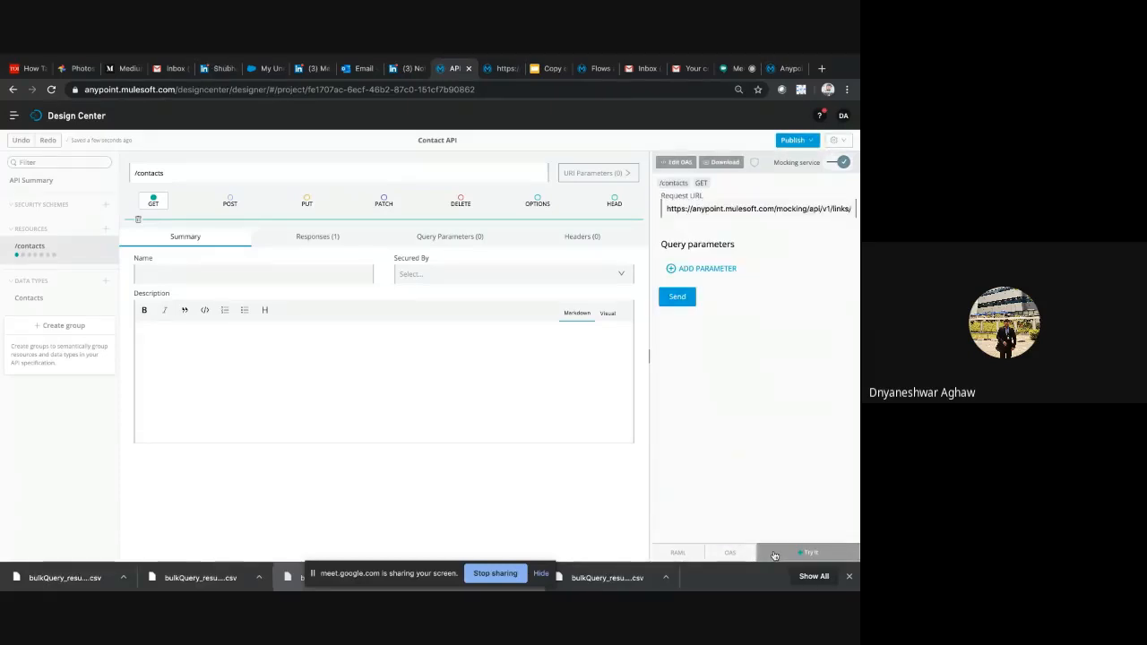
# Send the GET /contacts test request to the mocking service and highlight the status and contact record in the JSON response
pyautogui.click(682, 297)
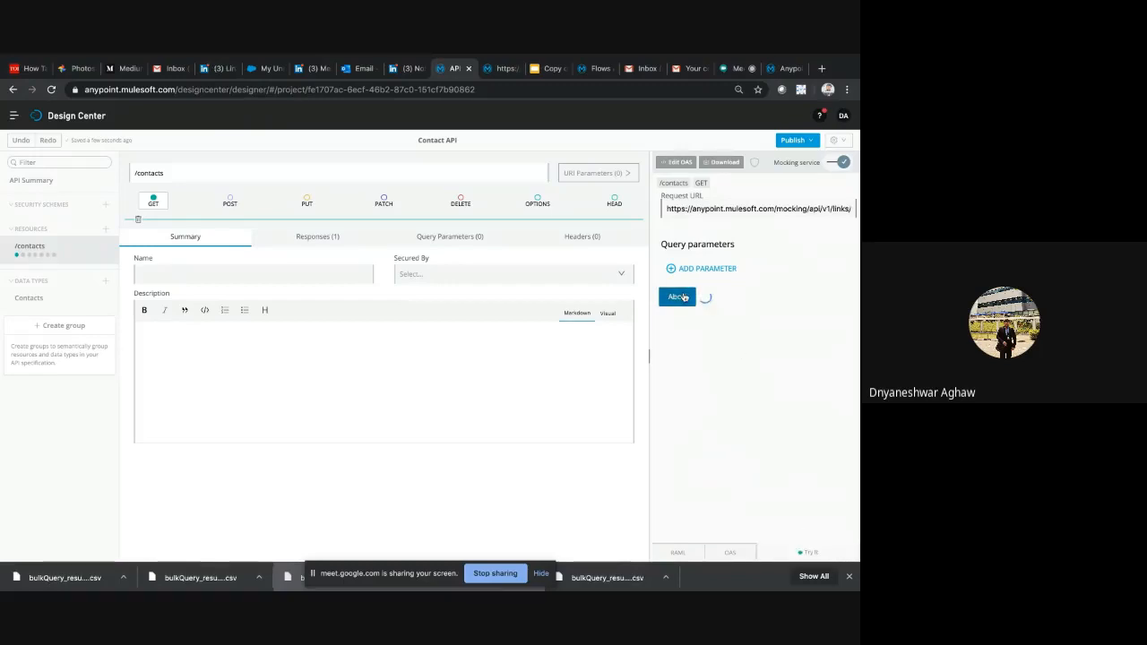
pyautogui.tripleClick(671, 346)
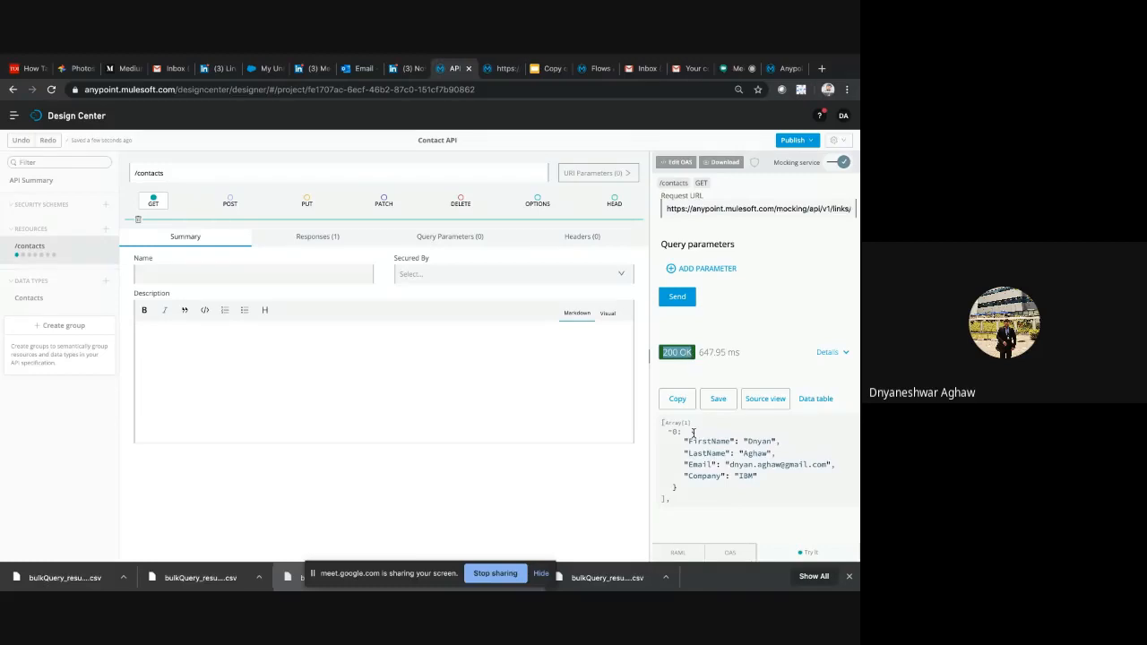
pyautogui.moveTo(693, 433); pyautogui.dragTo(711, 497)
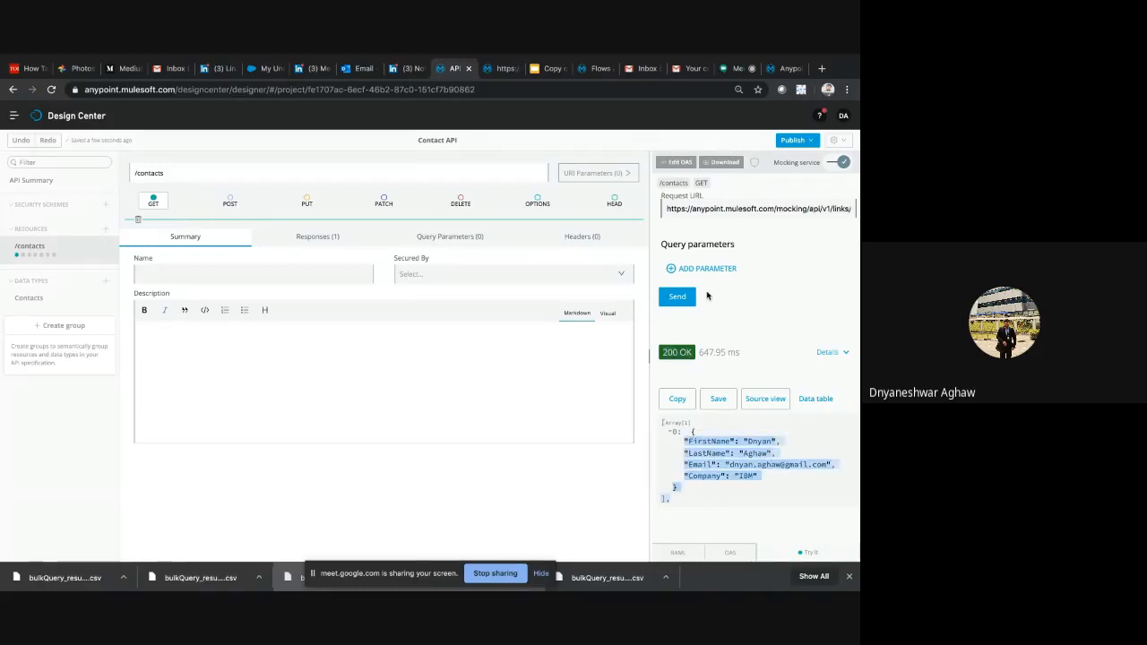
# Show the Publish to Exchange option for the Contact API and glance at the mocked JSON output in the other browser page
pyautogui.click(806, 142)
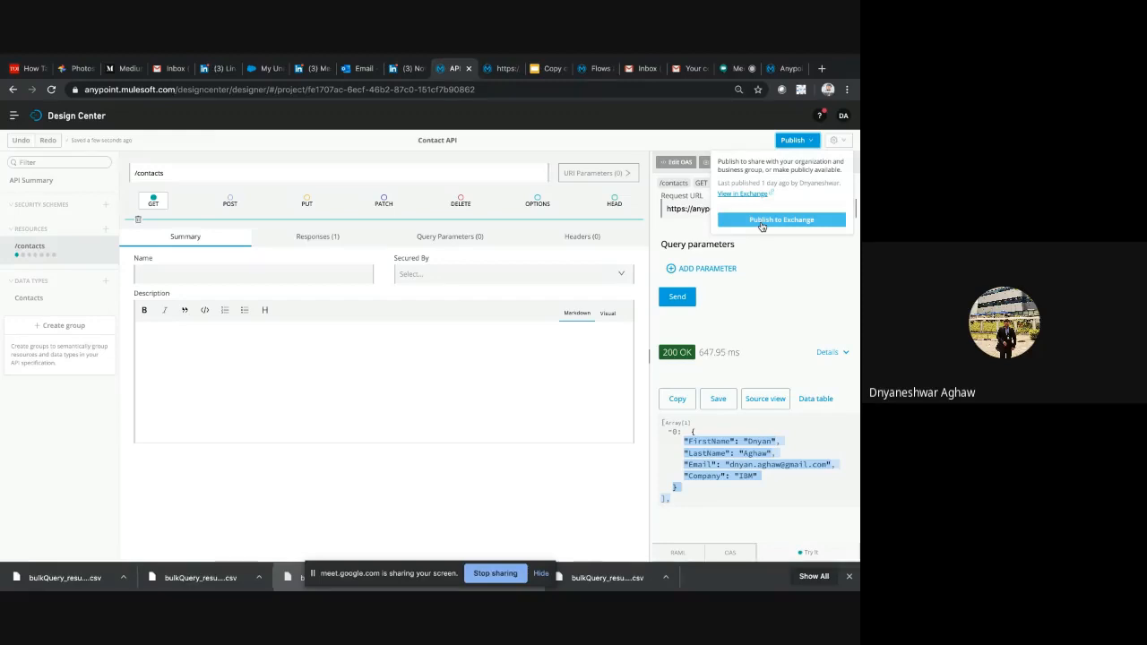
pyautogui.click(500, 68)
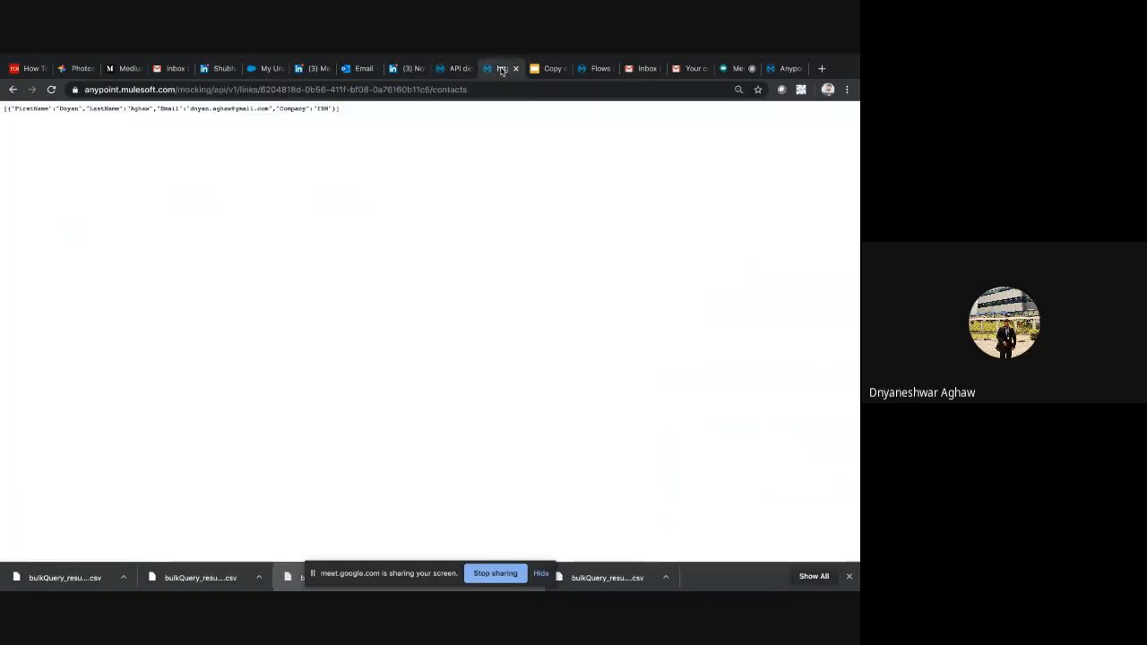
pyautogui.click(455, 68)
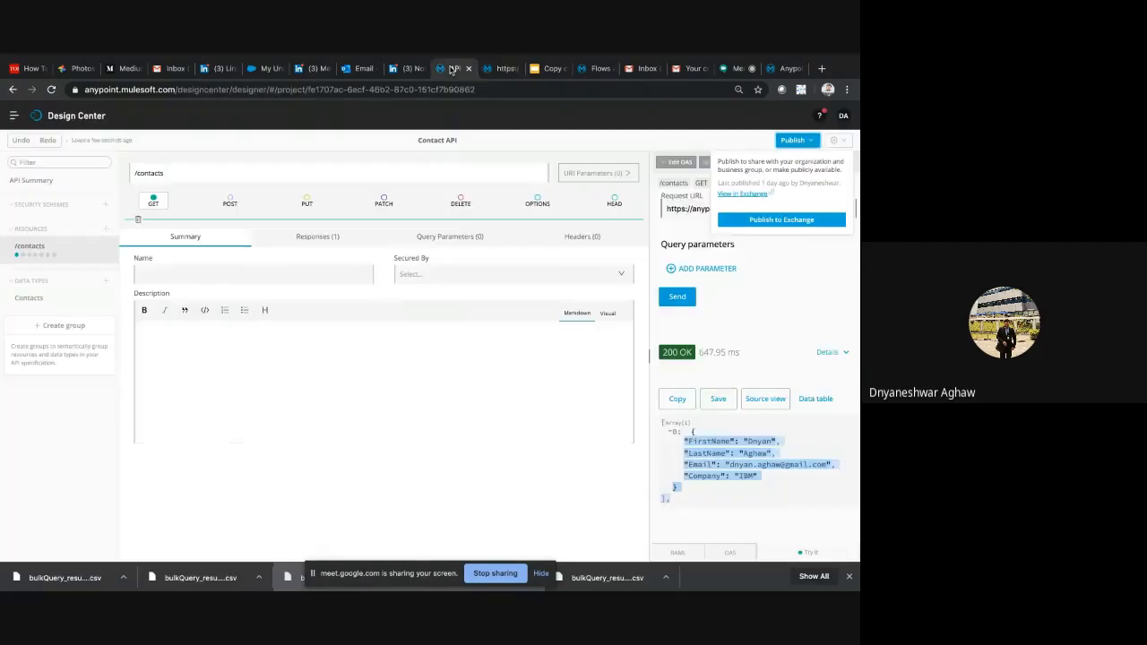
# Open Exchange in a separate browser tab and open its Contact API asset
pyautogui.click(13, 116)
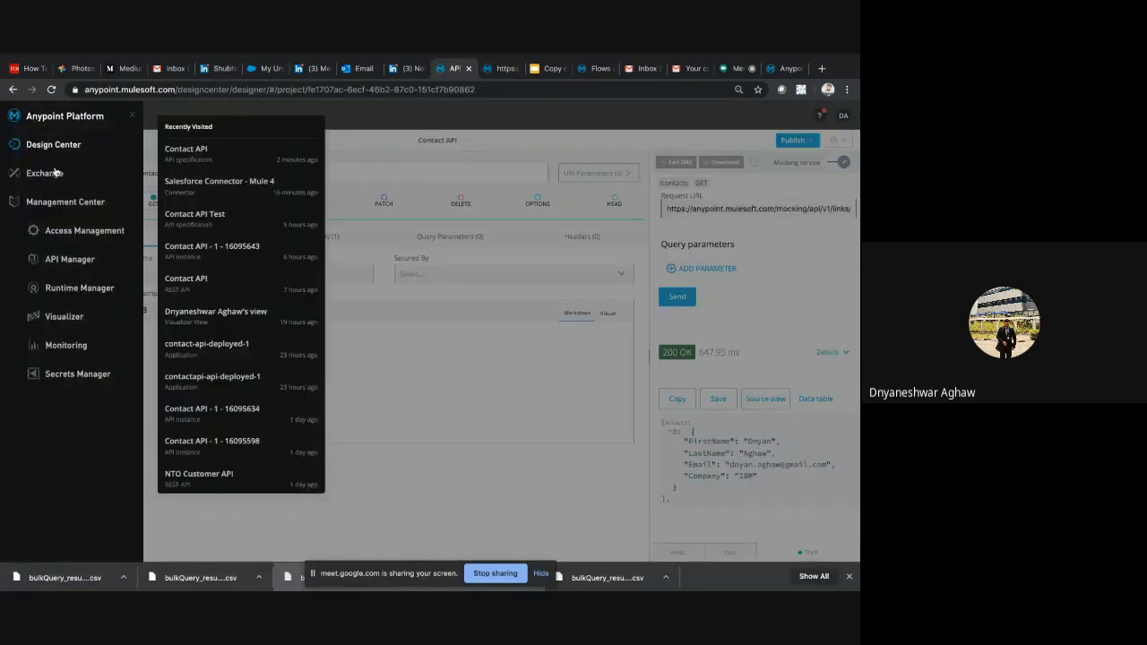
pyautogui.rightClick(55, 173)
pyautogui.click(90, 183)
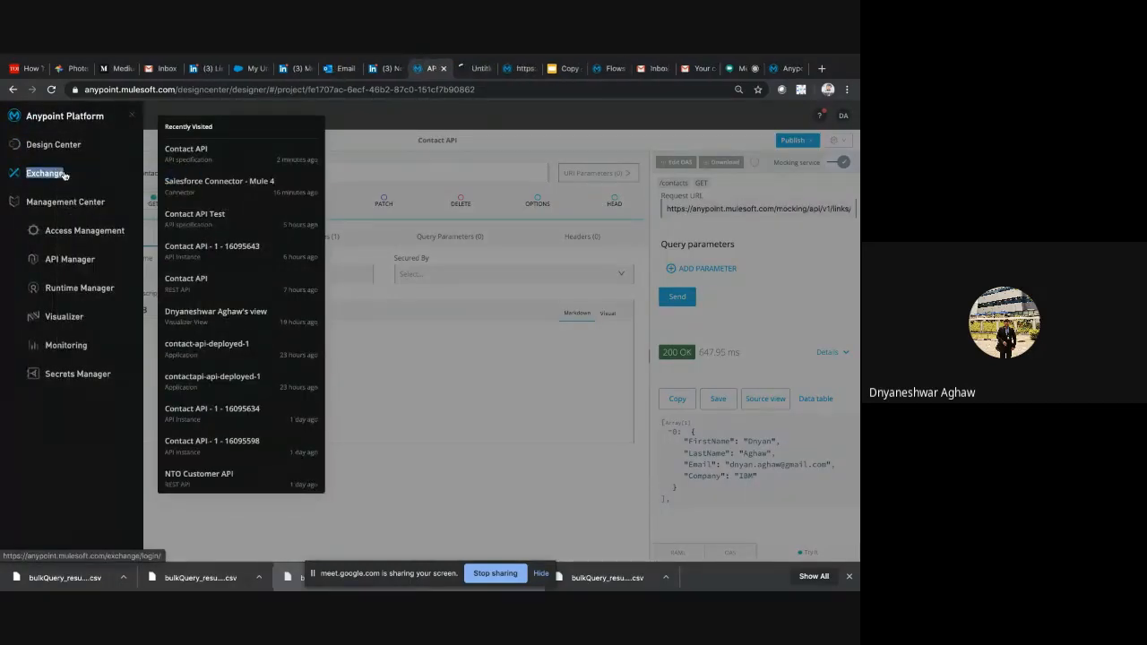
pyautogui.click(475, 70)
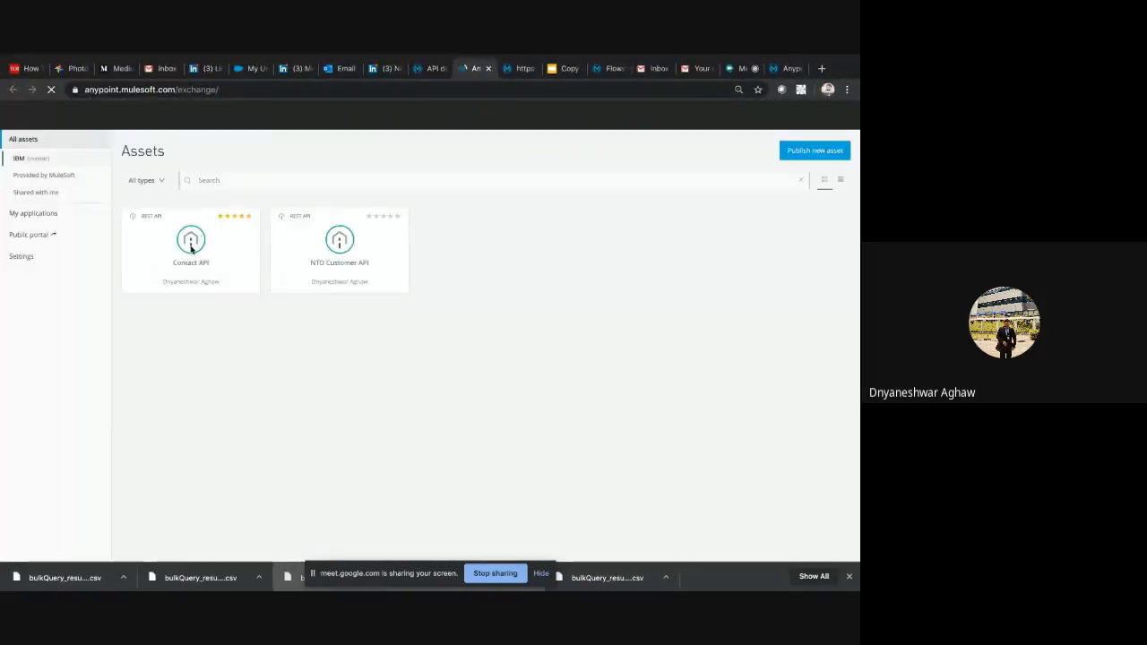
pyautogui.click(191, 250)
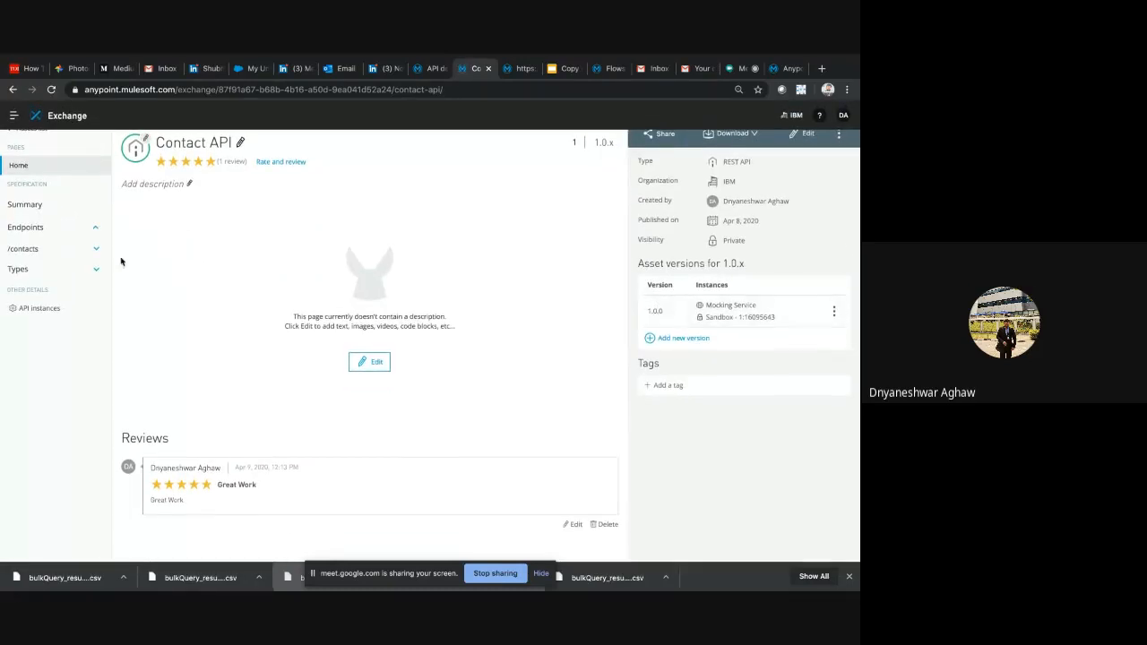
# Open the GET method of the /contacts endpoint and highlight the JSON example of its 200 response
pyautogui.click(51, 252)
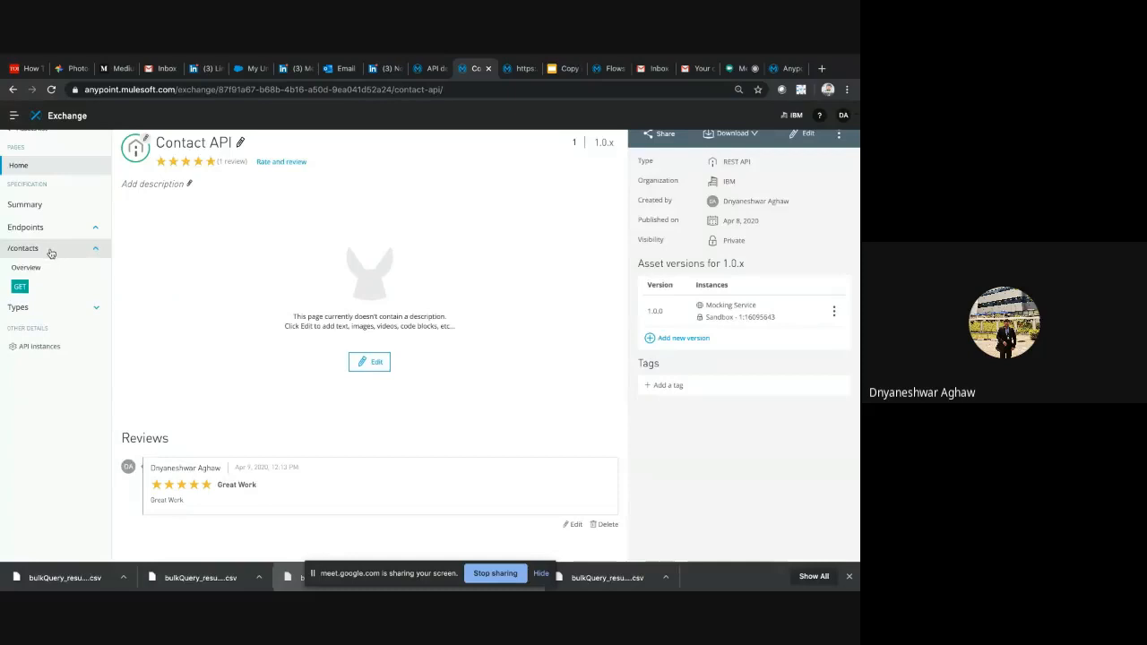
pyautogui.click(20, 287)
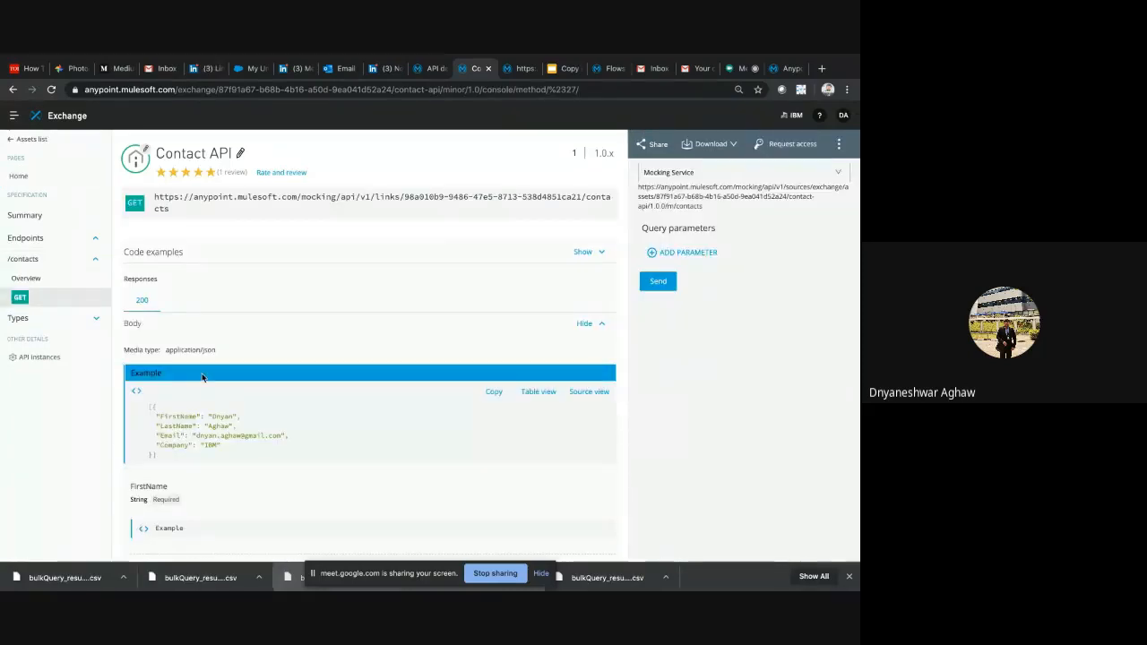
pyautogui.scroll(-1, 202, 378)
pyautogui.moveTo(150, 330); pyautogui.dragTo(191, 384)
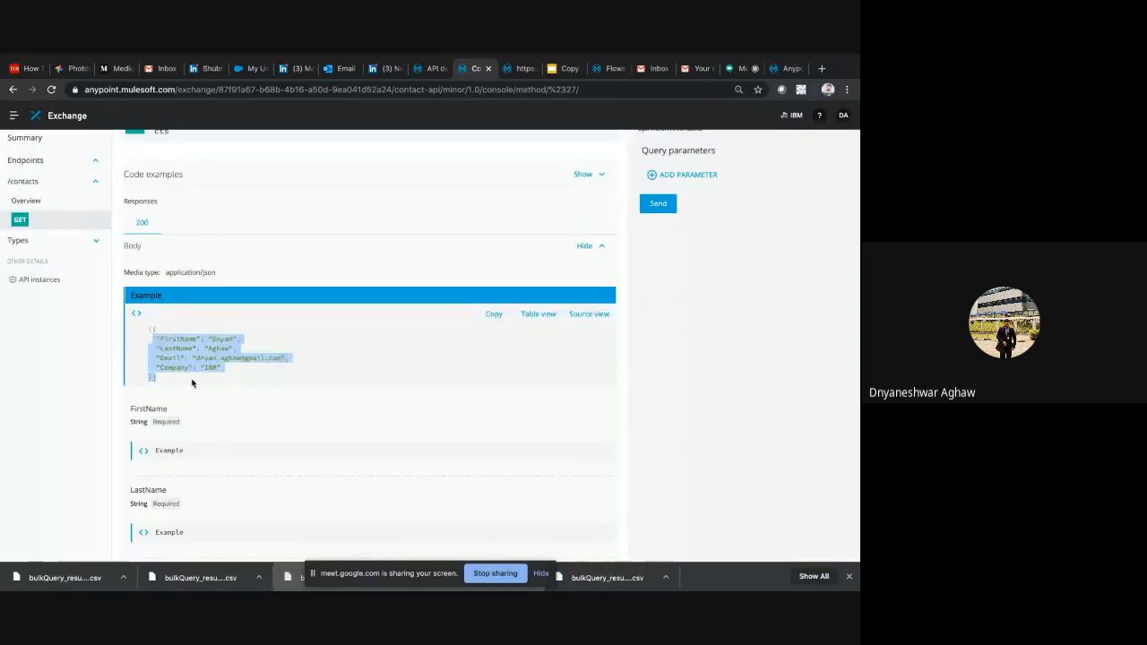
# Examine the FirstName, LastName, Email and Company field definitions in the GET response body
pyautogui.scroll(-2, 191, 381)
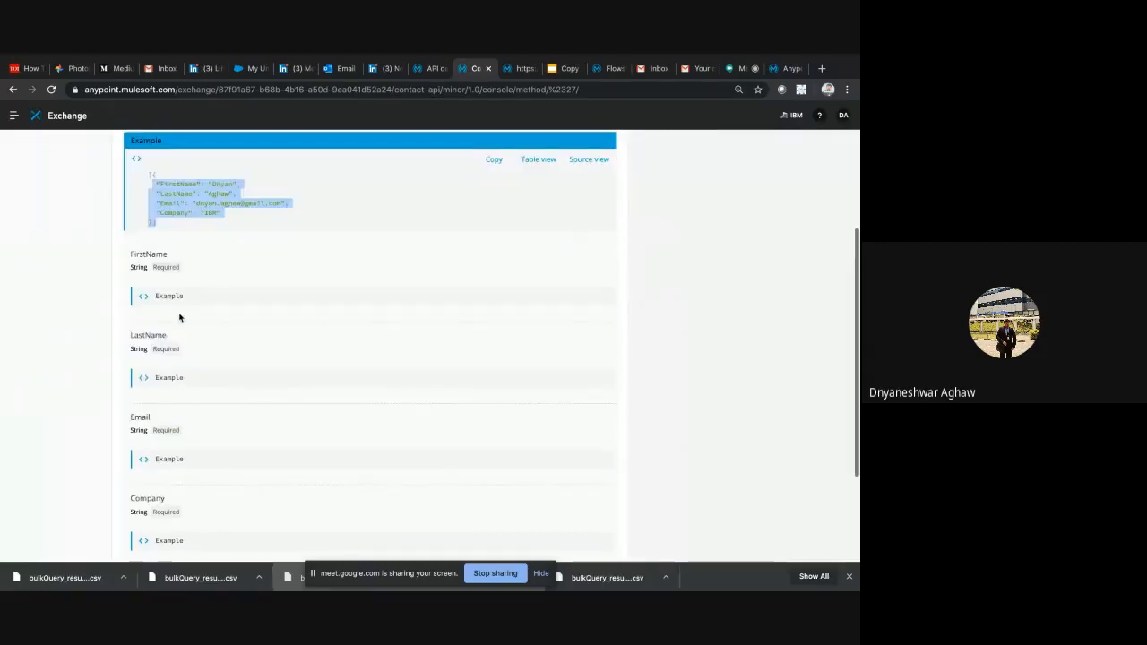
pyautogui.scroll(-2, 189, 467)
pyautogui.scroll(5, 188, 463)
pyautogui.scroll(-5, 340, 359)
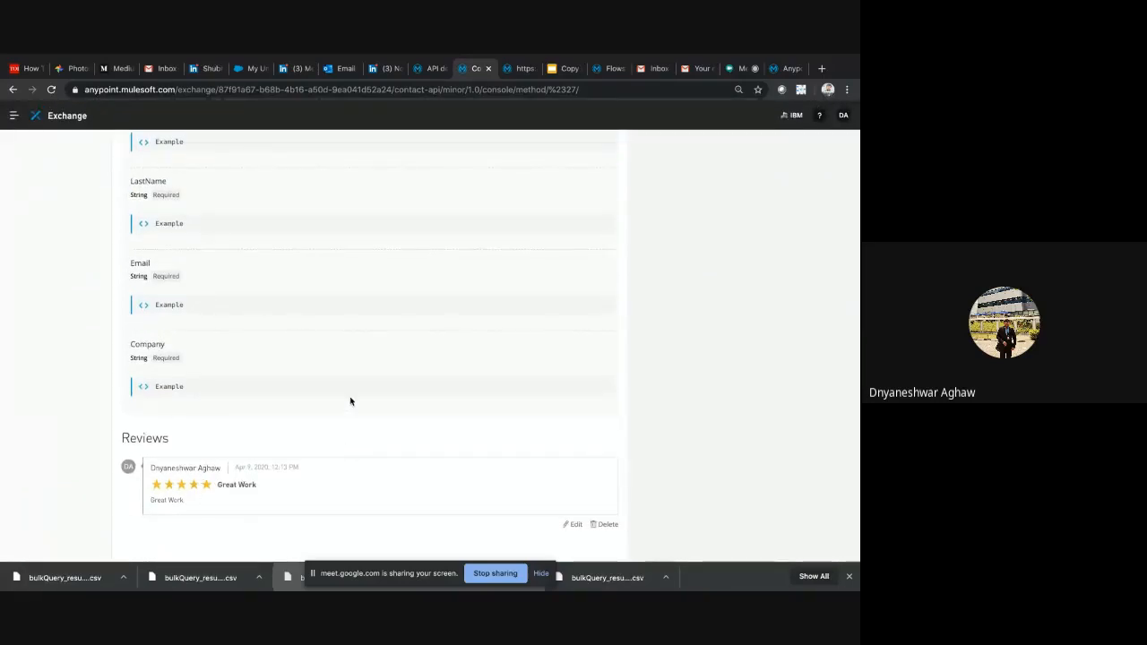
pyautogui.scroll(1, 350, 328)
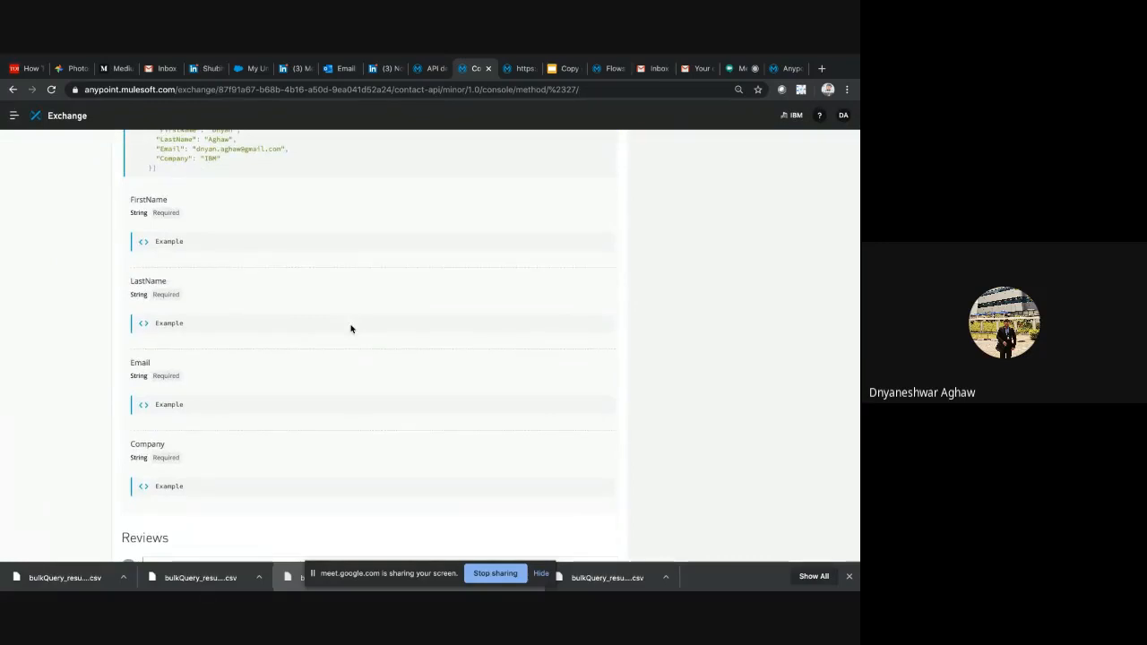
pyautogui.scroll(10, 350, 329)
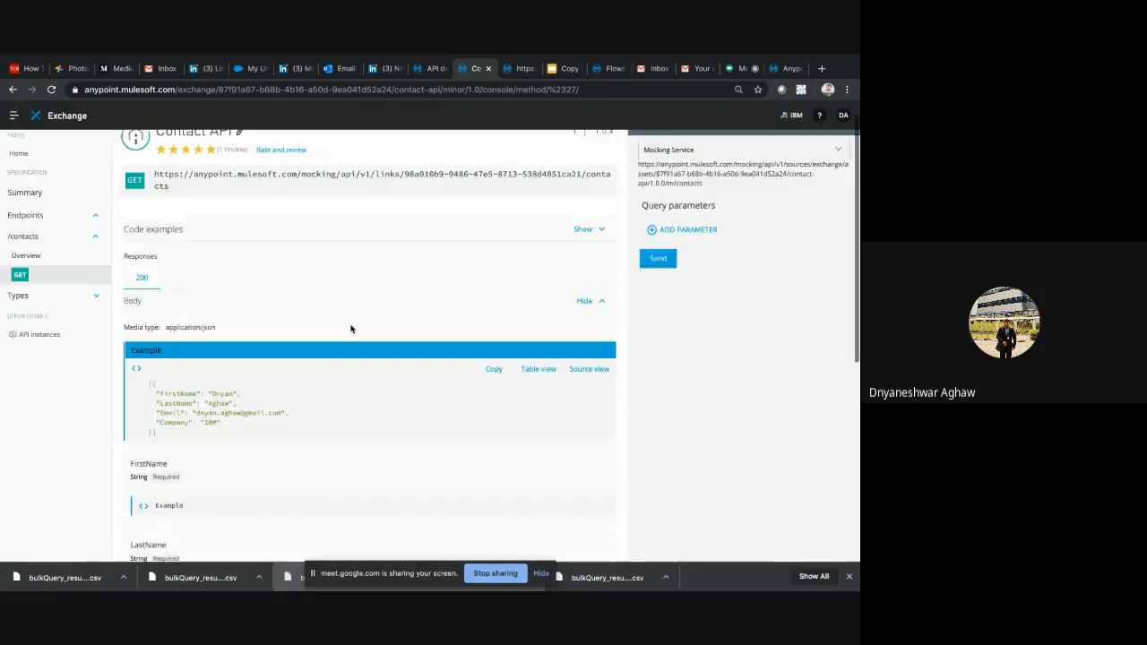
pyautogui.scroll(-3, 229, 439)
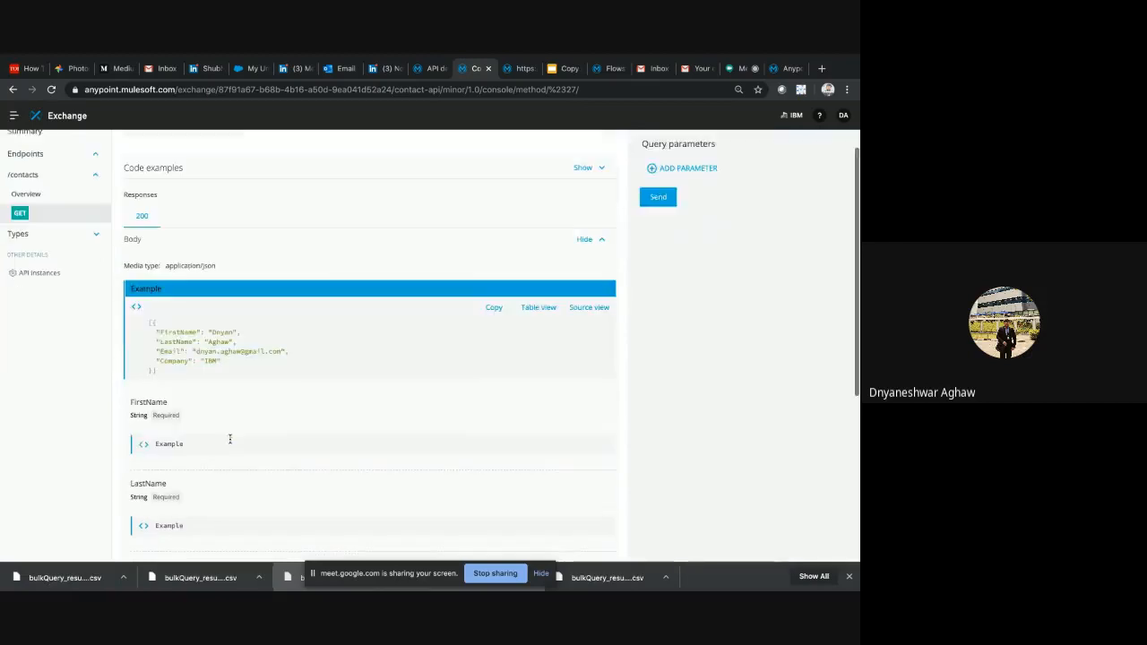
# Send the GET /contacts request to the Mocking Service instance from Exchange and highlight its request URL
pyautogui.scroll(3, 231, 442)
pyautogui.click(655, 281)
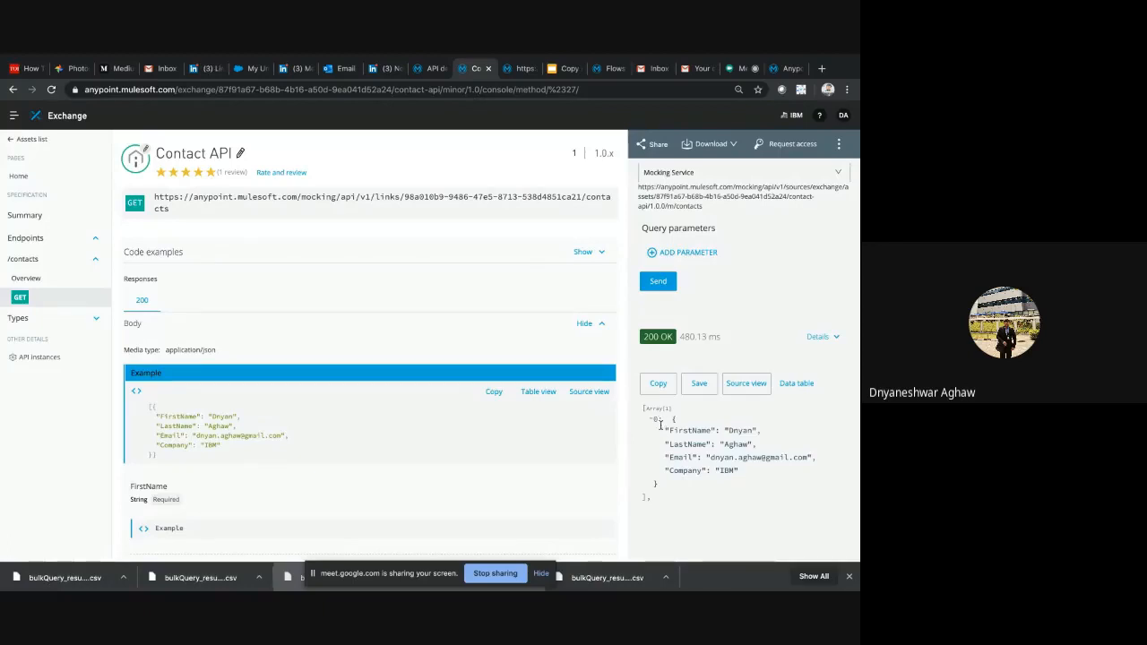
pyautogui.tripleClick(739, 195)
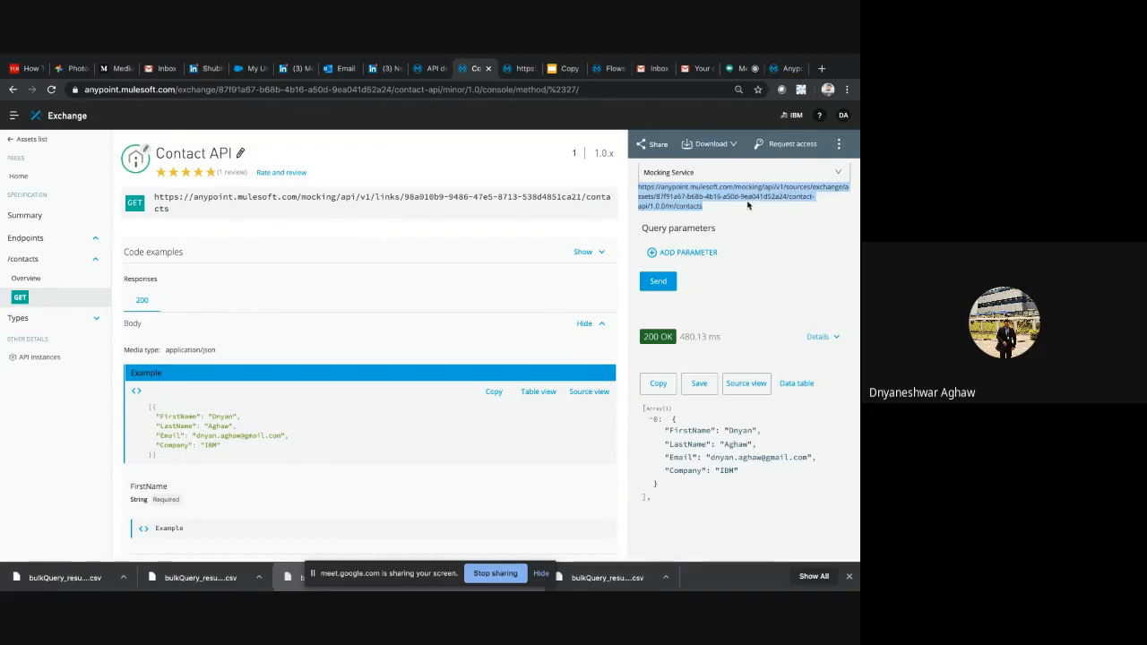
pyautogui.scroll(-5, 195, 303)
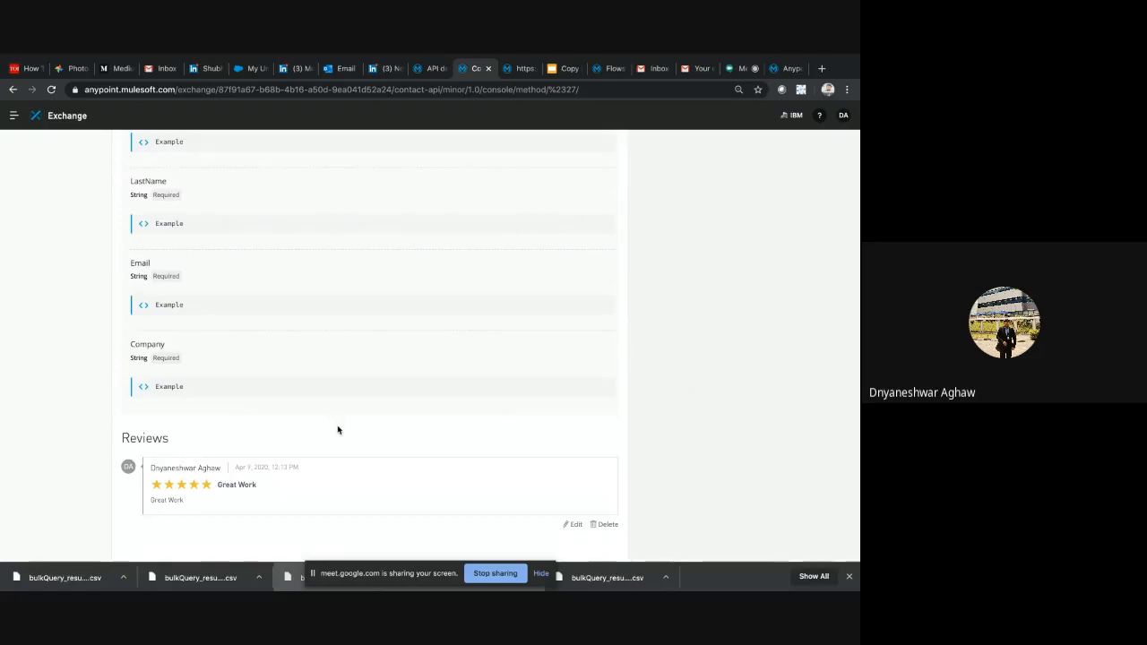
# Check the demo steps on the Design slide, and select the mocking service request URL for GET /contacts in Design Center
pyautogui.click(556, 69)
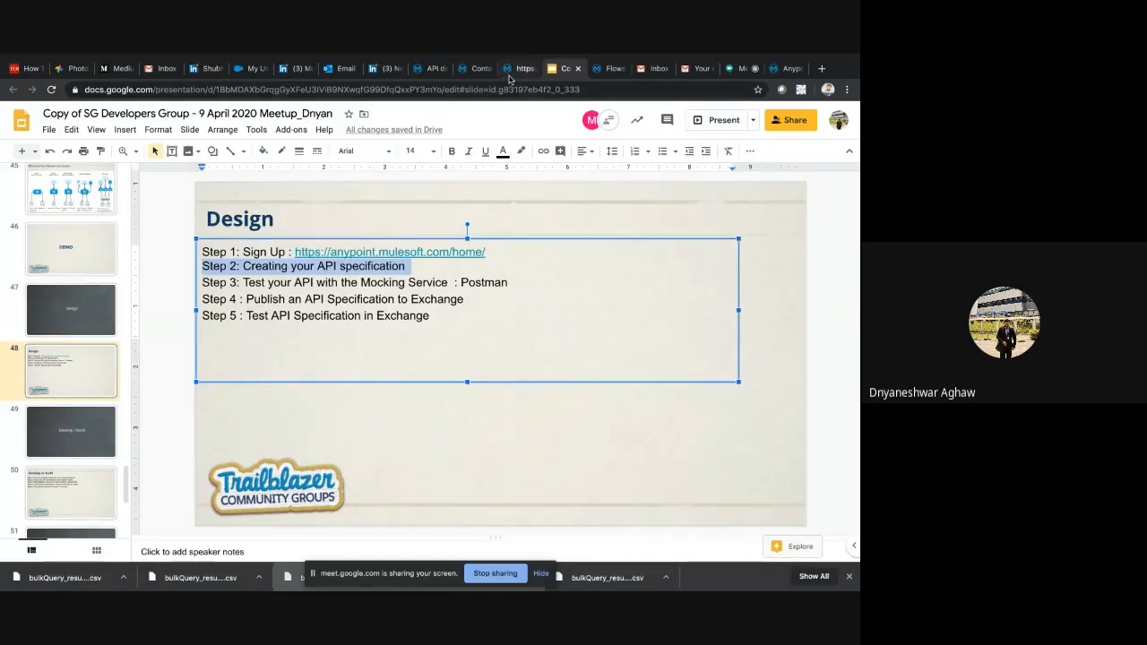
pyautogui.click(472, 69)
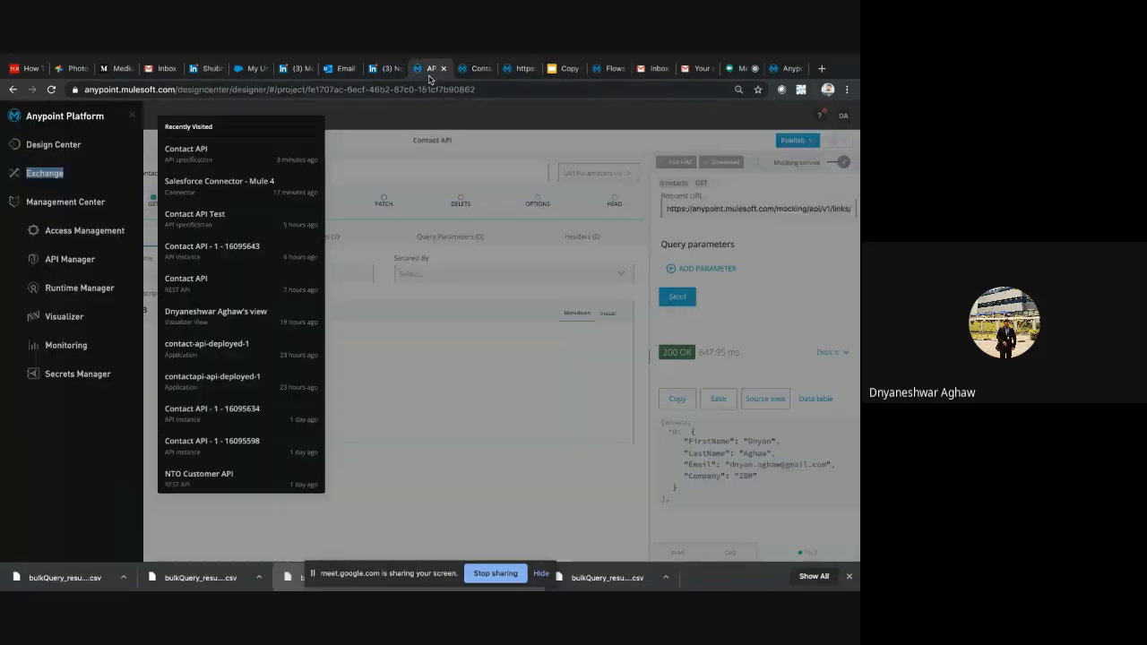
pyautogui.click(432, 69)
pyautogui.click(760, 208)
pyautogui.tripleClick(760, 208)
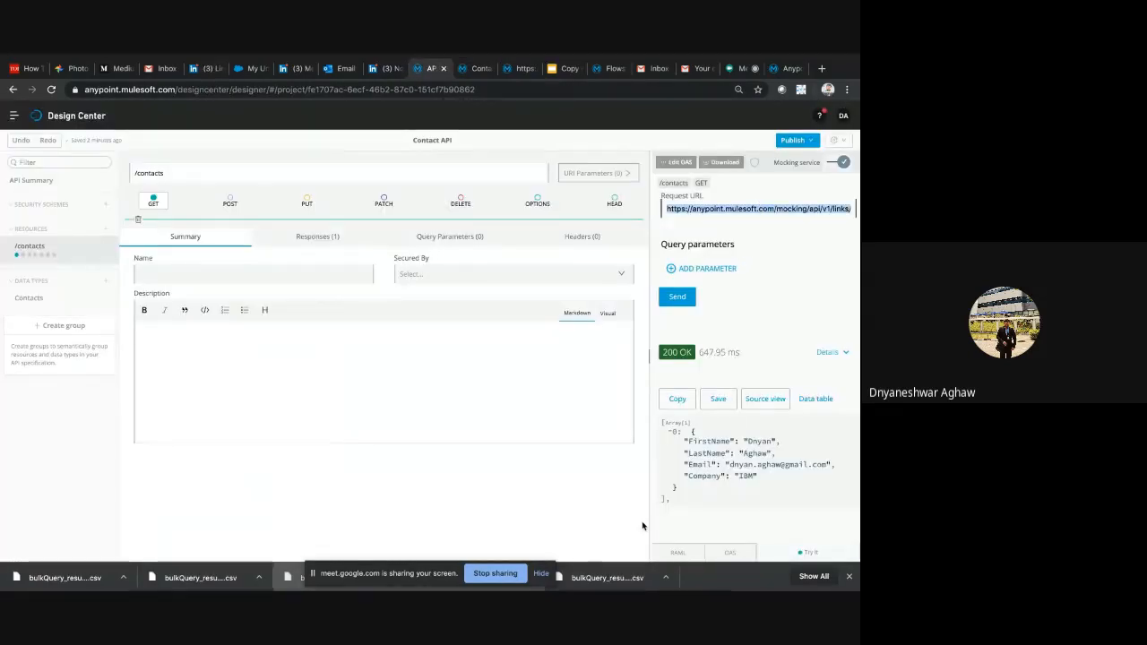
# Switch to Postman, paste the mocking service /contacts URL into the untitled GET request and send it
pyautogui.press('F4')
pyautogui.click(570, 582)
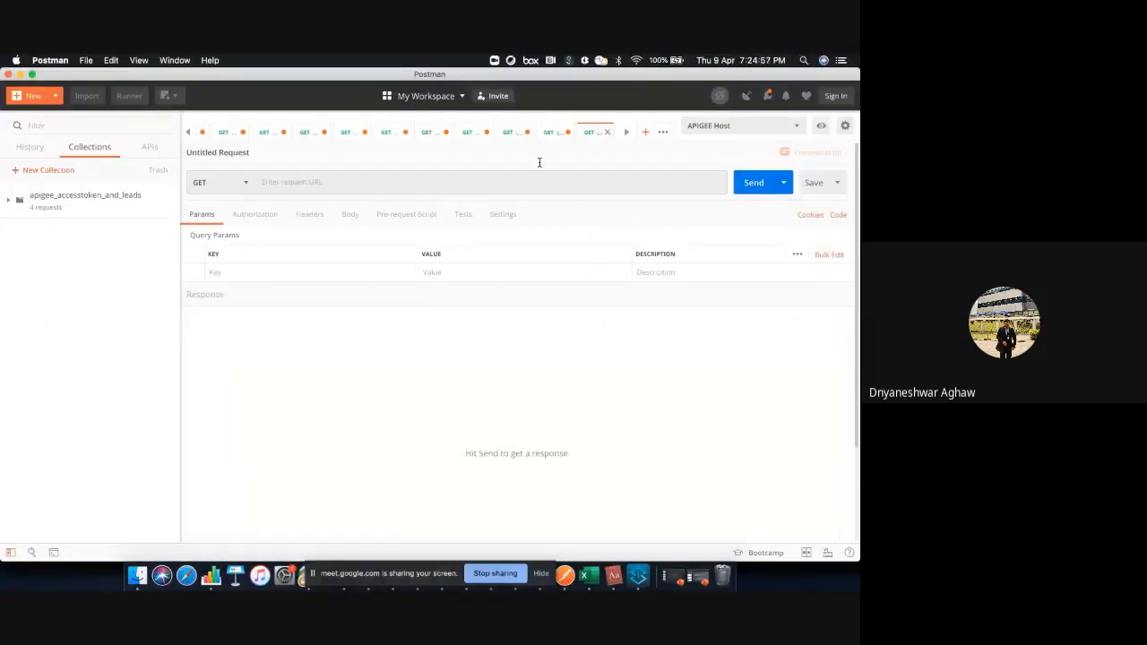
pyautogui.click(548, 182)
pyautogui.press('super+v')
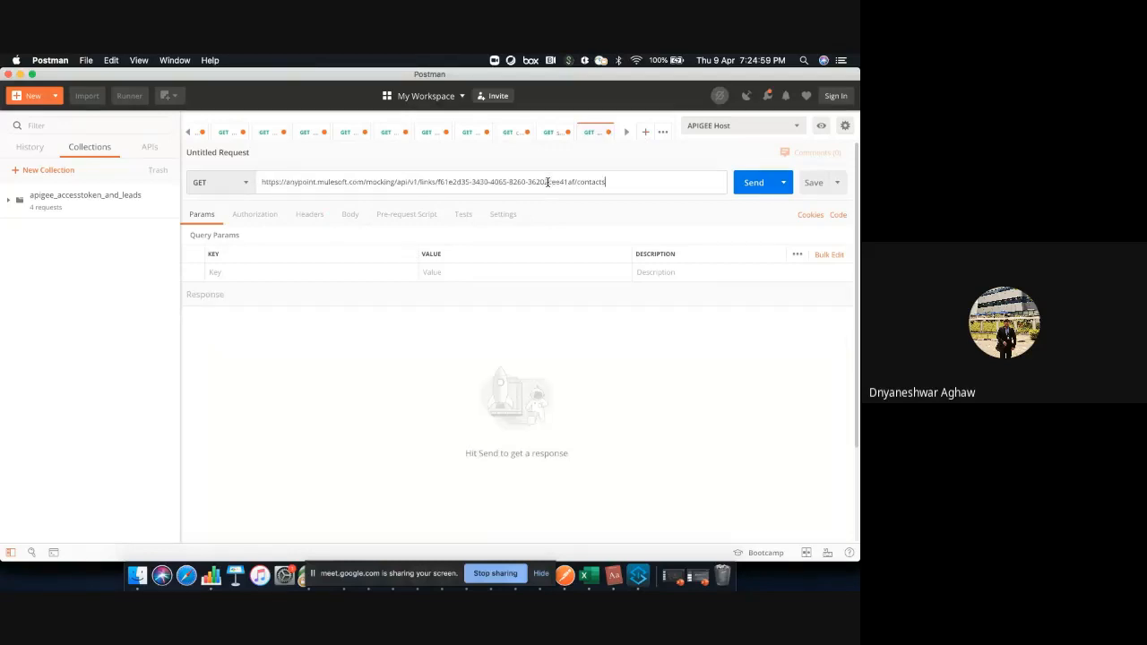
pyautogui.click(763, 182)
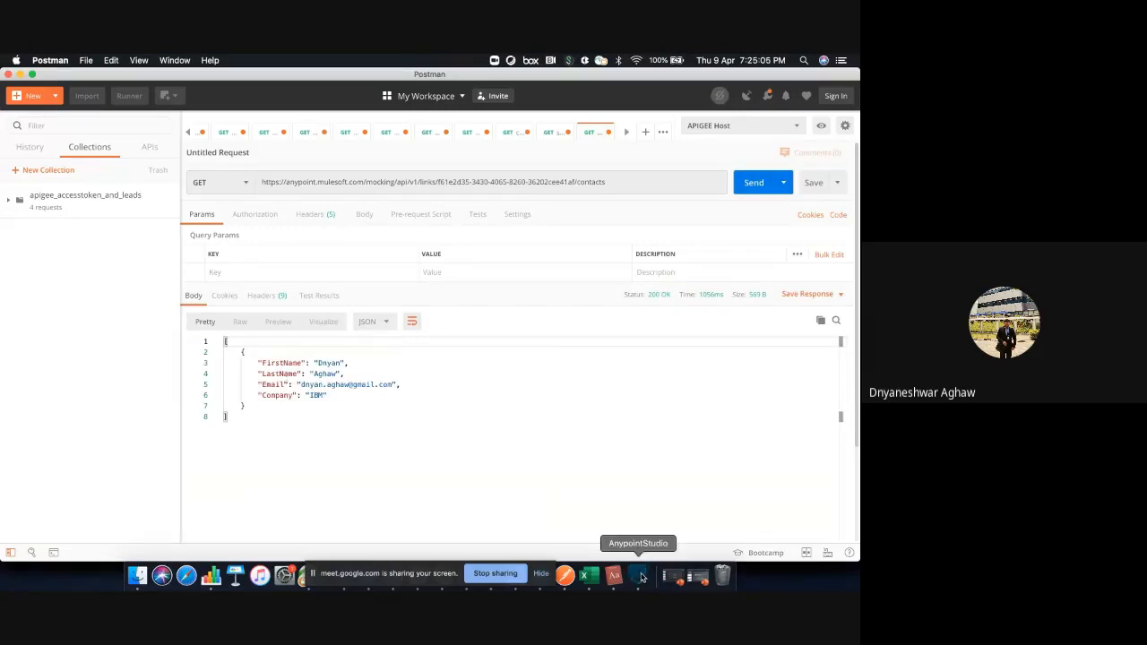
pyautogui.rightClick(612, 560)
pyautogui.click(556, 530)
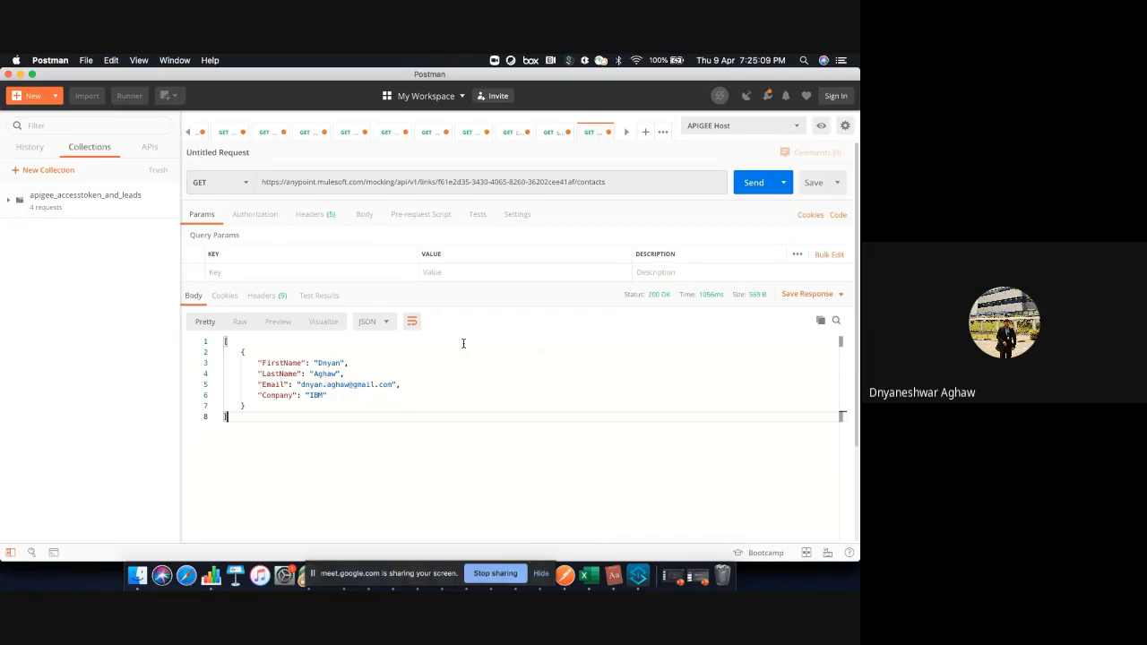
# Switch to Anypoint Studio and deselect the Transform Message component in the contact-api flow
pyautogui.press('F4')
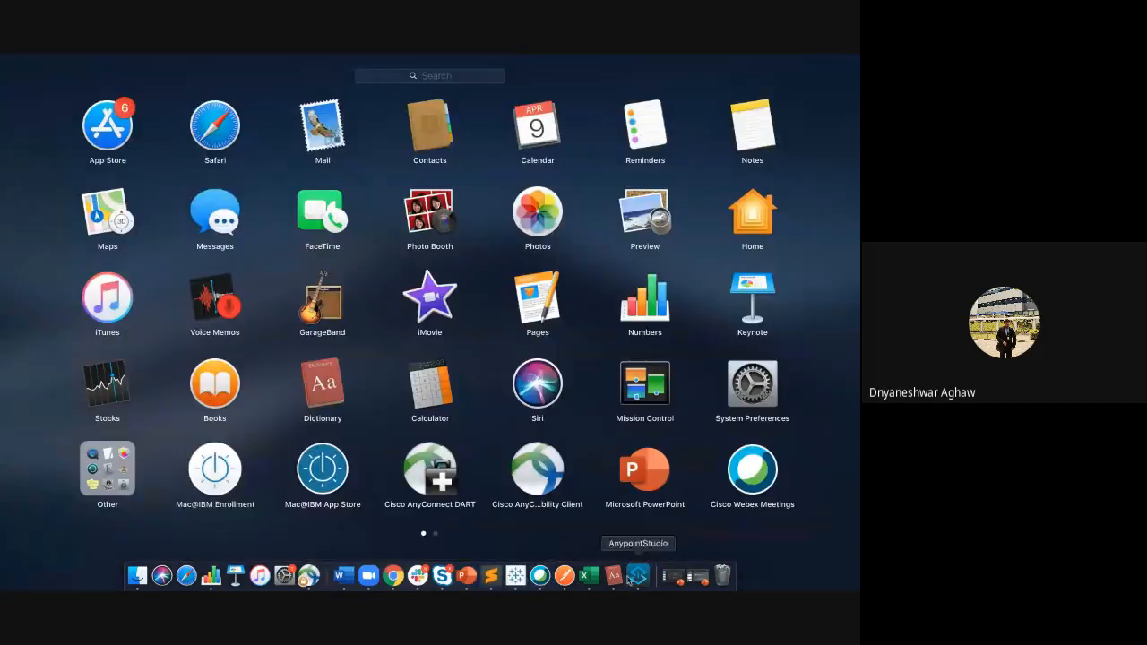
pyautogui.click(634, 582)
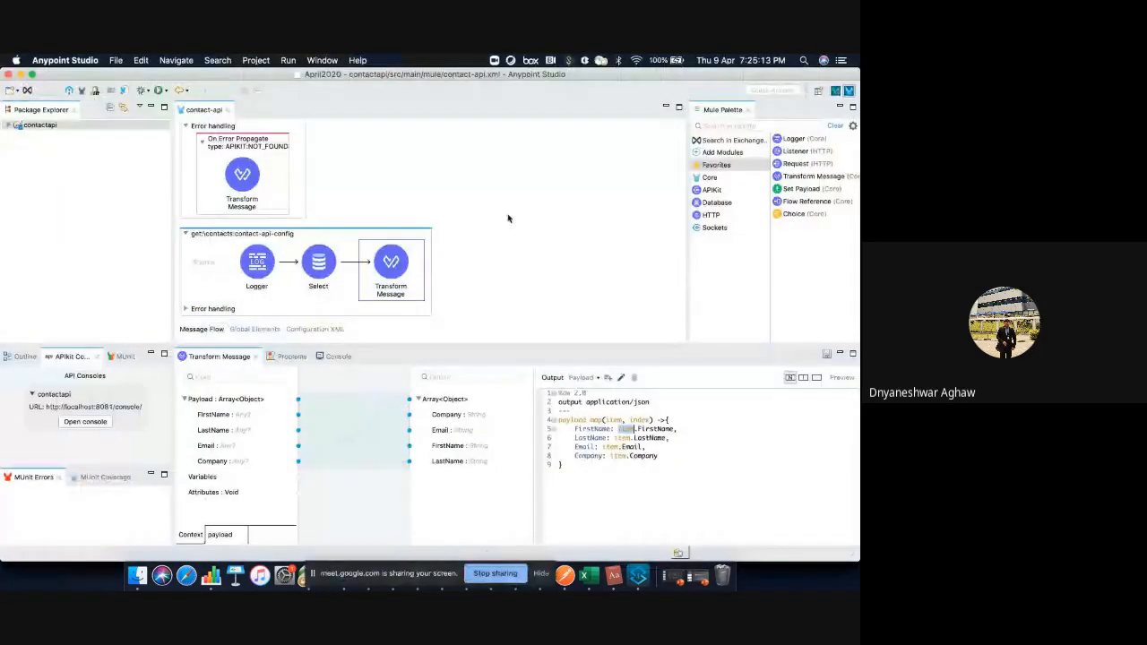
pyautogui.click(507, 218)
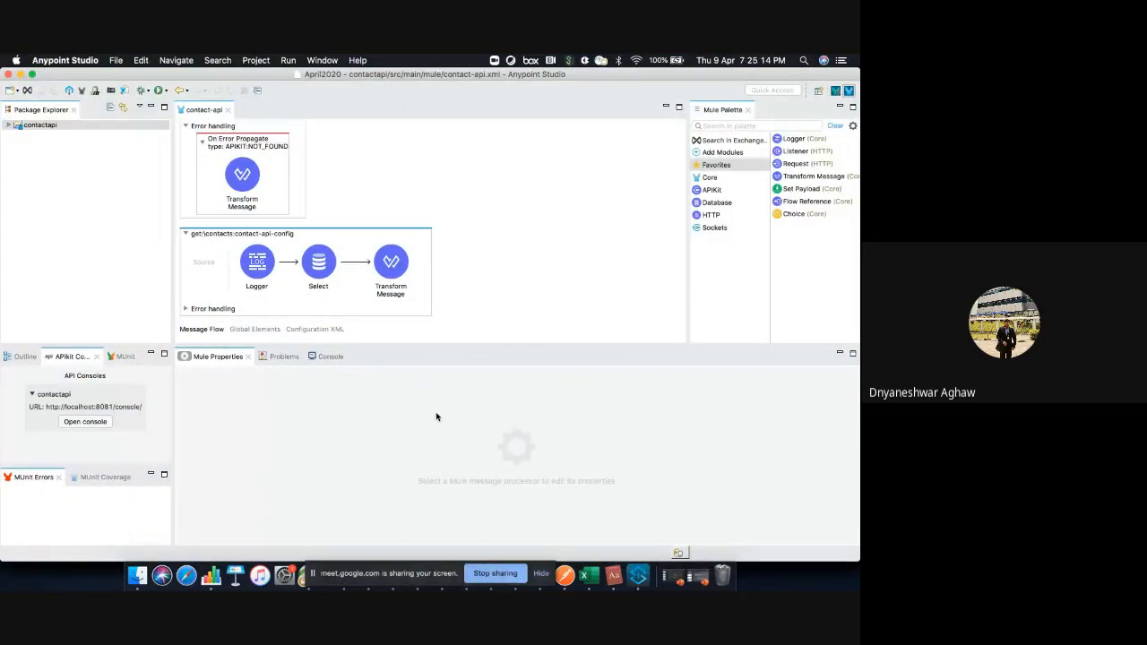
# Return to the Google Slides presentation and highlight Step 5, Test API Specification in Exchange, on the Design slide
pyautogui.hotkey('ctrl', 'Right')
pyautogui.click(560, 72)
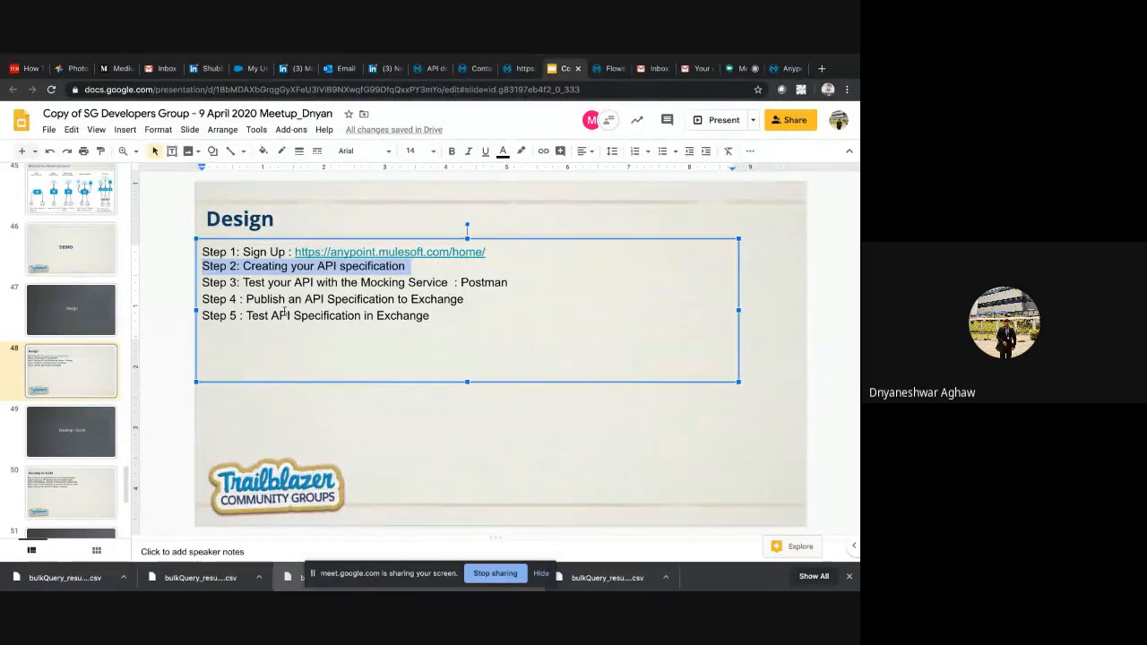
pyautogui.tripleClick(464, 318)
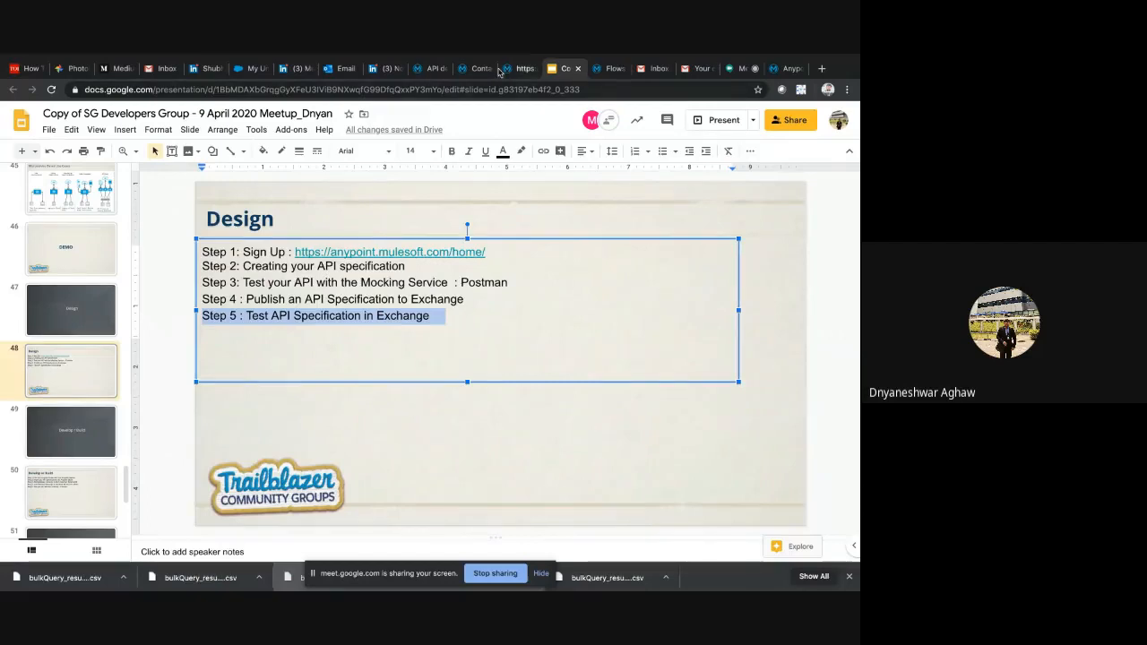
# Advance past the Develop / Build title slide to Develop or Build and highlight Step 1 about linking Anypoint Studio
pyautogui.click(89, 432)
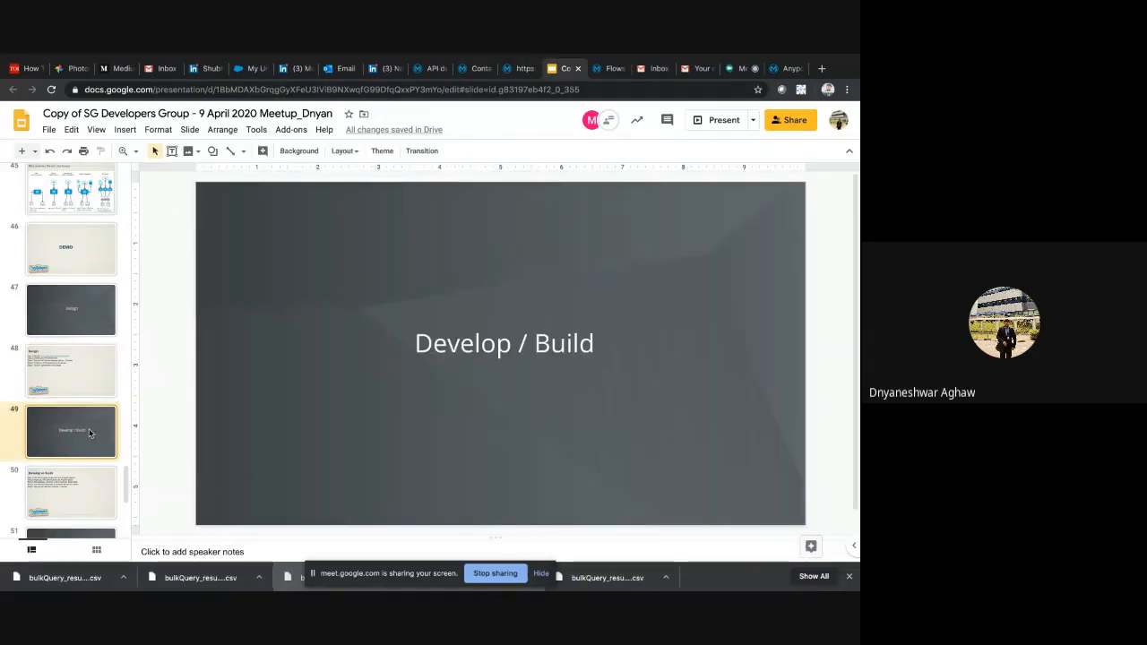
pyautogui.press('Down')
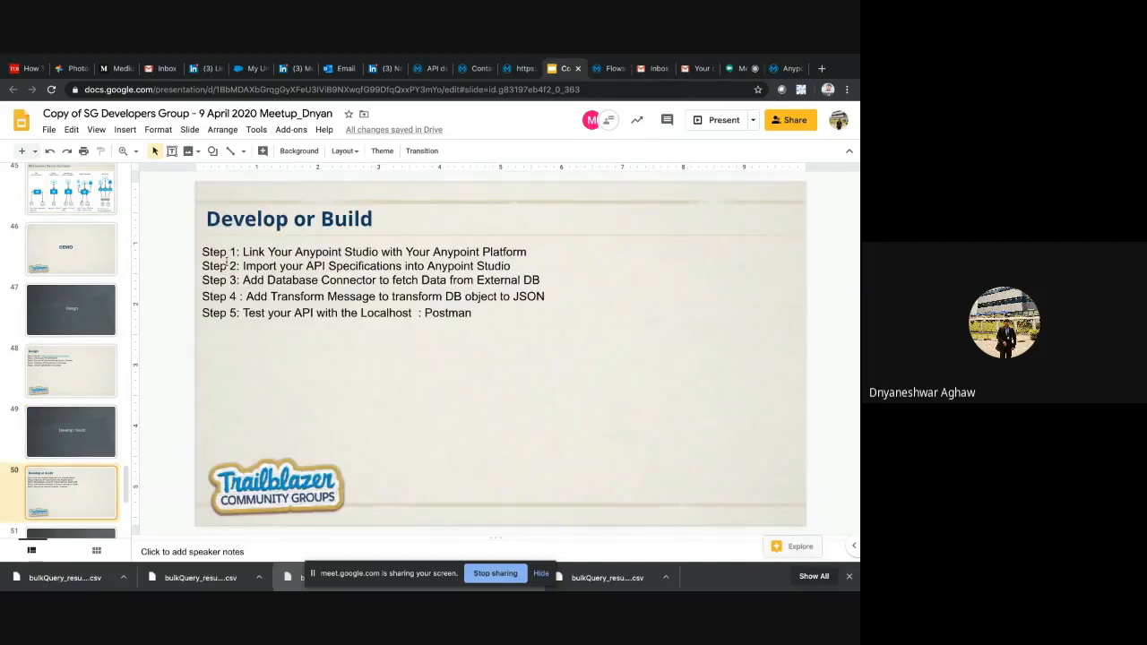
pyautogui.tripleClick(261, 254)
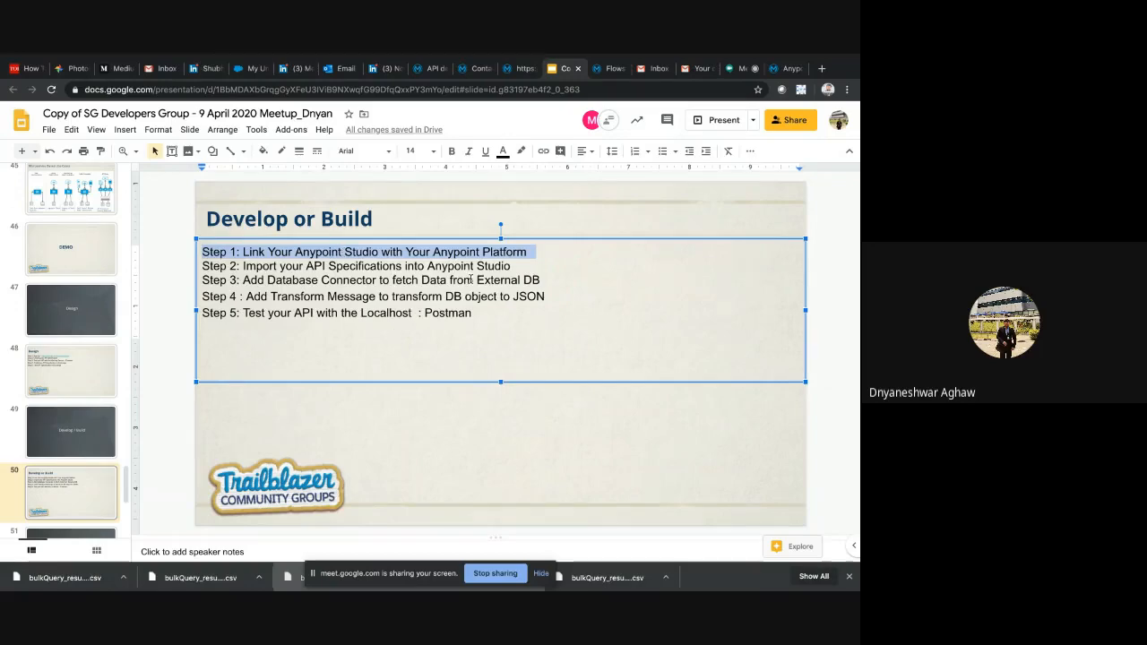
# Switch to Anypoint Studio and examine the Anypoint Platform page of the preferences, then cancel the dialog
pyautogui.press('F4')
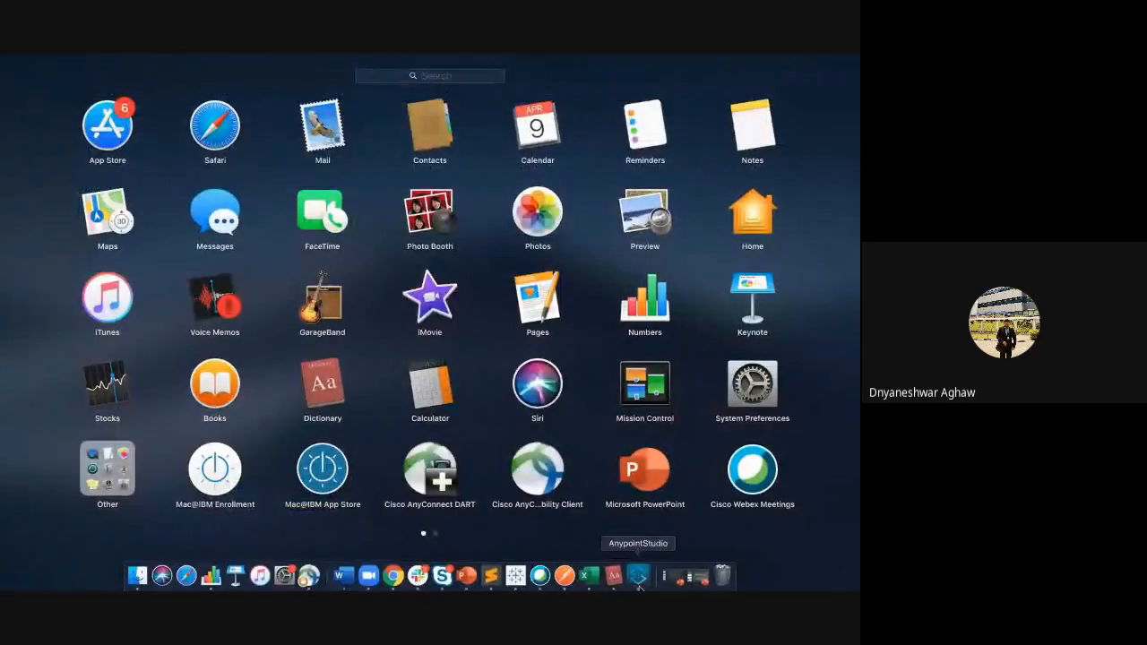
pyautogui.click(640, 586)
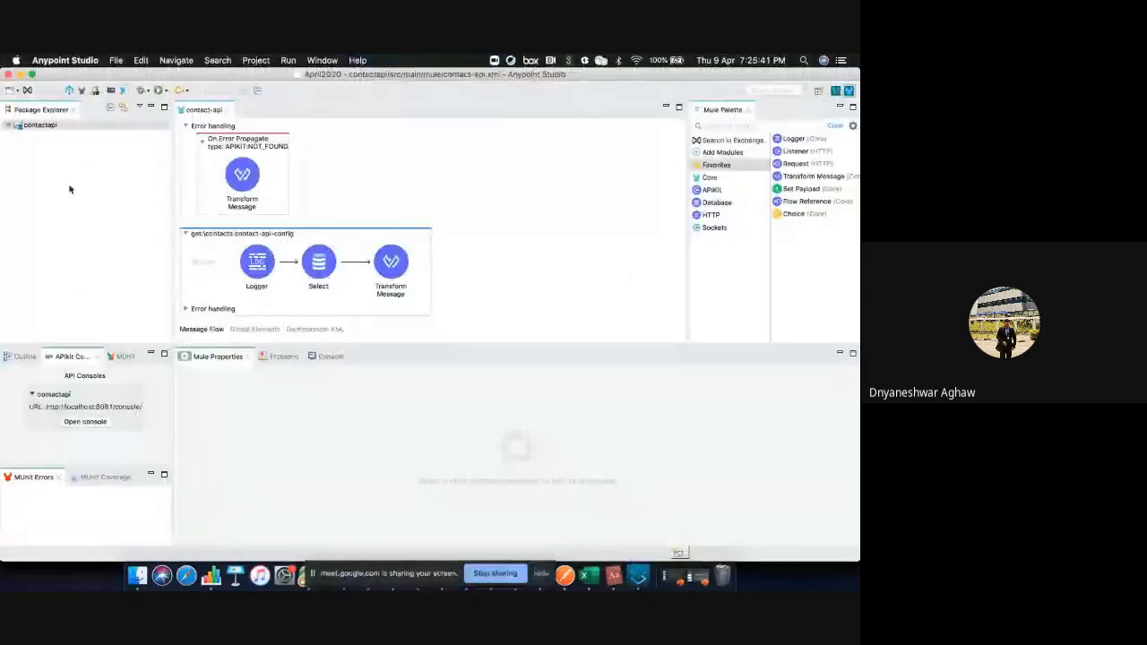
pyautogui.click(116, 60)
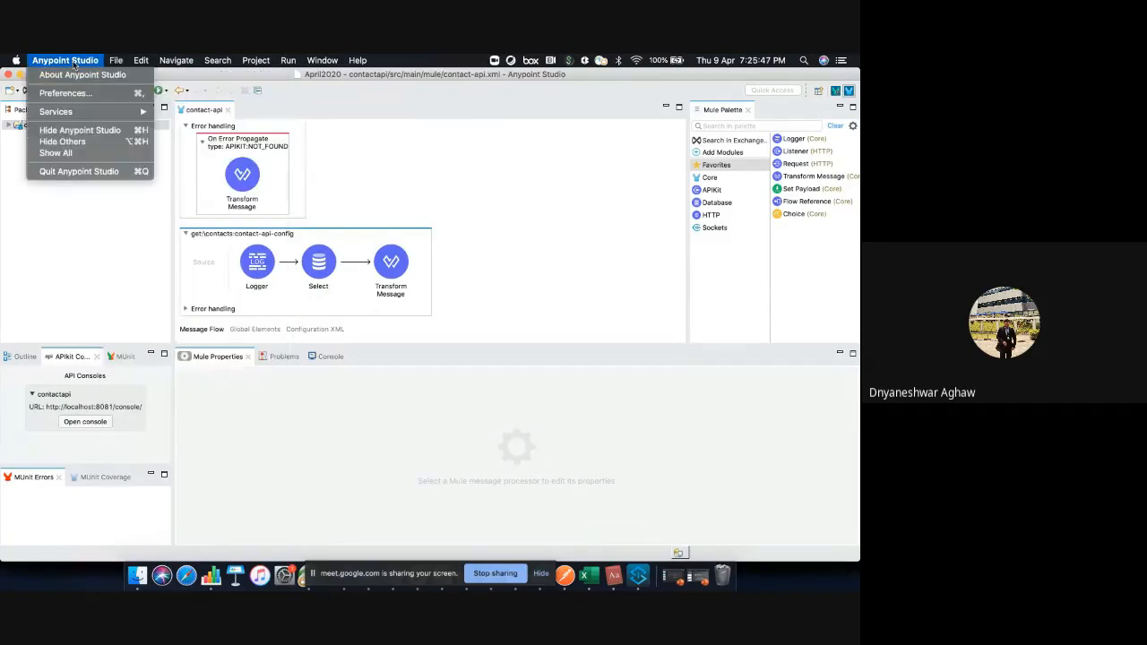
pyautogui.click(73, 62)
pyautogui.click(74, 62)
pyautogui.click(72, 93)
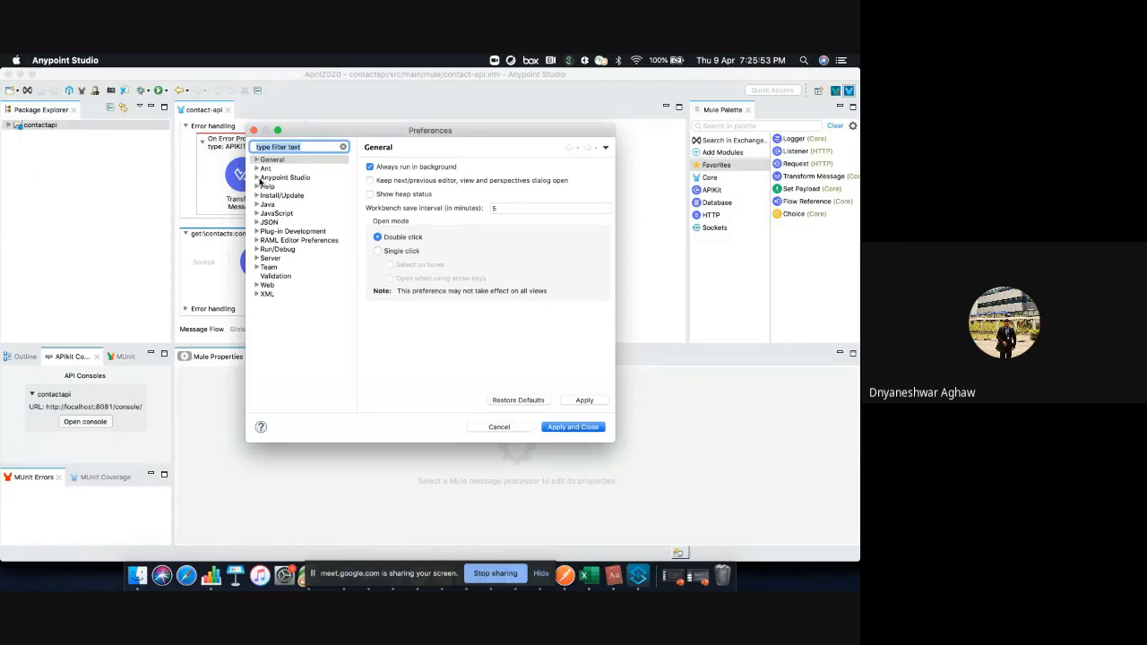
pyautogui.click(257, 177)
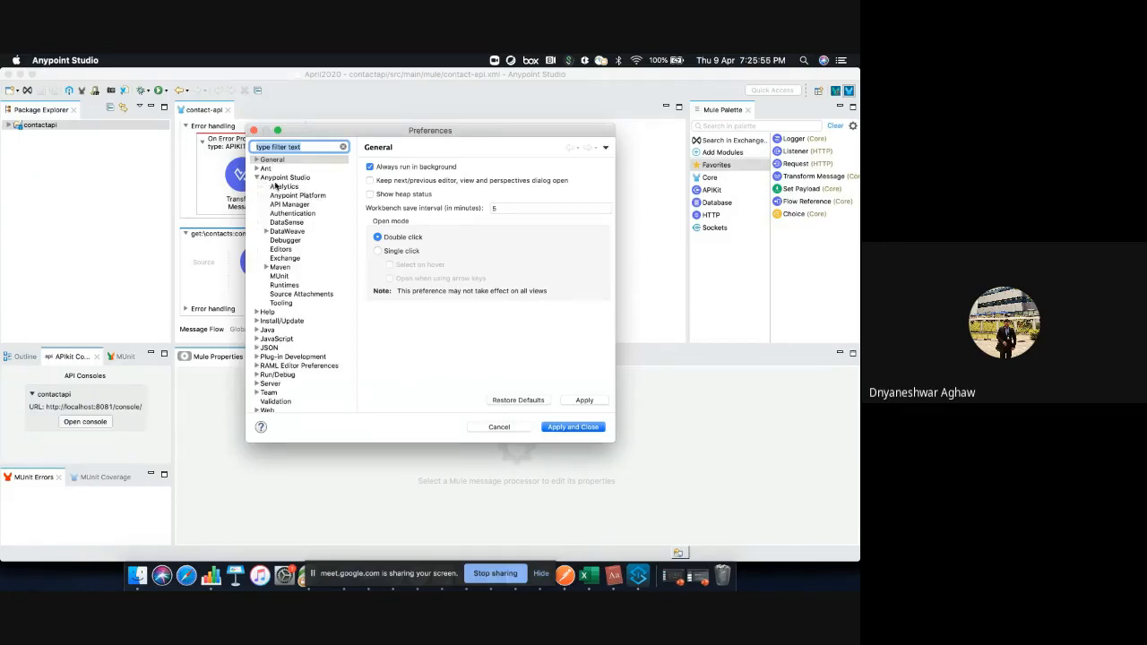
pyautogui.click(289, 196)
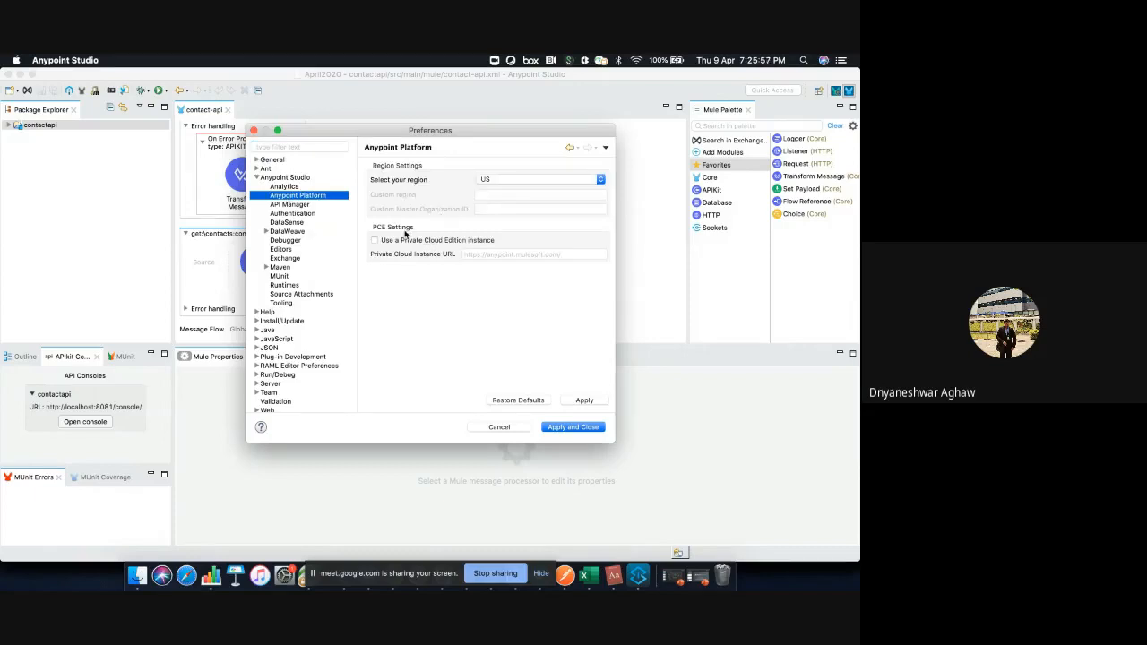
pyautogui.scroll(-2, 276, 316)
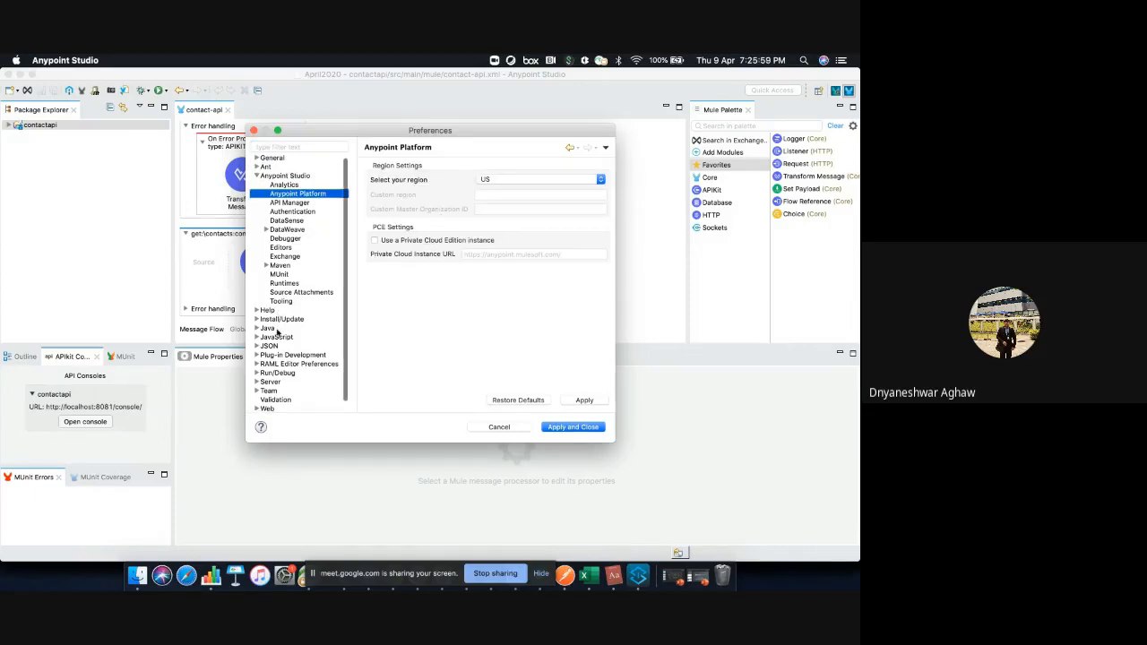
pyautogui.scroll(2, 274, 295)
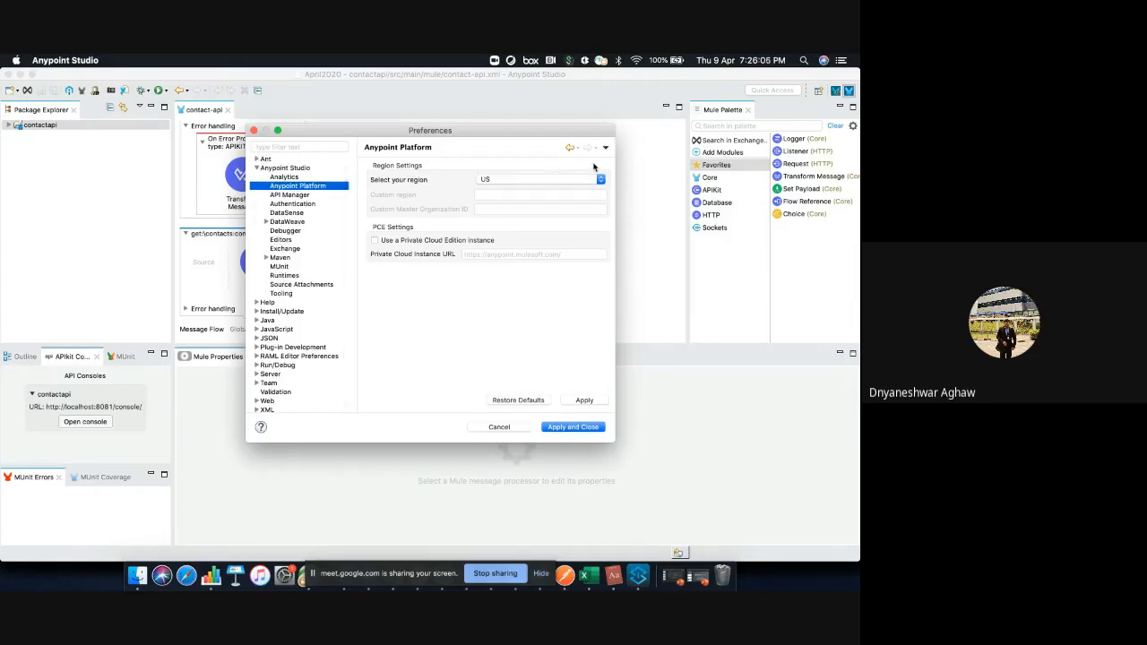
pyautogui.click(500, 427)
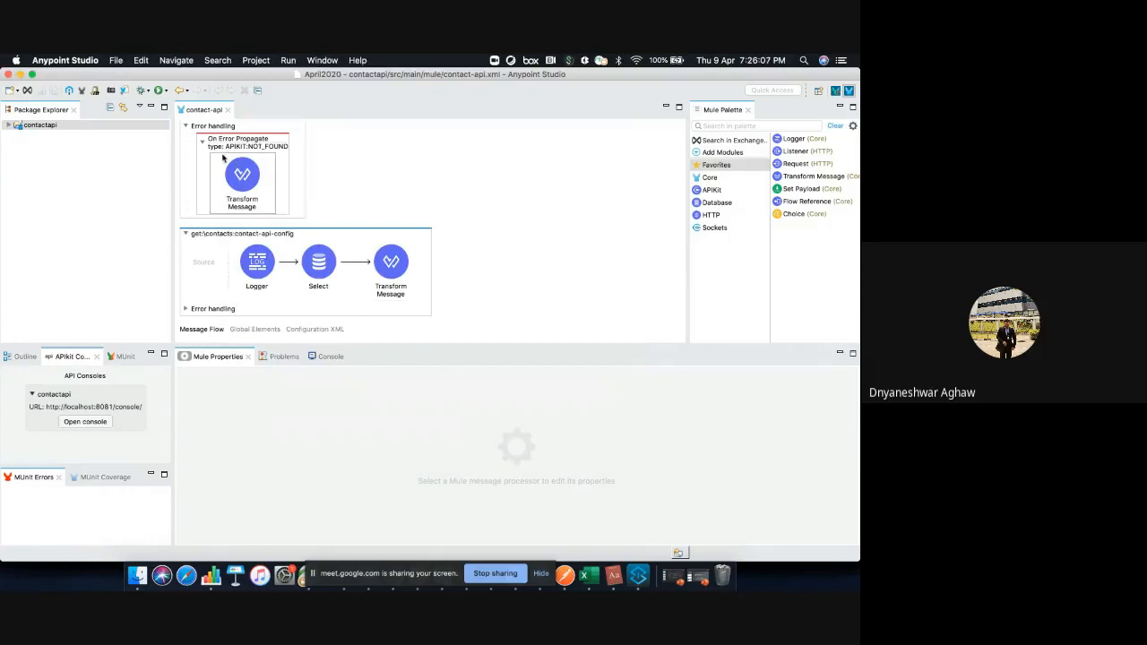
# Reopen the preferences, examine the region selection for Anypoint Platform under Anypoint Studio, and close the dialog
pyautogui.click(65, 60)
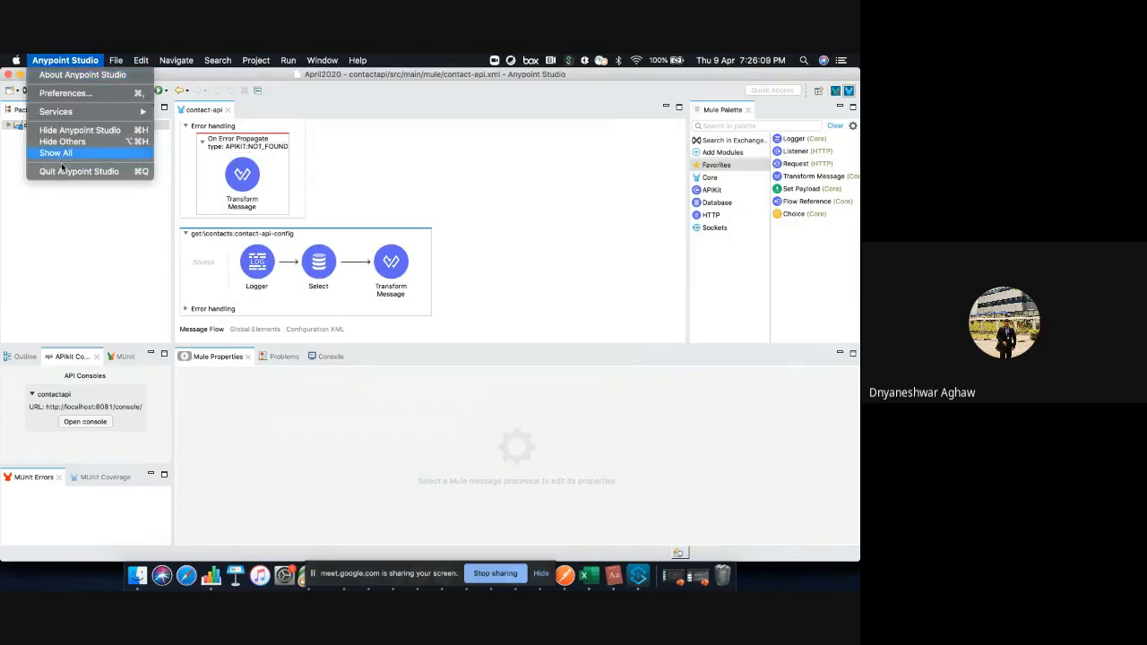
pyautogui.click(61, 346)
pyautogui.click(64, 60)
pyautogui.click(65, 95)
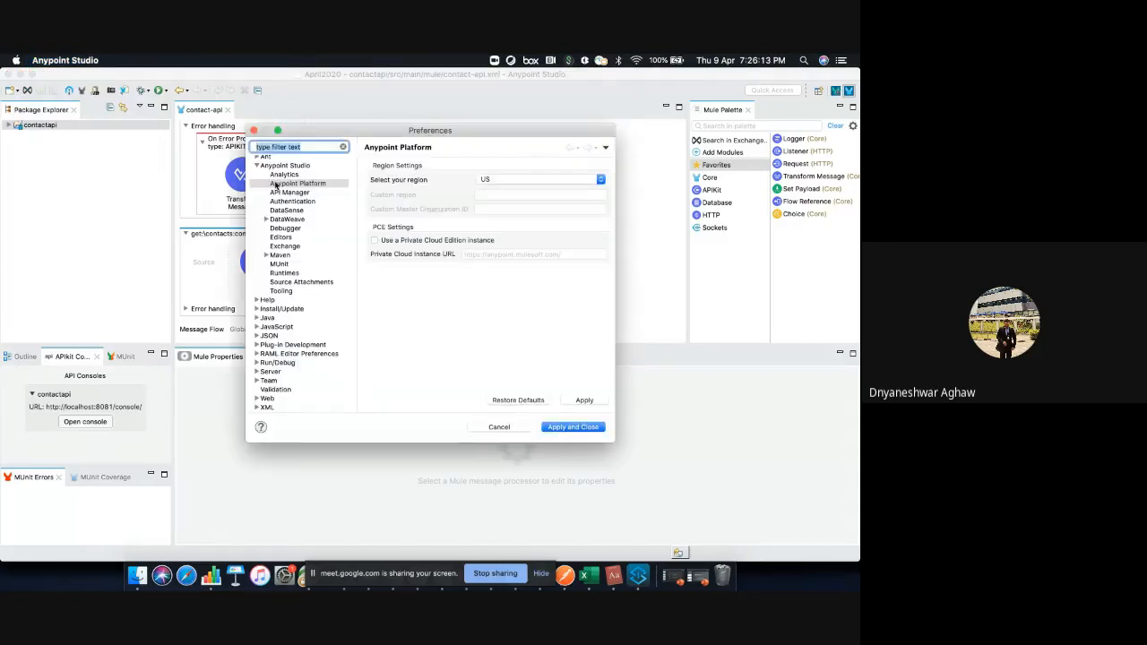
pyautogui.click(258, 167)
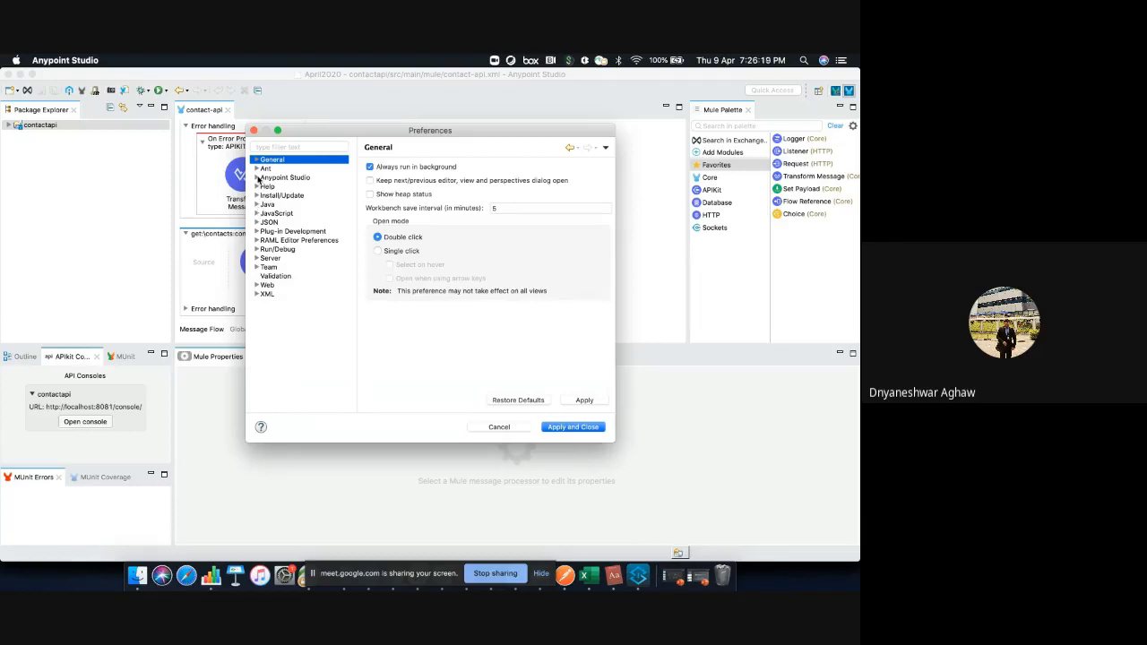
pyautogui.click(258, 177)
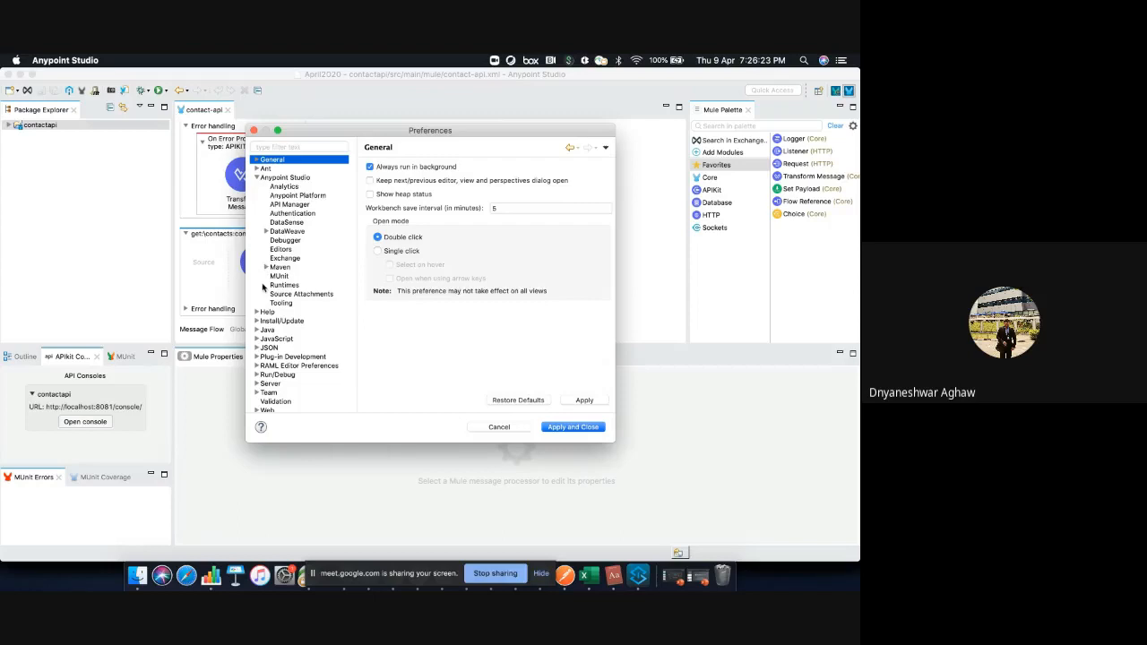
pyautogui.click(286, 196)
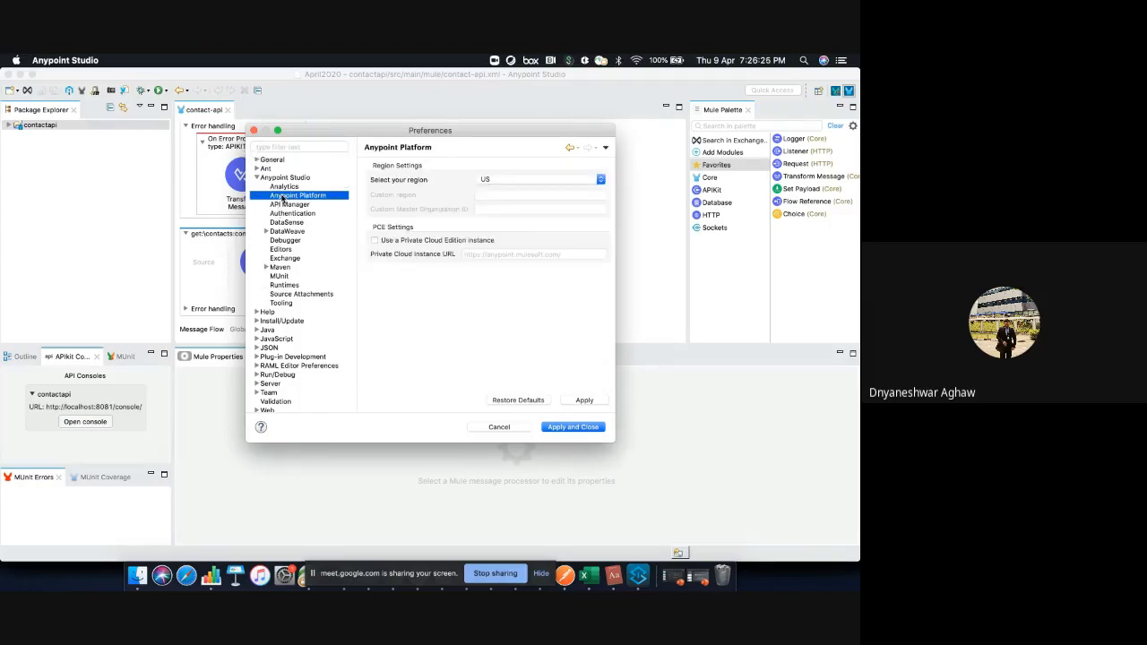
pyautogui.click(525, 182)
pyautogui.click(466, 289)
pyautogui.scroll(-2, 324, 216)
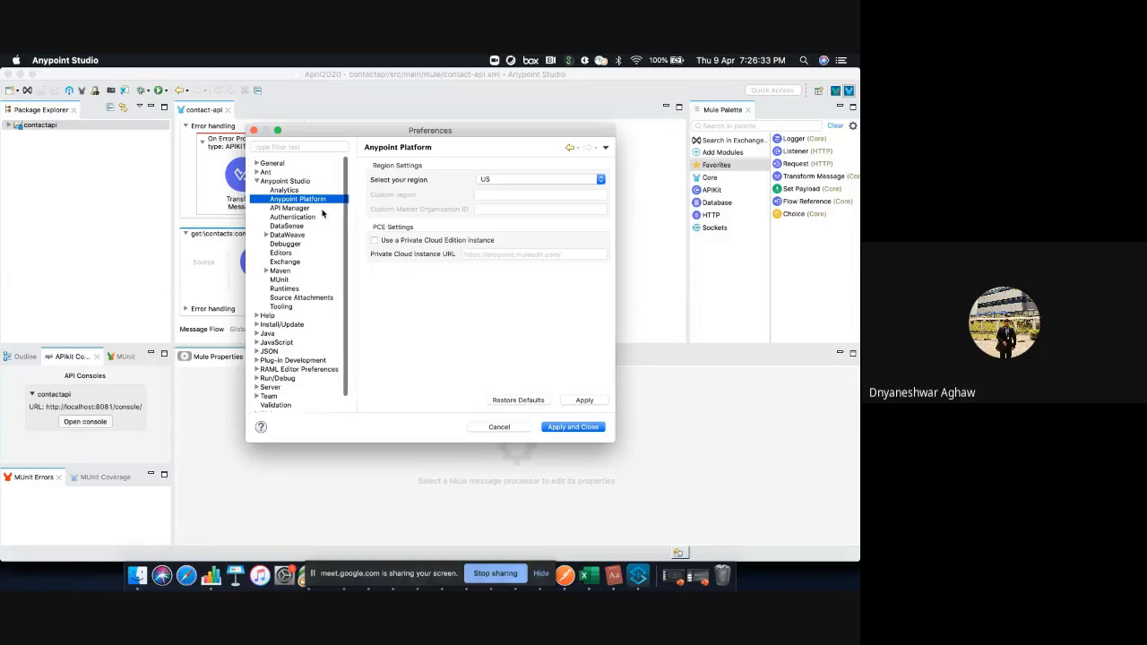
pyautogui.click(255, 130)
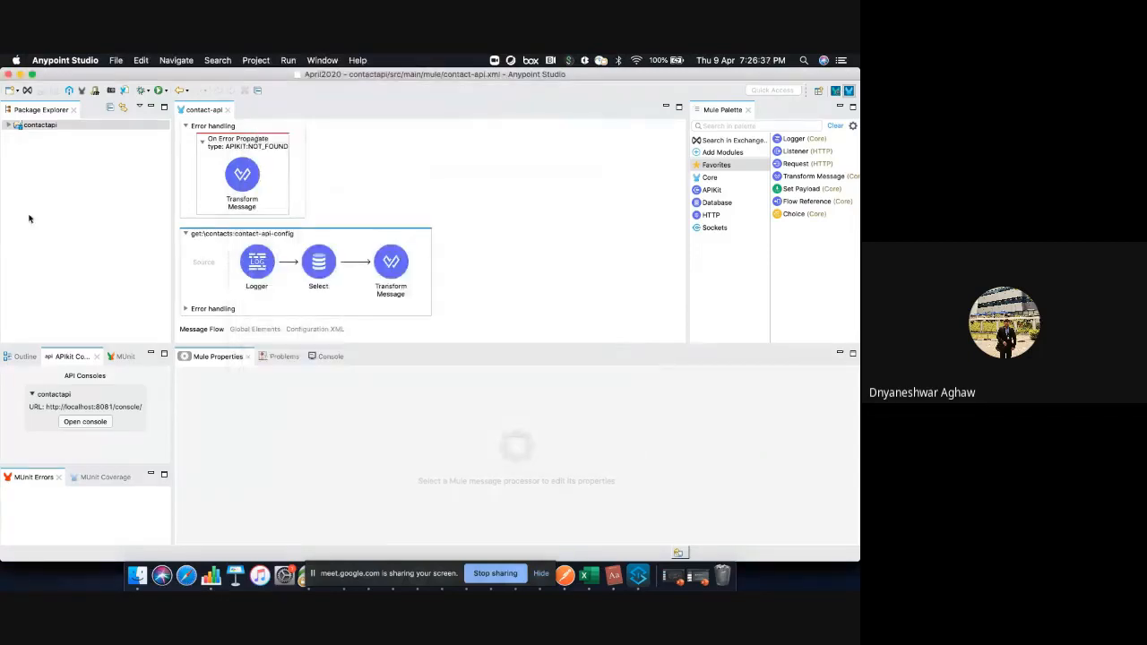
# Return to the Google Slides presentation and highlight Step 2, Import your API Specifications into Anypoint Studio, on the Develop or Build slide
pyautogui.press('super+Tab')
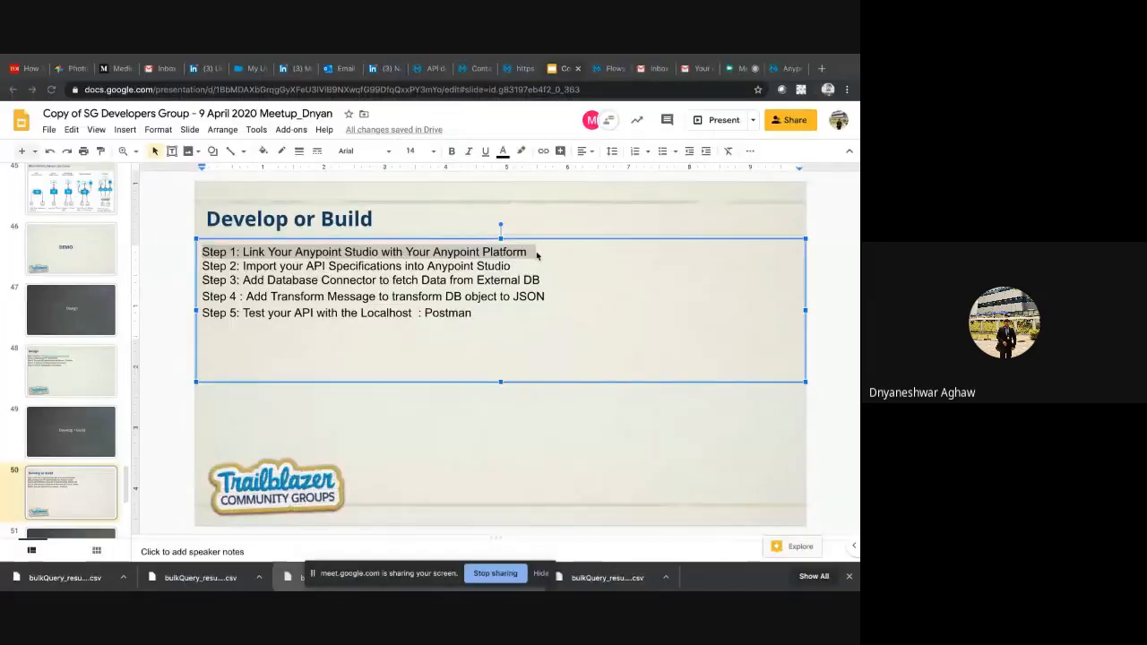
pyautogui.click(475, 68)
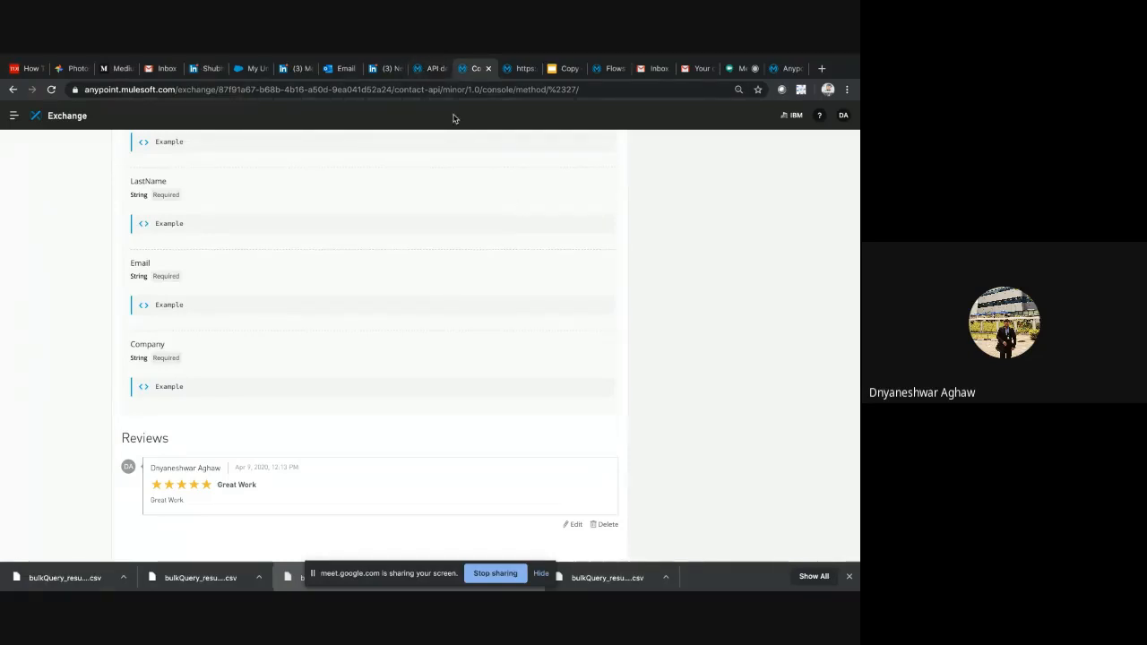
pyautogui.click(563, 70)
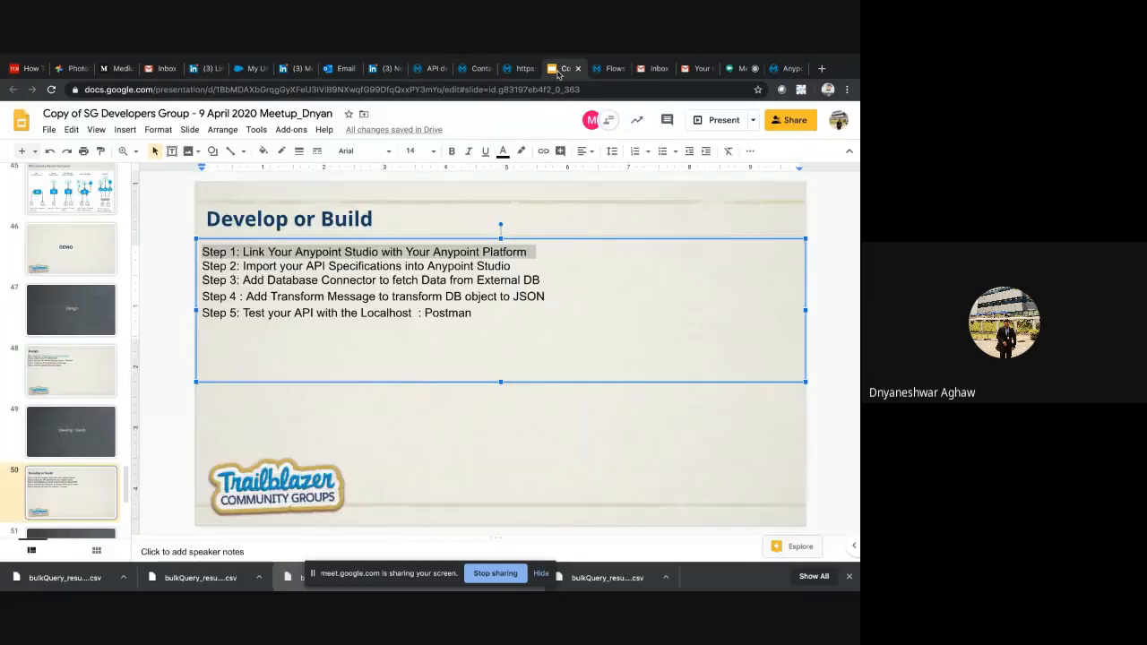
pyautogui.tripleClick(253, 266)
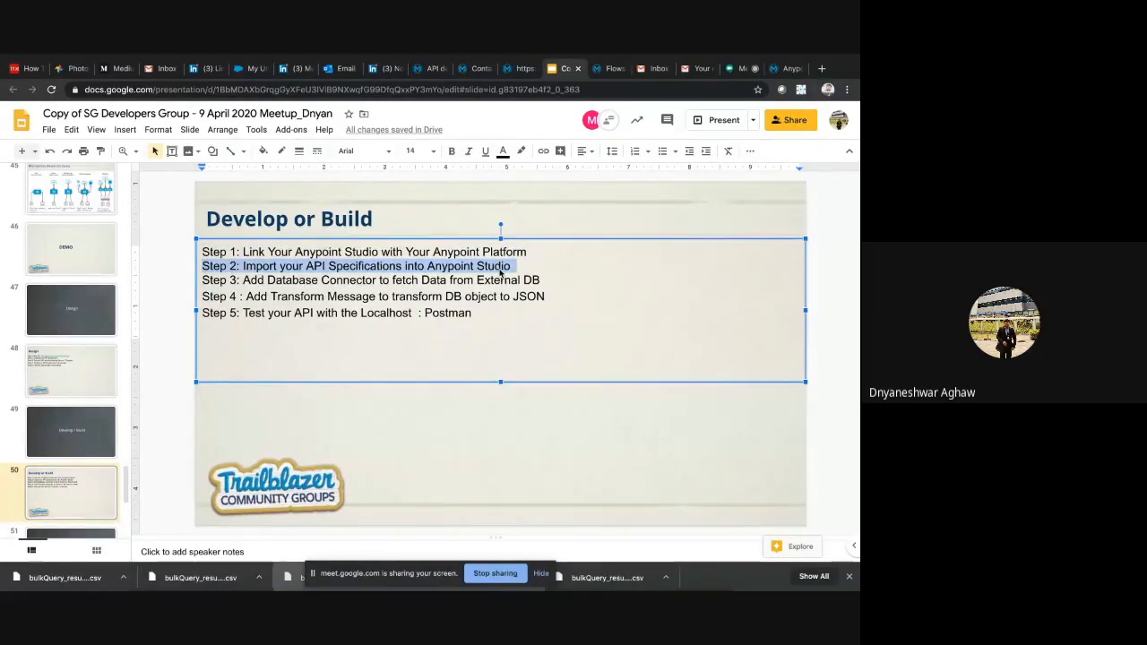
# Switch to Anypoint Studio and expand the contactapi project in the Package Explorer to show its contents
pyautogui.press('F4')
pyautogui.click(638, 576)
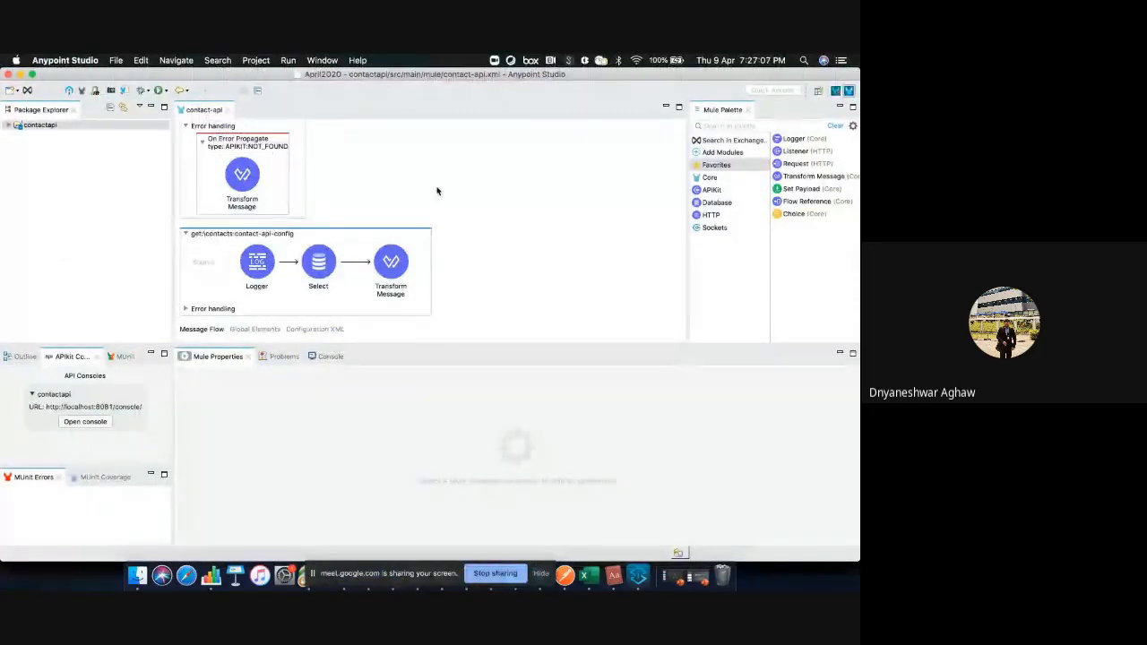
pyautogui.scroll(-5, 436, 188)
pyautogui.click(46, 125)
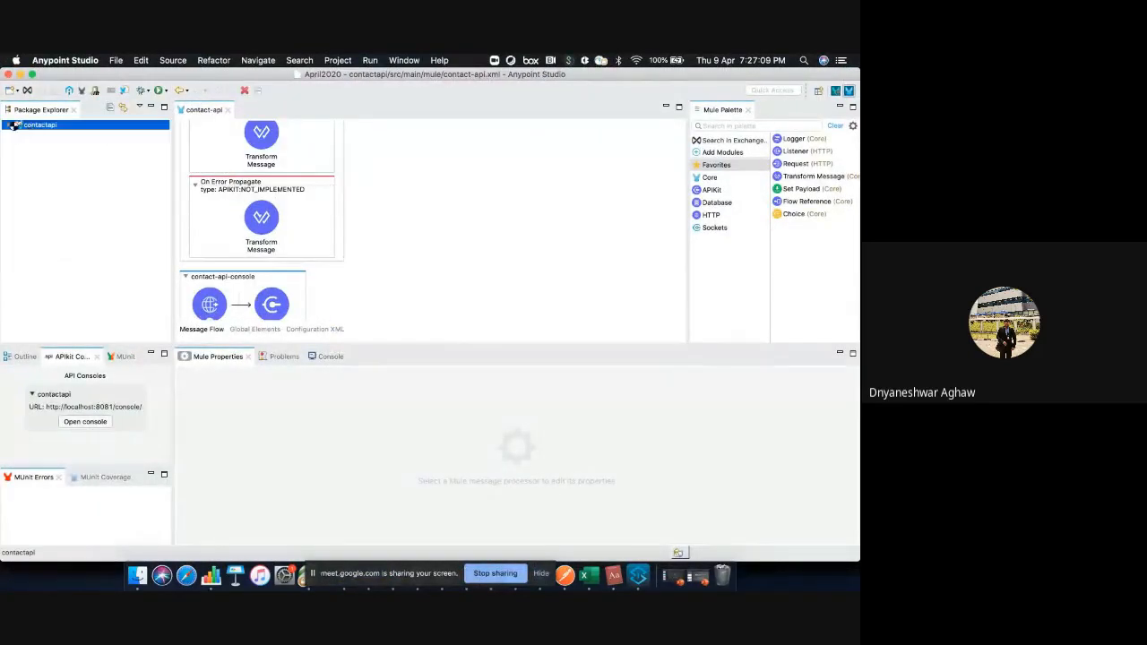
pyautogui.click(9, 125)
pyautogui.scroll(5, 290, 200)
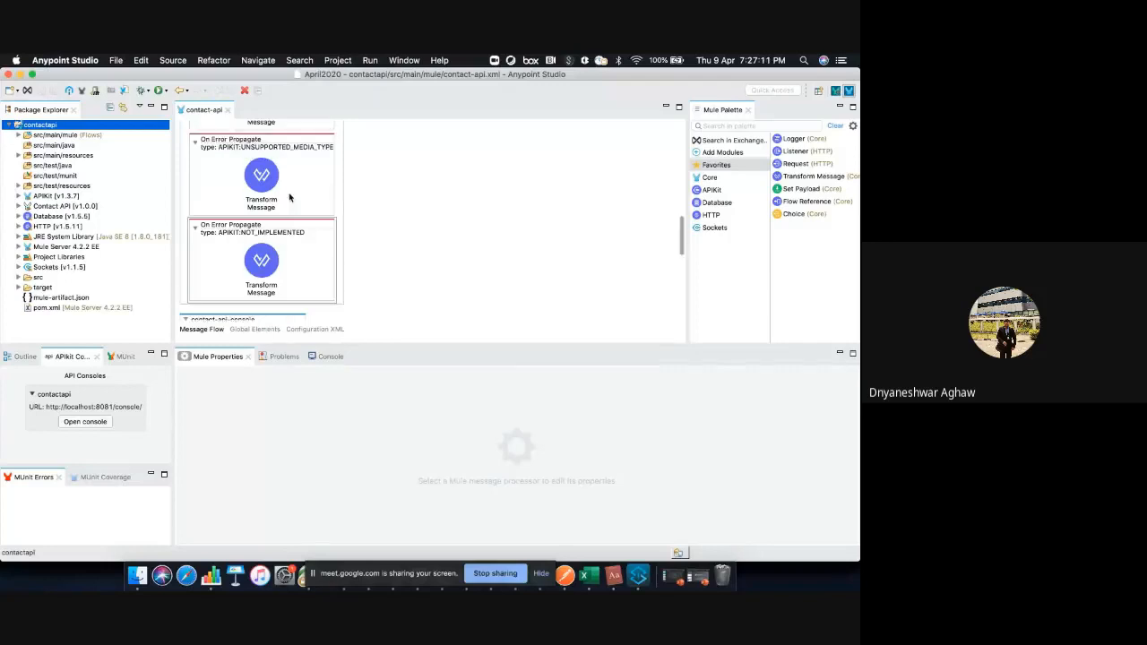
pyautogui.click(115, 60)
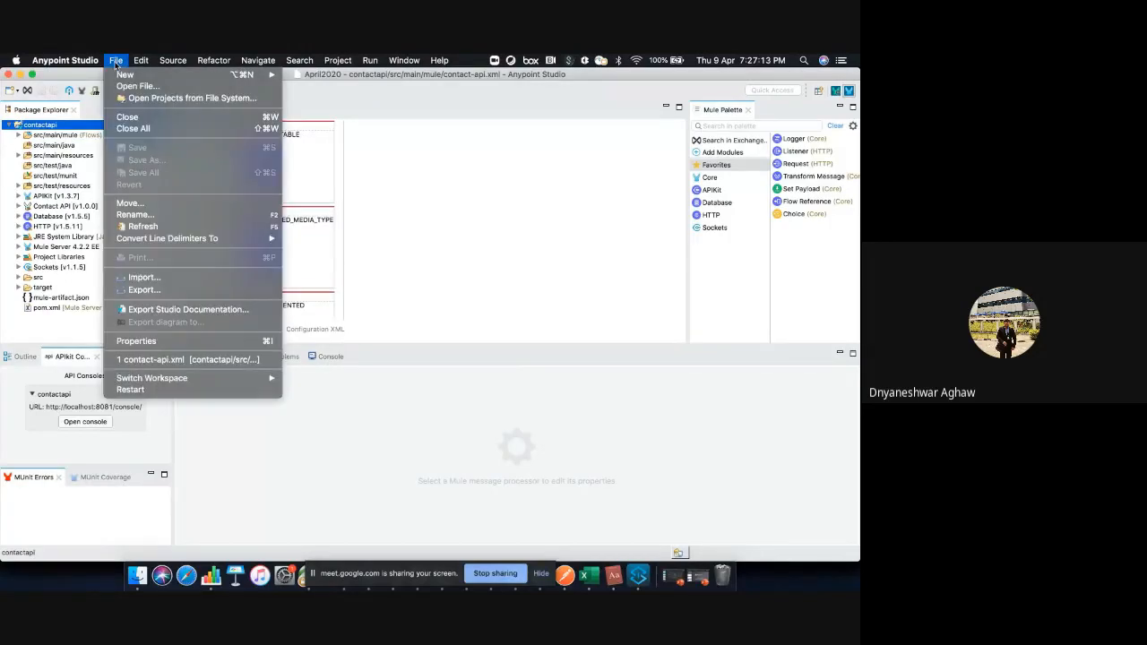
pyautogui.click(153, 279)
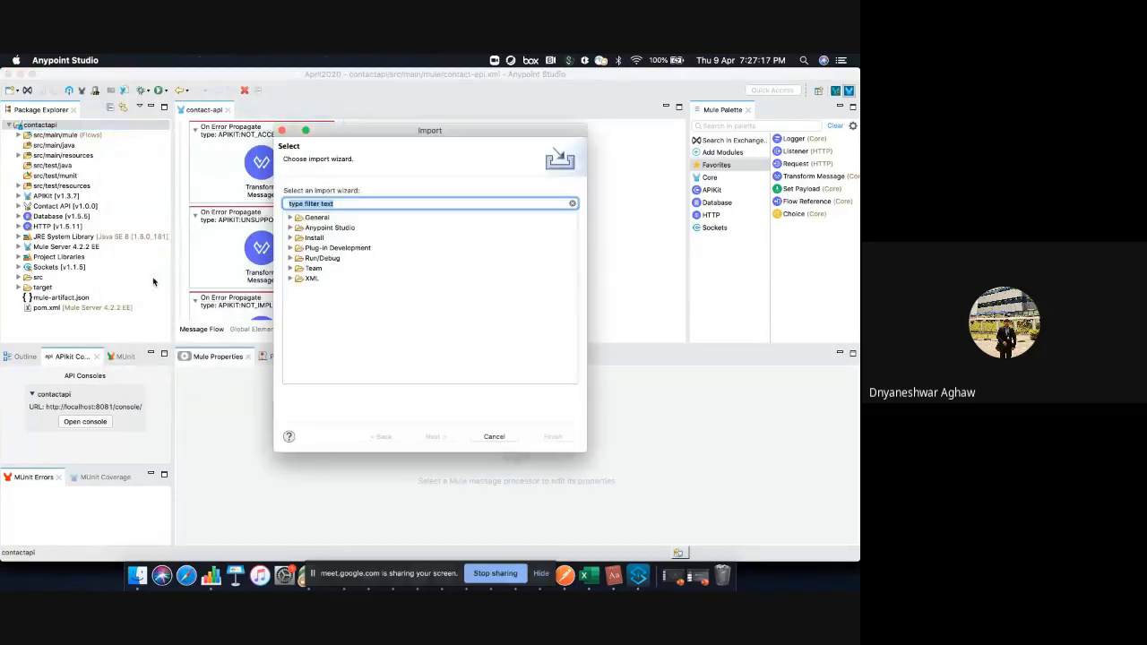
pyautogui.click(291, 228)
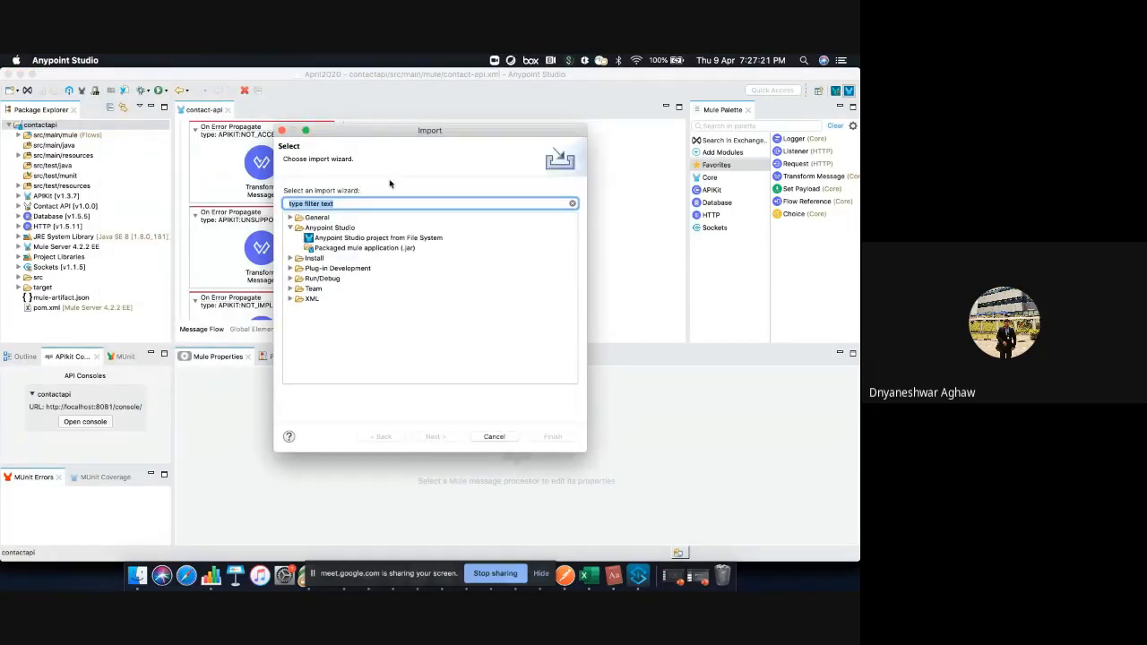
pyautogui.press('Escape')
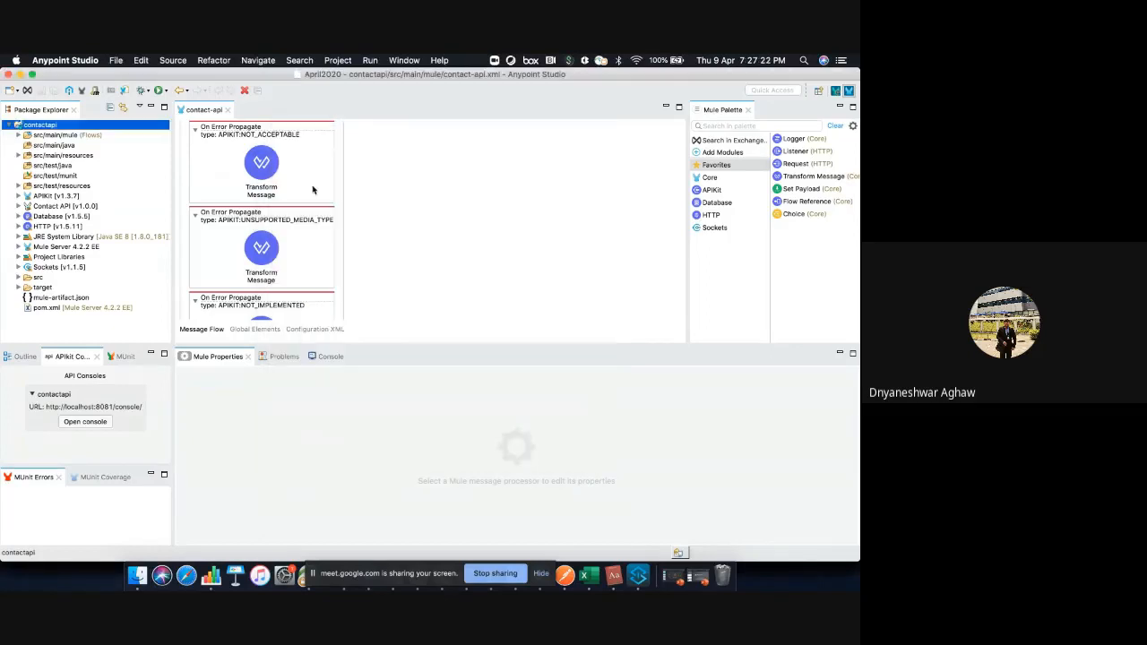
# Start a new Mule project and enter the presenter's short name followed by "Test App" as the project name
pyautogui.click(116, 60)
pyautogui.click(135, 77)
pyautogui.click(114, 61)
pyautogui.moveTo(126, 75)
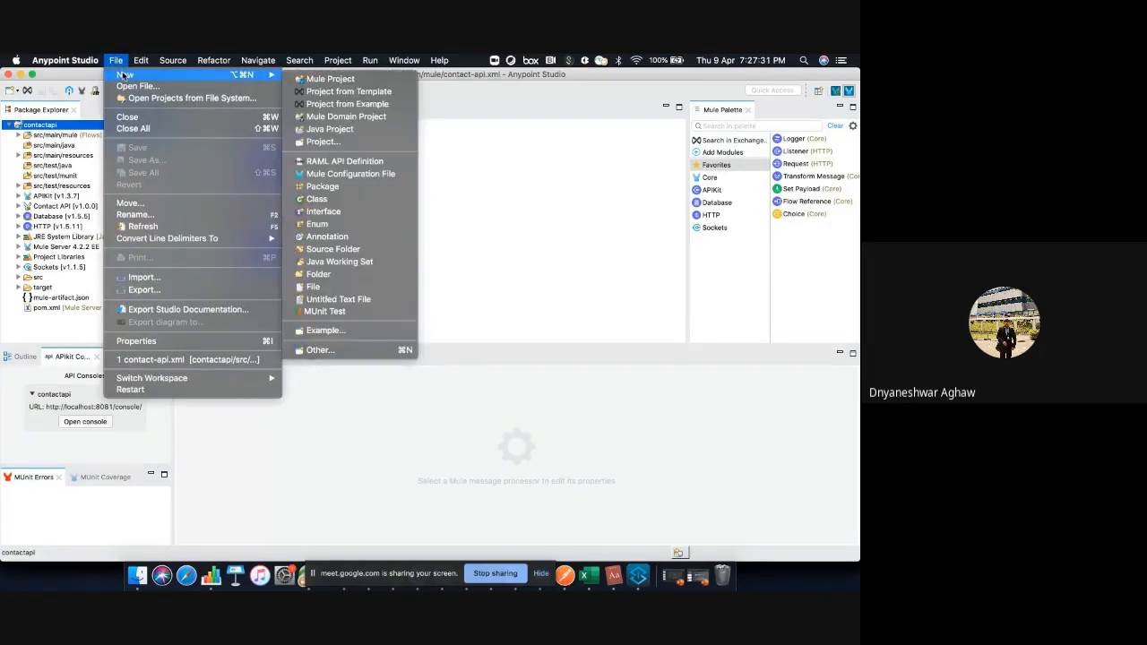
pyautogui.click(312, 81)
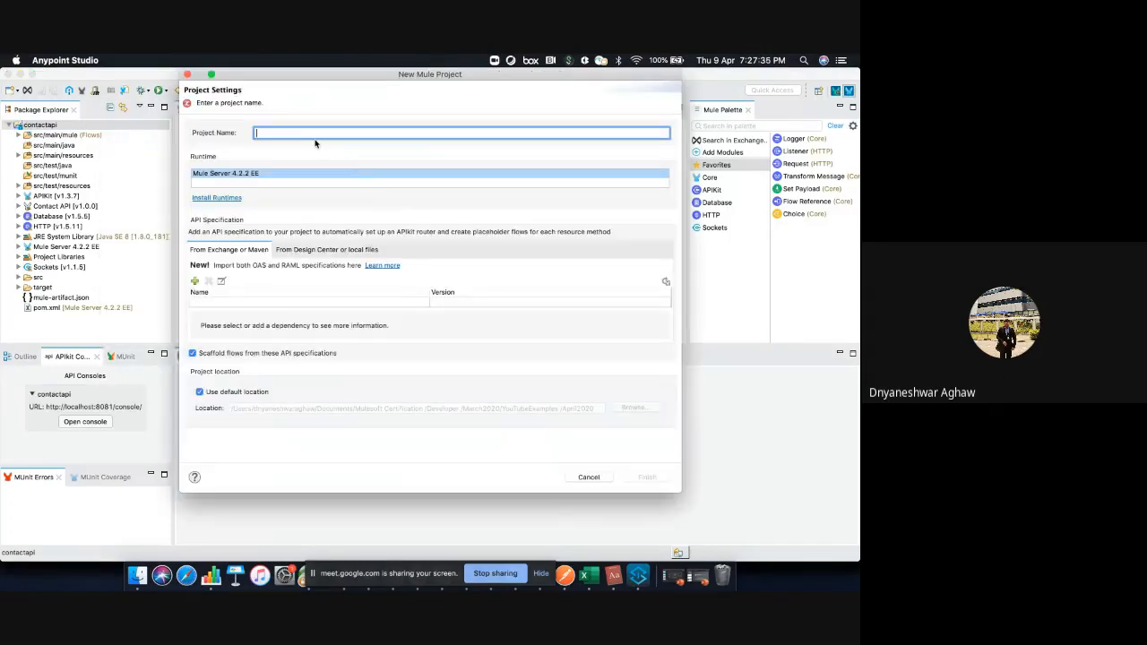
pyautogui.write('Dryan Test App')
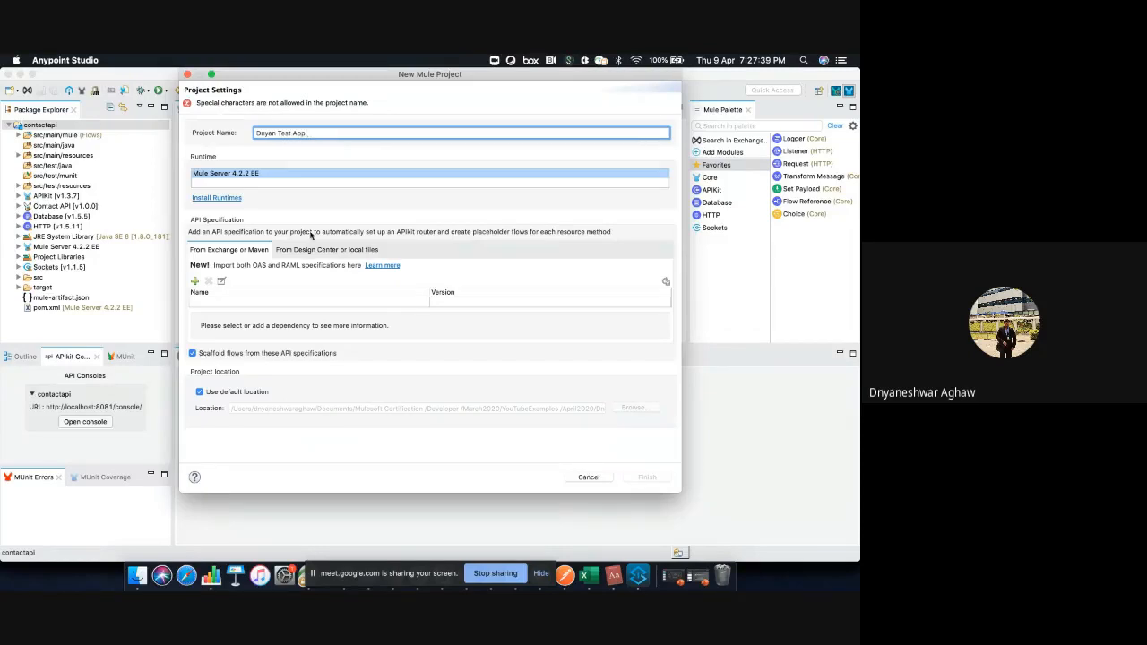
# Search Exchange for "con" and add the Contact API published by IBM to the selected modules for the new project's API specification
pyautogui.click(195, 282)
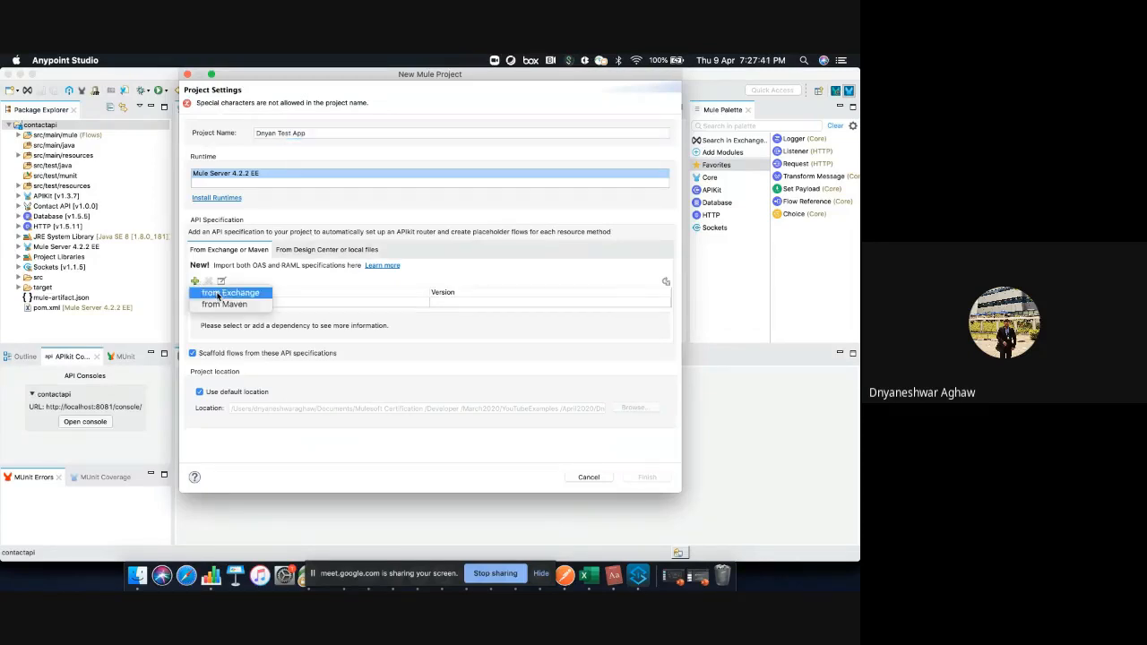
pyautogui.click(217, 295)
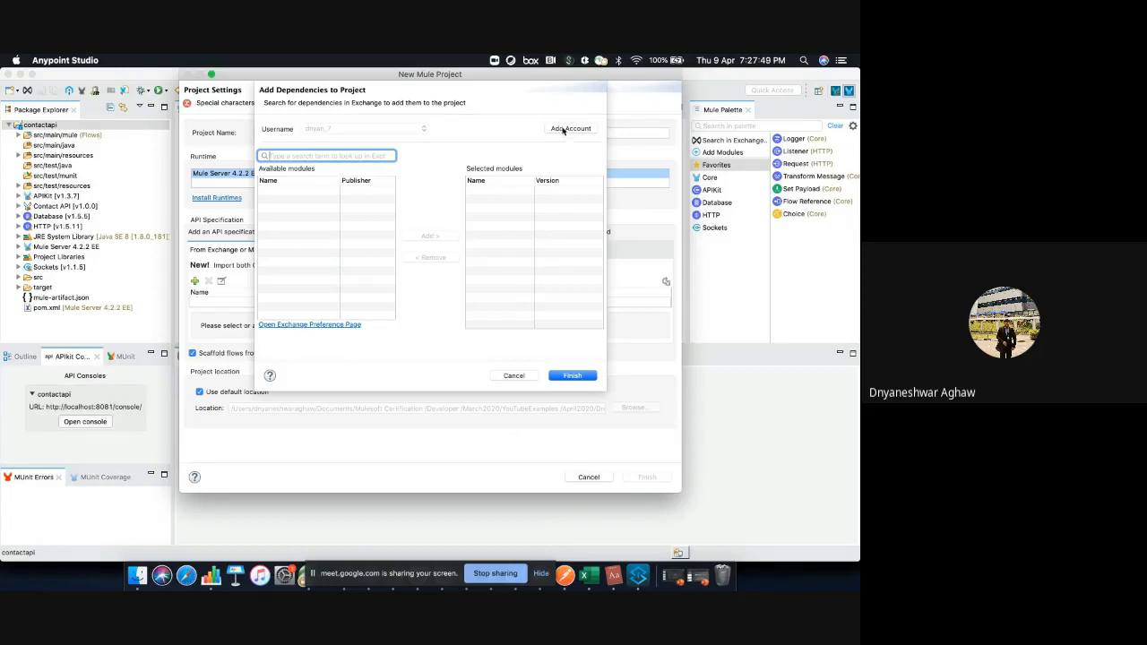
pyautogui.write('d')
pyautogui.press('Return')
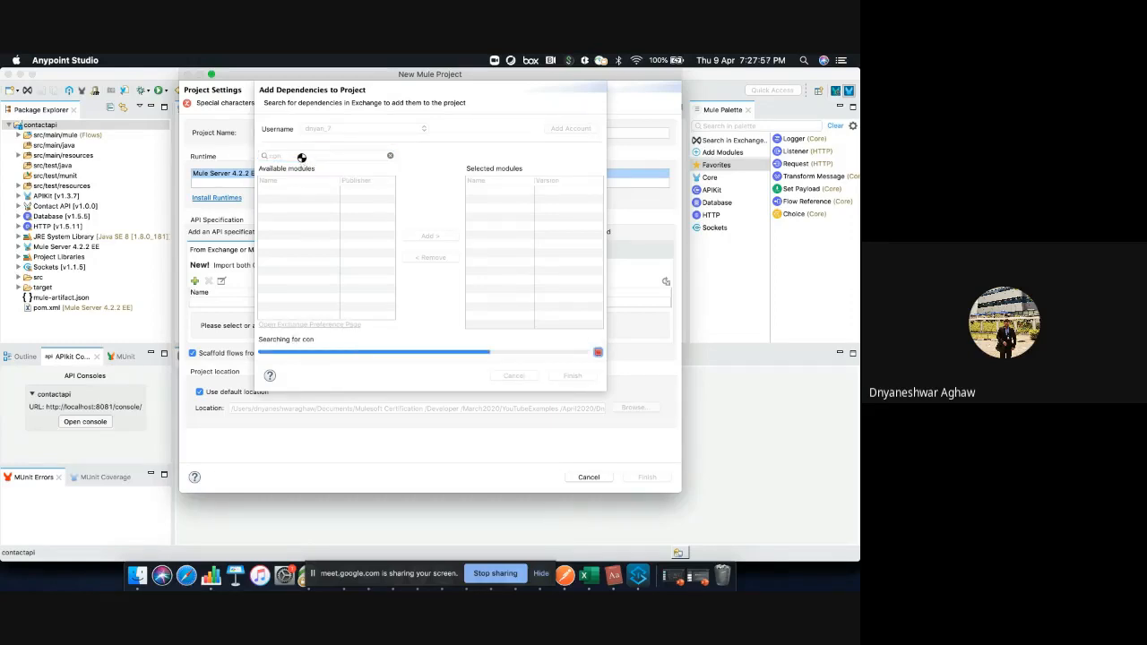
pyautogui.click(291, 199)
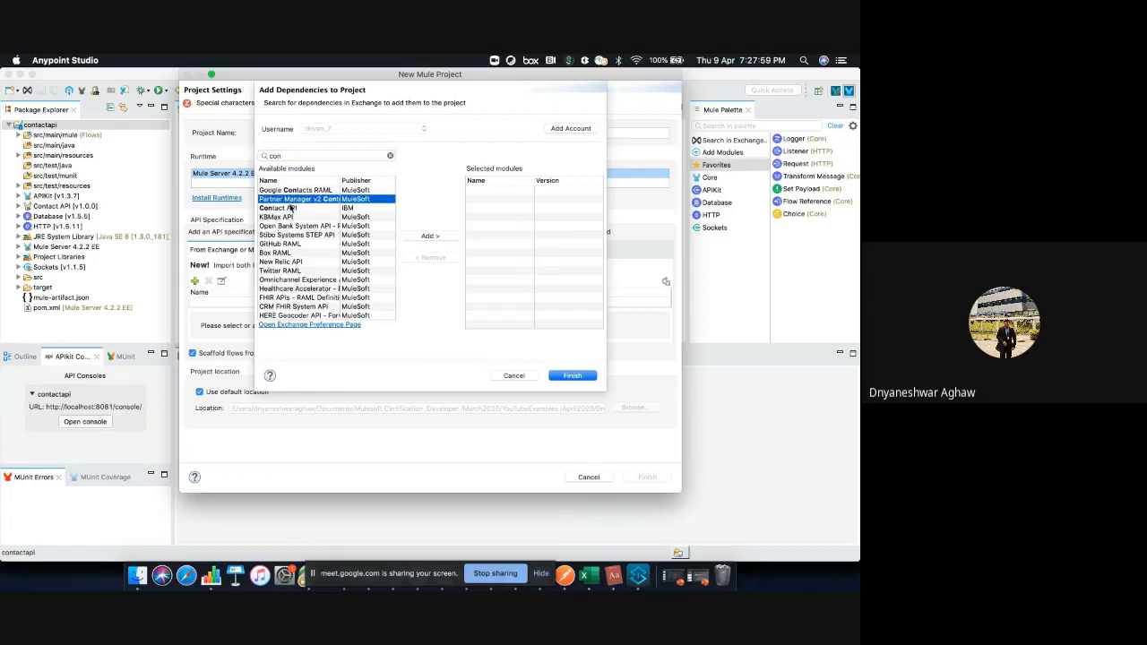
pyautogui.click(291, 208)
pyautogui.click(432, 237)
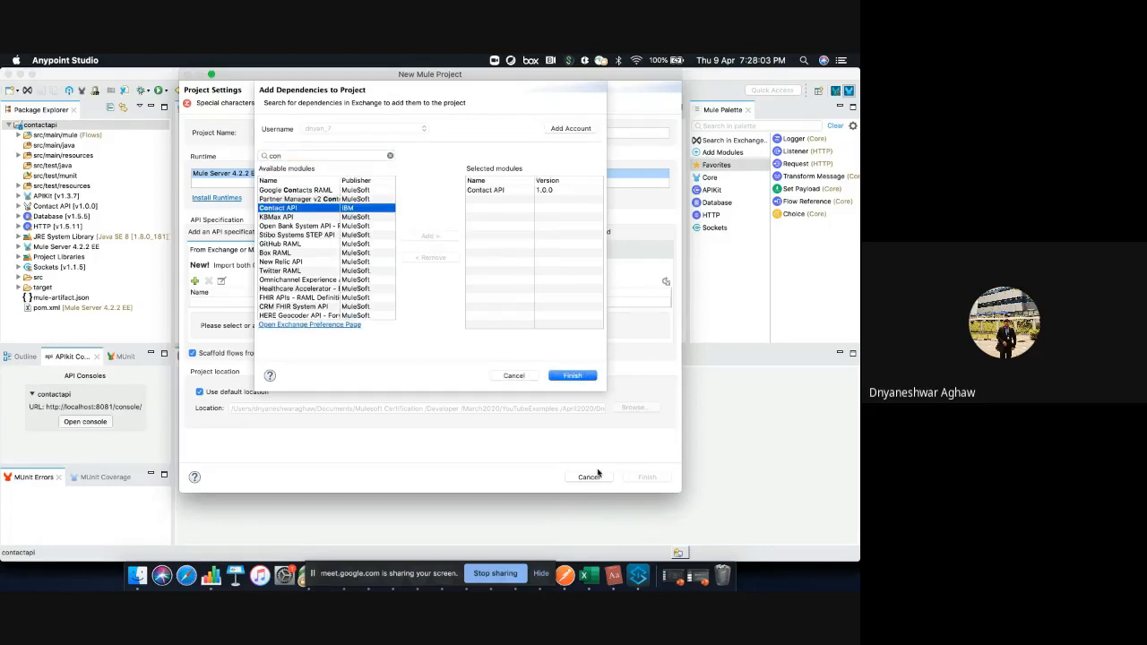
# Confirm the Contact API as the new project's specification and close the New Mule Project wizard without creating the project
pyautogui.click(571, 376)
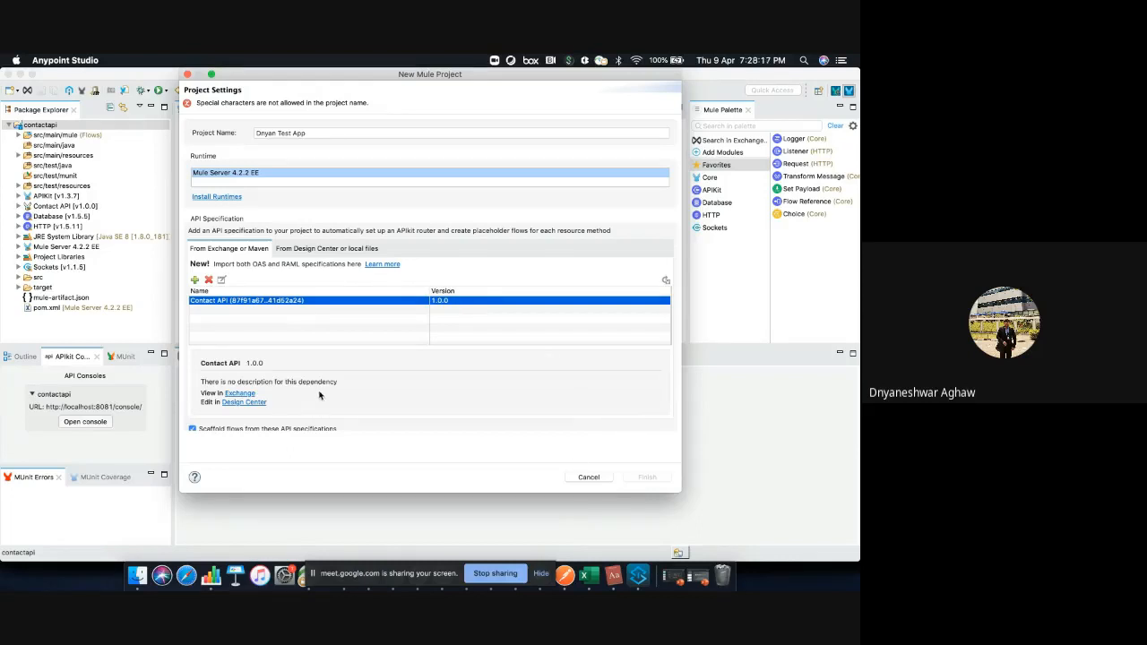
pyautogui.click(188, 74)
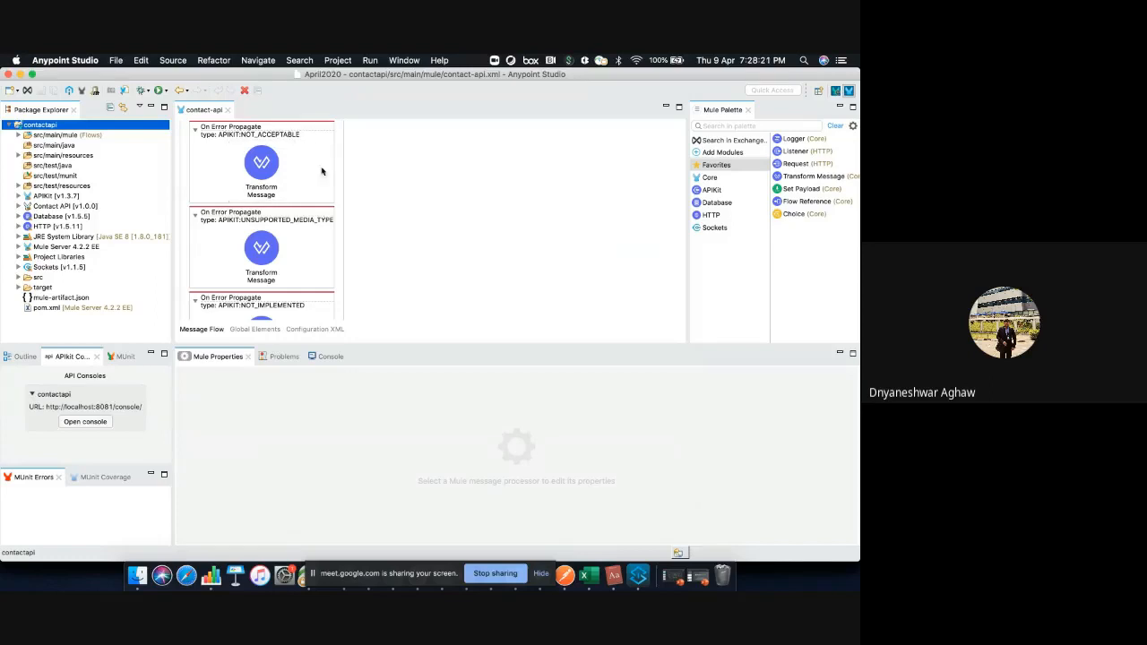
# Examine the get:\contacts:contact-api-config flow in the contact-api file and expand its Error handling section
pyautogui.scroll(-5, 452, 259)
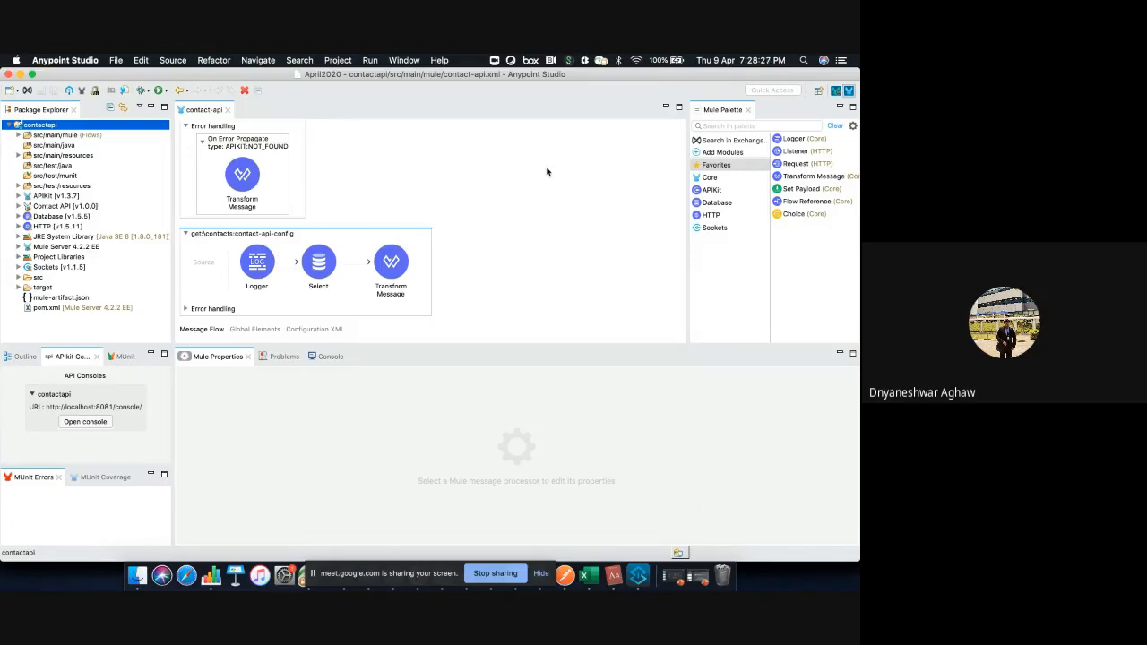
pyautogui.click(212, 268)
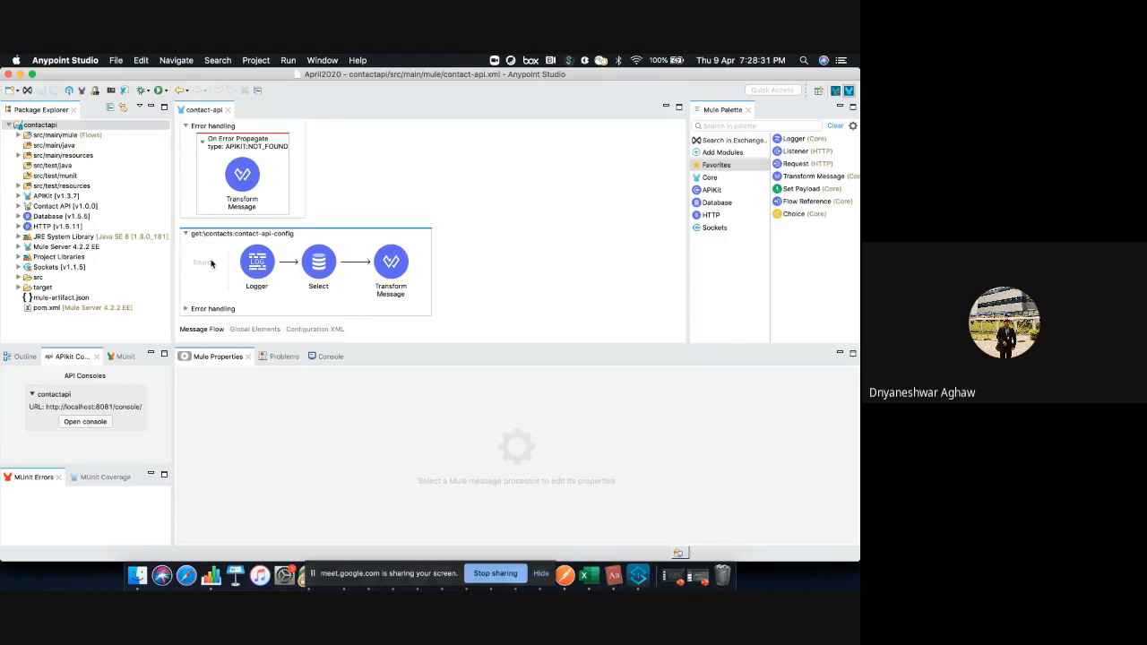
pyautogui.scroll(5, 335, 186)
pyautogui.scroll(-5, 335, 186)
pyautogui.click(185, 309)
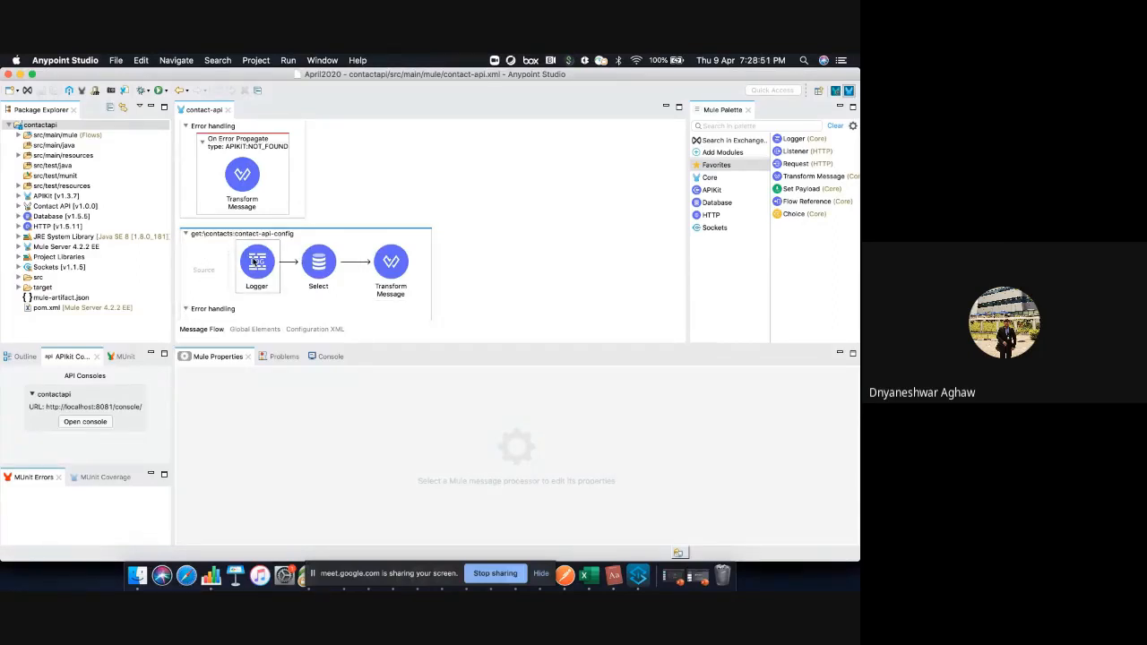
# Inspect the properties of the Logger and the database Select in the get:\contacts flow, along with the console output
pyautogui.click(285, 261)
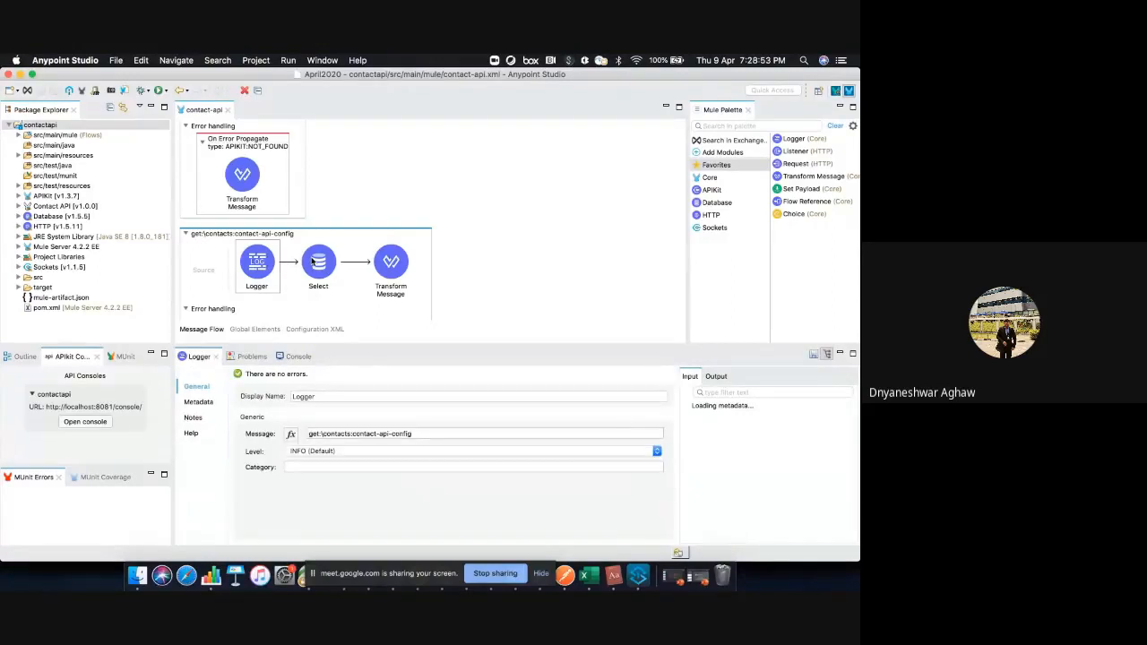
pyautogui.click(312, 261)
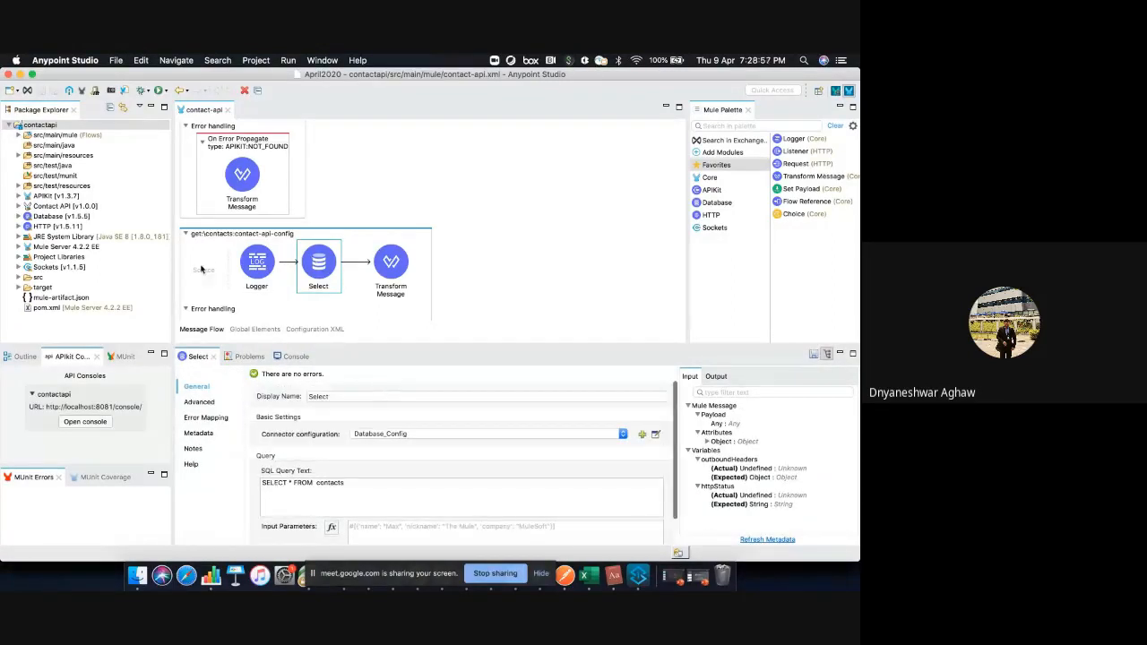
pyautogui.click(259, 266)
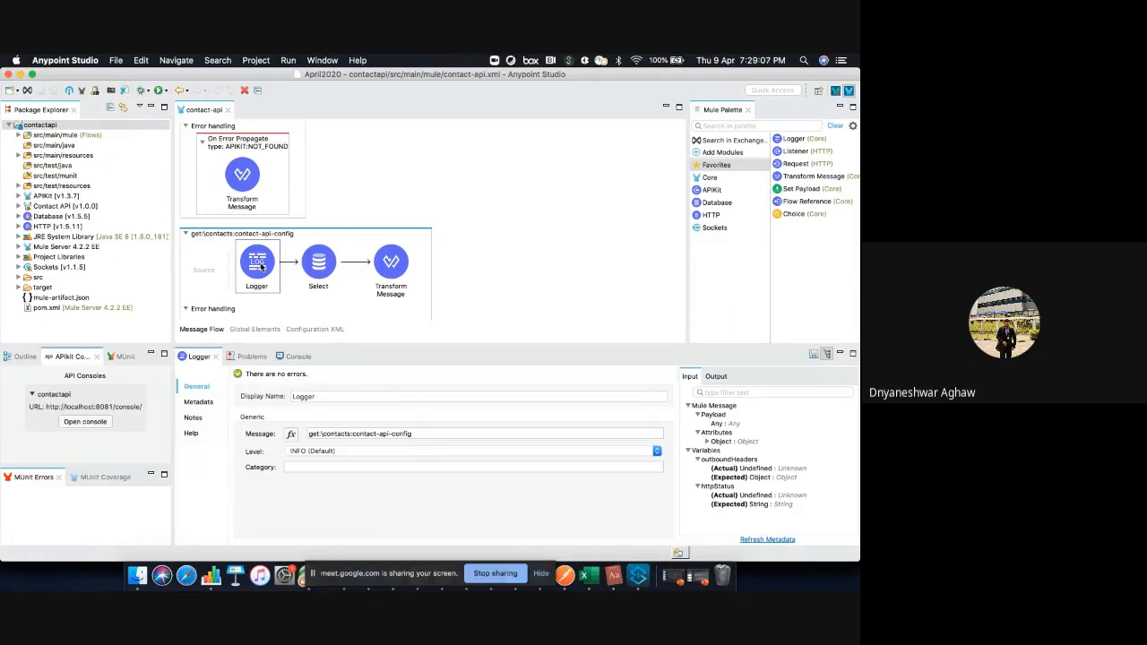
pyautogui.click(291, 356)
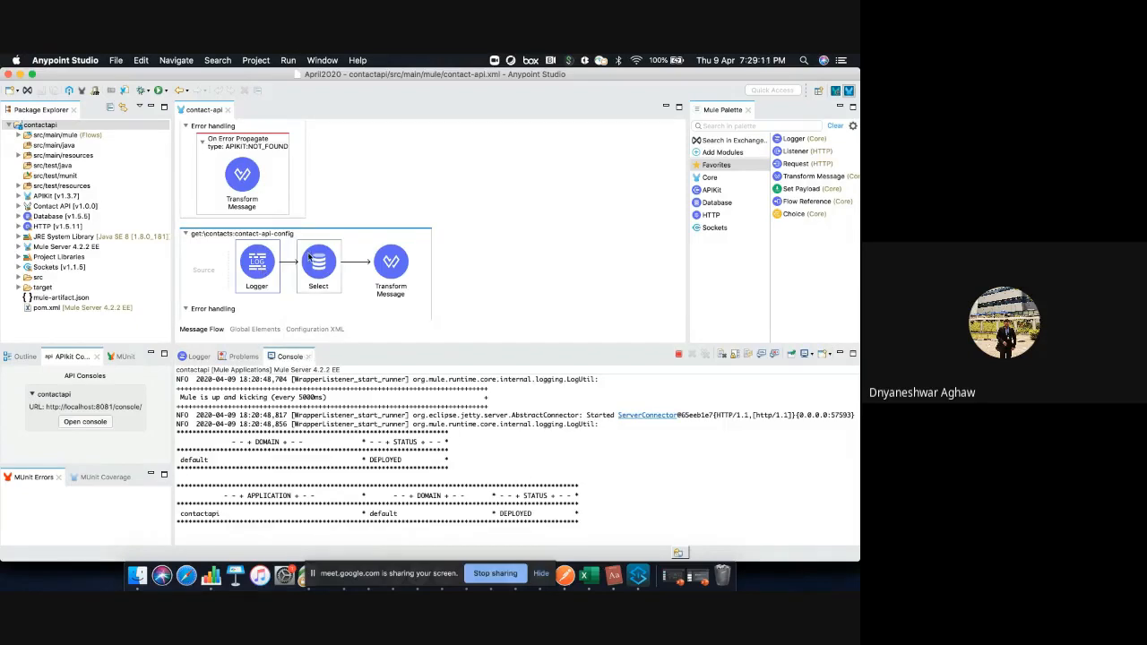
pyautogui.click(309, 257)
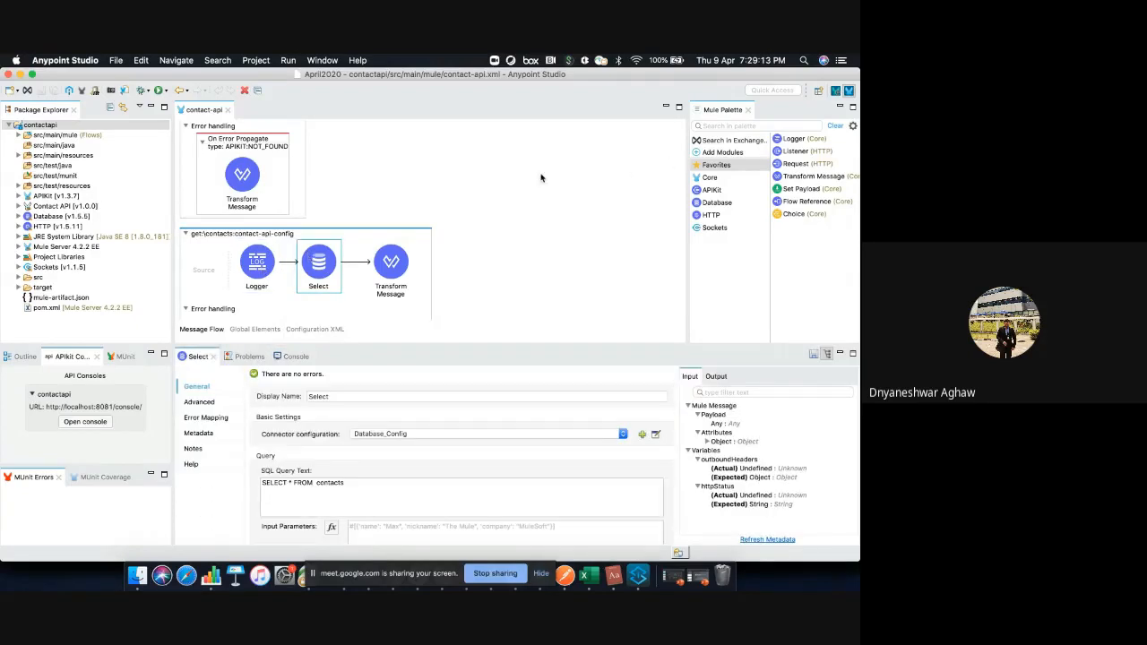
# Search the Mule Palette for "dat" and for "sap", and clear the search
pyautogui.click(715, 126)
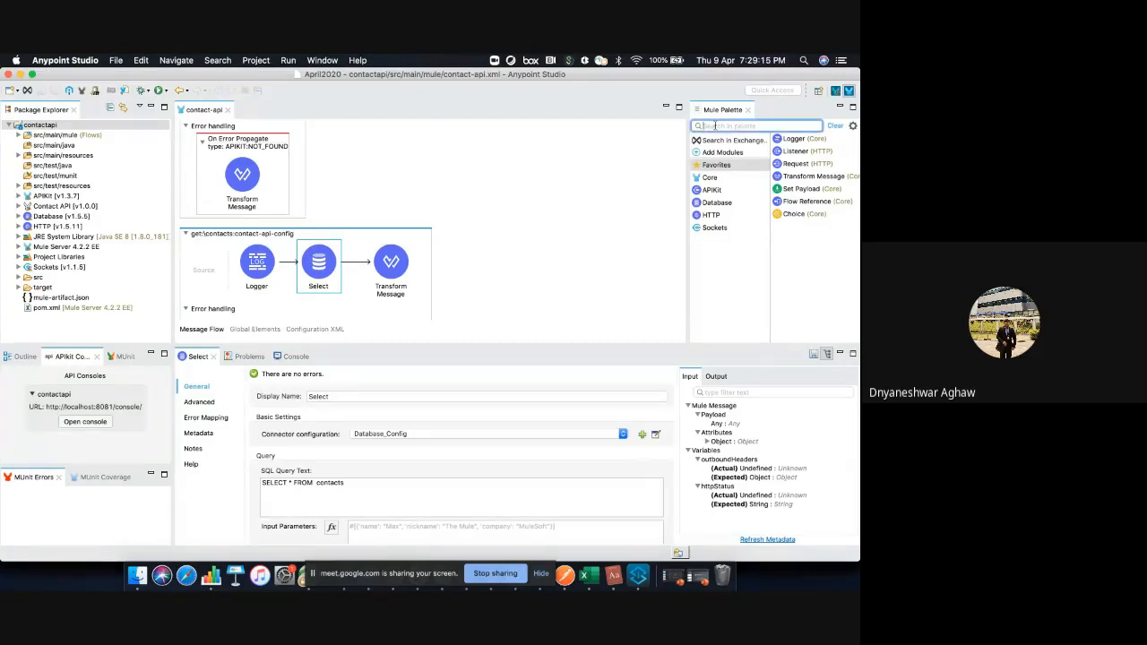
pyautogui.write('dat')
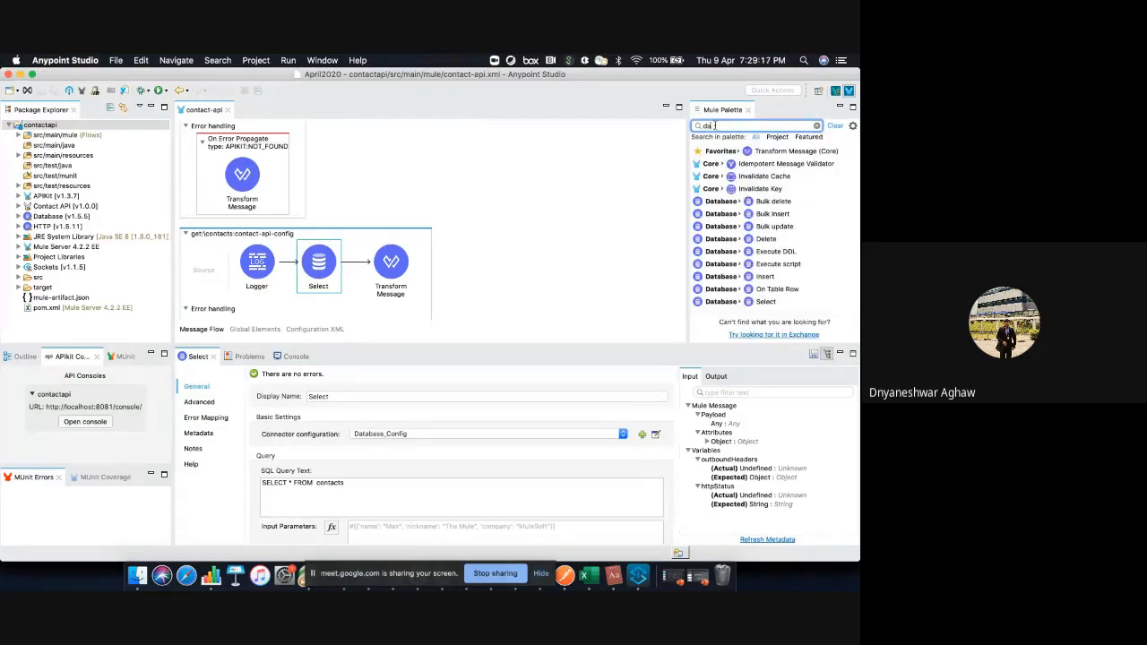
pyautogui.press('BackSpace')
pyautogui.press('BackSpace')
pyautogui.write('sa')
pyautogui.write('p')
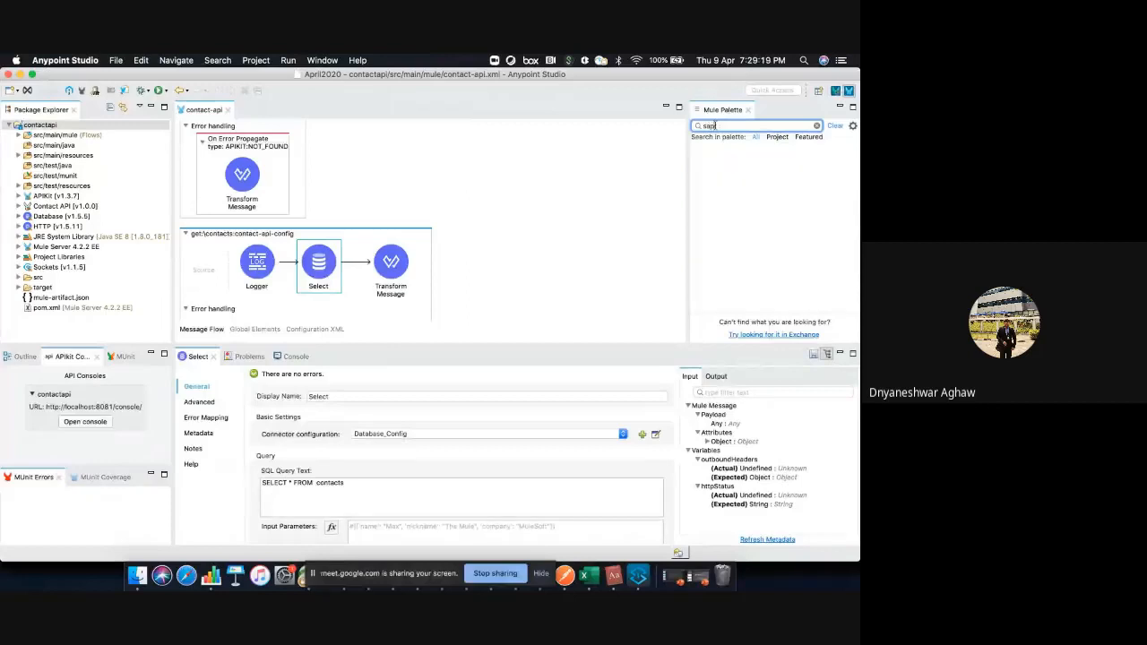
pyautogui.press('BackSpace')
pyautogui.press('BackSpace')
pyautogui.press('BackSpace')
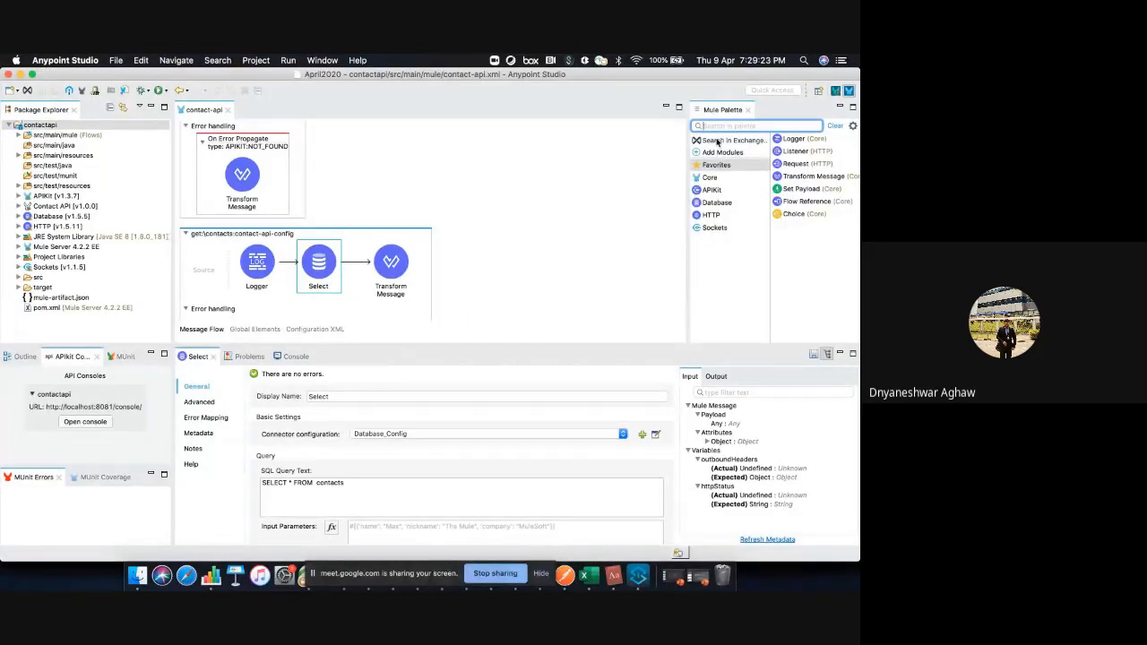
# Search Exchange for "sap" modules, browse the SAP connectors, and close the dependency dialog without adding any
pyautogui.click(721, 140)
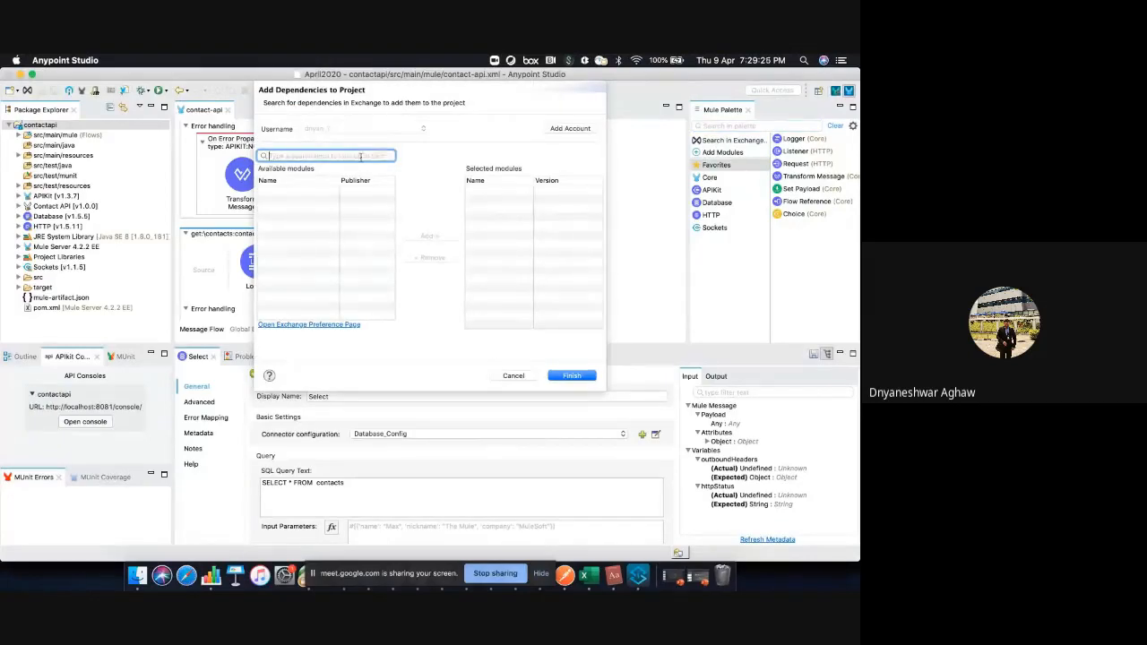
pyautogui.write('sap')
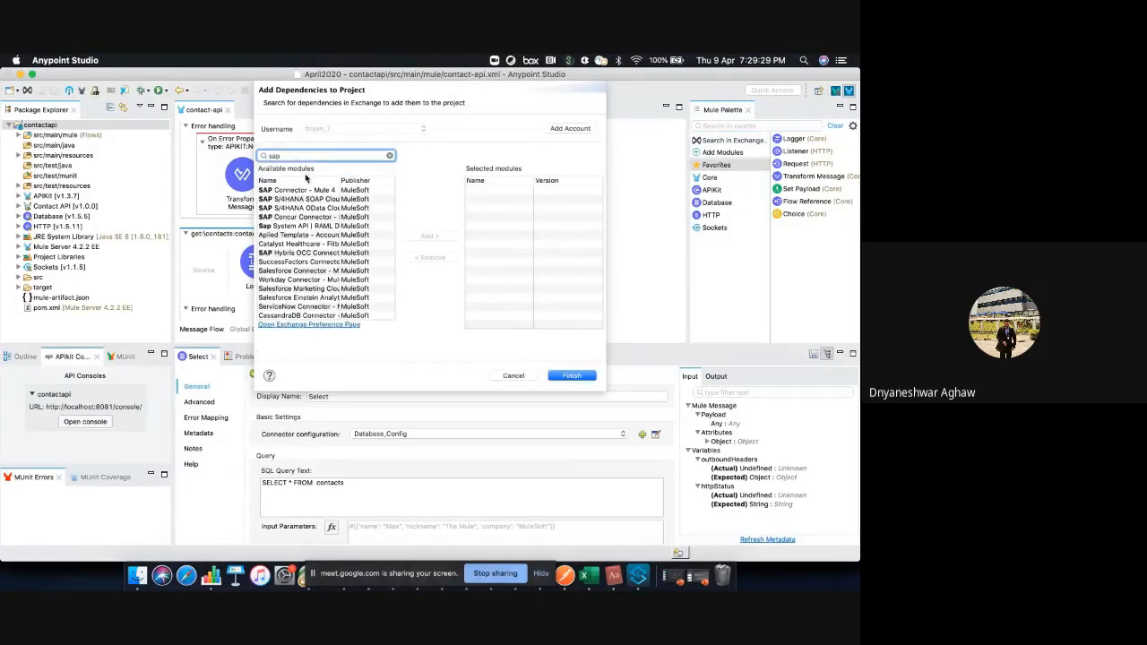
pyautogui.click(303, 201)
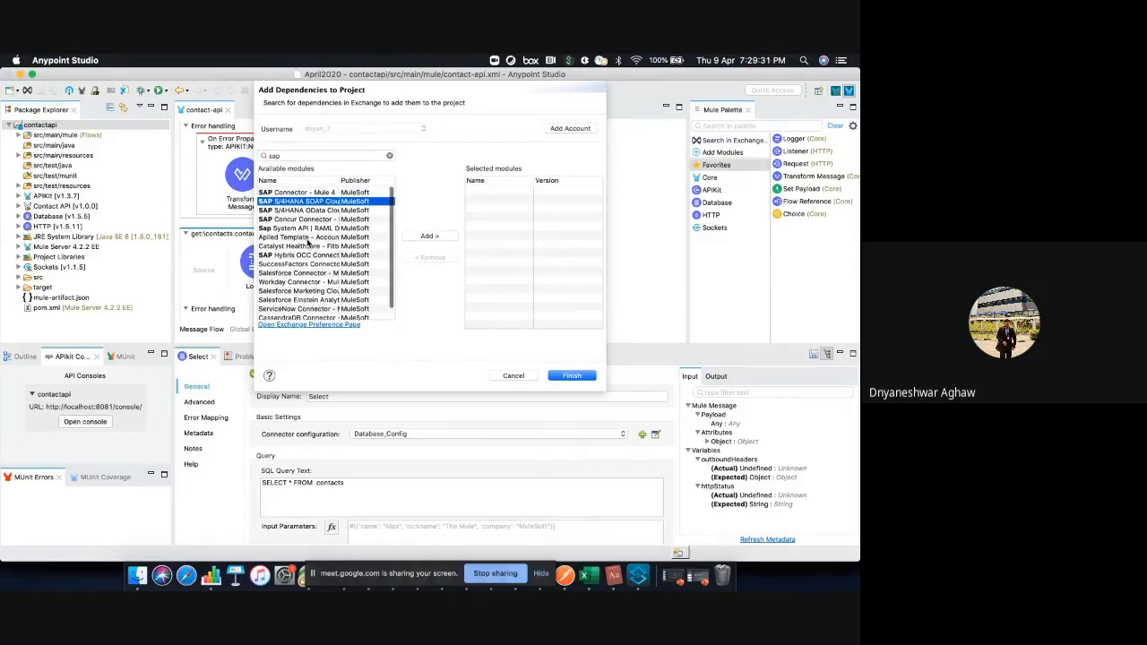
pyautogui.scroll(-1, 308, 242)
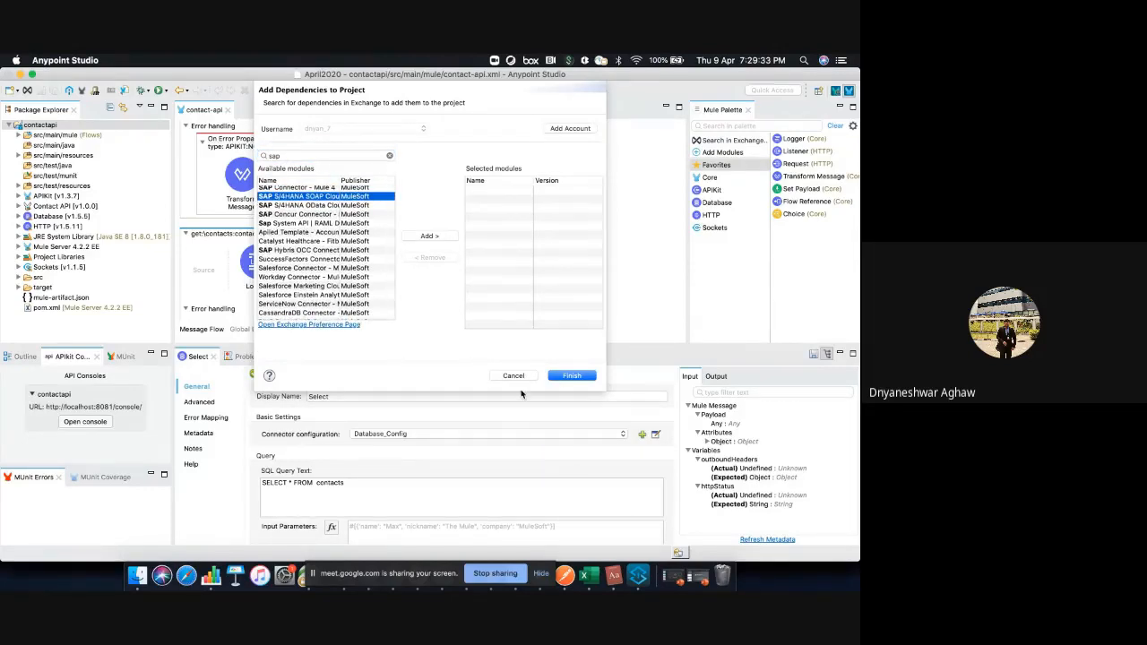
pyautogui.click(513, 376)
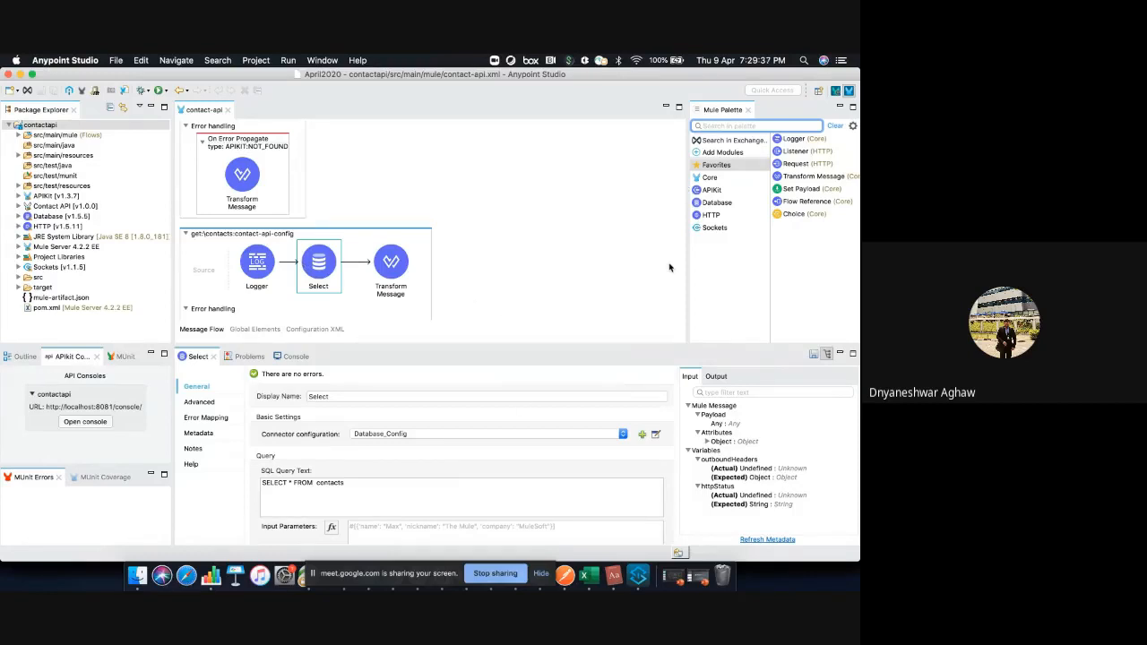
pyautogui.click(327, 254)
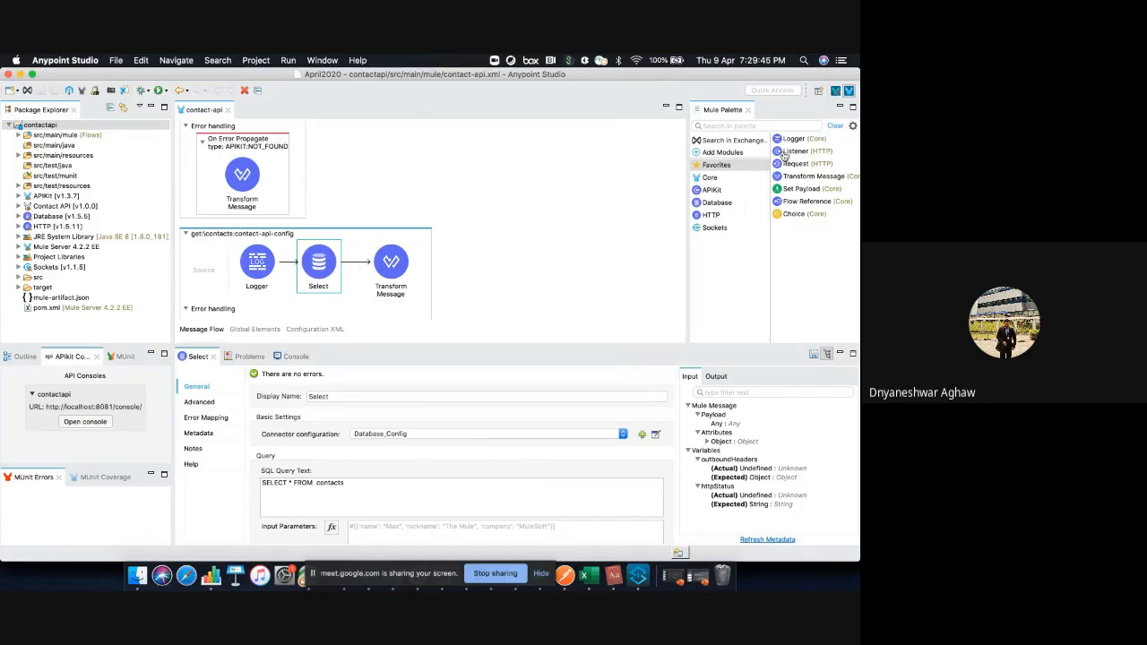
pyautogui.click(735, 140)
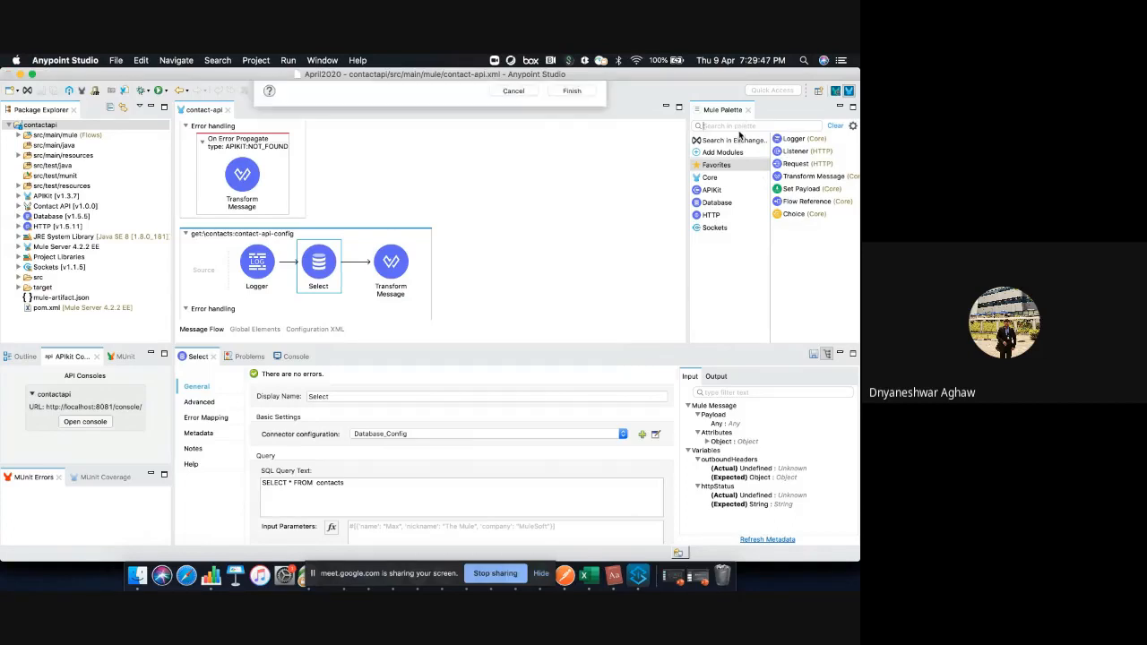
pyautogui.click(515, 376)
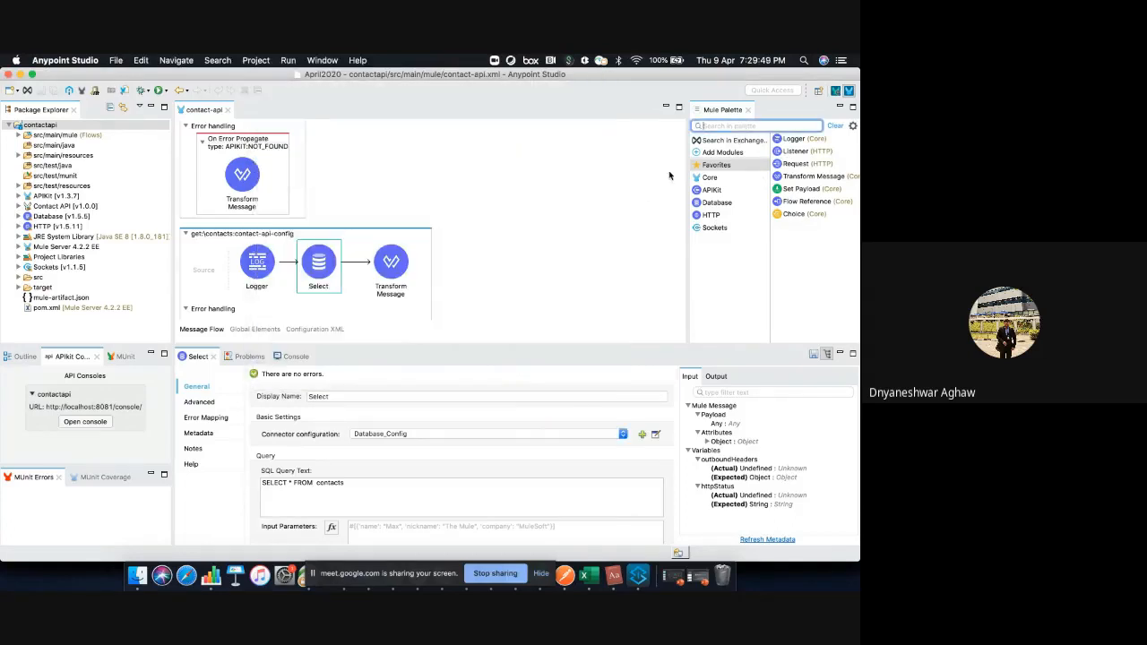
# Search the palette for "data", add a second Database Select after the existing one in the get:\contacts flow, and undo the addition
pyautogui.write('dat')
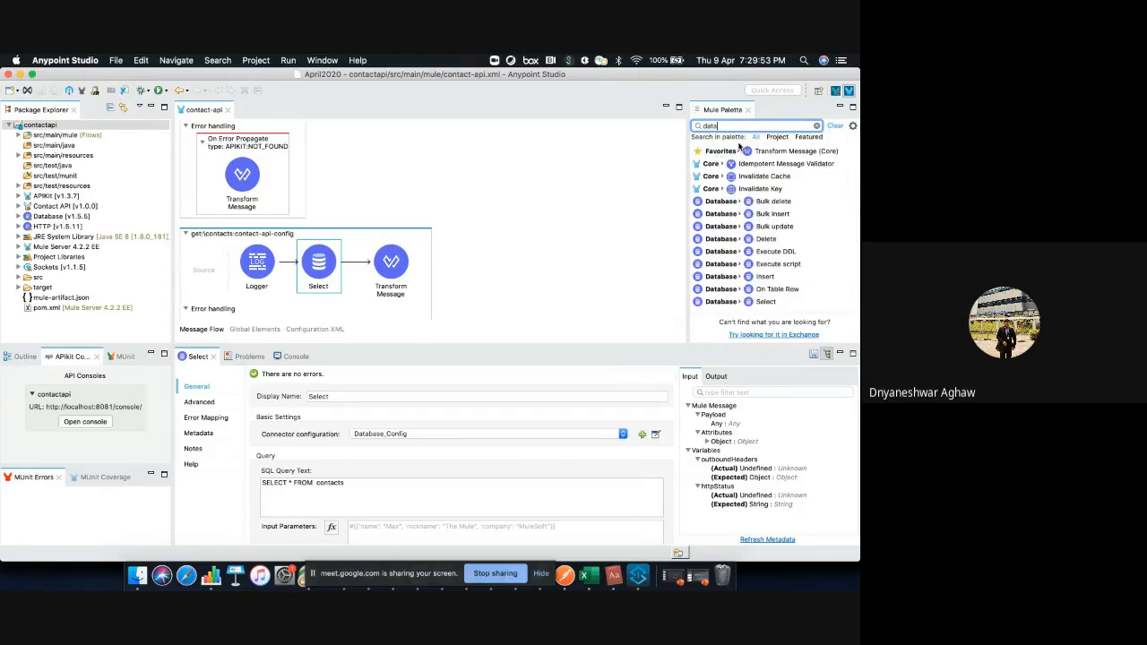
pyautogui.write('a')
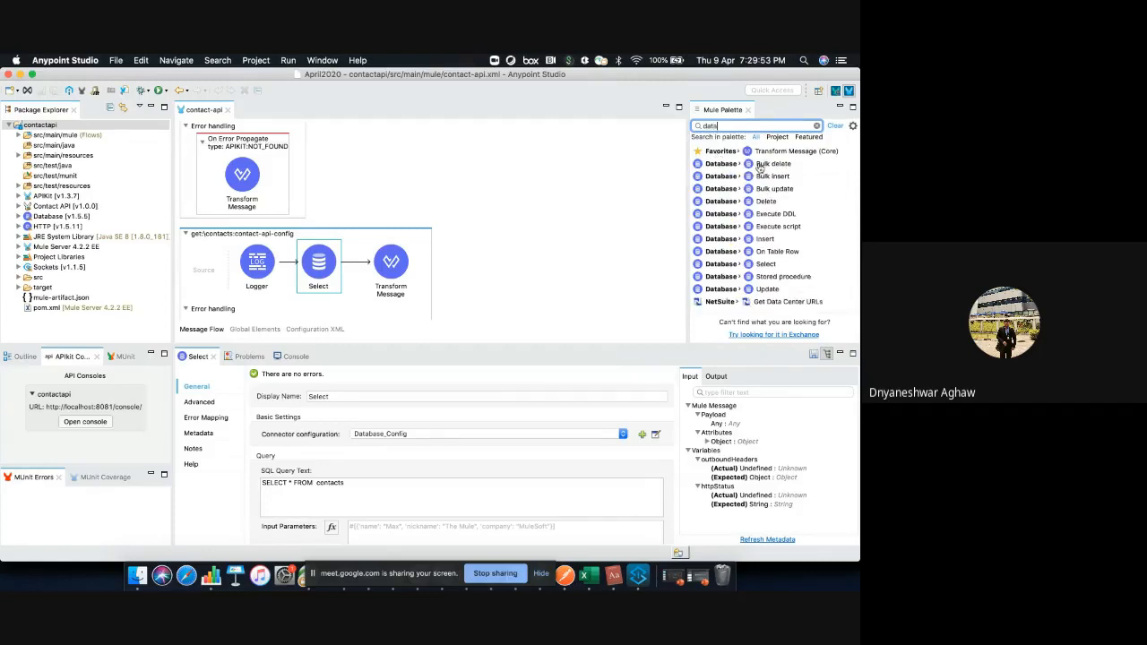
pyautogui.click(776, 267)
pyautogui.moveTo(776, 267); pyautogui.dragTo(328, 276)
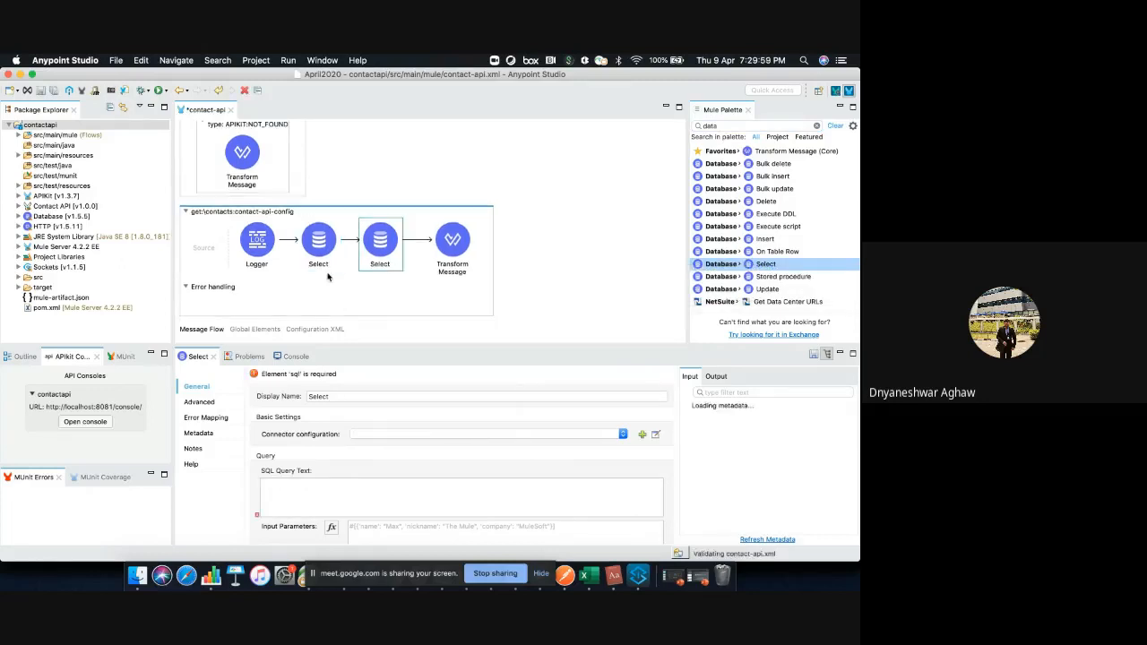
pyautogui.press('super+z')
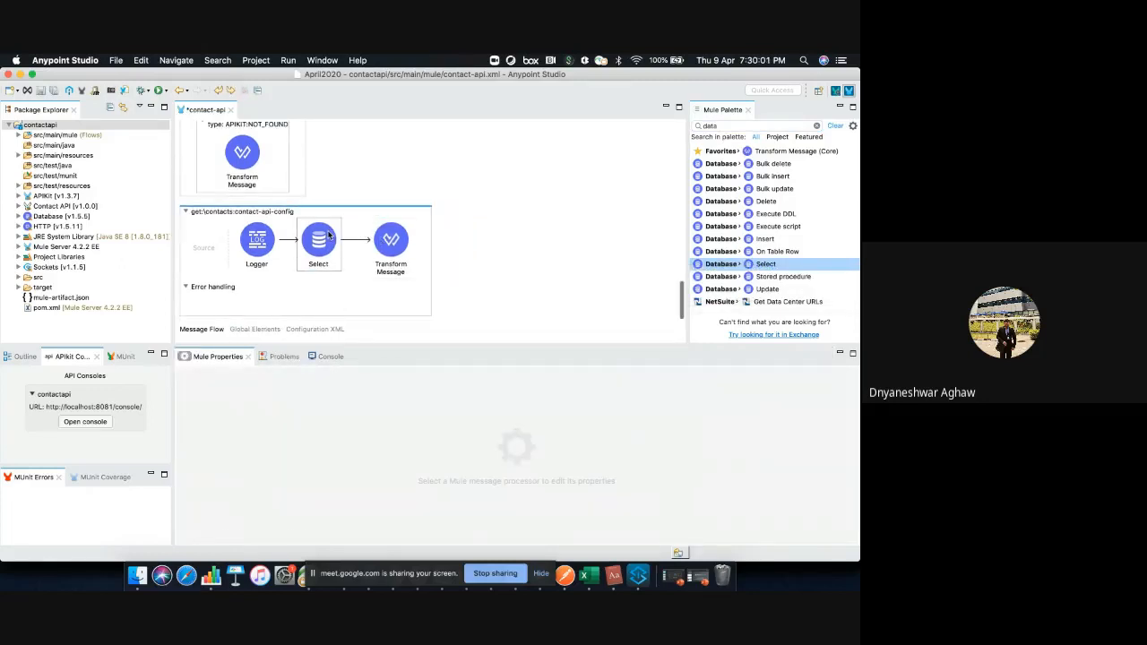
# Show the properties of the Select in the get:\contacts flow and highlight its SQL query text
pyautogui.click(329, 235)
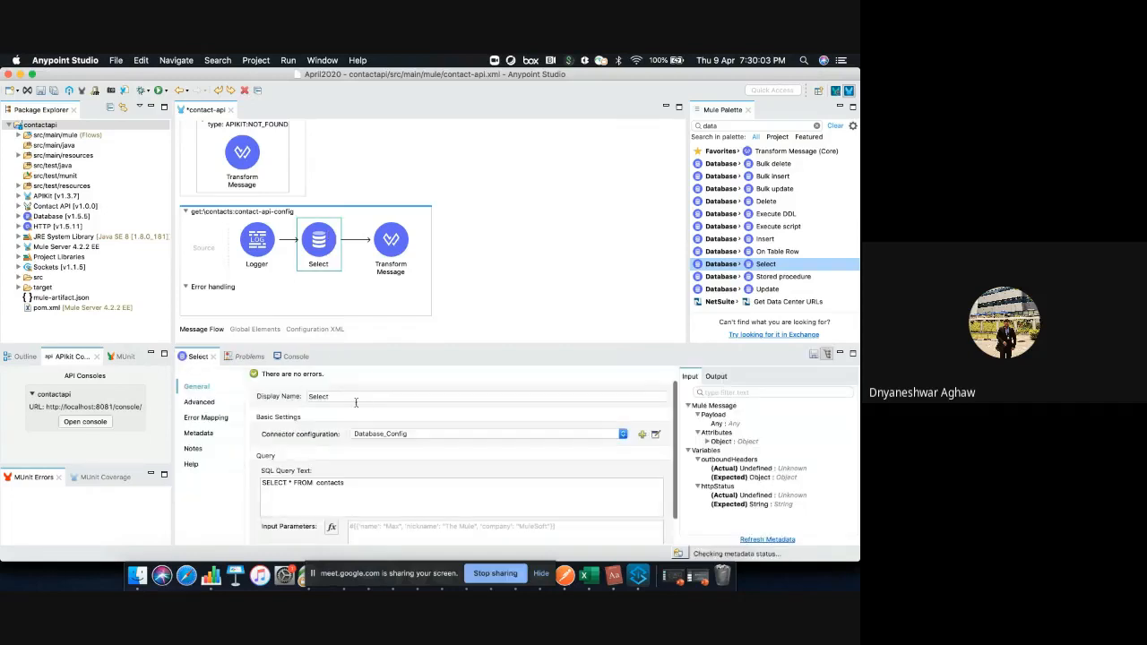
pyautogui.scroll(-1, 470, 414)
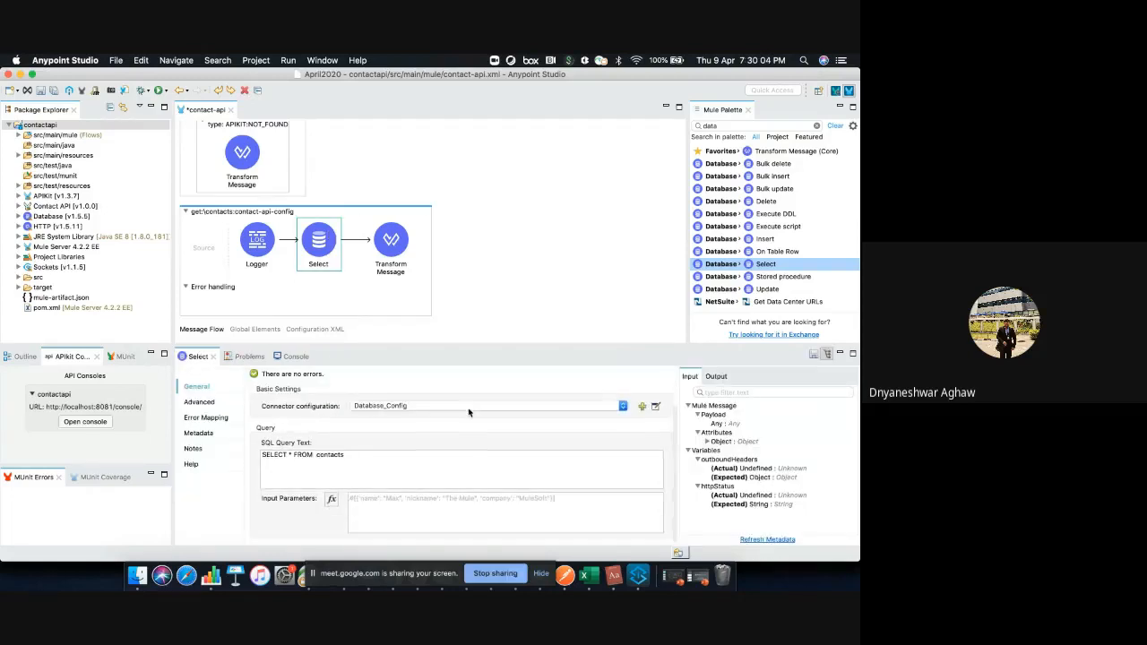
pyautogui.tripleClick(320, 455)
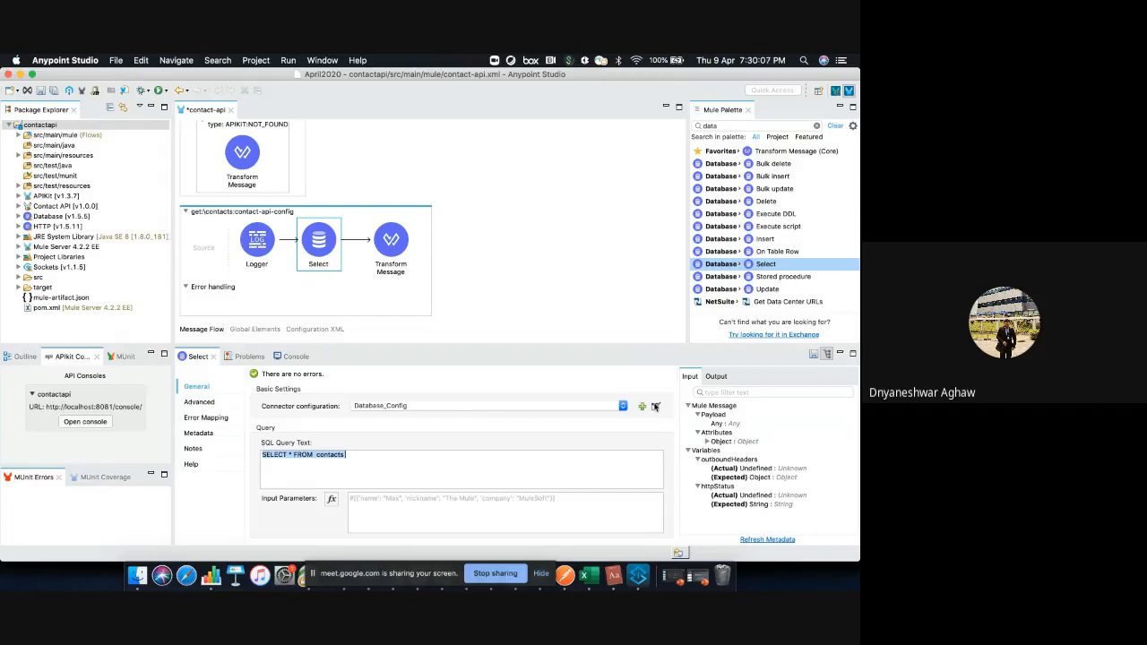
# Open the Select's Database_Config, highlight the host, test the MySQL connection, and accept the configuration to return to the message flow
pyautogui.click(655, 406)
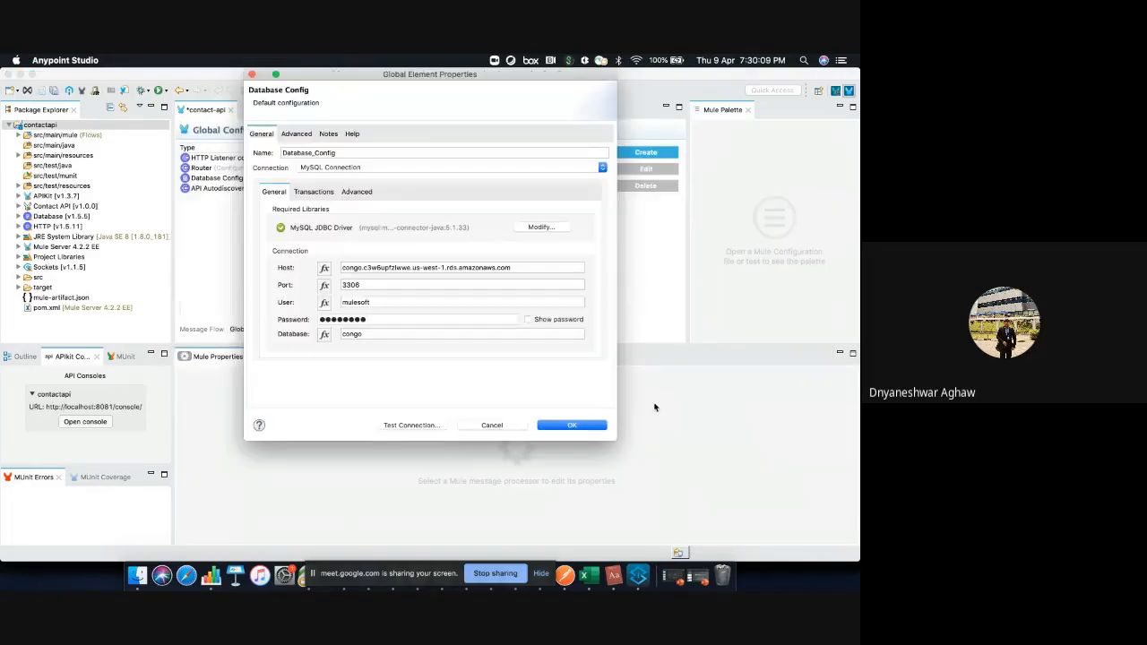
pyautogui.tripleClick(366, 268)
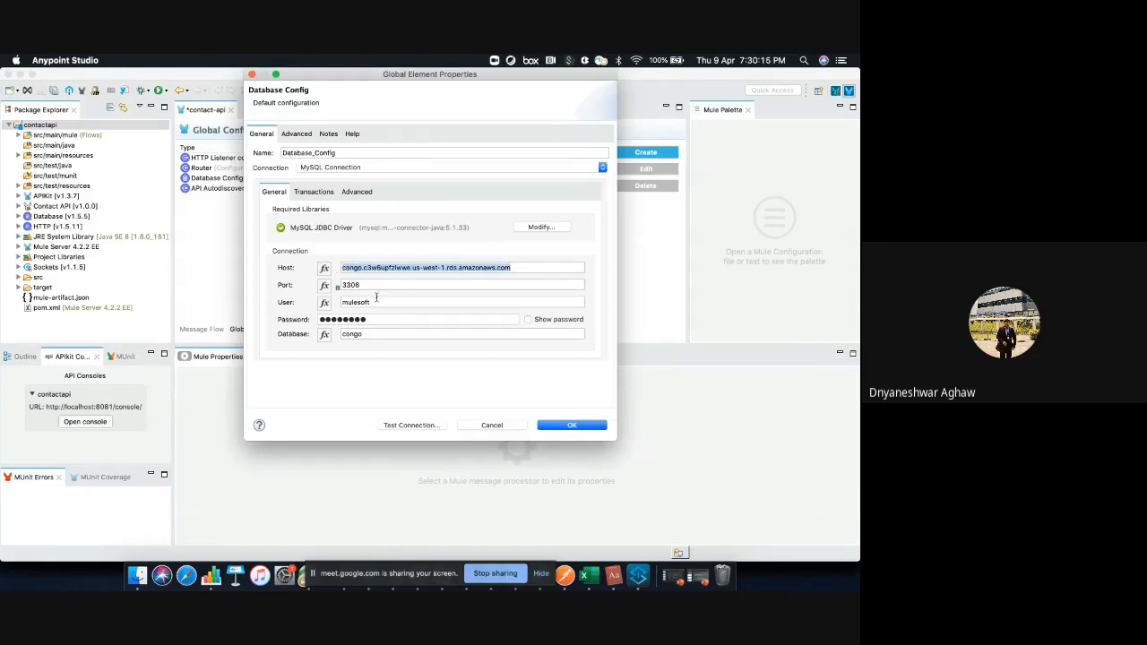
pyautogui.click(398, 425)
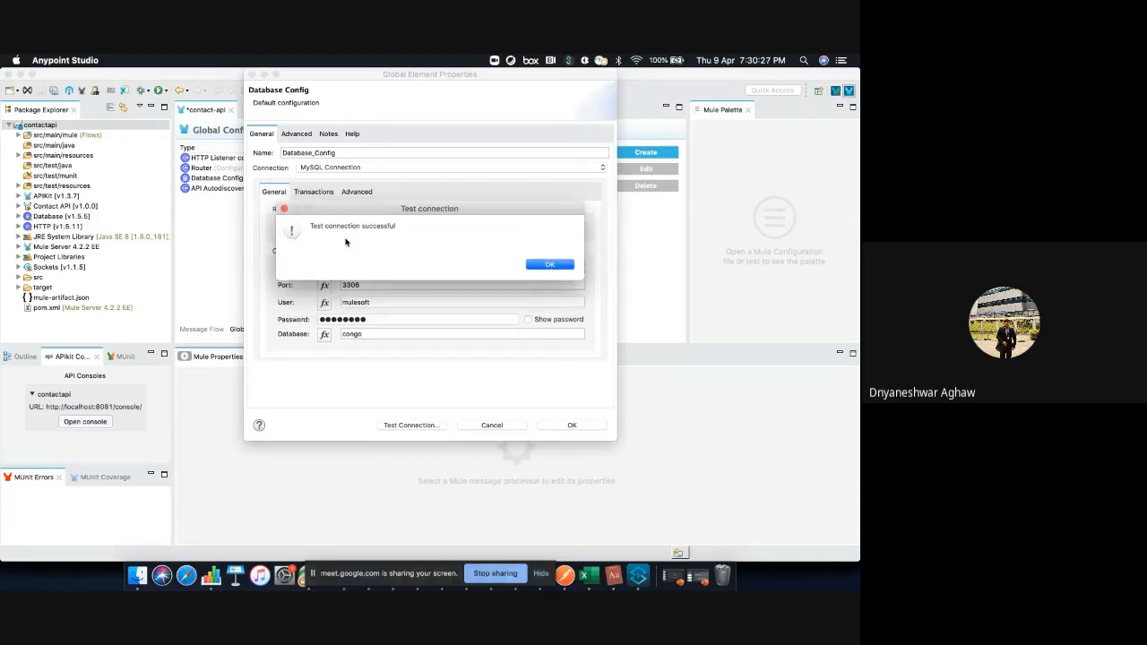
pyautogui.click(533, 265)
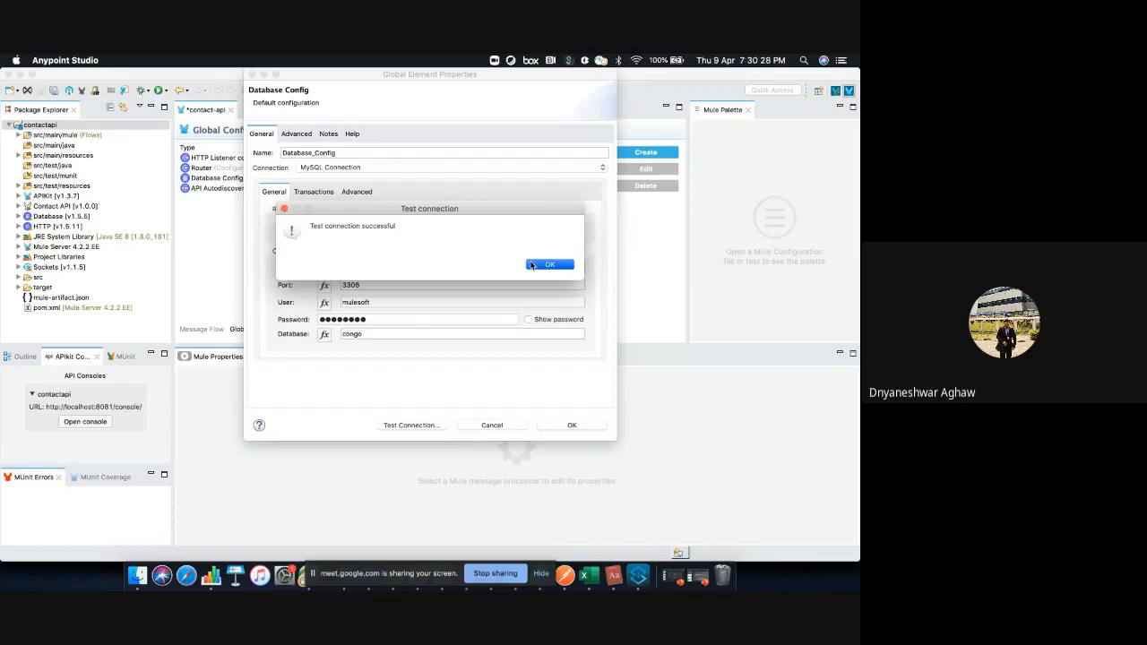
pyautogui.click(574, 428)
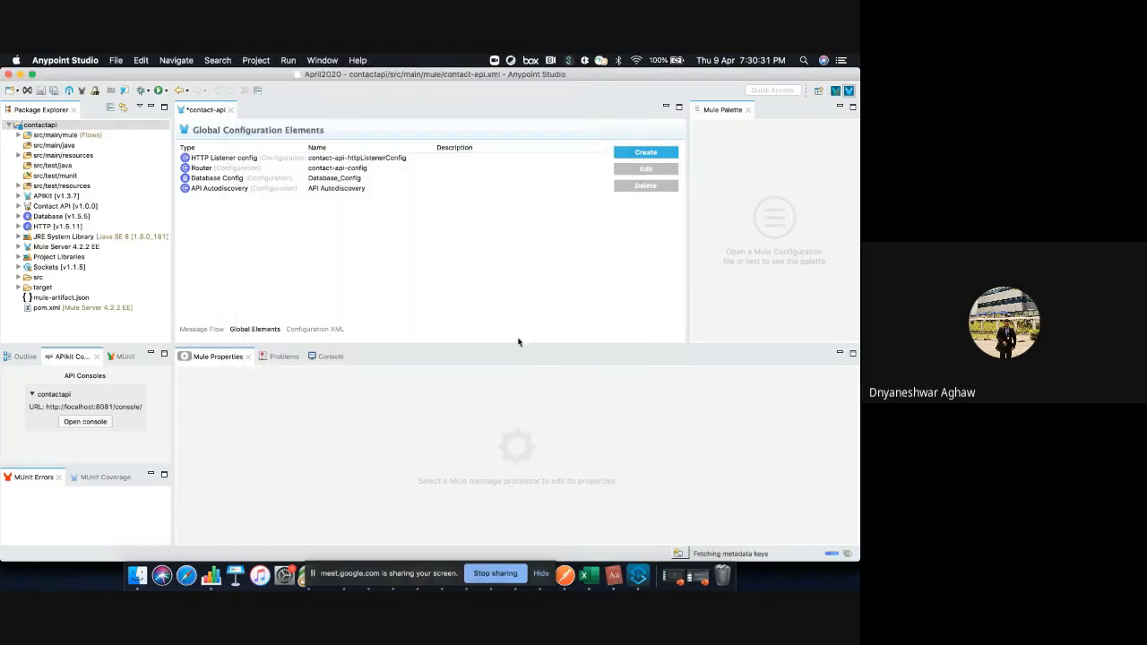
pyautogui.click(202, 328)
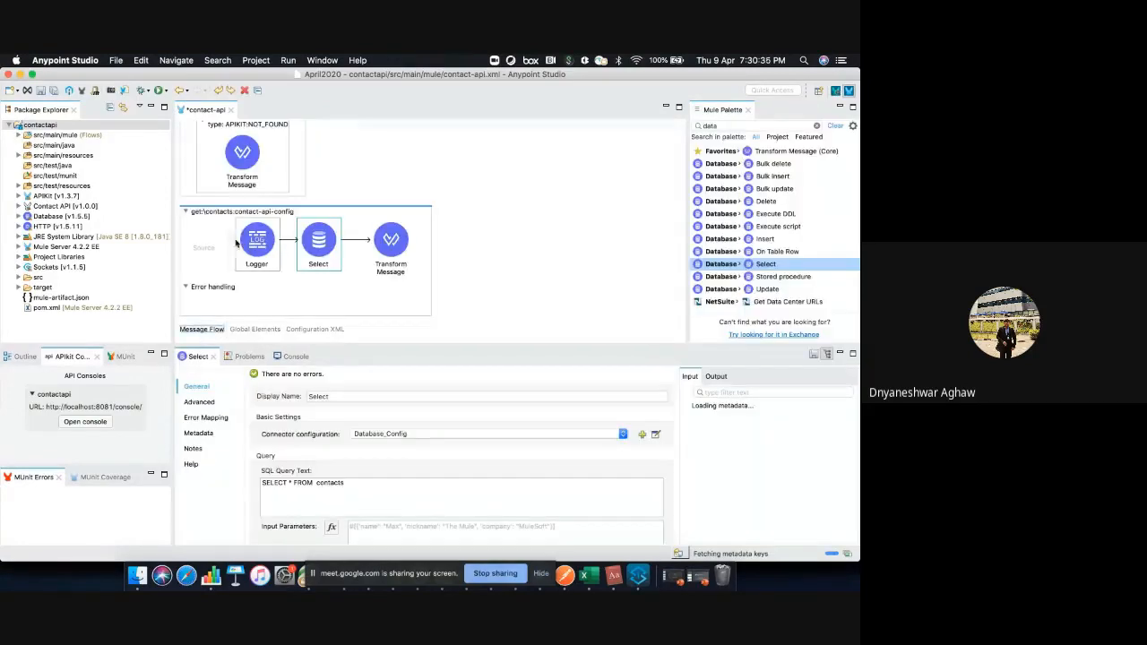
# Show the global configuration elements and the configuration XML of contact-api, and return to the message flow
pyautogui.click(254, 329)
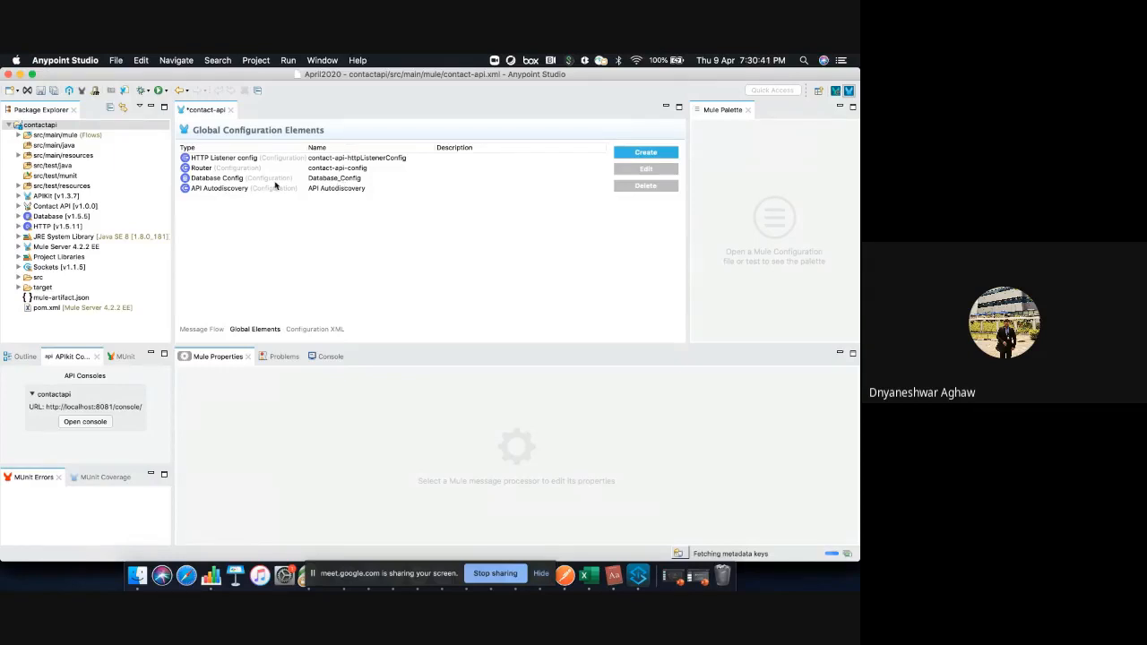
pyautogui.click(335, 158)
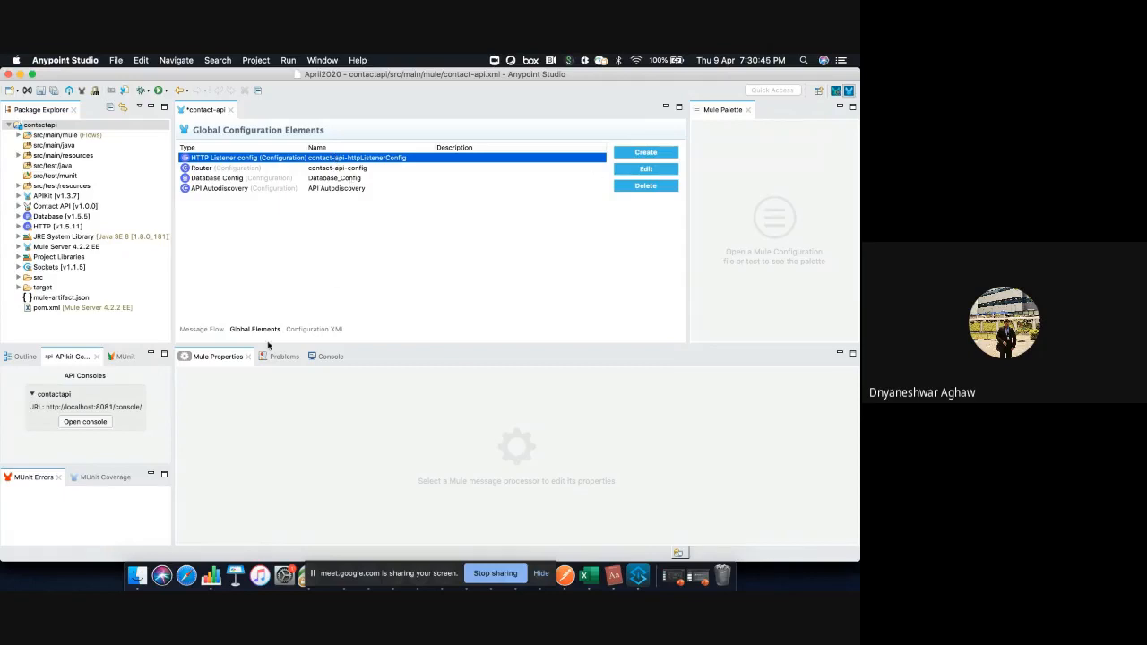
pyautogui.click(319, 330)
pyautogui.scroll(-3, 357, 285)
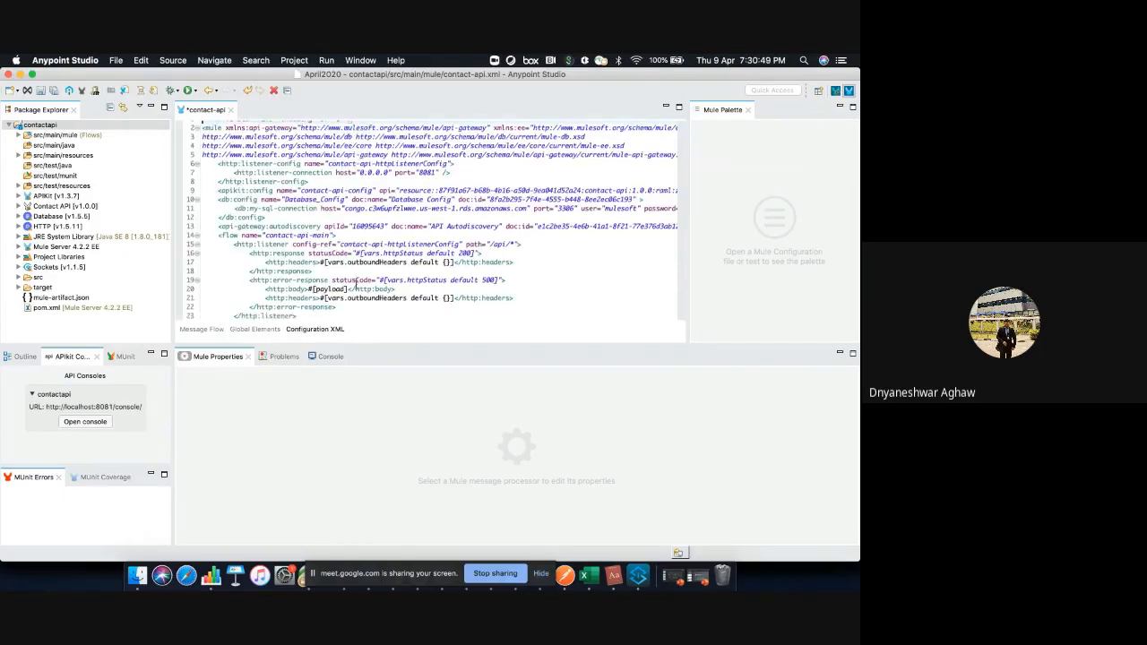
pyautogui.scroll(-10, 357, 285)
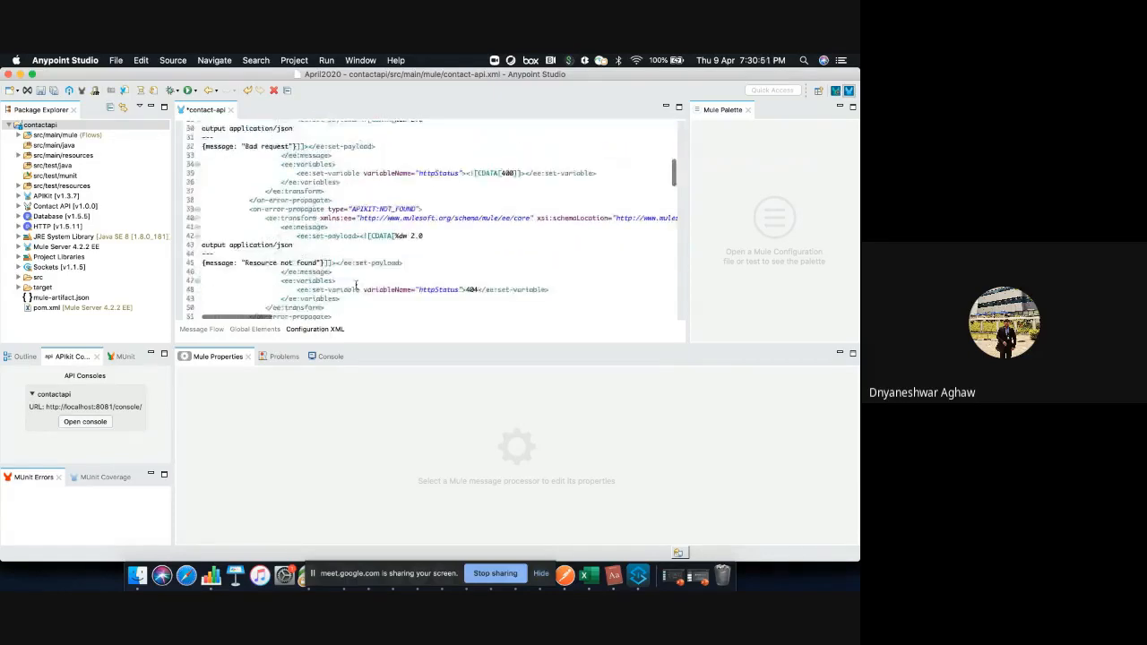
pyautogui.scroll(15, 269, 296)
pyautogui.click(188, 332)
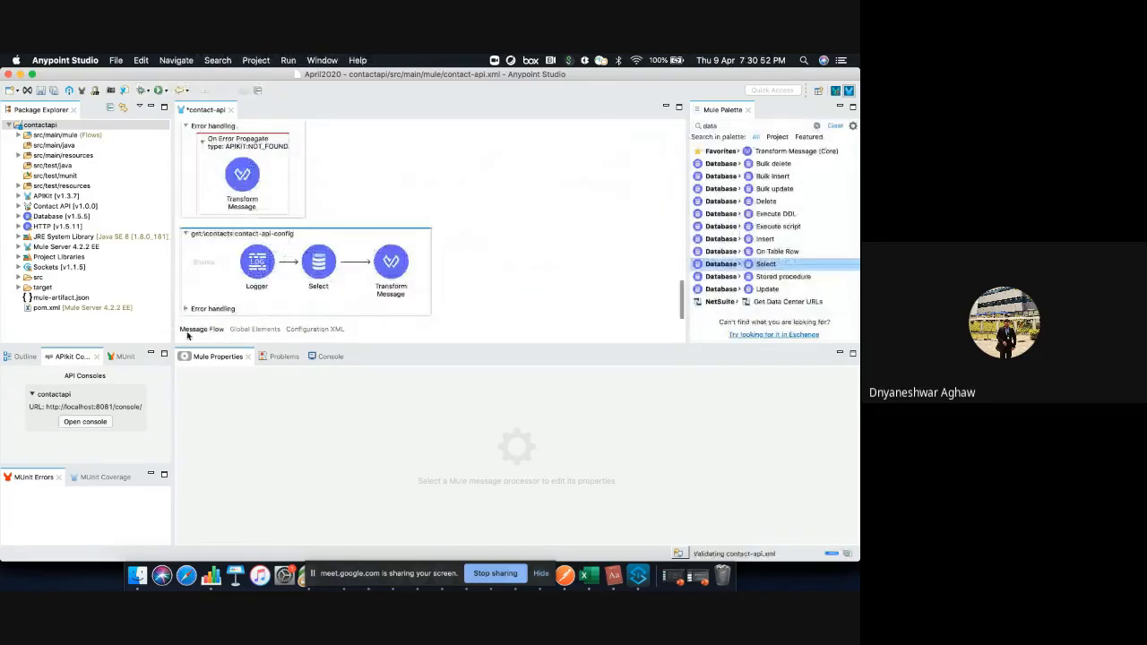
pyautogui.click(306, 331)
pyautogui.click(192, 329)
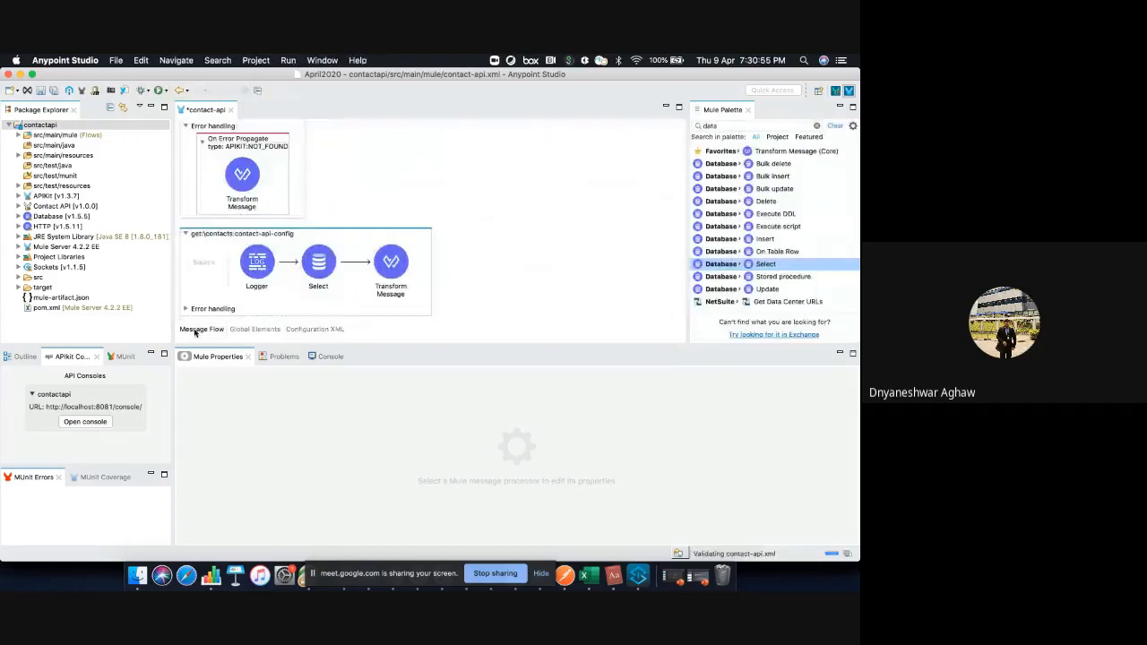
# Show the properties of the Select in the get:\contacts flow, and highlight the DataWeave script of its Transform Message
pyautogui.click(324, 276)
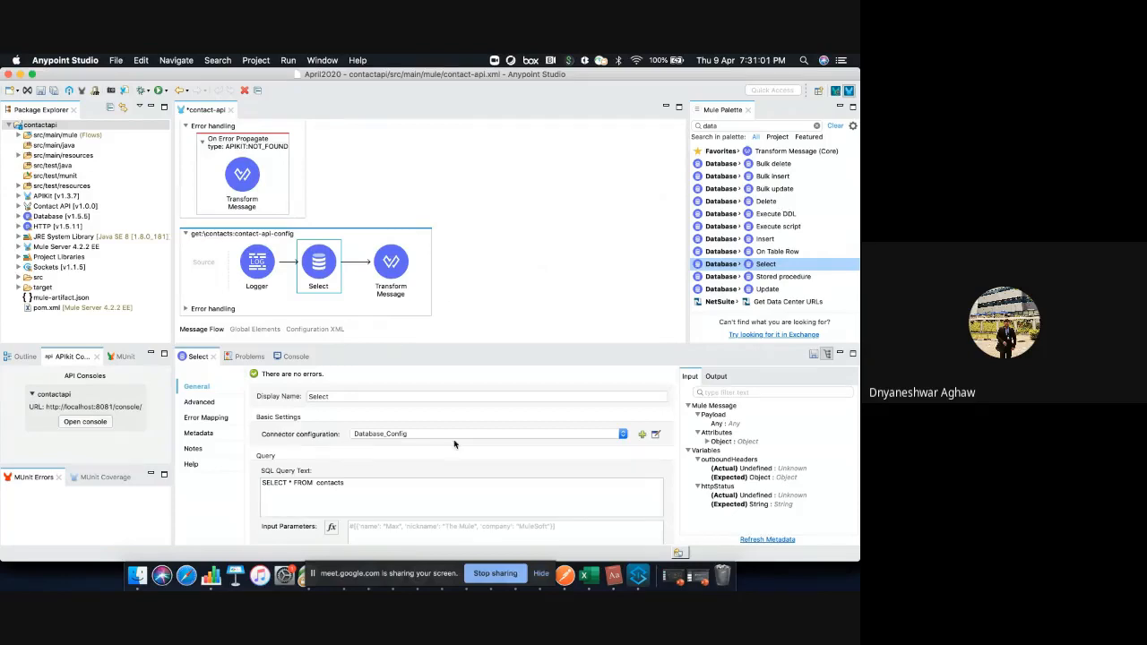
pyautogui.scroll(-2, 430, 450)
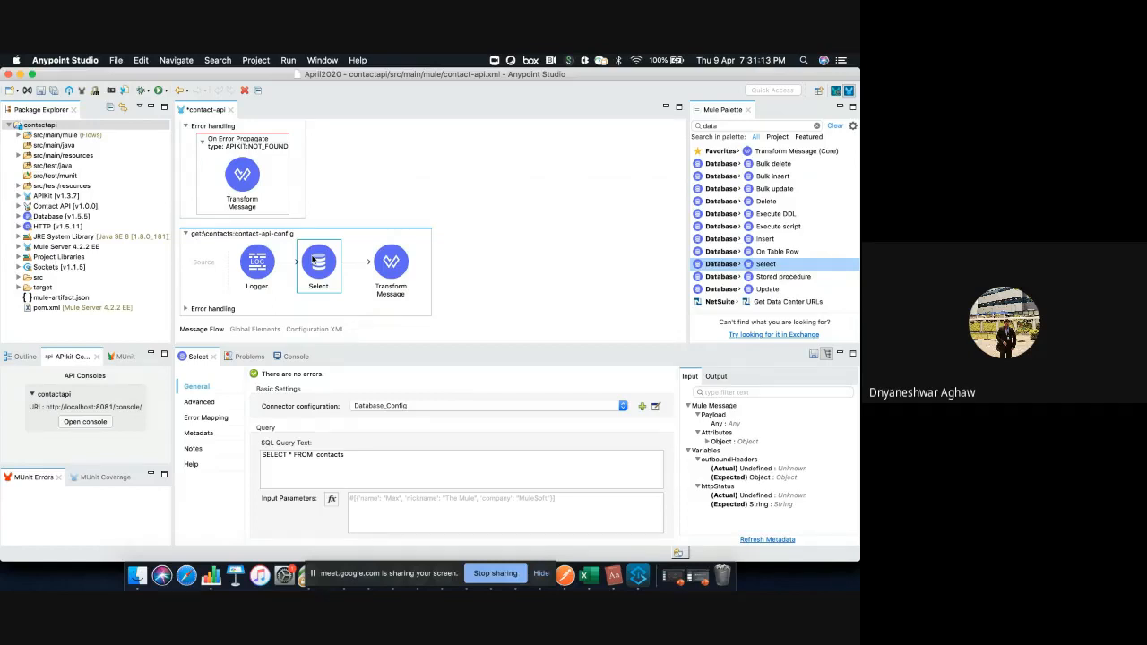
pyautogui.click(390, 261)
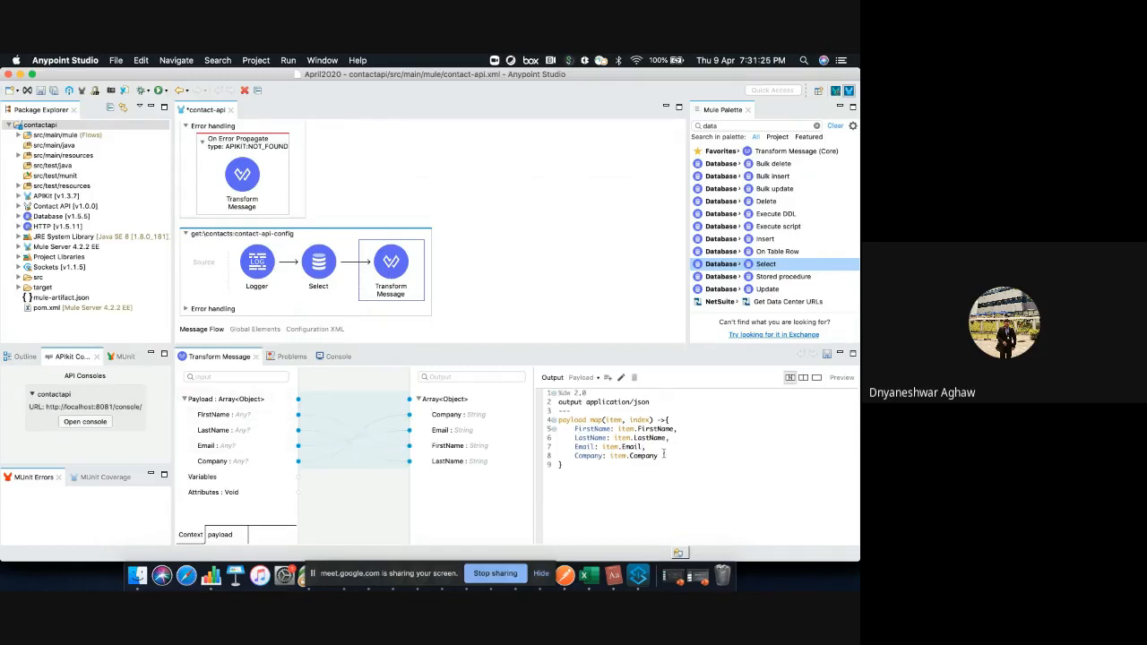
pyautogui.moveTo(666, 454); pyautogui.dragTo(576, 393)
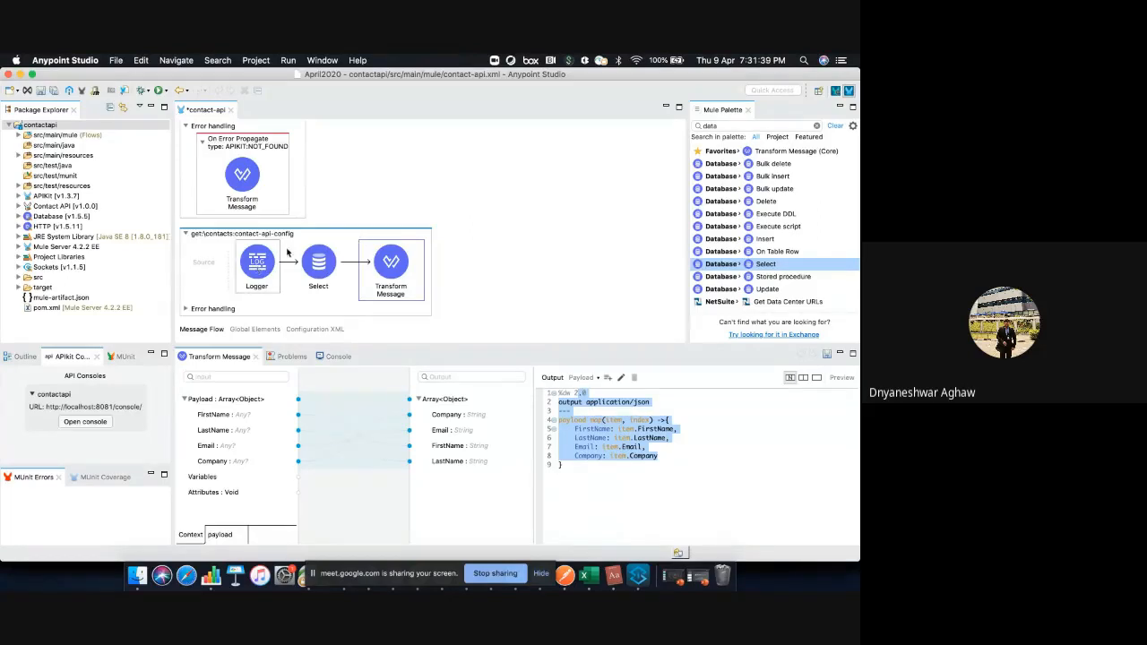
# Run the contactapi project from the message flow canvas
pyautogui.rightClick(518, 257)
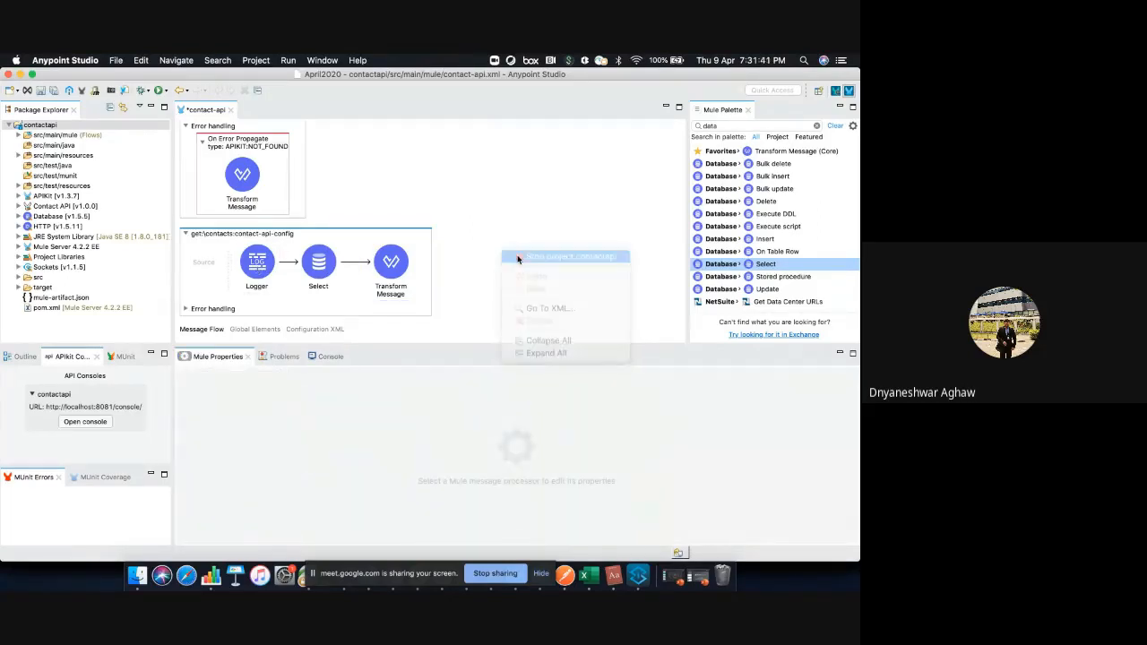
pyautogui.click(469, 189)
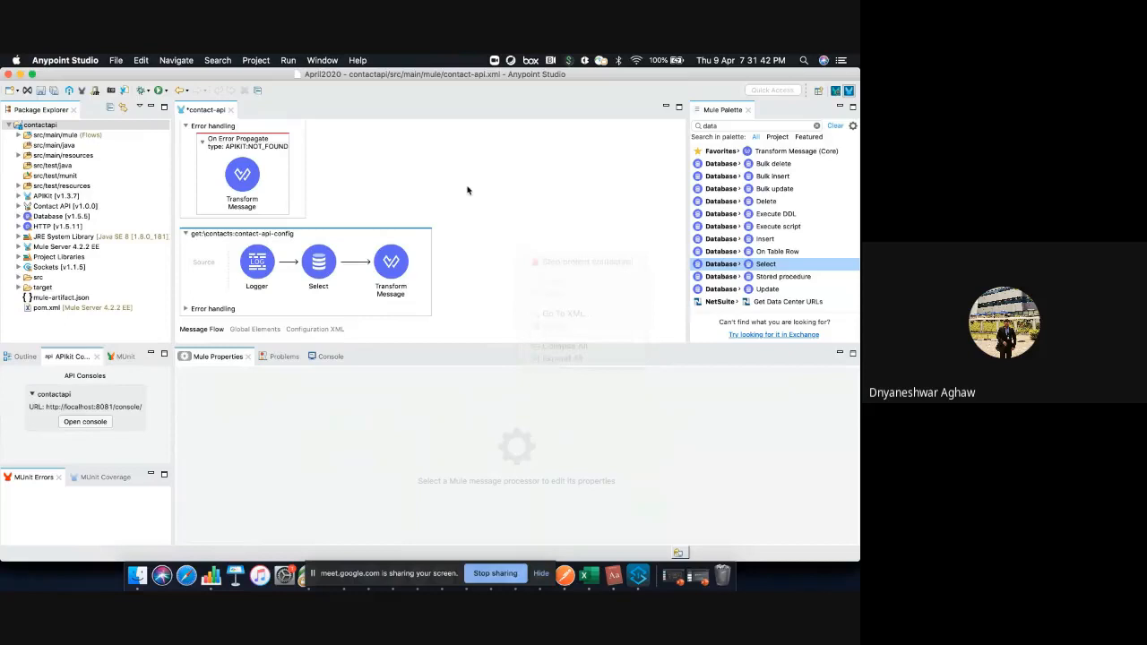
pyautogui.rightClick(503, 215)
pyautogui.click(520, 221)
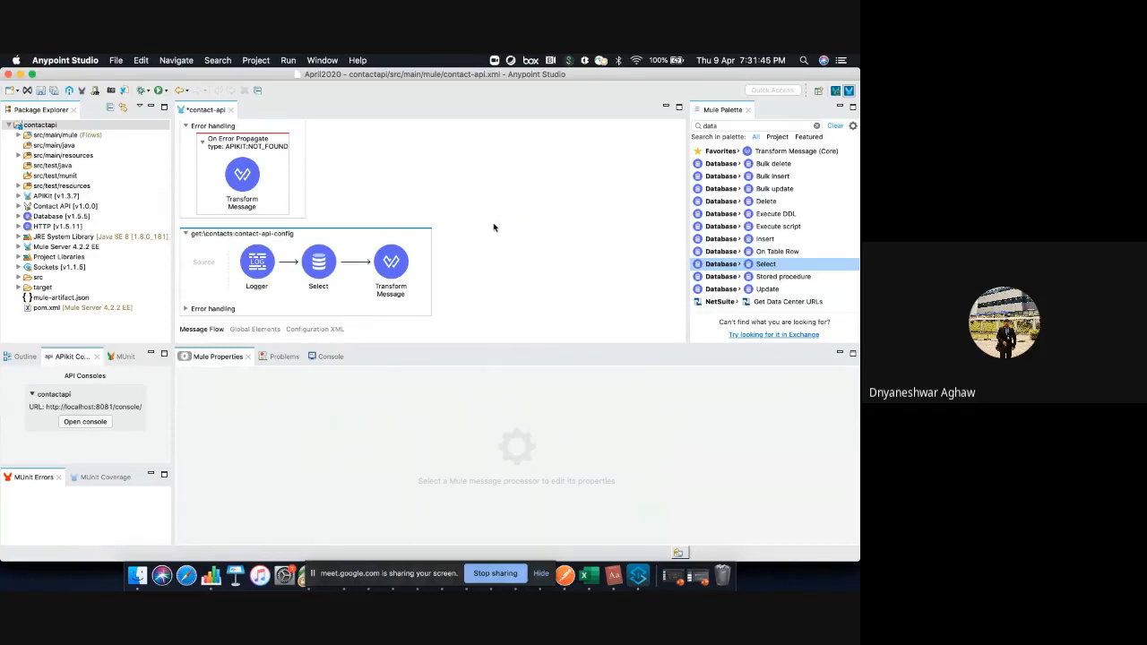
pyautogui.rightClick(494, 228)
pyautogui.click(505, 230)
pyautogui.click(552, 131)
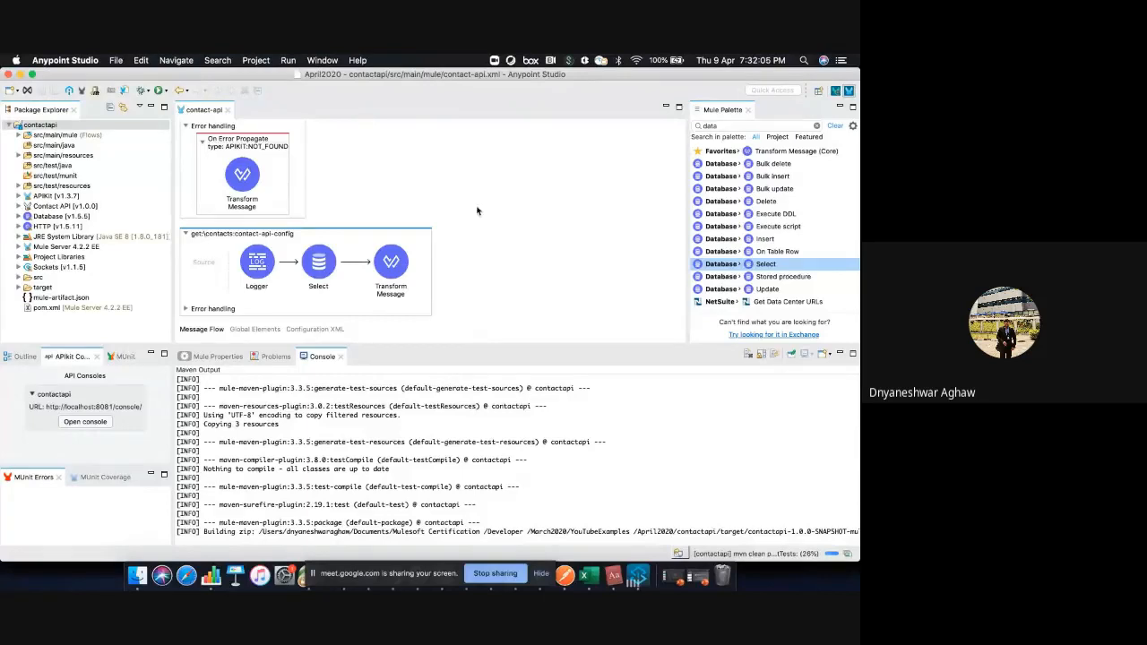
# Show the console output to follow the launch of contactapi
pyautogui.click(390, 265)
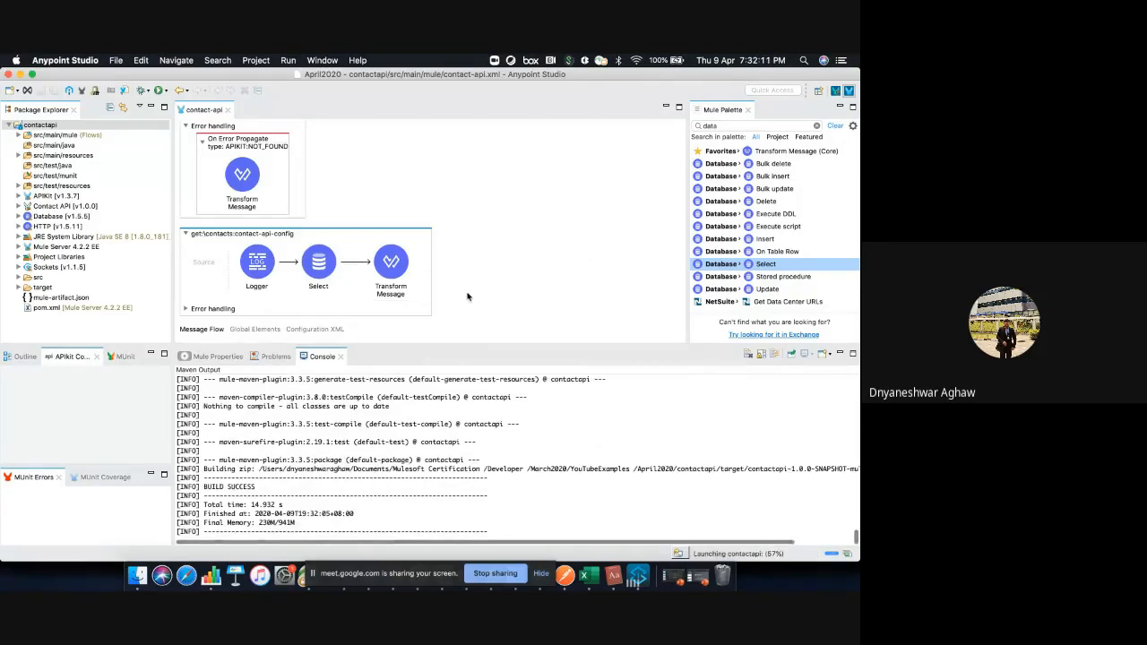
pyautogui.click(273, 357)
pyautogui.click(217, 357)
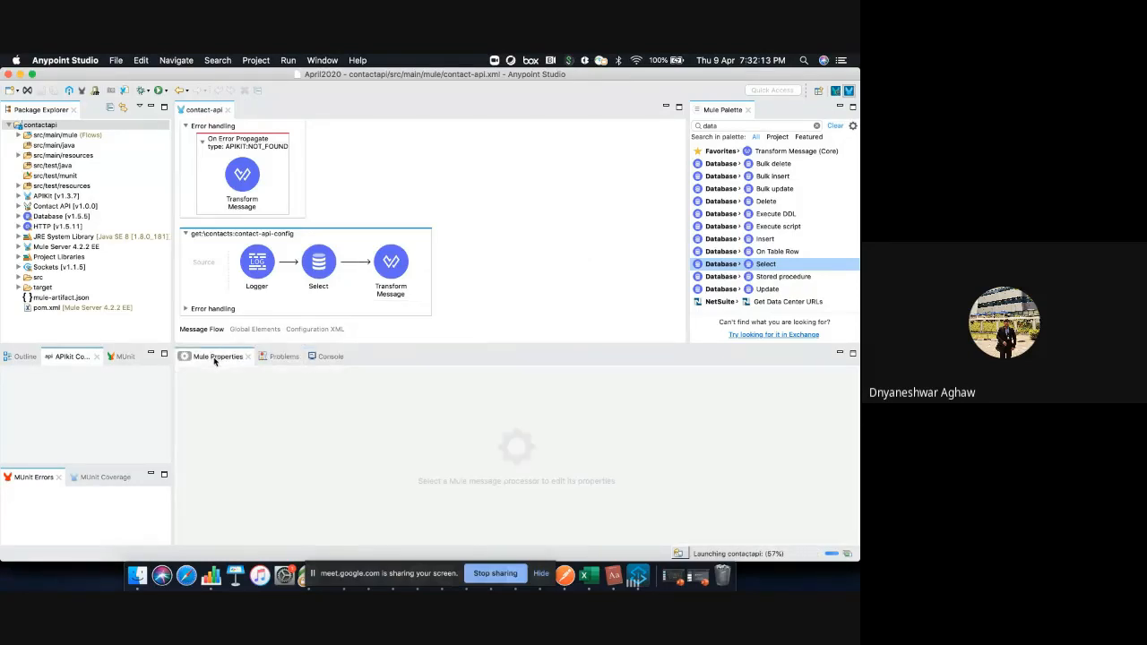
pyautogui.click(329, 357)
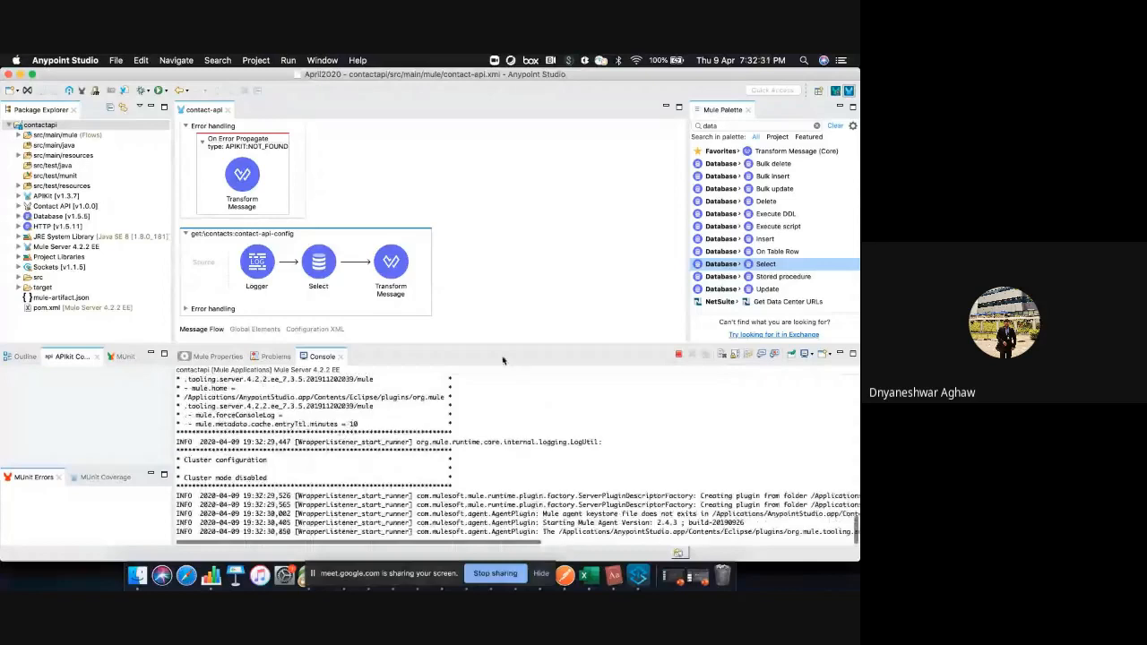
pyautogui.click(565, 576)
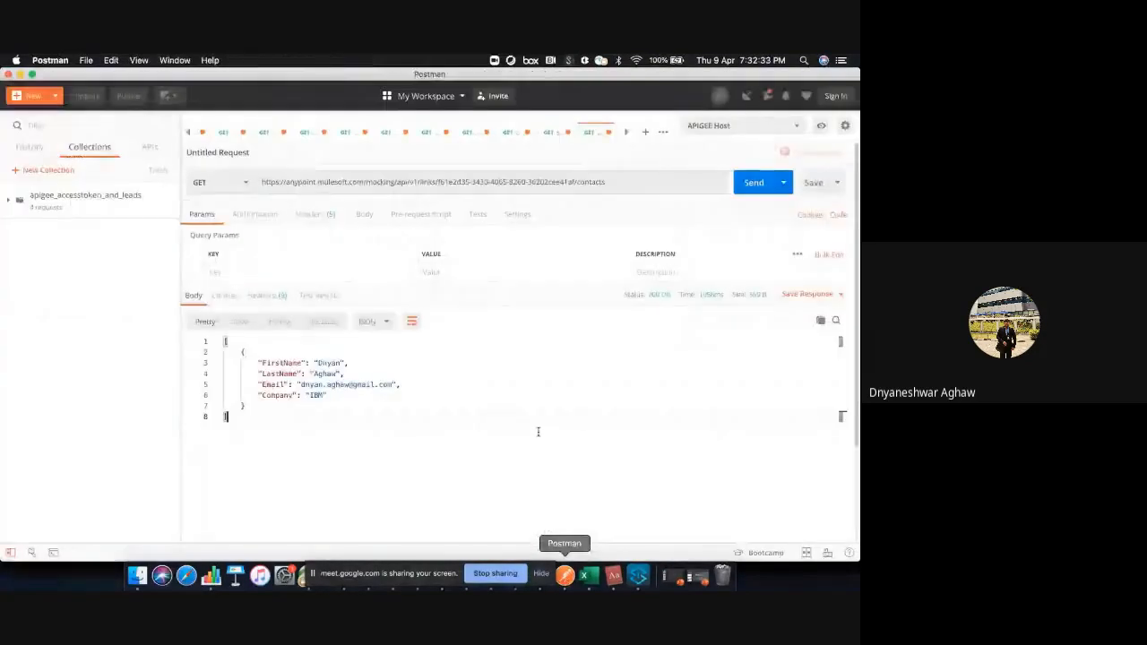
pyautogui.click(553, 132)
pyautogui.click(518, 134)
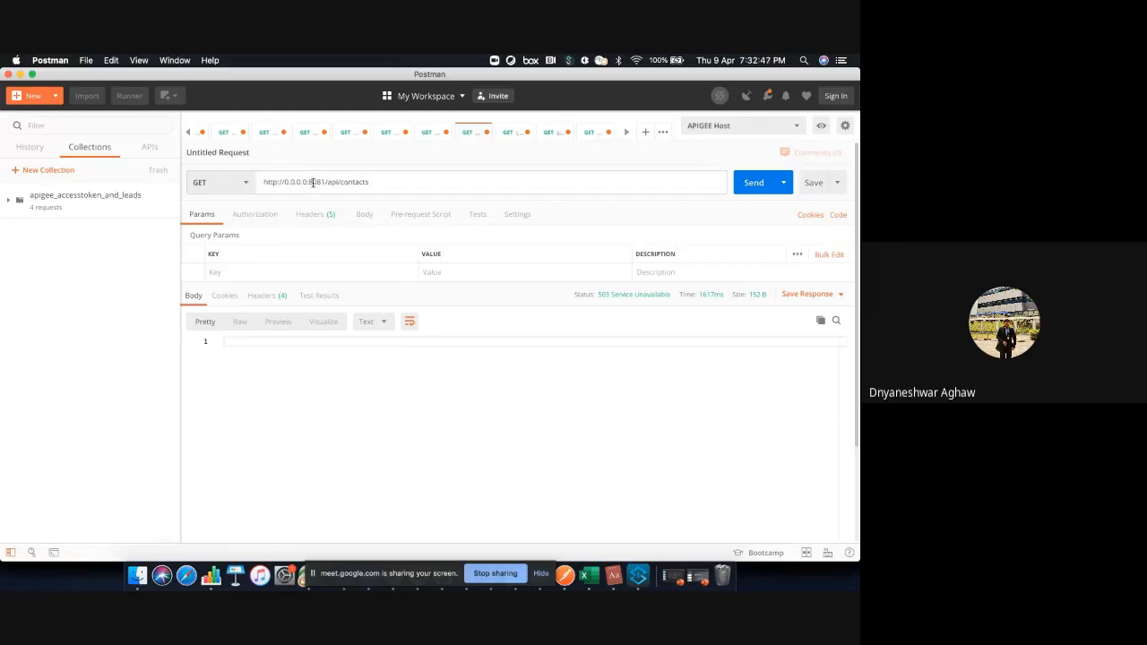
pyautogui.doubleClick(313, 182)
# Switch to Anypoint Studio and review the global elements, the Logger in the get:\contacts flow, and the contact-api-main flow
pyautogui.click(642, 582)
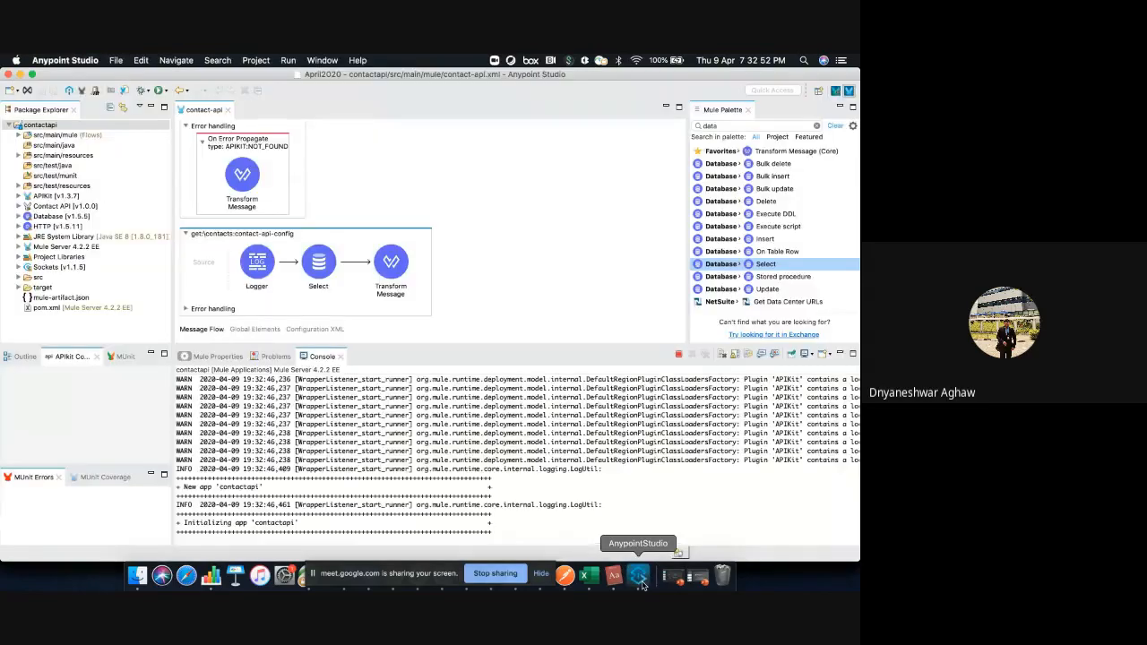
pyautogui.click(254, 331)
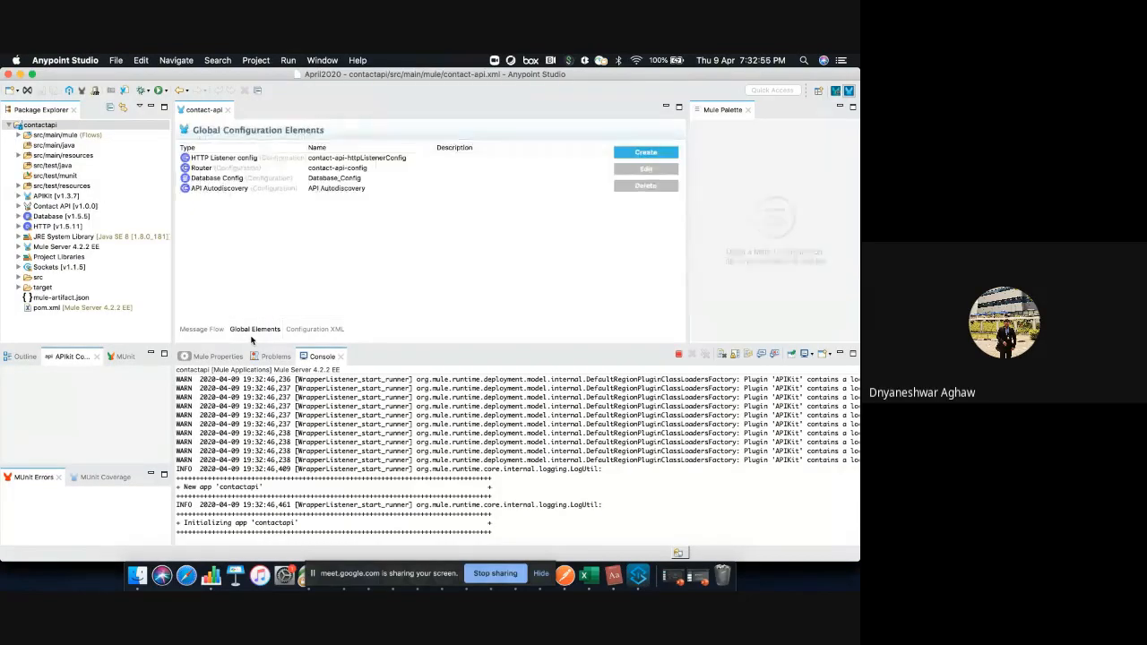
pyautogui.click(203, 329)
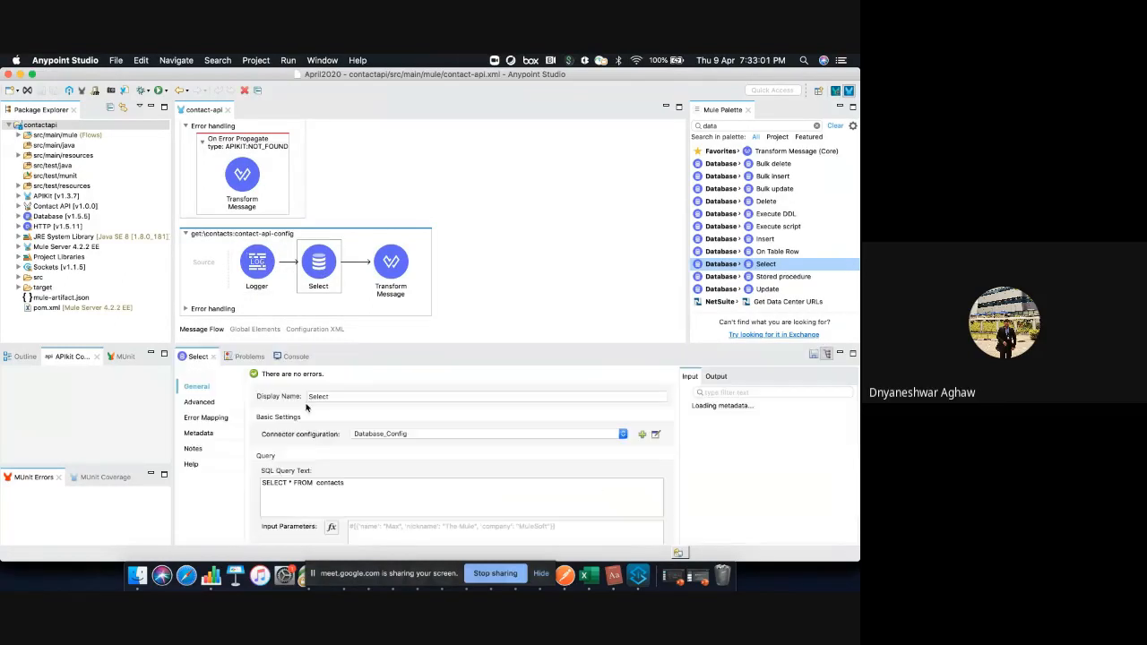
pyautogui.click(253, 260)
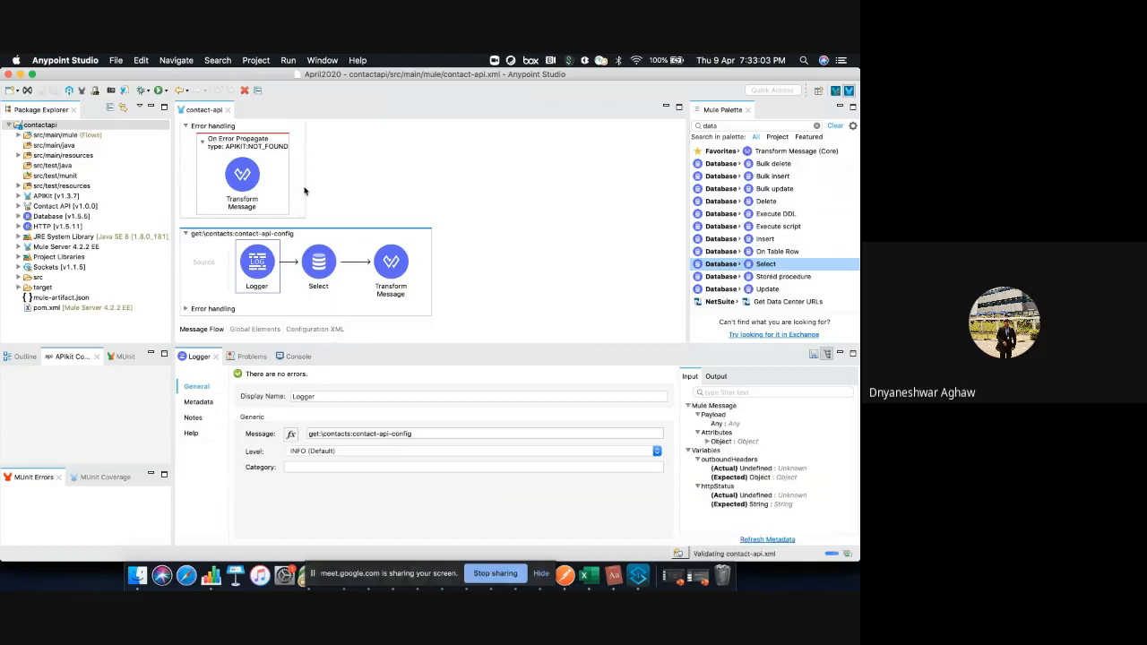
pyautogui.scroll(10, 306, 188)
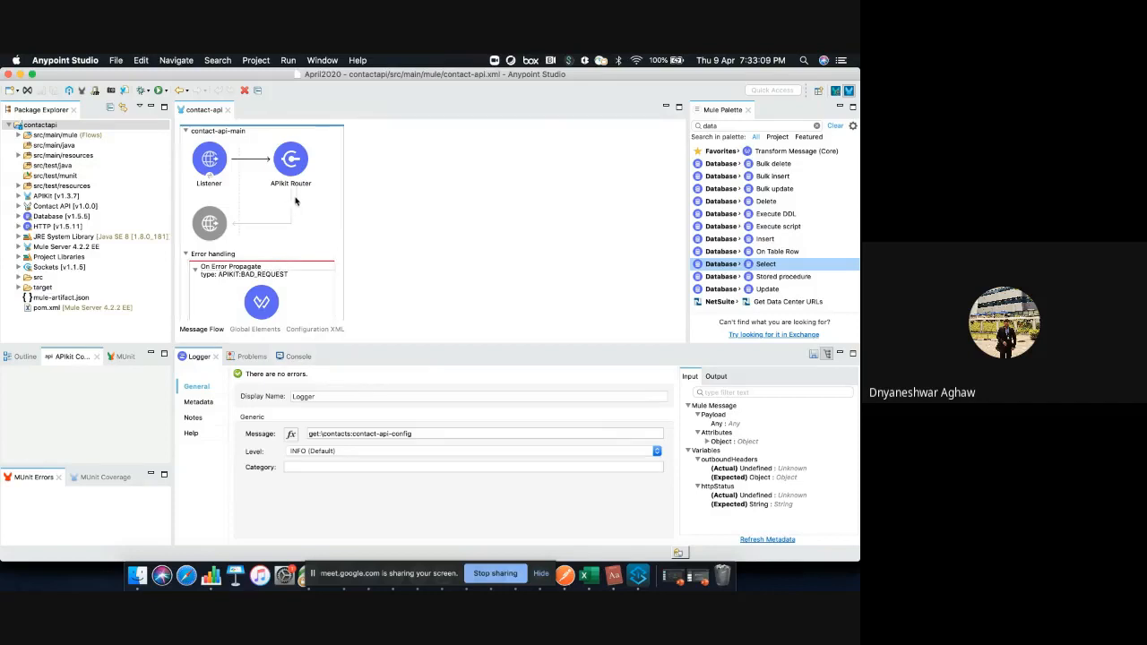
# Check the contacts request in Postman, and return to Anypoint Studio to view the startup log in the console
pyautogui.click(565, 578)
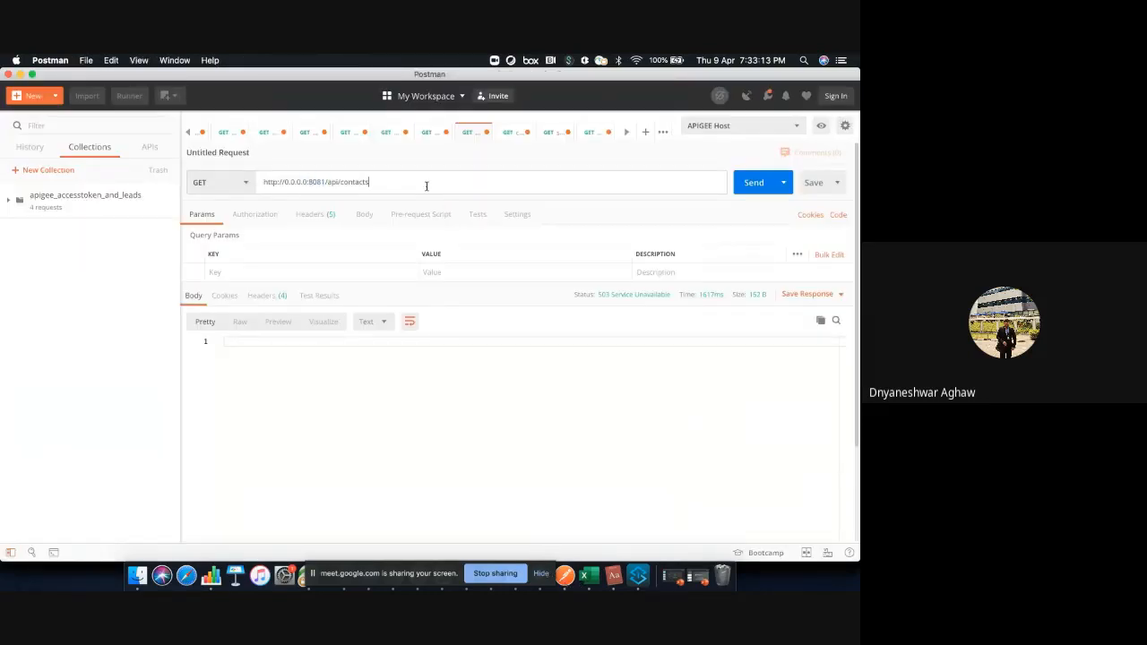
pyautogui.click(639, 576)
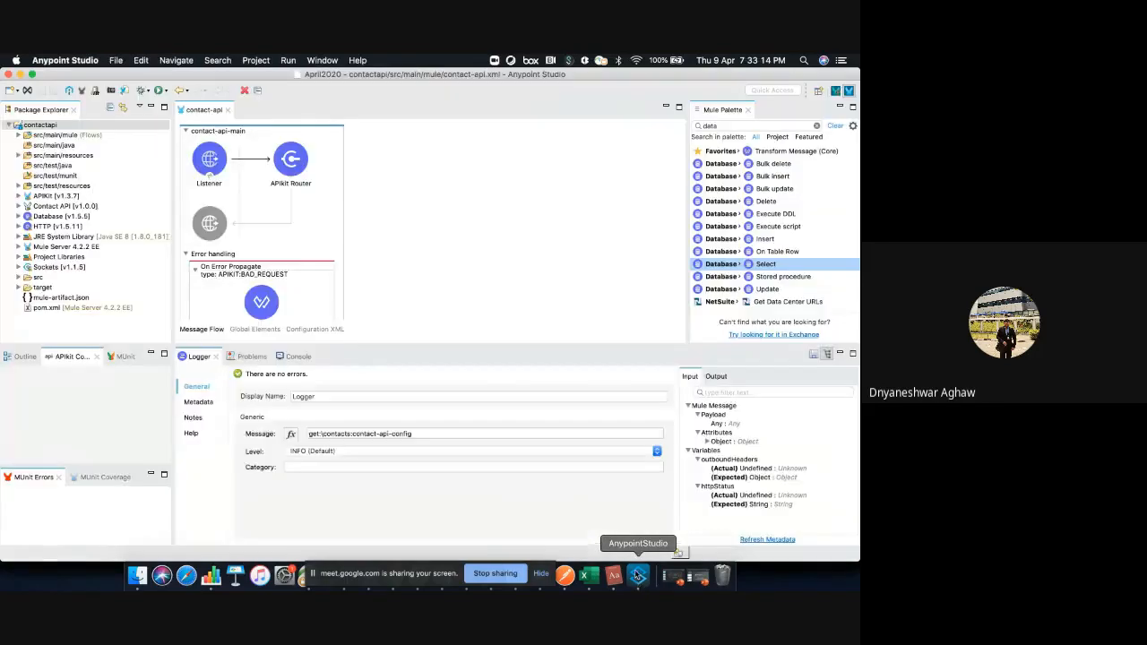
pyautogui.rightClick(407, 206)
pyautogui.click(334, 361)
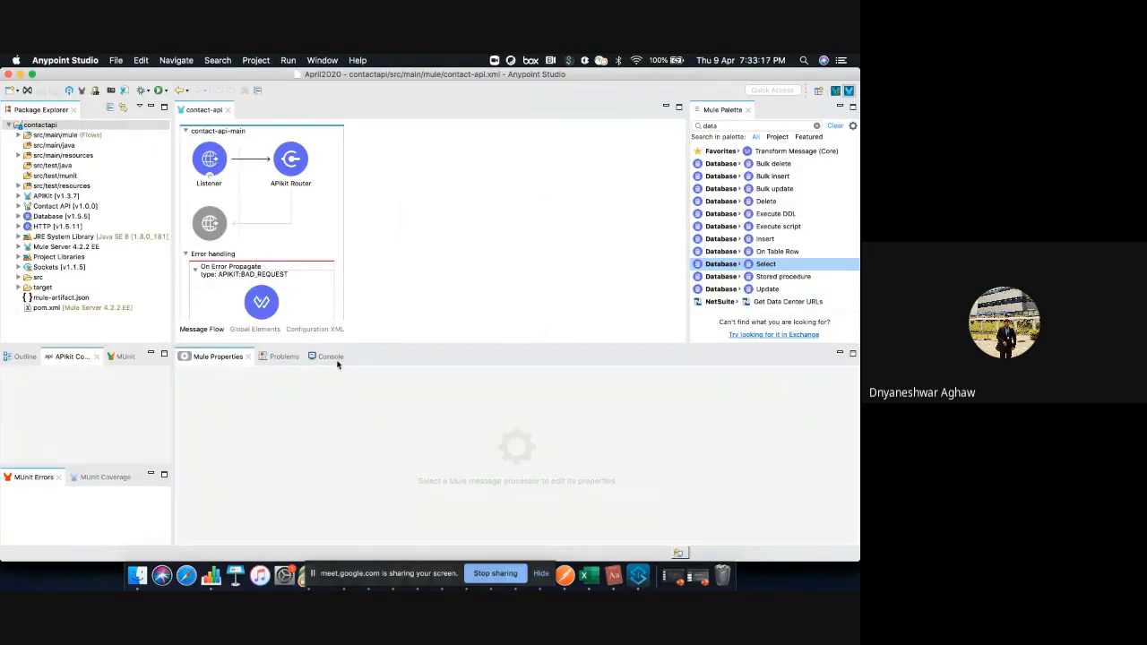
pyautogui.click(336, 361)
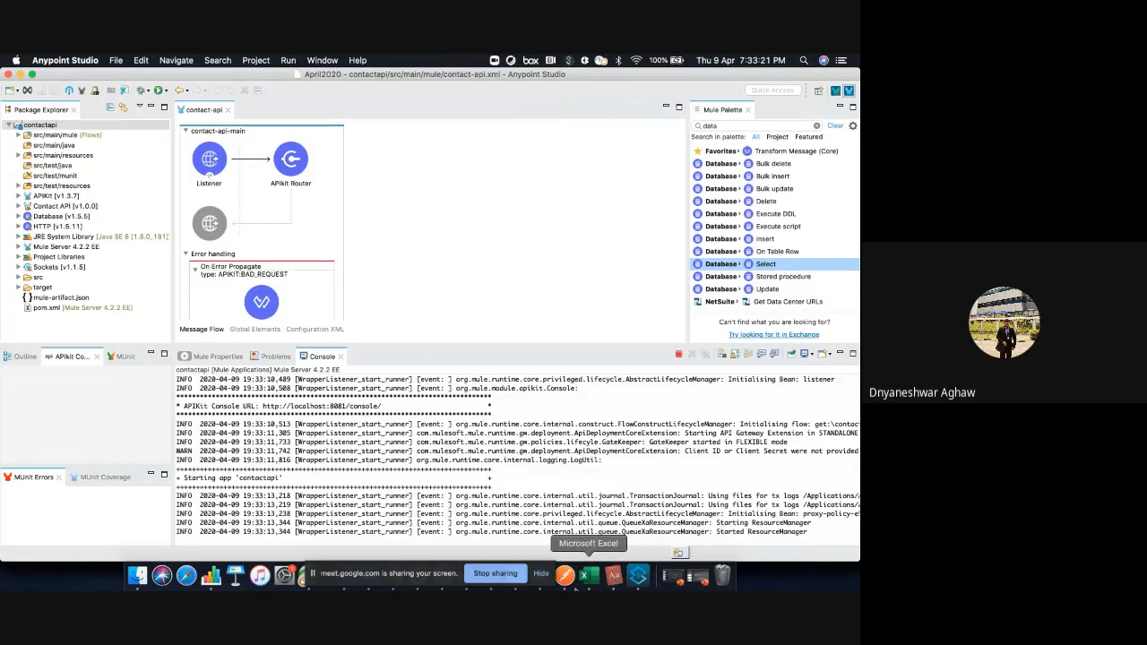
pyautogui.click(564, 575)
pyautogui.click(752, 182)
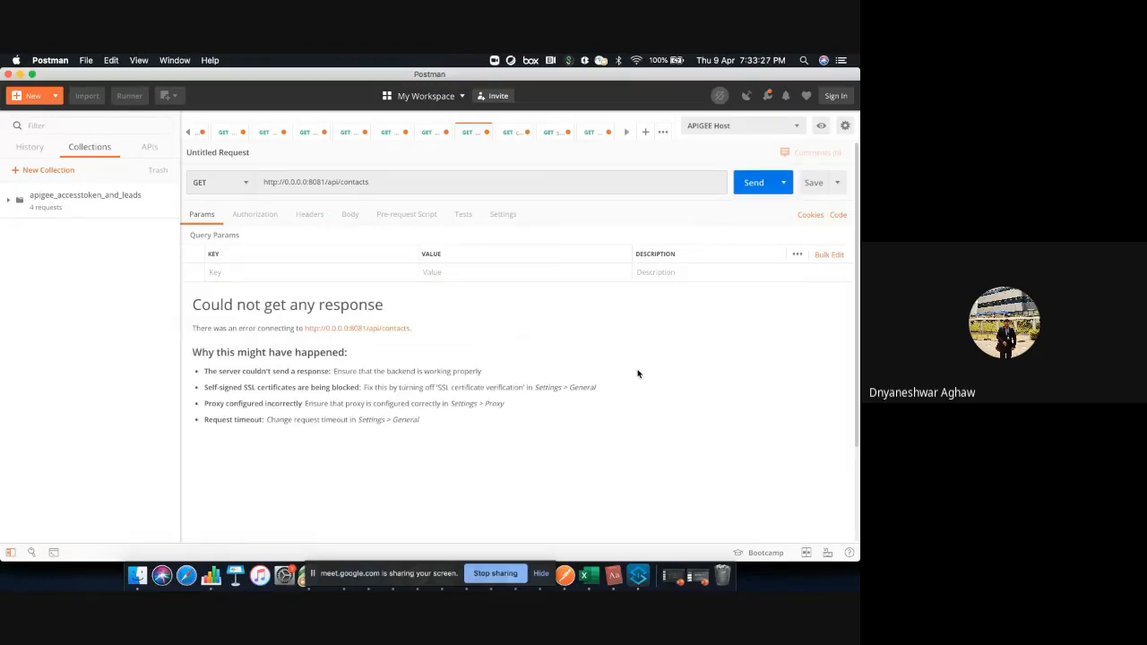
pyautogui.click(641, 578)
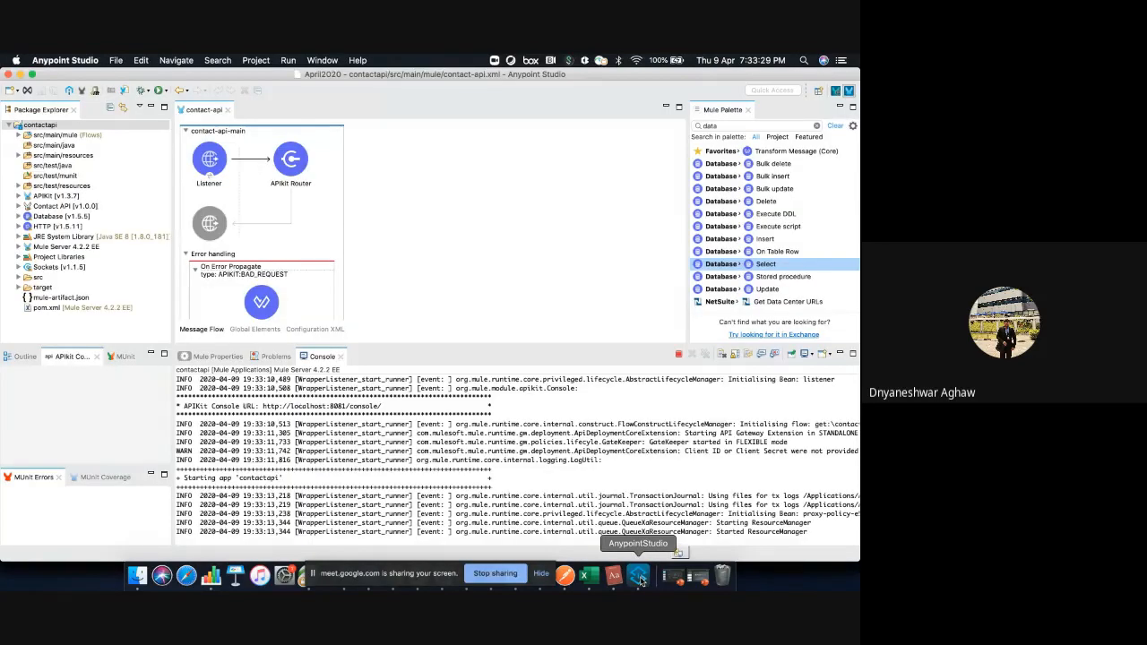
pyautogui.click(564, 574)
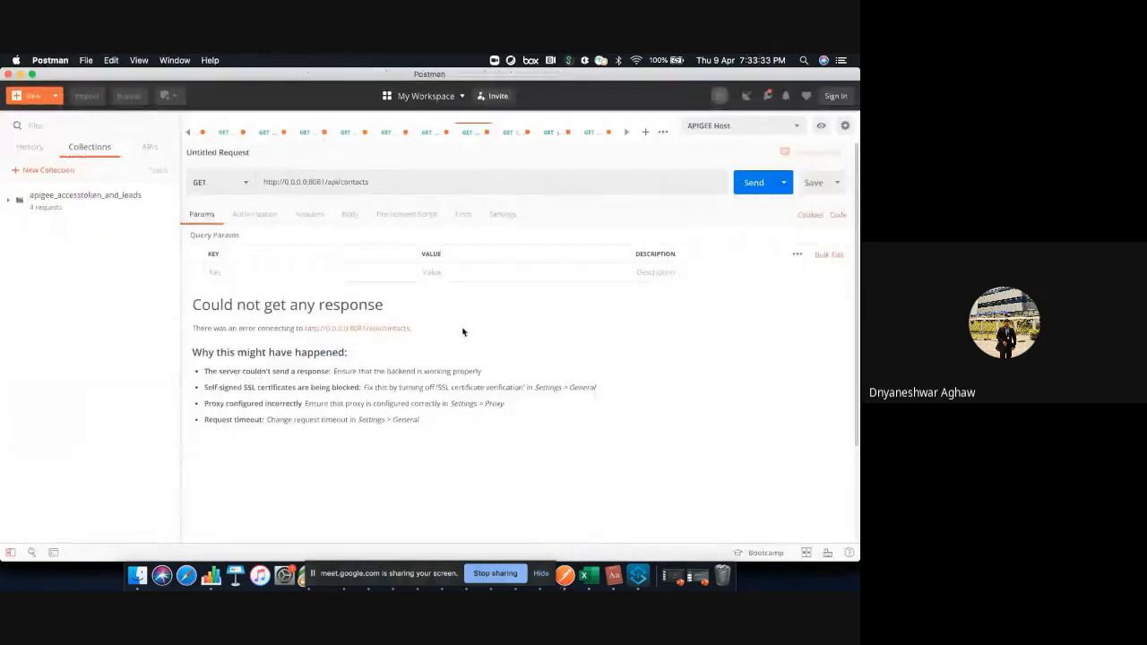
# Switch to Anypoint Studio and examine the contactapi deployment status in the console, highlighting the end of the status table
pyautogui.click(637, 572)
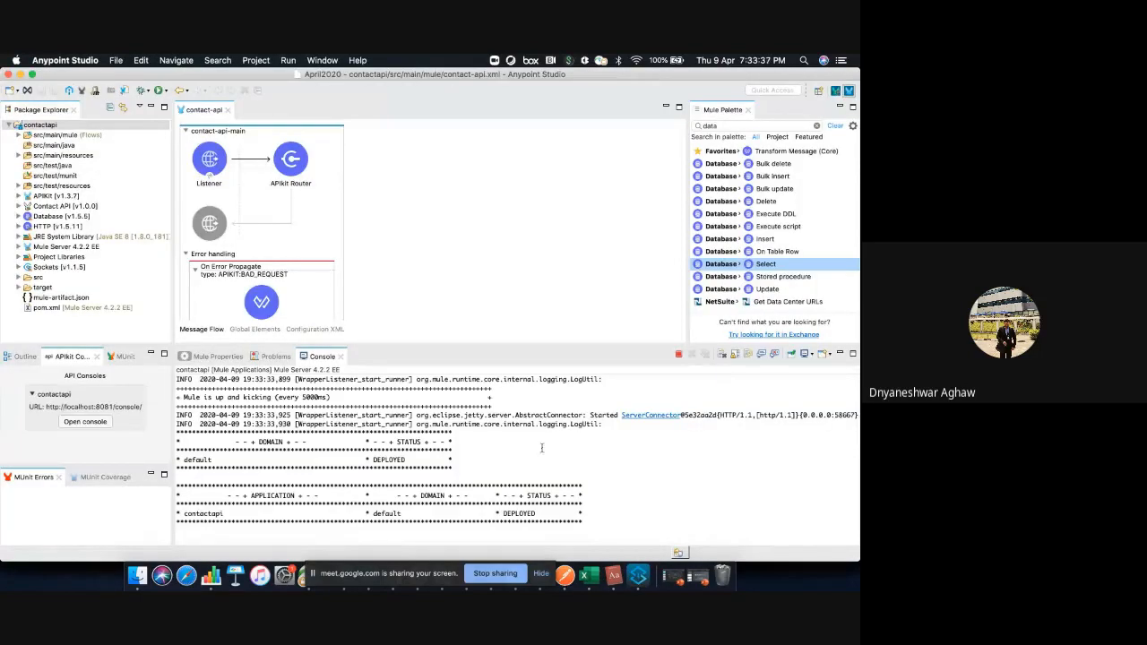
pyautogui.tripleClick(511, 521)
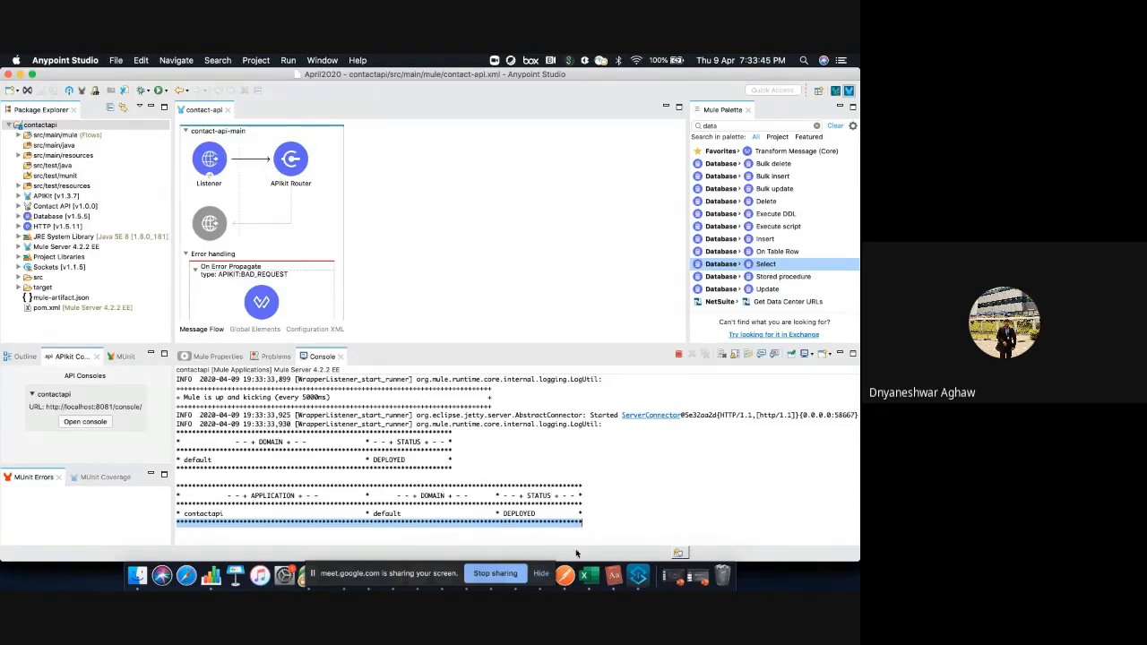
pyautogui.rightClick(482, 194)
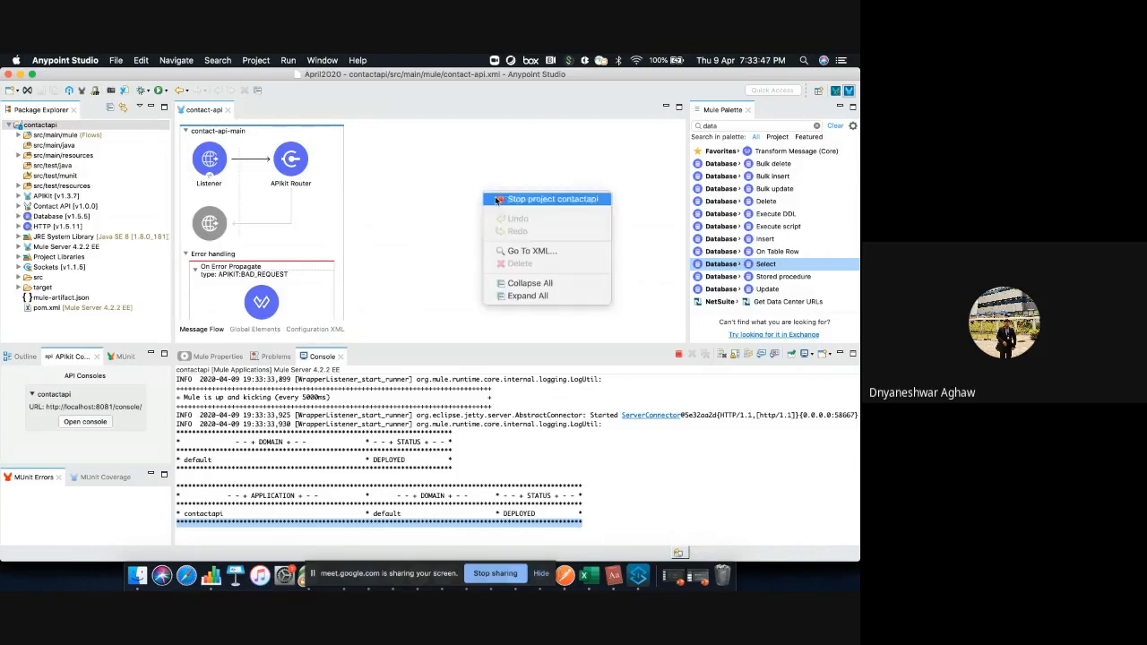
pyautogui.click(364, 230)
pyautogui.click(209, 356)
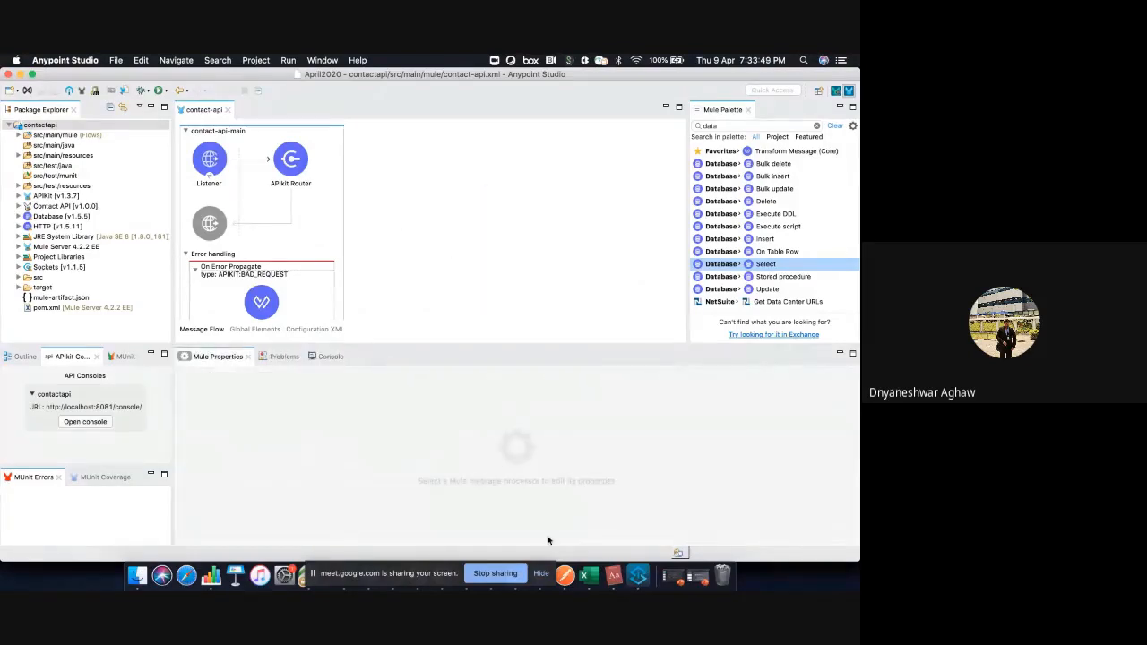
# Check the contacts request in Postman, and return to Anypoint Studio to test the connection of the contact-api-httpListenerConfig global element
pyautogui.click(566, 575)
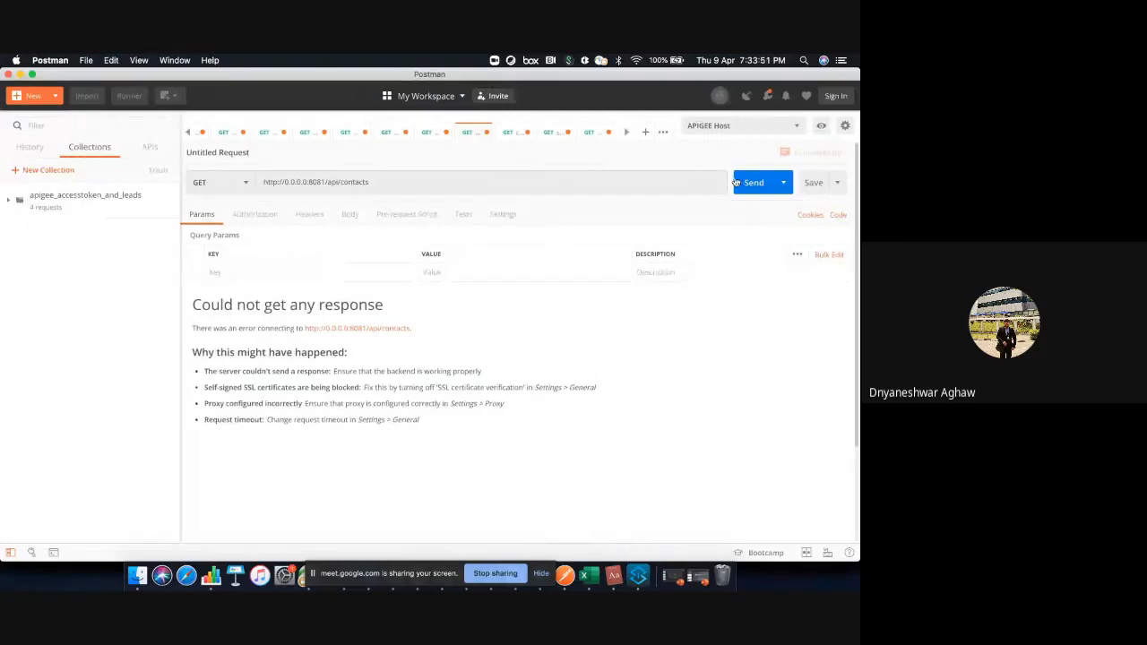
pyautogui.click(638, 575)
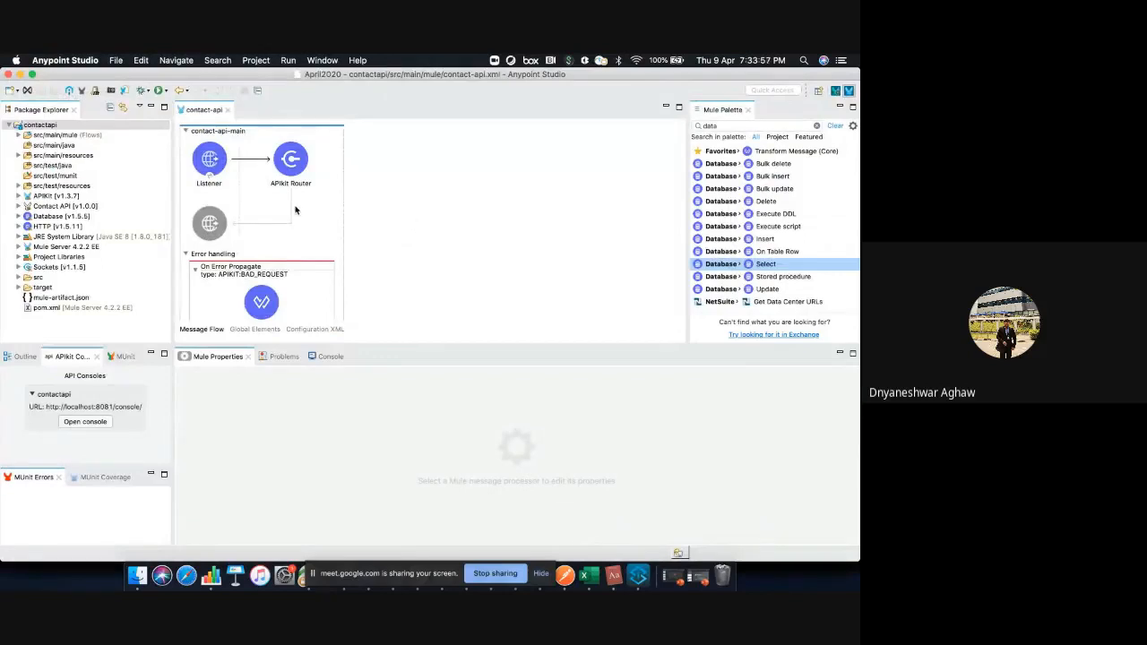
pyautogui.rightClick(389, 246)
pyautogui.click(248, 329)
pyautogui.click(251, 329)
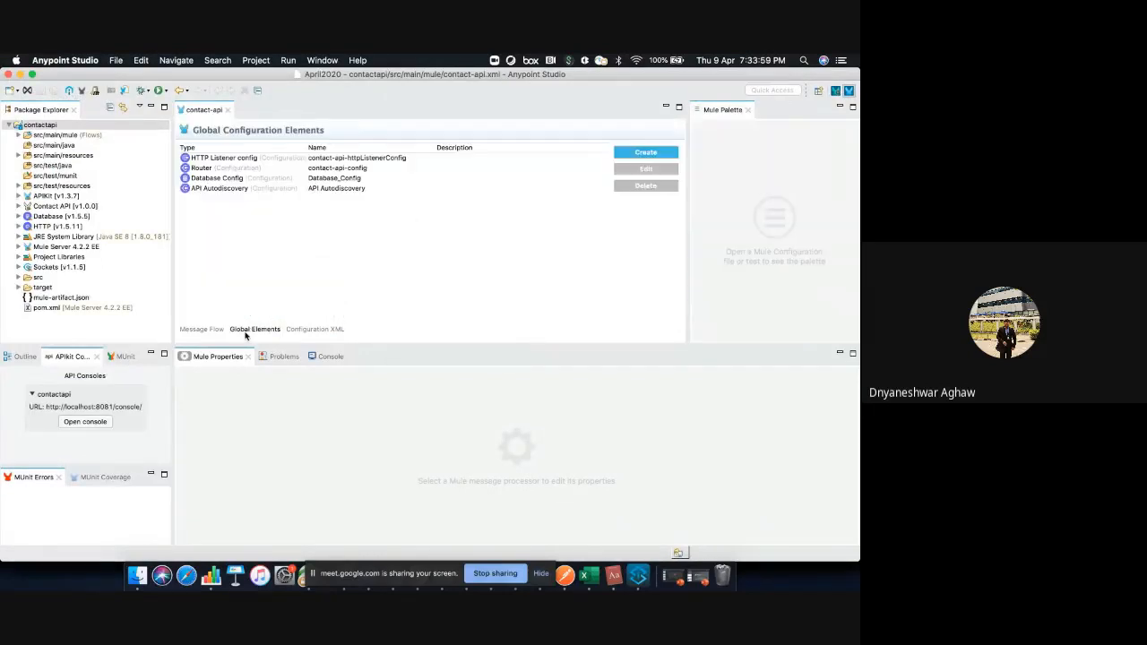
pyautogui.doubleClick(327, 158)
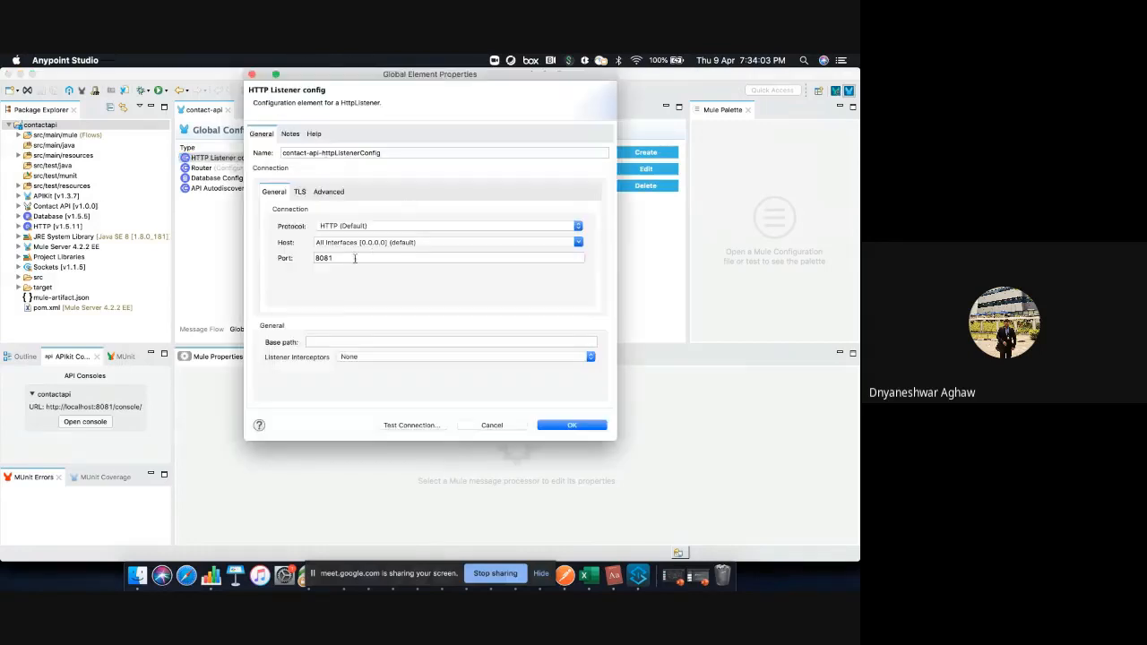
pyautogui.click(413, 426)
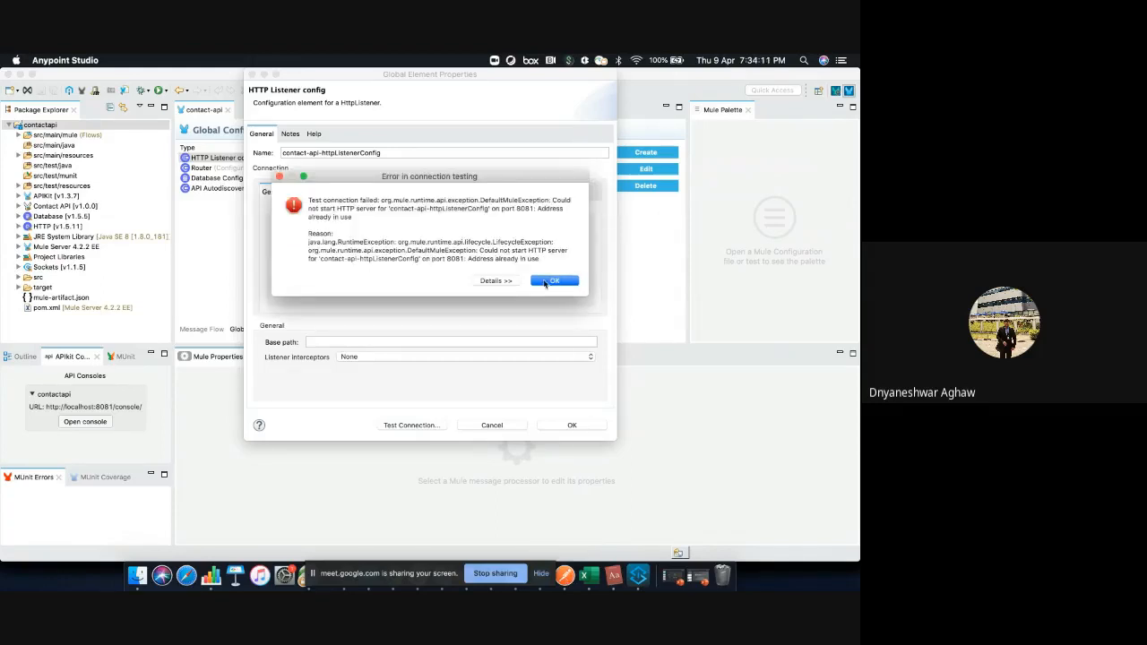
pyautogui.press('Return')
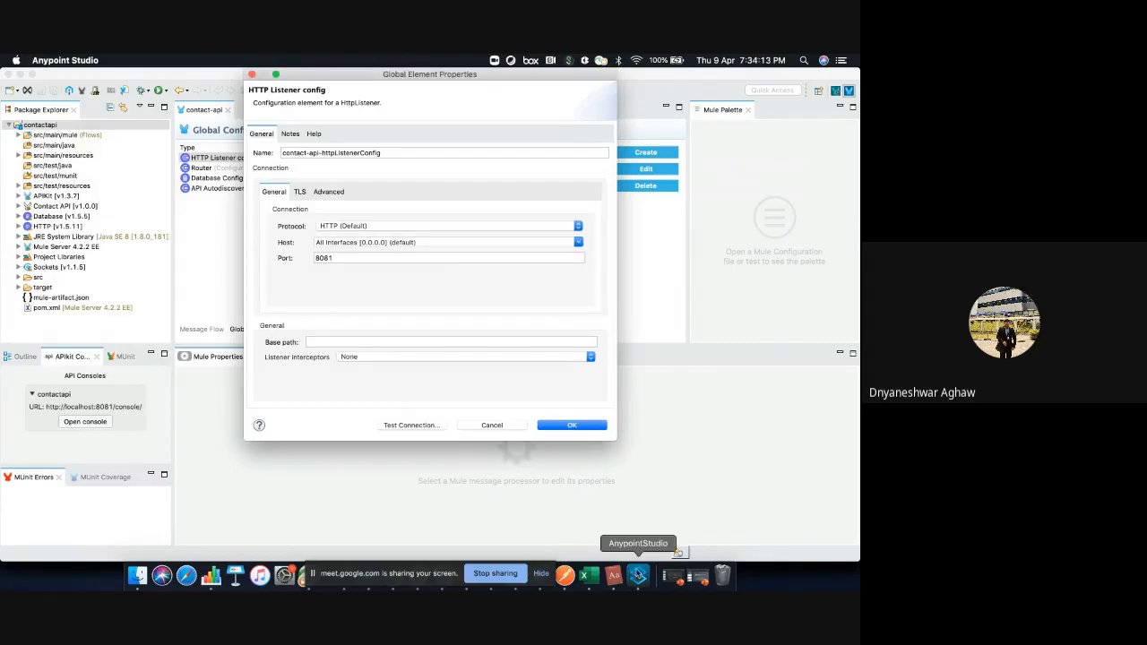
pyautogui.click(565, 575)
pyautogui.click(323, 183)
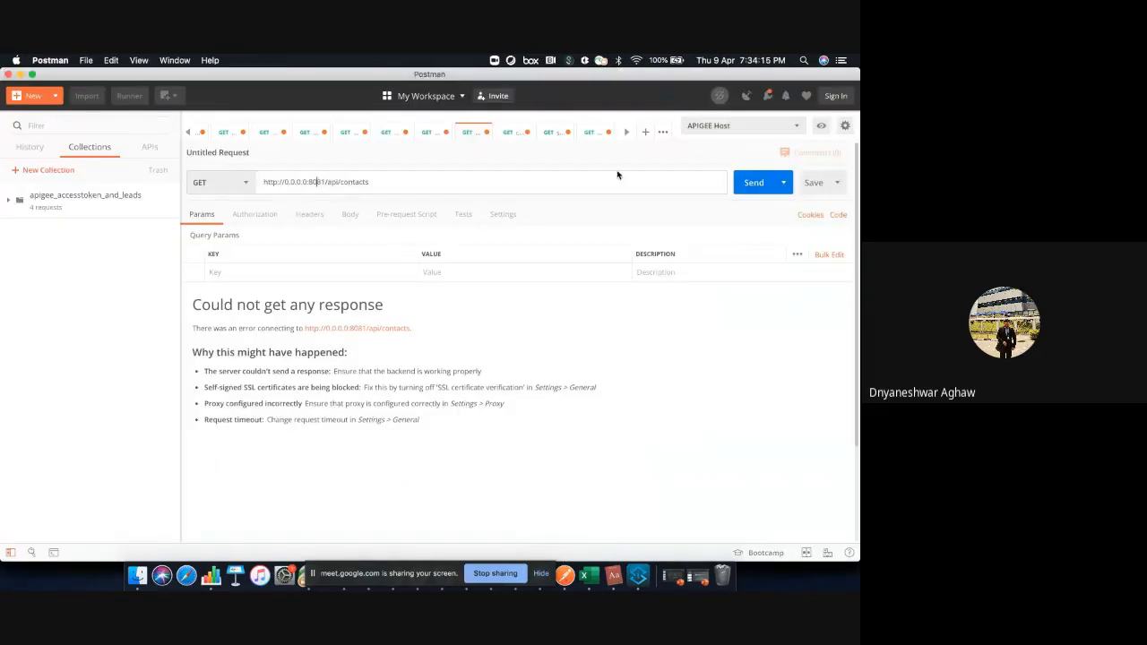
pyautogui.click(749, 184)
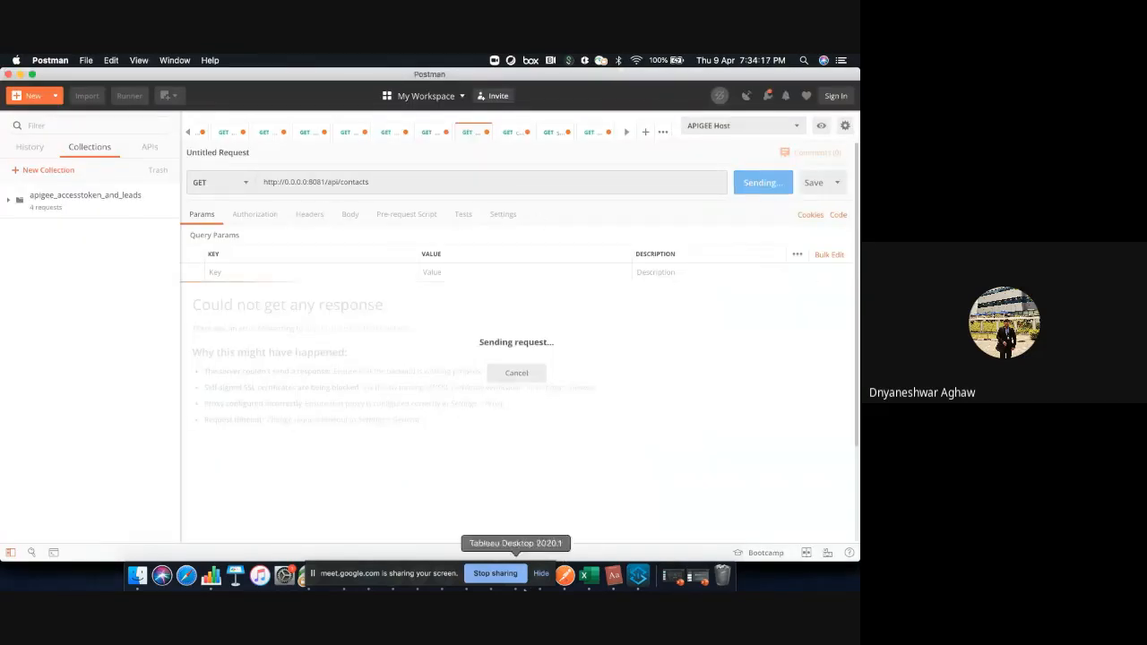
# Switch to Anypoint Studio and set the port of the HTTP Listener config to 8084, running a connection test on it
pyautogui.click(629, 574)
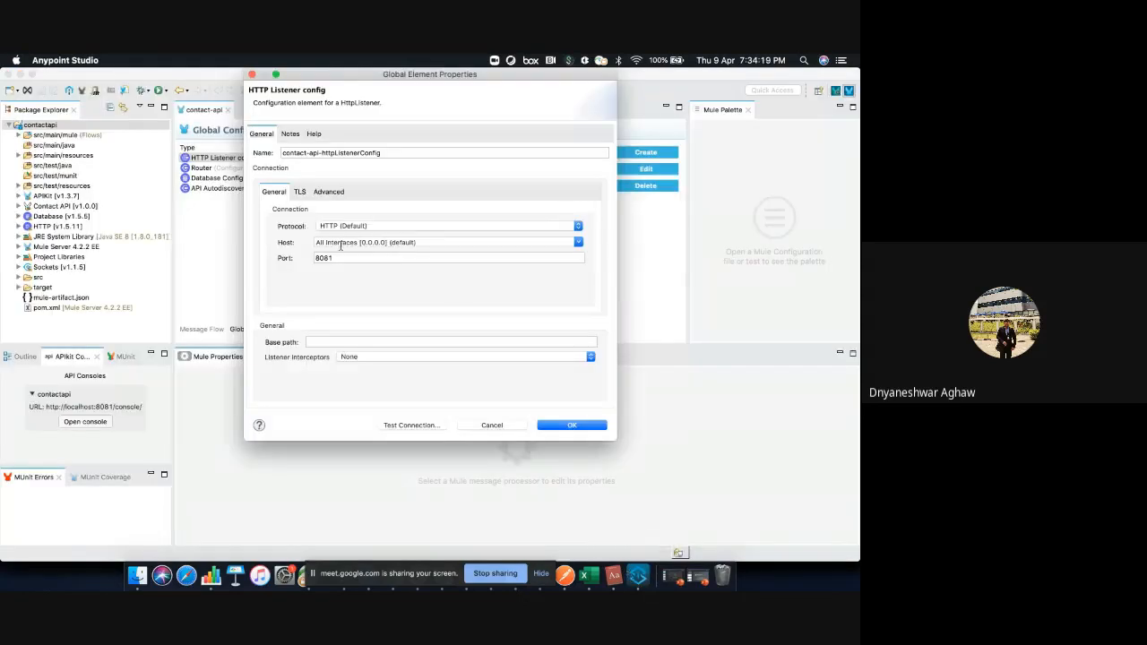
pyautogui.click(339, 257)
pyautogui.click(411, 425)
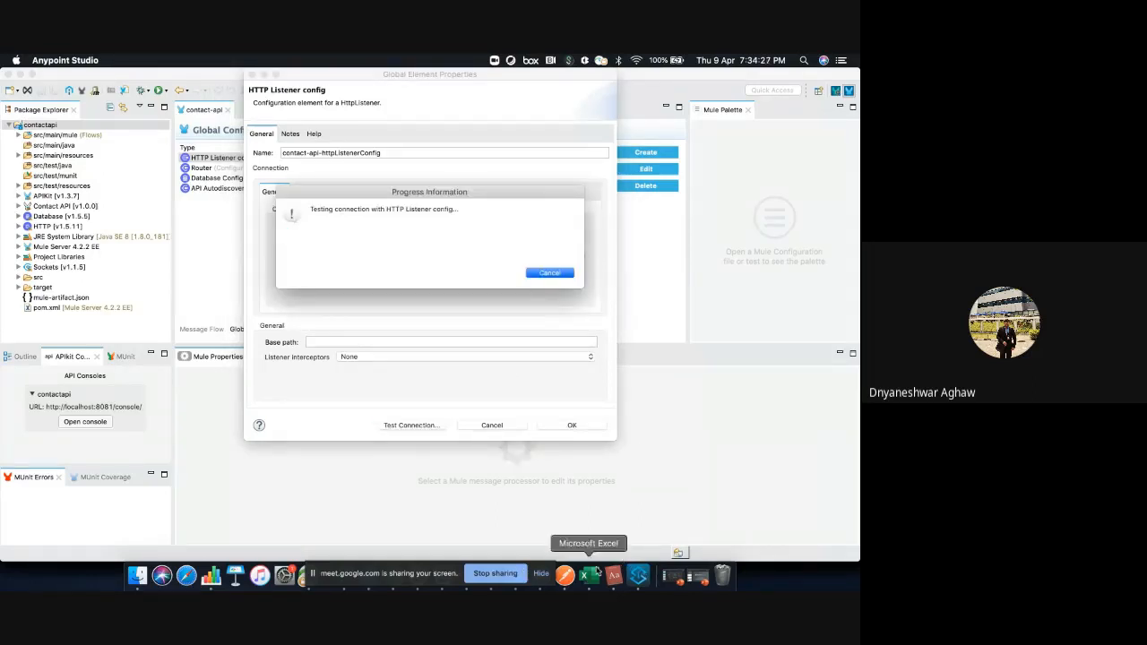
pyautogui.click(555, 268)
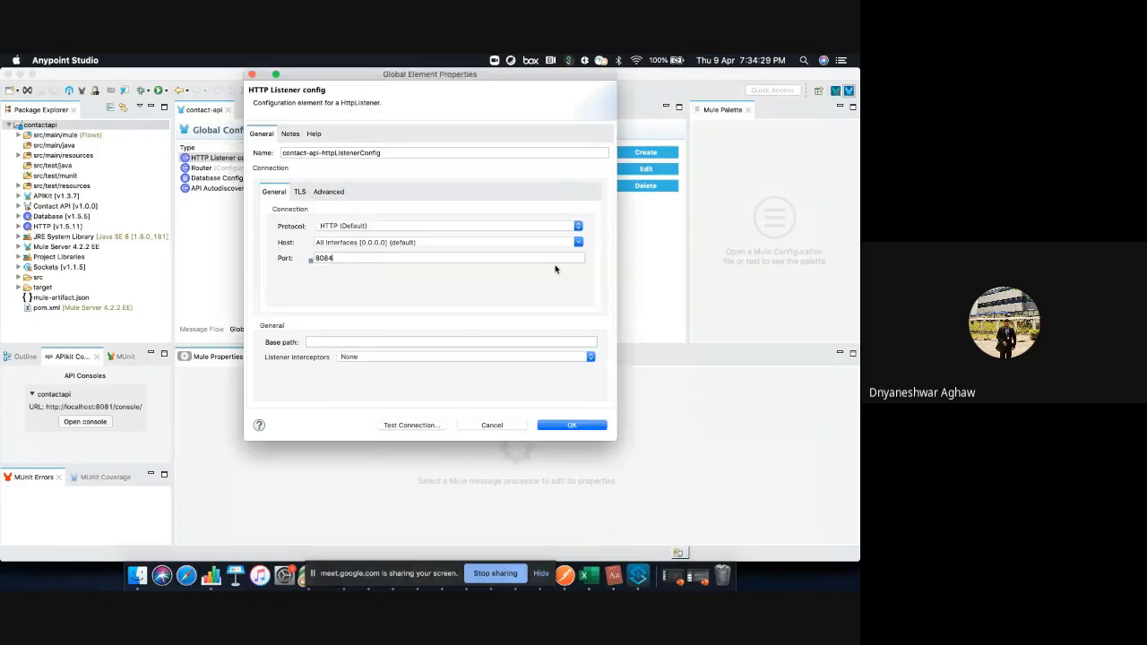
pyautogui.click(570, 425)
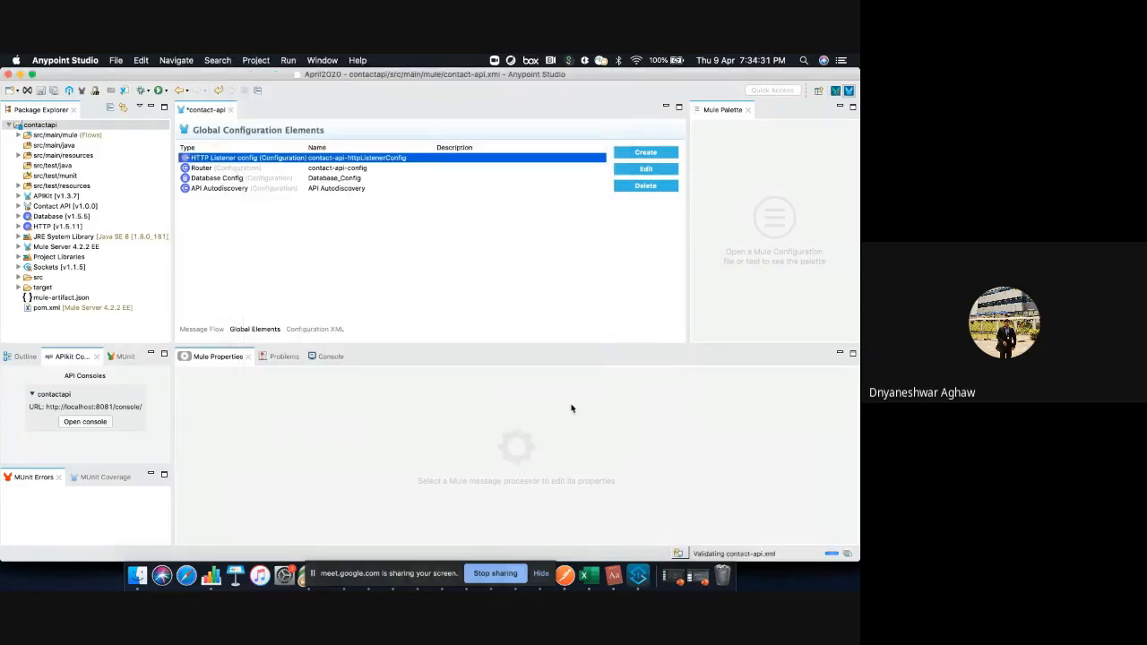
pyautogui.rightClick(555, 310)
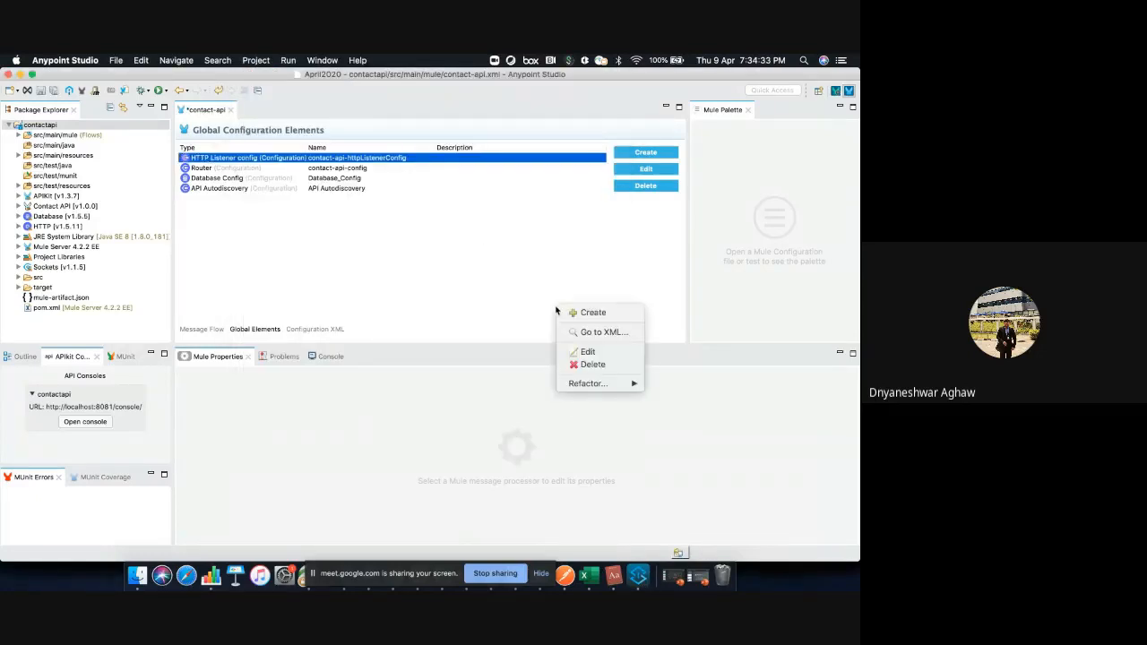
pyautogui.click(455, 266)
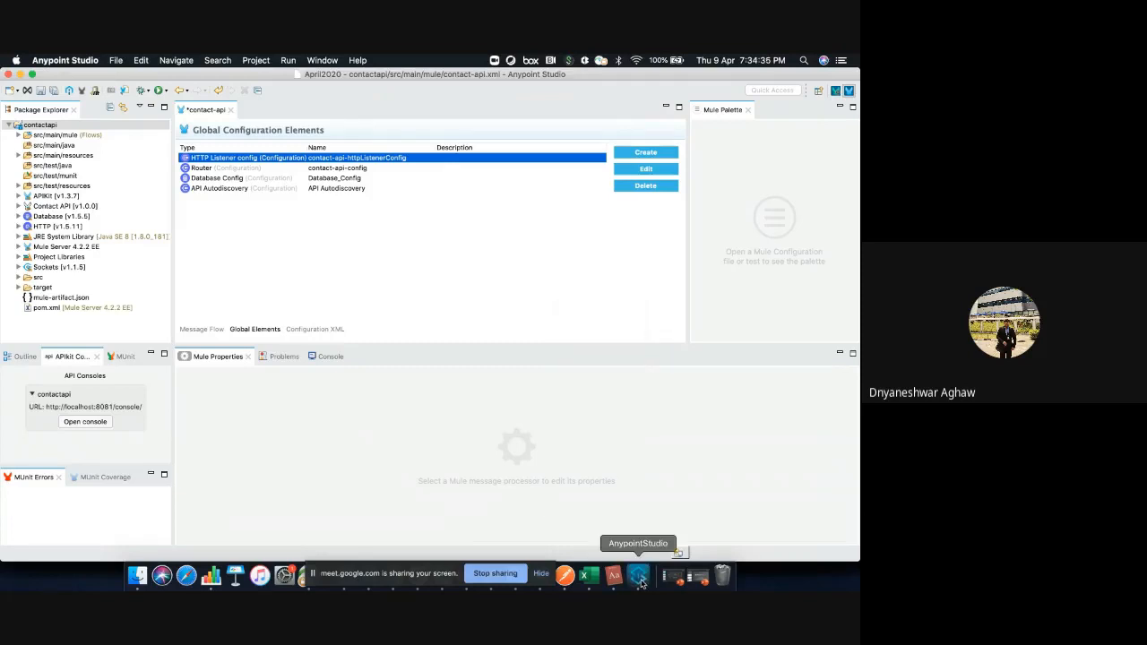
# Switch to Postman, send the contacts GET request on port 8081 again, and examine its response, rechecking the global elements in Anypoint Studio
pyautogui.click(565, 576)
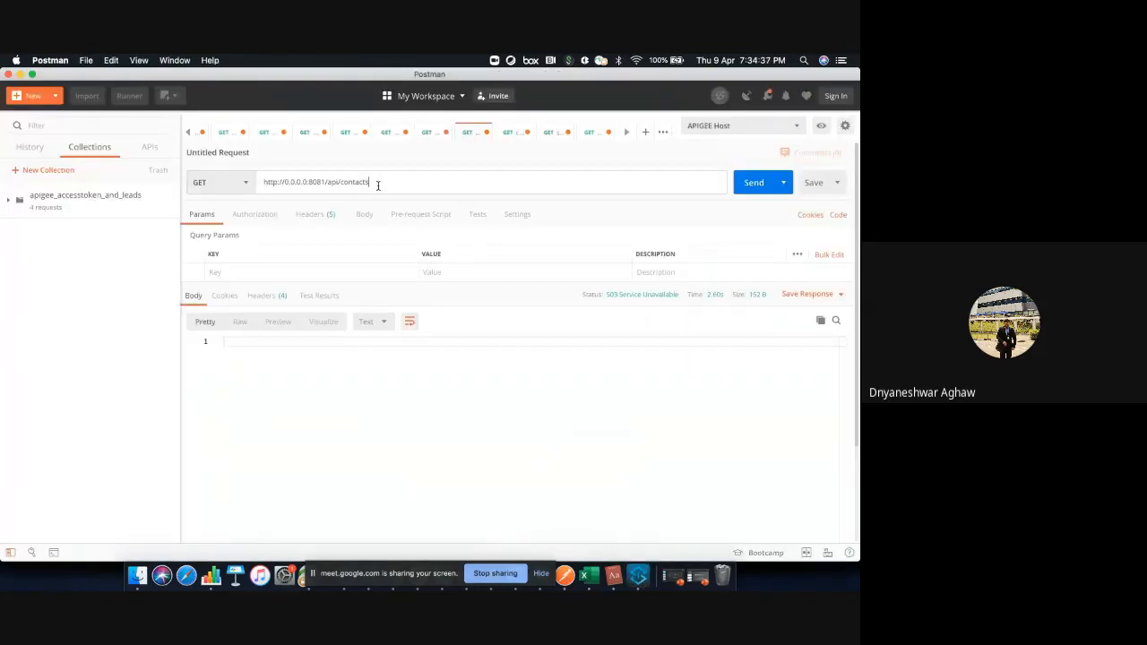
pyautogui.click(744, 183)
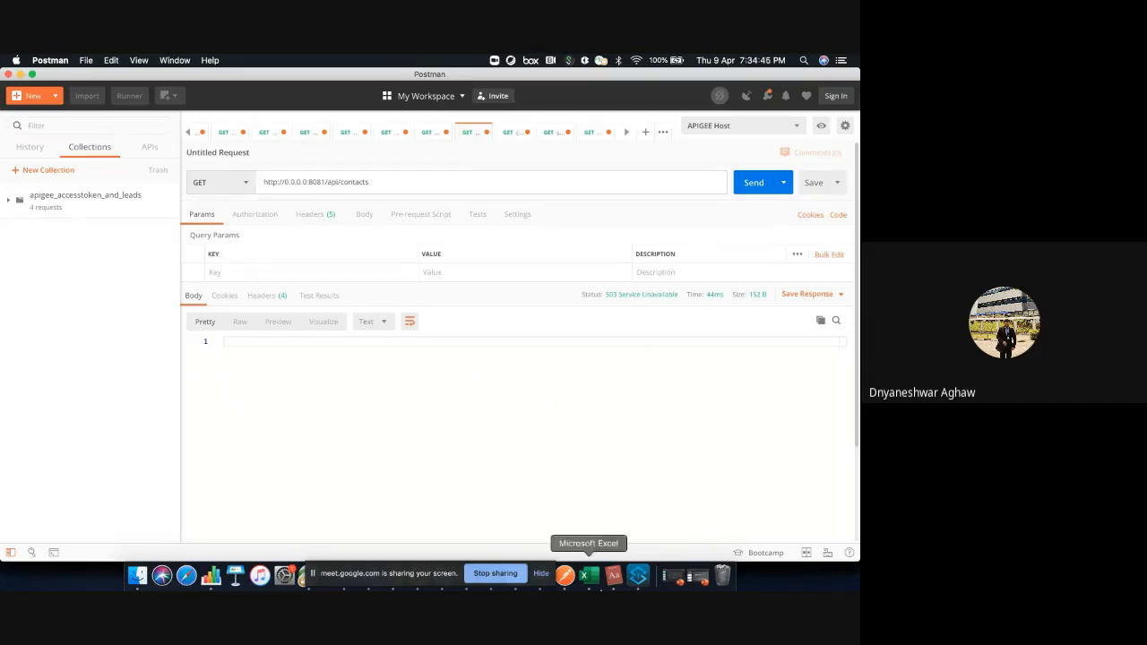
pyautogui.click(639, 575)
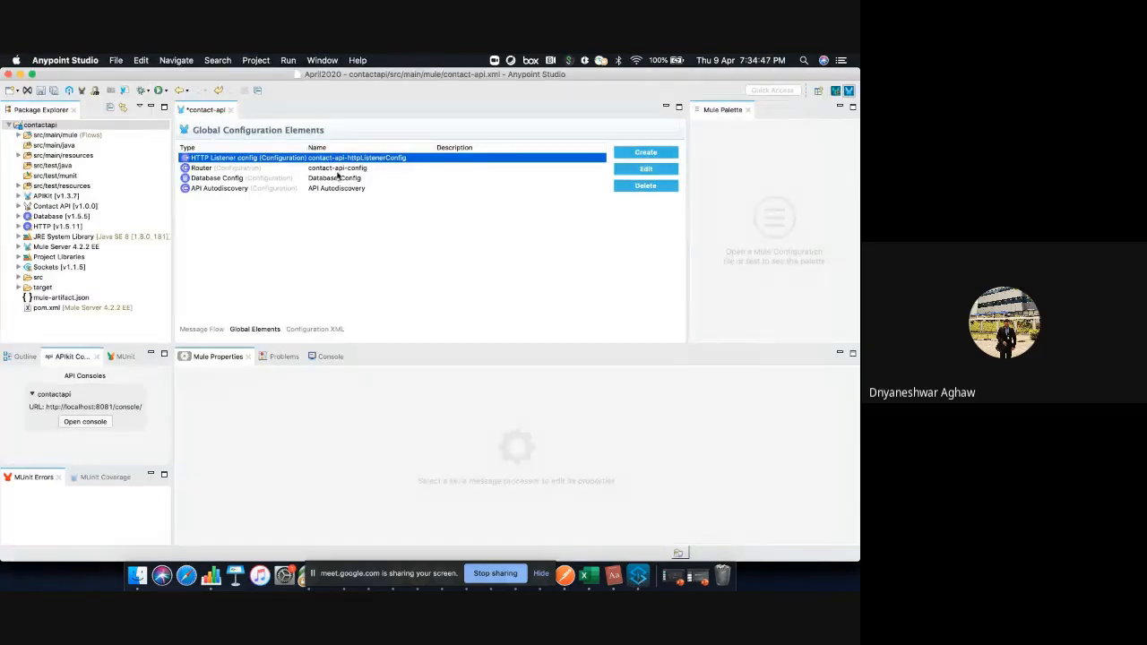
pyautogui.click(269, 331)
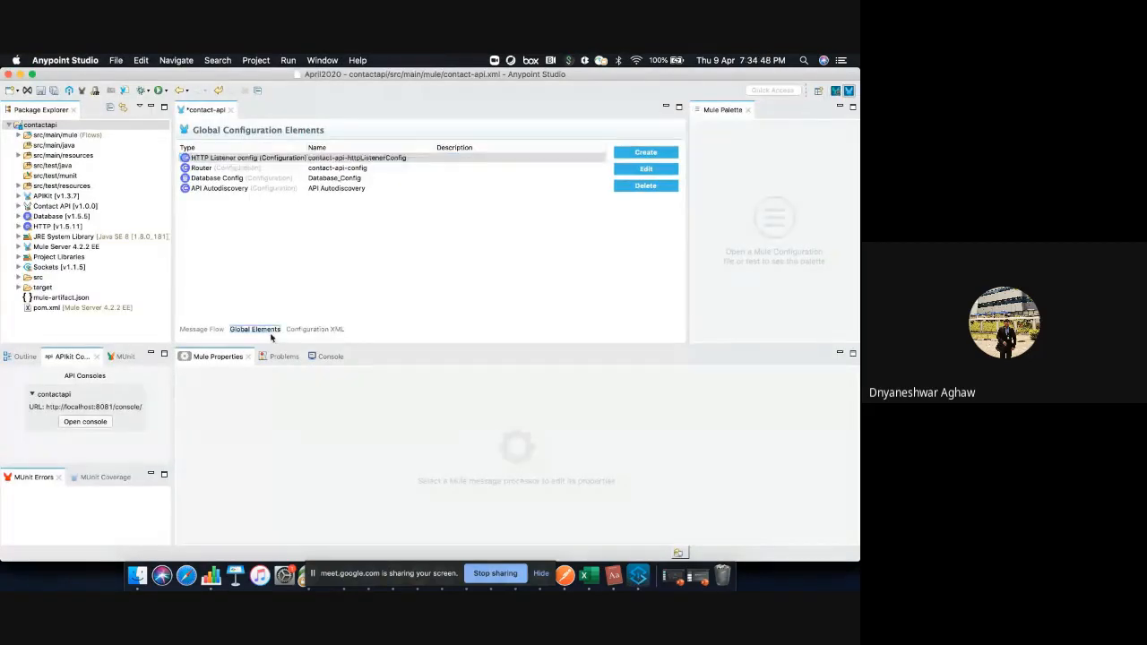
pyautogui.click(571, 578)
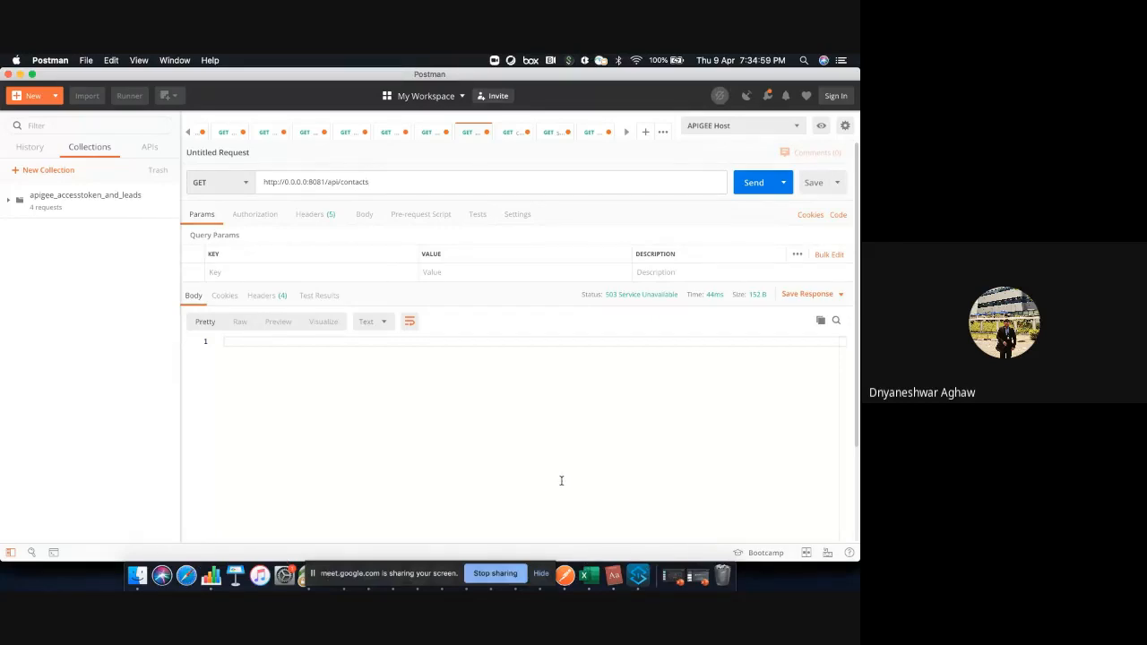
pyautogui.click(480, 399)
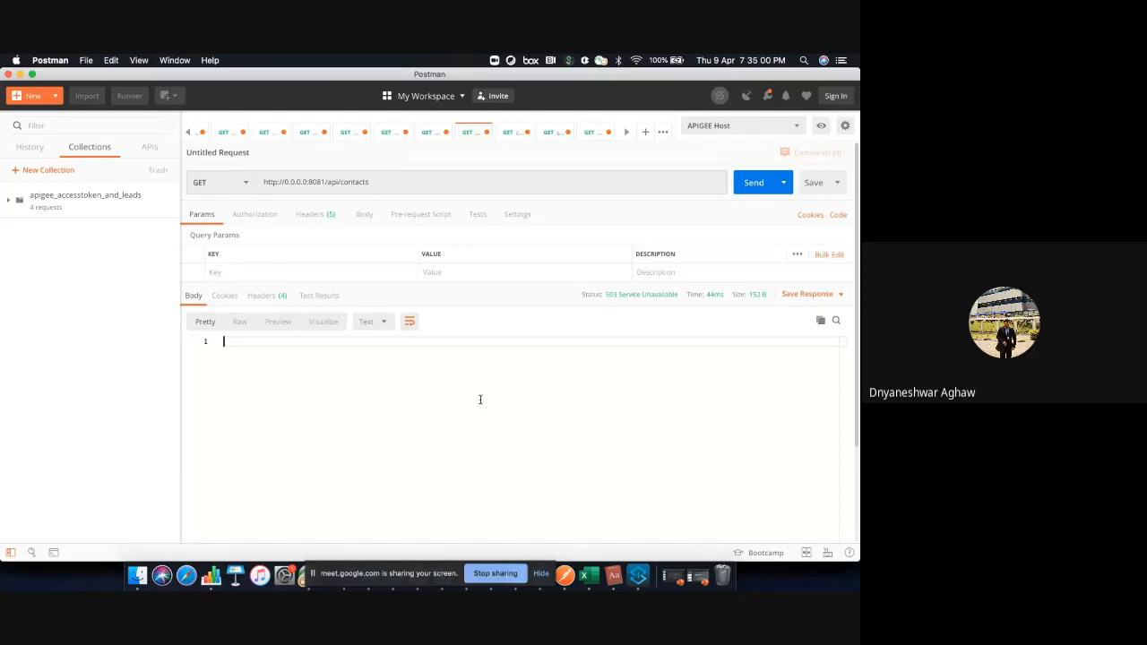
# Switch to Anypoint Studio and view the contact-api-main flow together with the contactapi deployment log in the console
pyautogui.click(639, 578)
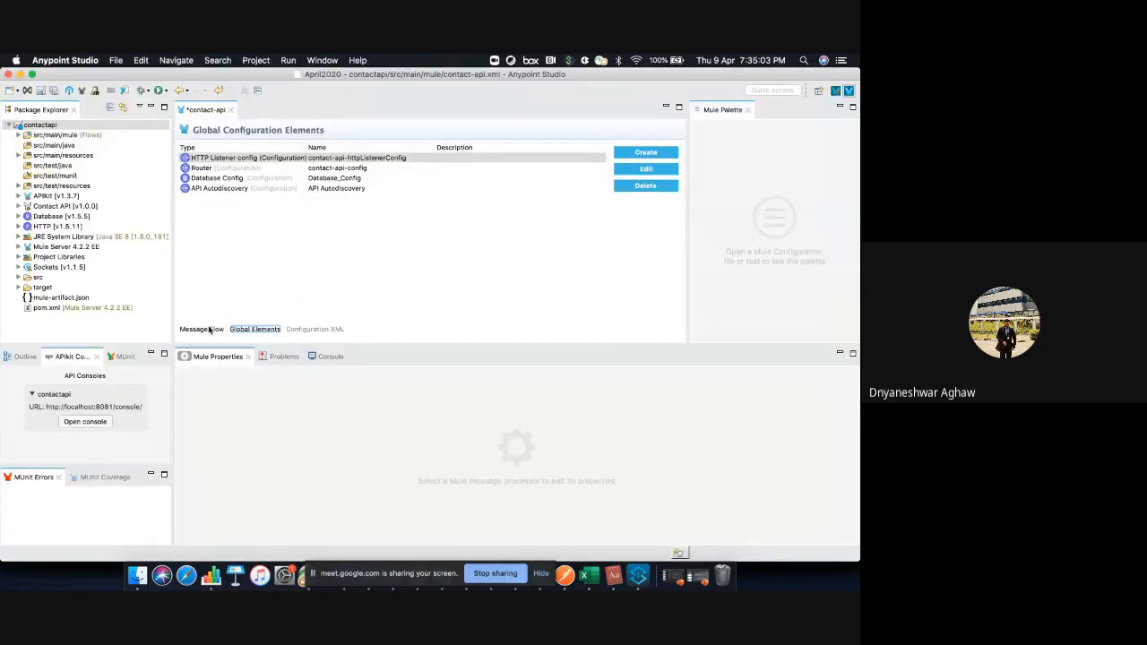
pyautogui.click(210, 330)
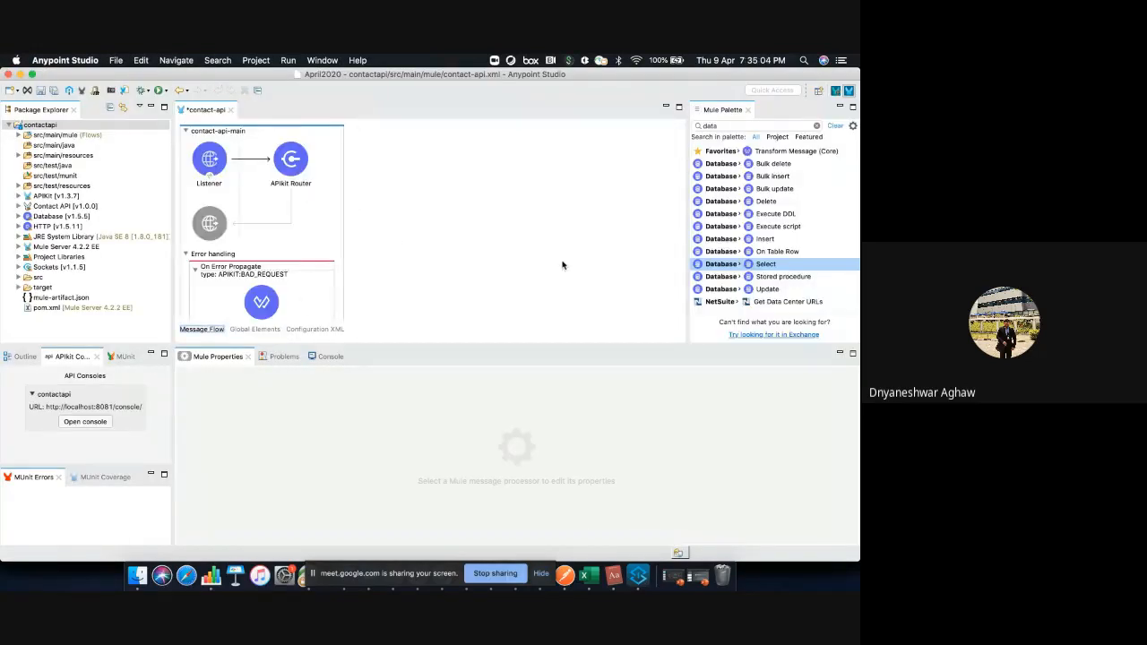
pyautogui.click(324, 356)
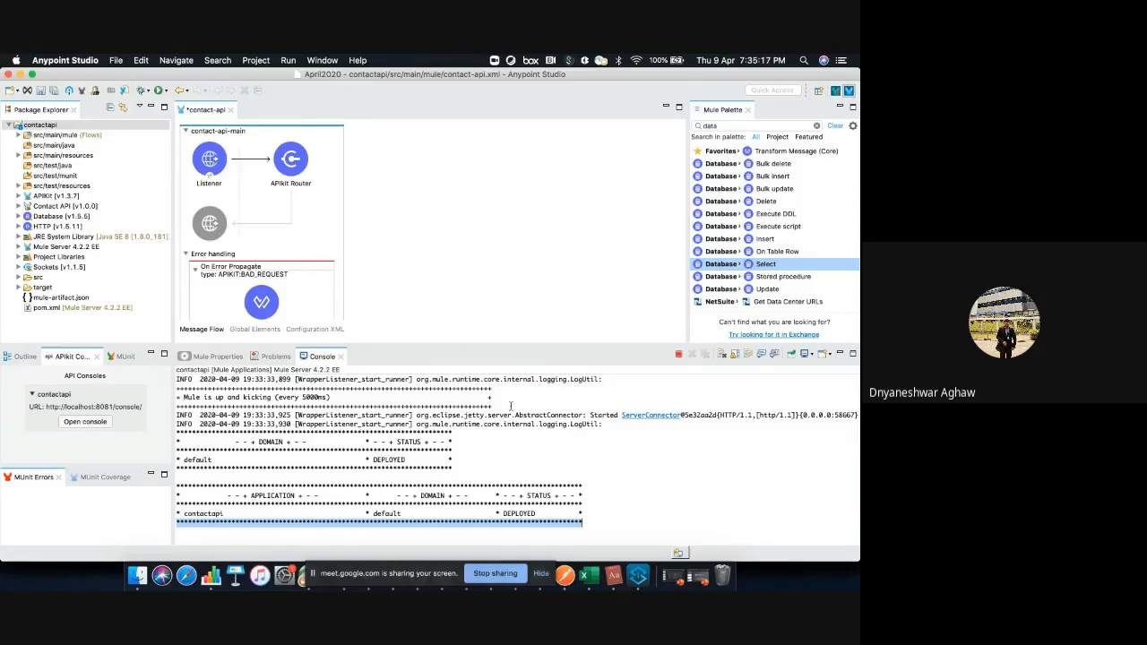
# Switch to Google Chrome
pyautogui.press('F4')
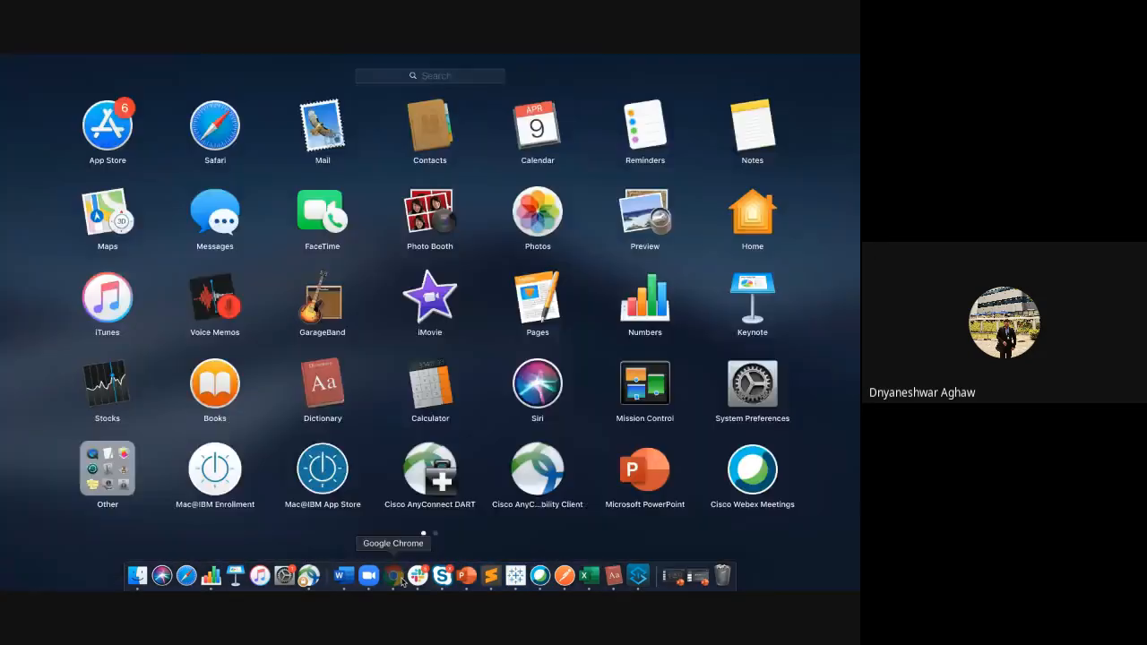
pyautogui.click(393, 577)
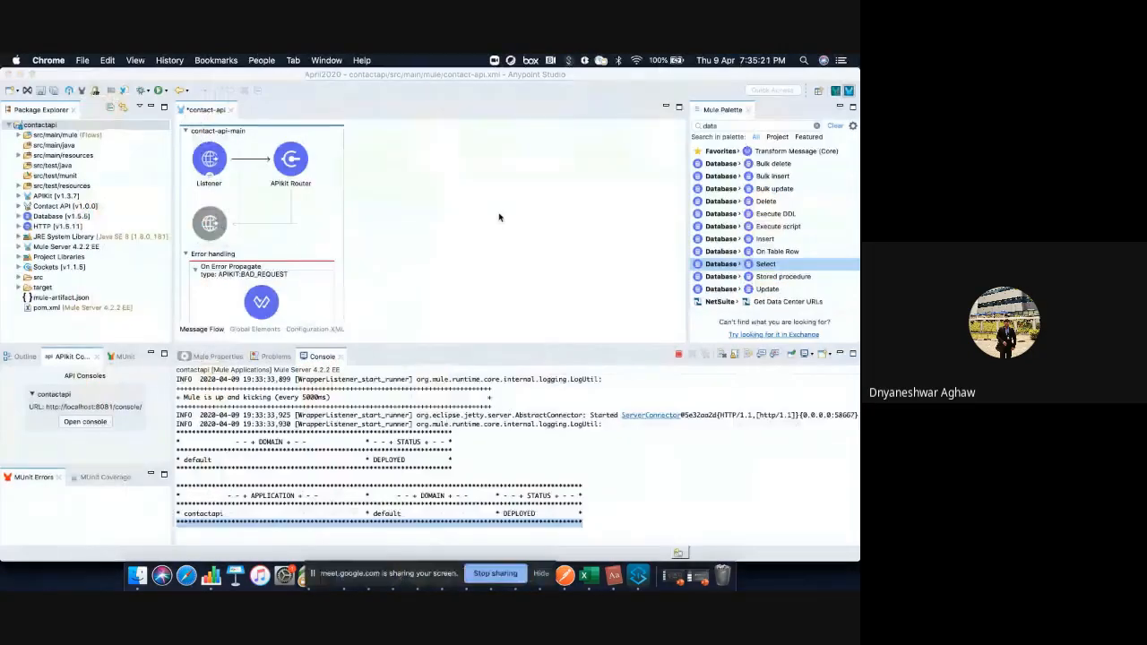
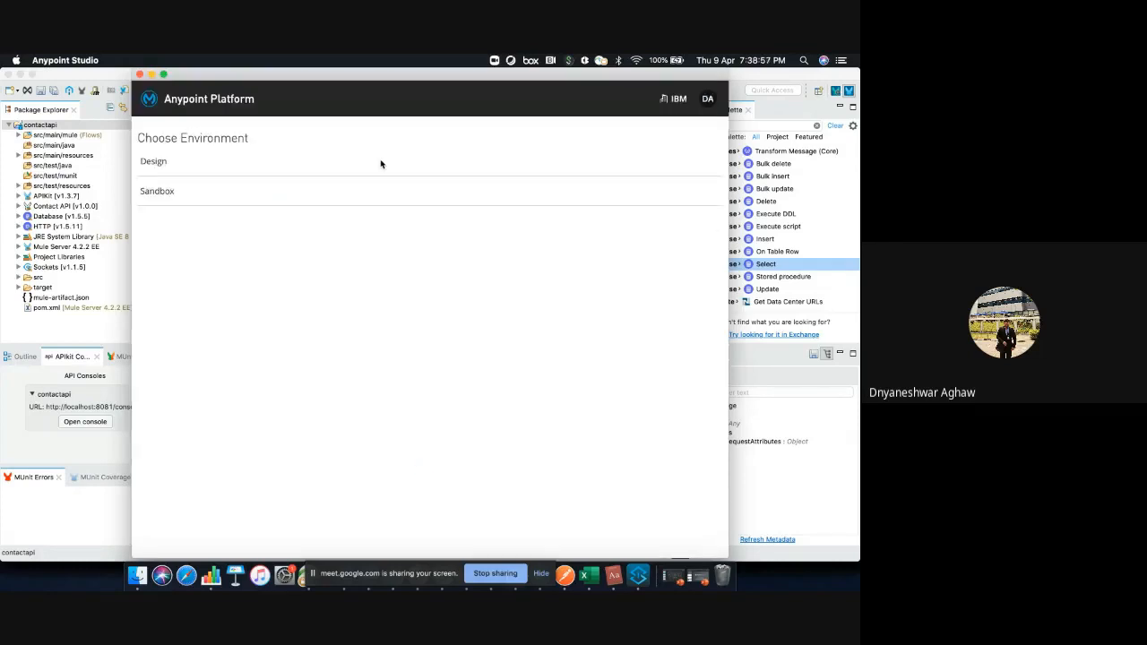
# Choose the Sandbox environment for the CloudHub deployment and try a suffix on the application name, restoring contact-api-deployed-1
pyautogui.click(199, 198)
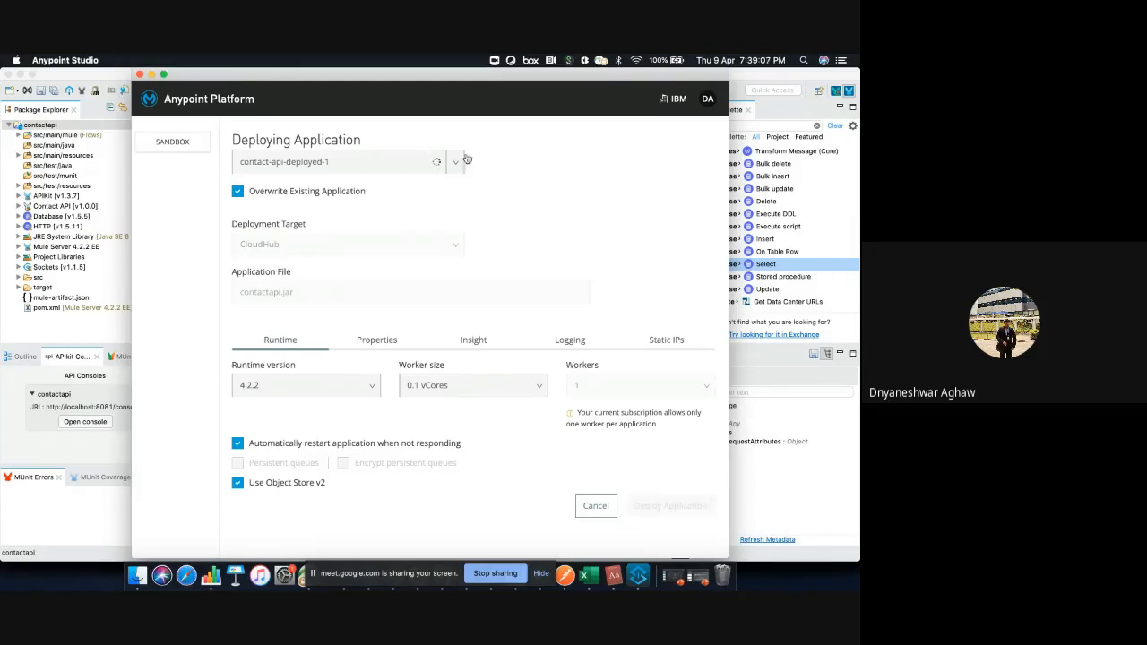
pyautogui.click(347, 167)
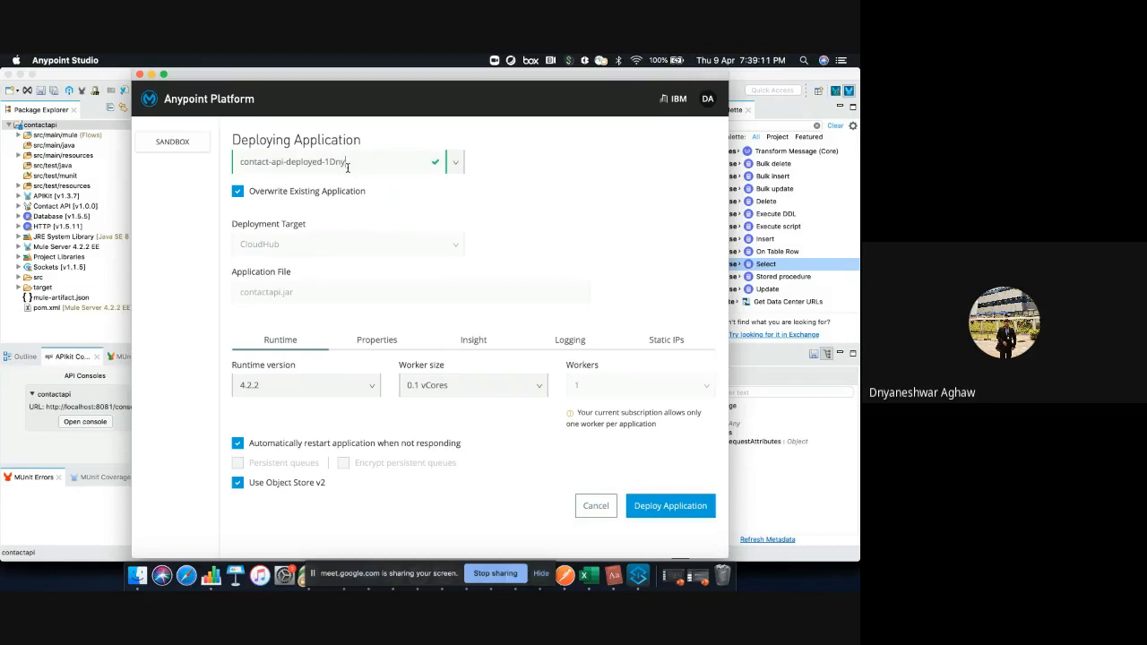
pyautogui.press('BackSpace')
pyautogui.press('BackSpace')
pyautogui.press('BackSpace')
pyautogui.press('BackSpace')
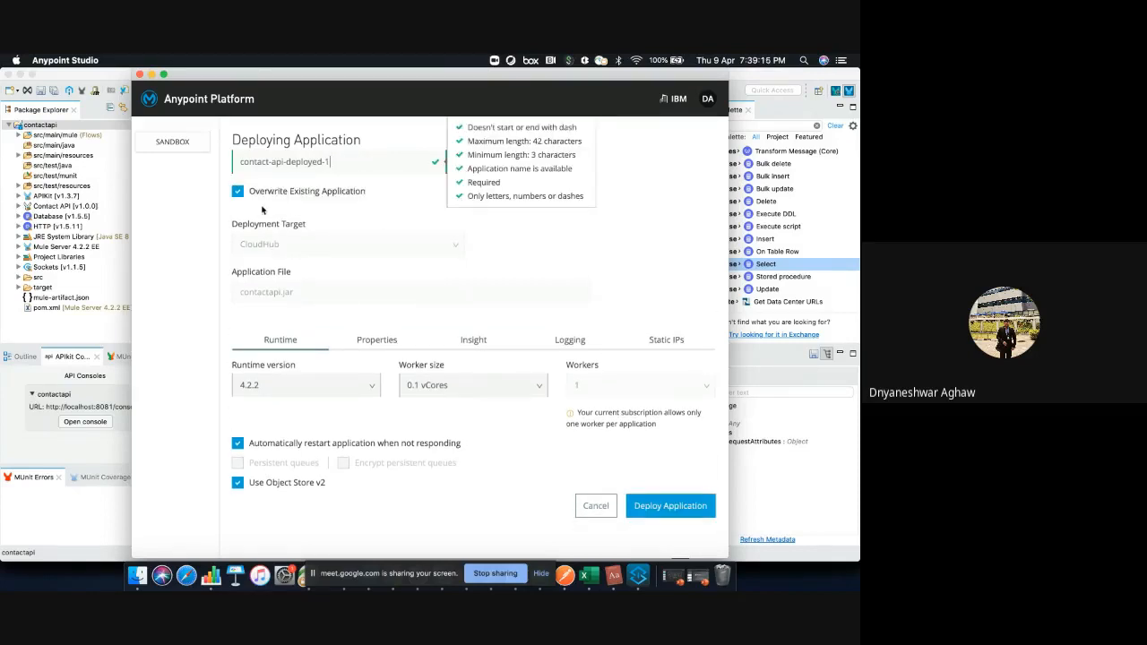
pyautogui.click(650, 254)
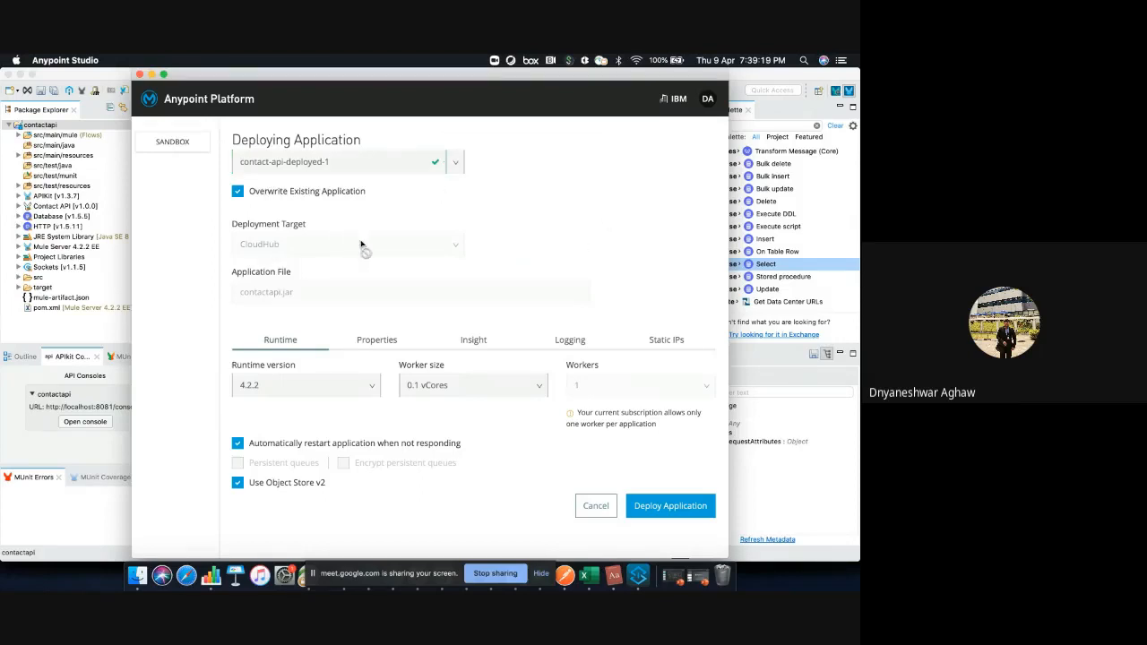
# Examine the runtime version and worker size options for the deployment, keeping 4.2.2 and 0.1 vCores
pyautogui.click(265, 387)
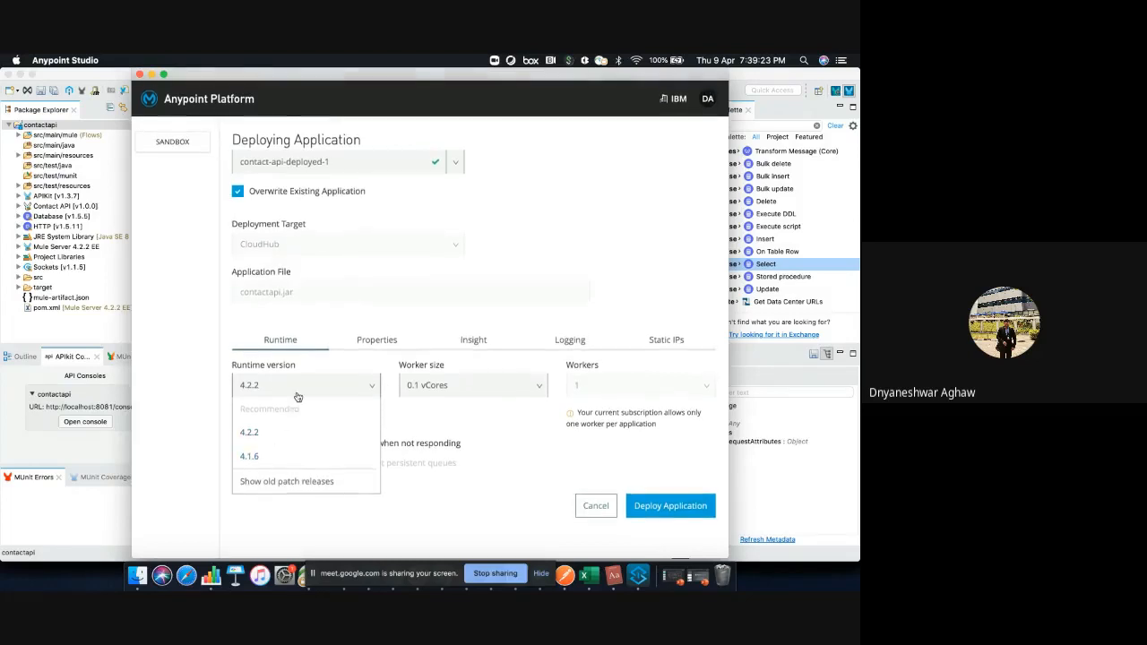
pyautogui.click(298, 397)
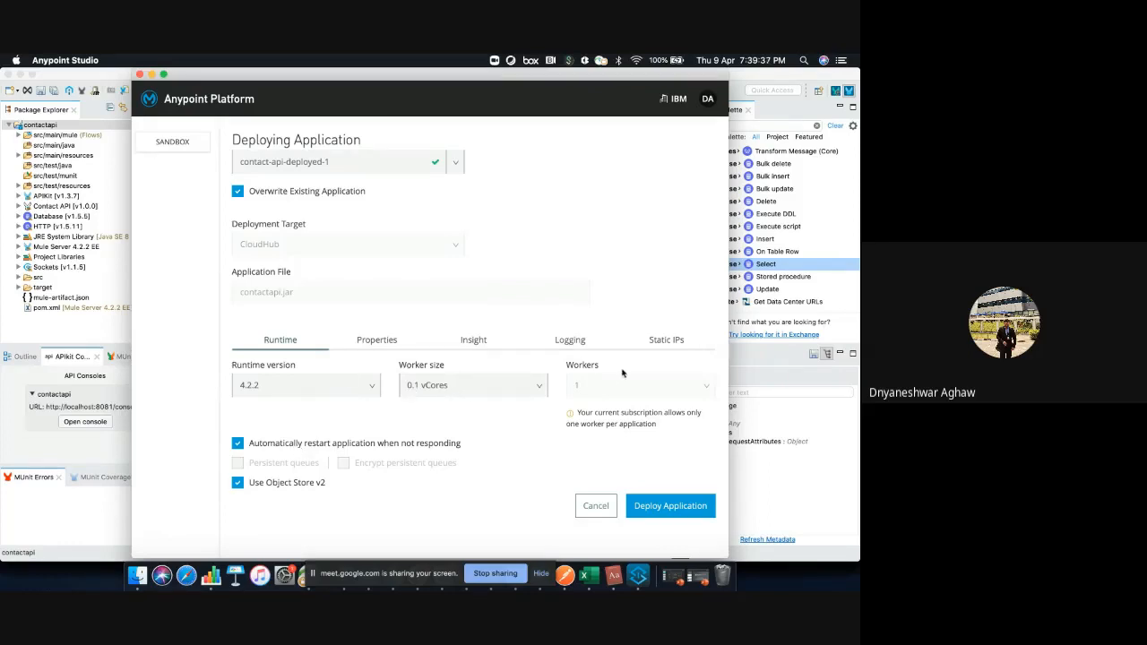
pyautogui.click(492, 397)
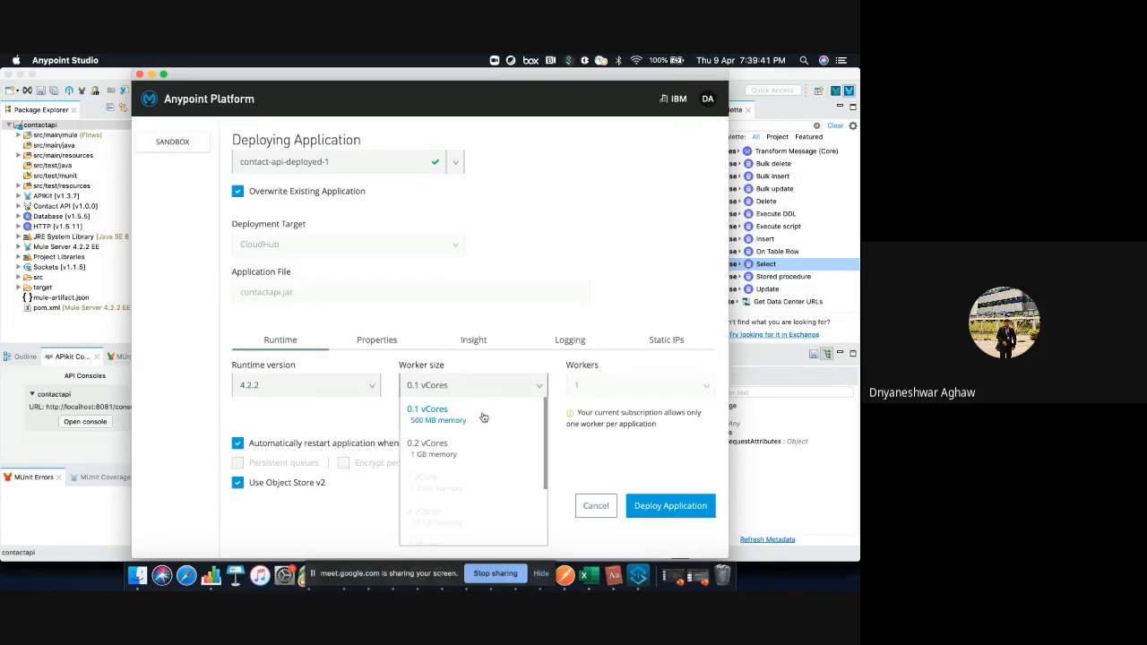
pyautogui.click(482, 417)
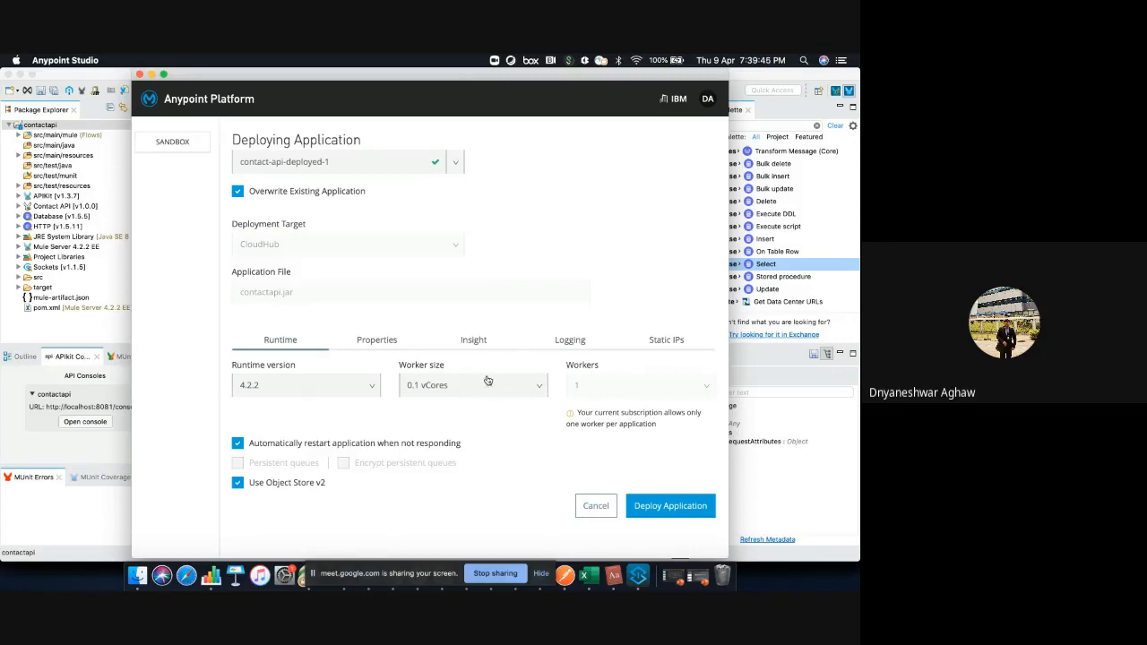
pyautogui.click(488, 381)
pyautogui.click(592, 375)
# Examine the deployment's client ID and client secret properties in list form and cancel the deployment
pyautogui.click(402, 346)
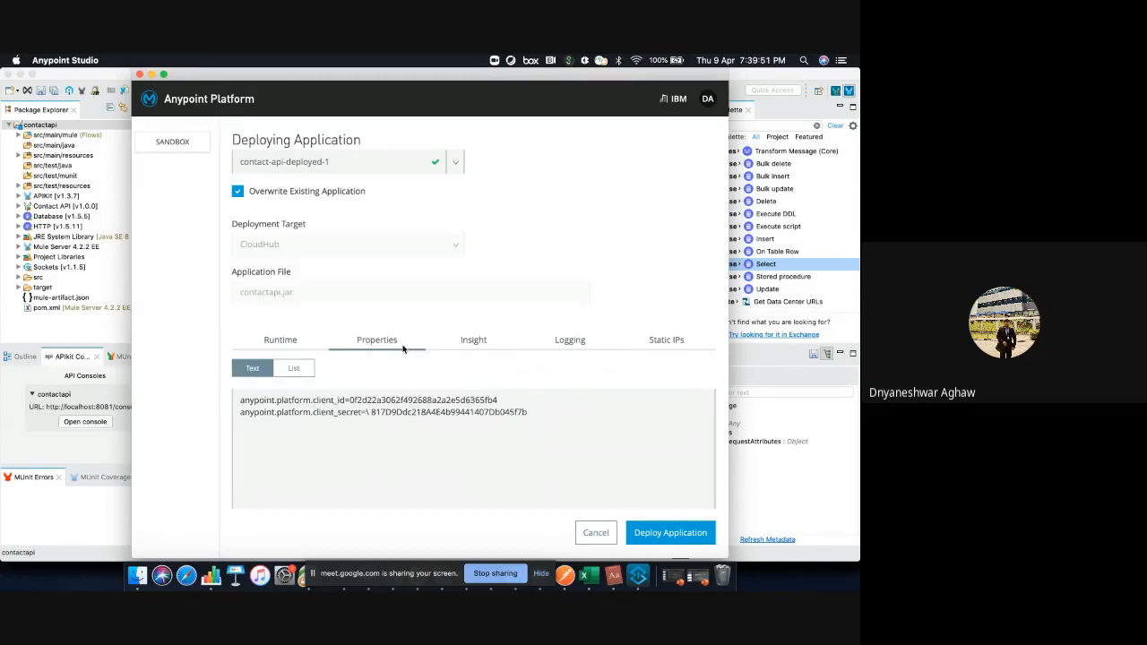
pyautogui.click(305, 371)
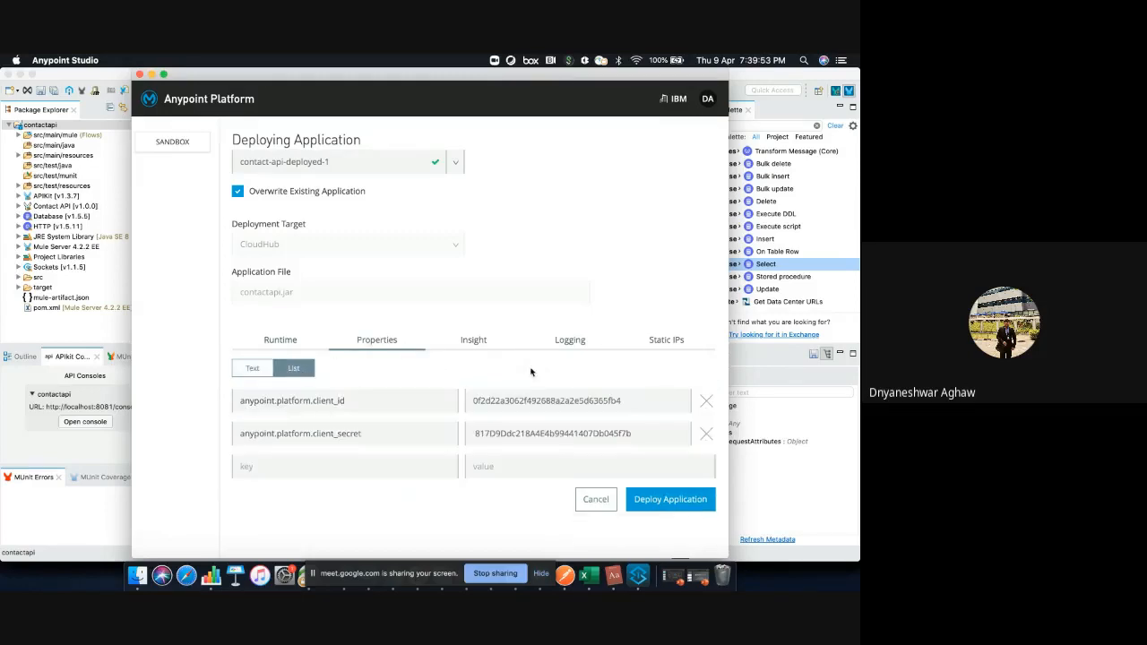
pyautogui.doubleClick(343, 402)
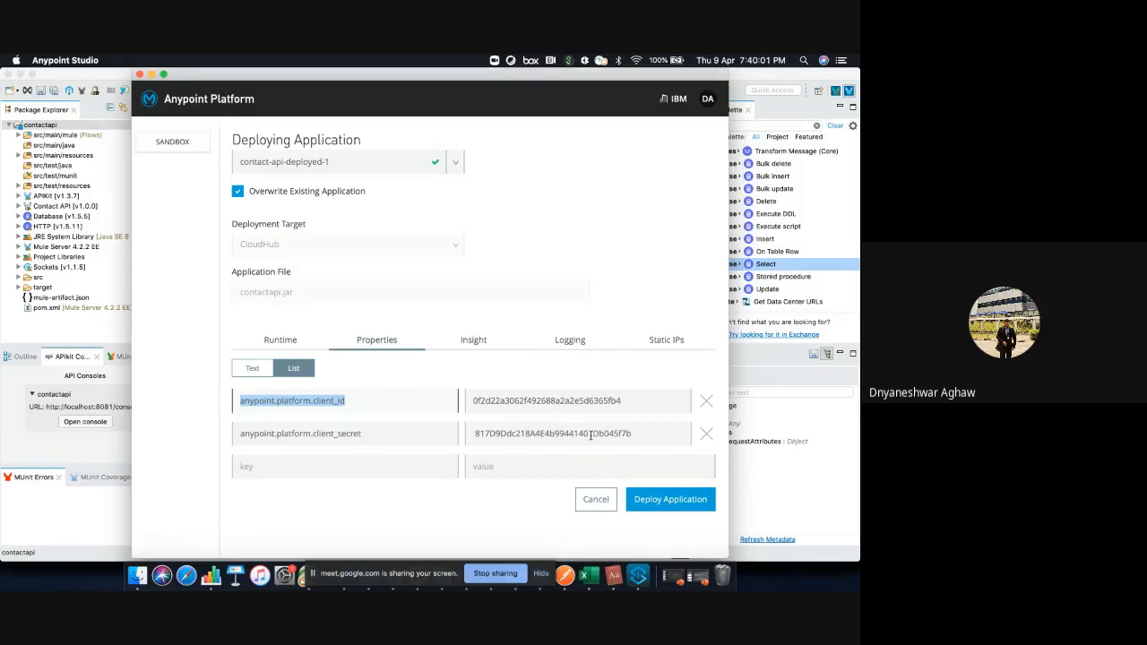
pyautogui.click(606, 499)
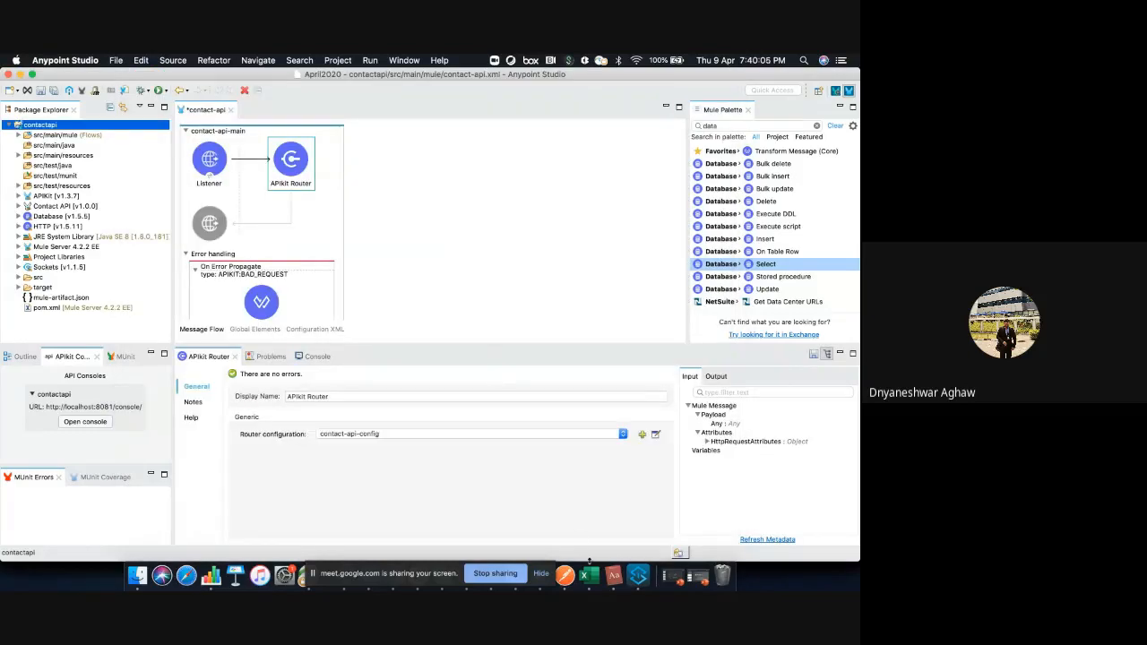
# Switch to Google Chrome and open Runtime Manager from the Anypoint Platform Access Management page
pyautogui.press('F4')
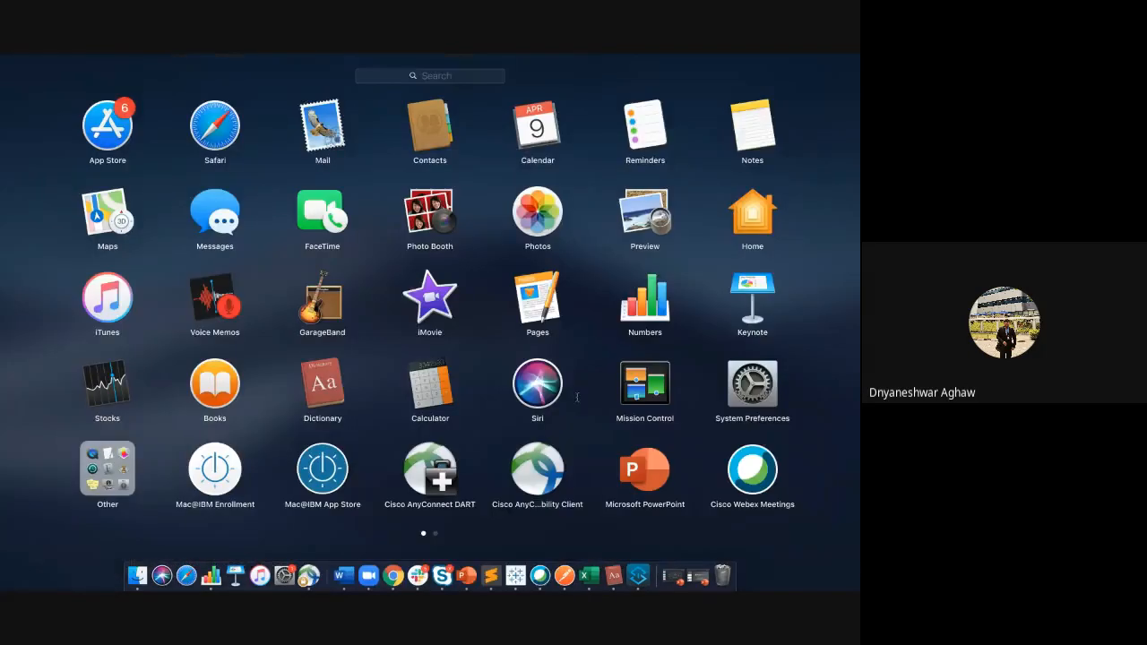
pyautogui.click(393, 577)
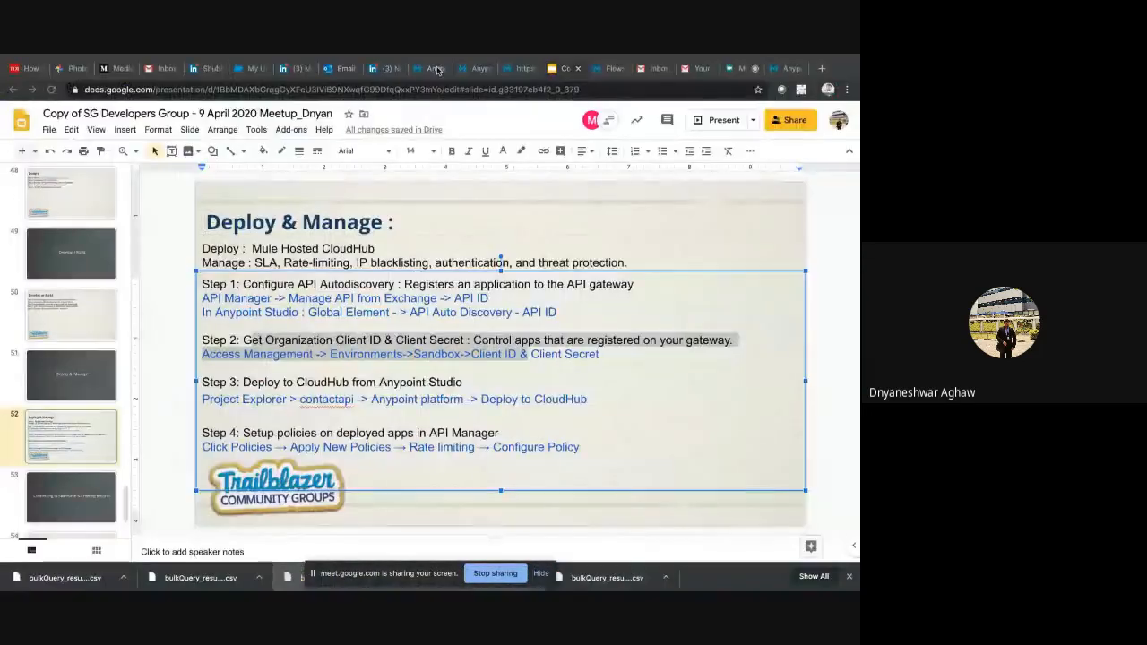
pyautogui.click(437, 69)
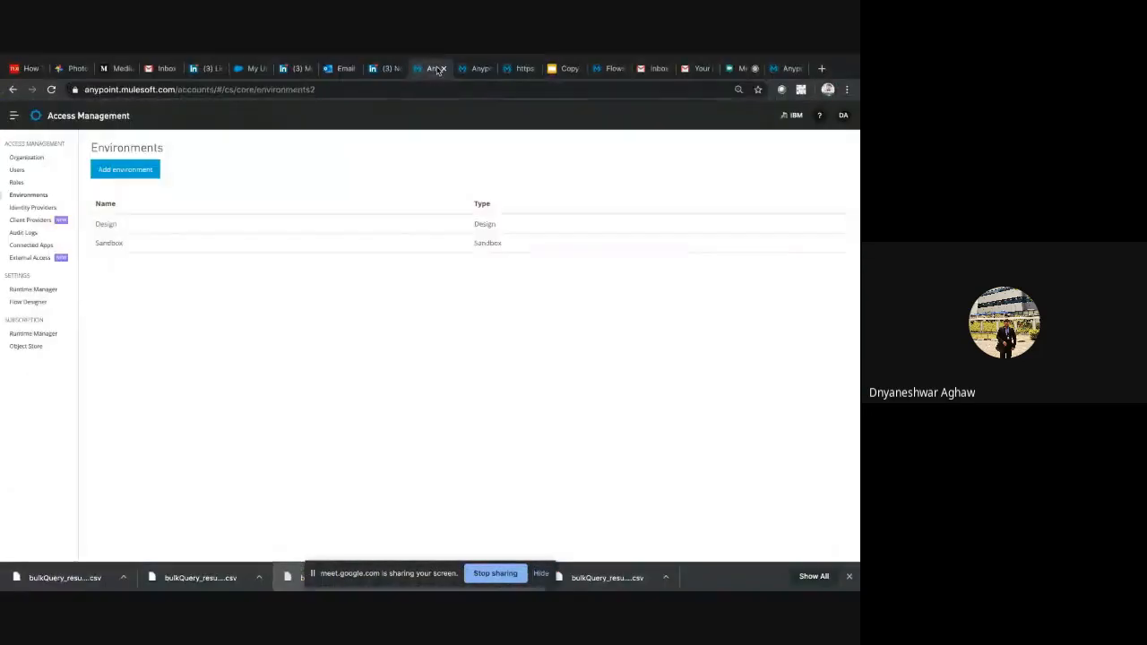
pyautogui.click(12, 117)
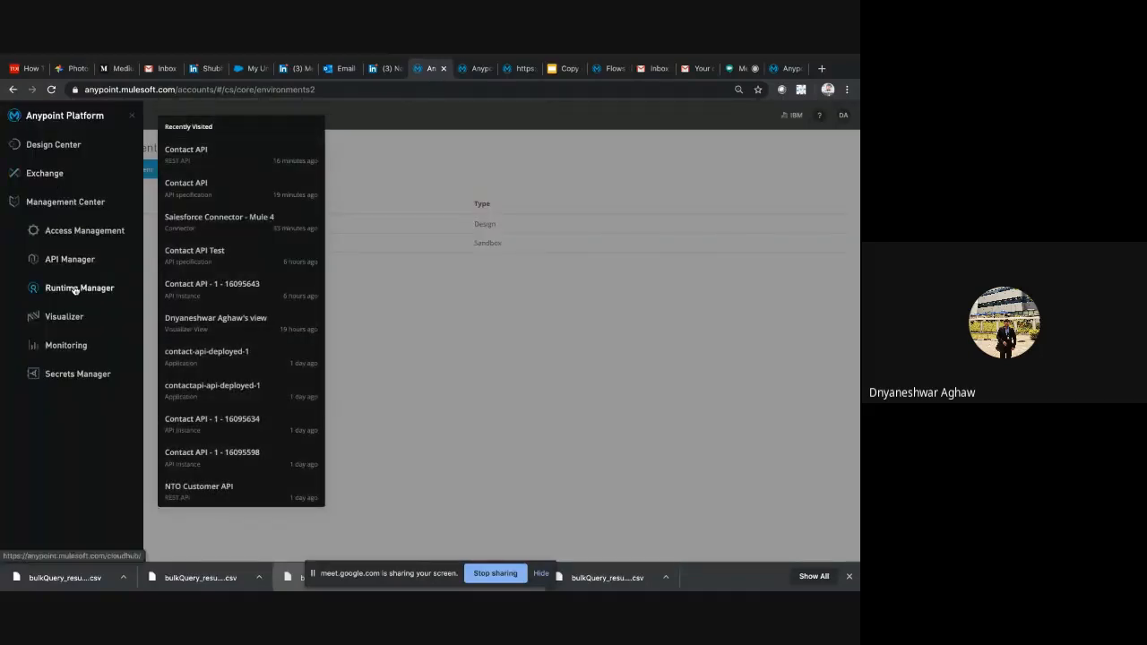
pyautogui.click(75, 289)
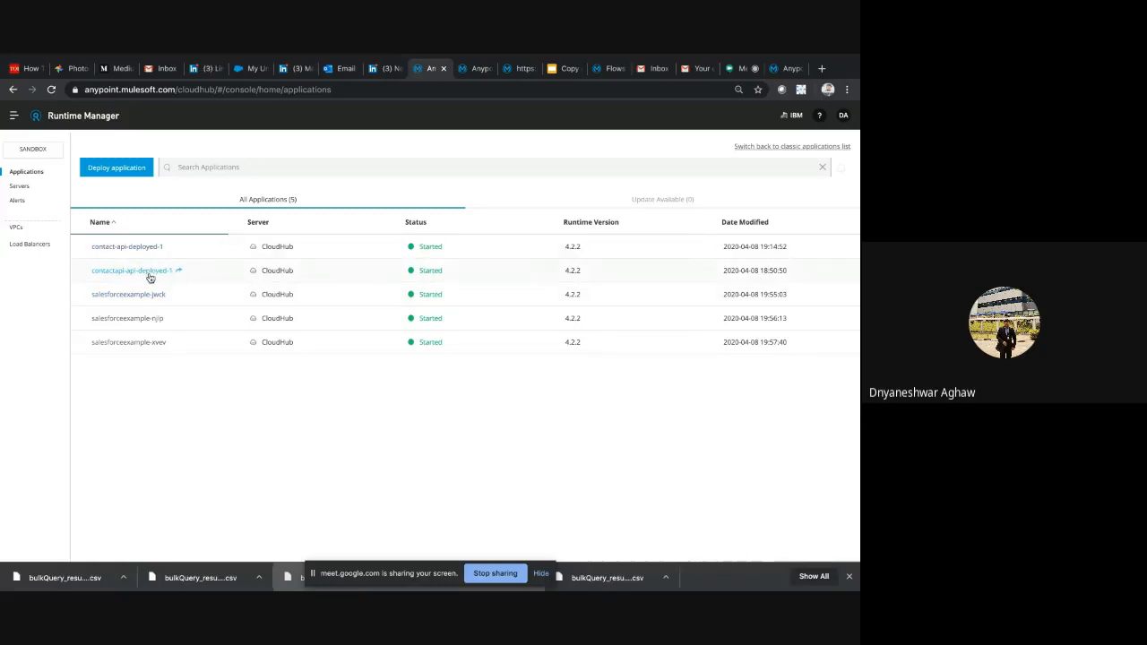
# Open the contact-api-deployed-1 application, highlight its domain, and show its dashboard metrics for the last hour
pyautogui.click(133, 247)
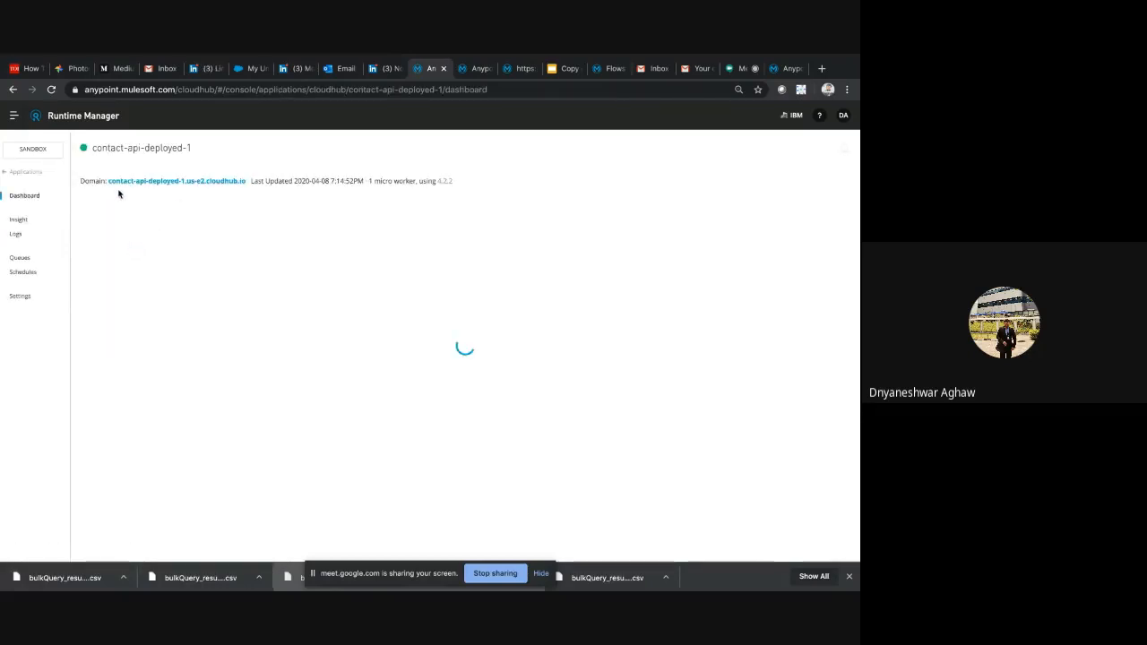
pyautogui.moveTo(107, 182); pyautogui.dragTo(252, 180)
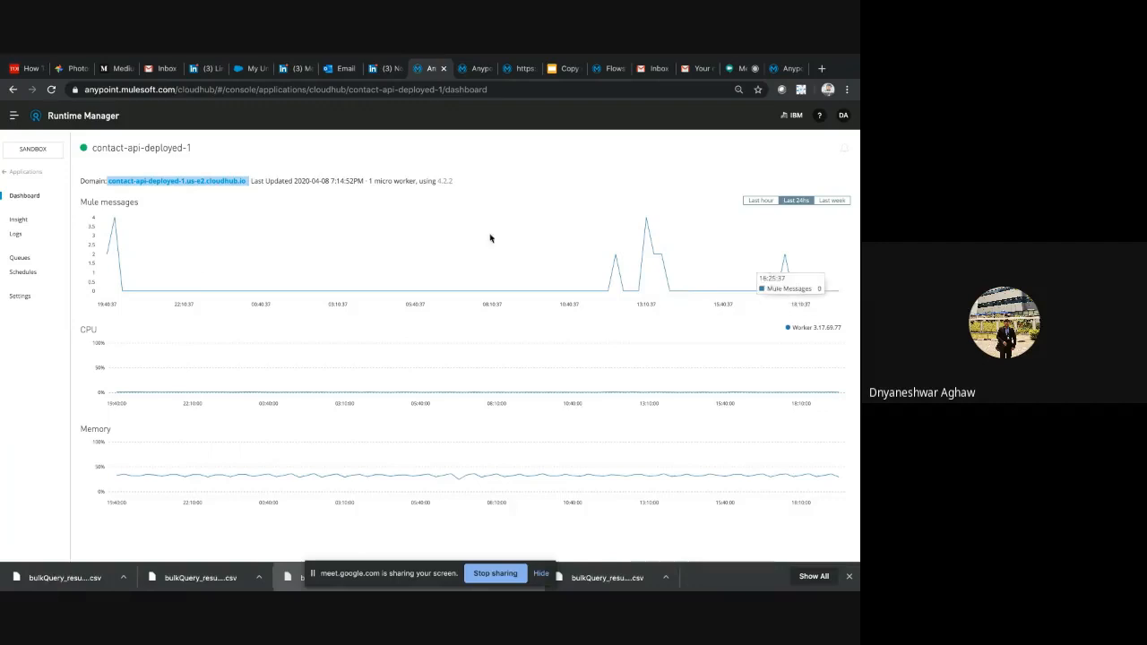
pyautogui.click(765, 205)
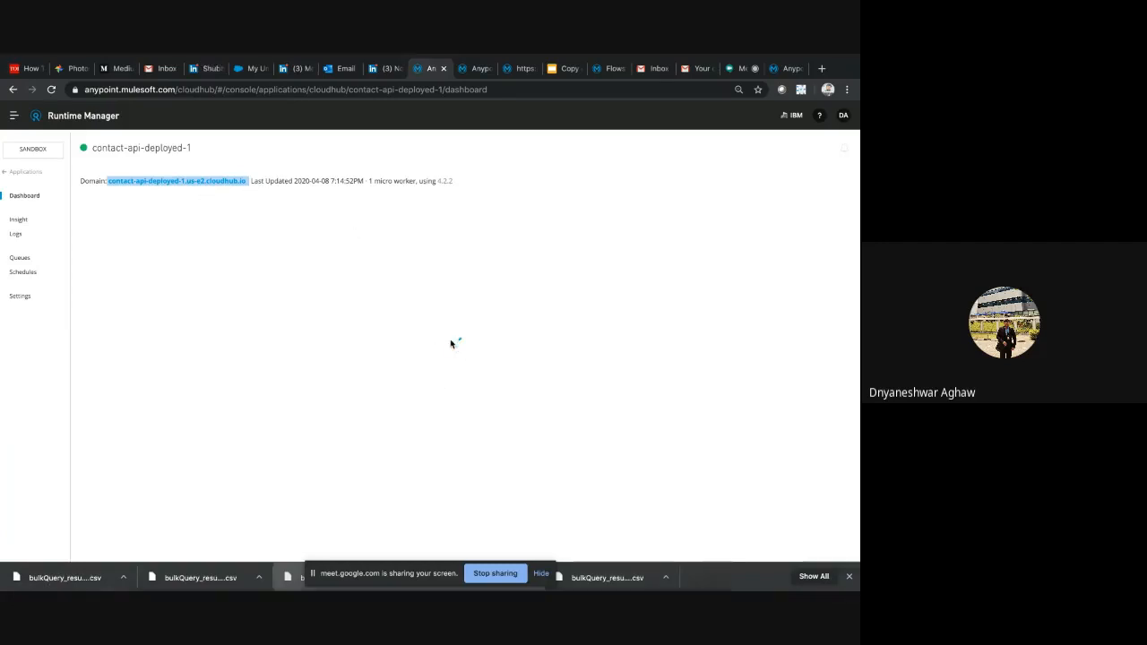
# Switch to Postman and send the GET request to contact-api-deployed-1.us-e2.cloudhub.io/api/contacts
pyautogui.press('F4')
pyautogui.click(571, 583)
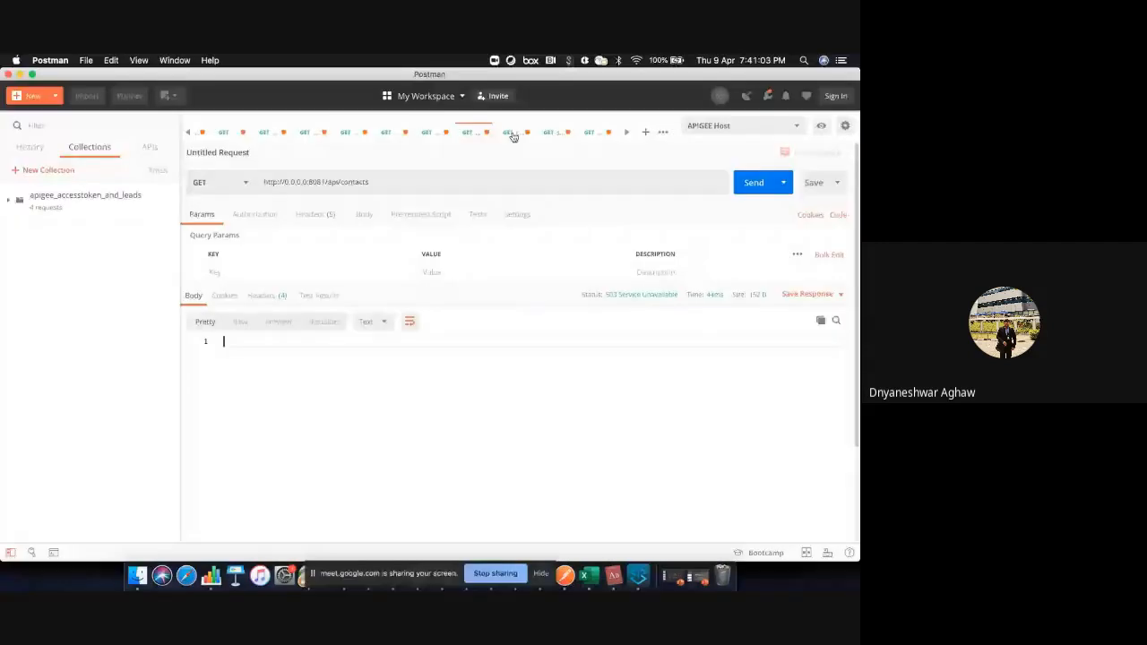
pyautogui.click(513, 133)
pyautogui.click(462, 182)
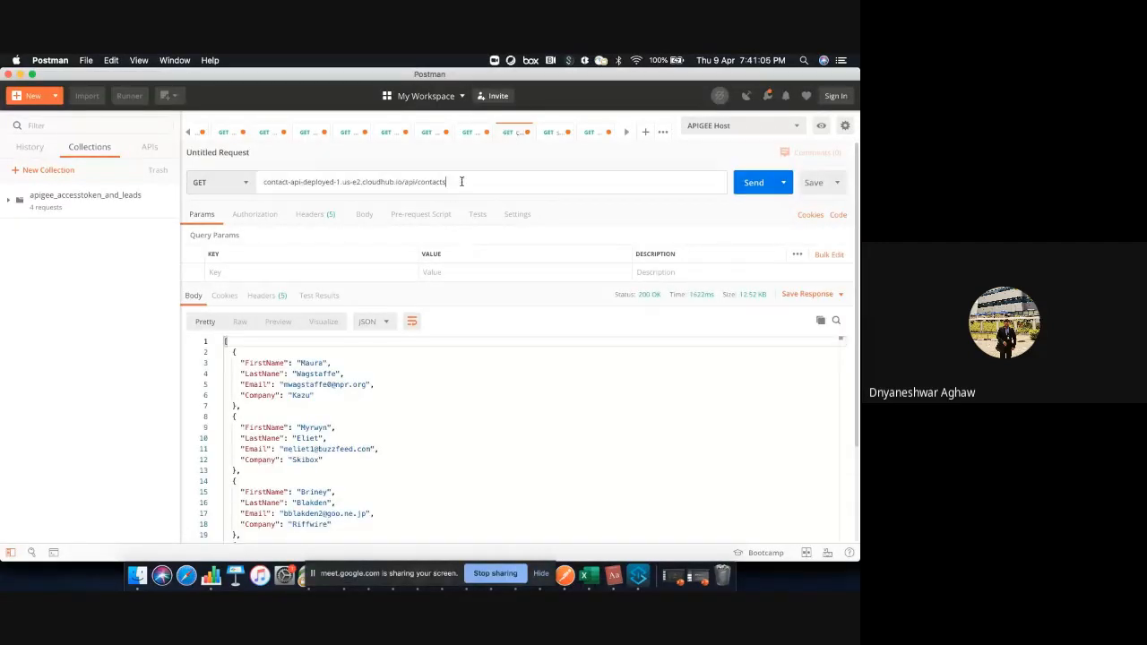
pyautogui.click(764, 183)
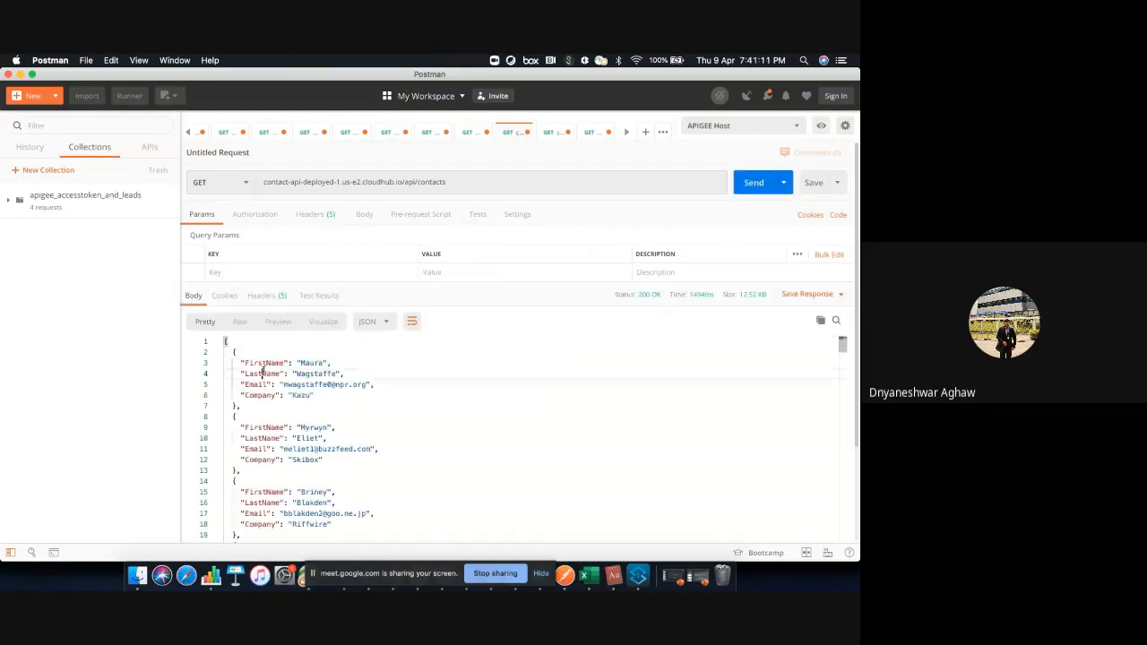
# Examine the contact records returned in the JSON response body
pyautogui.moveTo(261, 373); pyautogui.dragTo(365, 532)
pyautogui.scroll(-20, 428, 476)
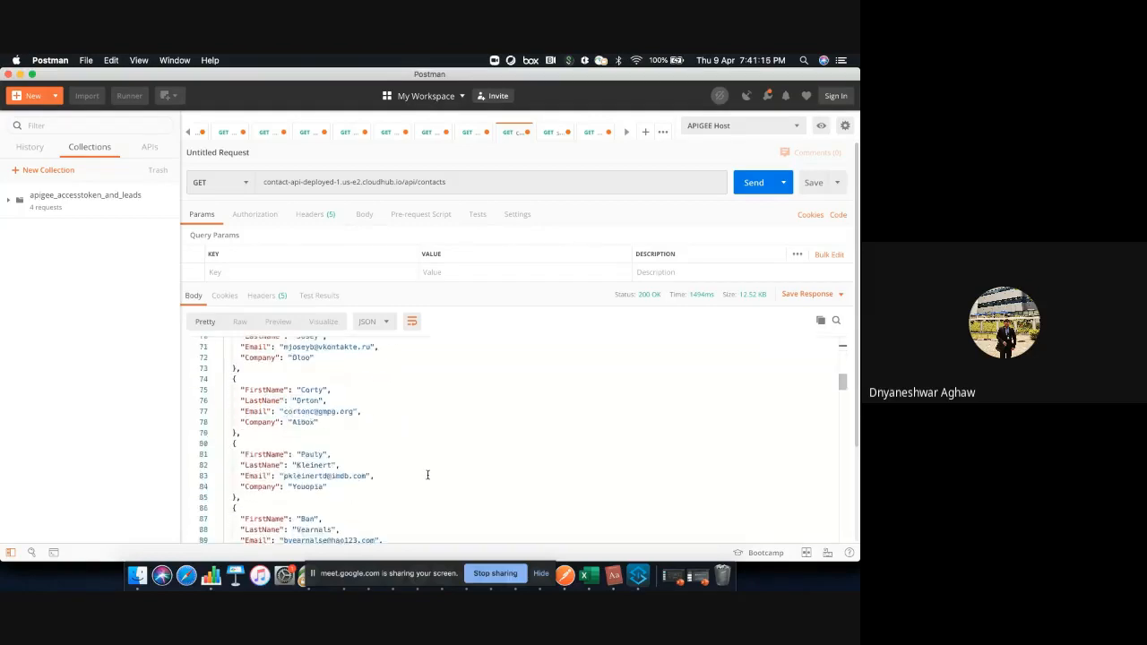
pyautogui.scroll(-10, 427, 475)
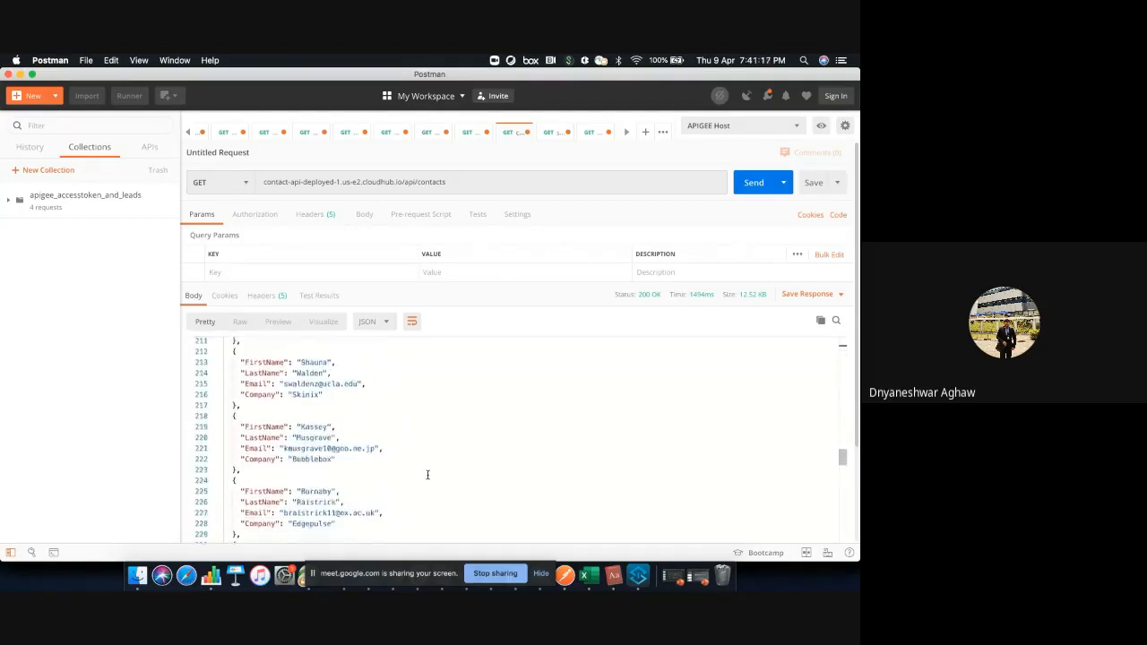
pyautogui.scroll(-3, 427, 475)
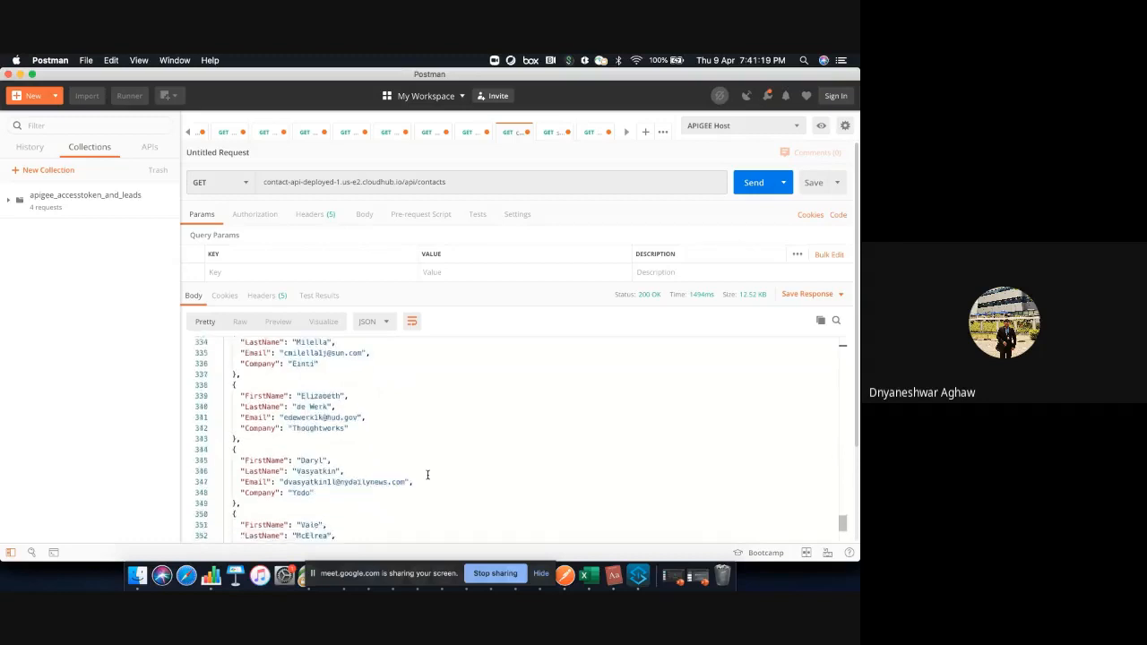
pyautogui.scroll(2, 428, 475)
pyautogui.scroll(-20, 428, 475)
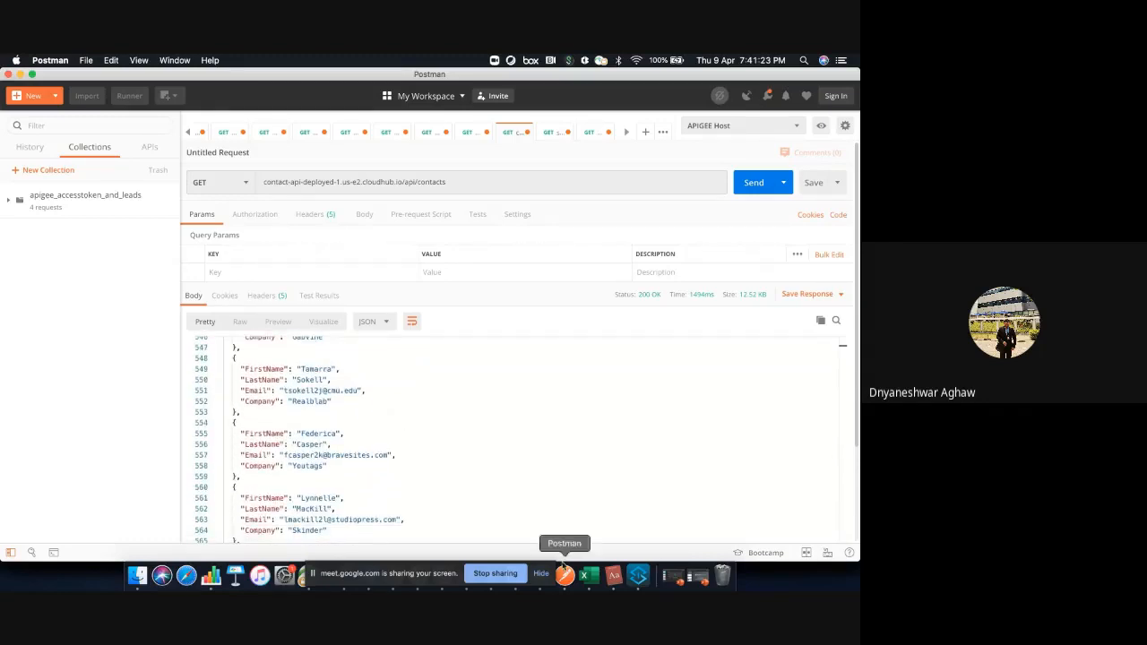
# Switch to Google Chrome and view the contact-api-deployed-1 dashboard metrics for the last 24 hours and the last week
pyautogui.hotkey('ctrl', 'Right')
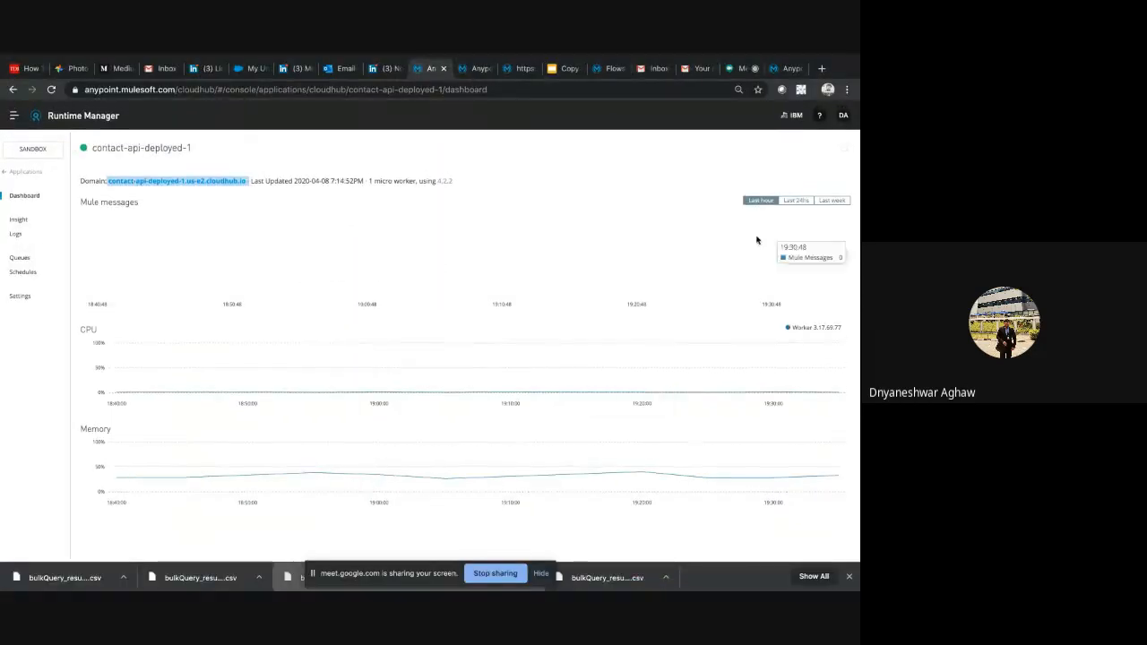
pyautogui.click(792, 204)
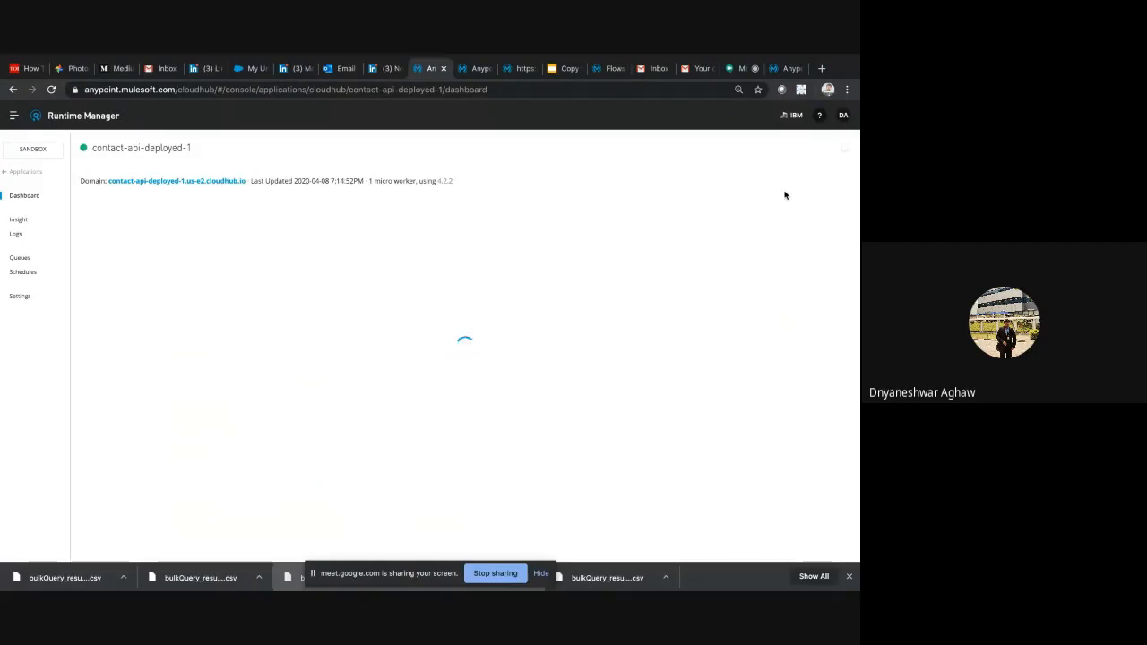
pyautogui.click(830, 200)
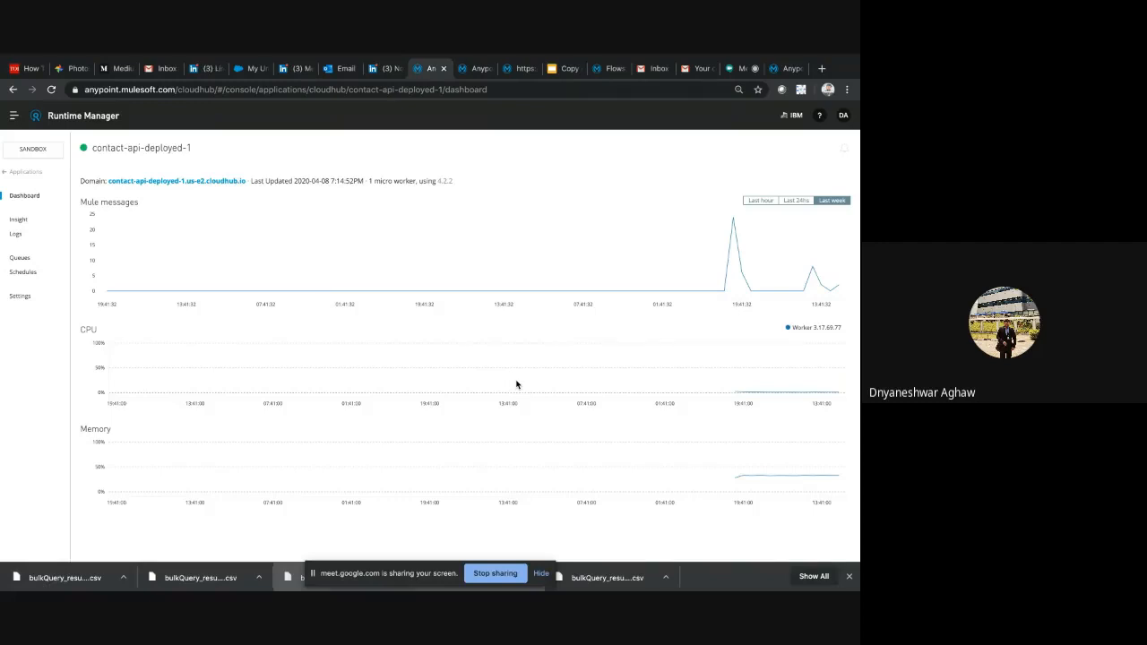
# Check the Deploy & Manage slide of the meetup presentation and bring up the Contact API settings in API Manager
pyautogui.click(564, 69)
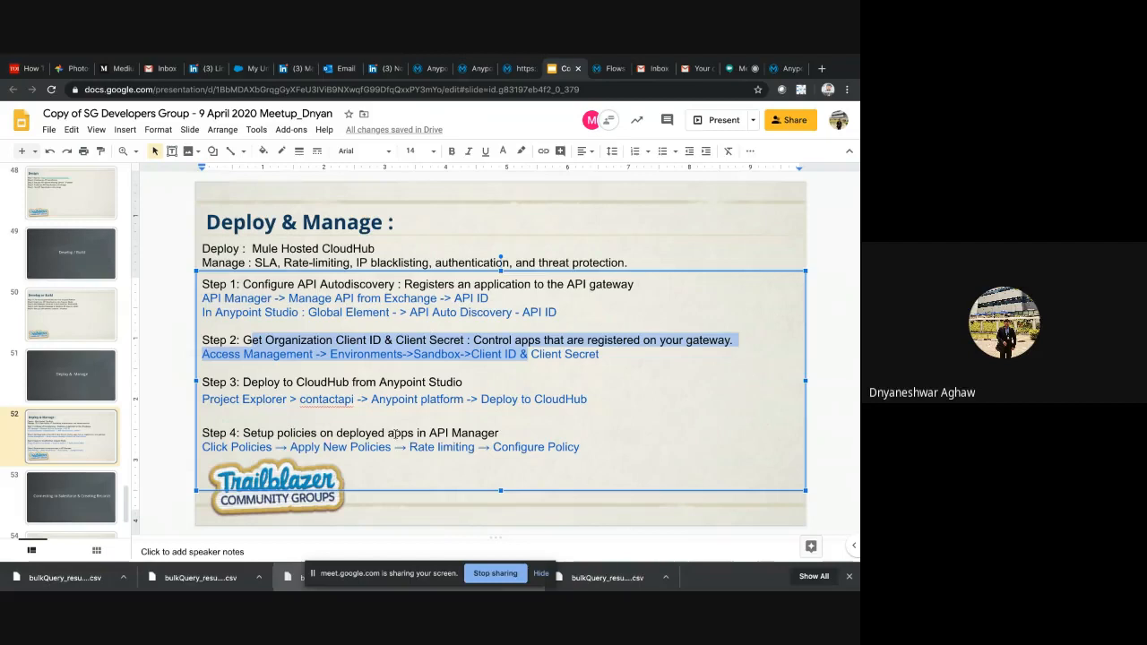
pyautogui.scroll(-2, 78, 426)
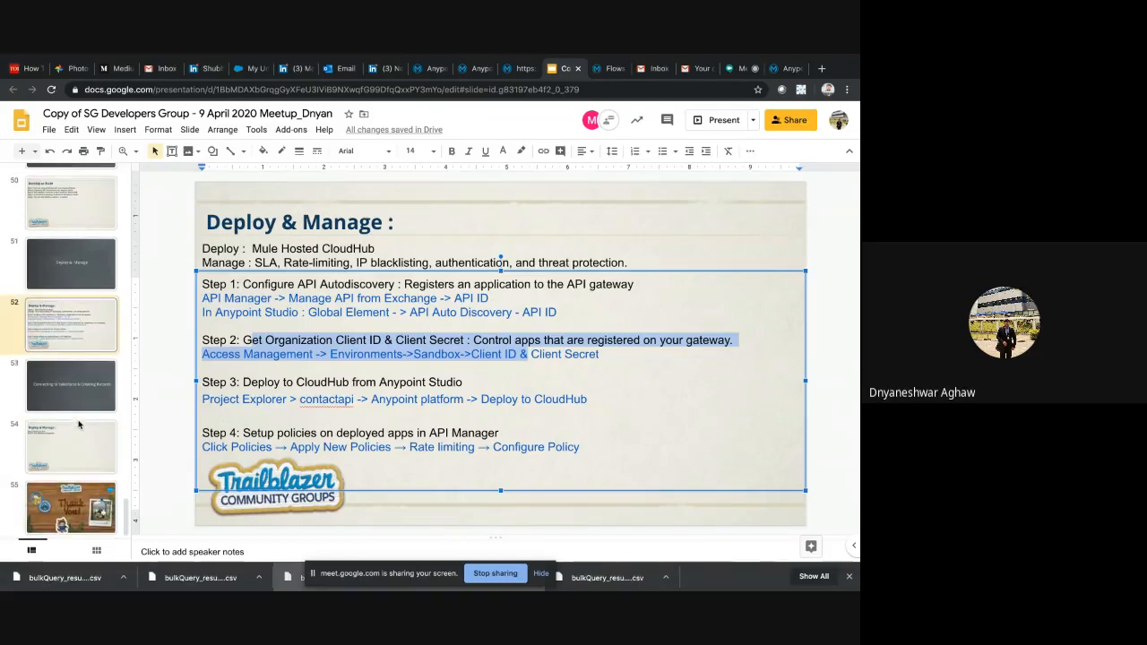
pyautogui.click(172, 289)
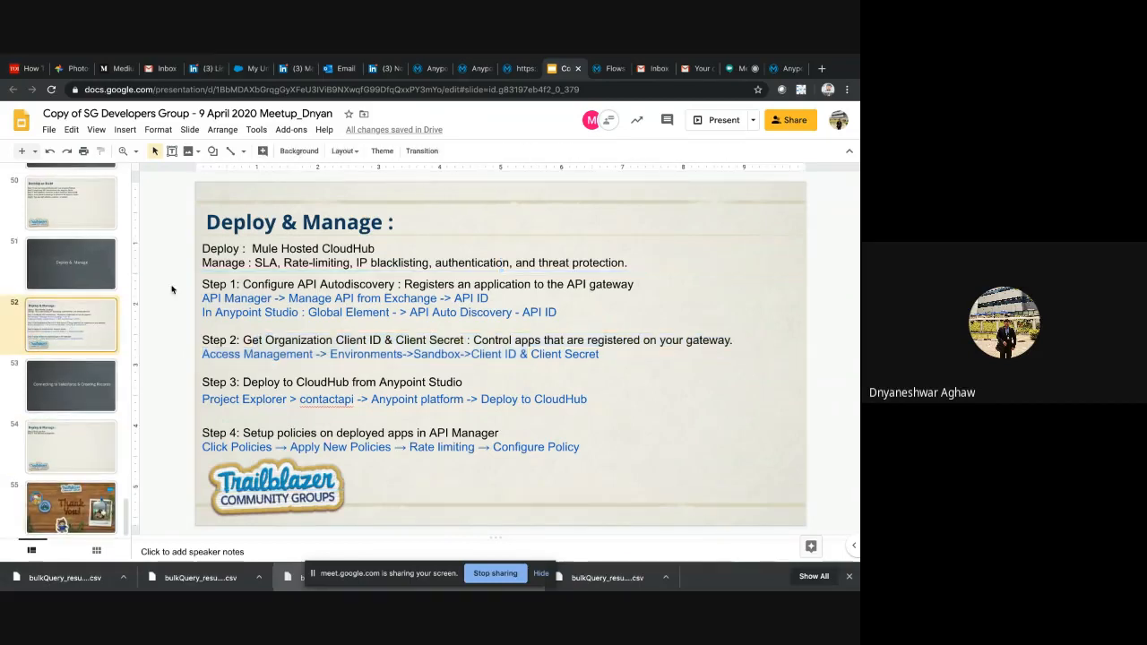
pyautogui.click(428, 68)
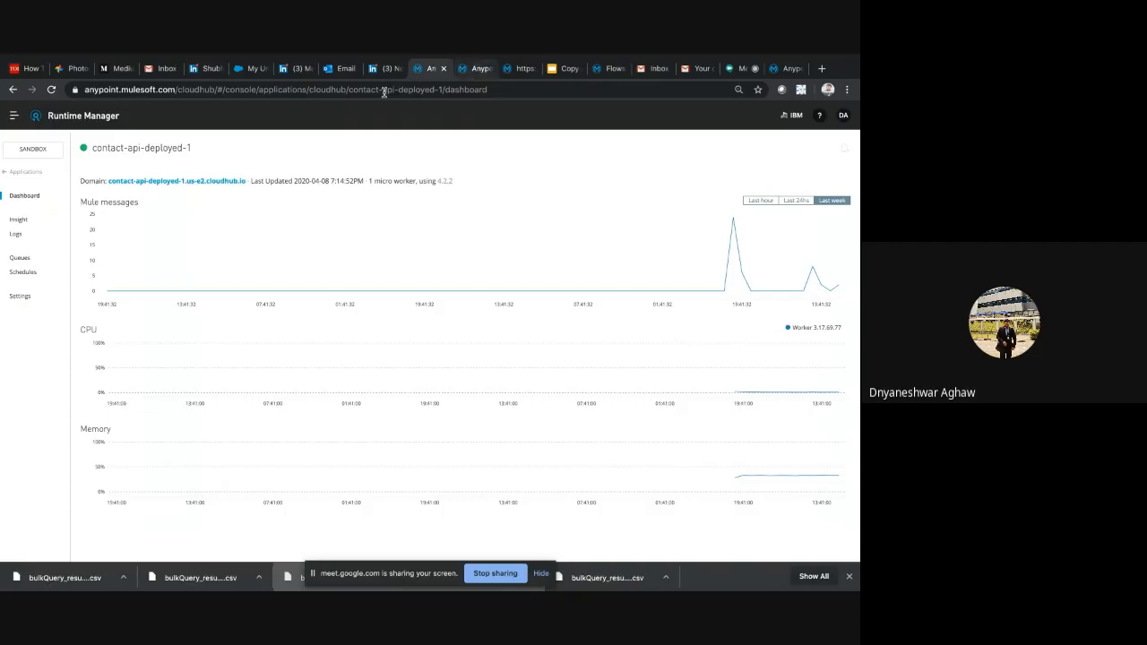
pyautogui.click(475, 69)
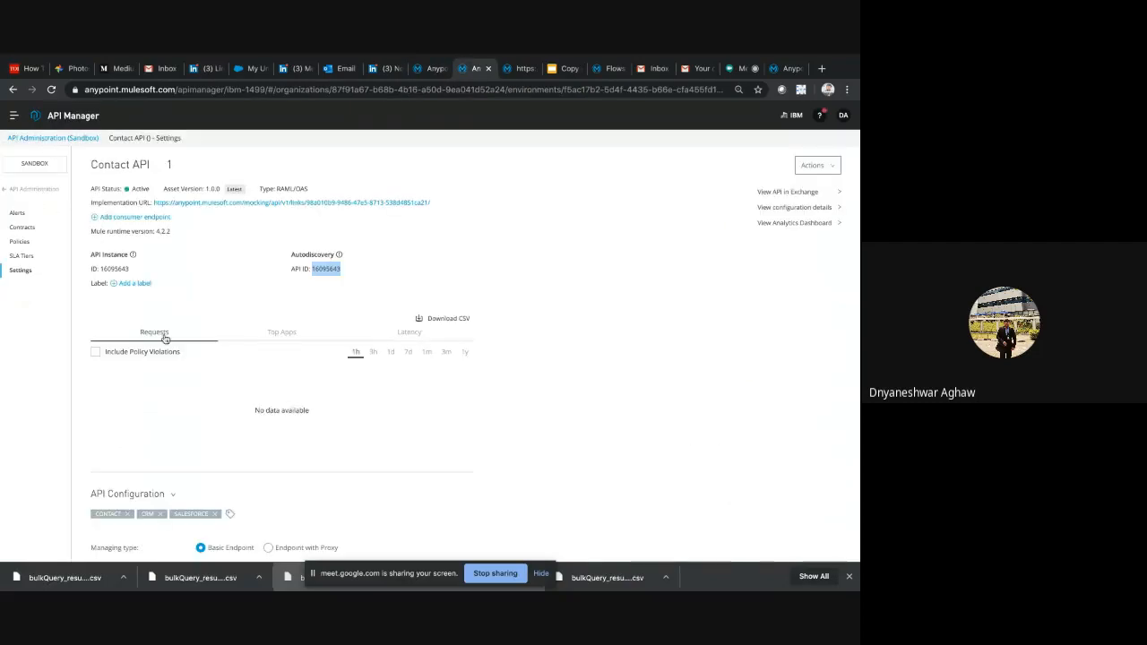
# Open the Contact API's policies and reapply its Rate limiting policy with 1 request per 1 minute for all API methods and resources
pyautogui.scroll(-3, 164, 335)
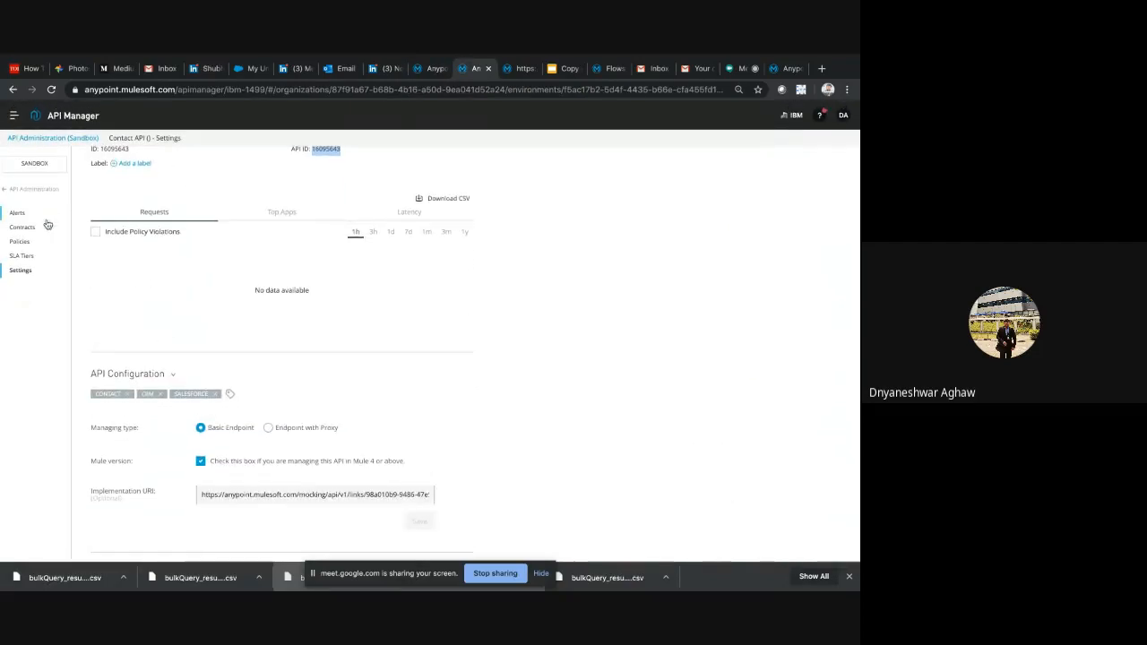
pyautogui.click(26, 245)
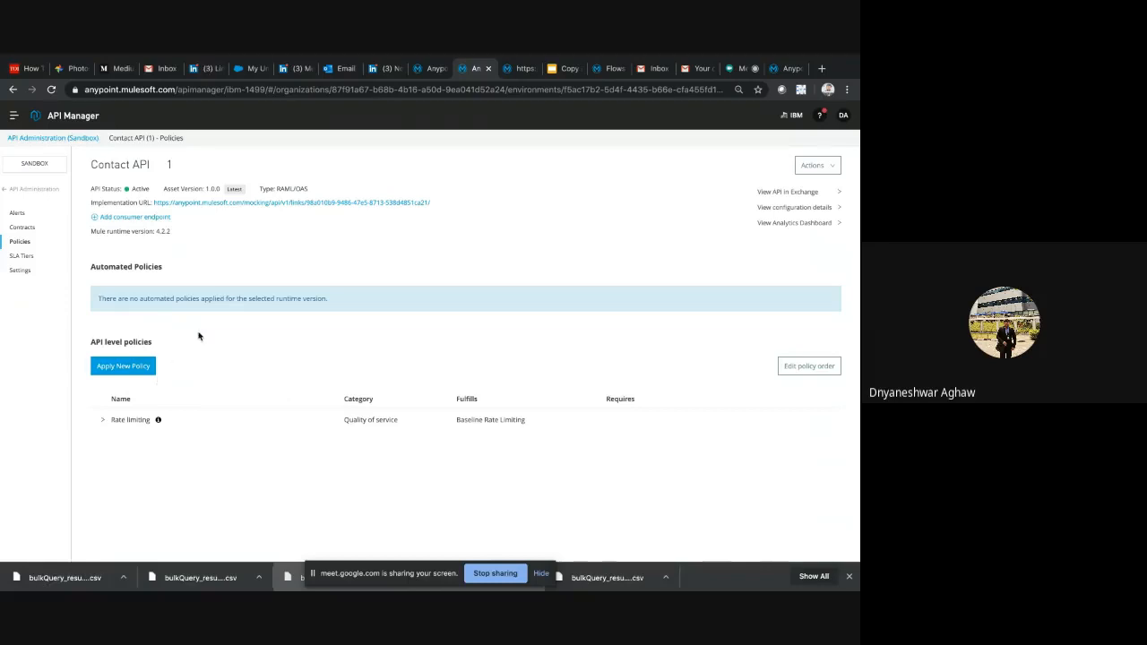
pyautogui.click(104, 419)
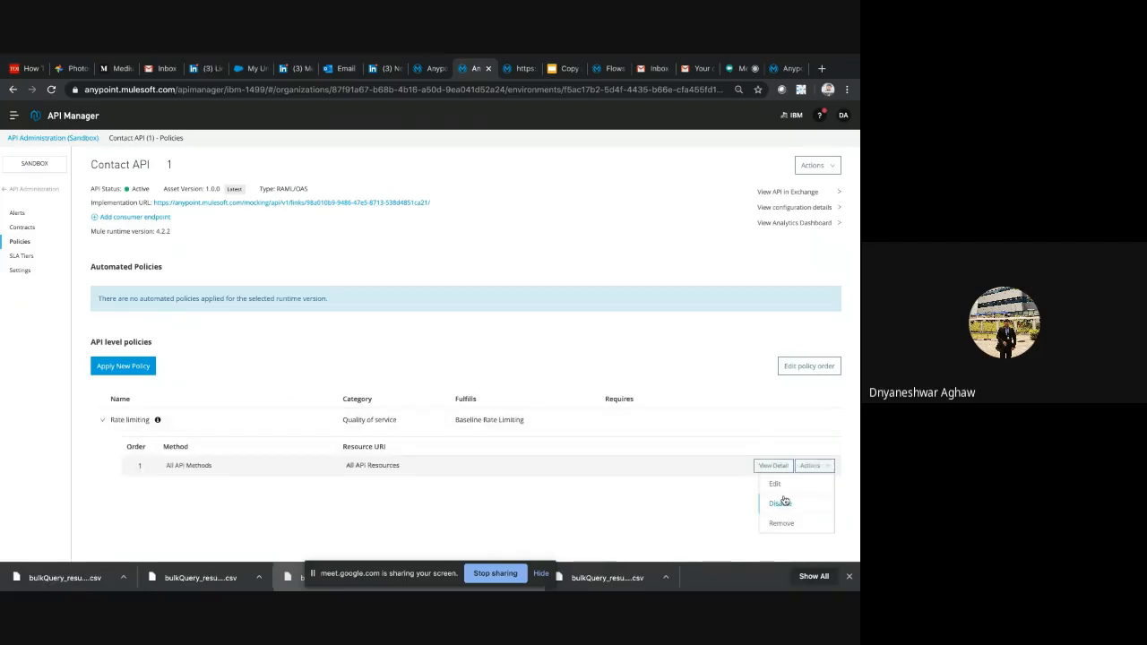
pyautogui.click(785, 487)
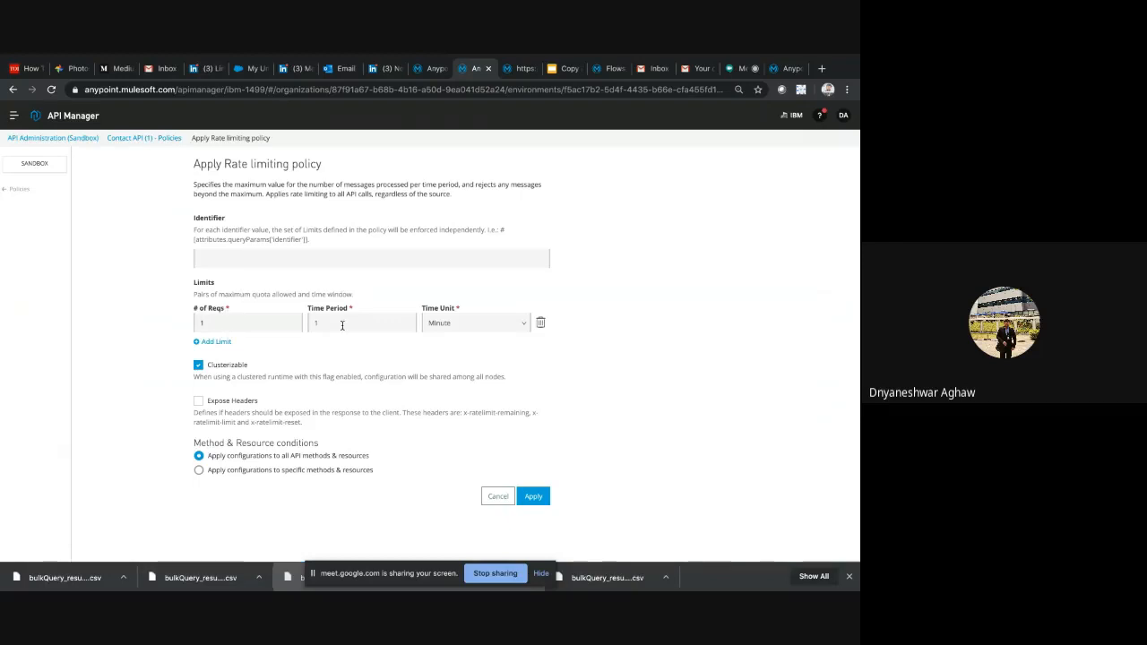
pyautogui.click(536, 500)
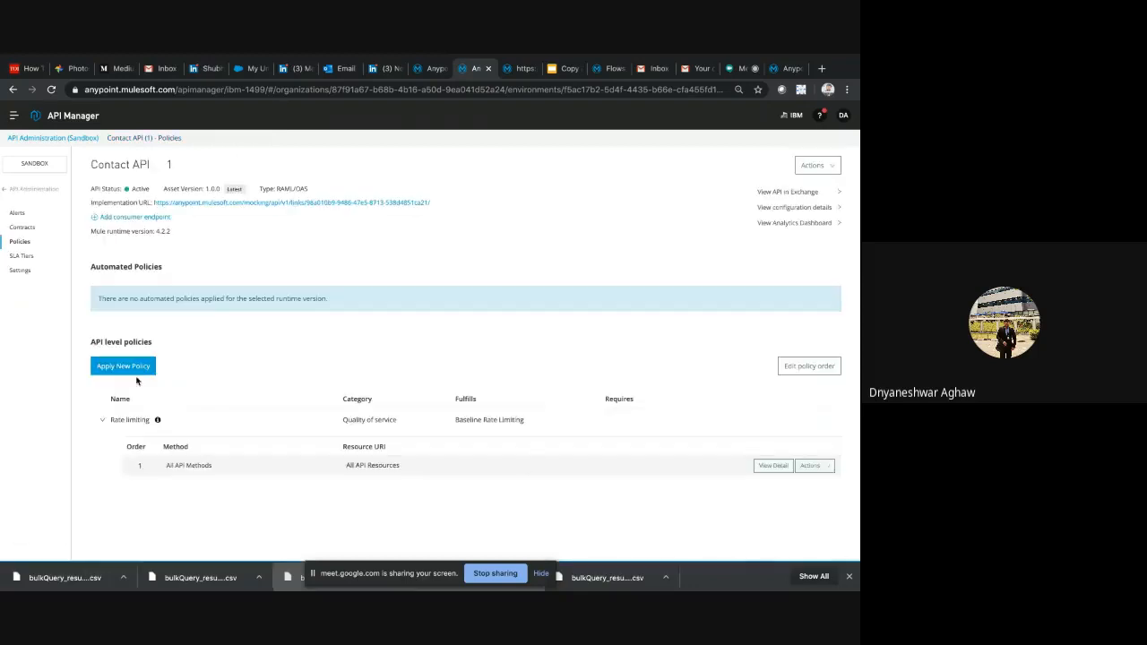
# Review the policies that can be applied to the Contact API, including the Client ID enforcement versions, without configuring one
pyautogui.click(123, 366)
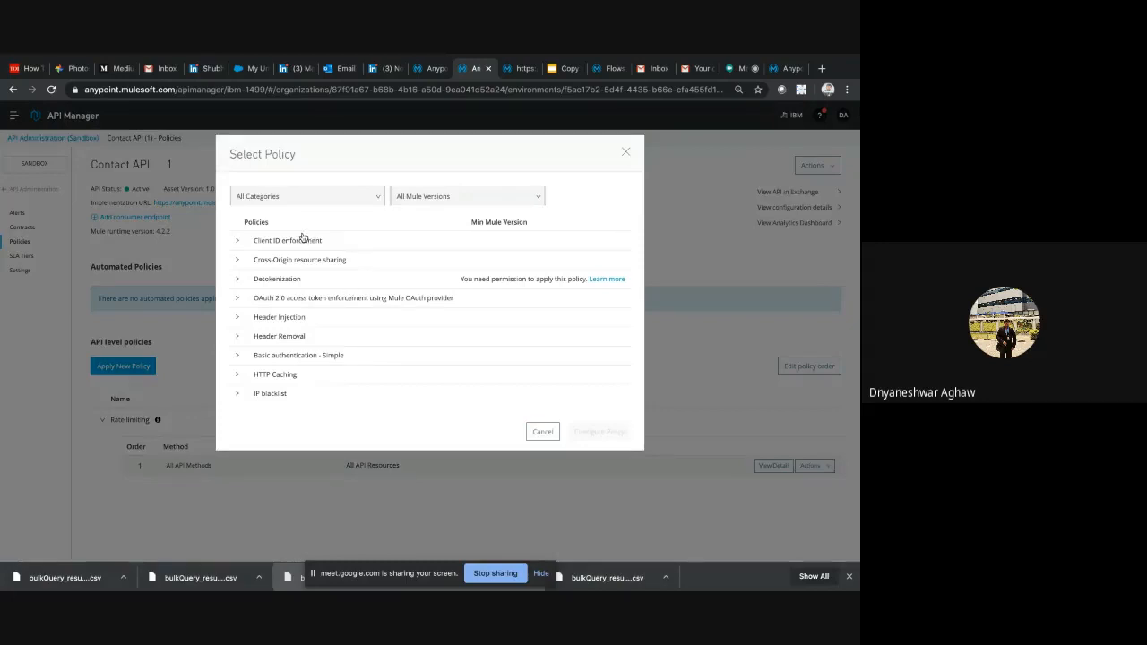
pyautogui.click(257, 242)
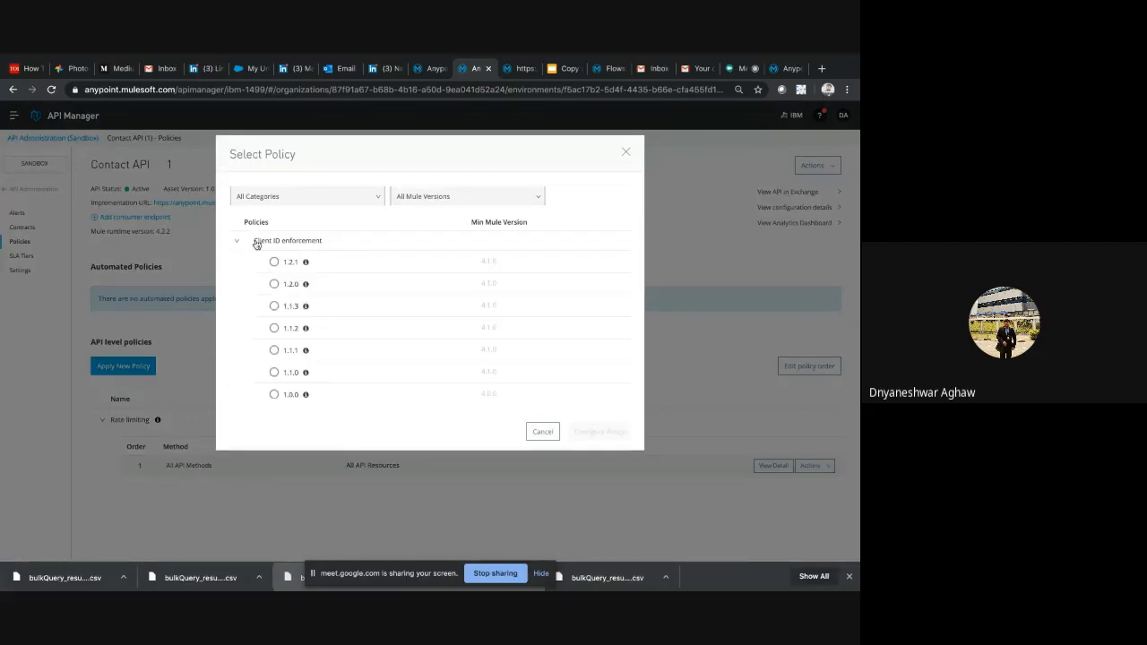
pyautogui.click(257, 242)
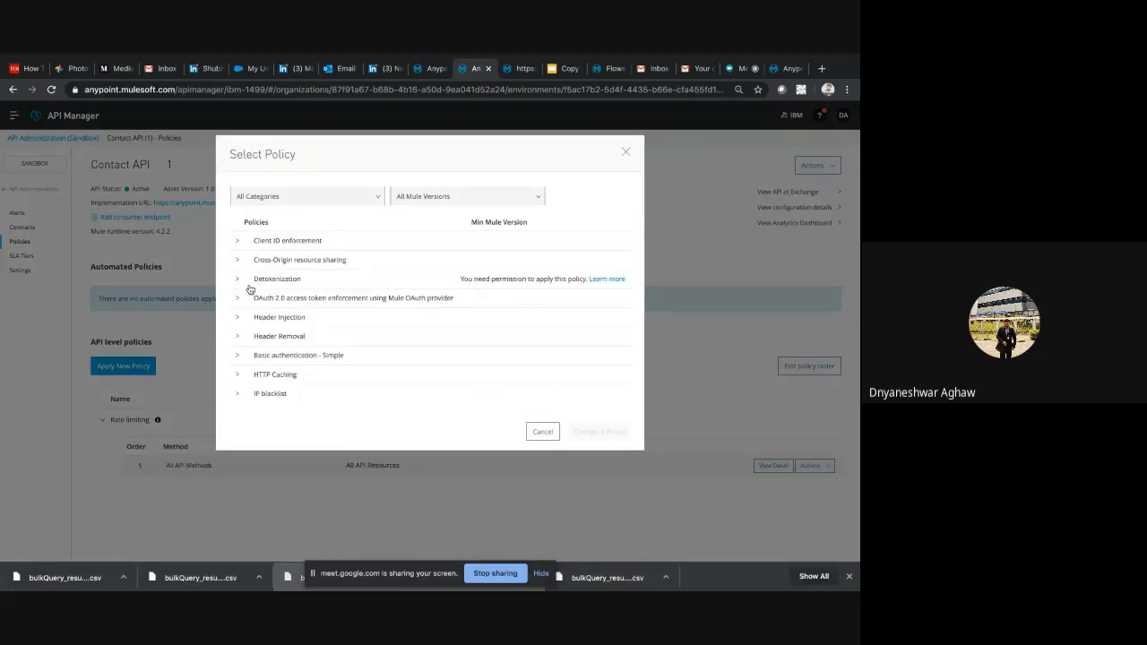
pyautogui.scroll(-5, 308, 305)
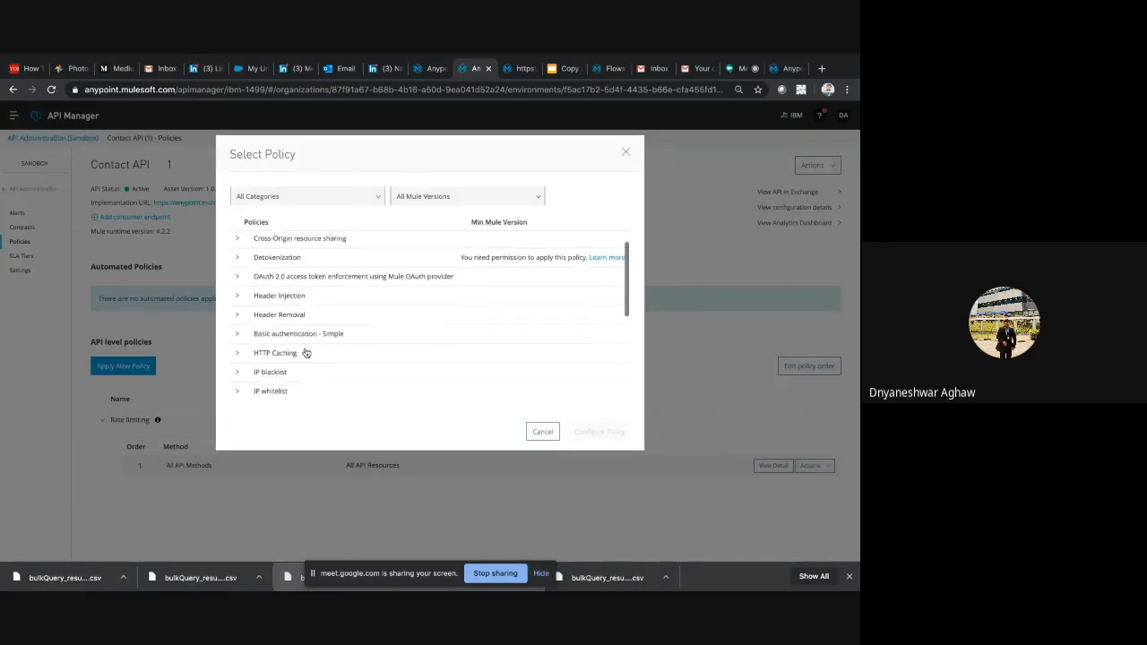
pyautogui.scroll(-5, 296, 323)
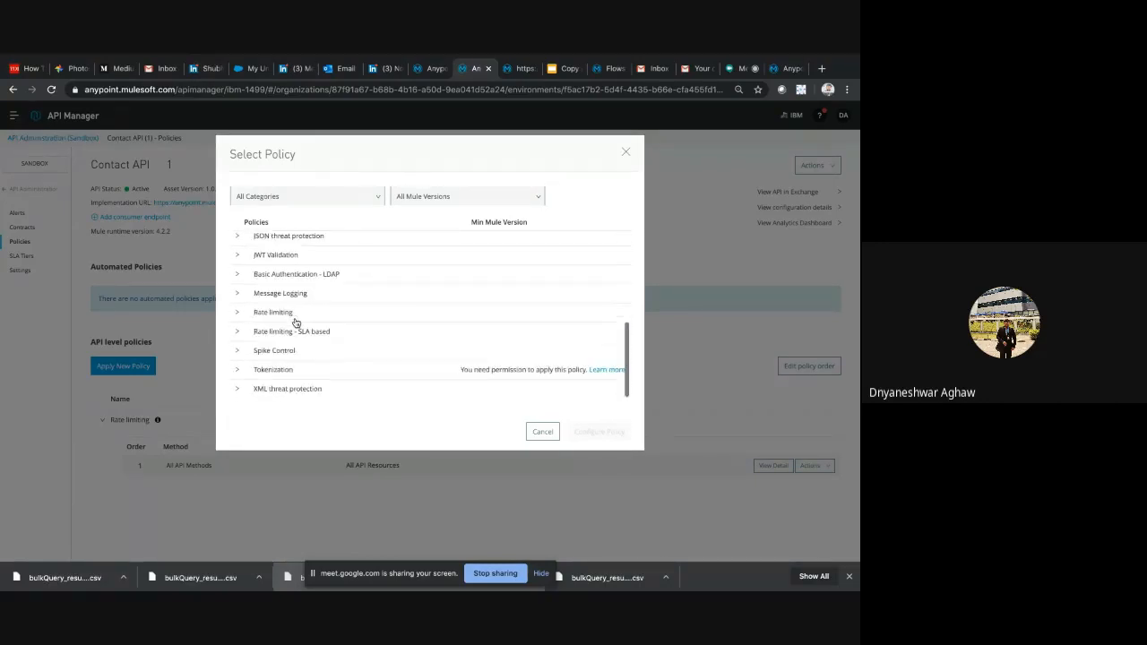
pyautogui.scroll(10, 290, 315)
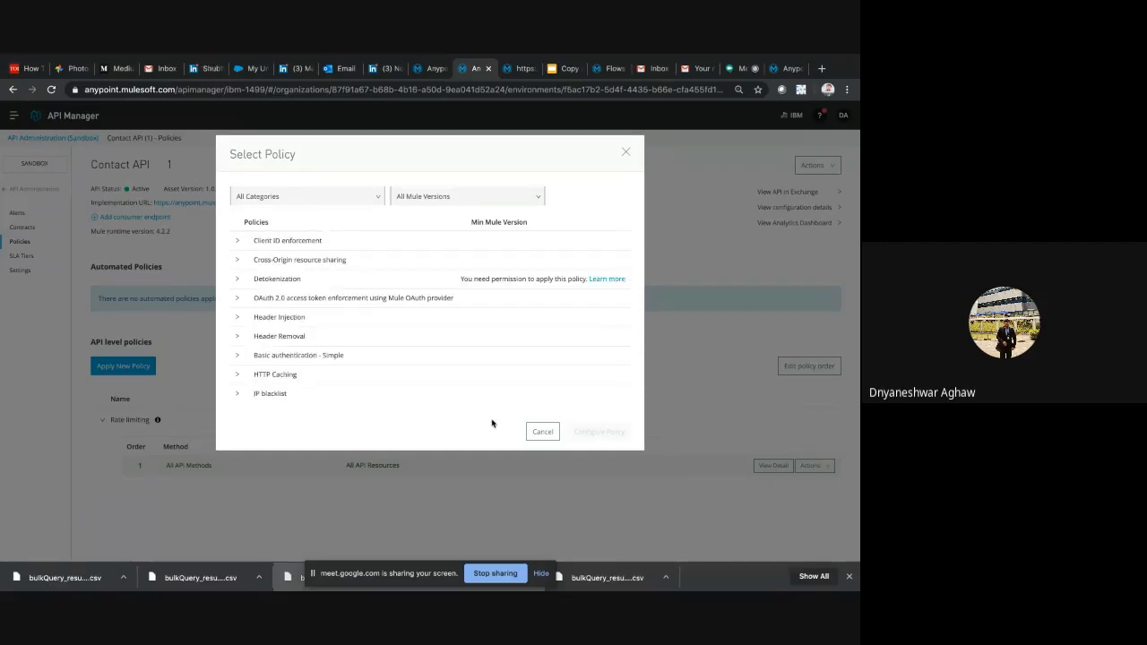
pyautogui.click(538, 433)
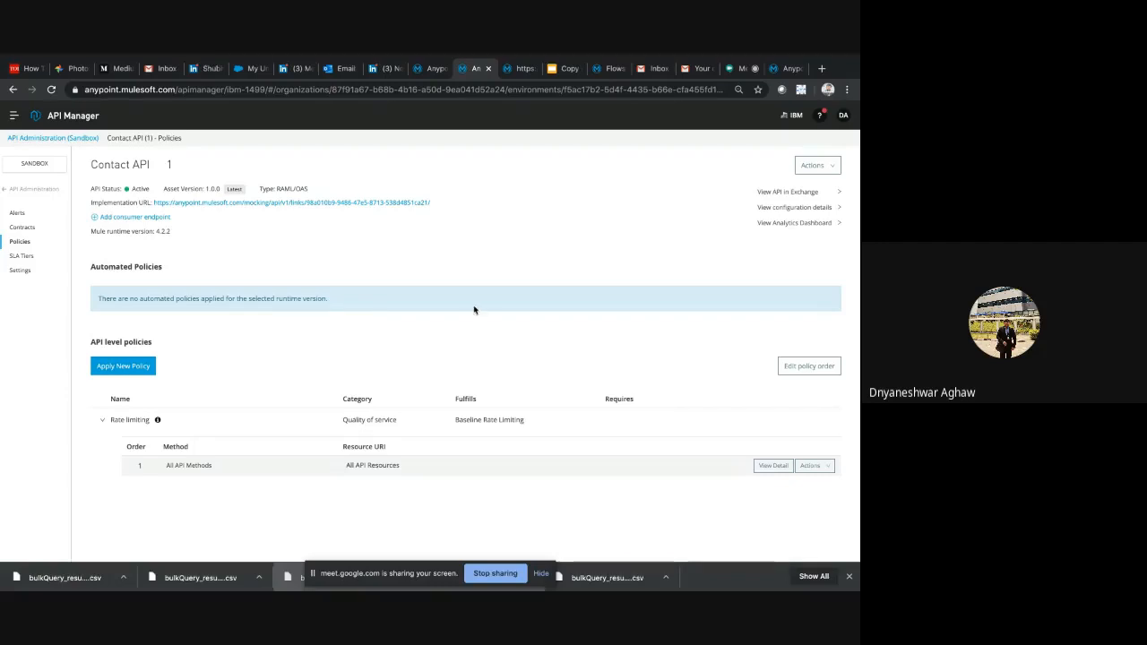
# Check the last Deploy & Manage slide of the meetup presentation and show the Connecting to Salesforce & Creating Records slide
pyautogui.click(562, 69)
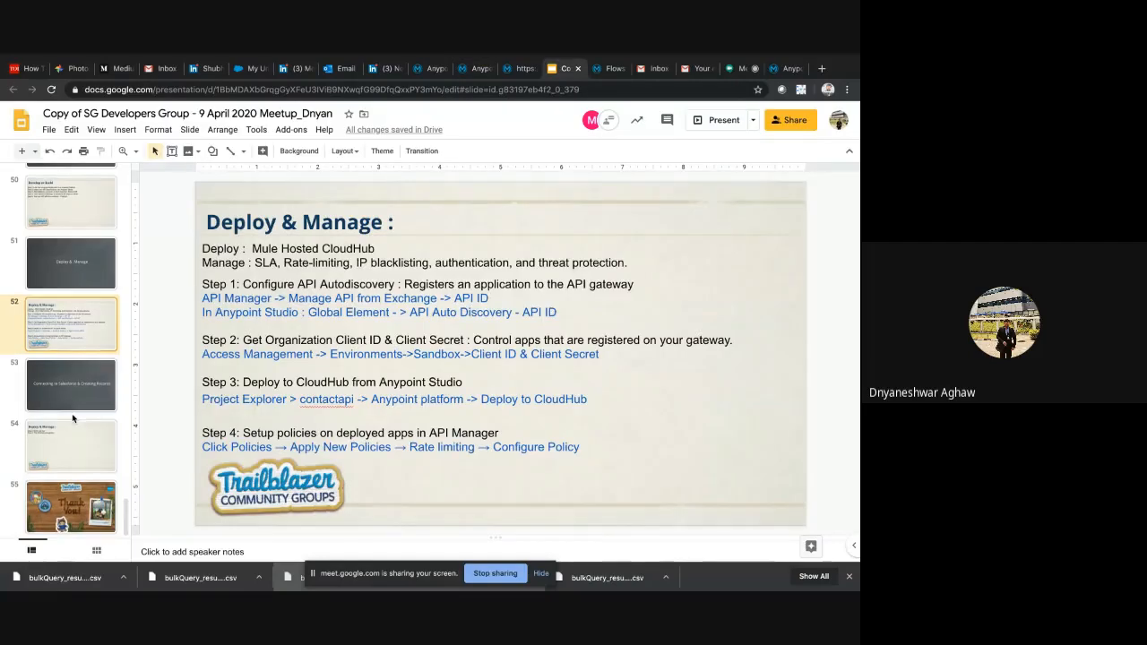
pyautogui.click(66, 441)
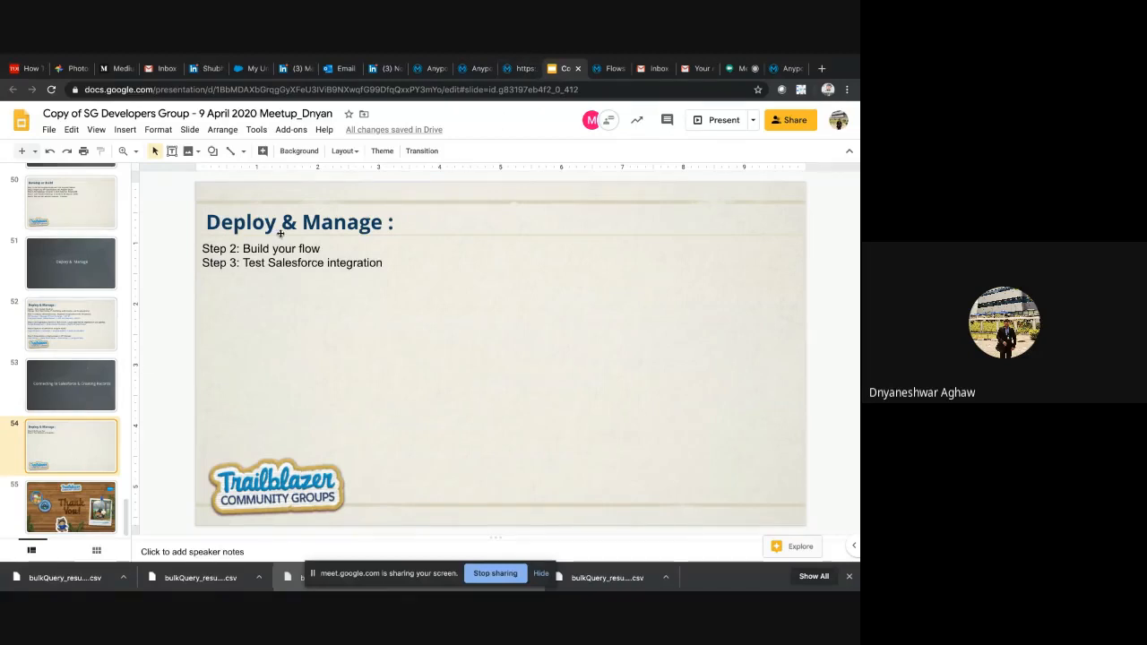
pyautogui.click(73, 385)
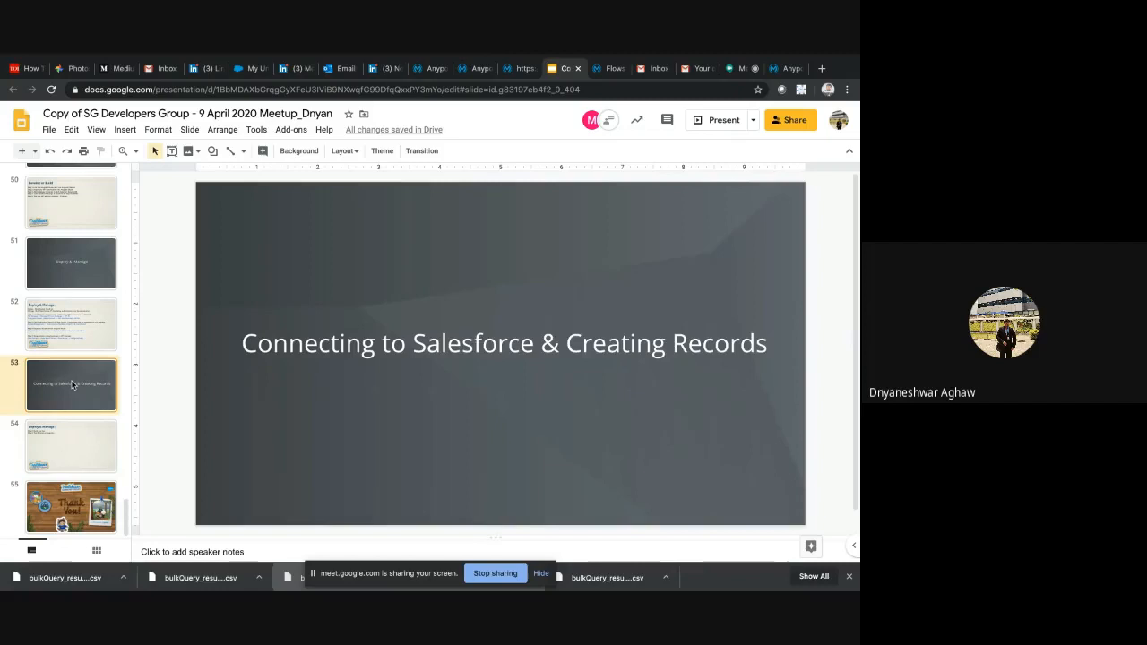
pyautogui.tripleClick(274, 352)
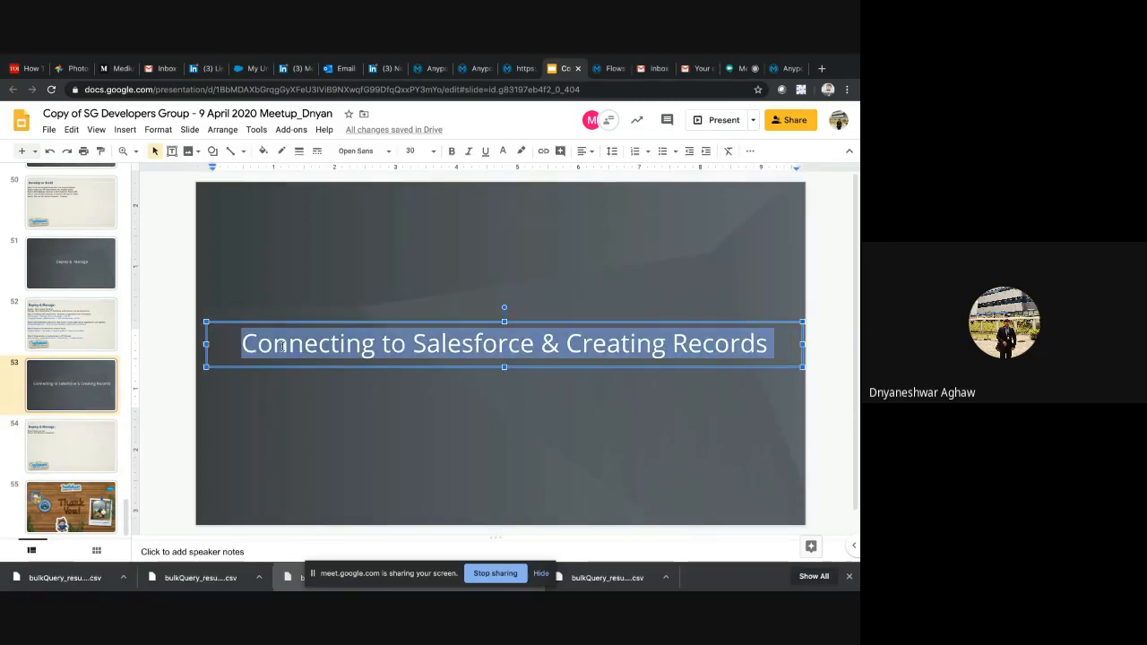
# Switch to Sublime Text and copy the Flow Designer project URL from the Salesforce Integration Testing notes
pyautogui.click(473, 69)
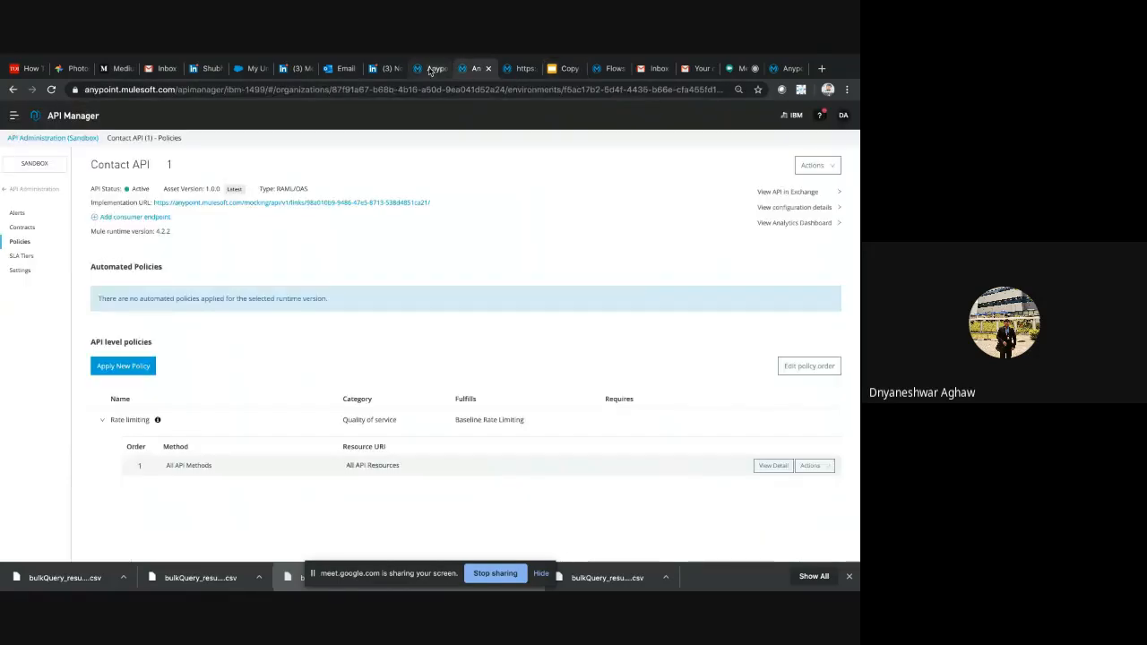
pyautogui.click(432, 70)
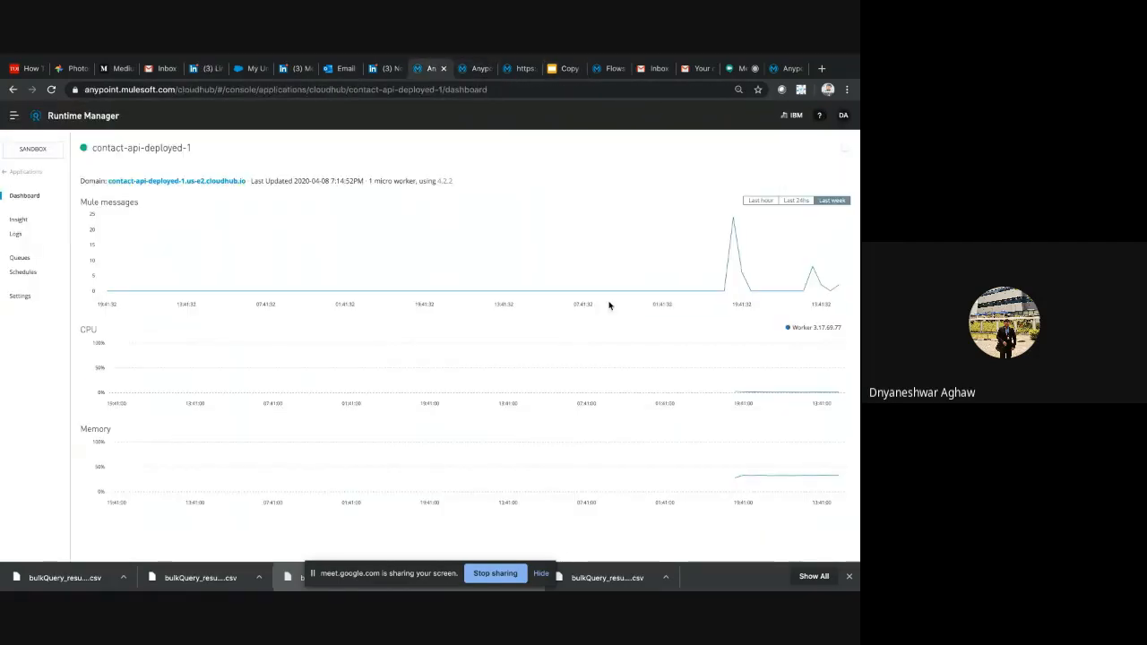
pyautogui.hotkey('ctrl', 'Right')
pyautogui.press('F4')
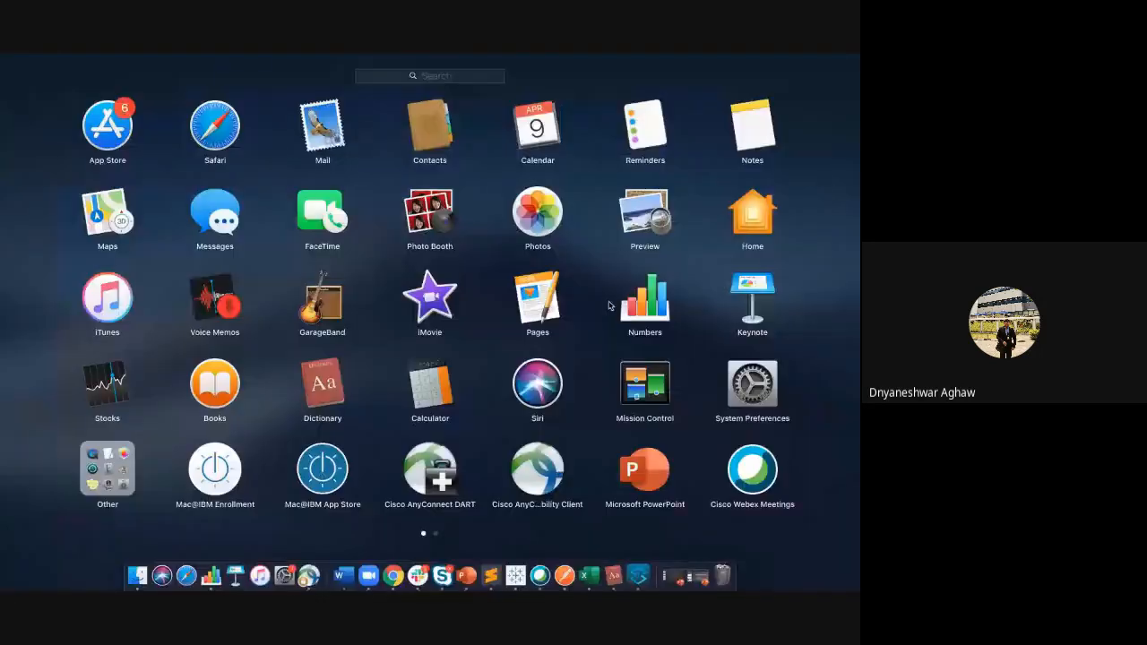
pyautogui.click(493, 583)
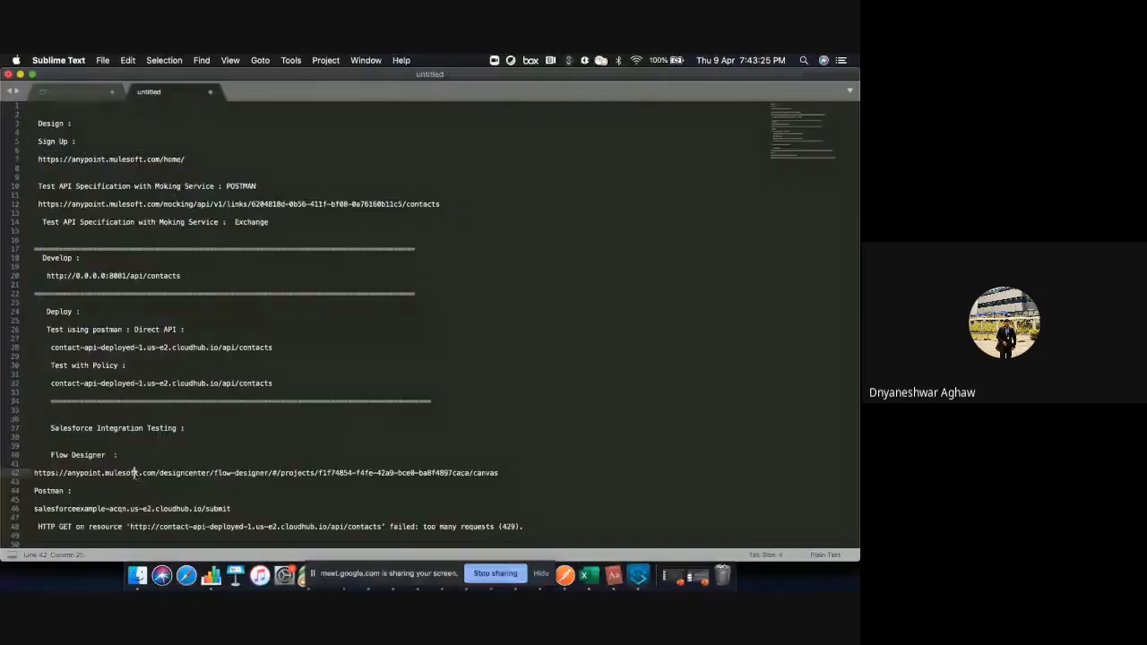
pyautogui.tripleClick(137, 474)
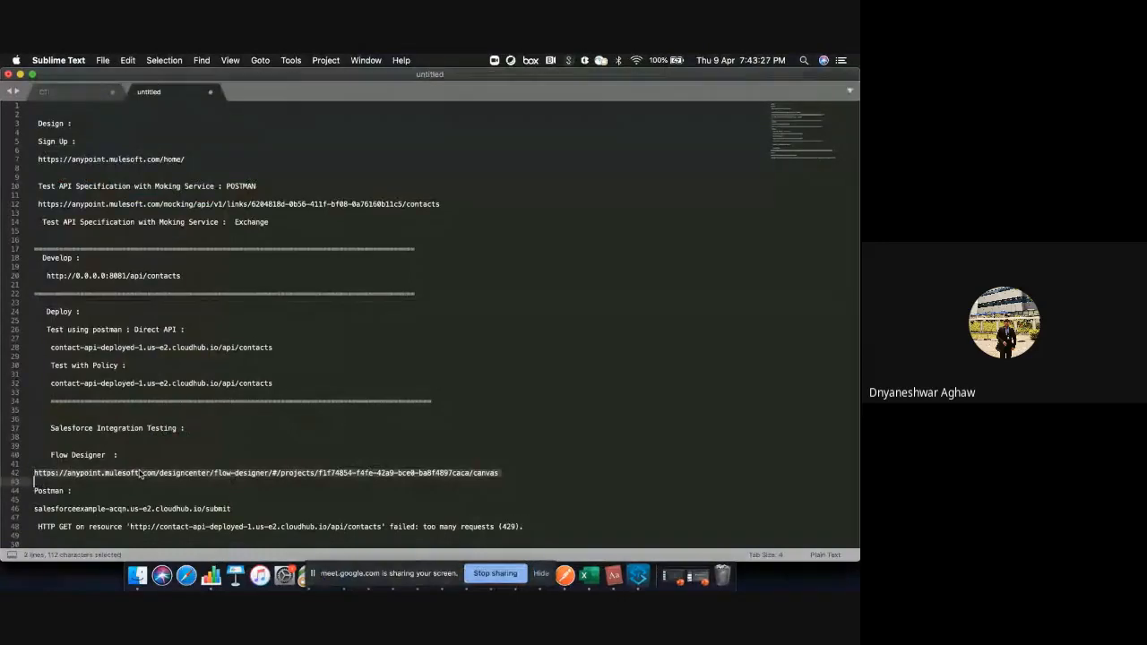
pyautogui.press('super+c')
pyautogui.click(590, 341)
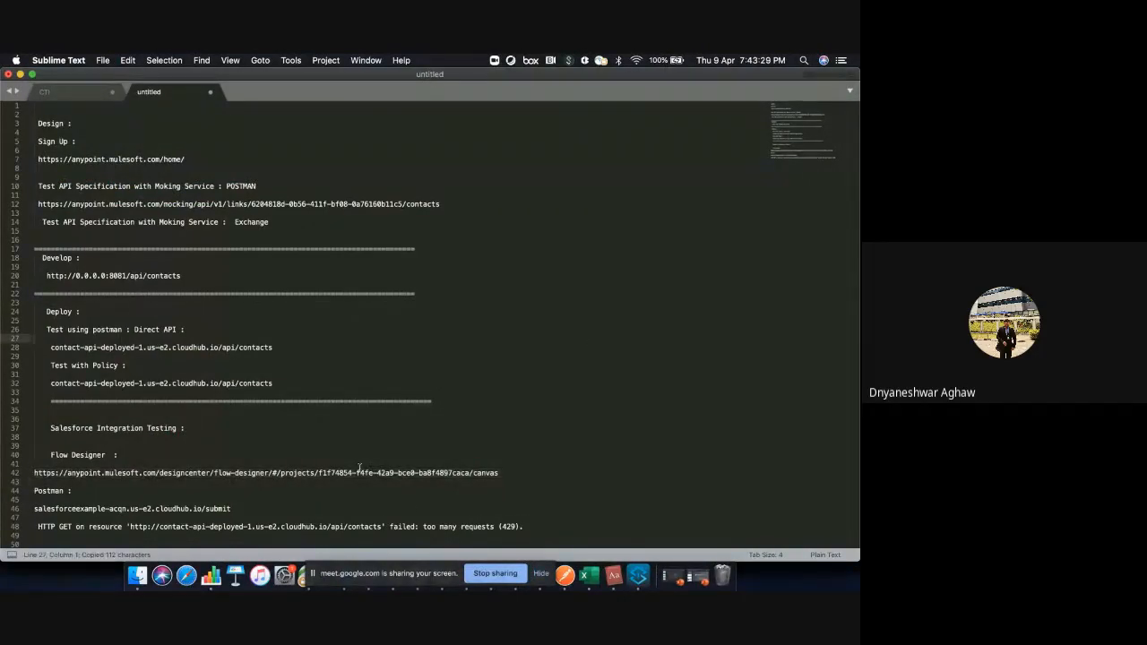
# Minimize the Sublime Text and Postman windows
pyautogui.hotkey('ctrl', 'Right')
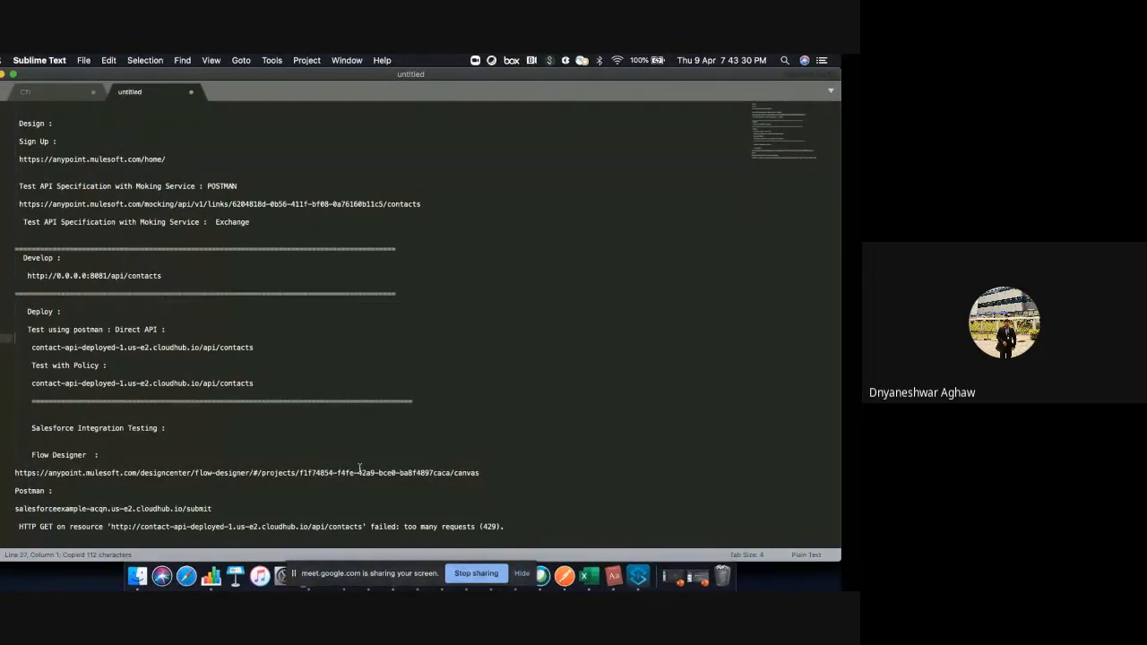
pyautogui.hotkey('ctrl', 'Left')
pyautogui.press('F4')
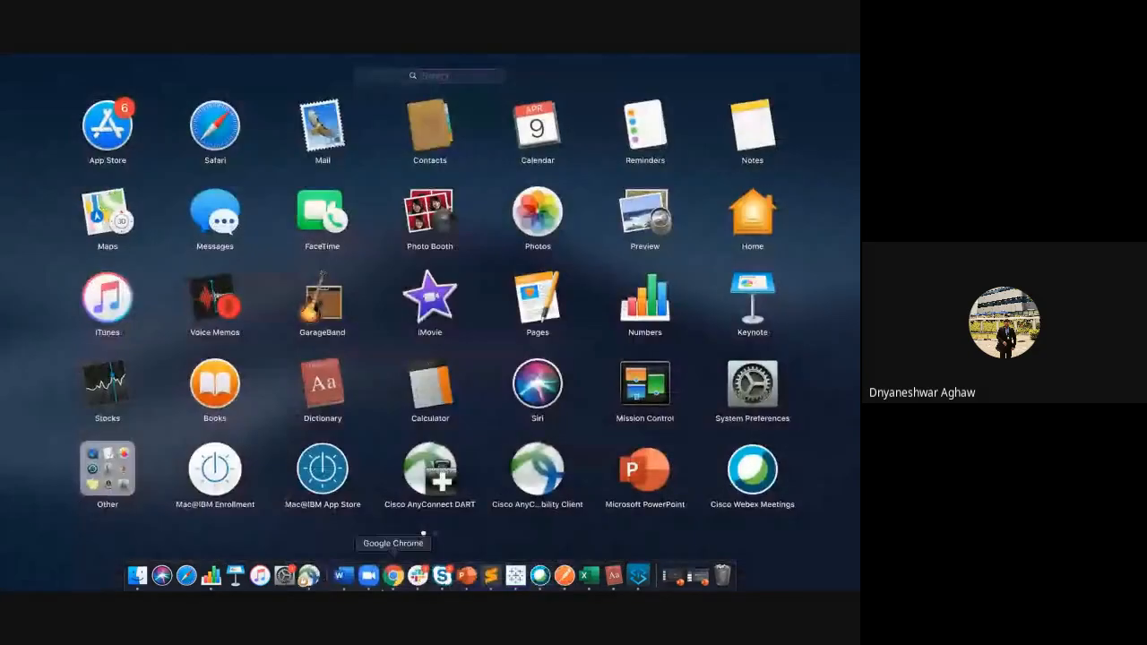
pyautogui.click(393, 576)
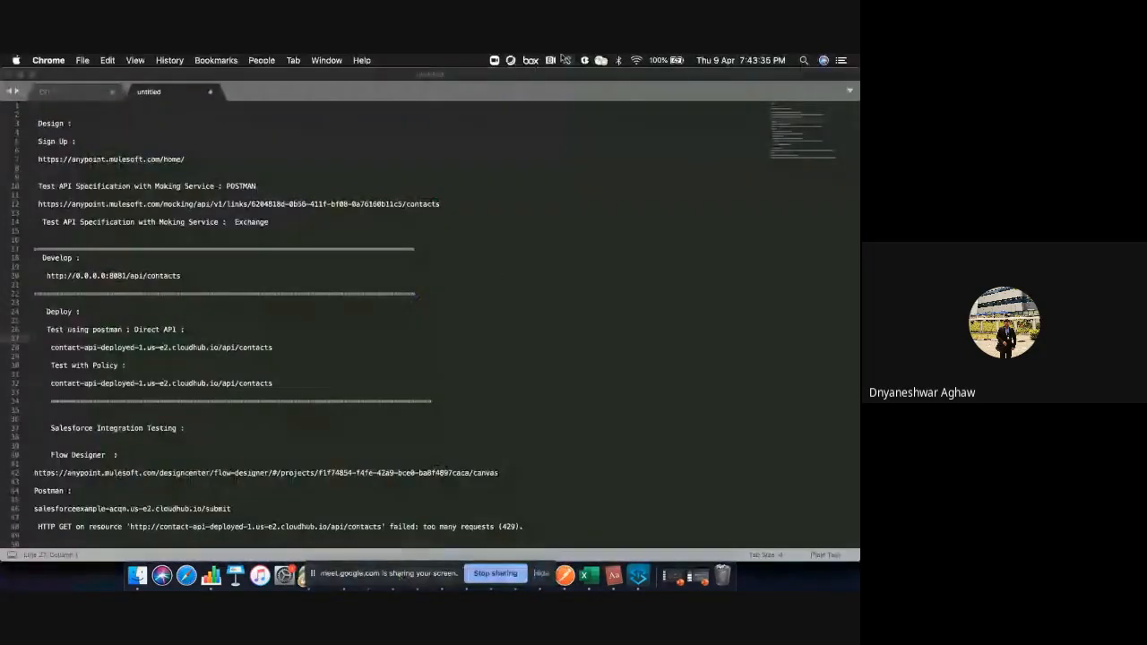
pyautogui.click(20, 75)
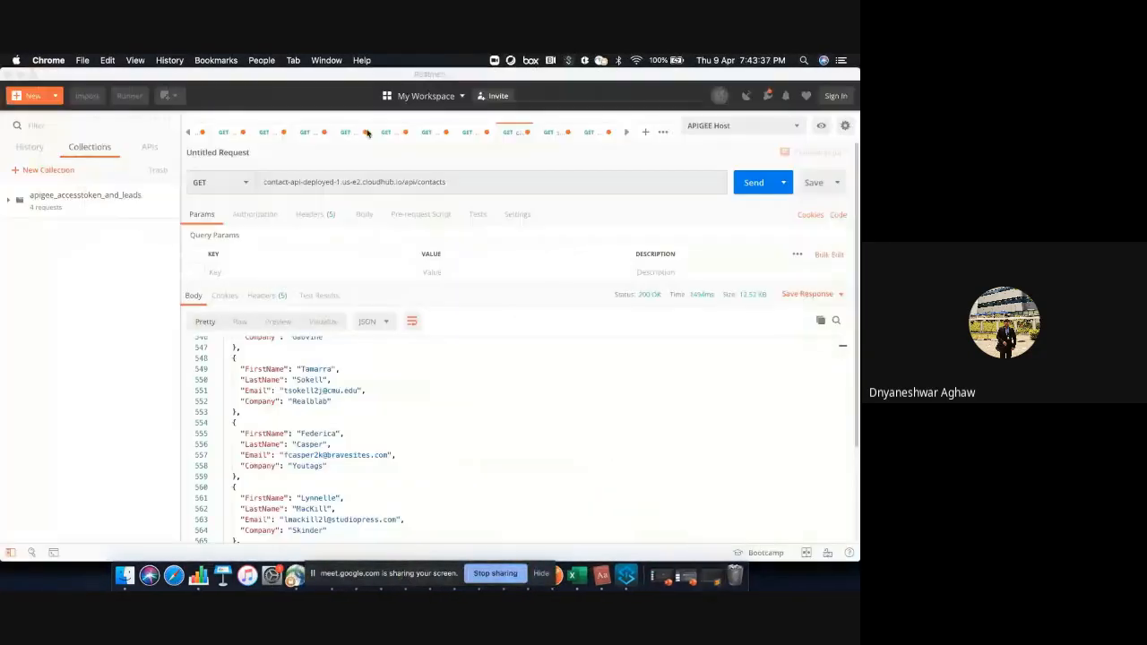
pyautogui.click(482, 519)
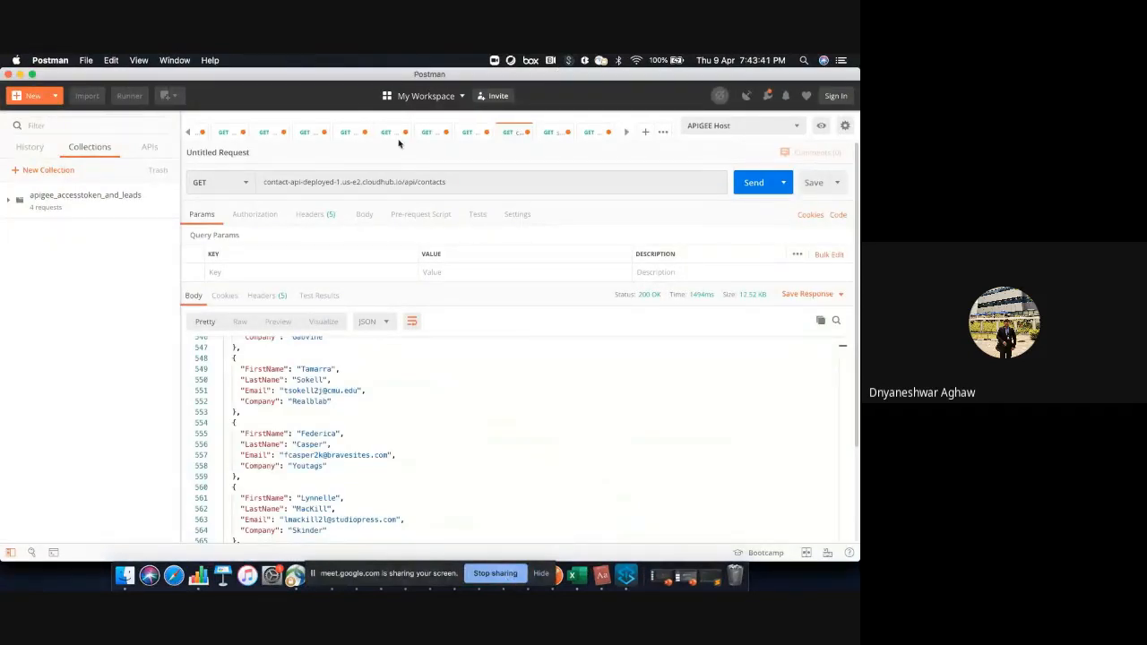
pyautogui.moveTo(25, 78); pyautogui.dragTo(20, 78)
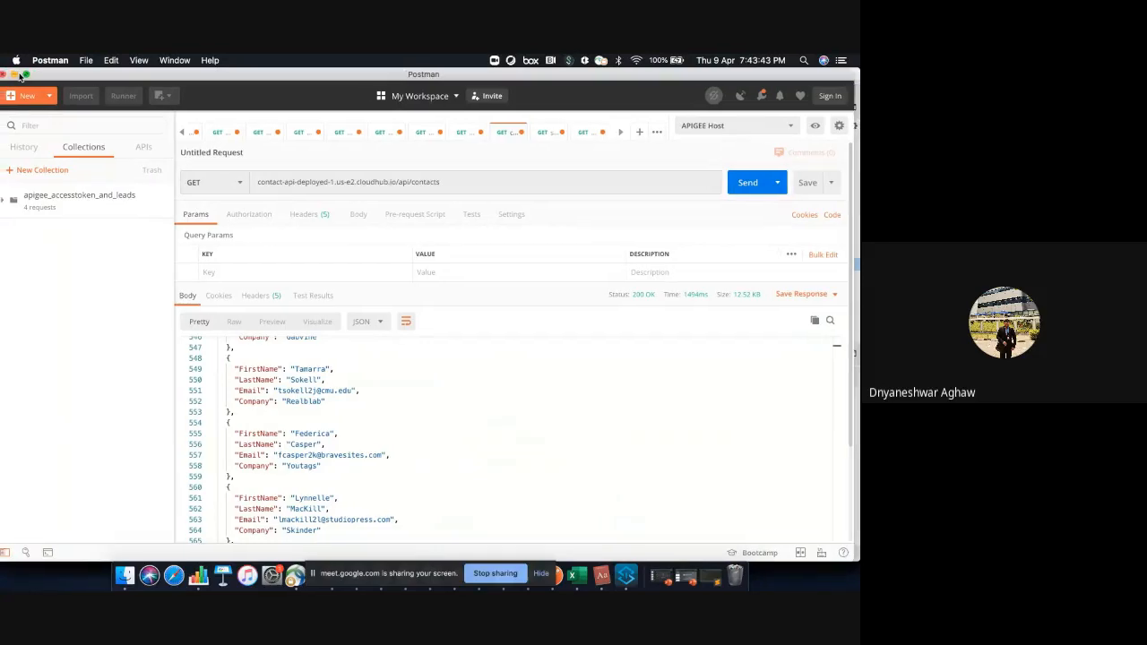
pyautogui.click(14, 74)
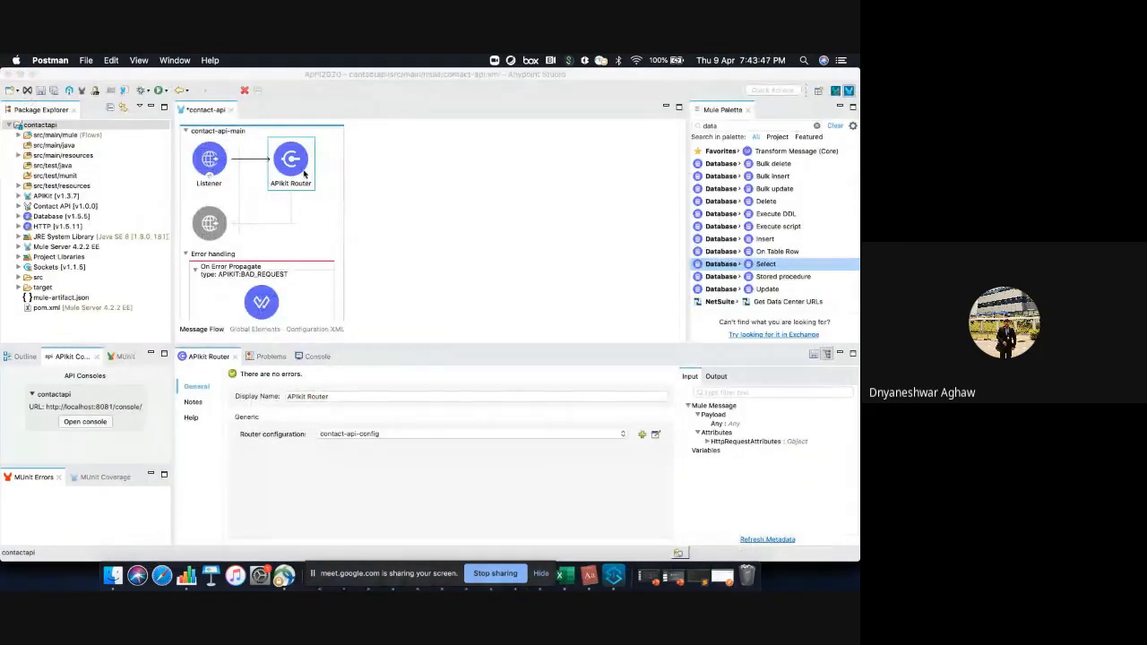
# Switch to Excel and close the Yamaha Music Estimates V1.5 workbook
pyautogui.hotkey('ctrl', 'Right')
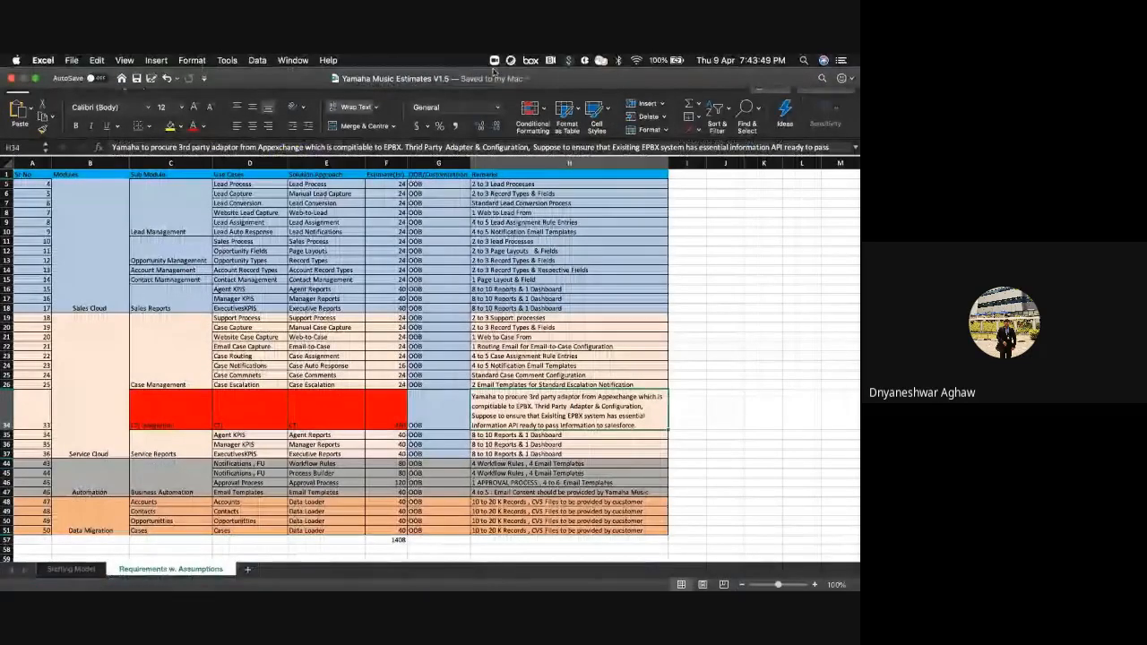
pyautogui.click(11, 79)
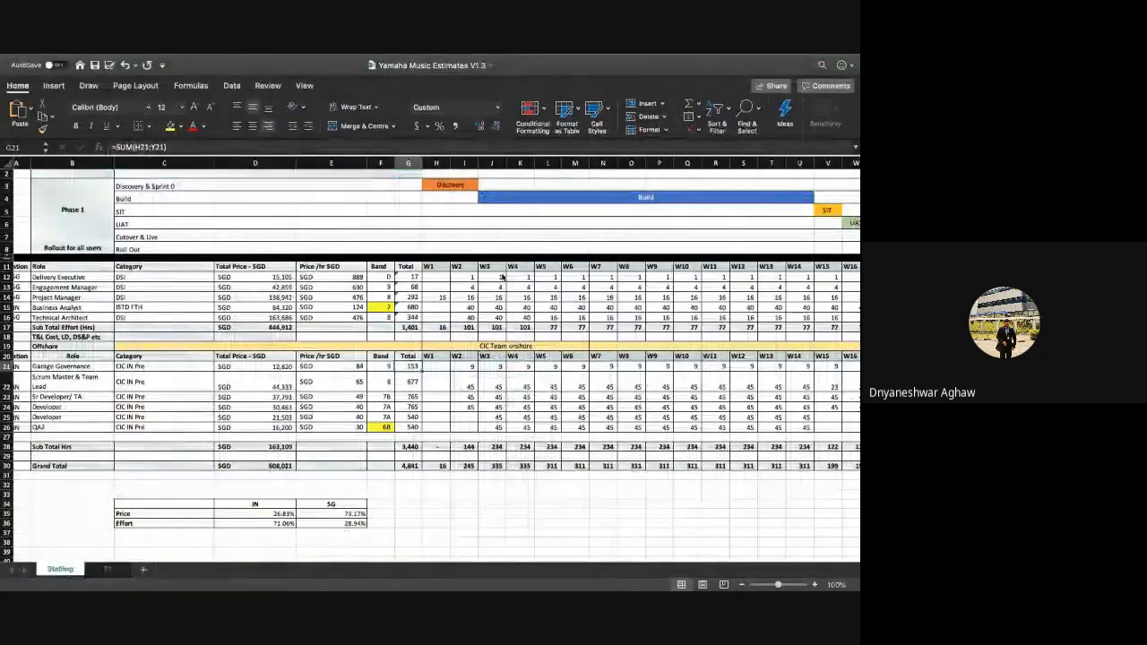
pyautogui.scroll(2, 503, 277)
pyautogui.hotkey('ctrl', 'Right')
pyautogui.hotkey('ctrl', 'Right')
pyautogui.hotkey('ctrl', 'Left')
pyautogui.hotkey('ctrl', 'Left')
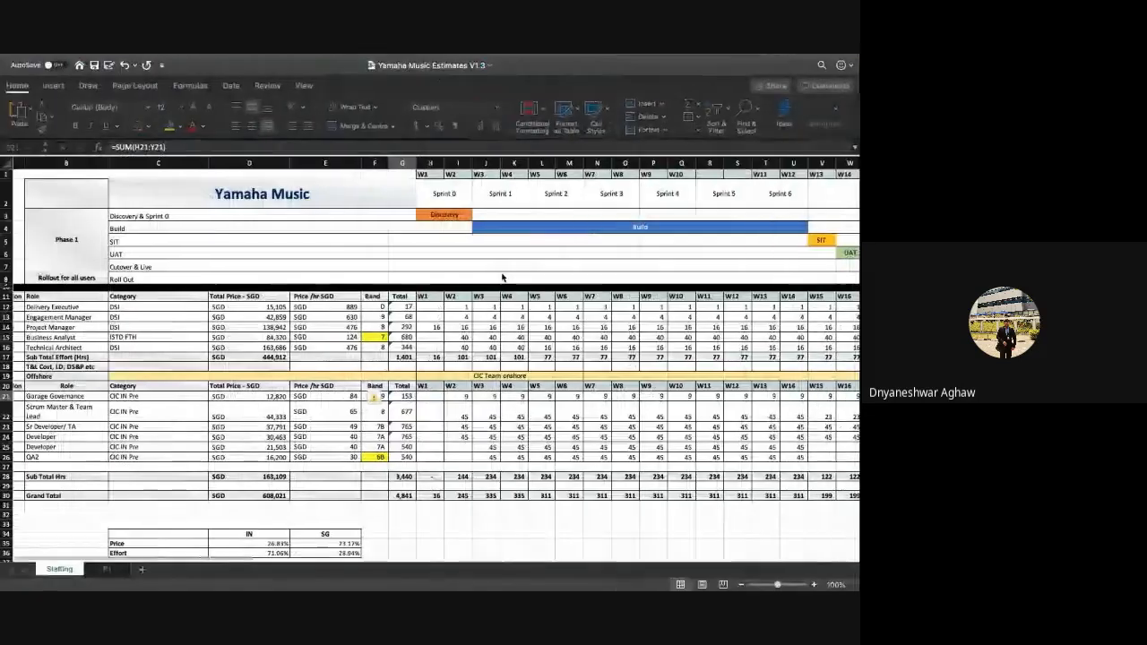
# Switch back to Google Chrome with the Contact API policies in API Manager
pyautogui.hotkey('ctrl', 'Left')
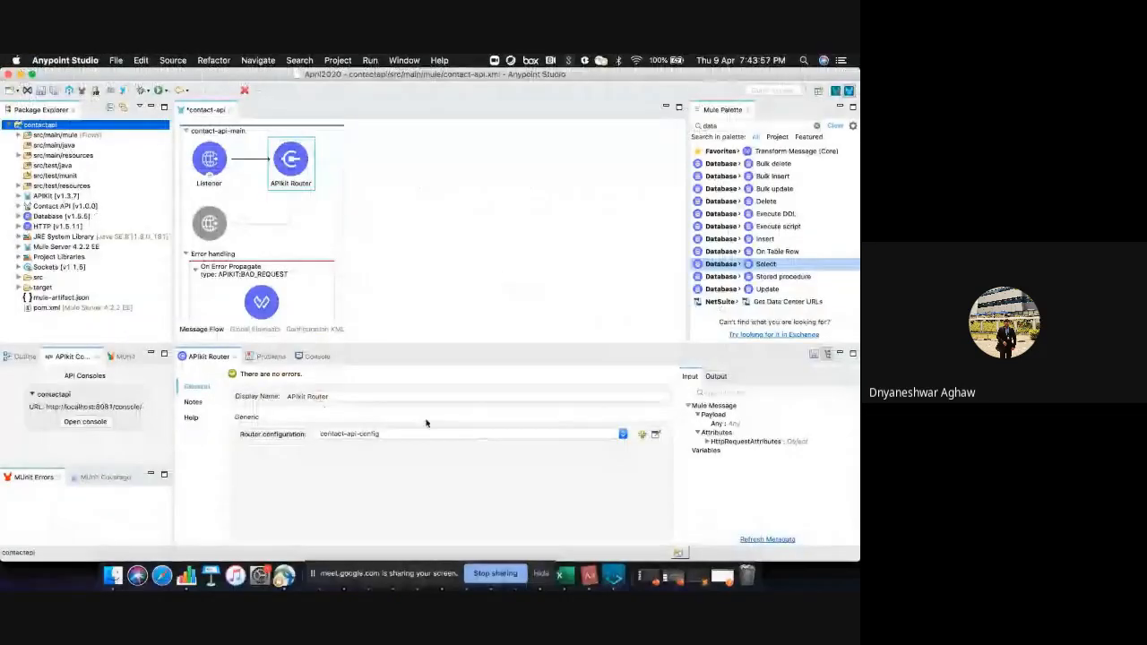
pyautogui.click(542, 577)
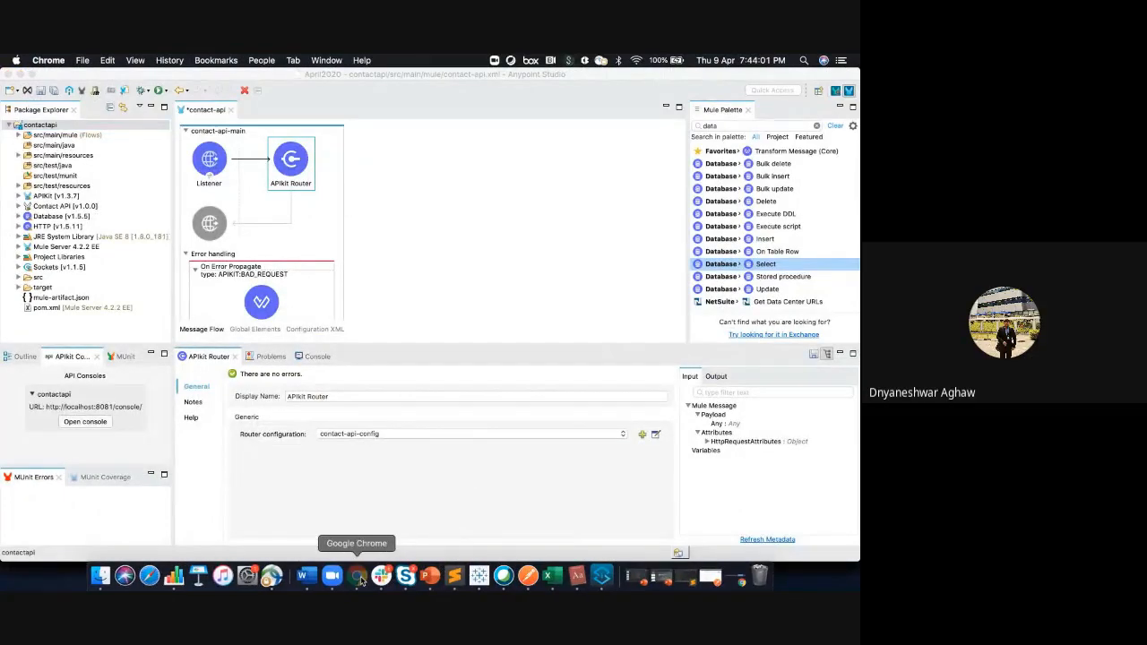
pyautogui.click(359, 578)
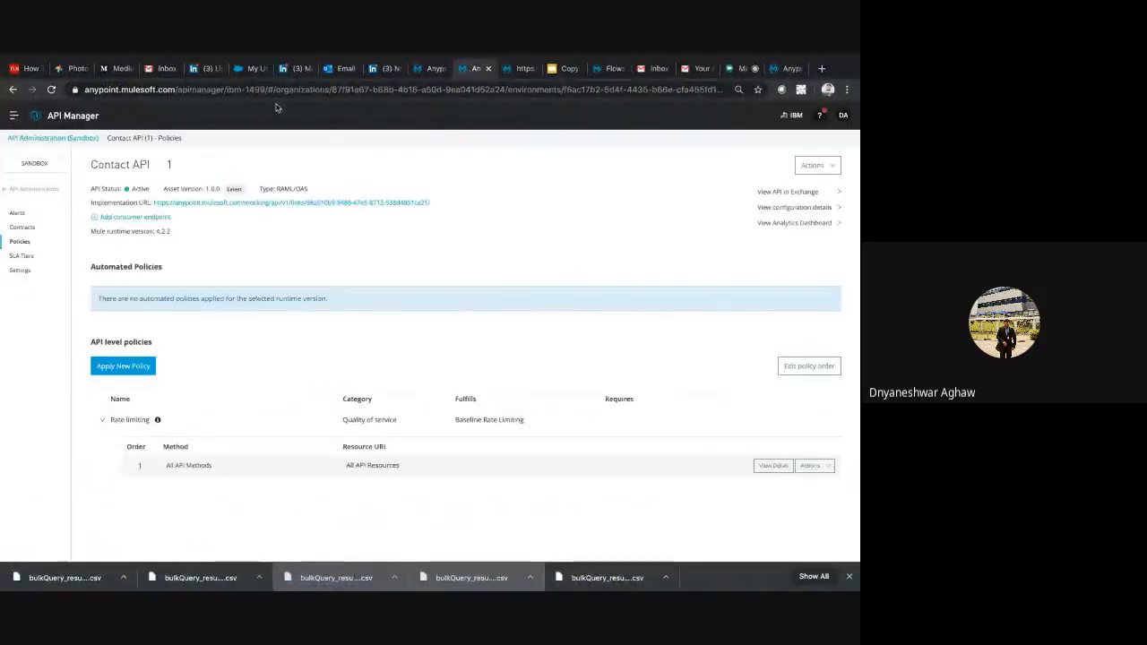
# Load the copied Flow Designer project URL in place of the Contact API policies page
pyautogui.click(122, 89)
pyautogui.hotkey('ctrl', 'v')
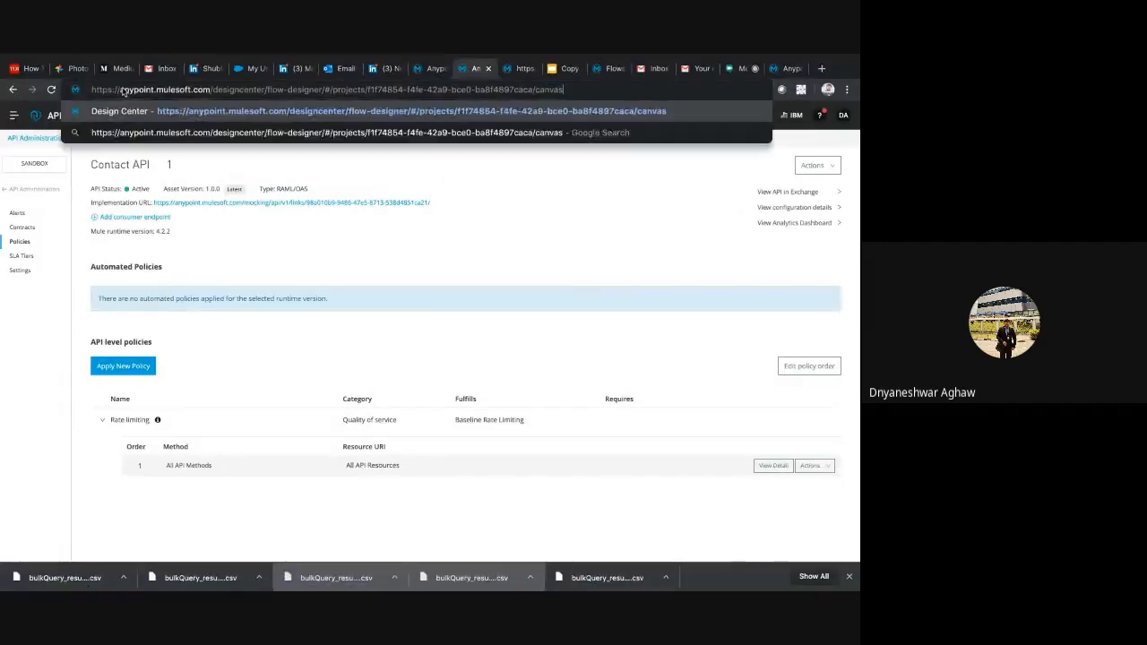
pyautogui.press('Return')
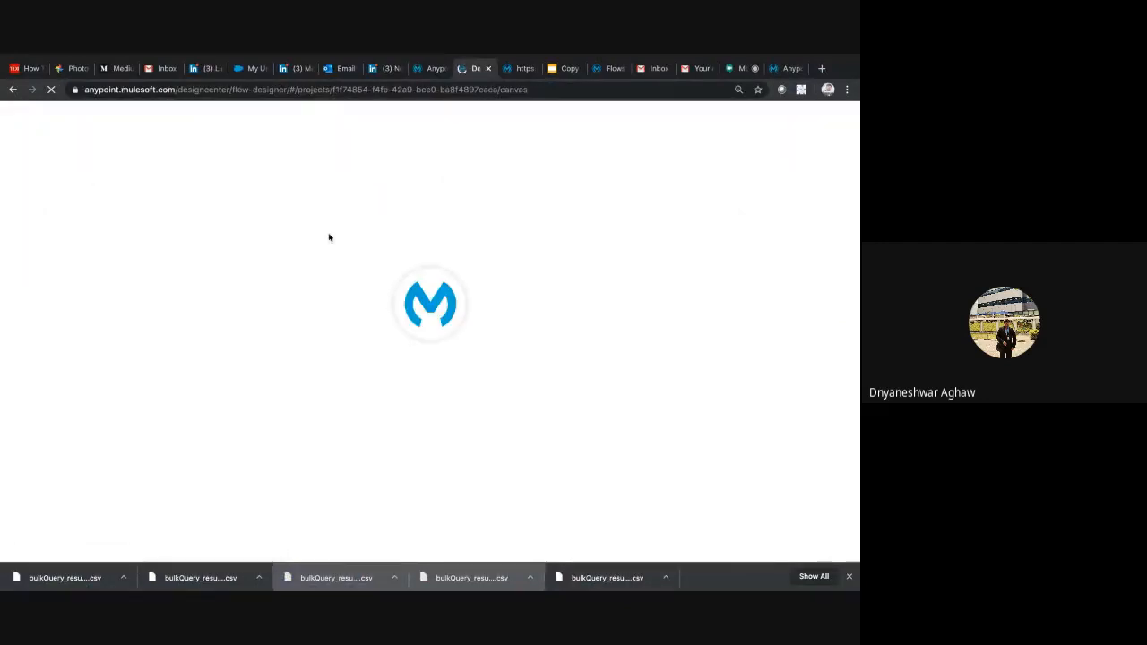
# Present the Connecting to Salesforce & Creating Records slide and highlight the build-flow and test-integration steps on slide 54
pyautogui.click(559, 68)
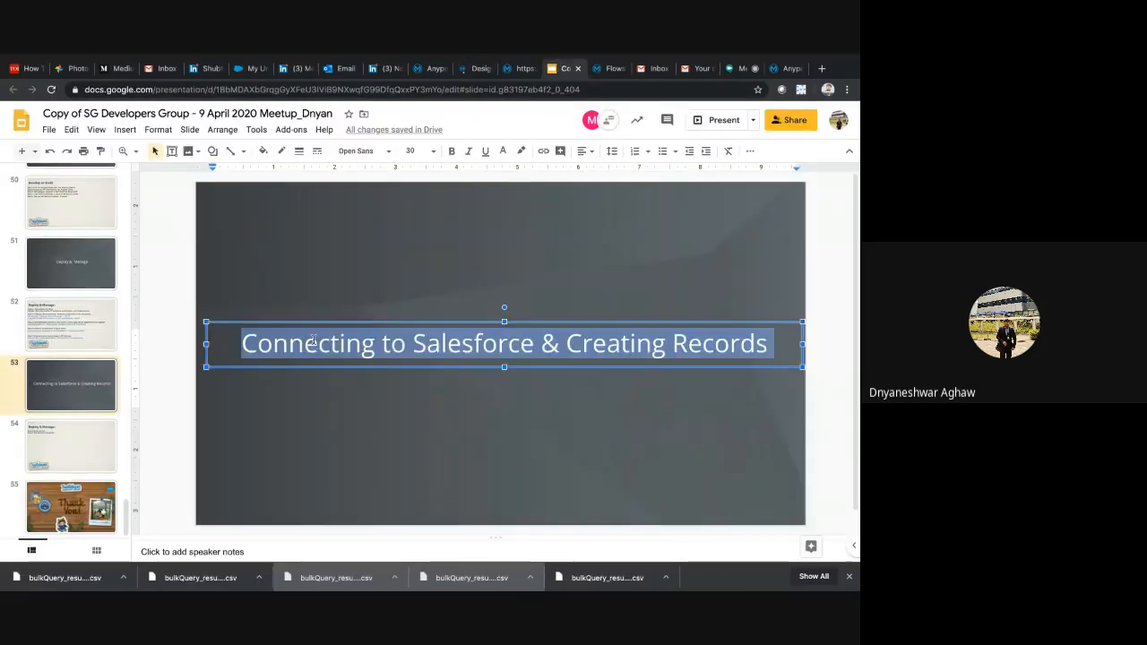
pyautogui.click(87, 388)
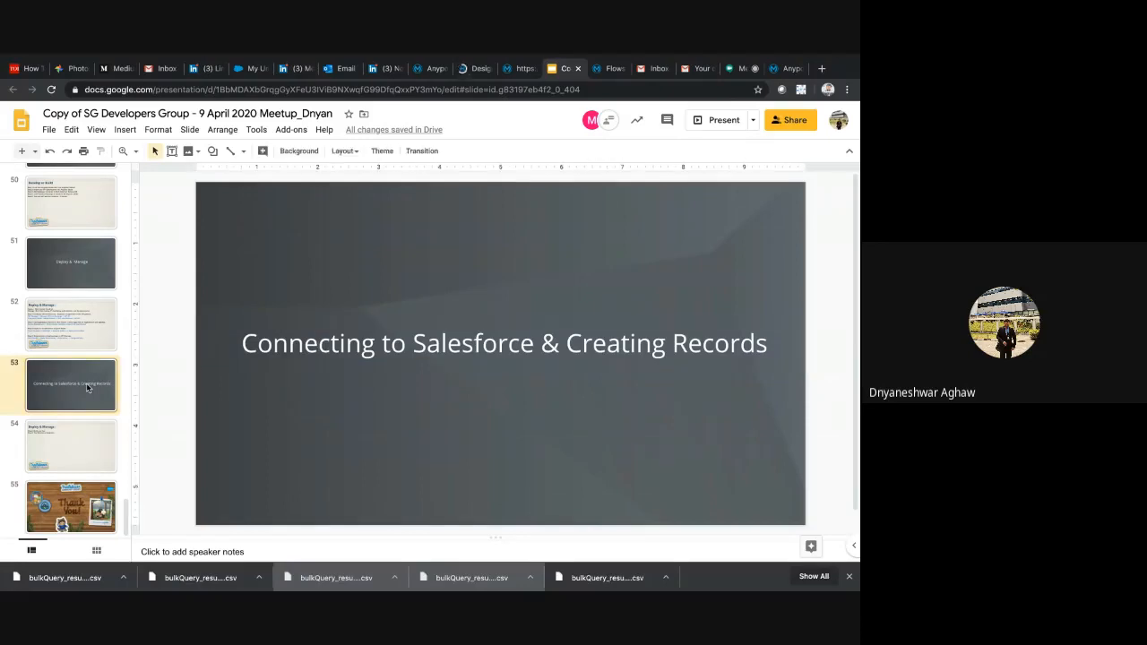
pyautogui.click(71, 444)
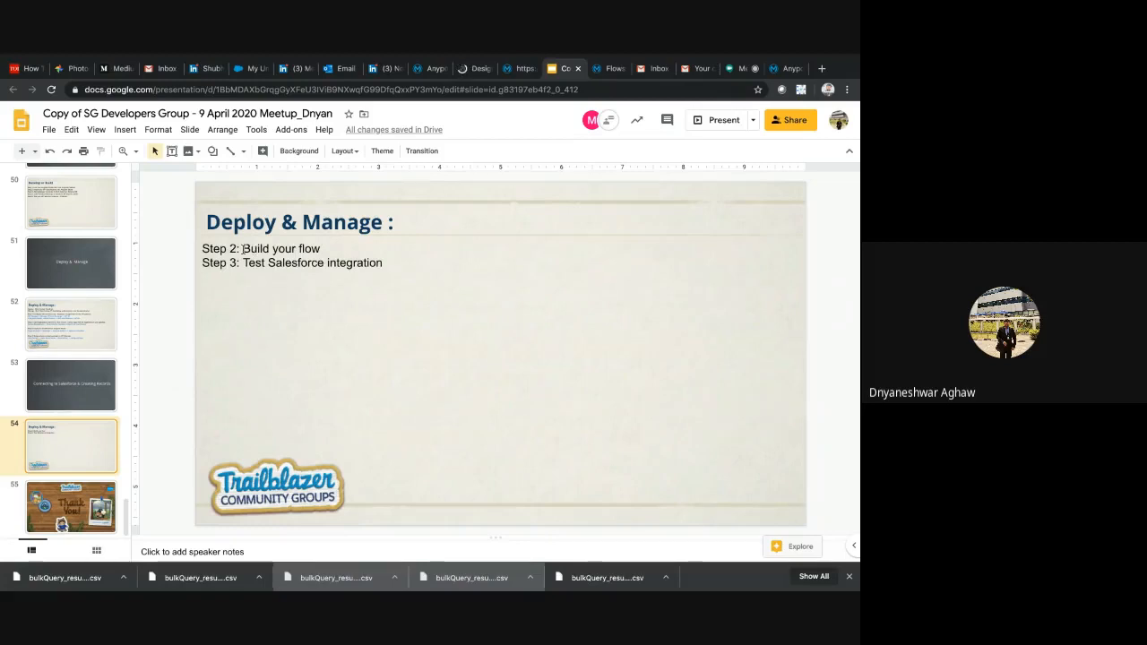
pyautogui.tripleClick(382, 246)
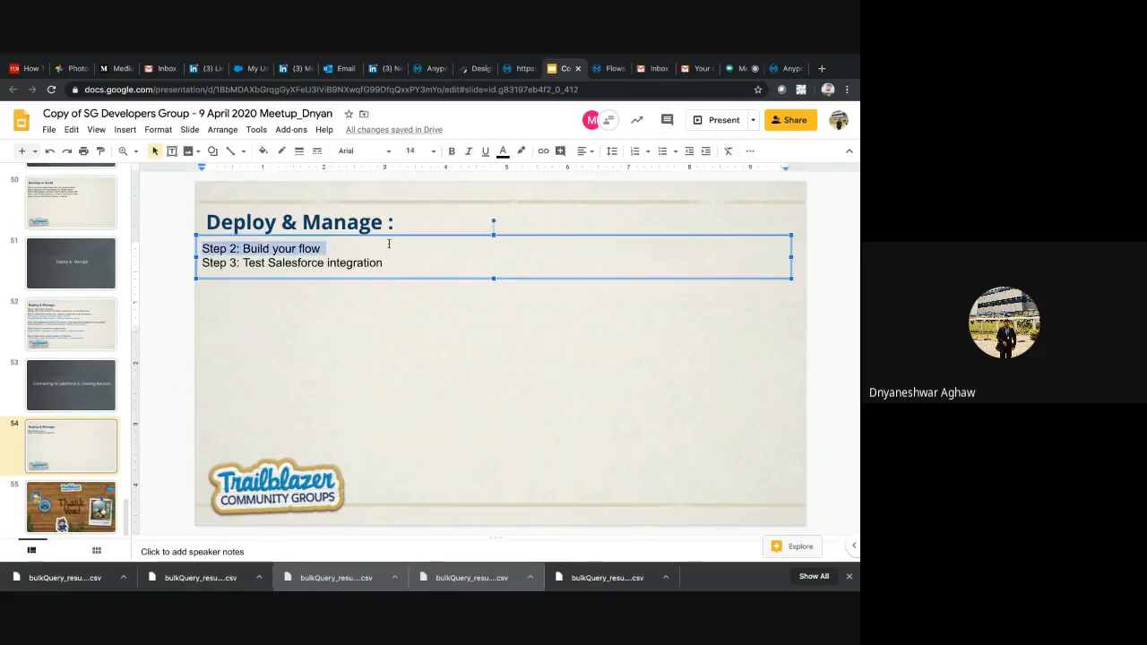
pyautogui.tripleClick(270, 265)
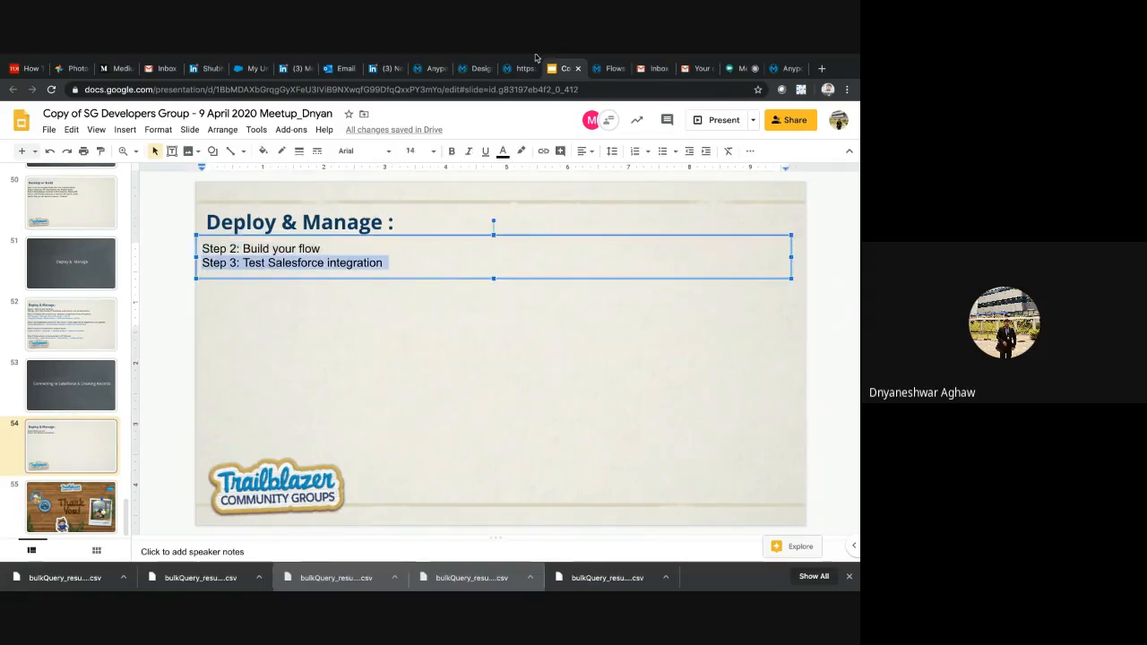
# Return to the SalesforceExample project in Design Center and review the path configured in New Flow's HTTP Listener
pyautogui.click(477, 68)
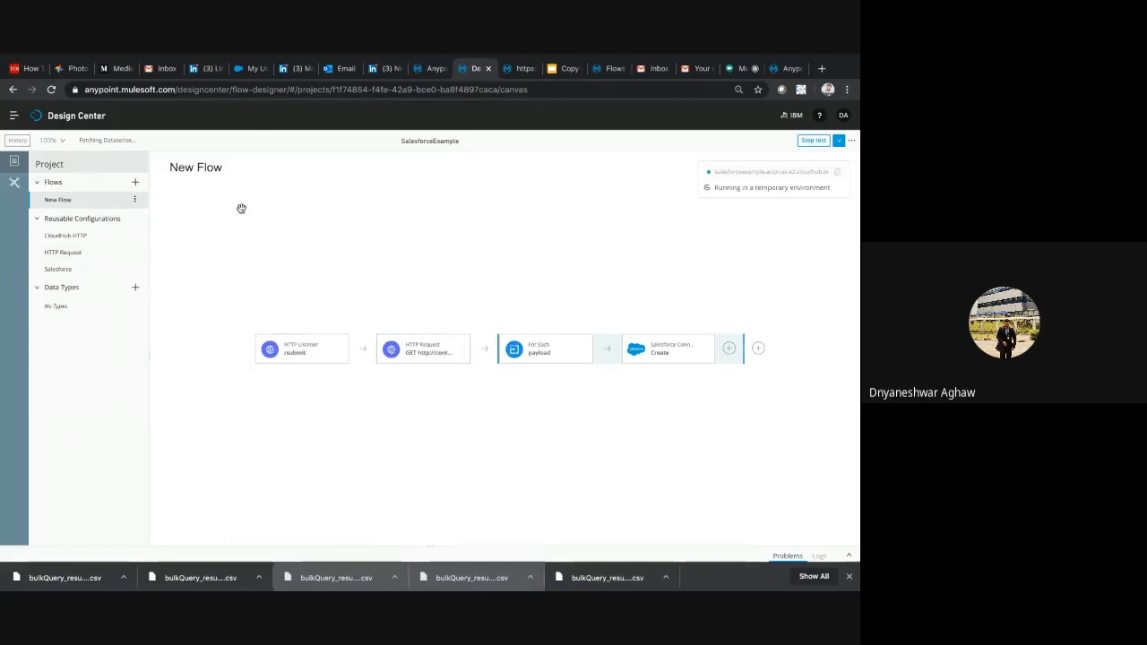
pyautogui.click(139, 199)
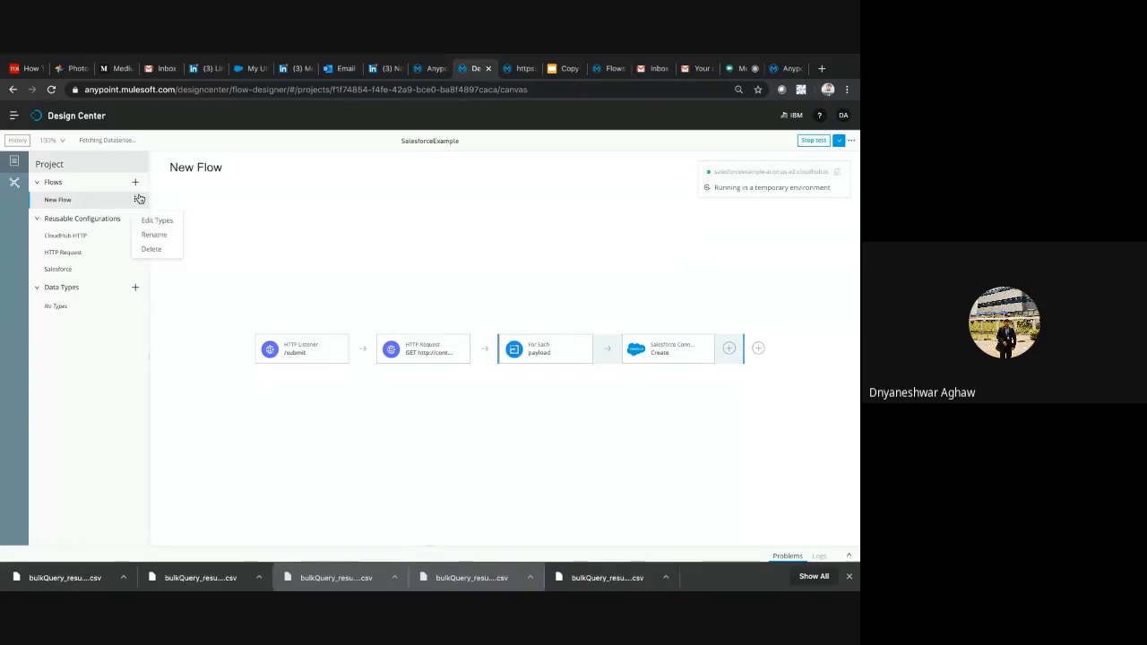
pyautogui.click(285, 269)
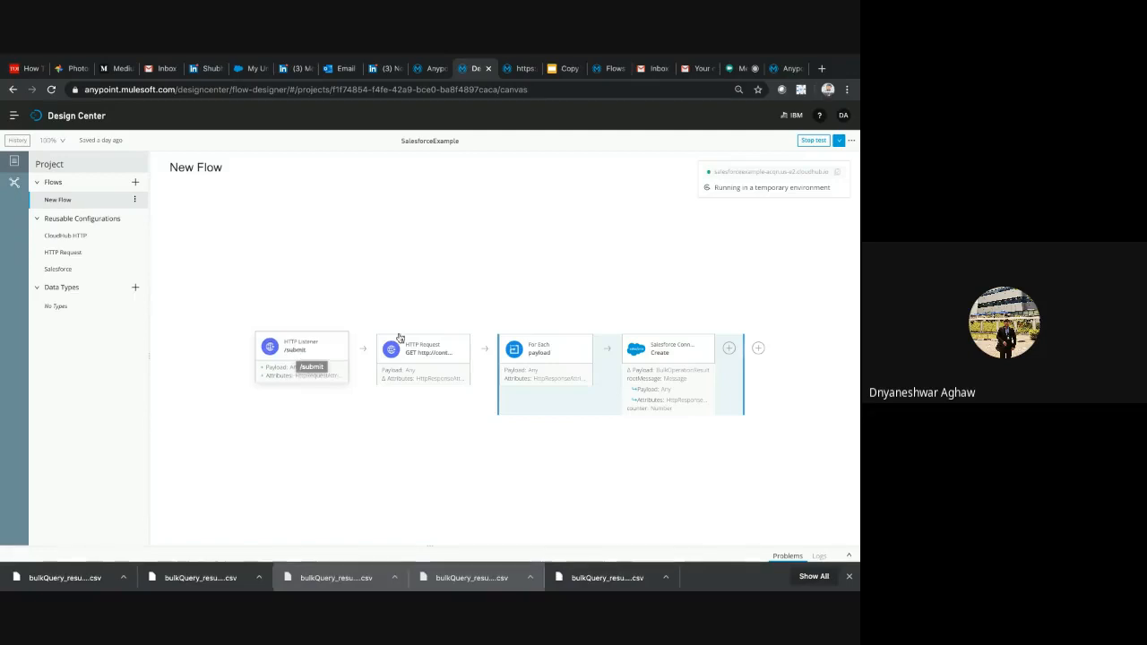
pyautogui.click(312, 346)
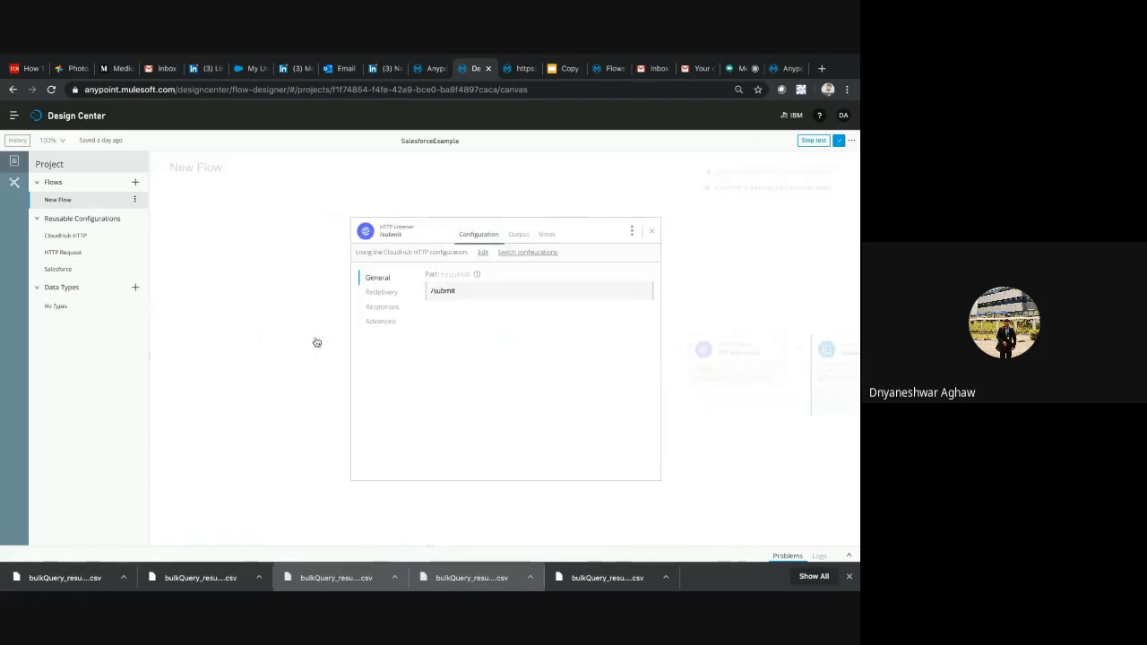
pyautogui.doubleClick(468, 293)
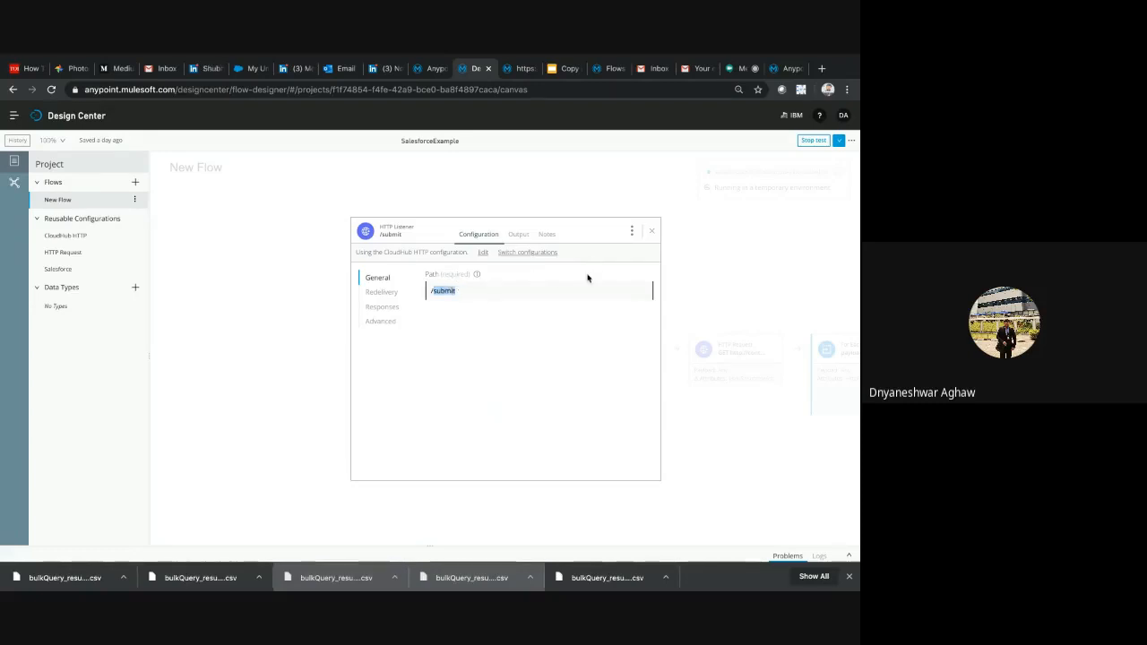
pyautogui.click(652, 234)
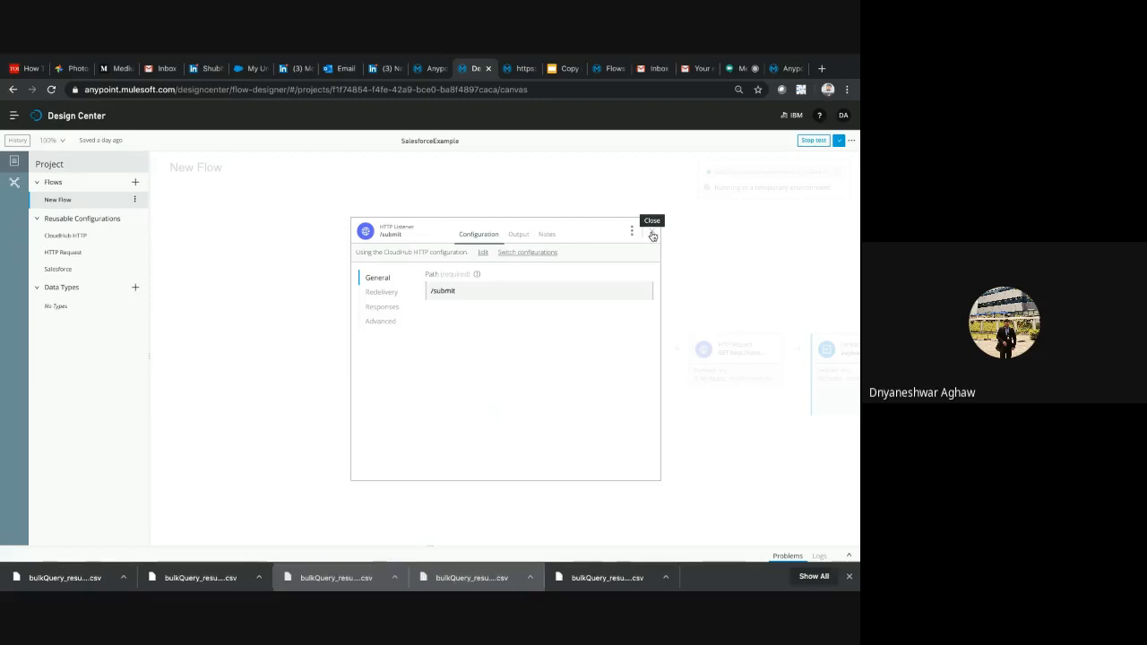
pyautogui.click(653, 234)
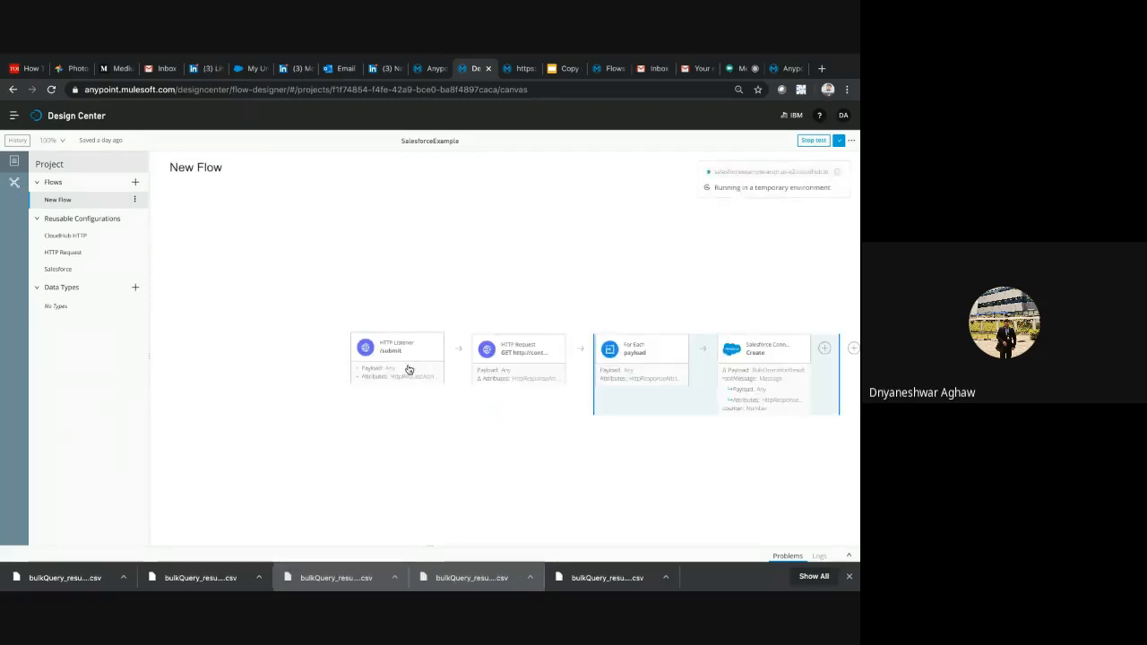
# Inspect the HTTP Request's URL and compare it with the contact-api-deployed-1 domain in Runtime Manager
pyautogui.click(512, 358)
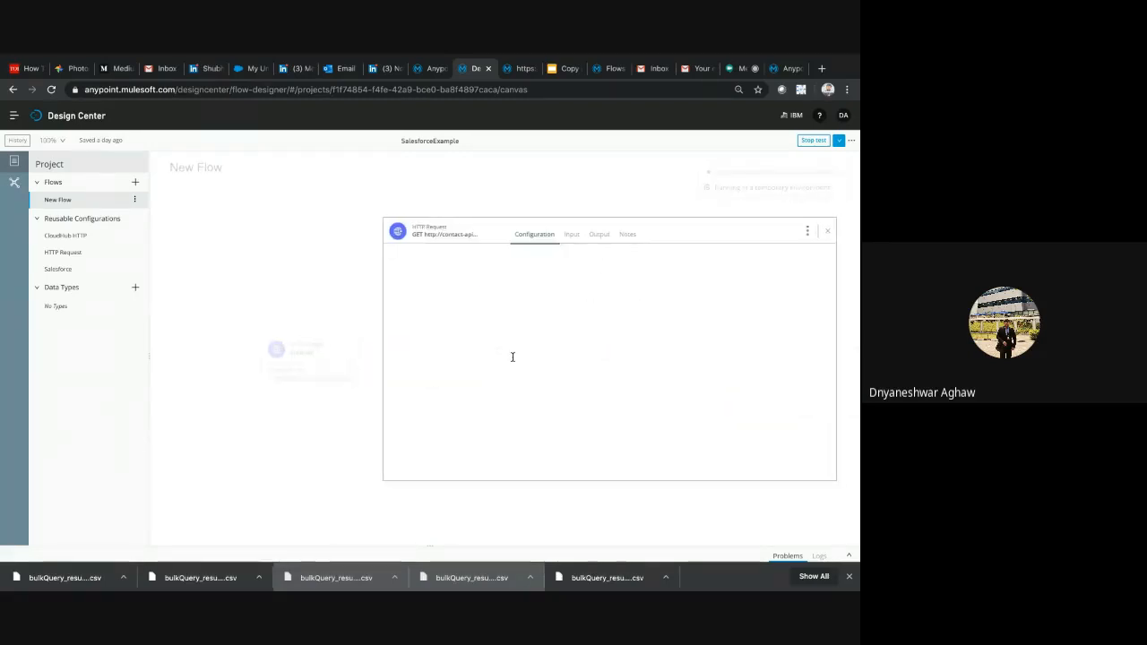
pyautogui.doubleClick(407, 352)
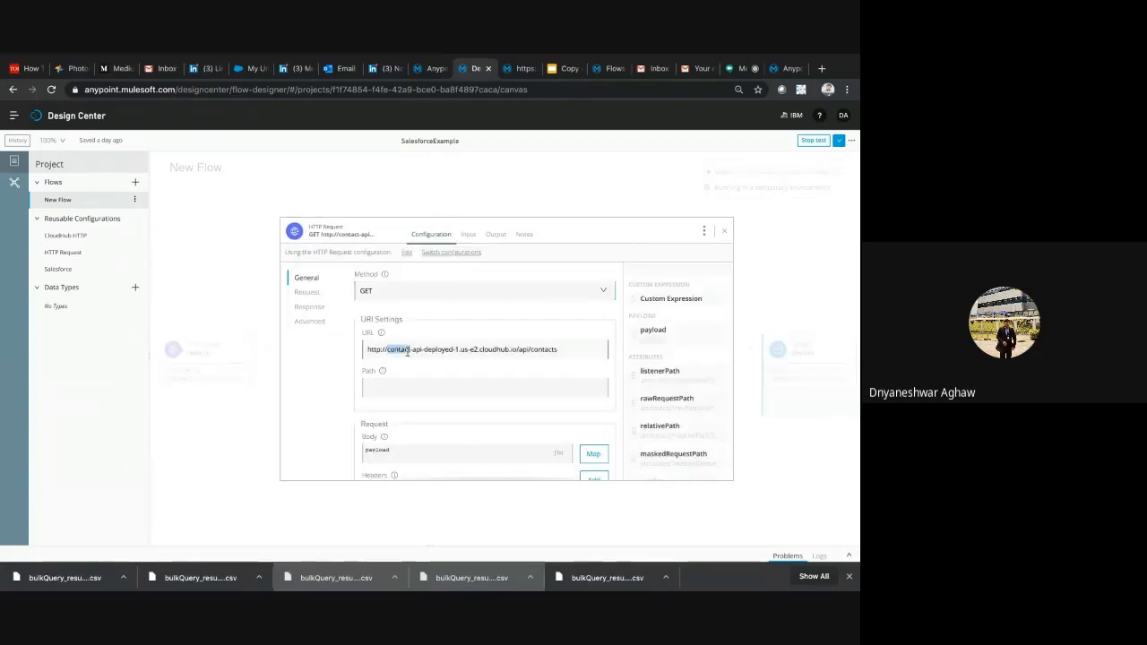
pyautogui.tripleClick(408, 351)
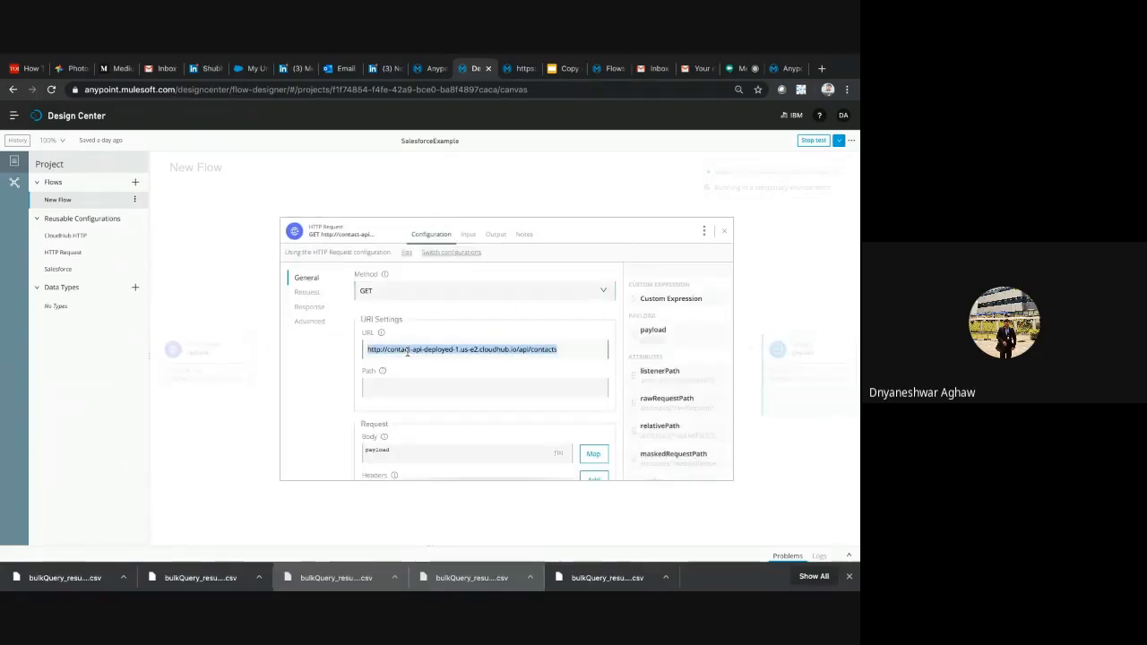
pyautogui.click(430, 68)
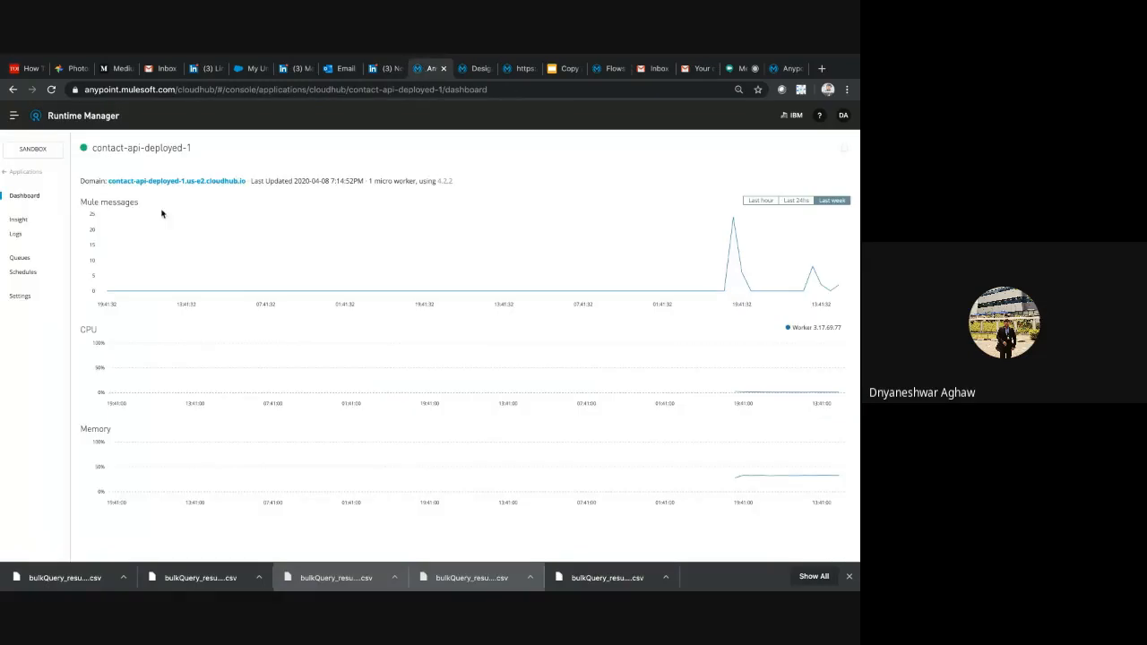
pyautogui.click(477, 68)
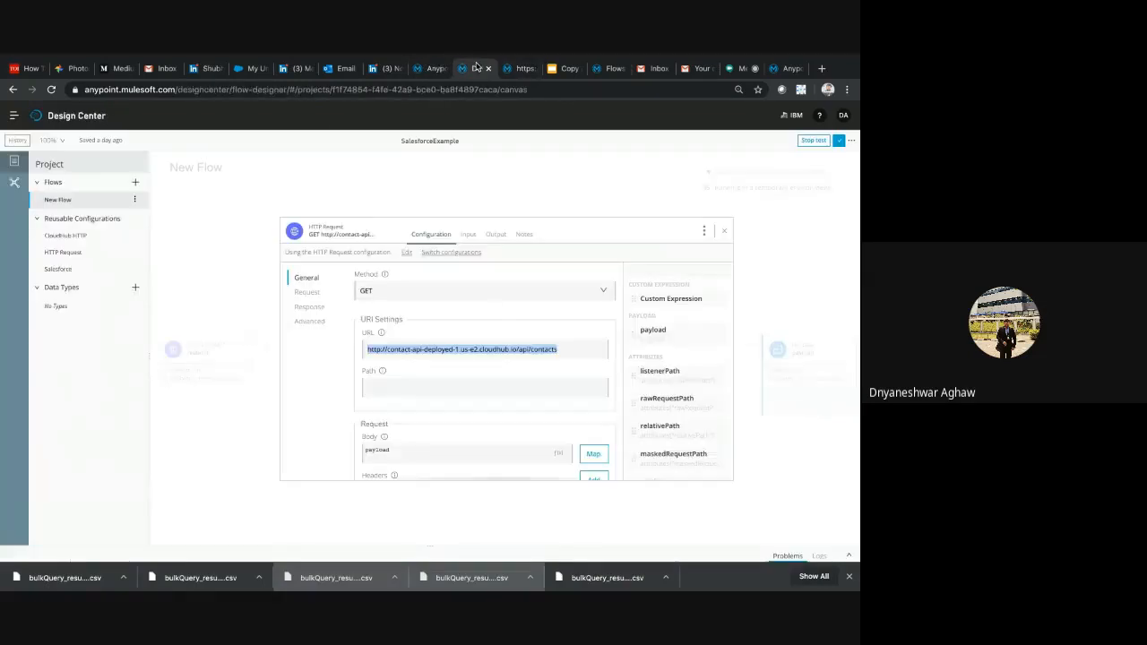
pyautogui.click(516, 357)
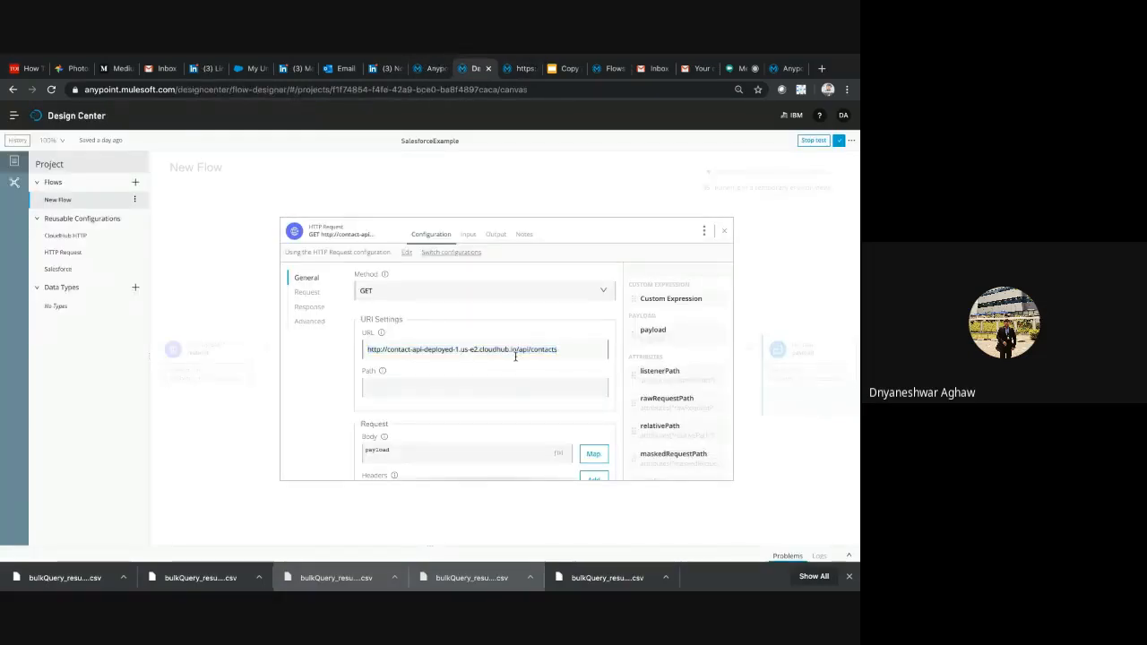
pyautogui.click(527, 350)
pyautogui.tripleClick(544, 349)
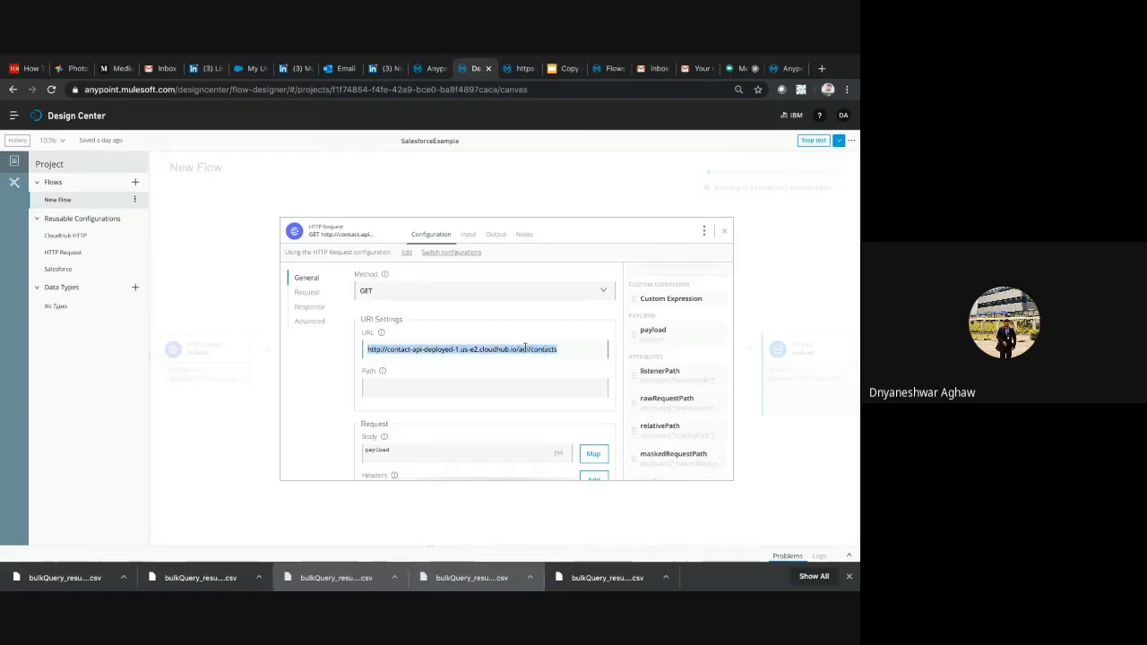
# Review the HTTP Request's connector configuration choice and its body, header and parameter settings, and close the card
pyautogui.scroll(-1, 529, 347)
pyautogui.scroll(1, 529, 347)
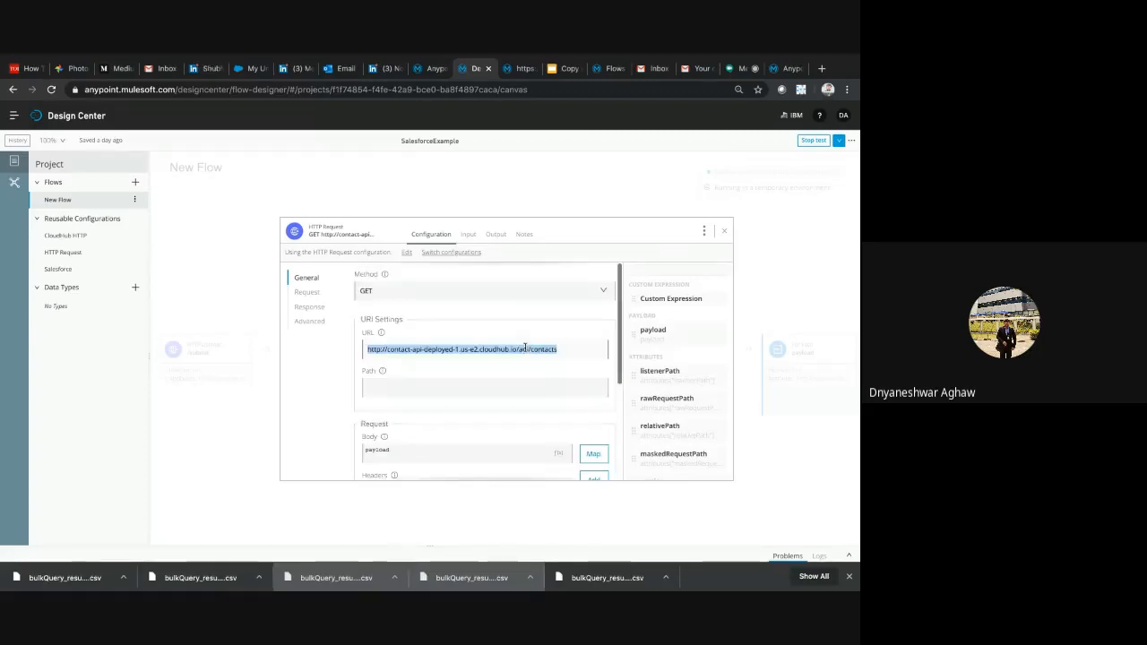
pyautogui.click(464, 255)
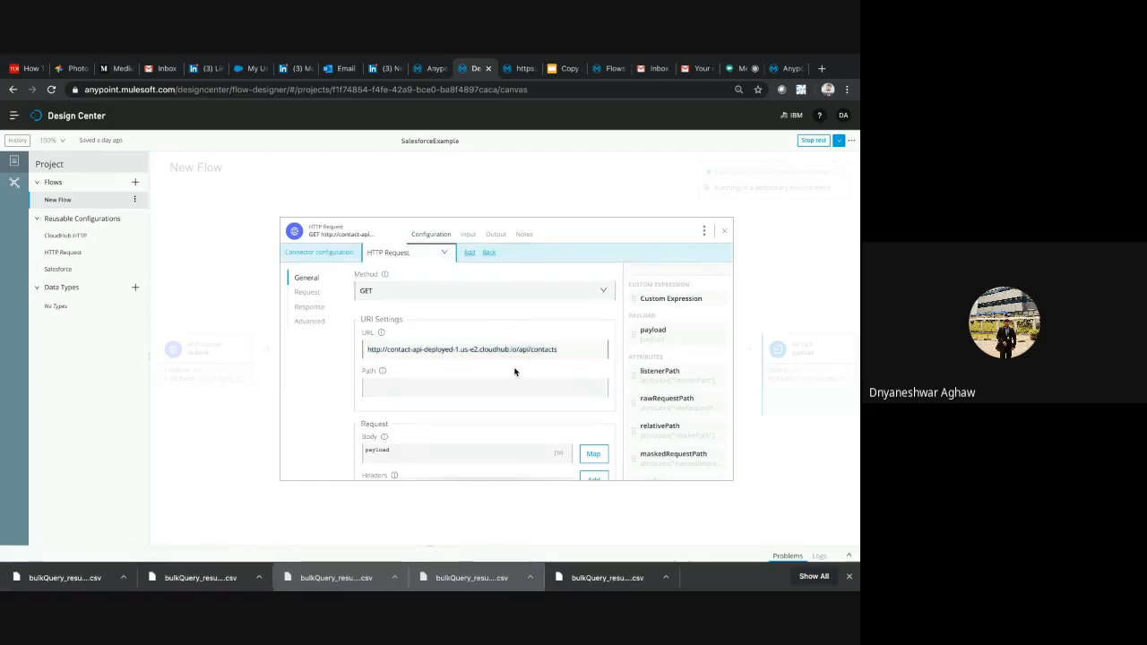
pyautogui.scroll(-3, 514, 374)
pyautogui.scroll(3, 513, 374)
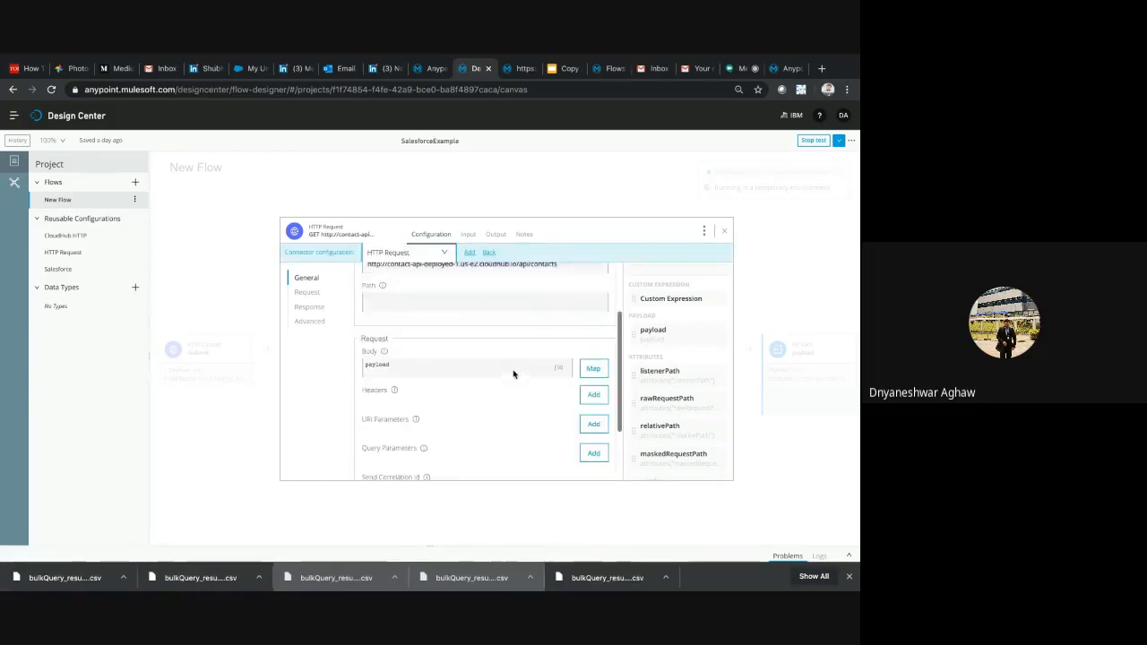
pyautogui.scroll(-5, 512, 325)
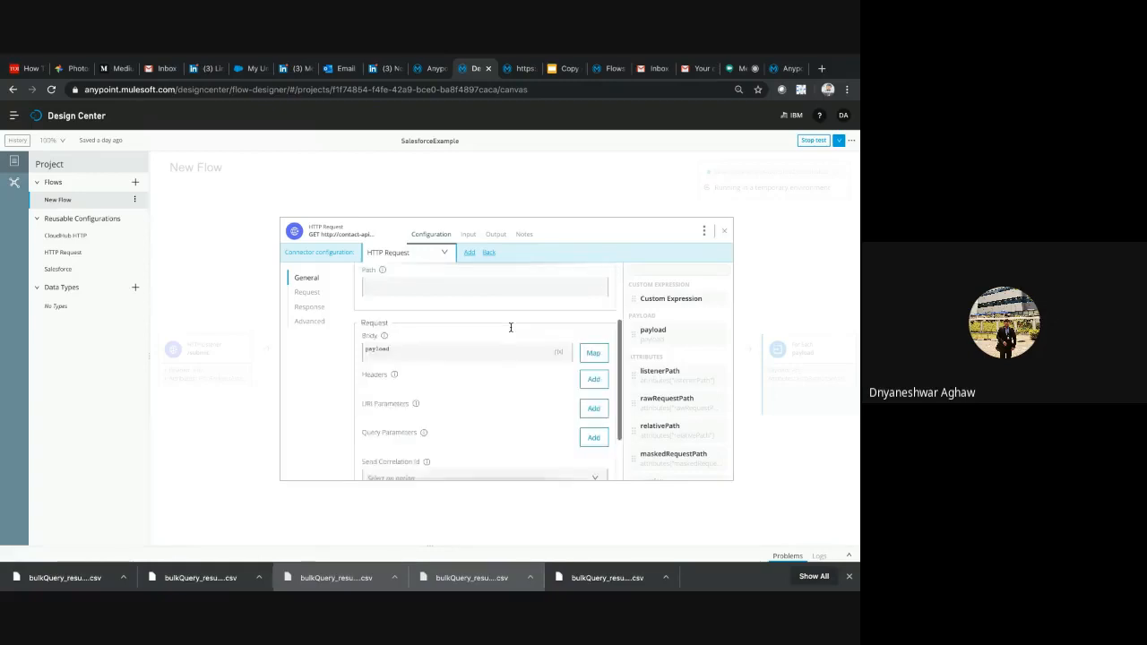
pyautogui.click(724, 232)
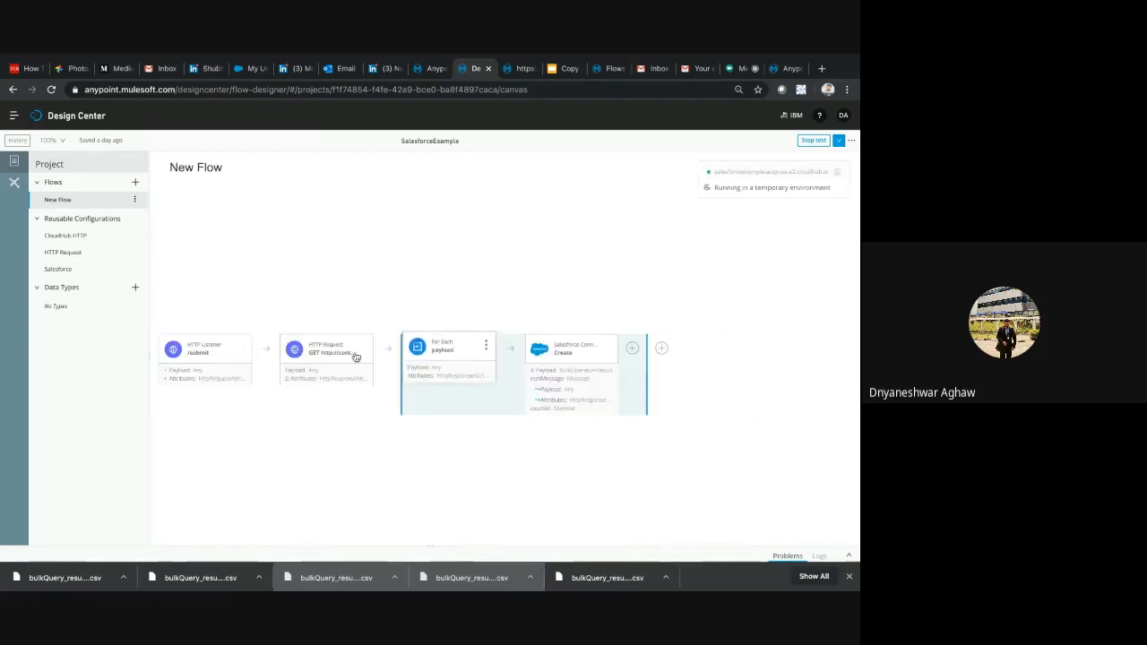
pyautogui.click(330, 363)
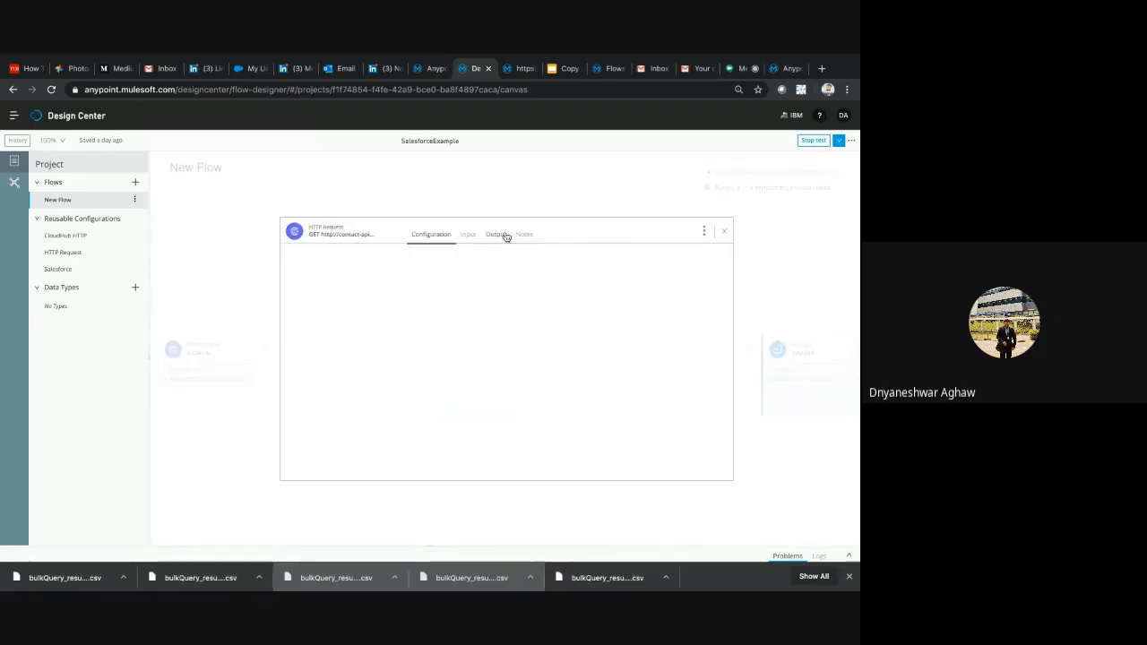
pyautogui.click(725, 231)
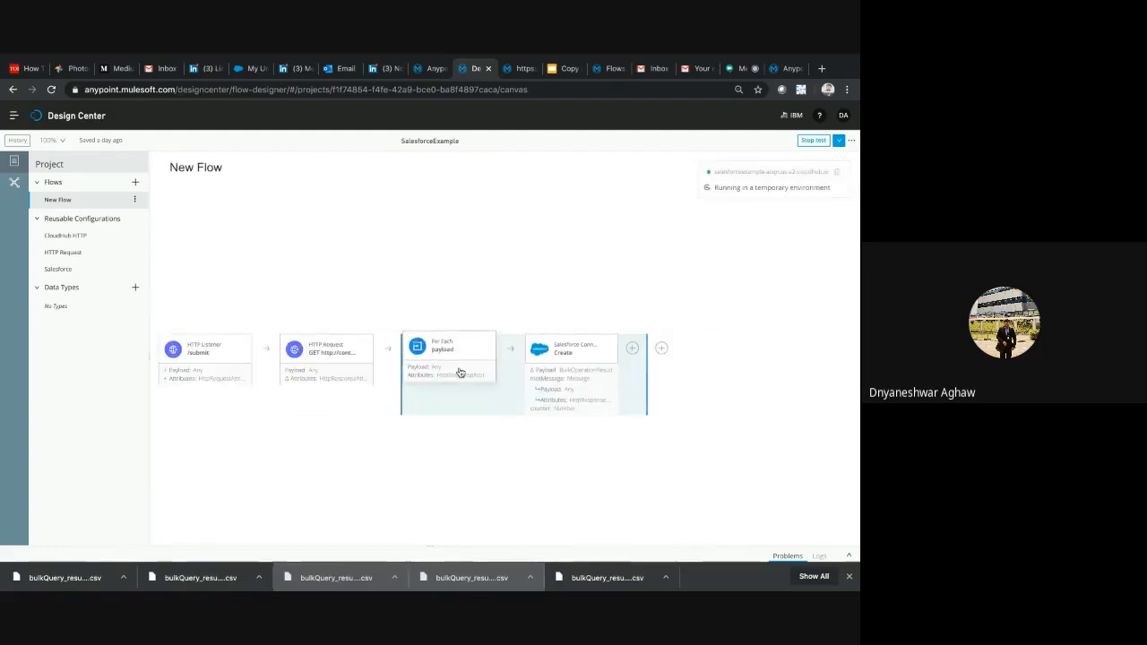
# Review the For Each settings, and examine the Salesforce Create operation's record type and Records expression without changing it
pyautogui.click(460, 373)
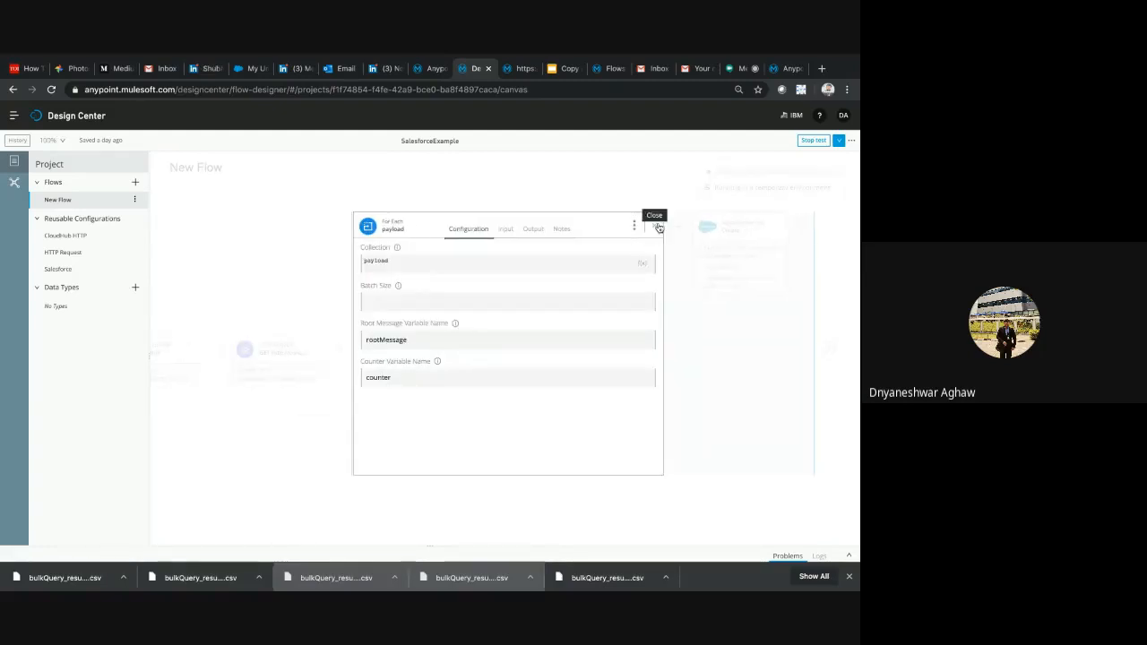
pyautogui.click(659, 228)
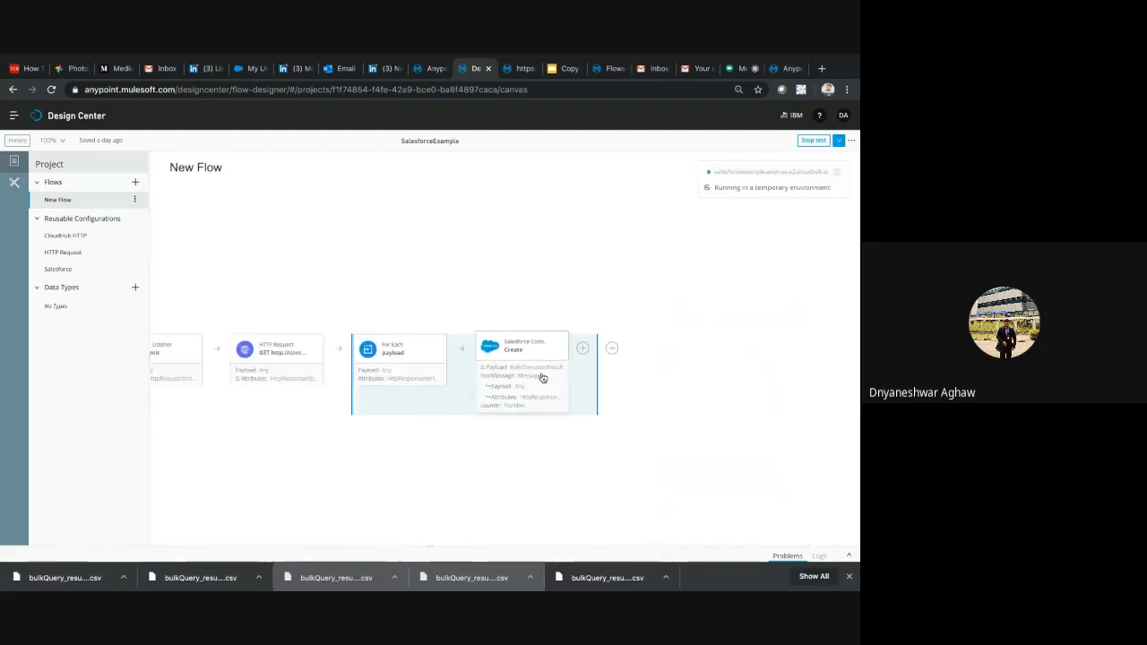
pyautogui.click(542, 377)
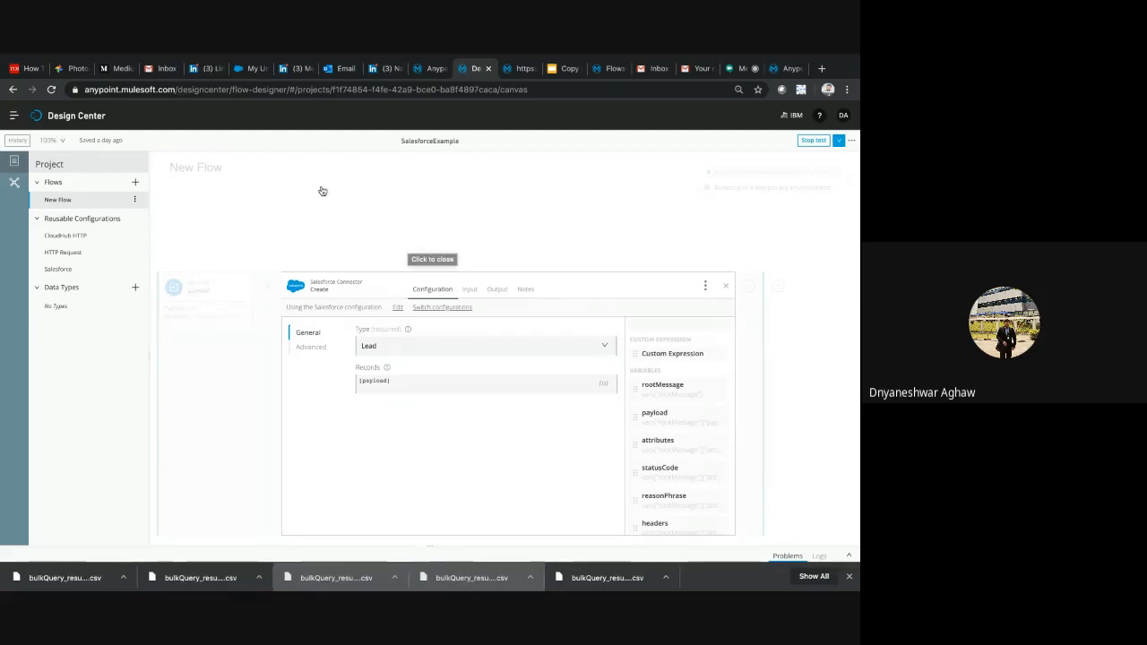
pyautogui.click(374, 386)
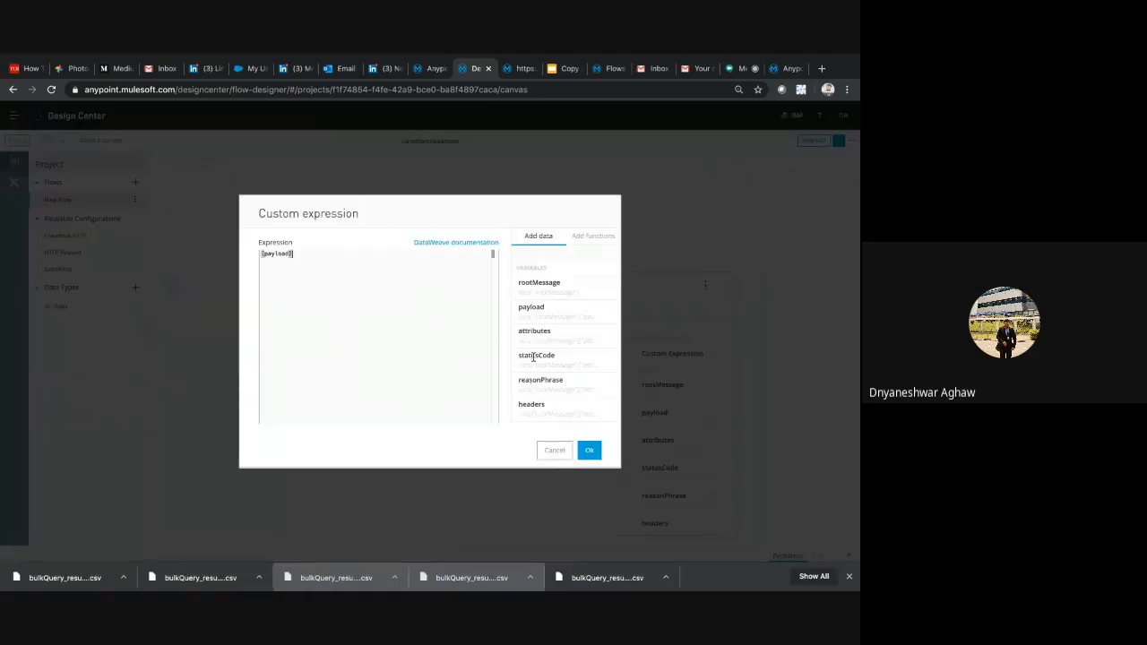
pyautogui.click(554, 450)
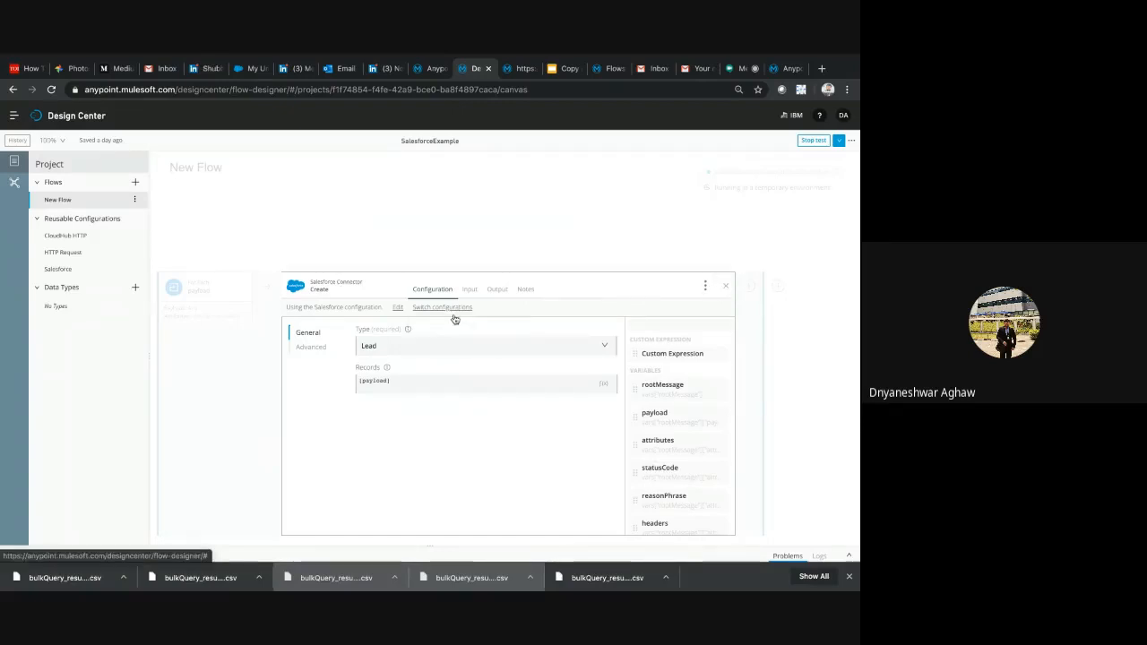
# Open the Salesforce connector's configuration and test its Salesforce connection
pyautogui.click(398, 307)
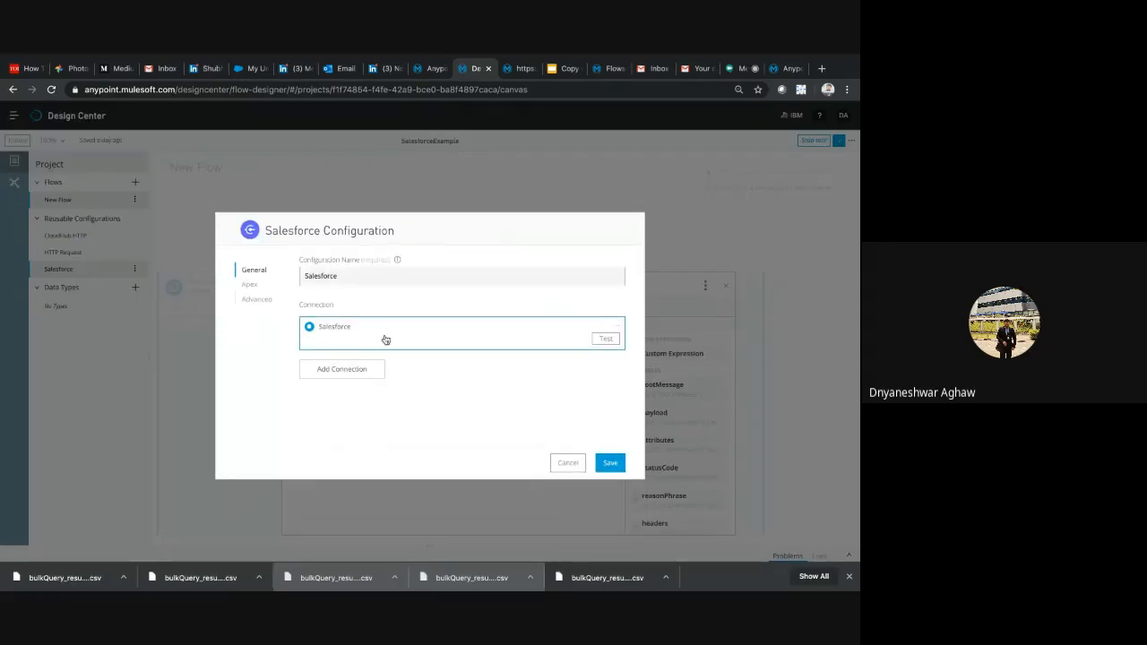
pyautogui.click(606, 338)
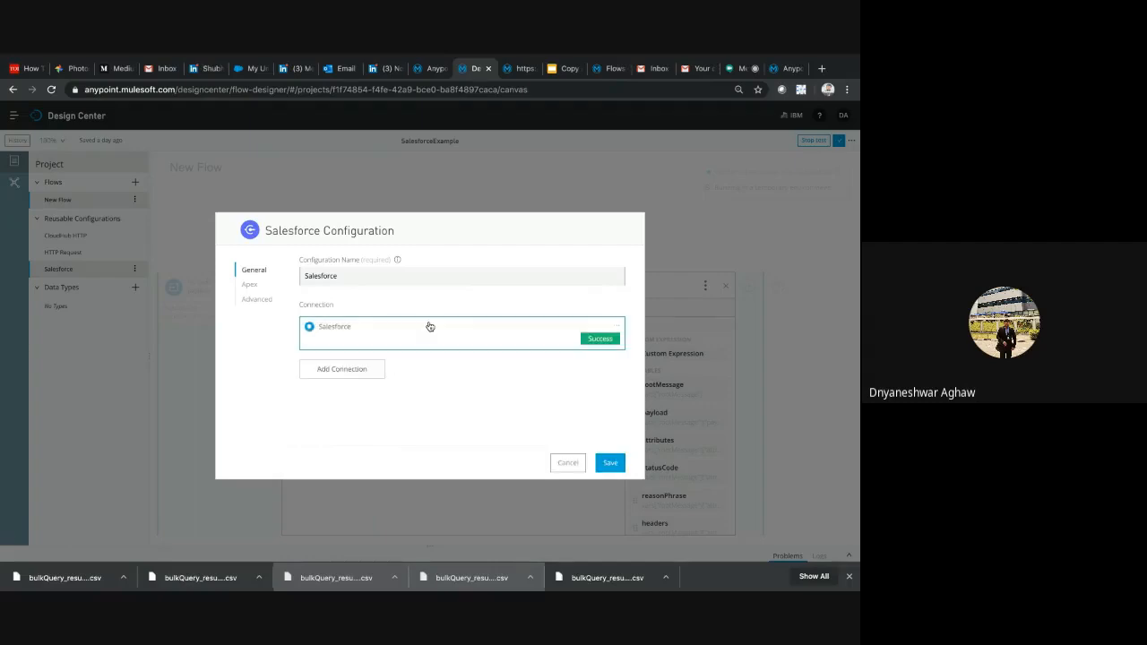
# Check the new-connection form and cancel it, and review the existing Salesforce connection's authentication types, keeping Basic Authentication
pyautogui.click(358, 371)
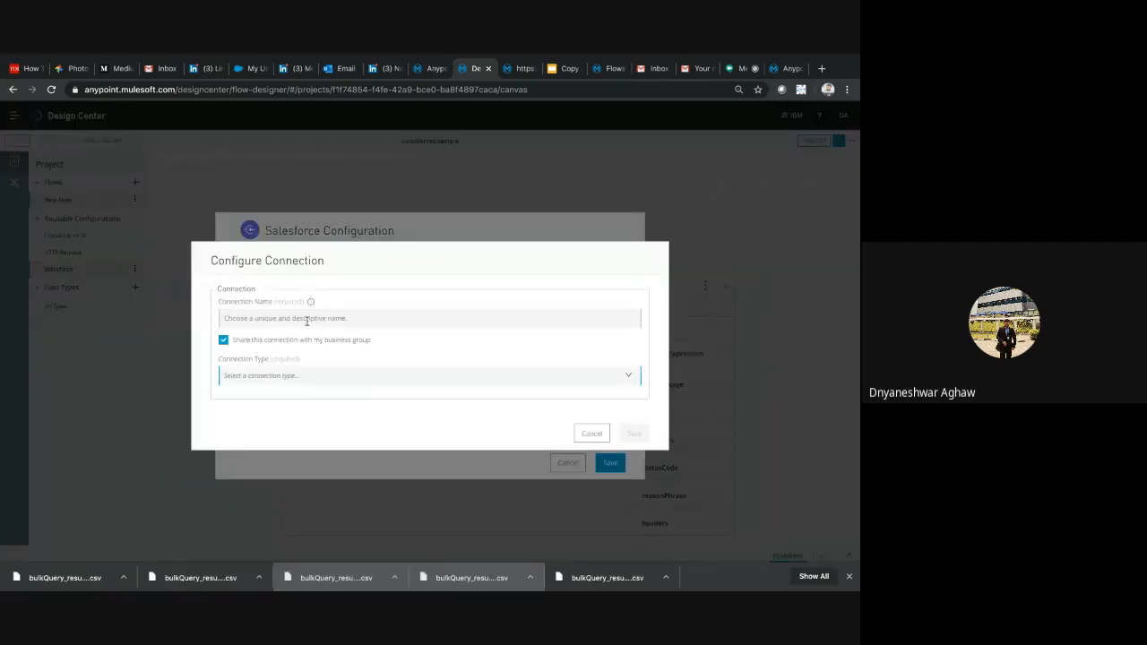
pyautogui.click(591, 433)
pyautogui.click(616, 327)
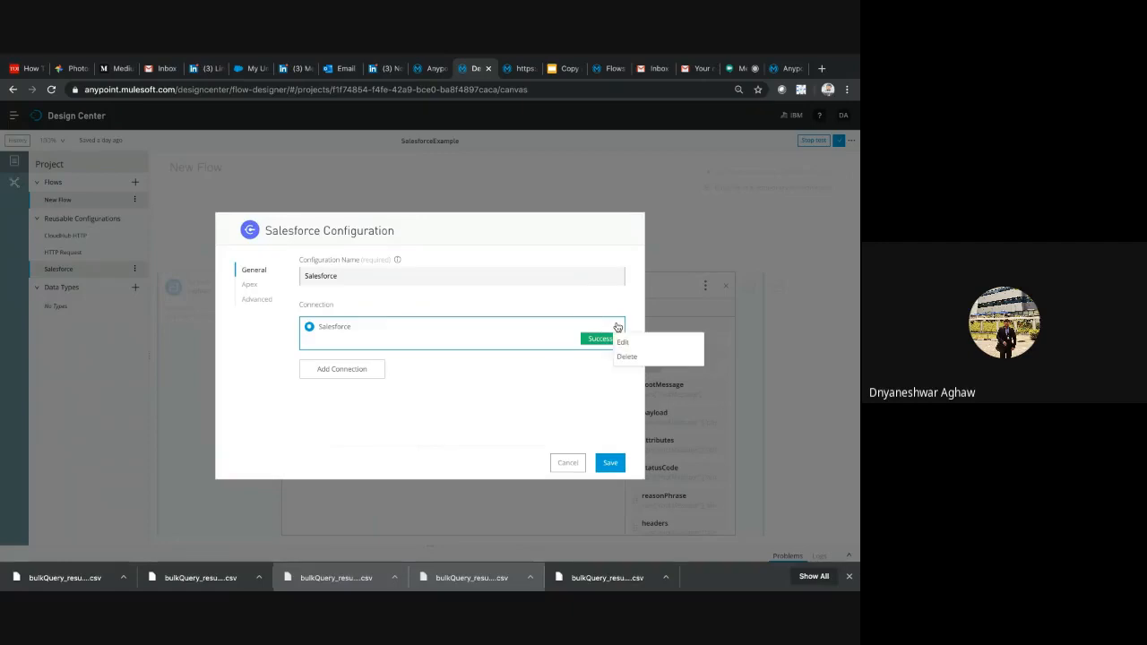
pyautogui.click(624, 342)
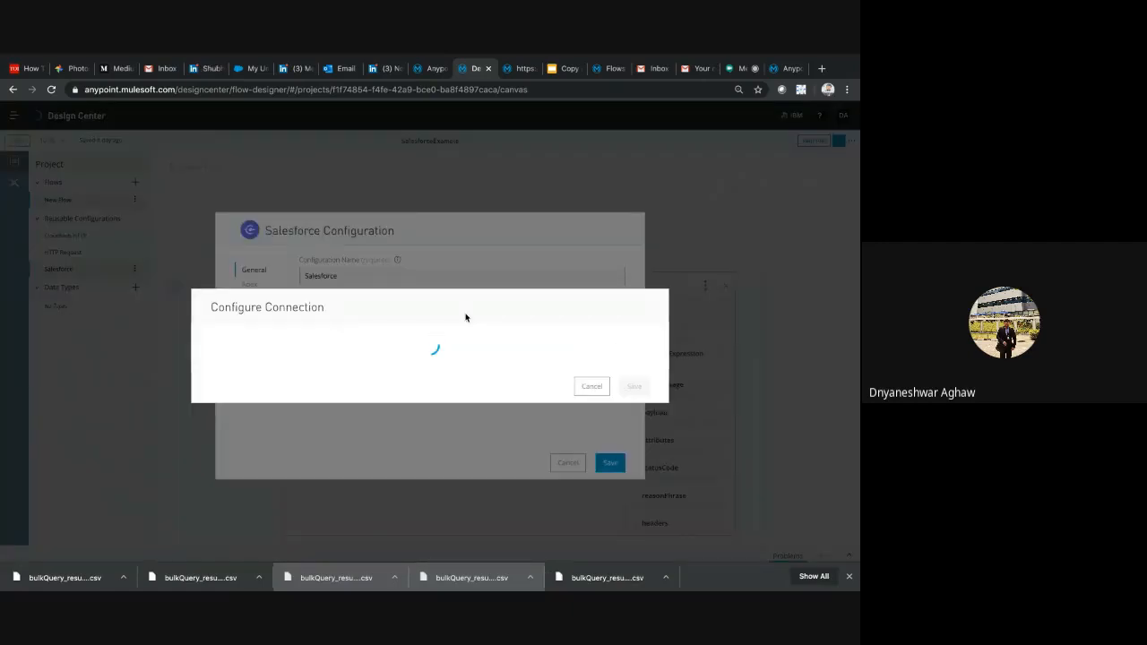
pyautogui.click(319, 283)
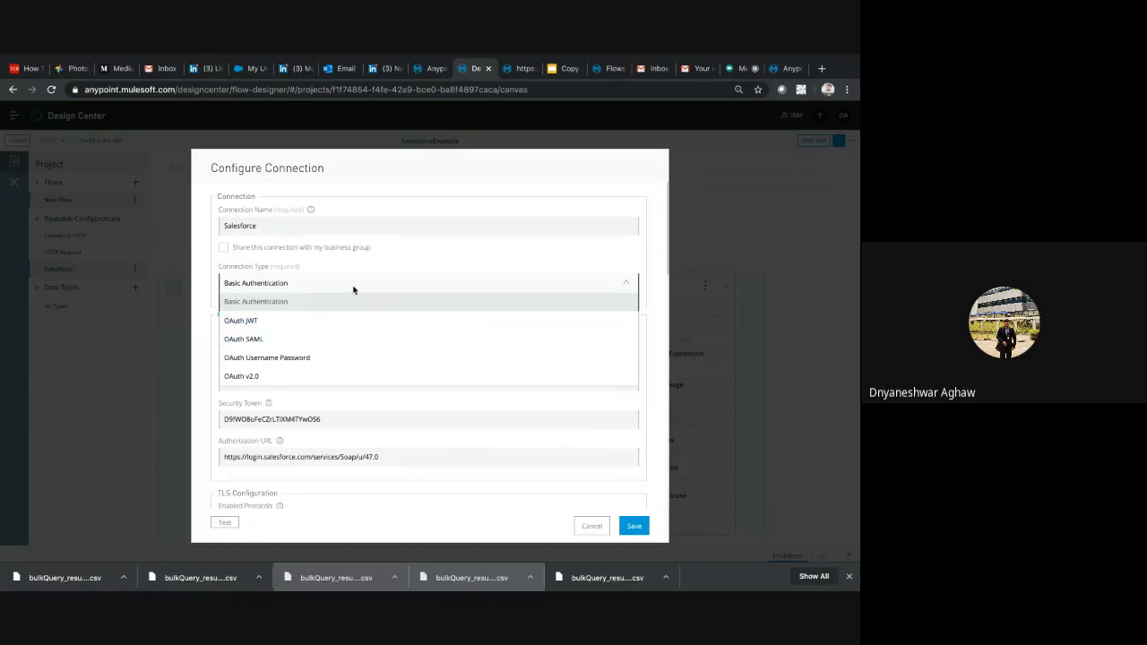
pyautogui.click(308, 301)
# Review the Salesforce connection's credential fields, run its connection test, and close the connection, configuration and Create card without saving
pyautogui.scroll(-3, 403, 358)
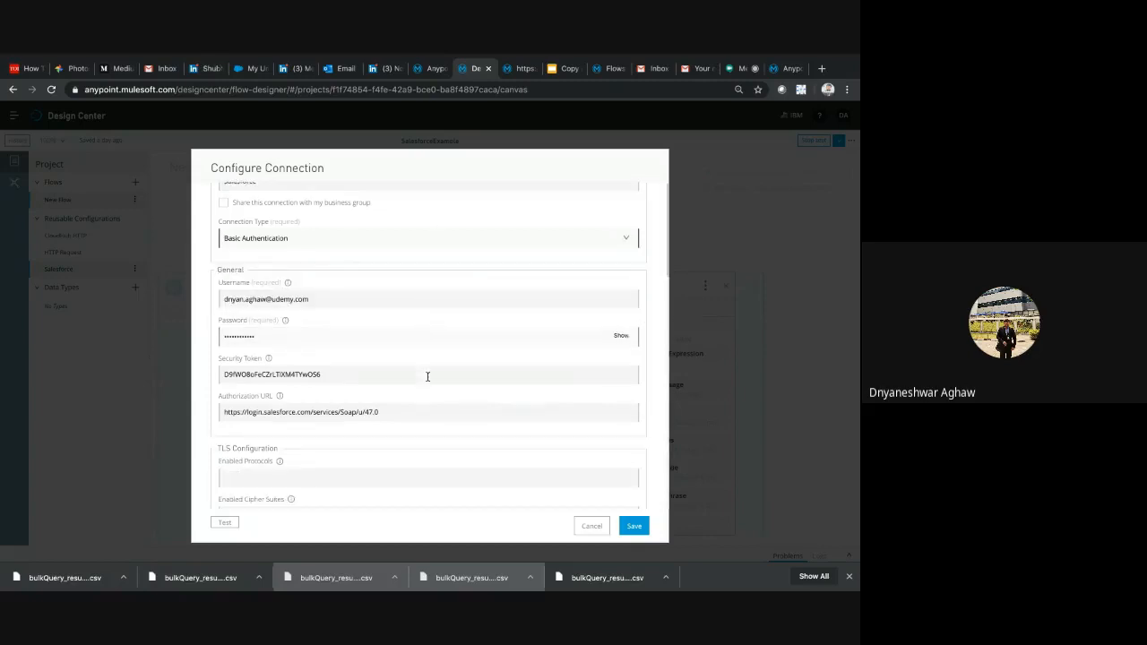
pyautogui.doubleClick(292, 244)
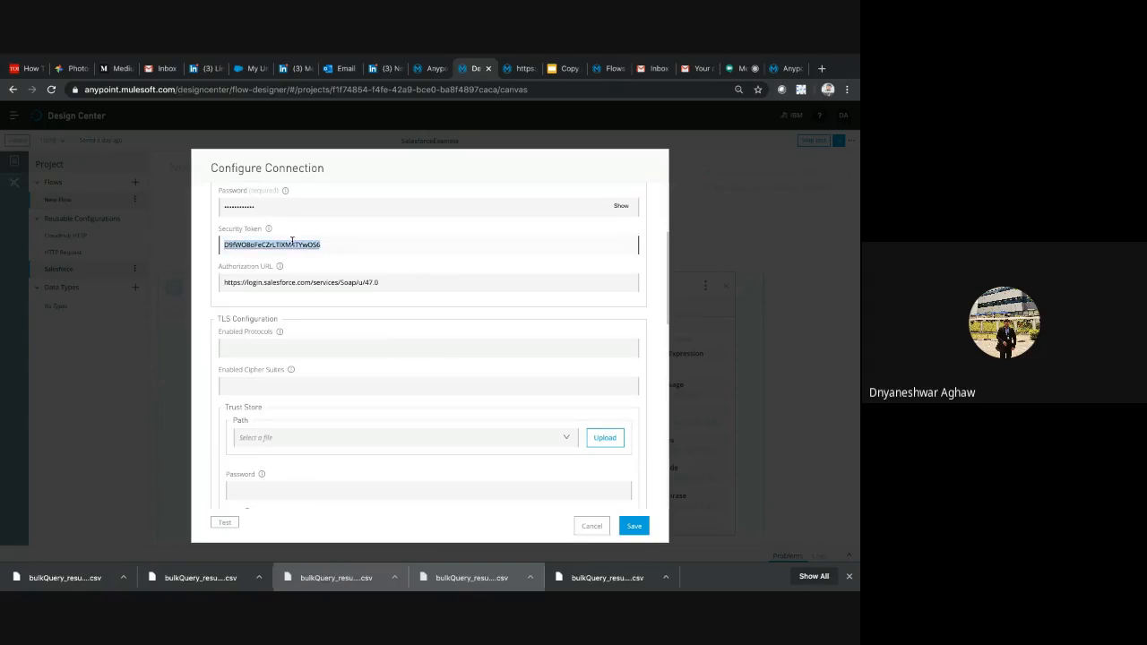
pyautogui.click(225, 523)
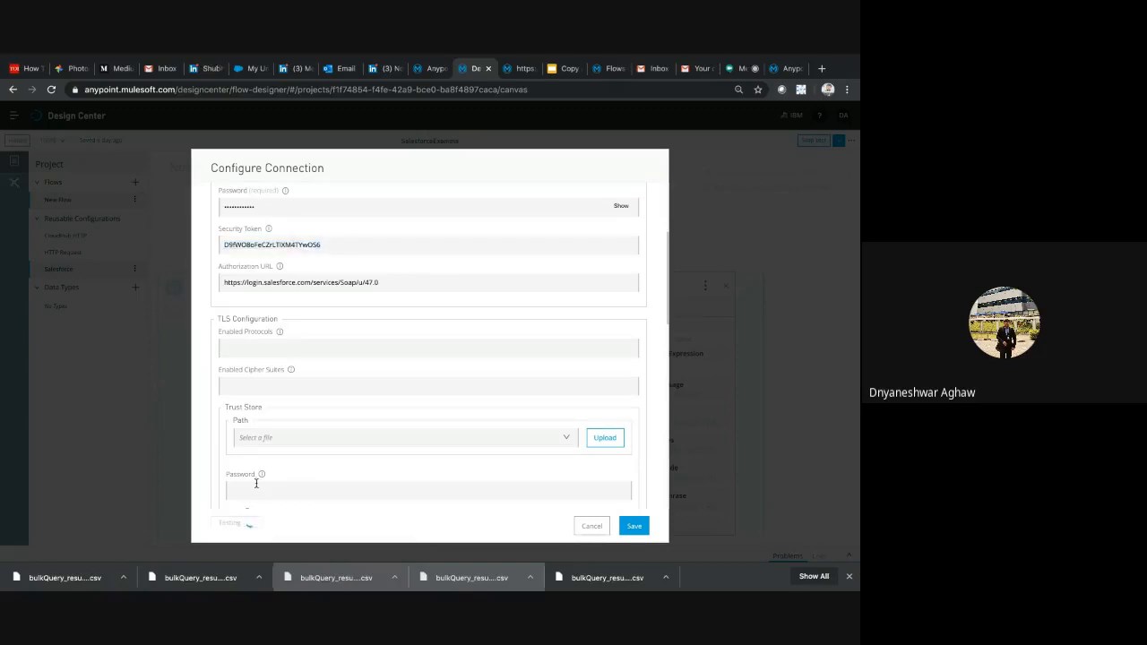
pyautogui.click(592, 526)
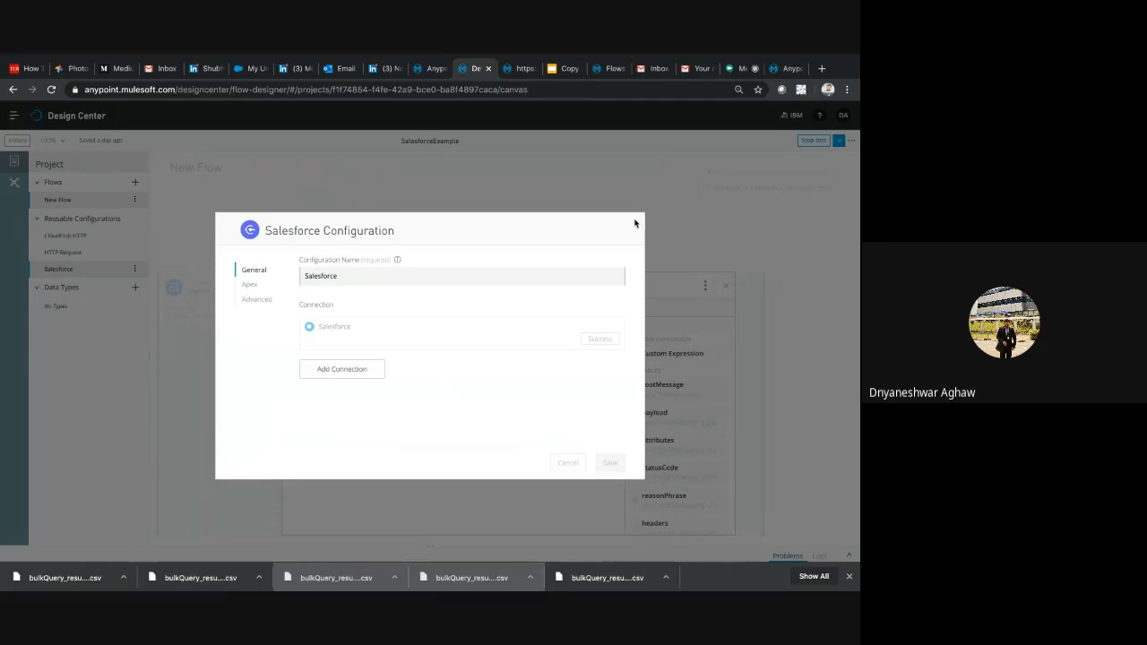
pyautogui.click(575, 463)
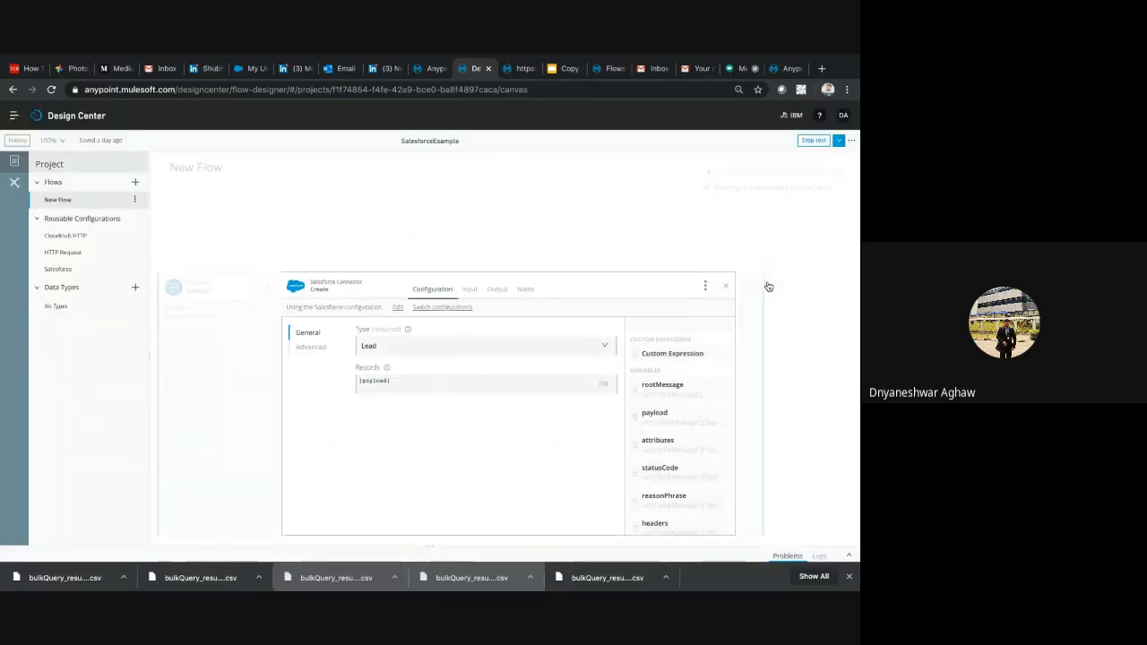
pyautogui.click(727, 286)
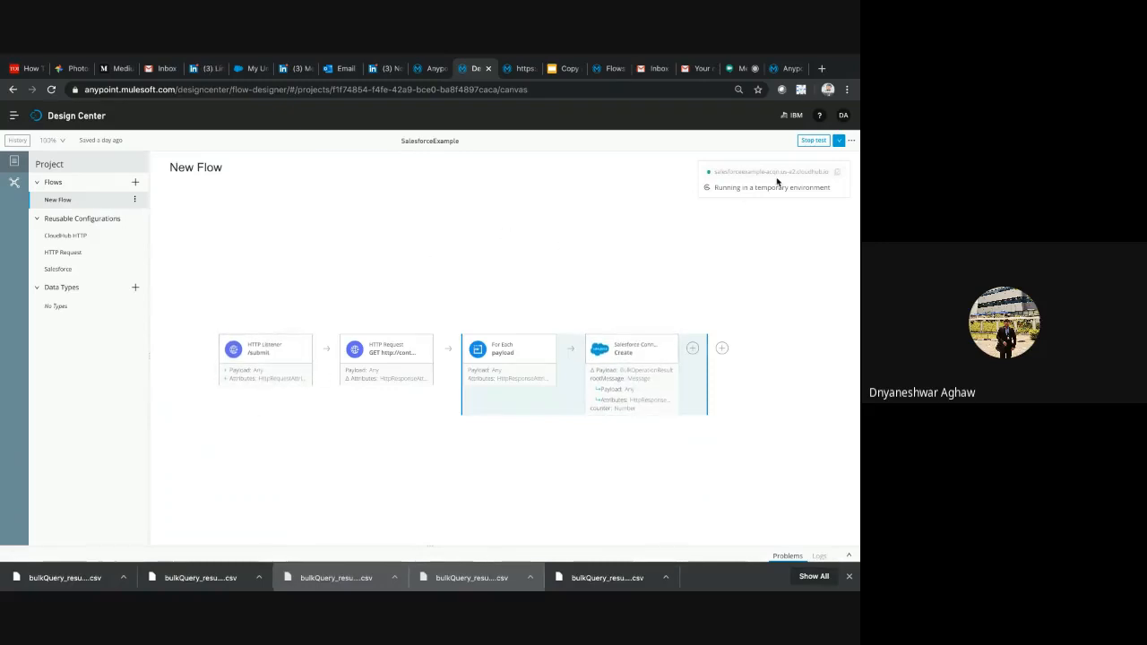
# Look at the flow's deploy and publish options, and copy the URL of the running test application
pyautogui.click(840, 142)
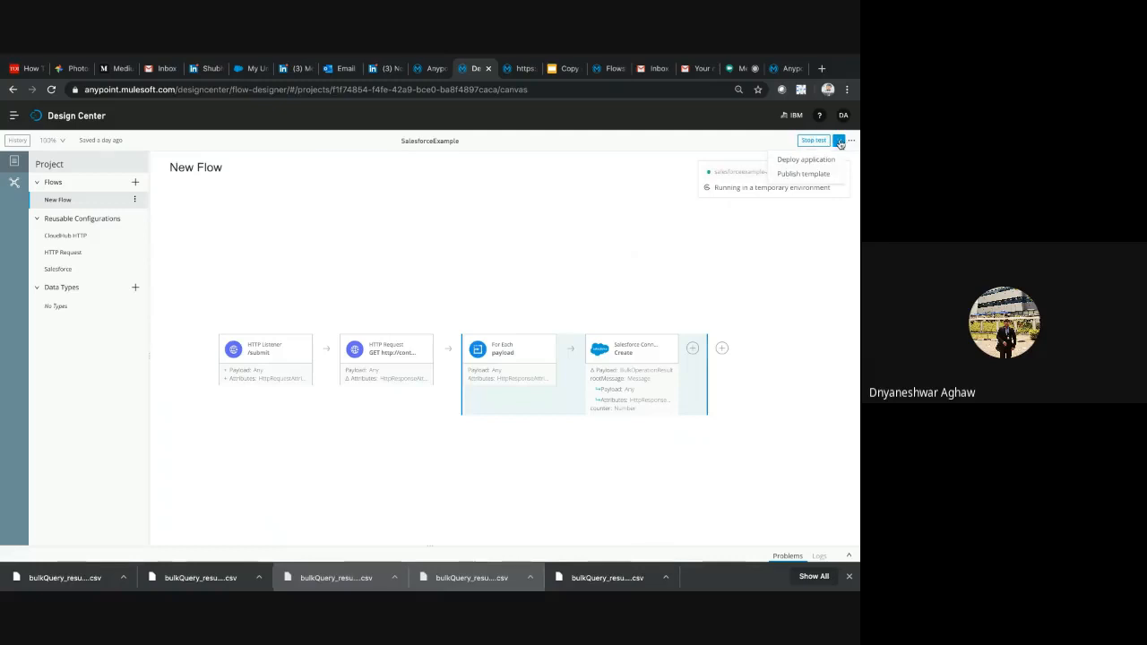
pyautogui.click(819, 161)
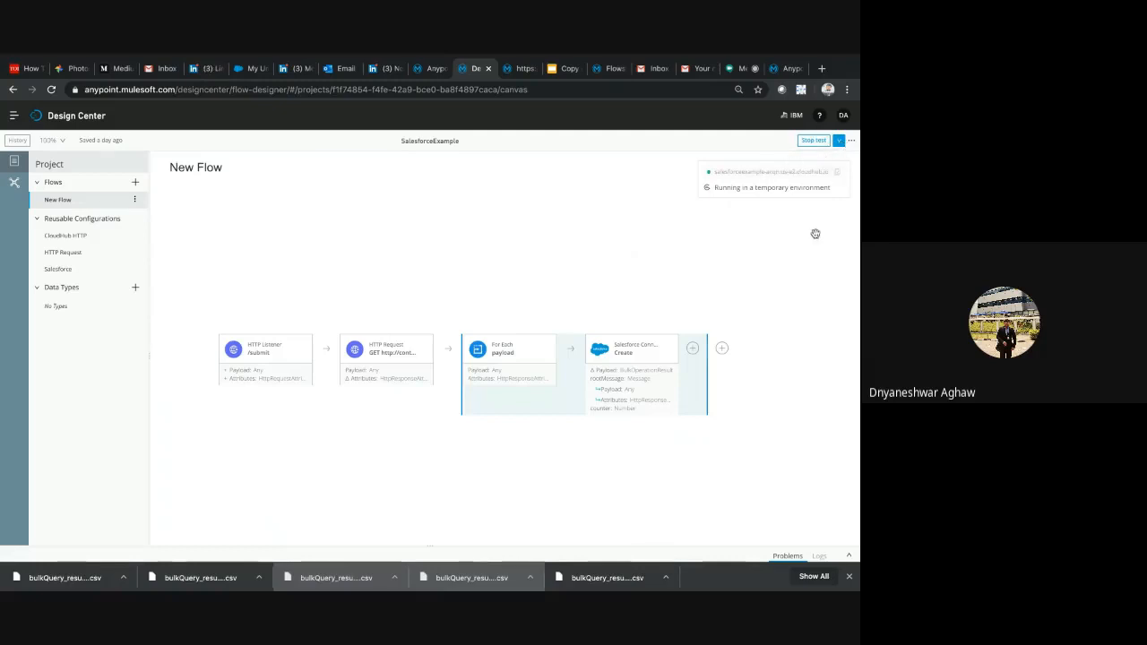
pyautogui.click(840, 174)
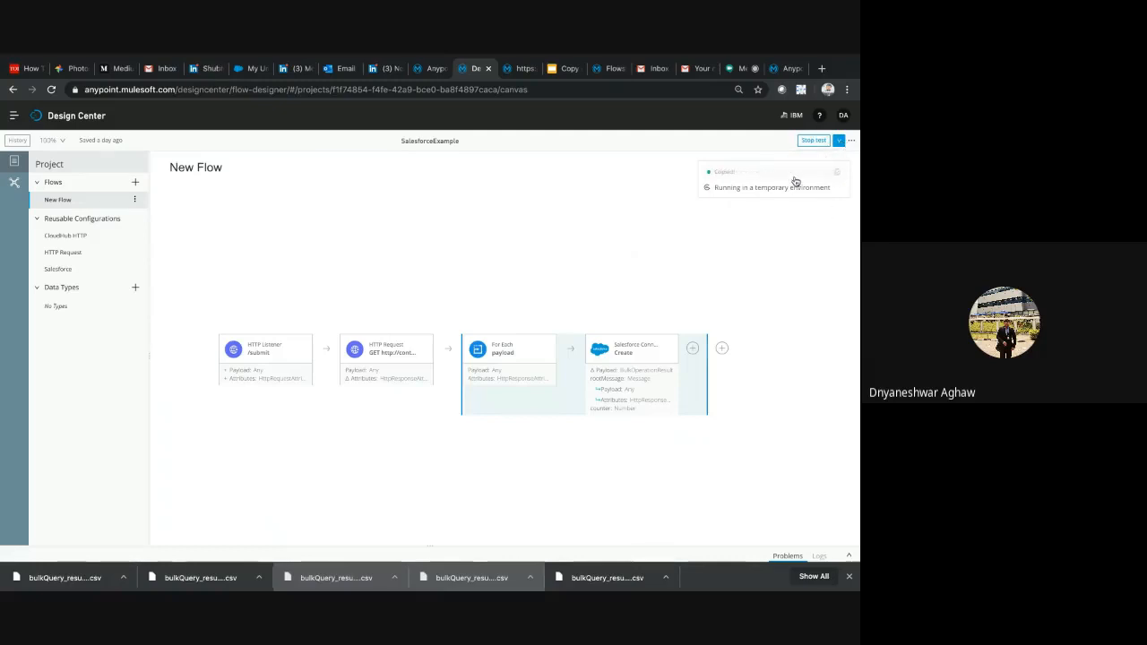
pyautogui.click(840, 176)
# Switch to Salesforce and display the All Open Leads list to check the leads before running the flow
pyautogui.press('F4')
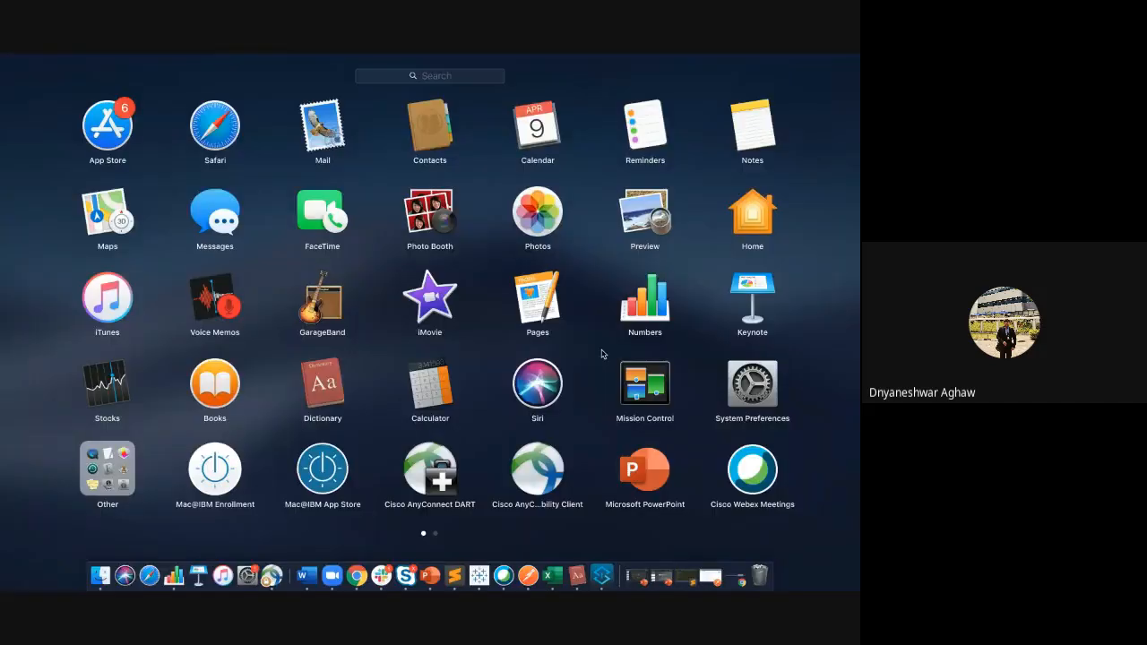
pyautogui.click(358, 577)
pyautogui.click(251, 68)
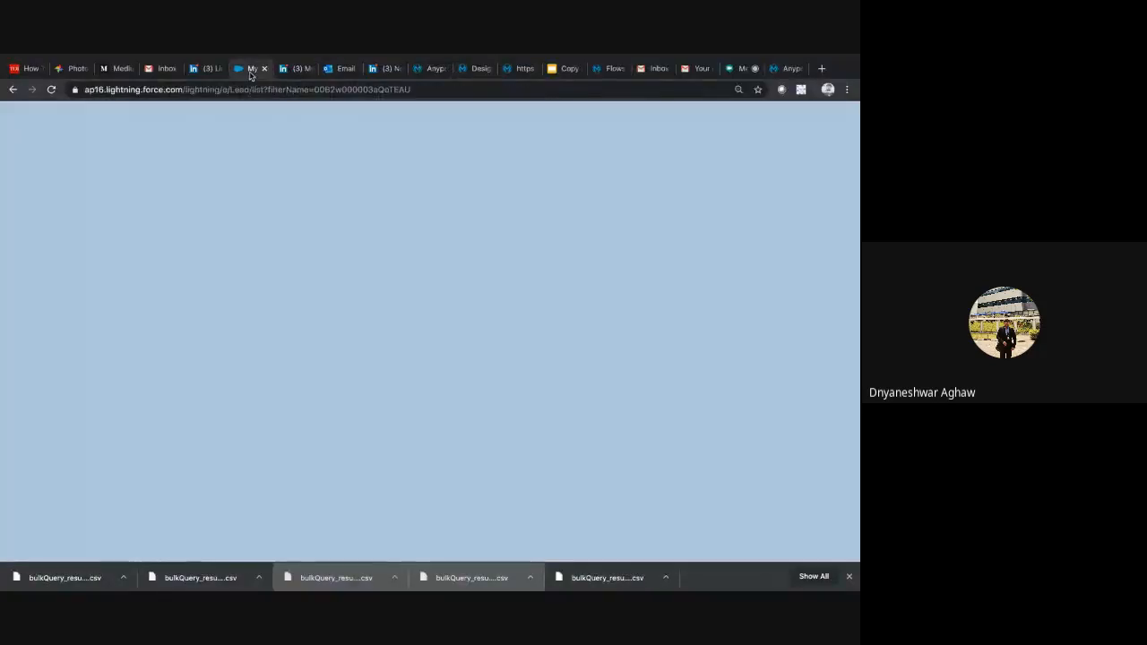
pyautogui.click(195, 139)
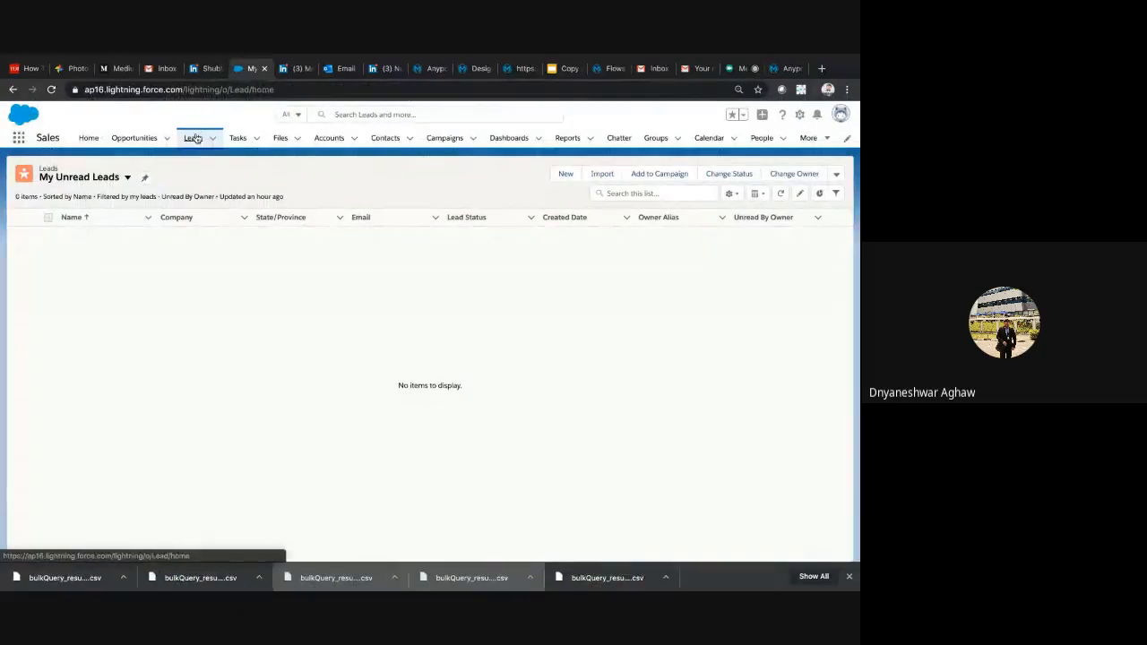
pyautogui.click(119, 178)
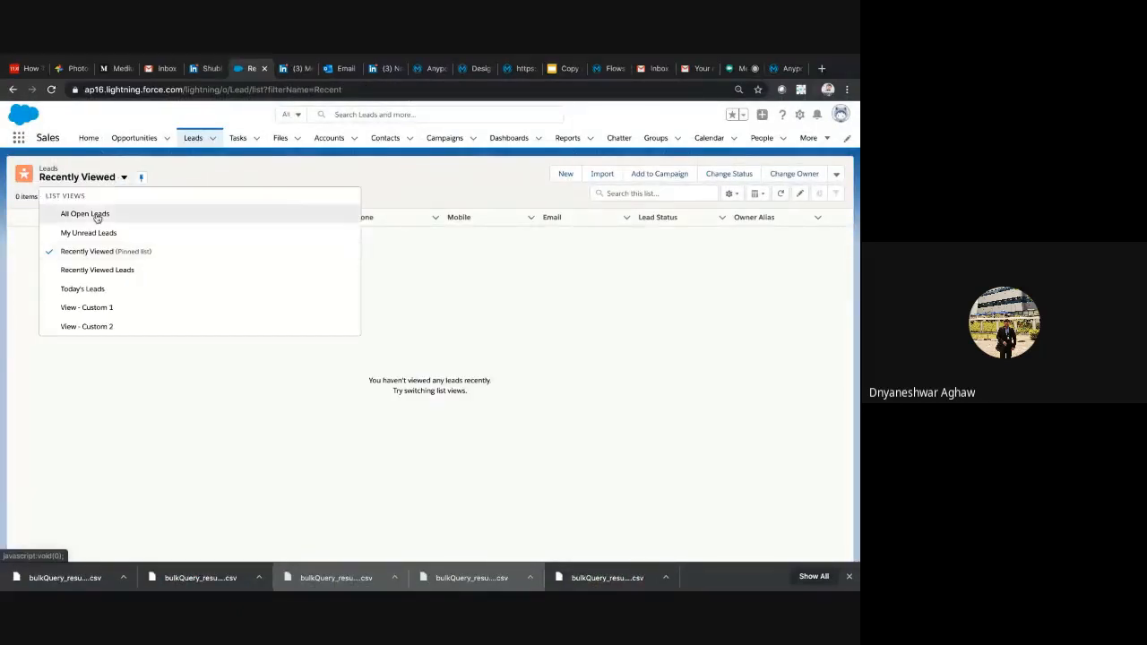
pyautogui.click(94, 214)
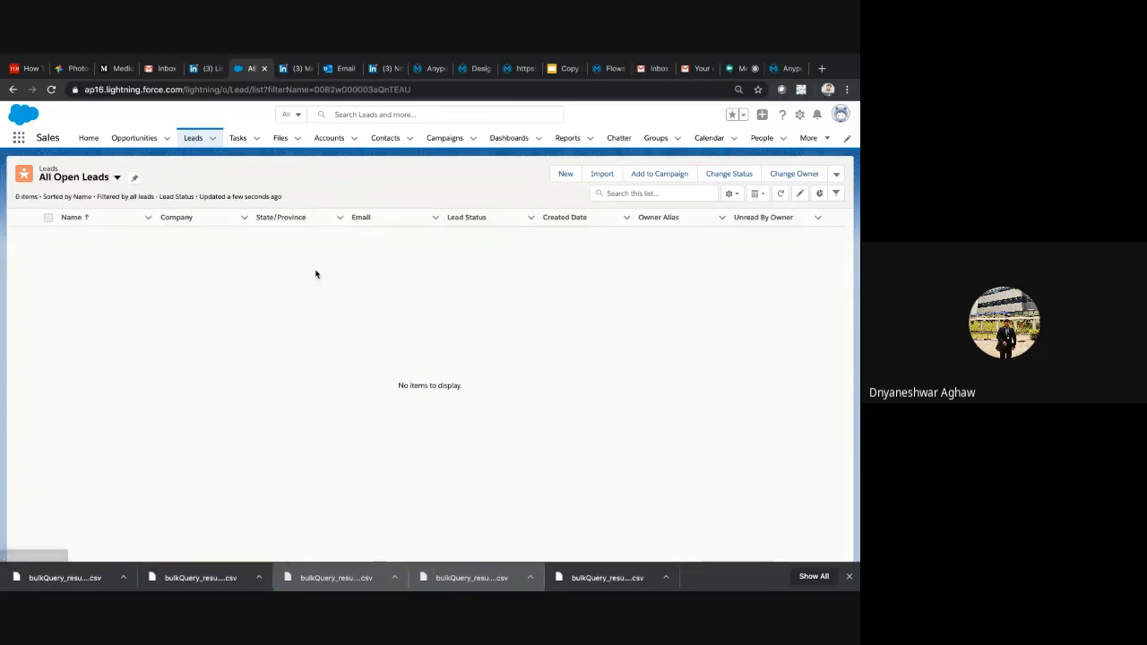
pyautogui.click(432, 69)
pyautogui.click(477, 69)
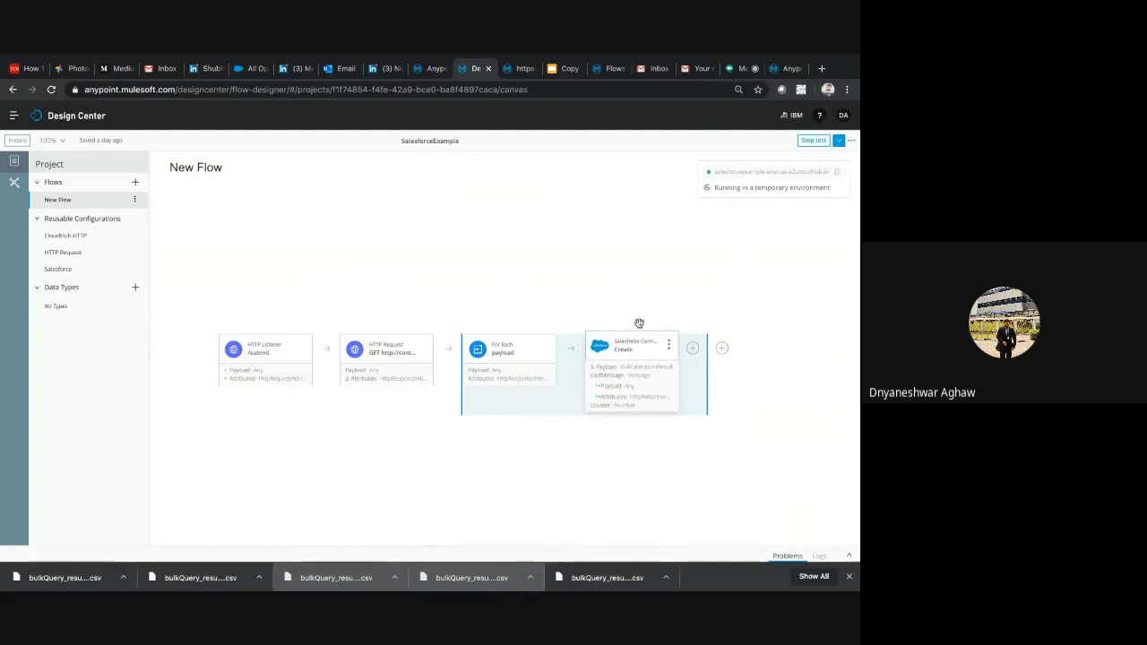
pyautogui.click(519, 68)
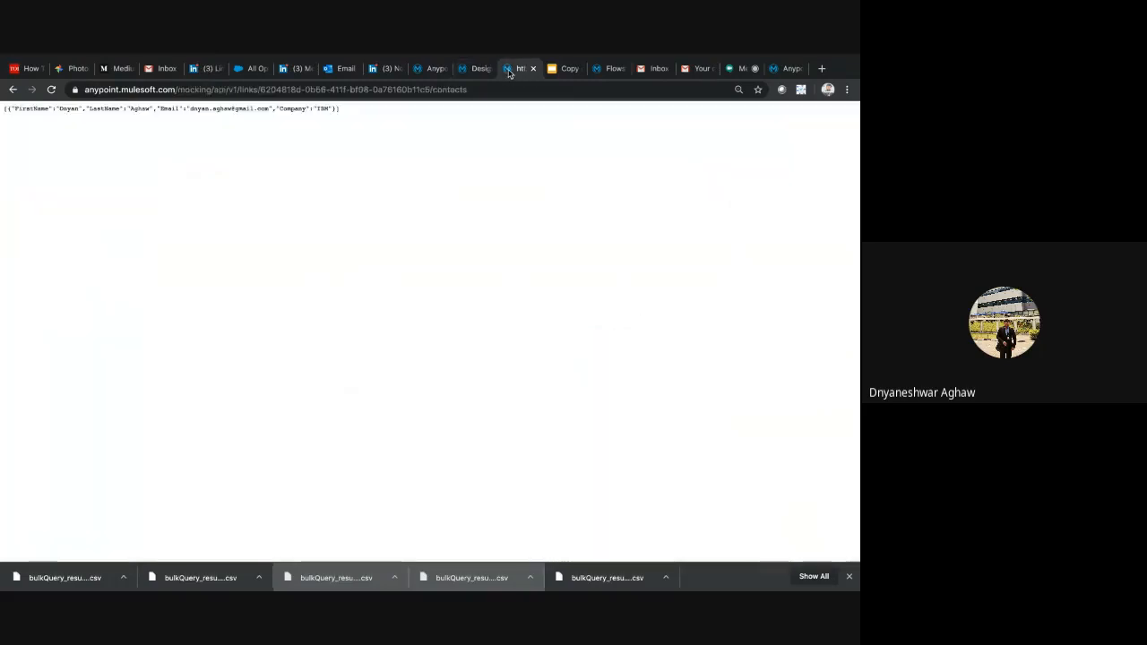
pyautogui.click(423, 67)
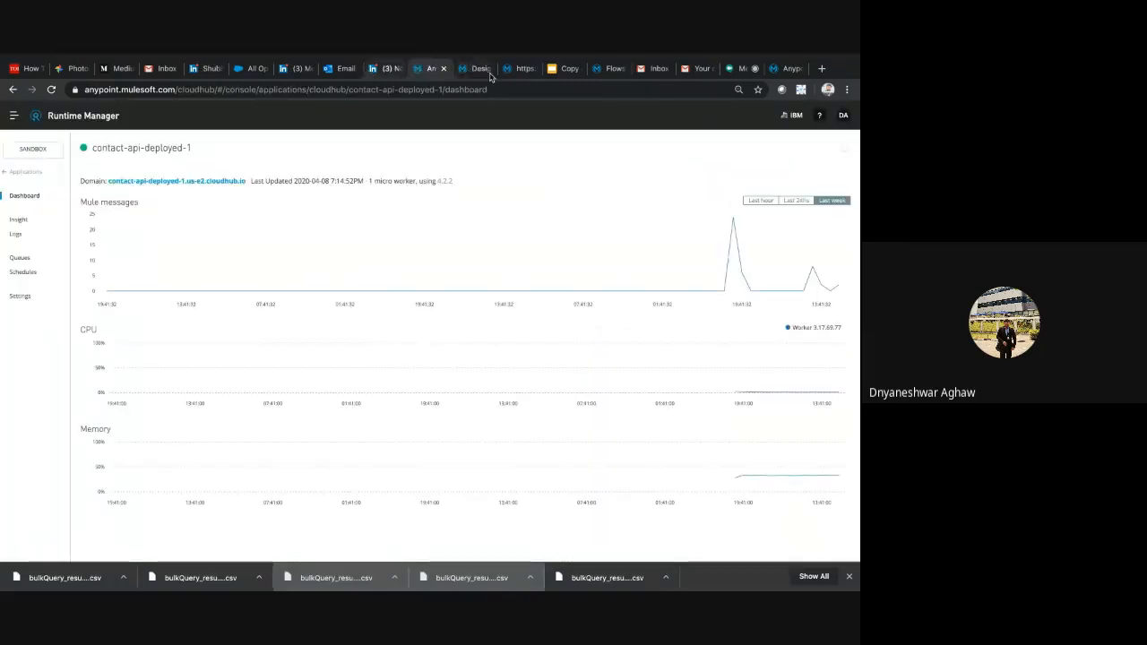
pyautogui.click(518, 70)
# Switch to Postman and send the GET request to salesforceexample-acqn.us-e2.cloudhub.io/submit
pyautogui.press('F4')
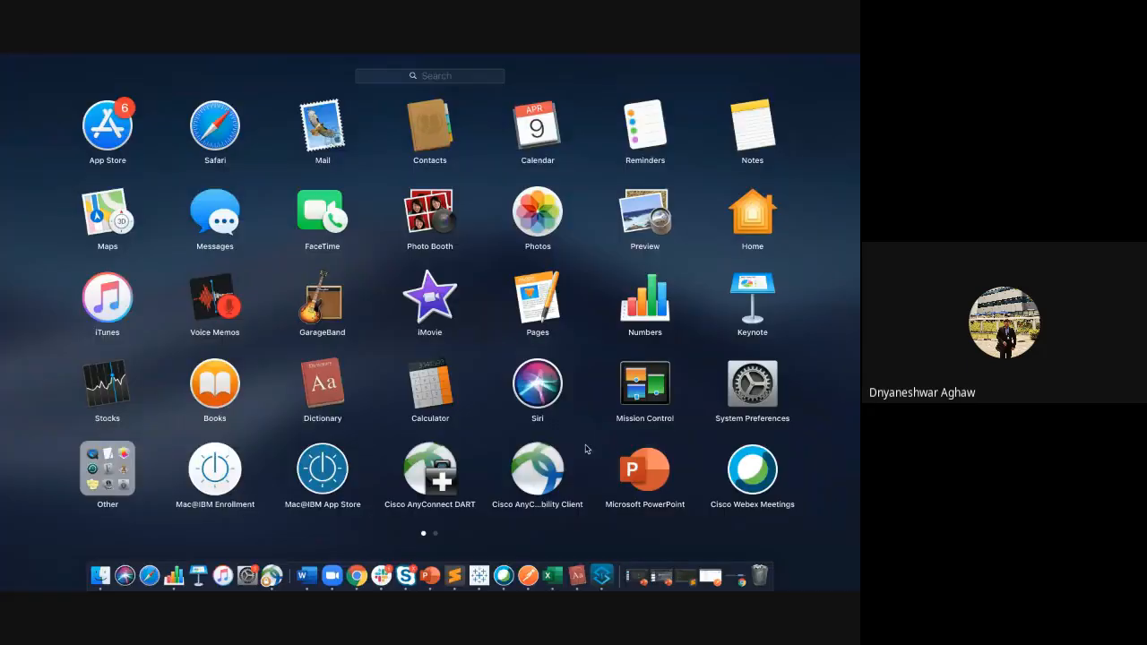
pyautogui.click(528, 578)
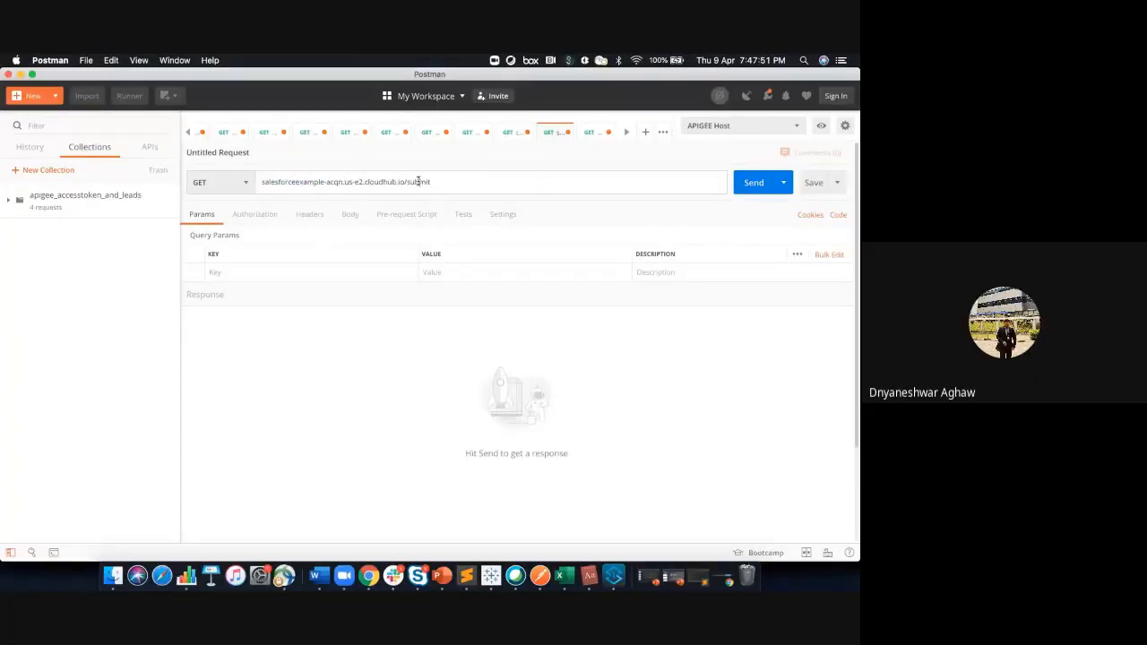
pyautogui.doubleClick(419, 182)
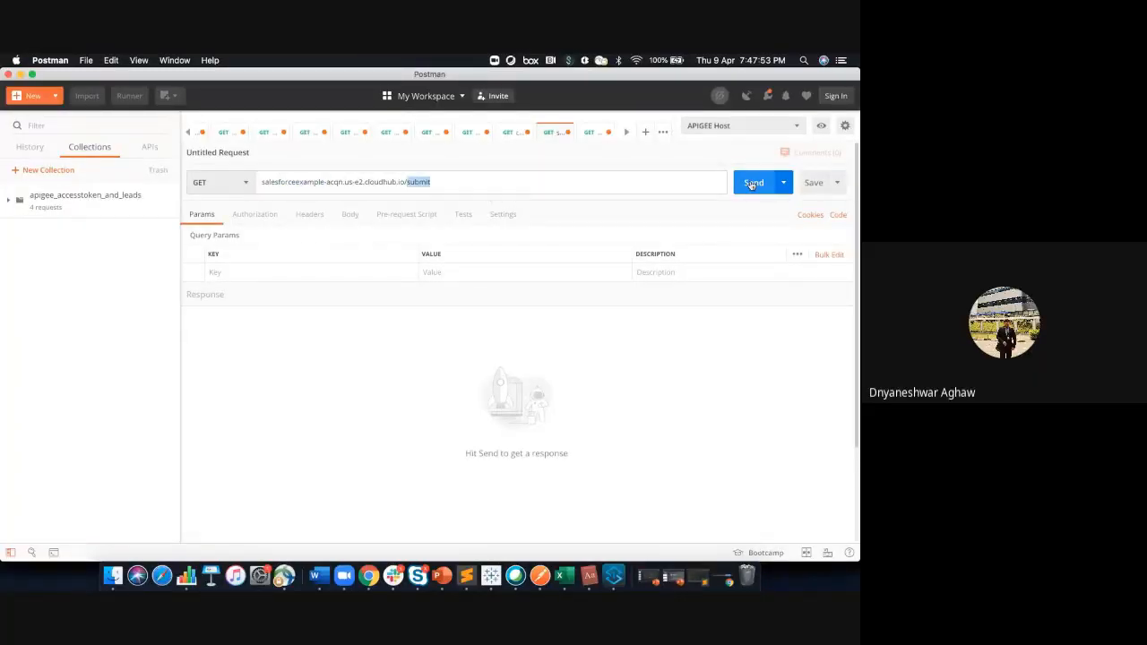
pyautogui.click(751, 184)
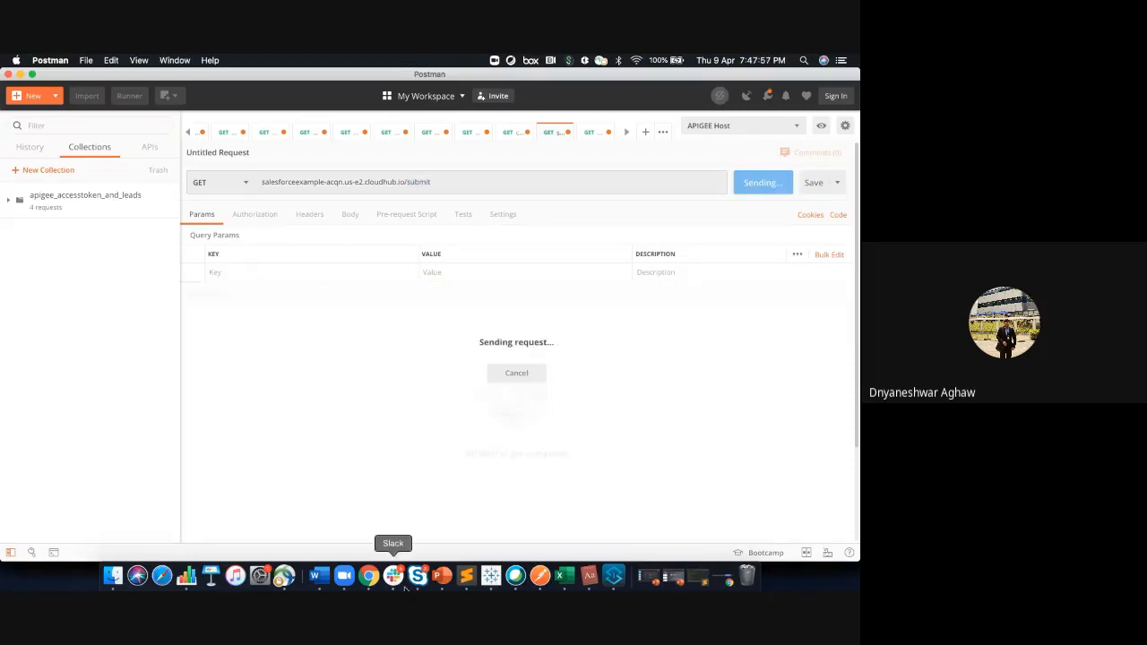
# Check the flow's execution status in Design Center, and return to Postman to check the progress of the submit request
pyautogui.click(370, 580)
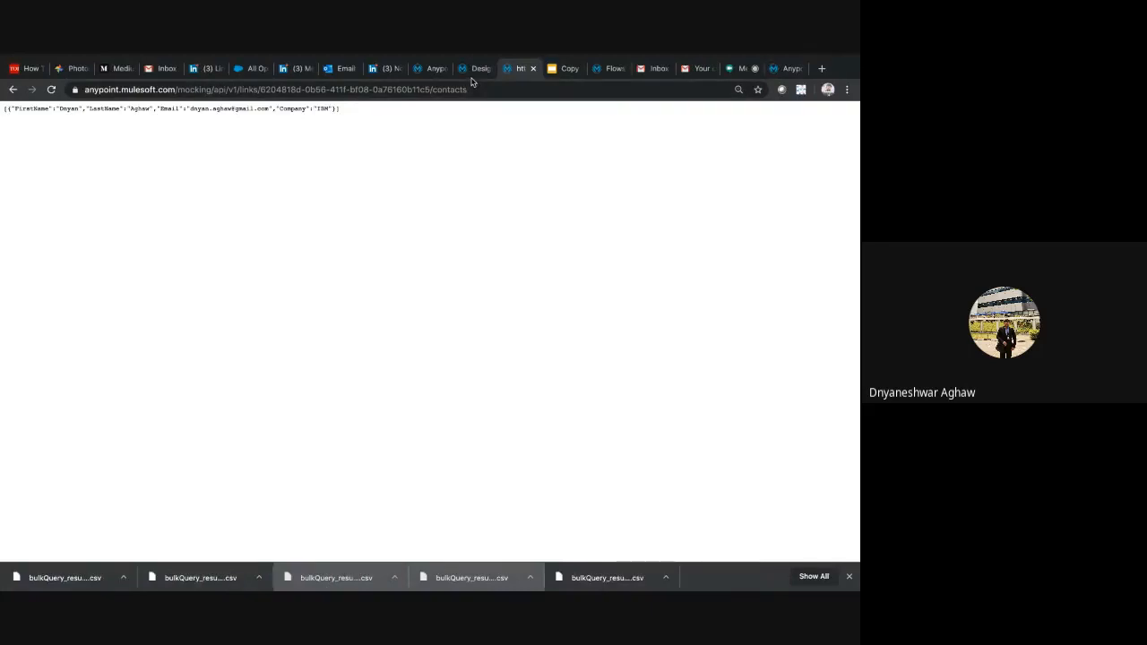
pyautogui.click(475, 70)
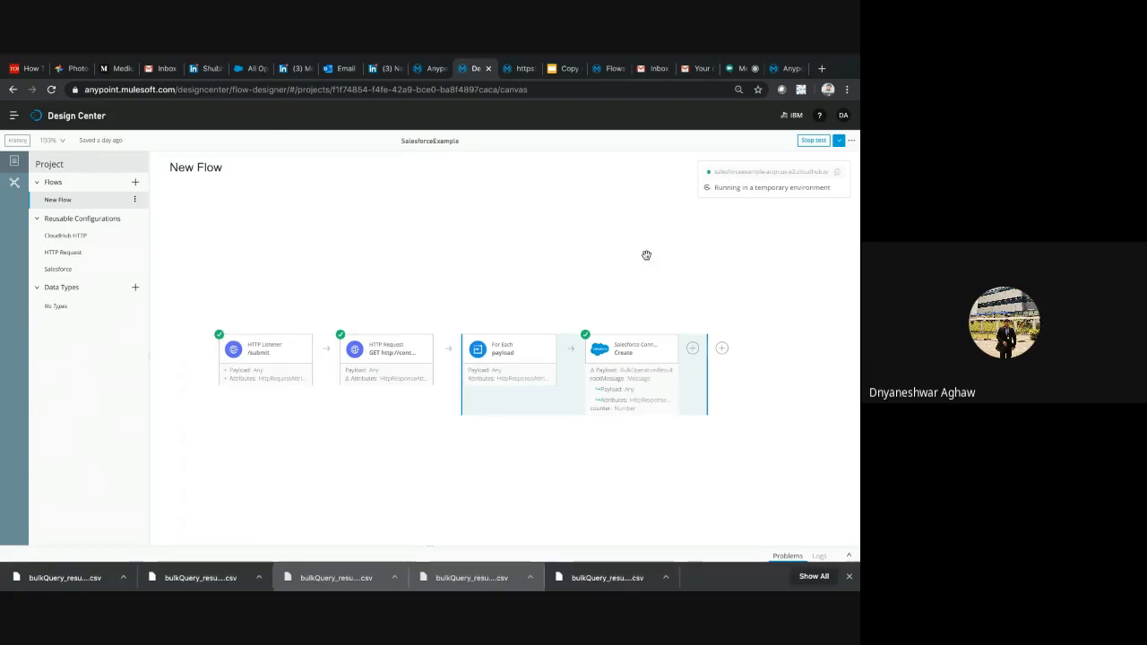
pyautogui.click(437, 74)
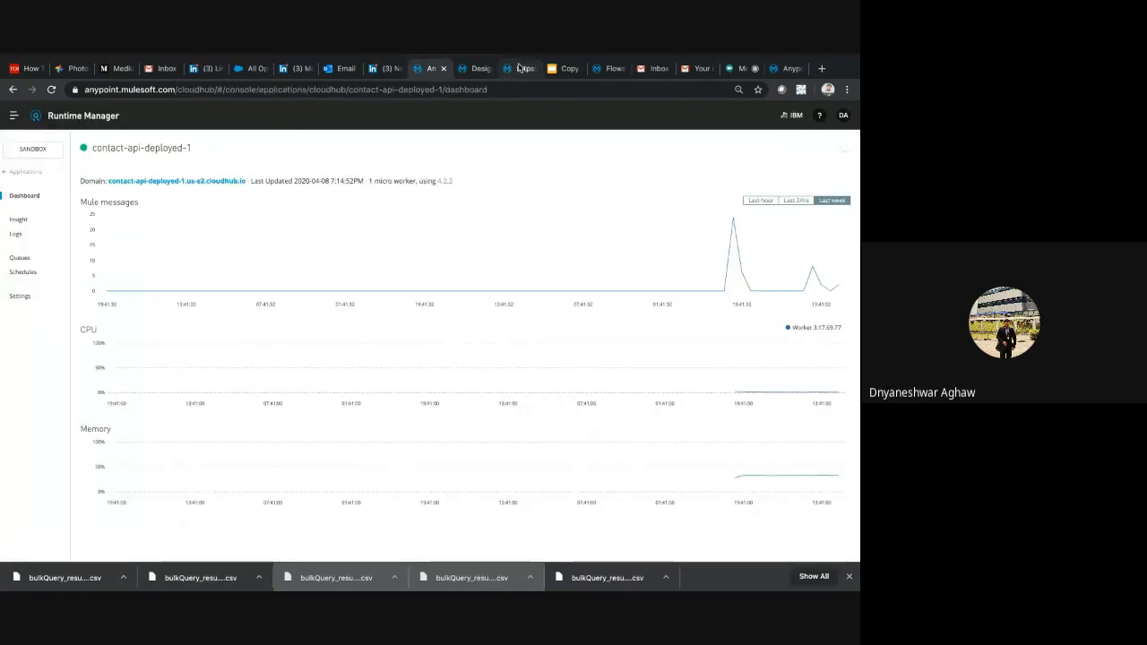
pyautogui.click(519, 68)
pyautogui.press('F4')
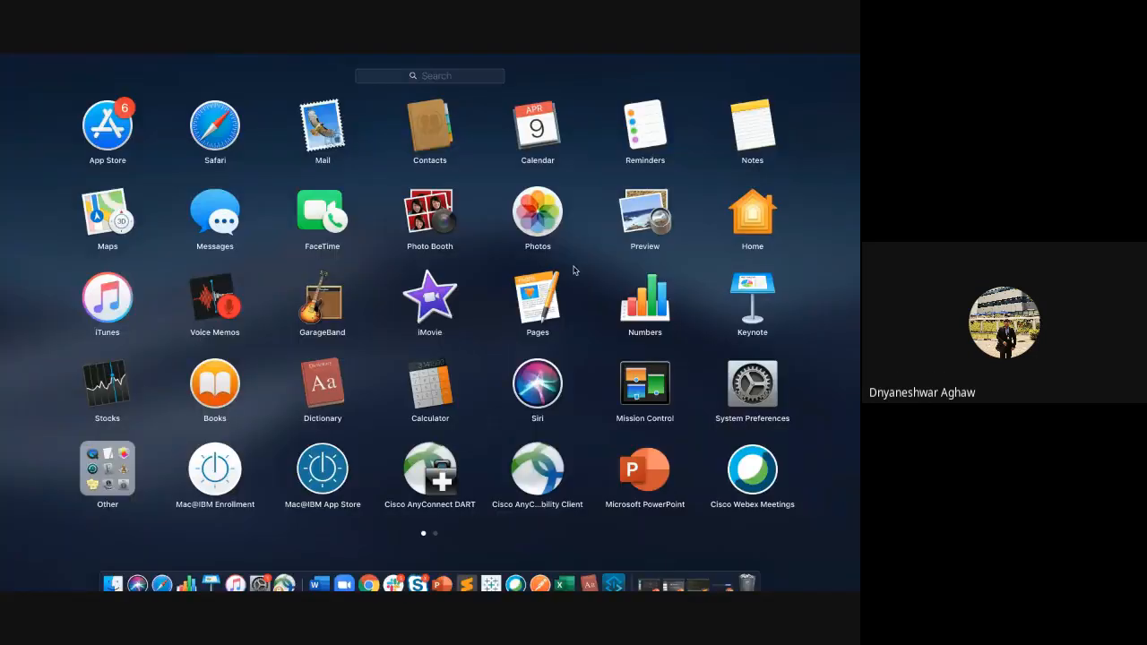
pyautogui.click(540, 583)
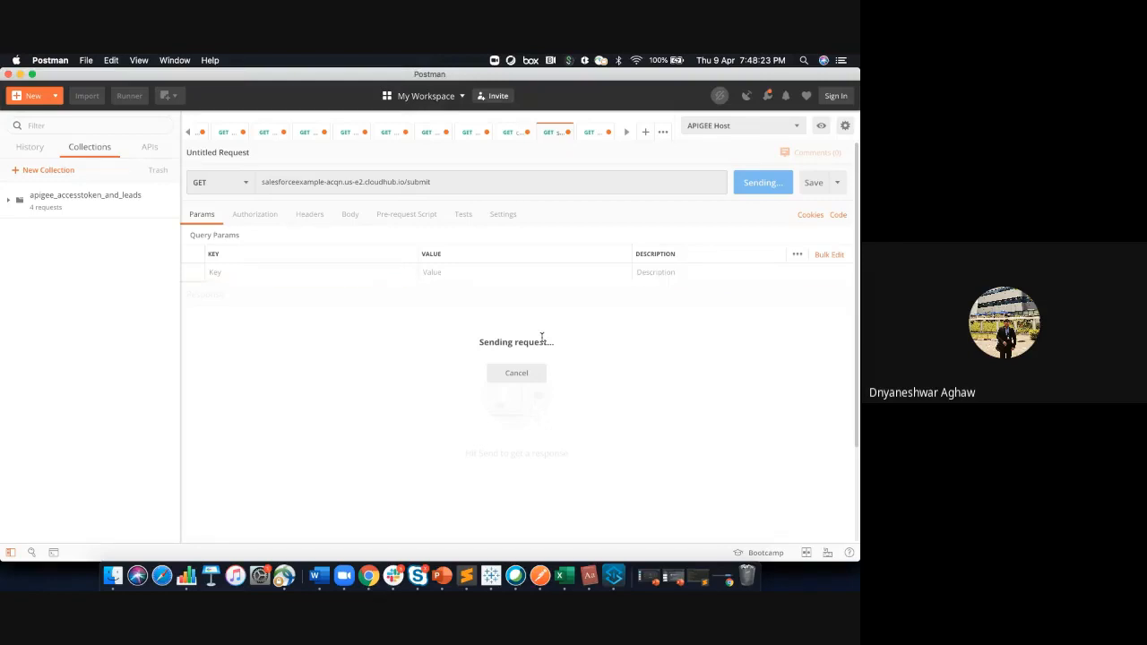
# Switch to Salesforce, reload the All Open Leads list and look through the lead records
pyautogui.click(364, 572)
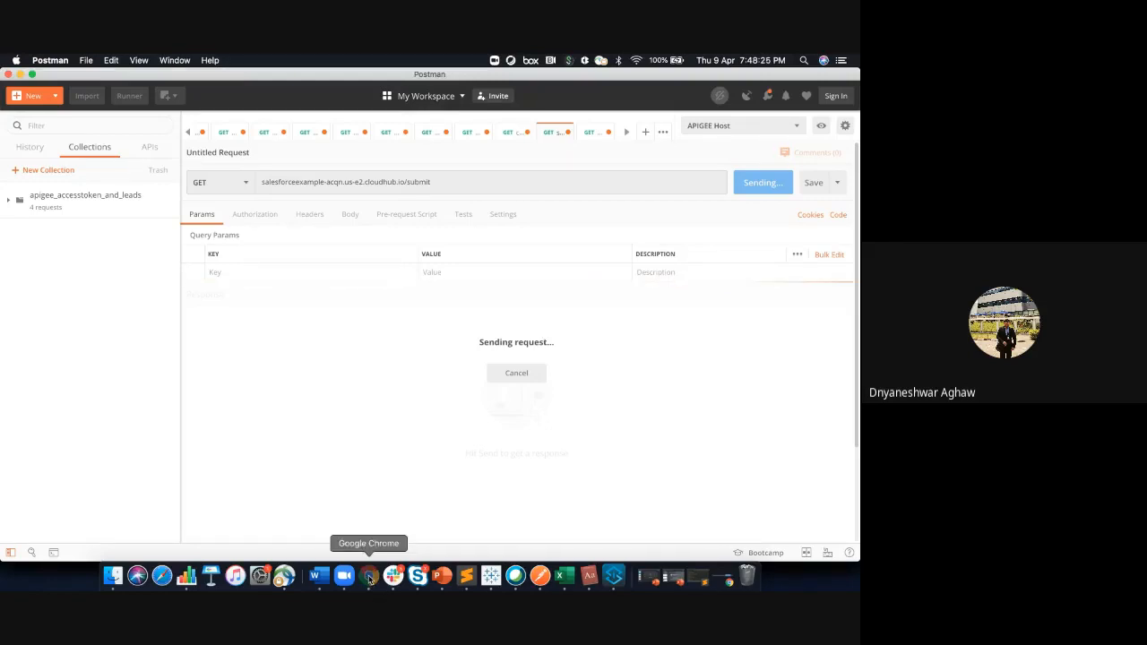
pyautogui.click(240, 70)
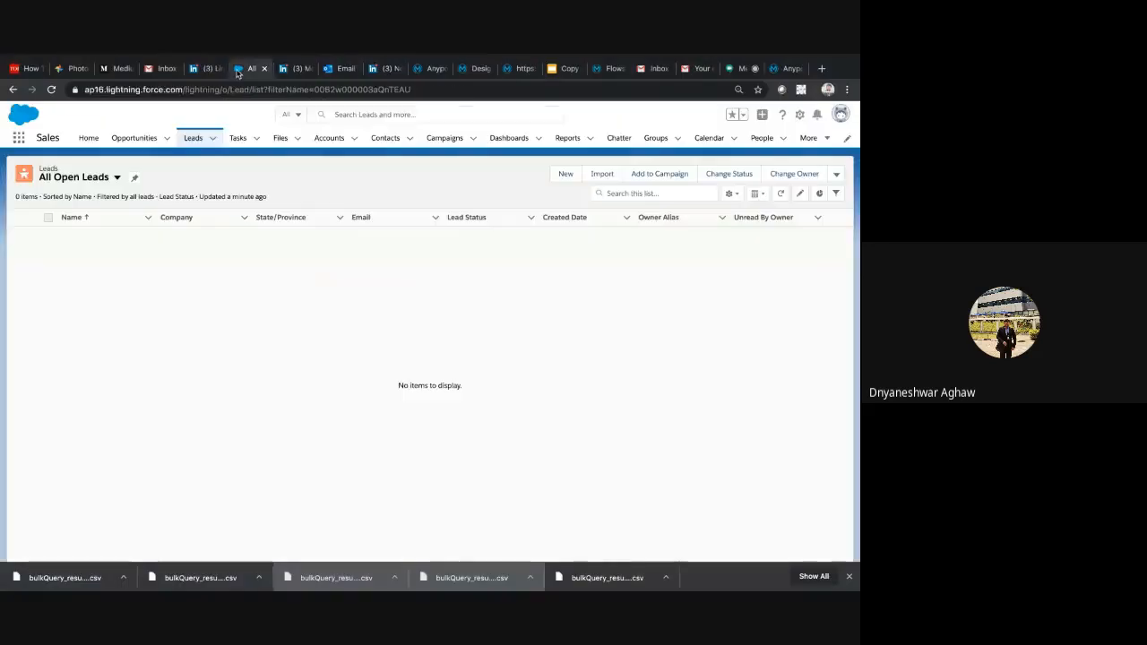
pyautogui.click(199, 135)
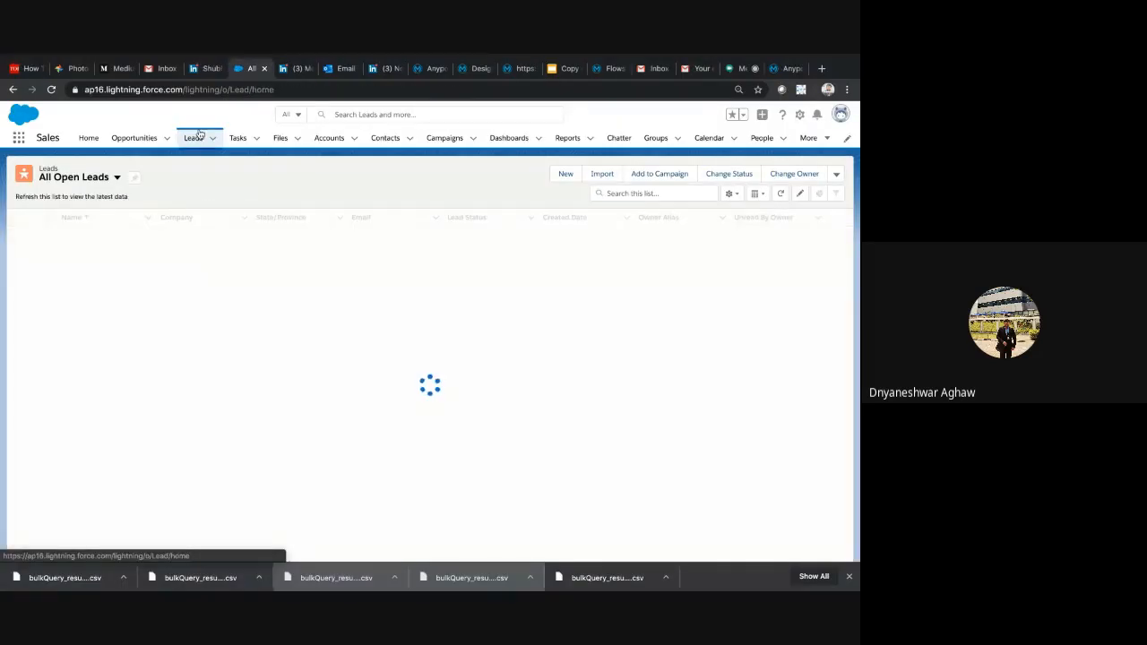
pyautogui.click(118, 176)
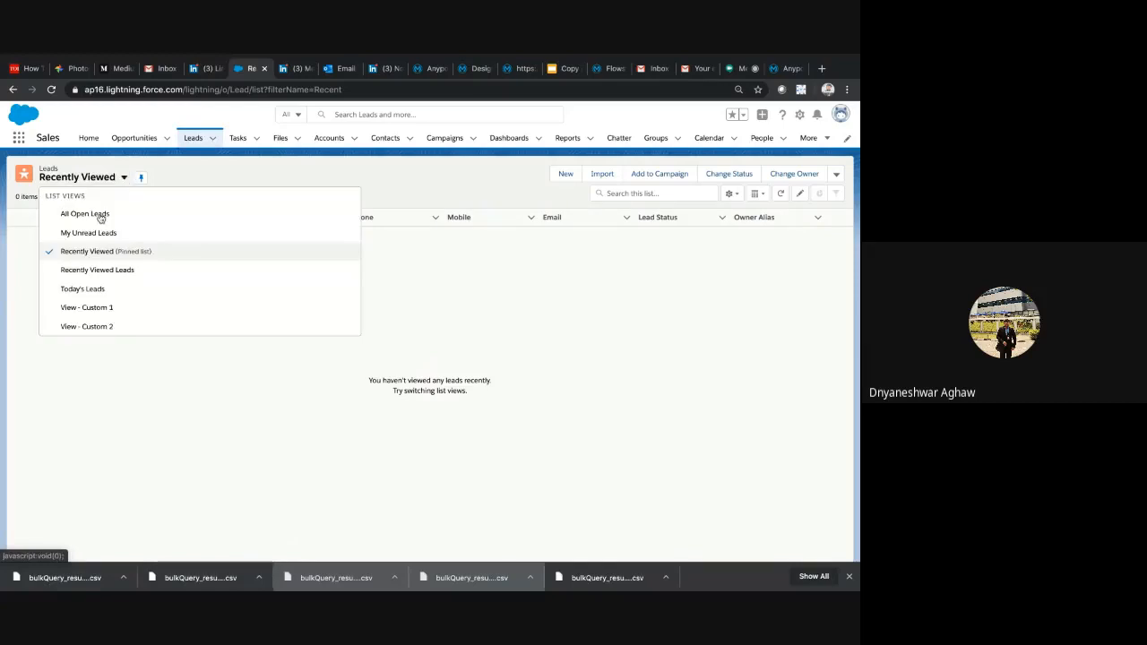
pyautogui.click(85, 214)
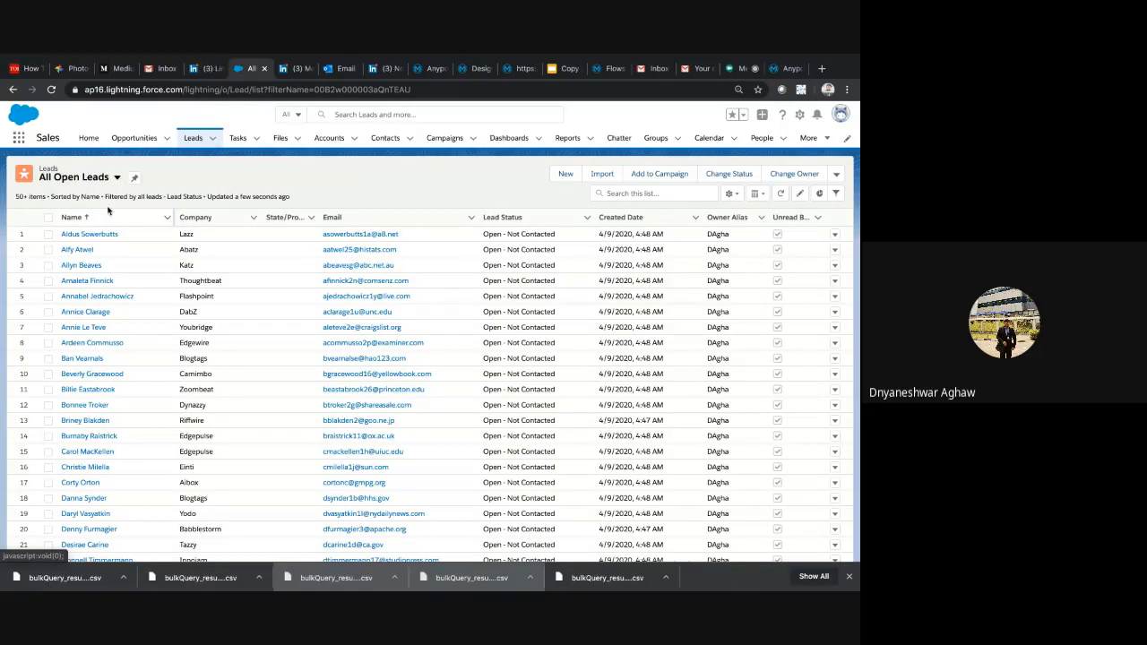
pyautogui.scroll(-2, 305, 304)
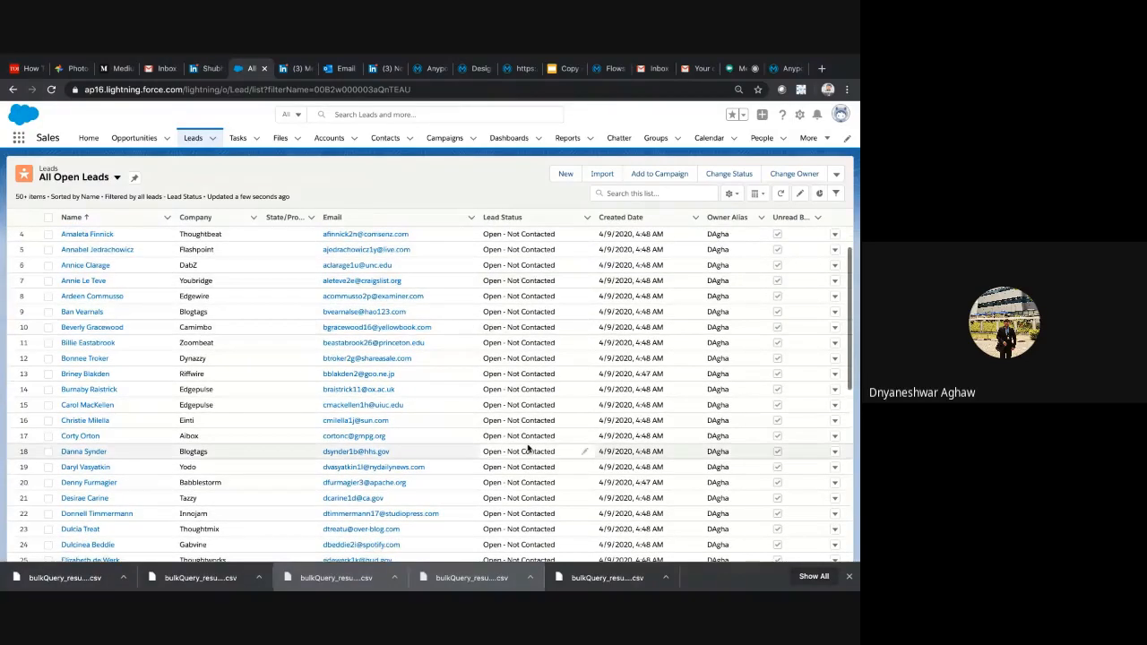
# Switch to Postman, look through the JSON response of the submit request and highlight the request URL
pyautogui.press('F4')
pyautogui.click(540, 576)
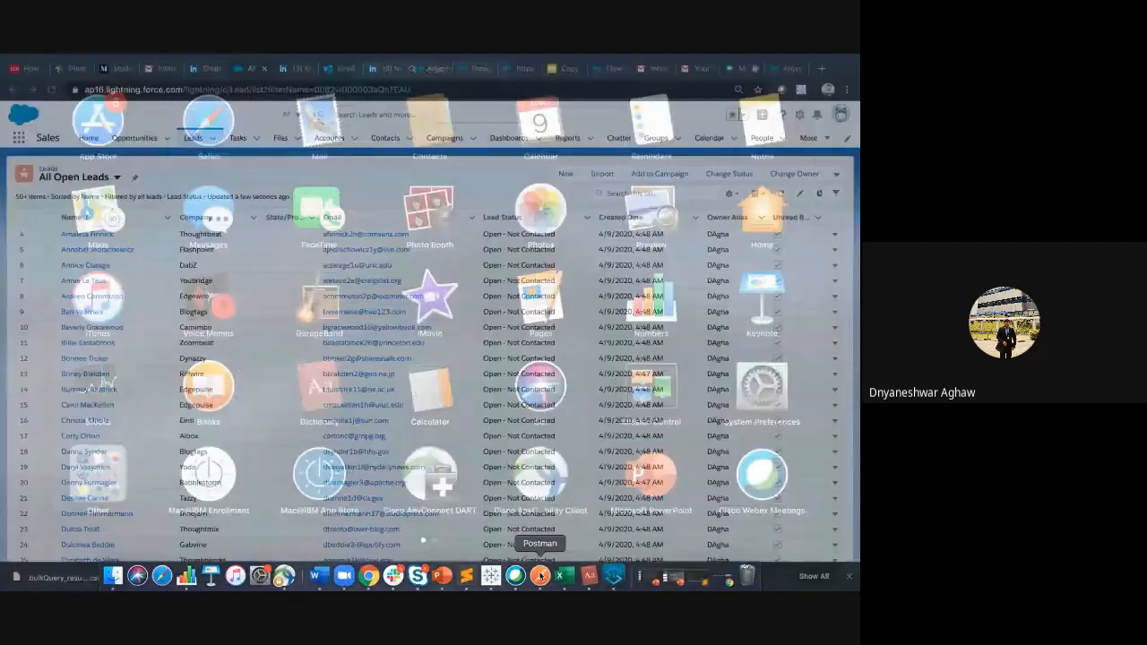
pyautogui.scroll(-20, 406, 405)
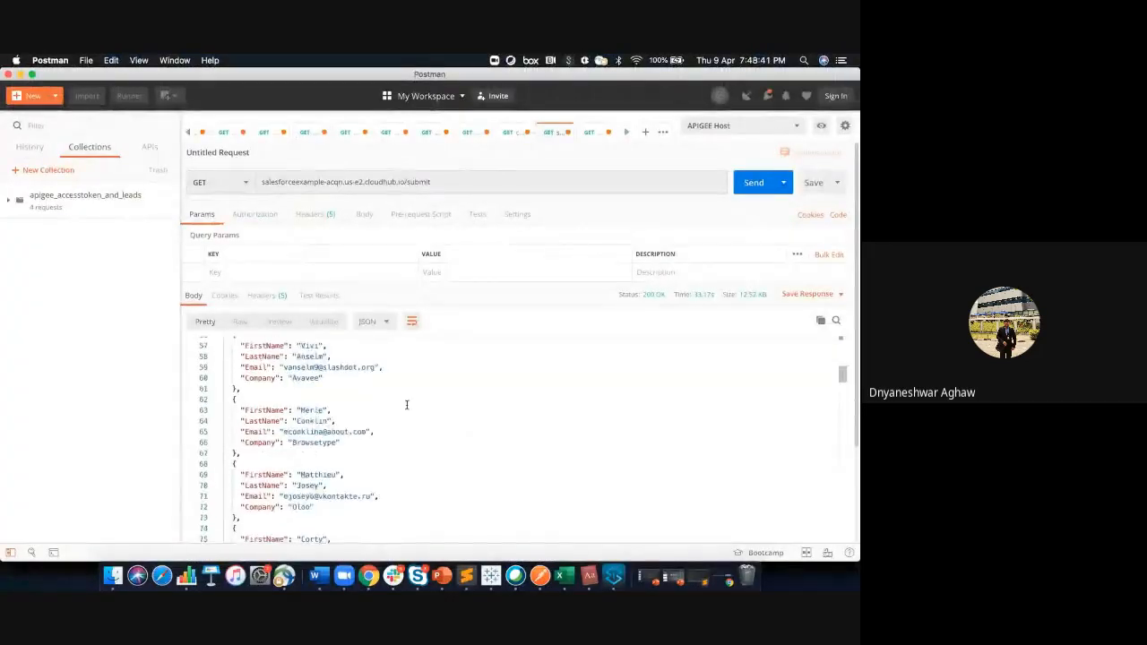
pyautogui.scroll(14, 406, 405)
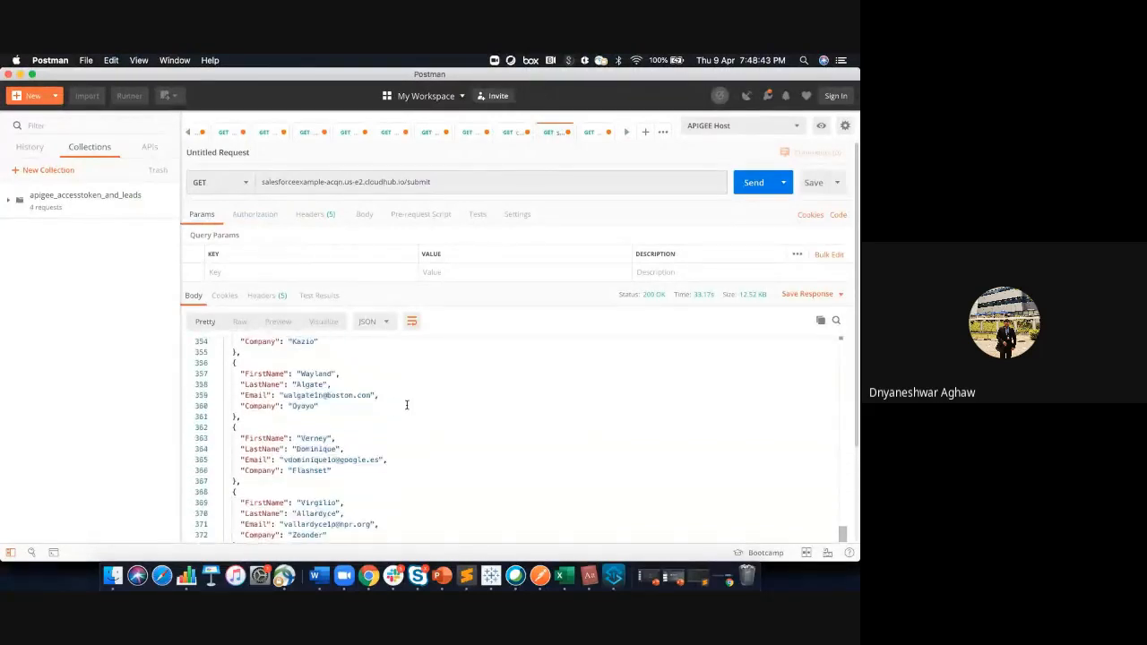
pyautogui.moveTo(662, 298)
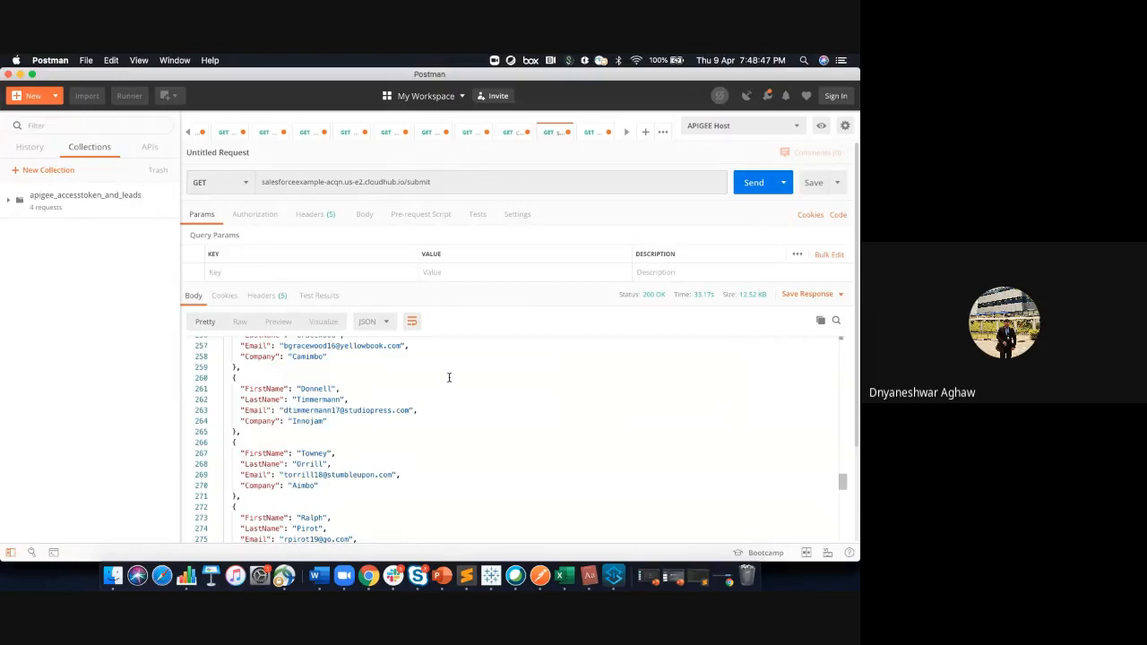
pyautogui.scroll(20, 449, 378)
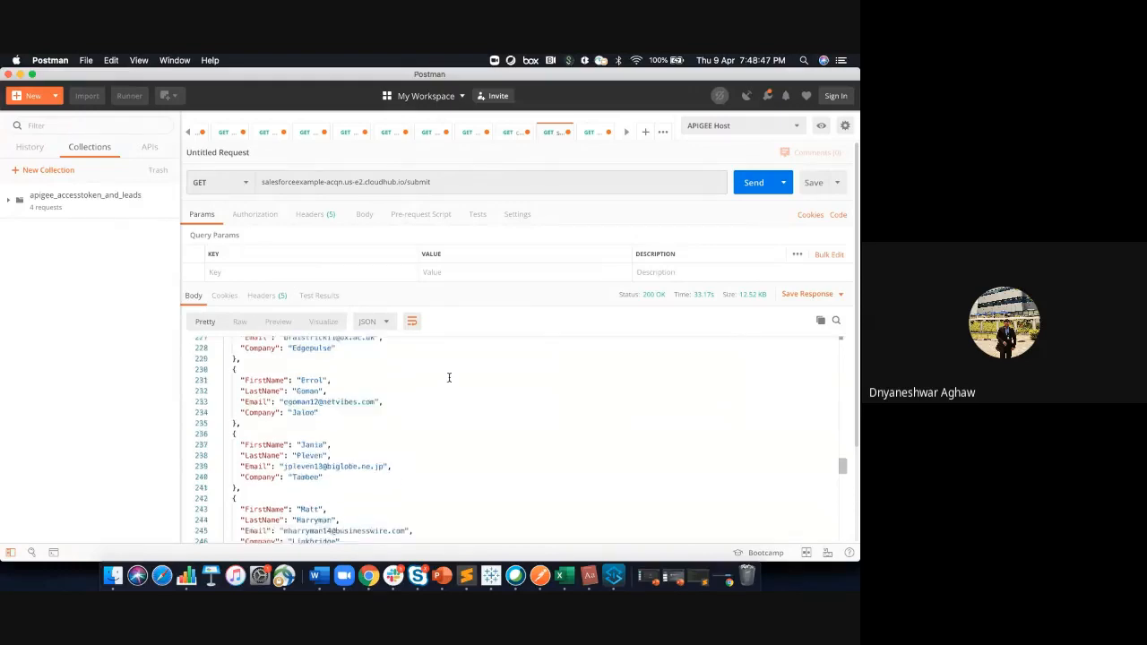
pyautogui.tripleClick(421, 181)
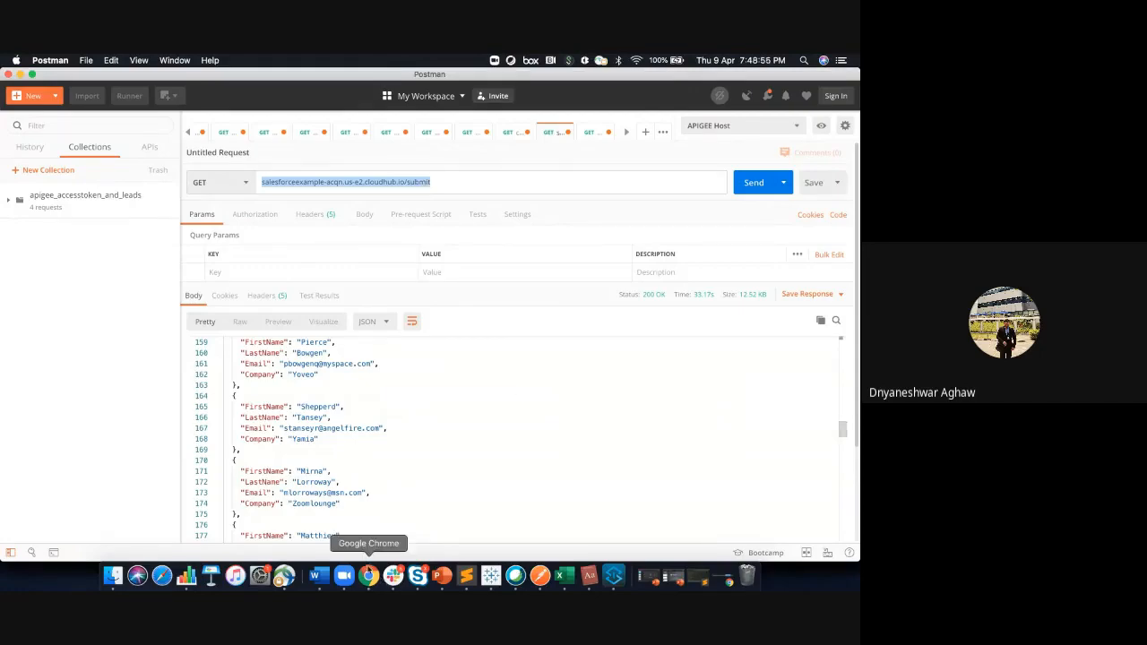
# Return to Salesforce in Chrome and look through the full All Open Leads list from start to end
pyautogui.click(369, 575)
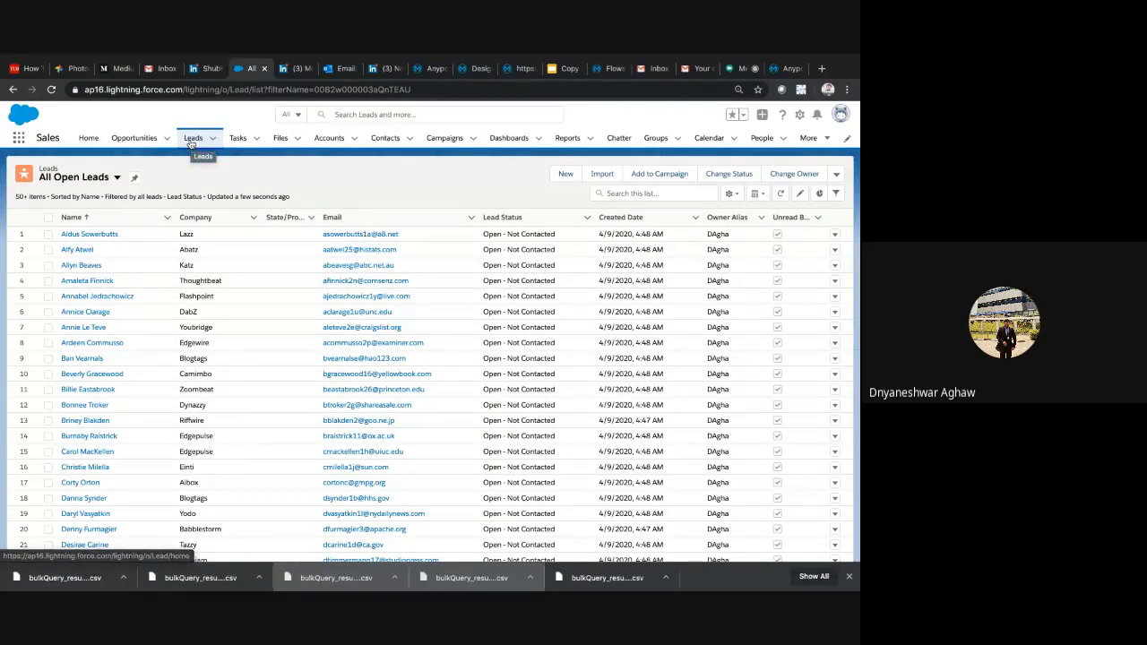
pyautogui.scroll(-5, 489, 444)
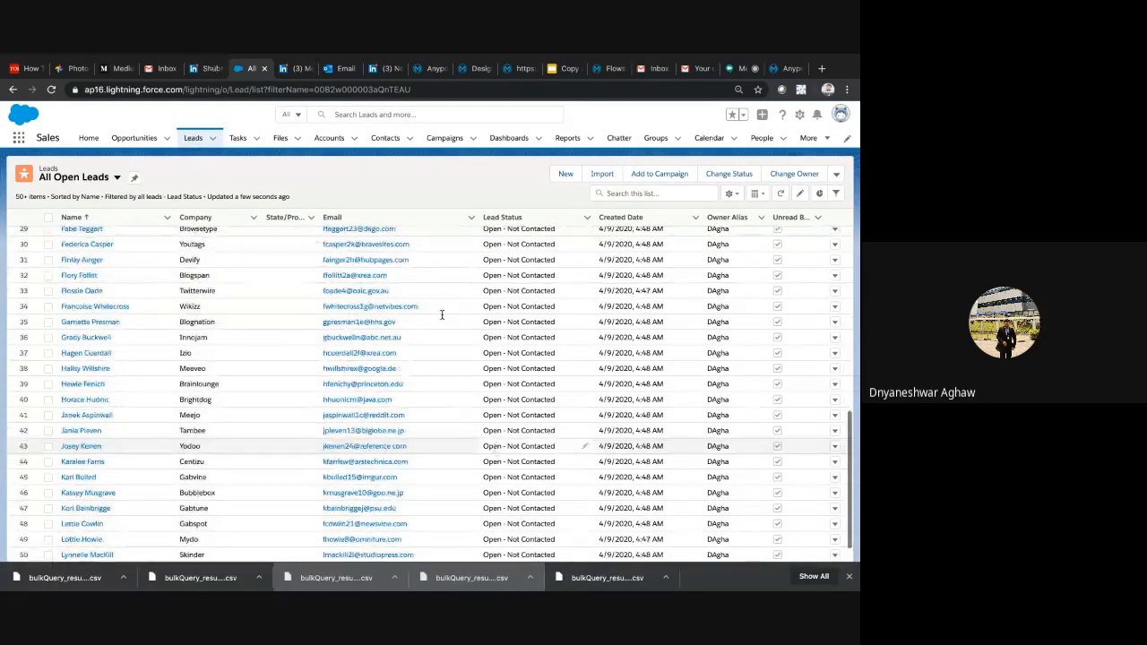
pyautogui.scroll(5, 442, 318)
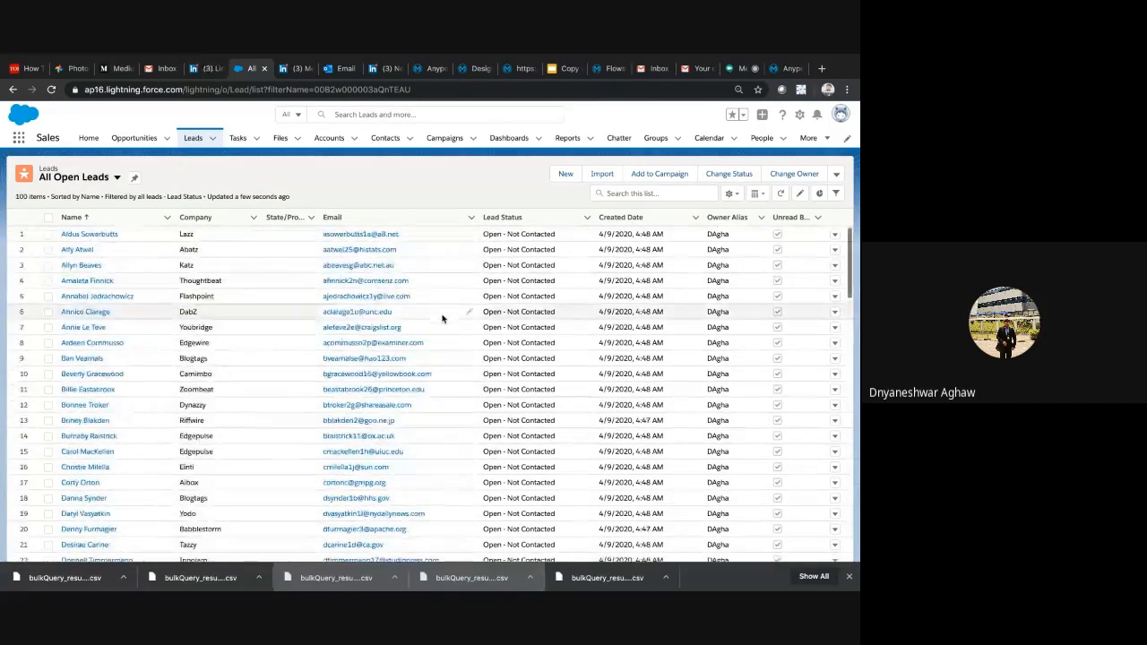
pyautogui.scroll(3, 442, 327)
pyautogui.scroll(3, 442, 334)
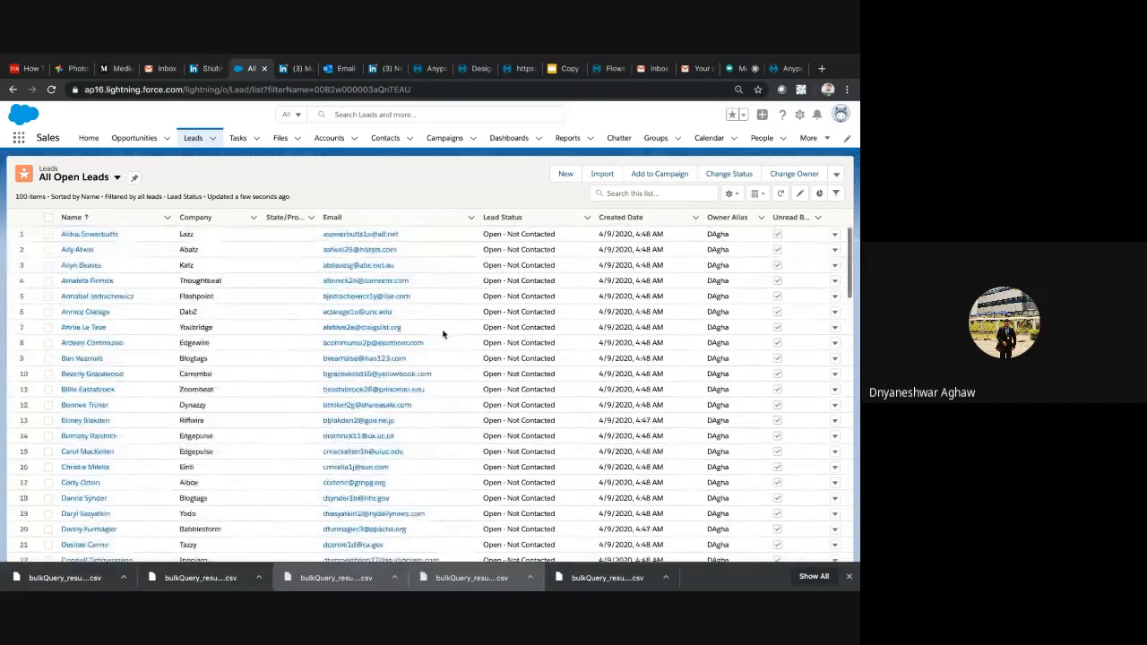
# Revisit the Deploy & Manage slide, the SalesforceExample flow with its mocked contacts response, and the Flows and Subflows documentation
pyautogui.click(553, 74)
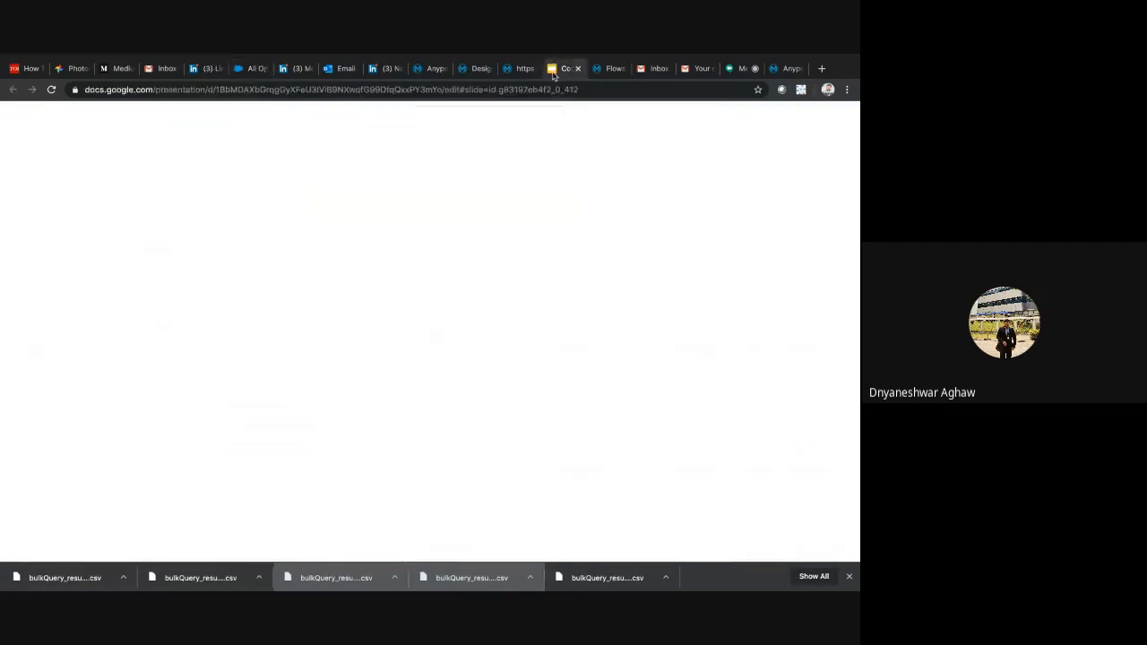
pyautogui.click(389, 282)
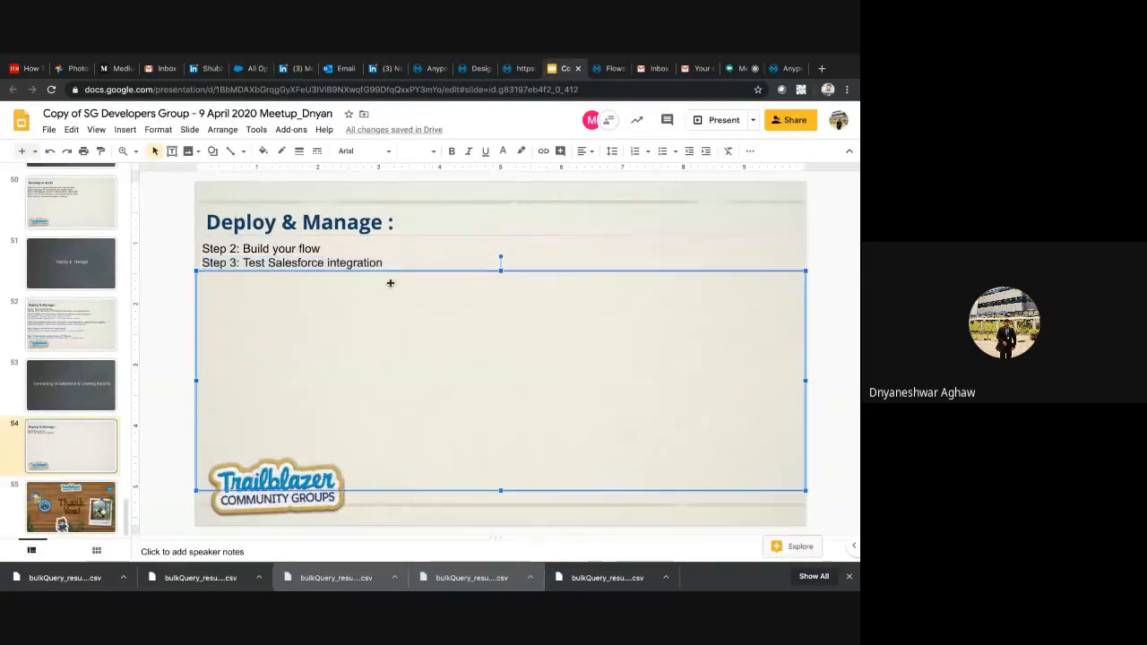
pyautogui.click(518, 69)
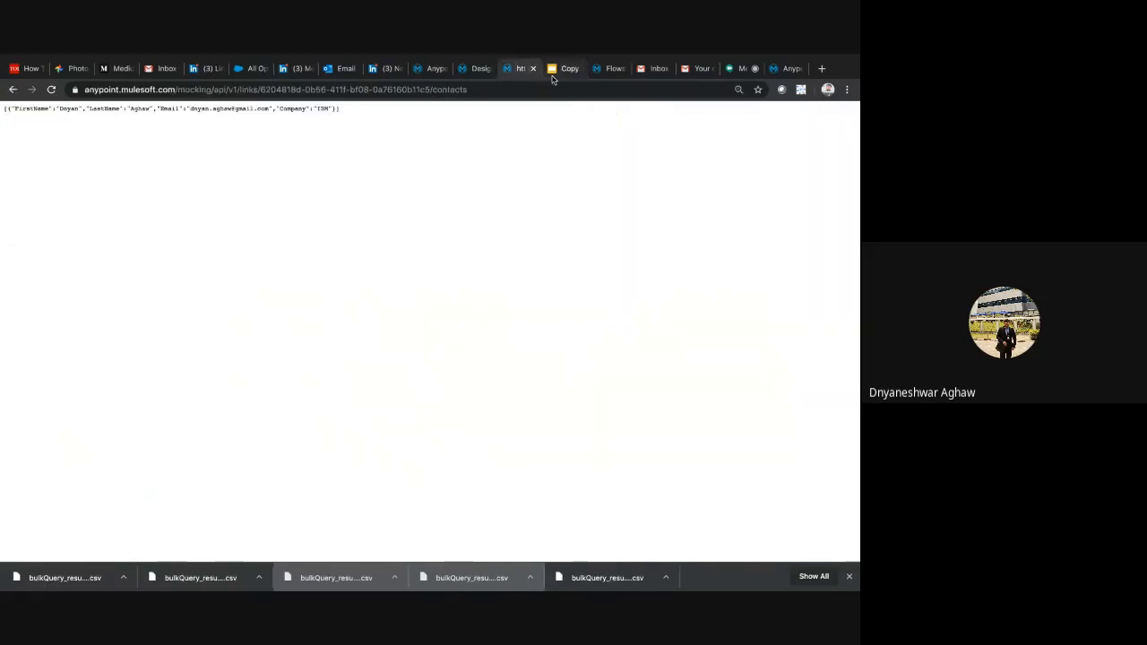
pyautogui.click(428, 70)
pyautogui.click(476, 70)
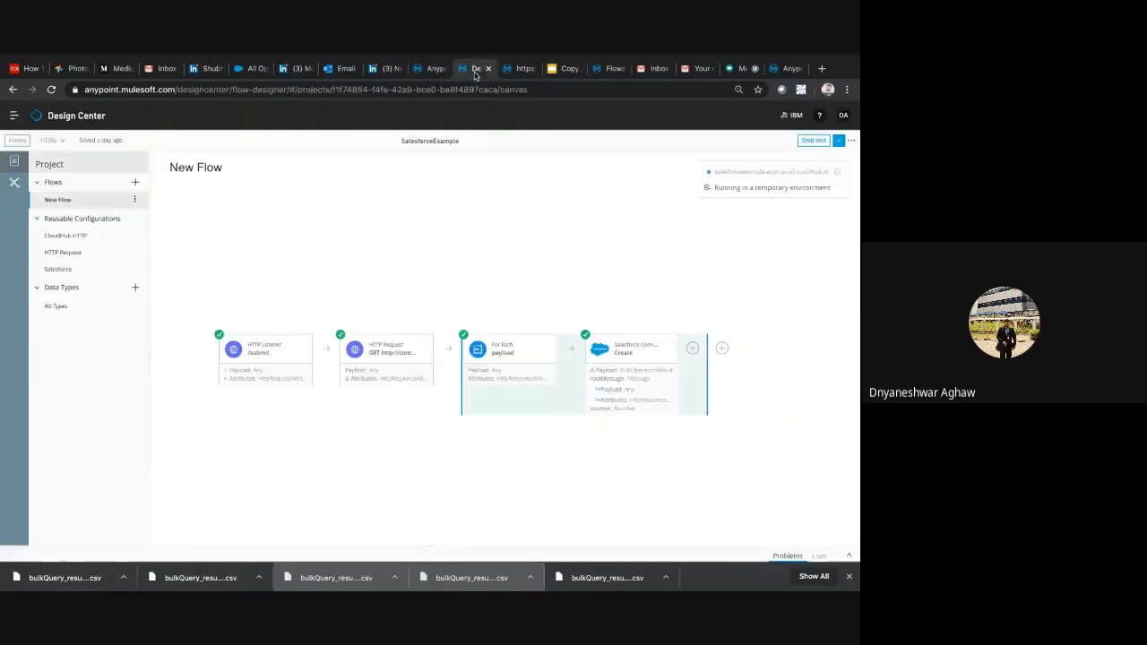
pyautogui.click(511, 70)
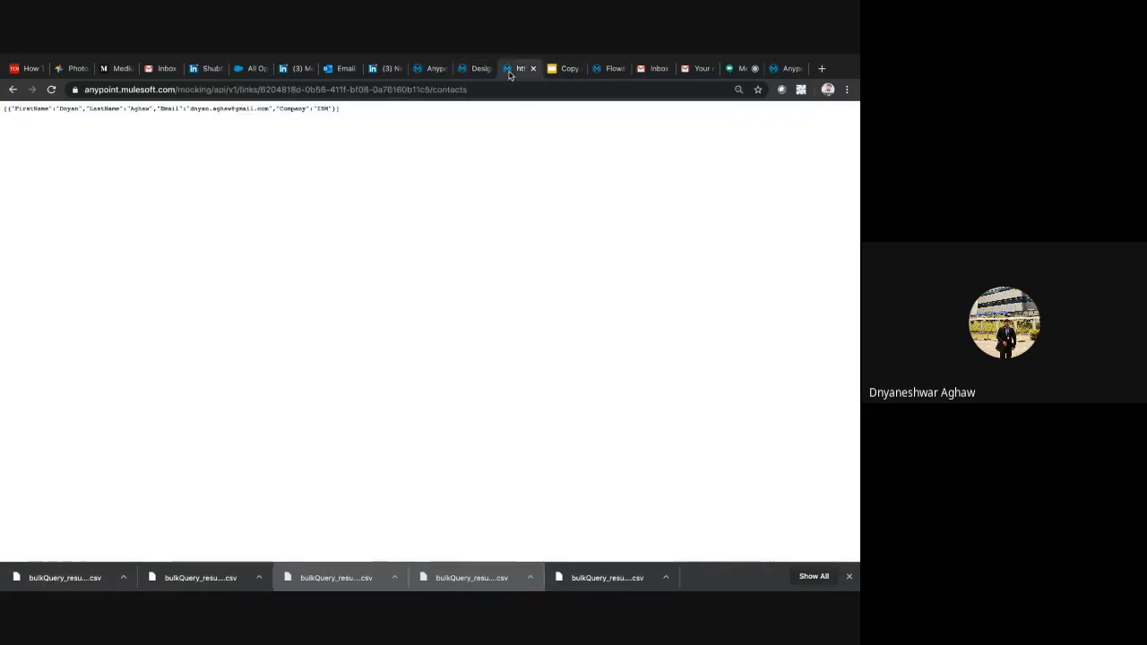
pyautogui.click(609, 70)
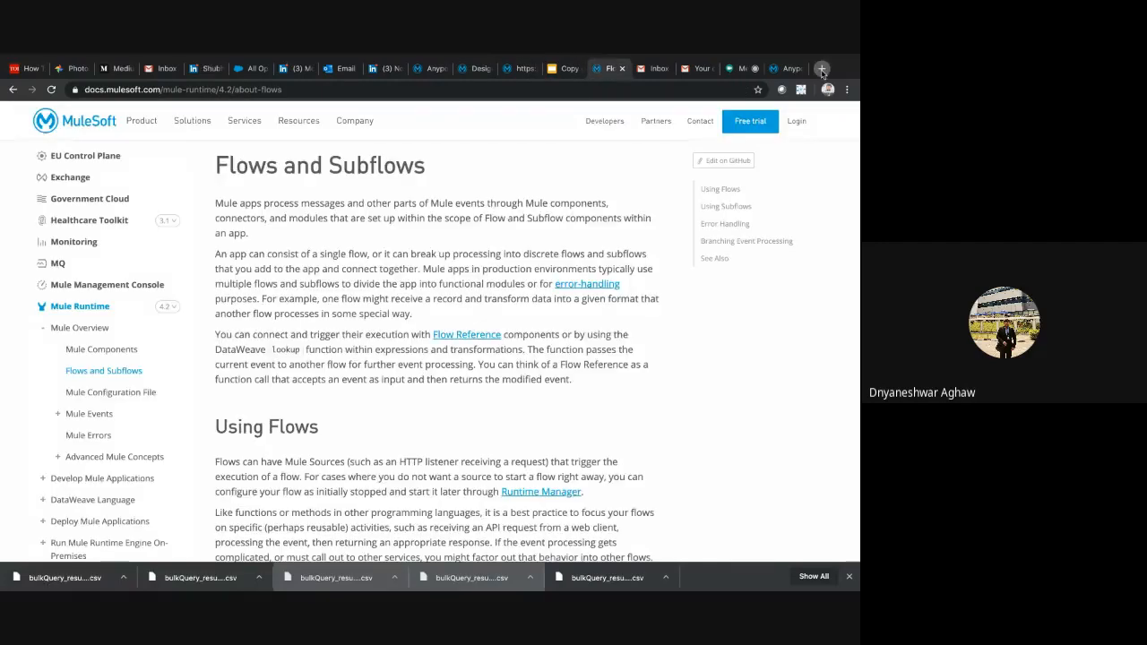
# Open training.mulesoft.com in a new browser tab and go to the training account login page
pyautogui.click(822, 70)
pyautogui.write('tr')
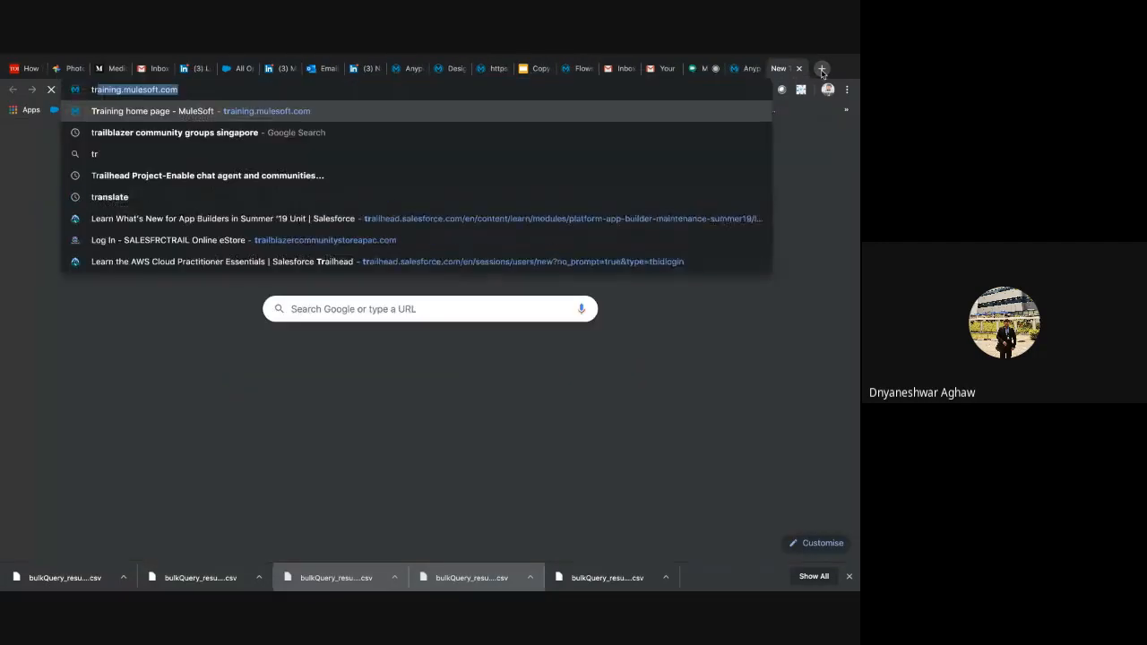
pyautogui.press('Return')
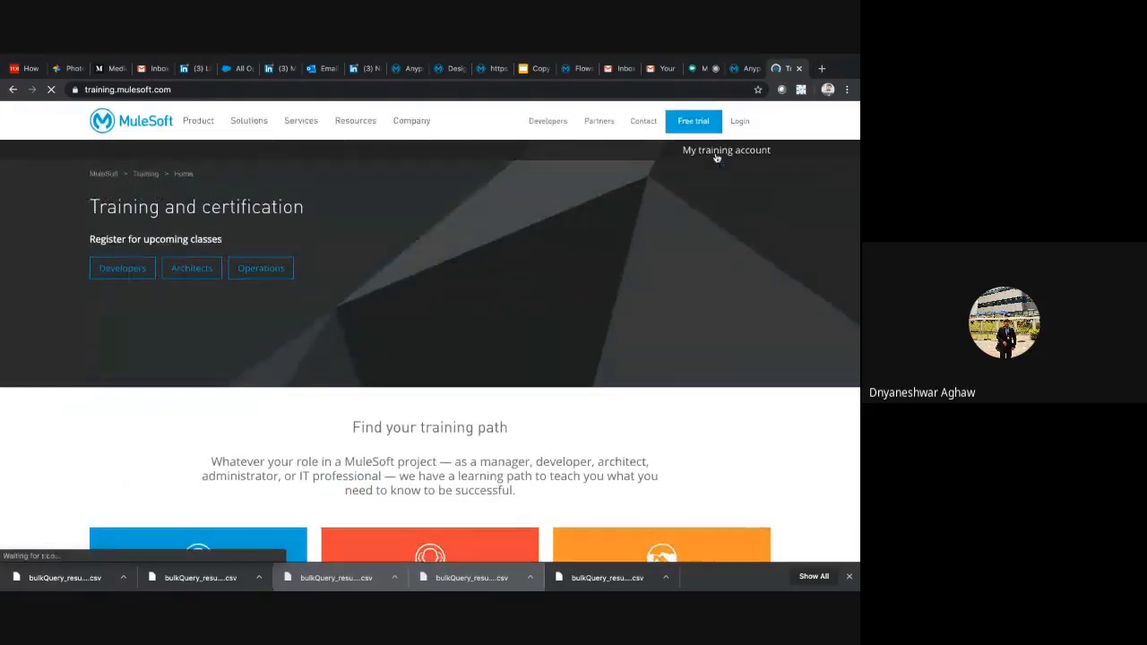
pyautogui.click(715, 153)
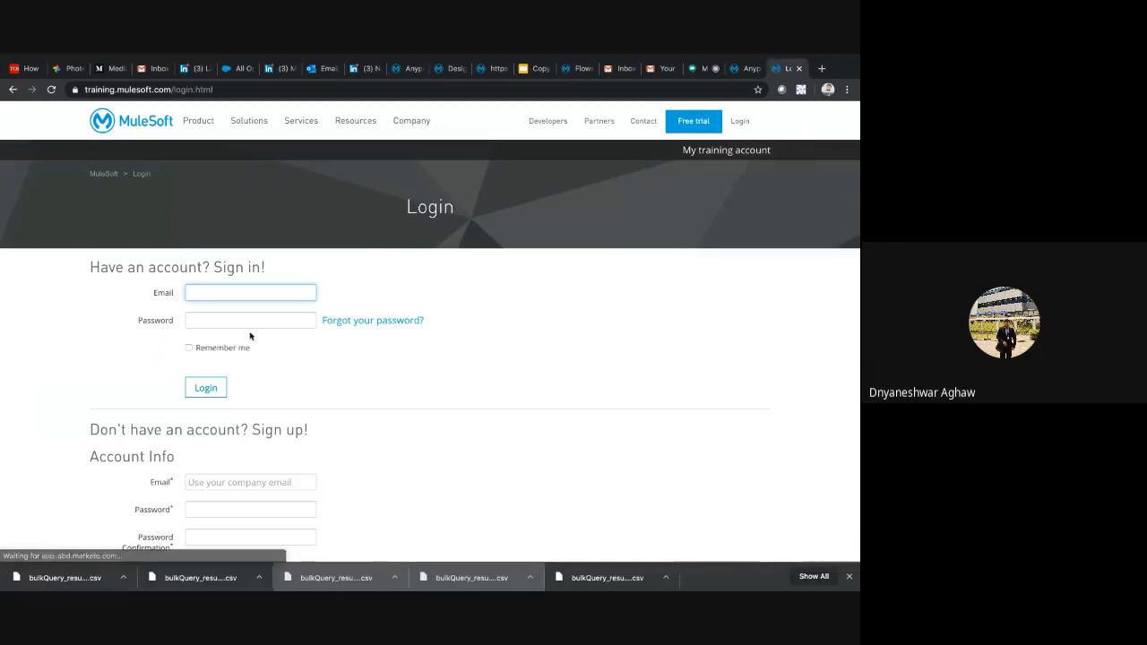
pyautogui.click(239, 294)
pyautogui.click(365, 380)
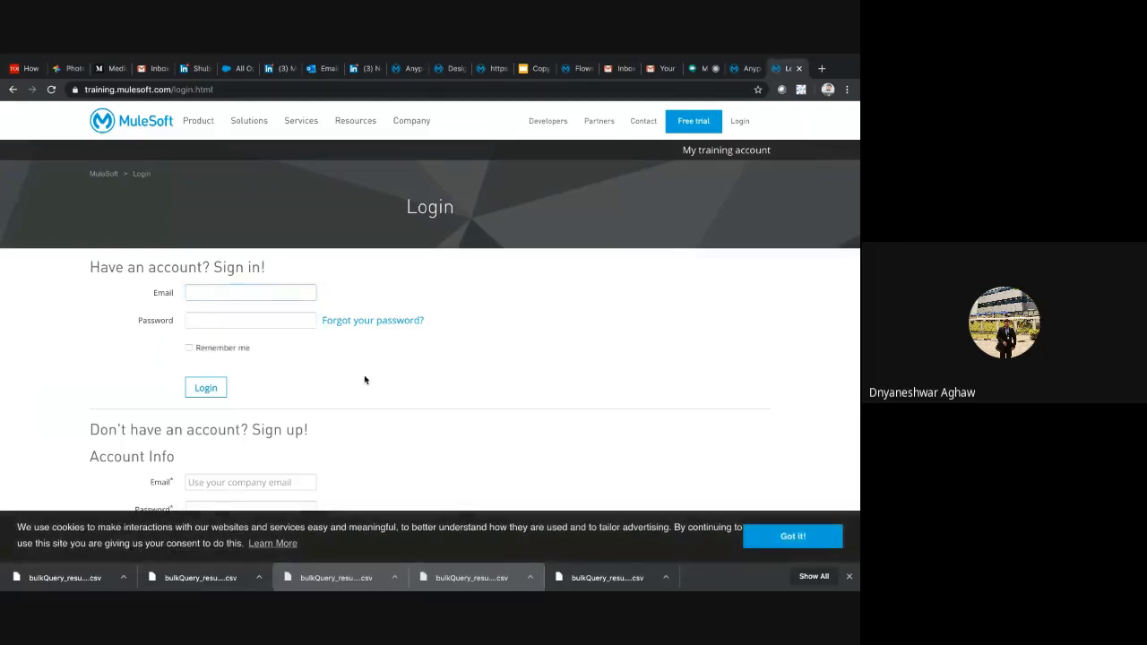
# Look through the sign-in and sign-up forms on the MuleSoft training account page
pyautogui.scroll(-3, 365, 380)
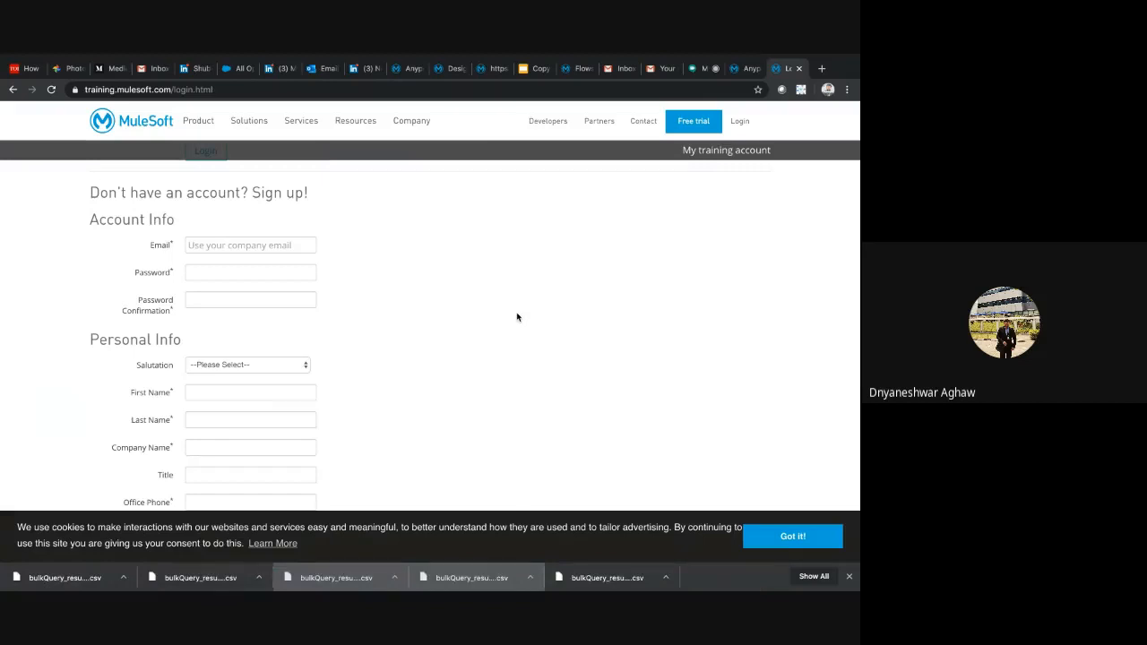
pyautogui.scroll(3, 556, 207)
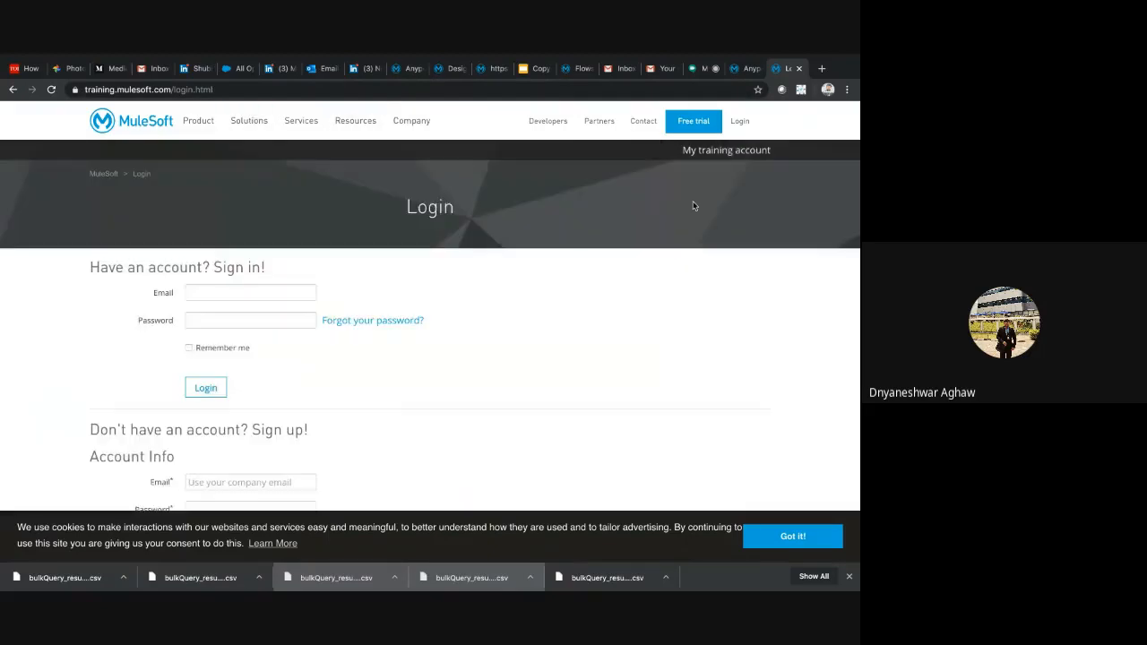
pyautogui.click(742, 152)
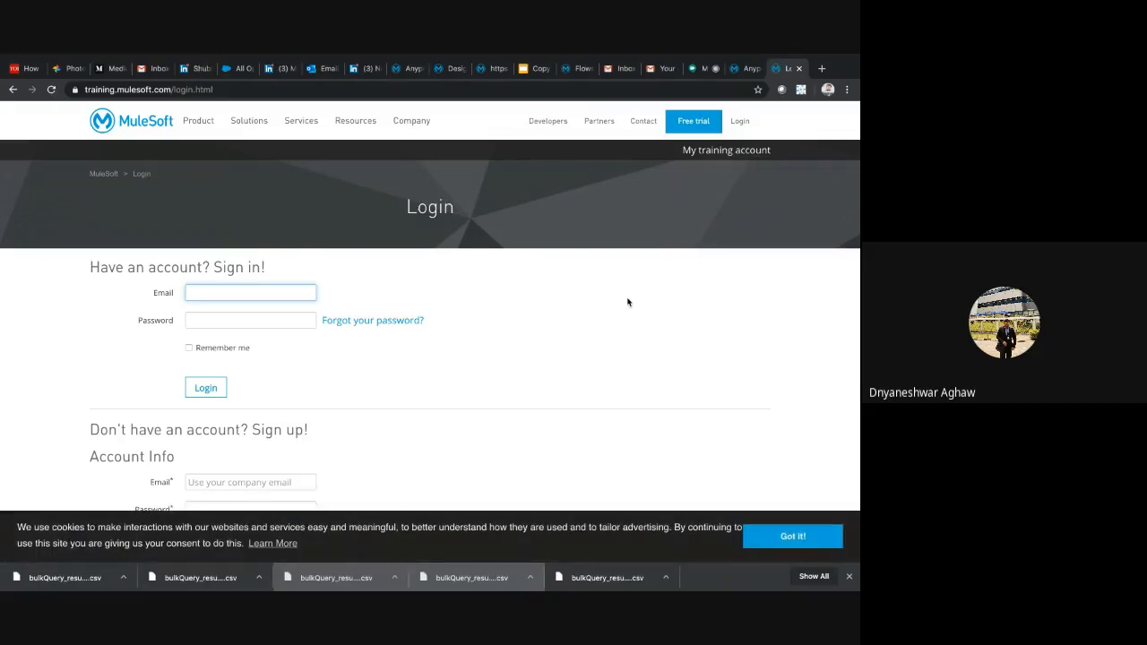
pyautogui.scroll(-5, 583, 351)
pyautogui.scroll(5, 587, 341)
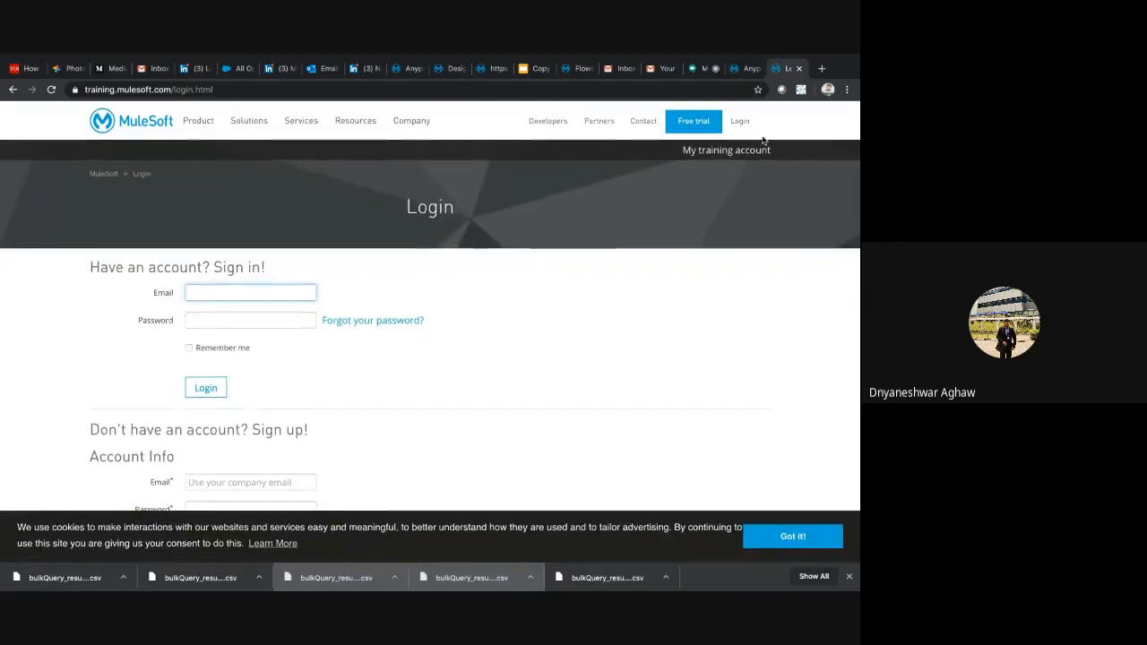
# Search Google for "mulesoft university" in a new browser tab and open the MuleSoft.U courses (FREE self-study) page
pyautogui.click(822, 68)
pyautogui.write('m')
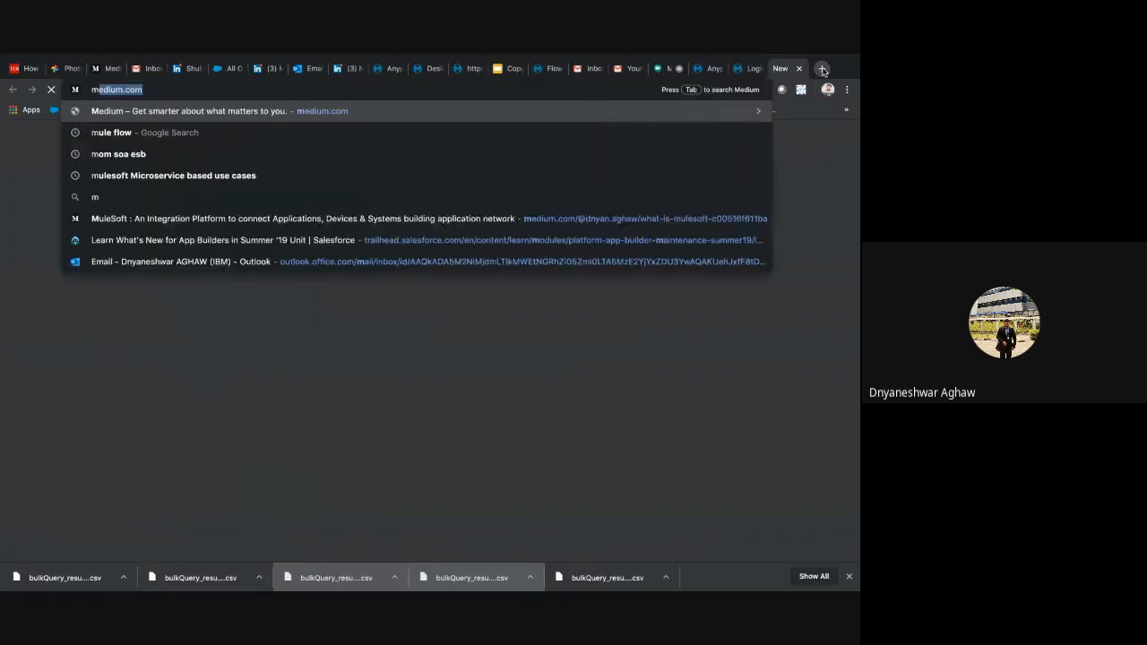
pyautogui.write('ulesoft ')
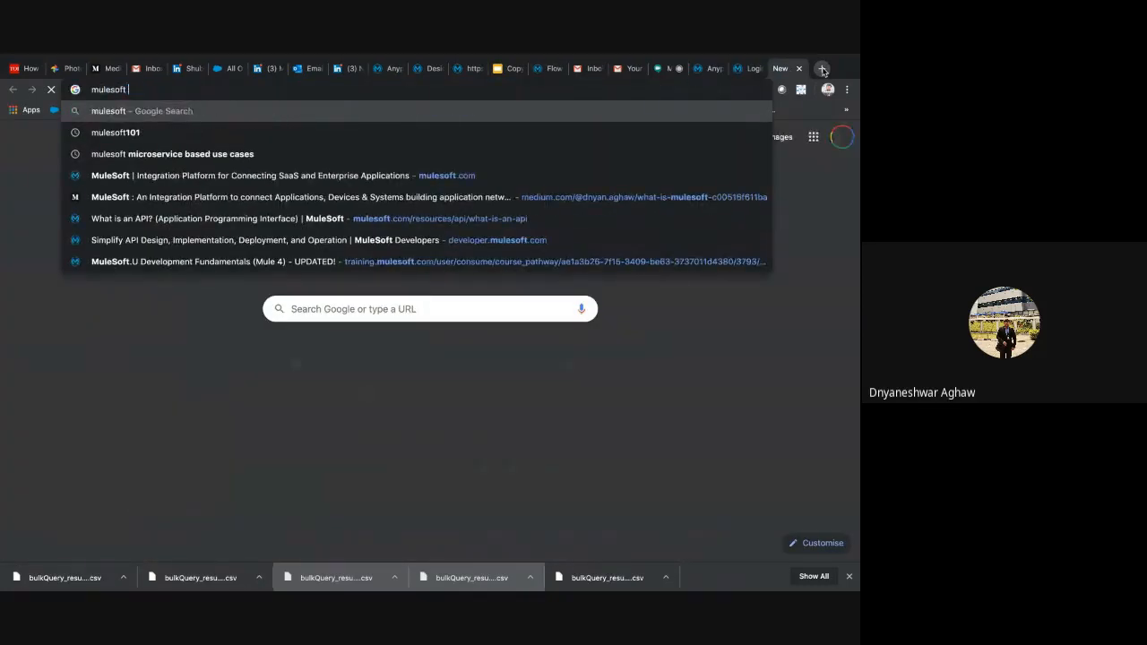
pyautogui.write('university')
pyautogui.press('Return')
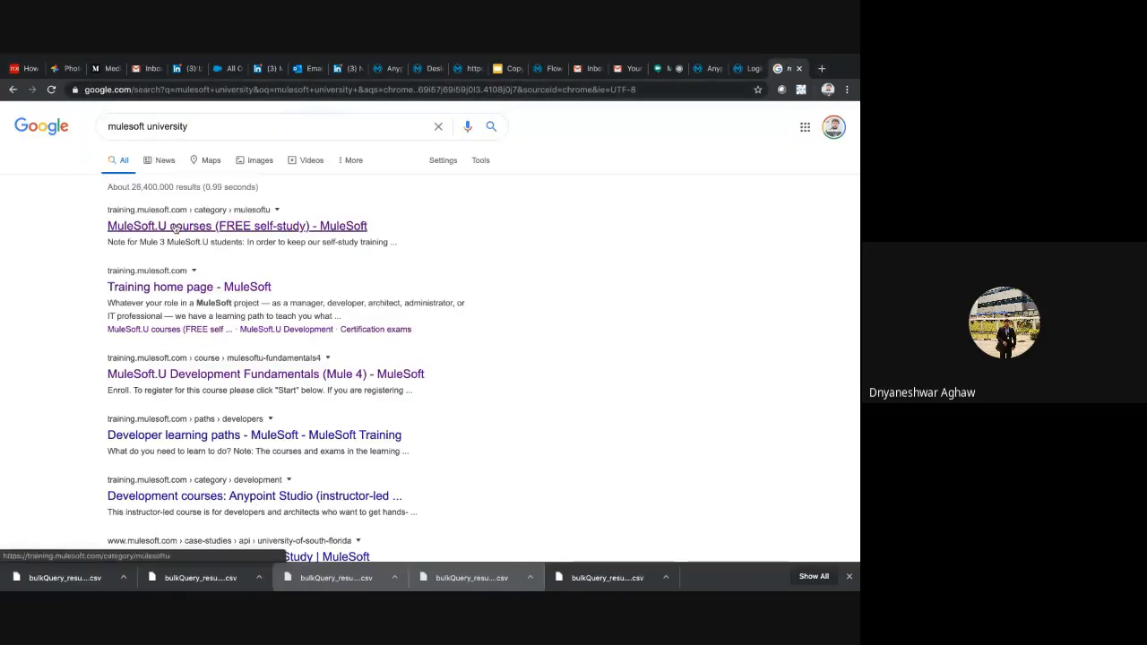
pyautogui.click(170, 231)
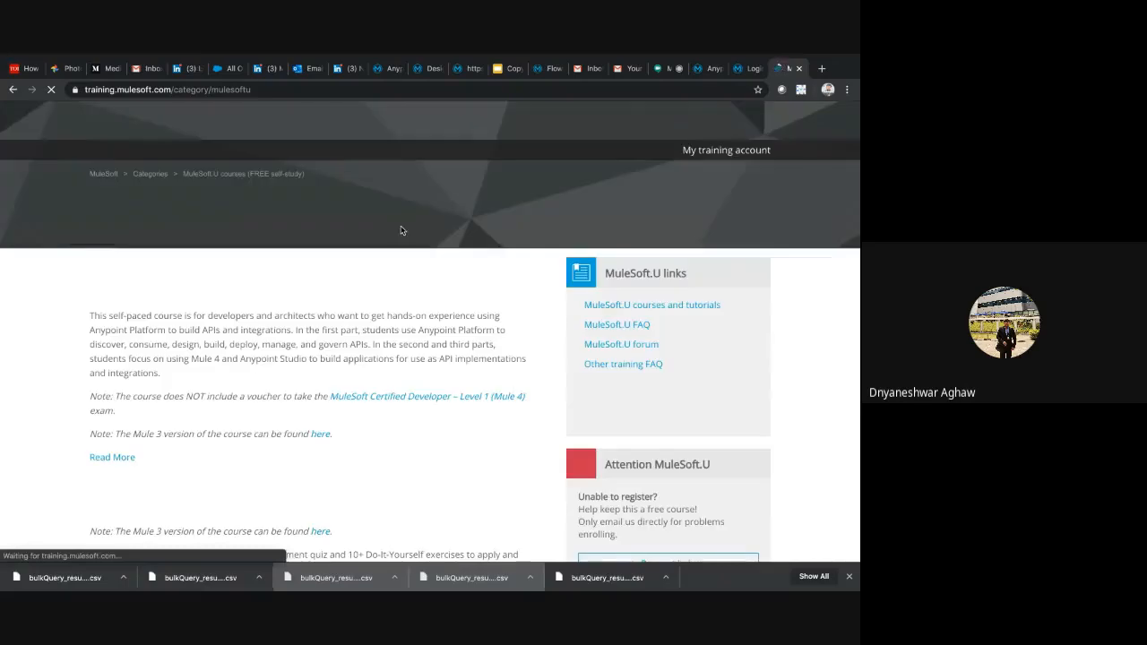
# Look through the free MuleSoft.U self-study course list, highlighting the MuleSoft.U Development Fundamentals (Mule 4) title
pyautogui.scroll(-2, 365, 344)
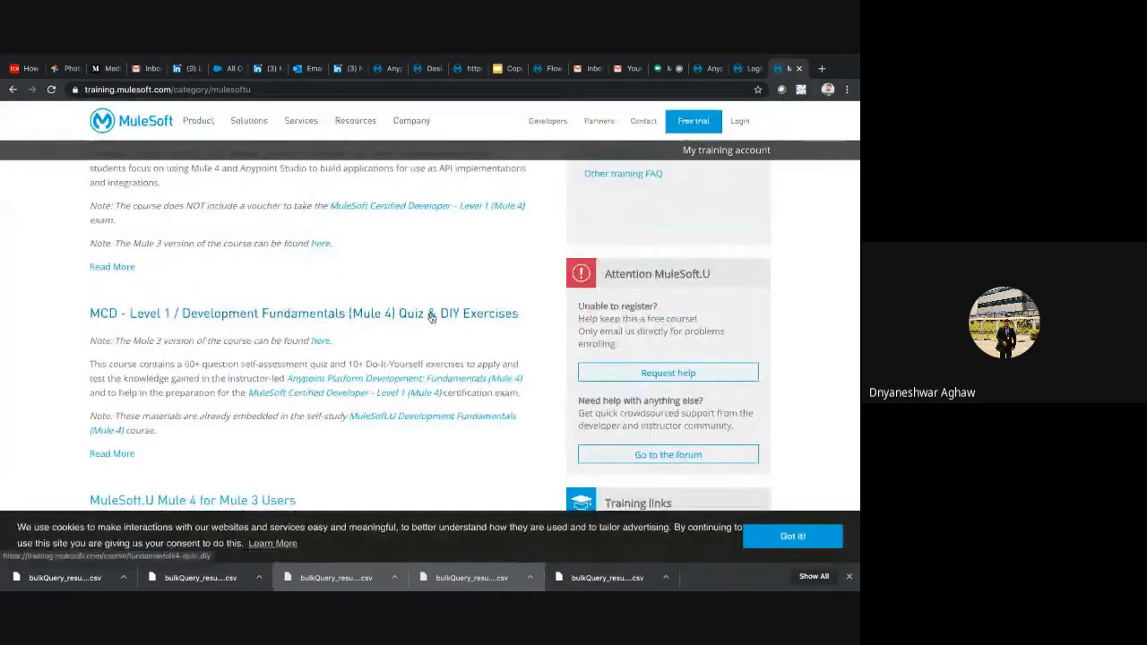
pyautogui.scroll(-2, 430, 309)
pyautogui.scroll(-5, 399, 205)
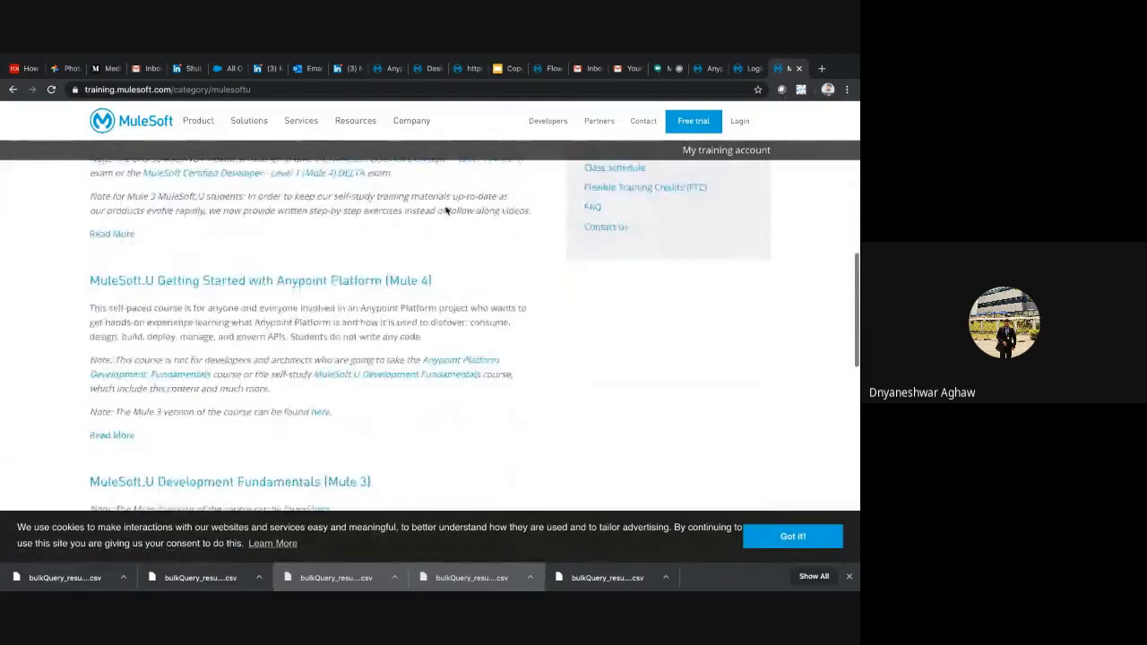
pyautogui.scroll(-10, 447, 210)
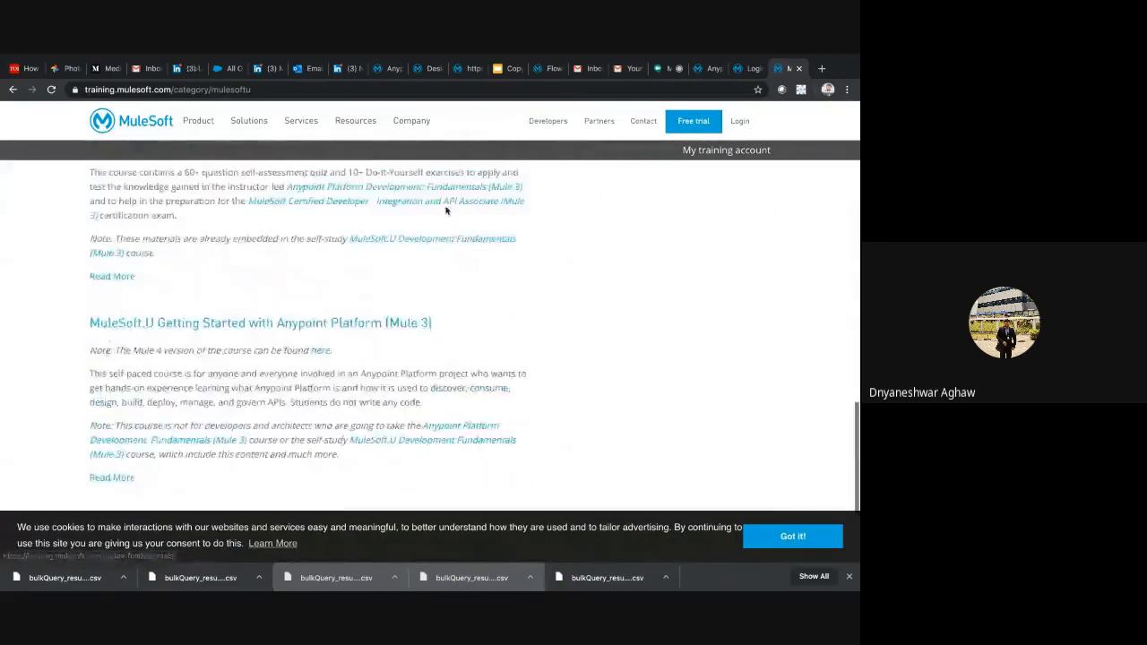
pyautogui.scroll(9, 446, 211)
pyautogui.scroll(8, 446, 211)
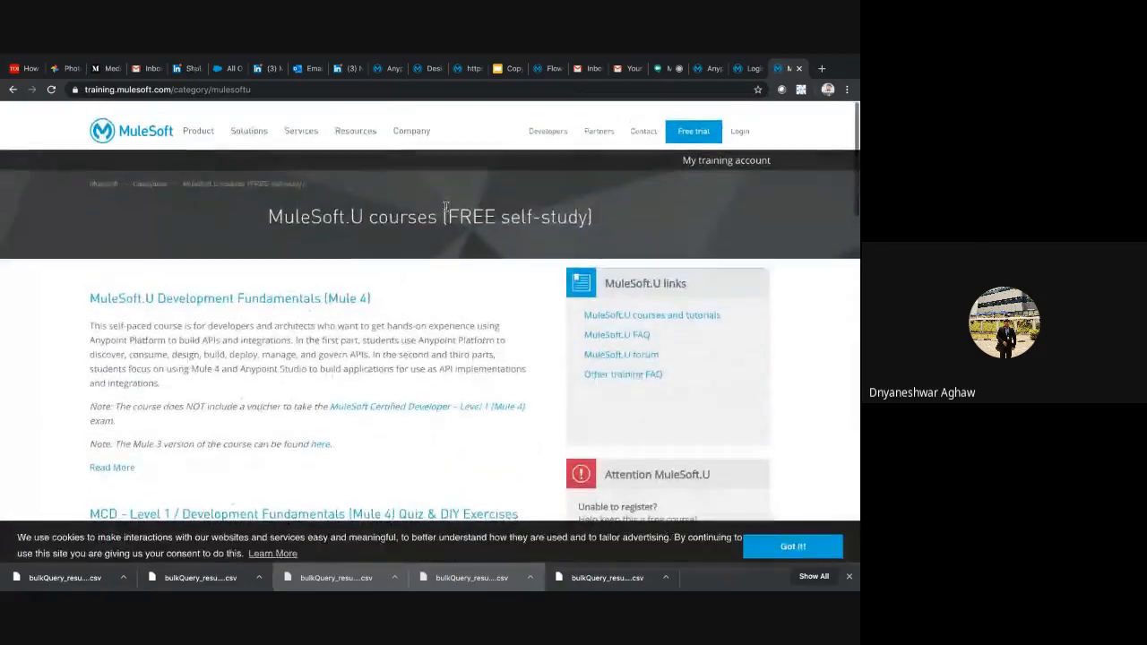
pyautogui.tripleClick(403, 290)
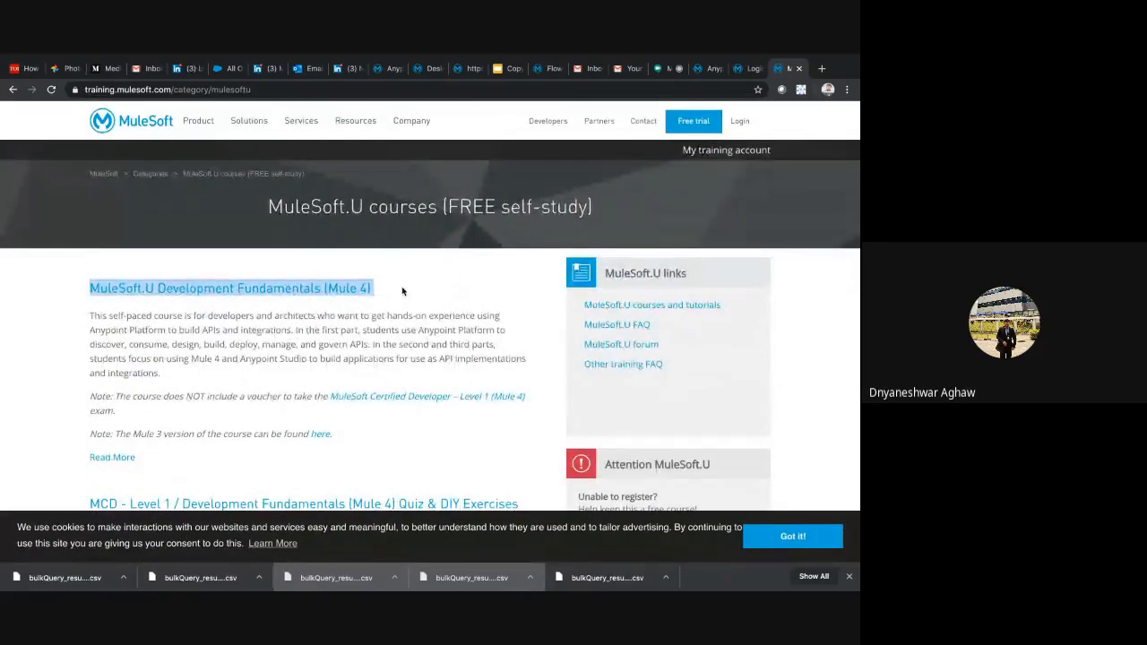
pyautogui.scroll(-8, 403, 290)
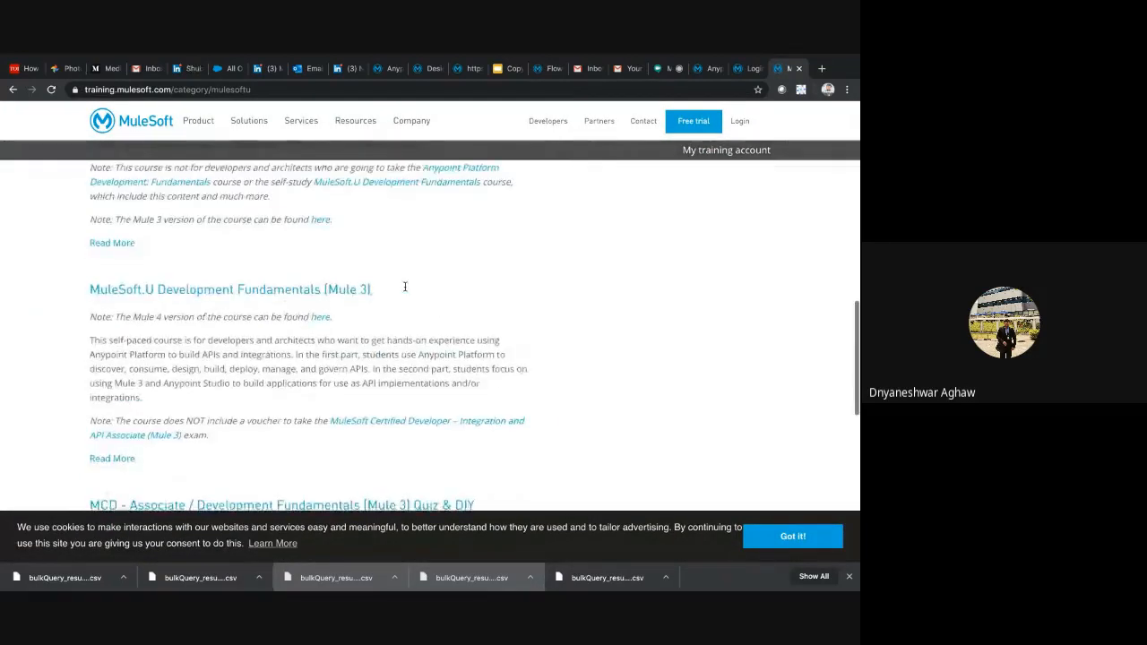
pyautogui.scroll(-1, 405, 287)
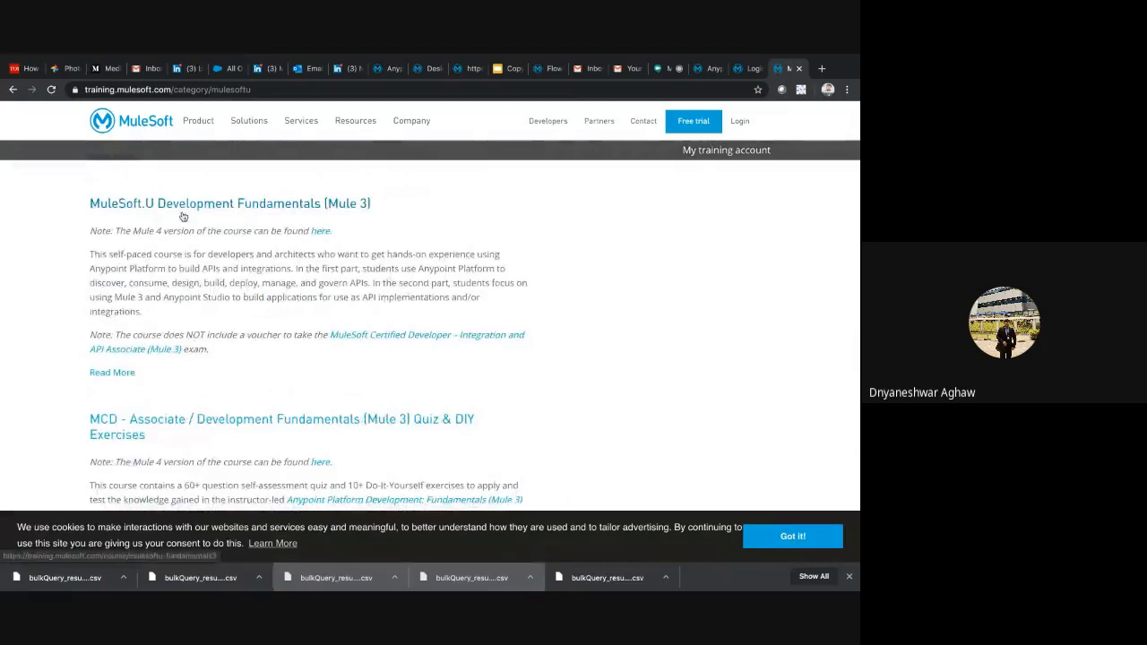
# Highlight the MuleSoft.U Development Fundamentals (Mule 3) course title and open the training account login page
pyautogui.tripleClick(385, 206)
pyautogui.scroll(1, 387, 209)
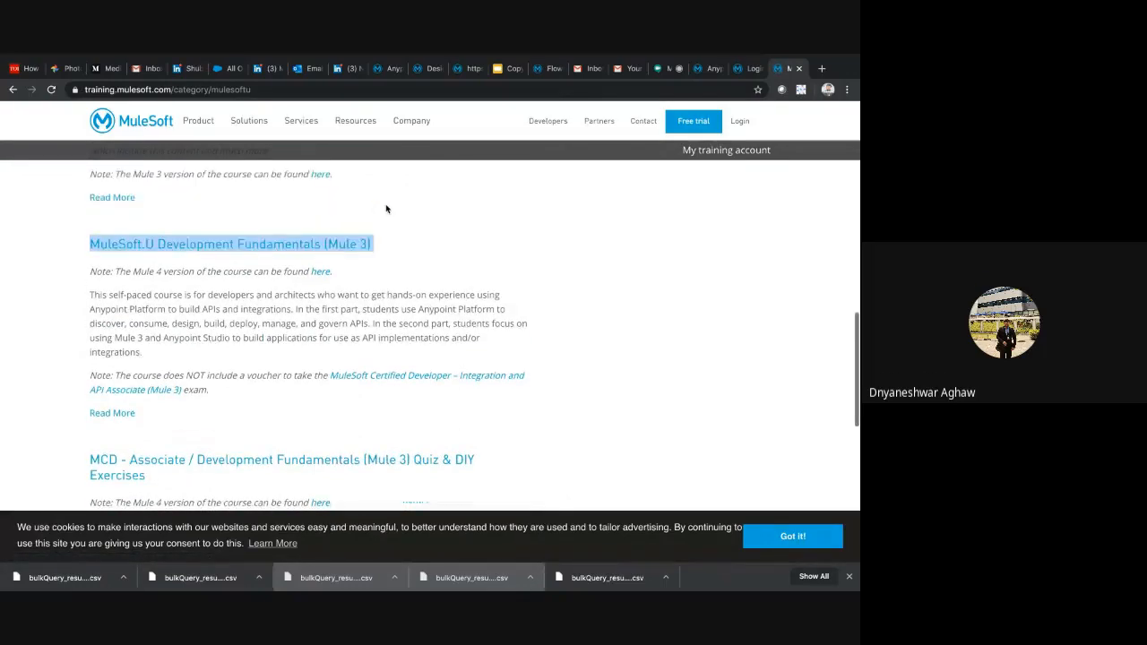
pyautogui.scroll(4, 386, 209)
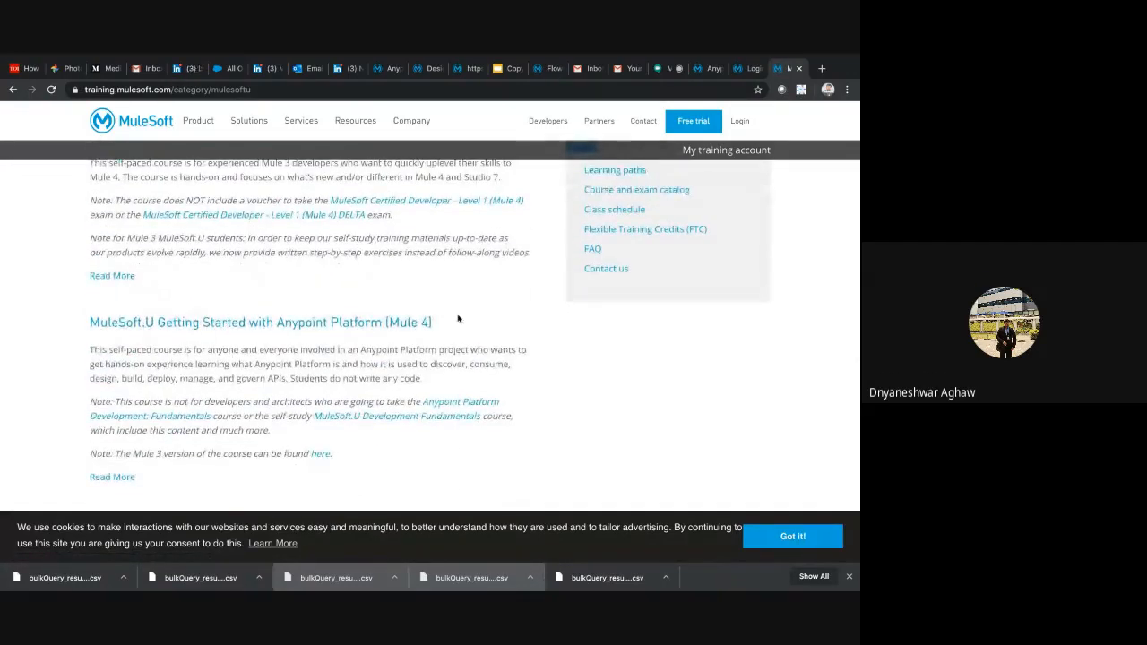
pyautogui.scroll(8, 458, 319)
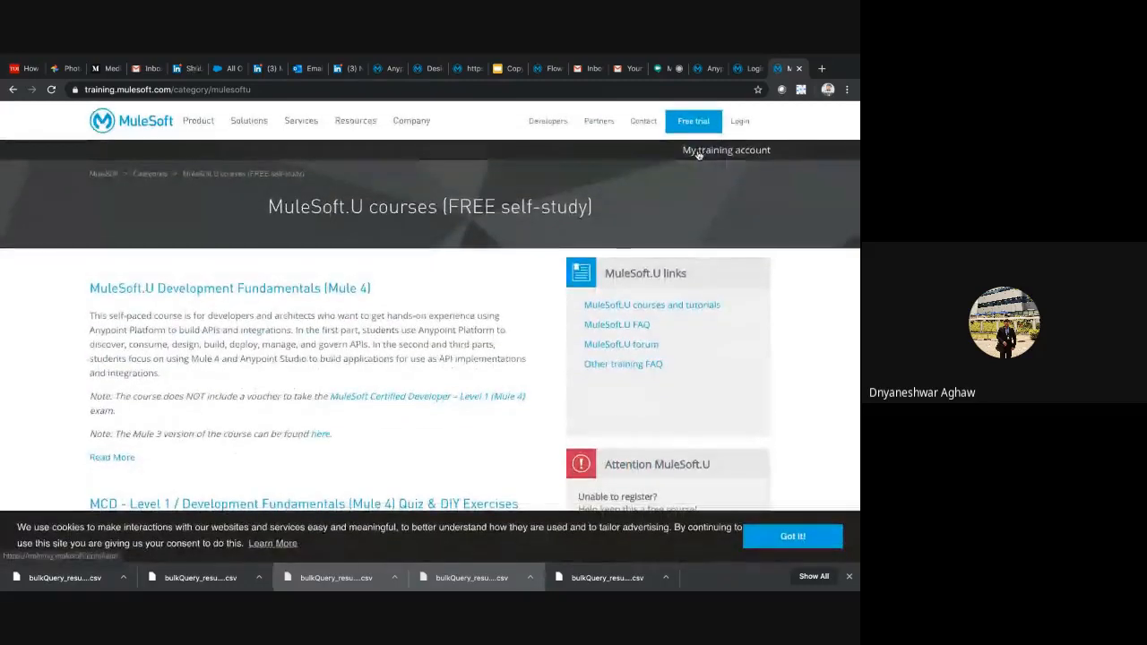
pyautogui.click(698, 153)
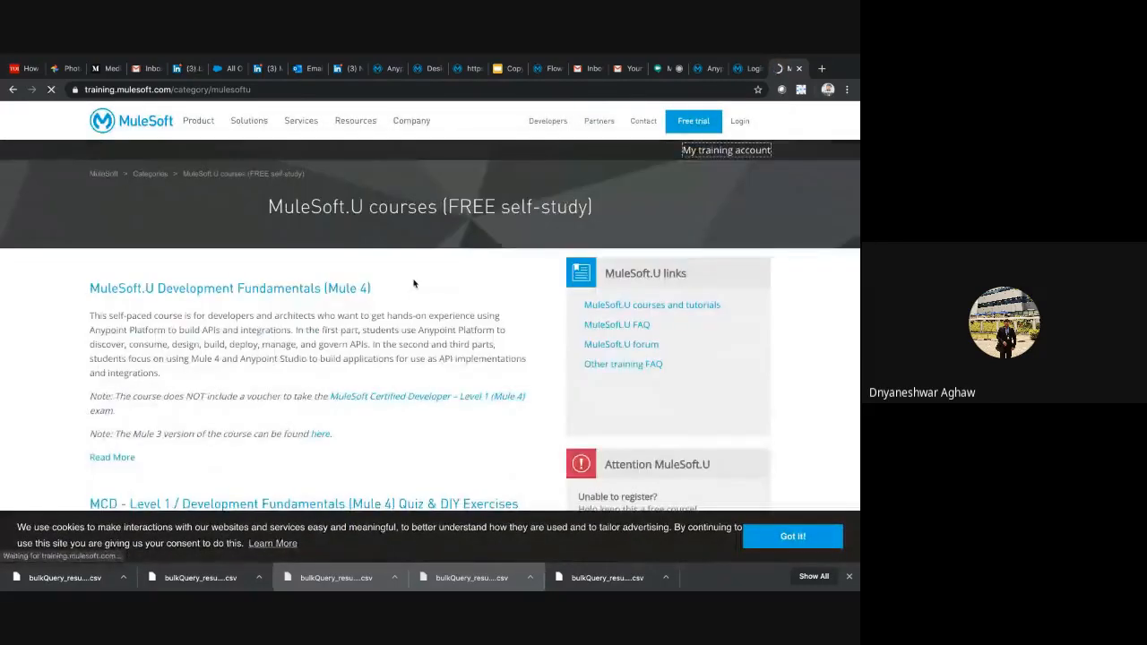
pyautogui.tripleClick(413, 284)
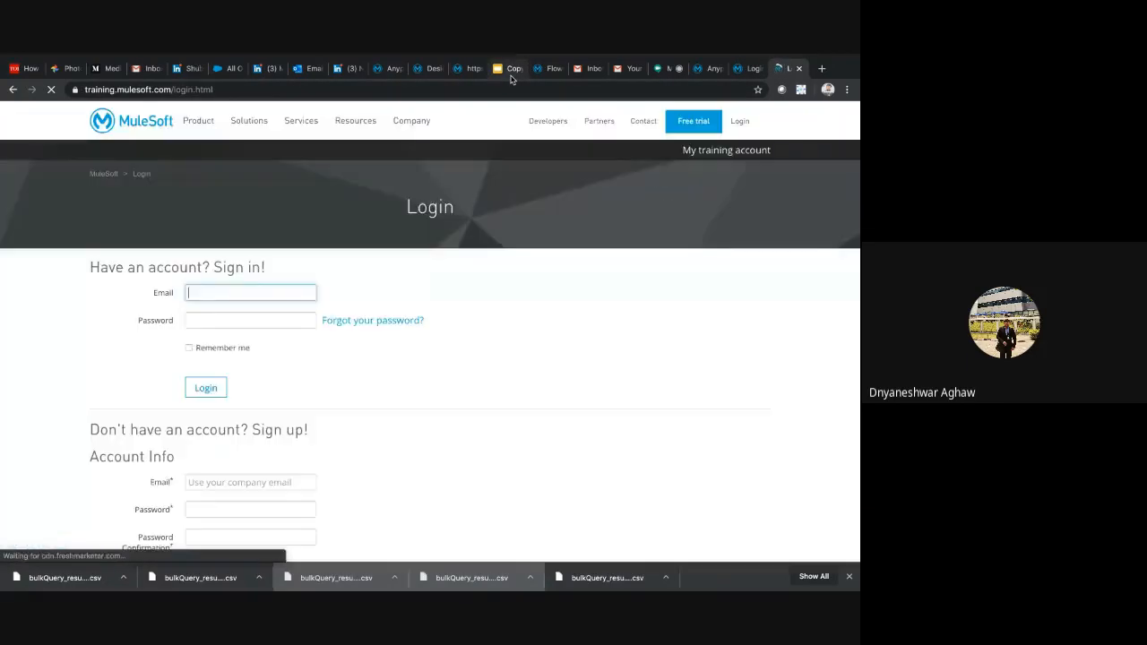
# Switch to the Google Meet call, raise the sound volume and stop presenting the screen
pyautogui.click(510, 71)
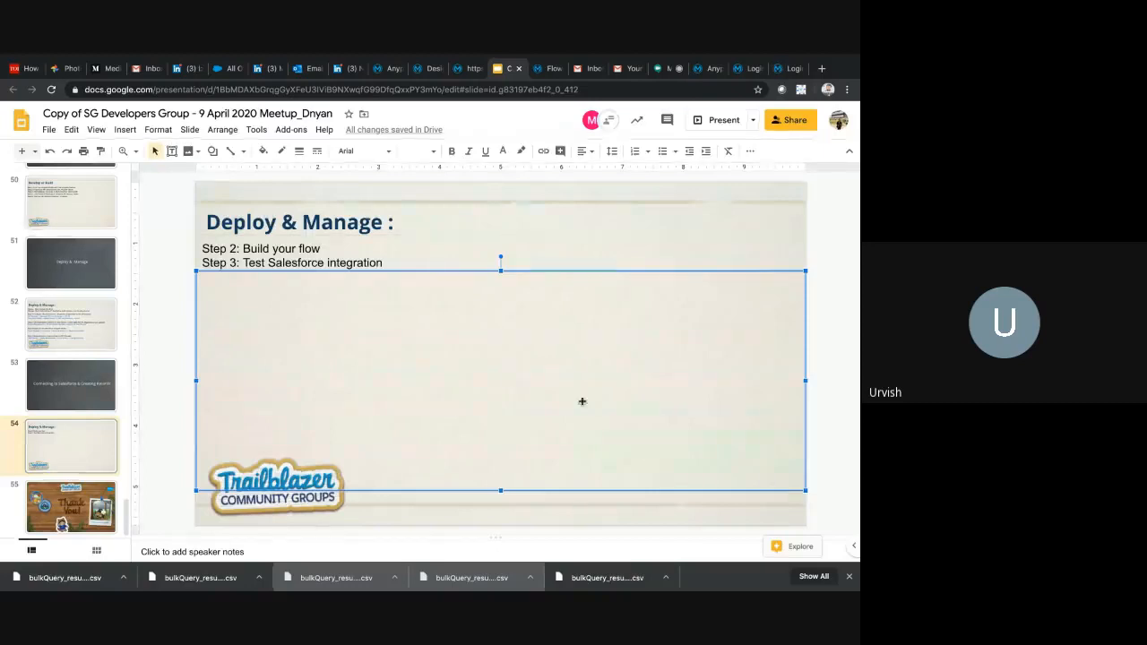
pyautogui.click(674, 70)
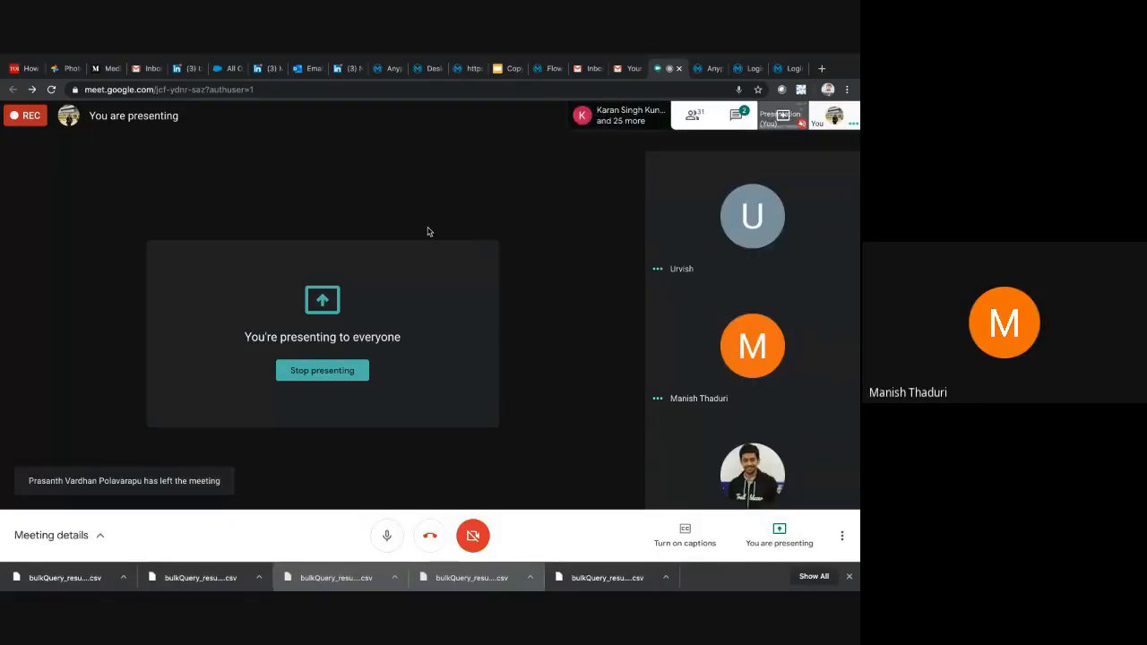
pyautogui.press('XF86AudioRaiseVolume')
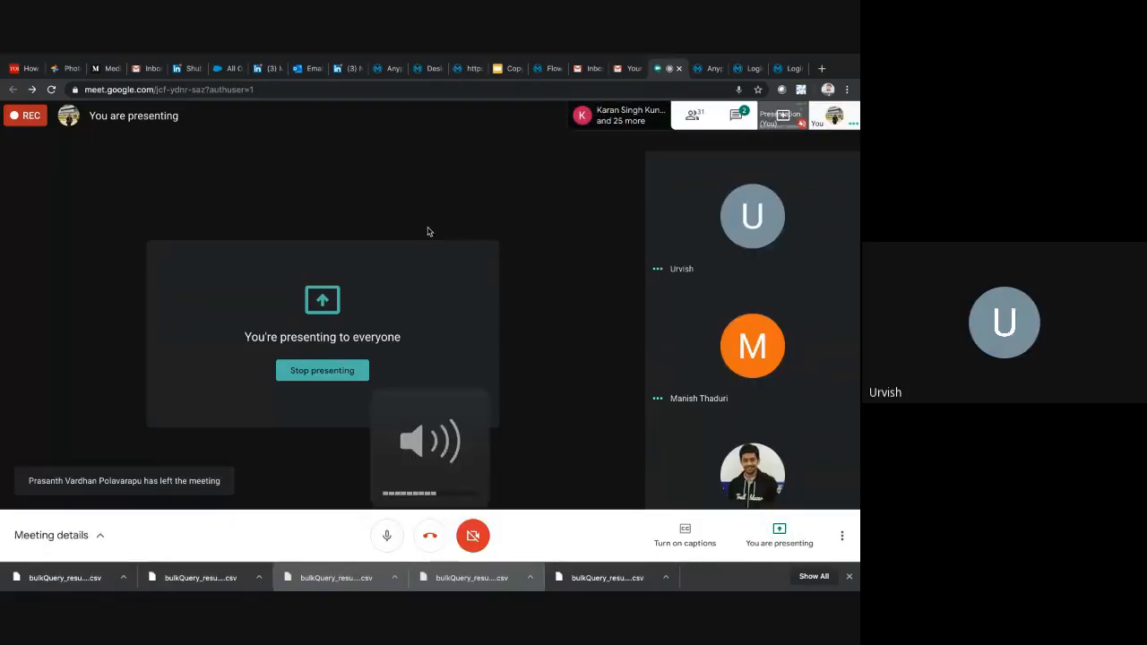
pyautogui.click(387, 536)
pyautogui.click(387, 535)
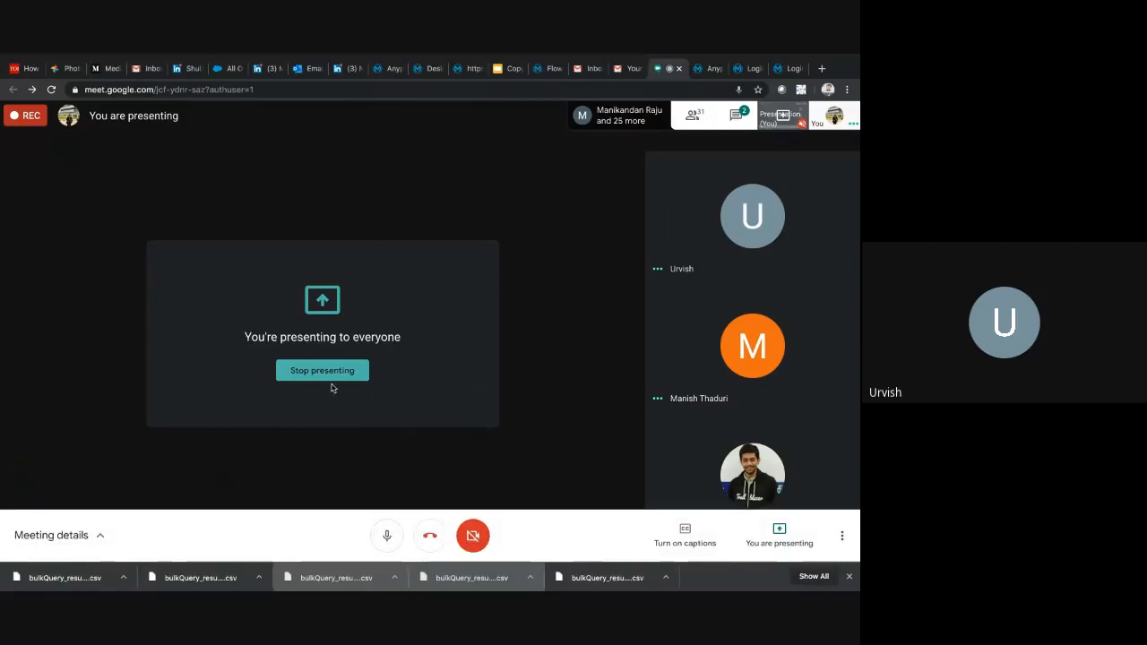
pyautogui.click(777, 537)
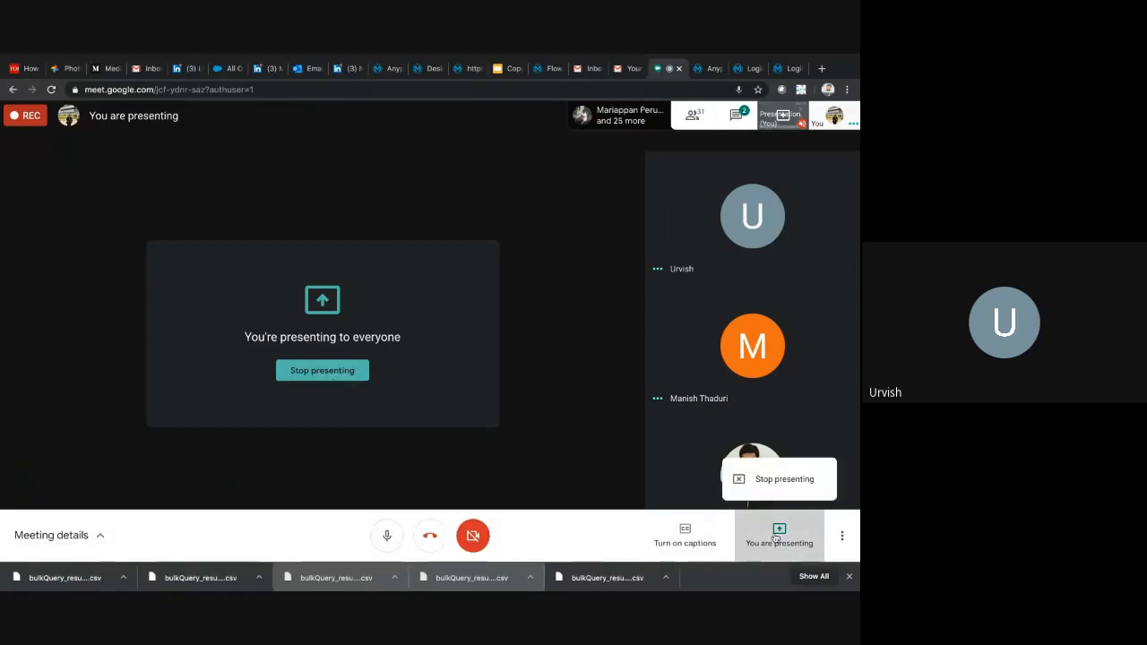
pyautogui.click(773, 481)
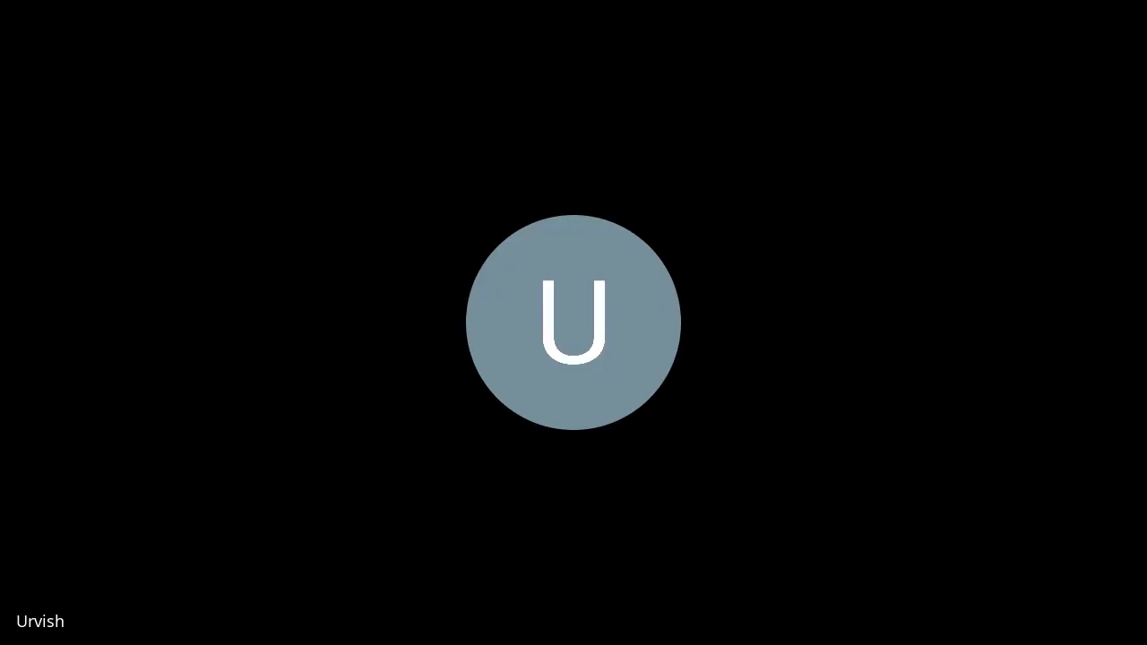
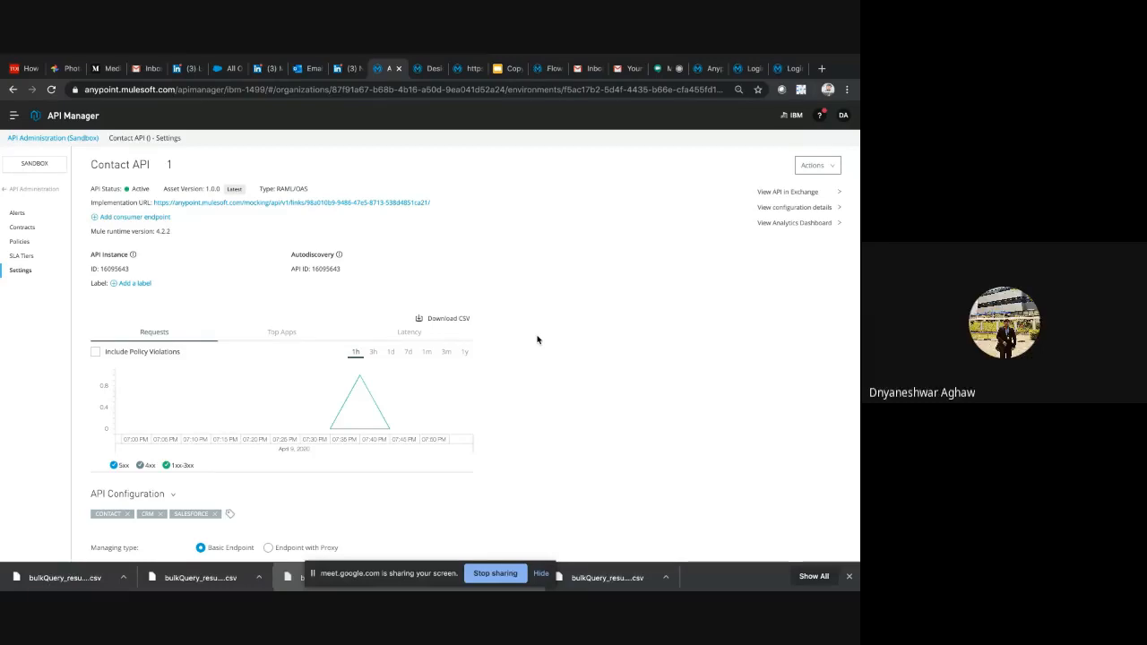
# Compare the Contact API settings in API Manager with the SalesforceExample flow in Design Center
pyautogui.click(423, 69)
pyautogui.click(392, 69)
pyautogui.click(426, 70)
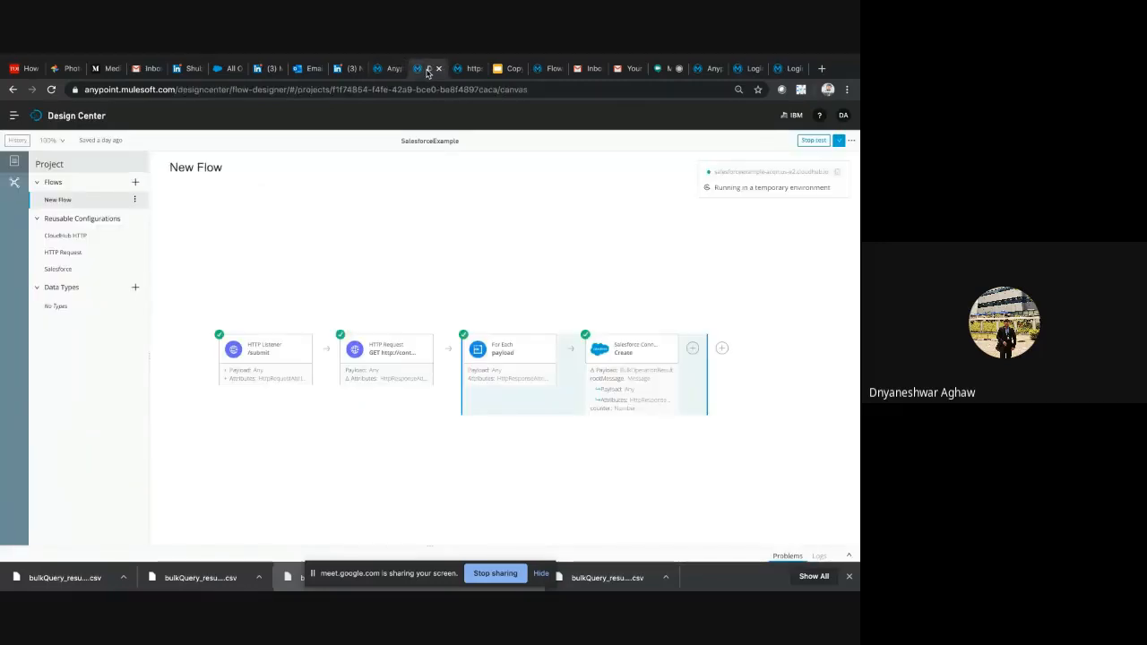
pyautogui.click(384, 69)
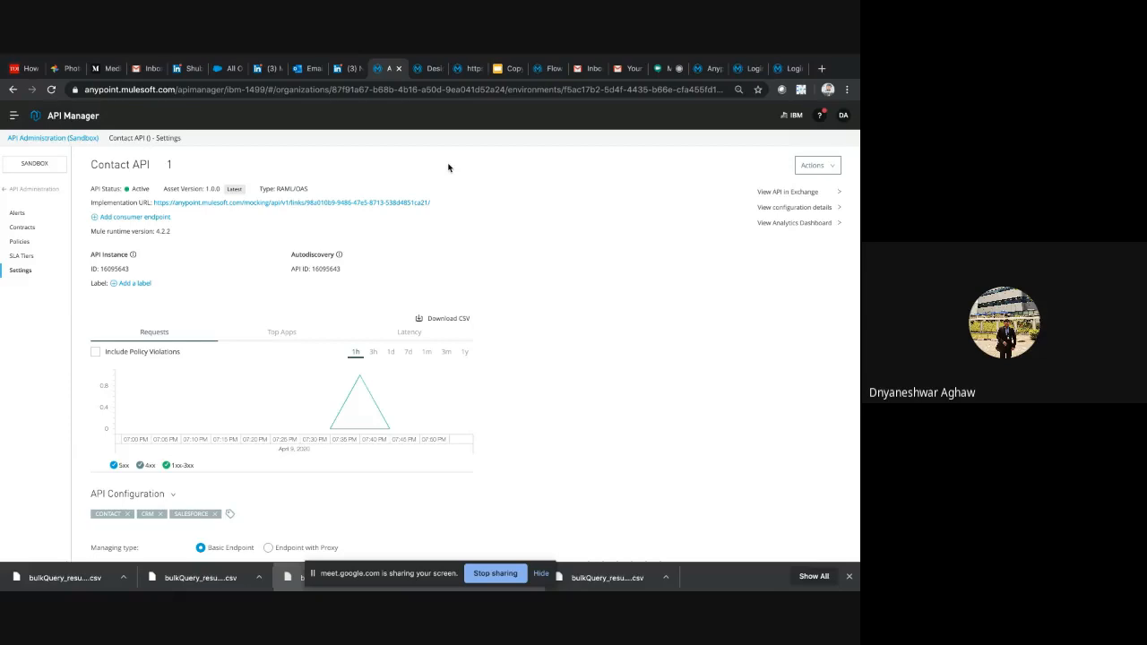
pyautogui.click(421, 71)
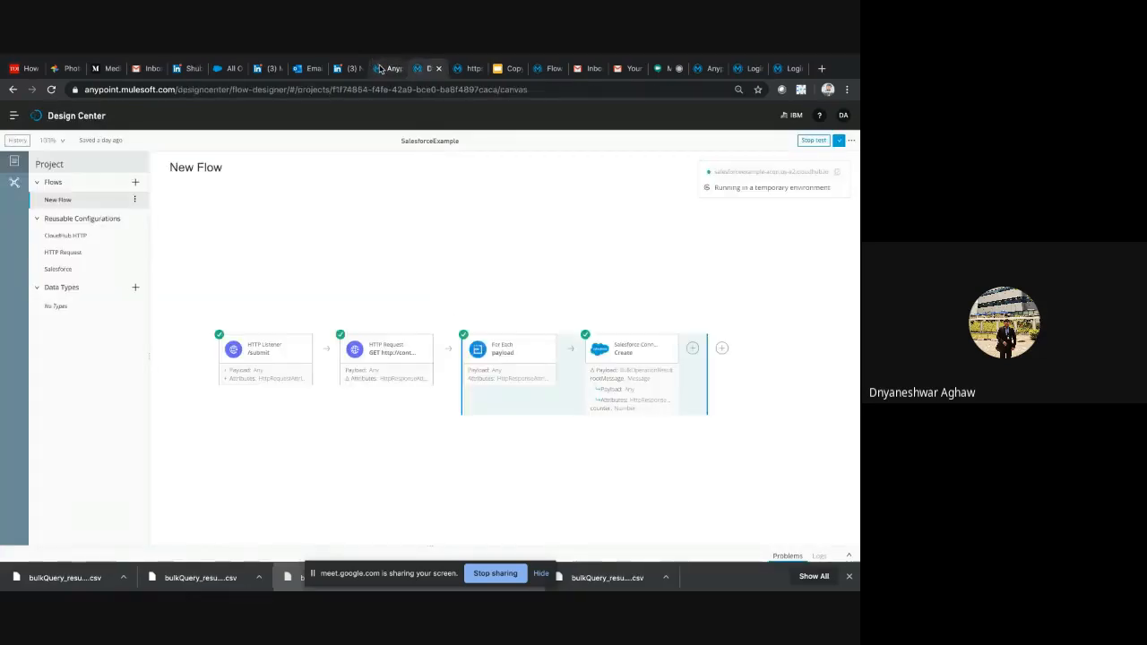
pyautogui.click(380, 70)
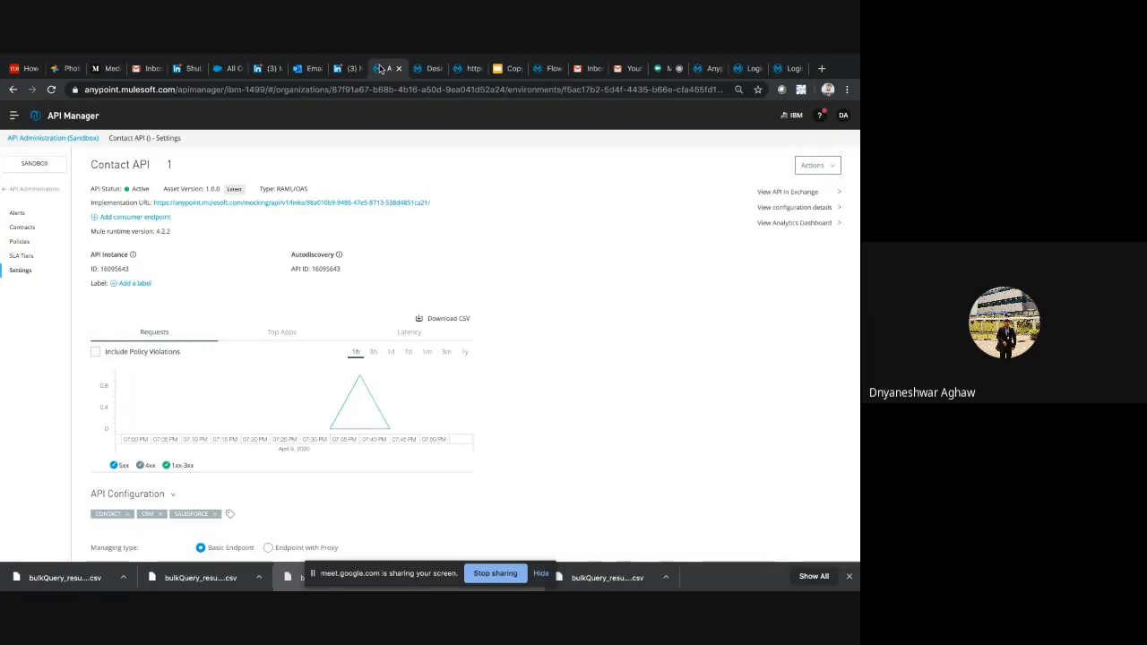
pyautogui.click(423, 70)
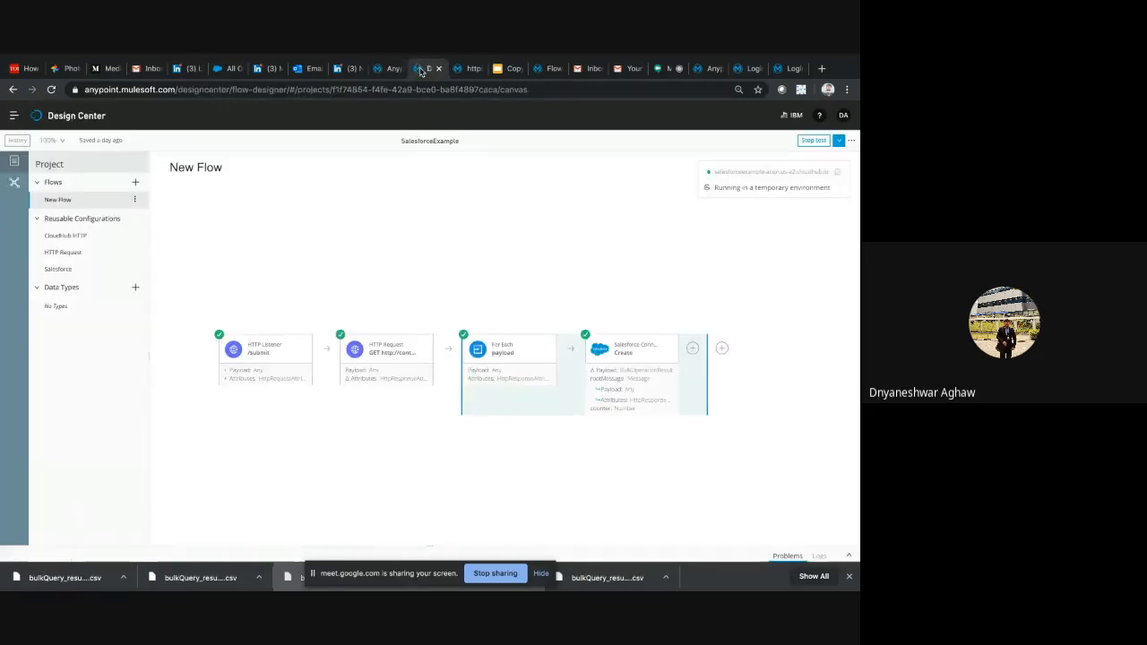
# Go from Design Center to the Sandbox application list in Runtime Manager
pyautogui.click(14, 115)
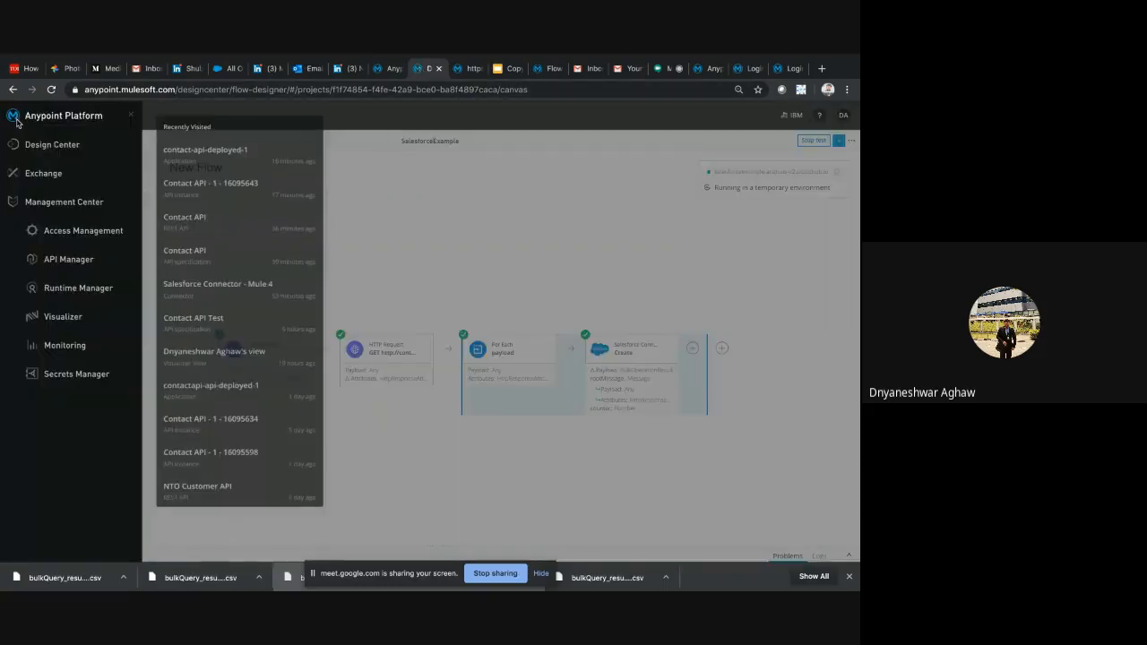
pyautogui.click(357, 211)
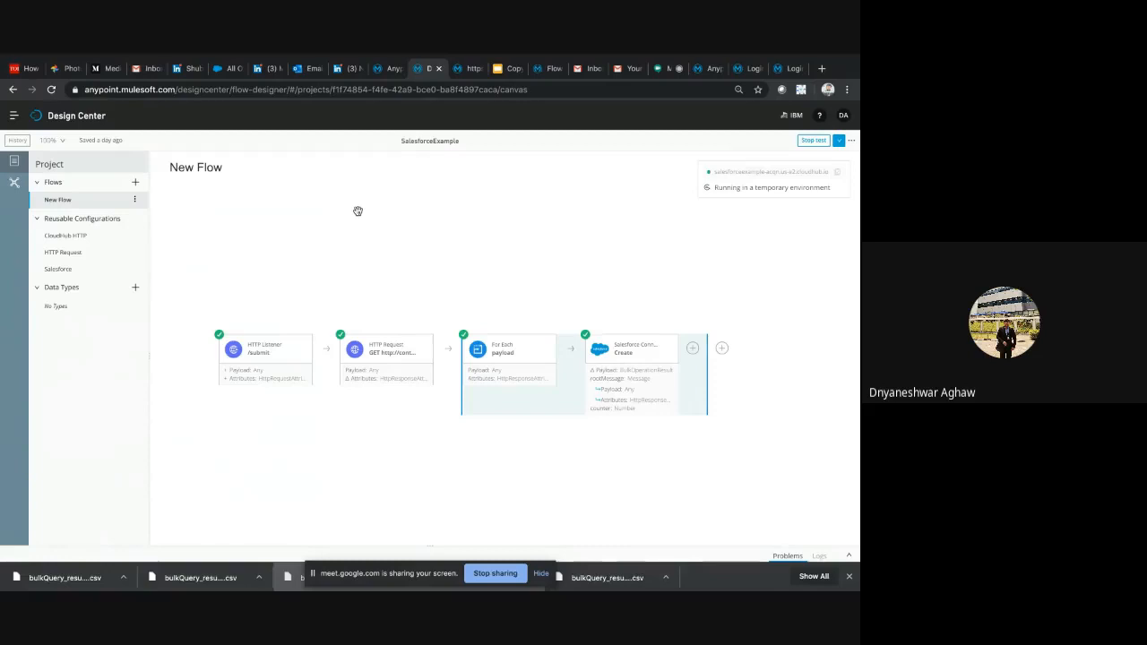
pyautogui.click(13, 115)
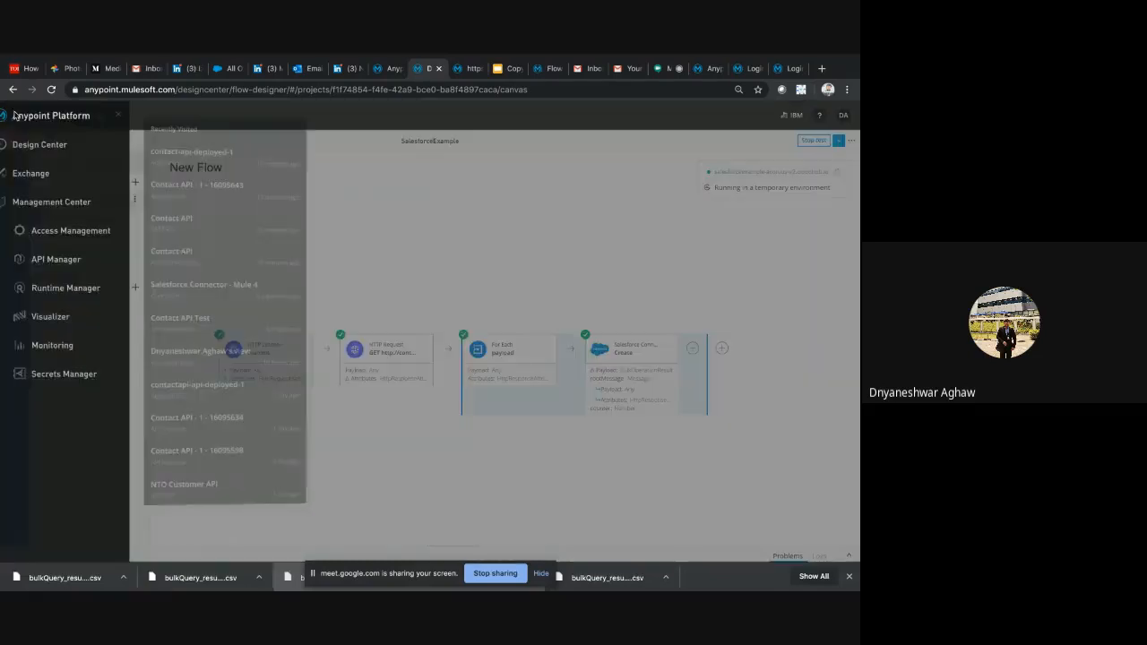
pyautogui.click(62, 289)
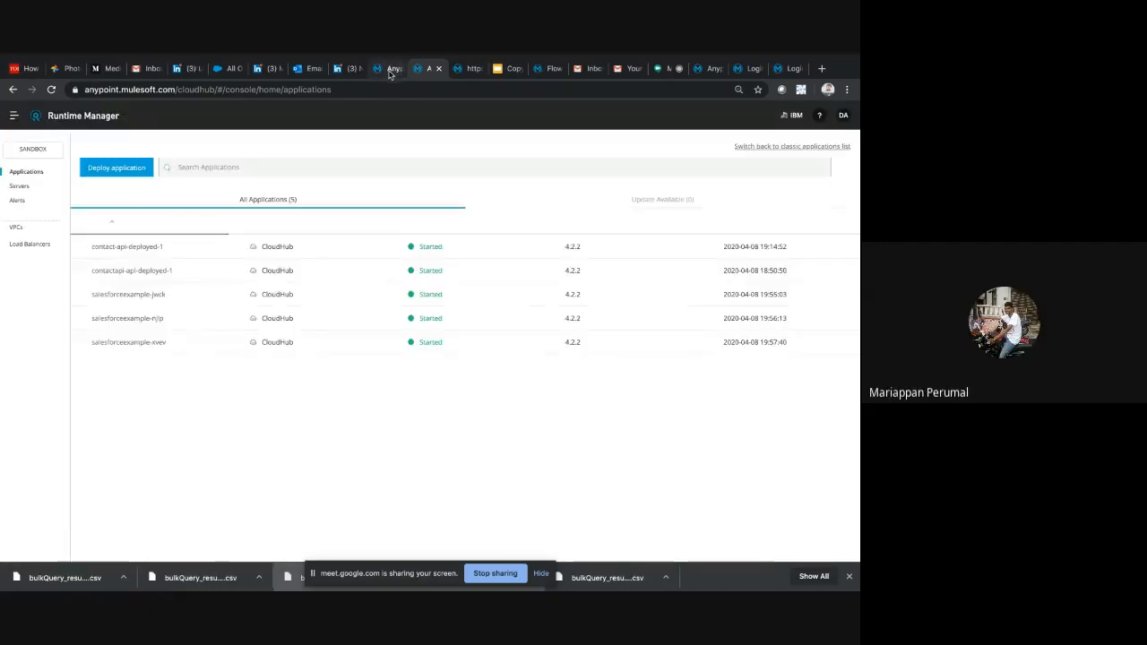
pyautogui.click(389, 72)
pyautogui.click(429, 69)
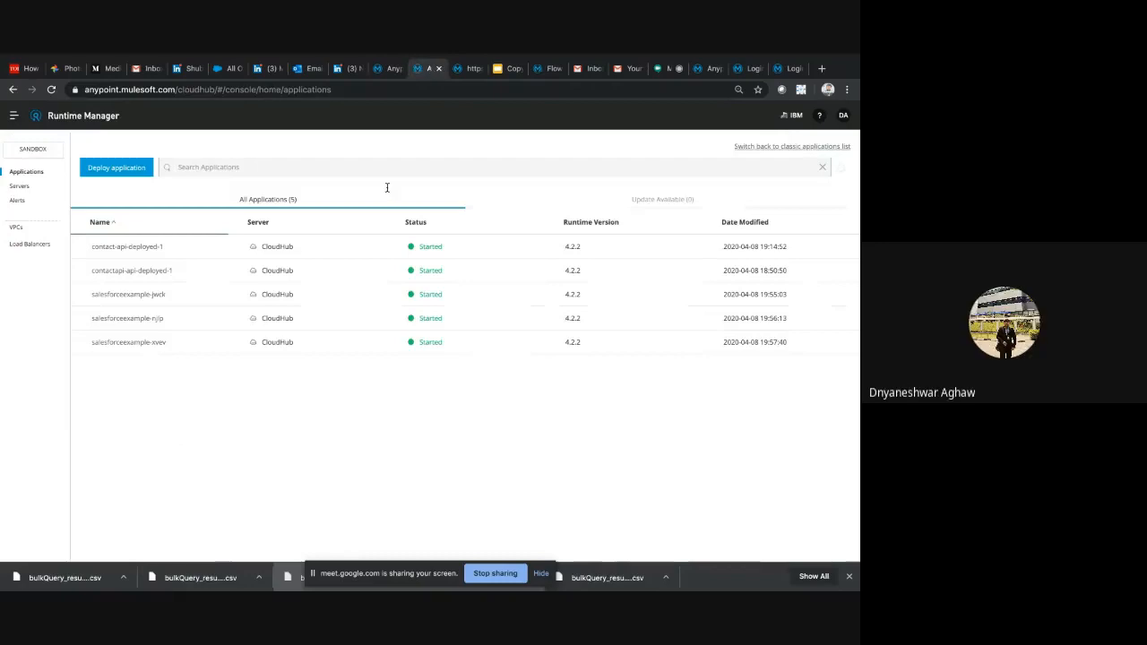
# Open the settings of the contactapi-api-deployed-1 application and examine its worker size options
pyautogui.click(160, 272)
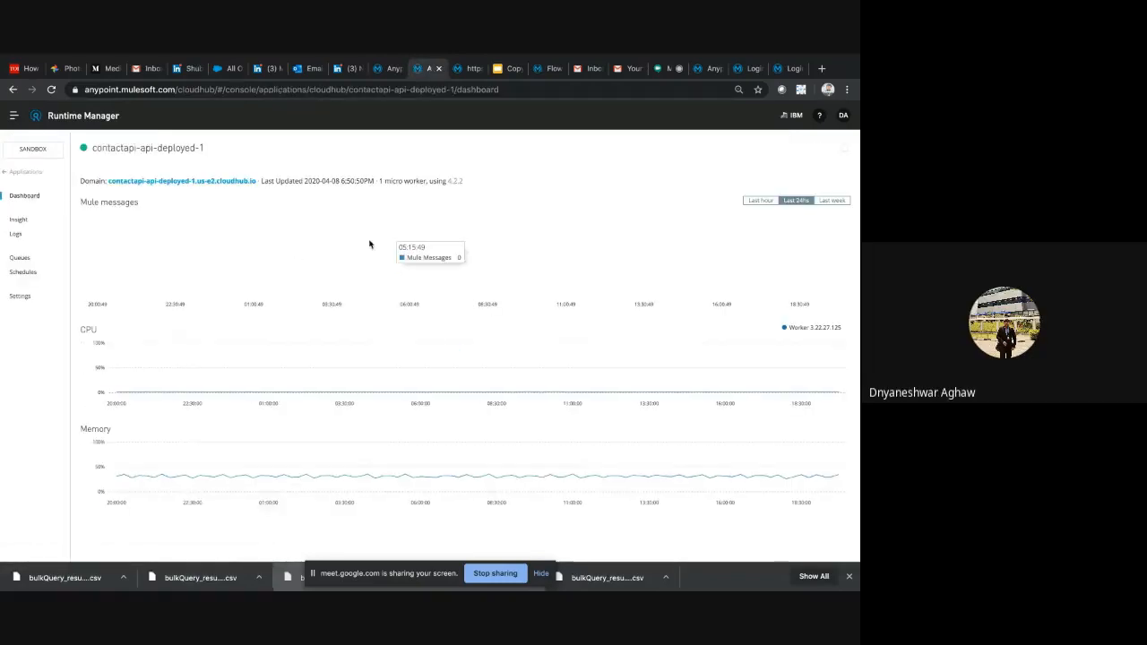
pyautogui.click(21, 296)
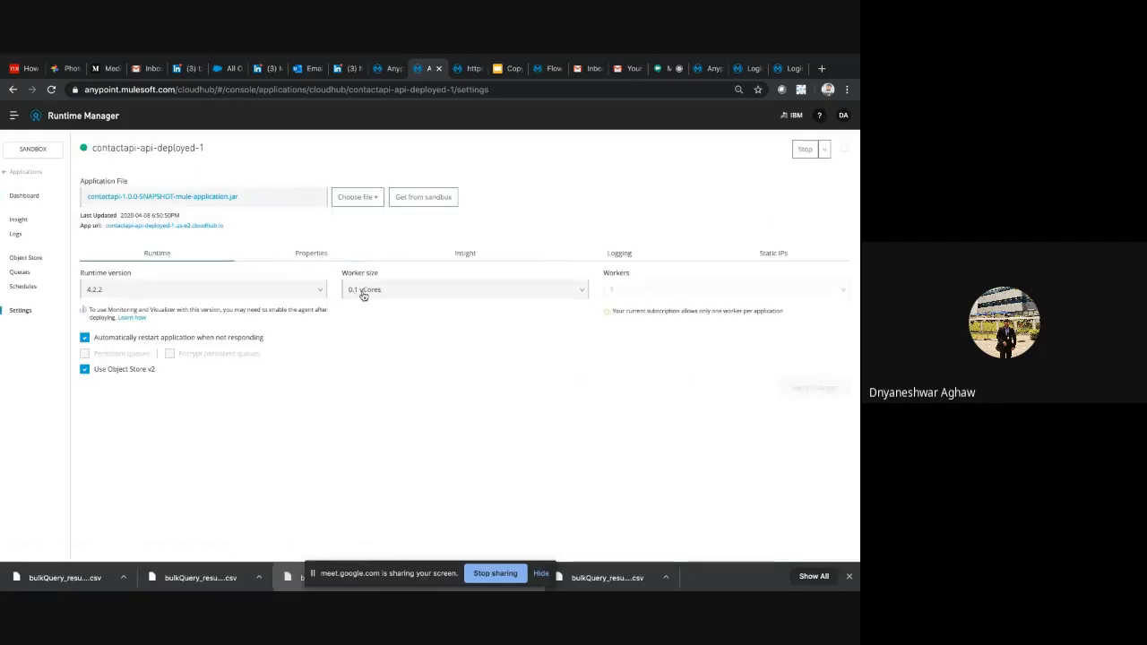
pyautogui.click(363, 297)
pyautogui.click(363, 294)
pyautogui.click(436, 297)
# Review the Insight and Properties settings of contactapi-api-deployed-1 and return to its Runtime settings
pyautogui.click(408, 258)
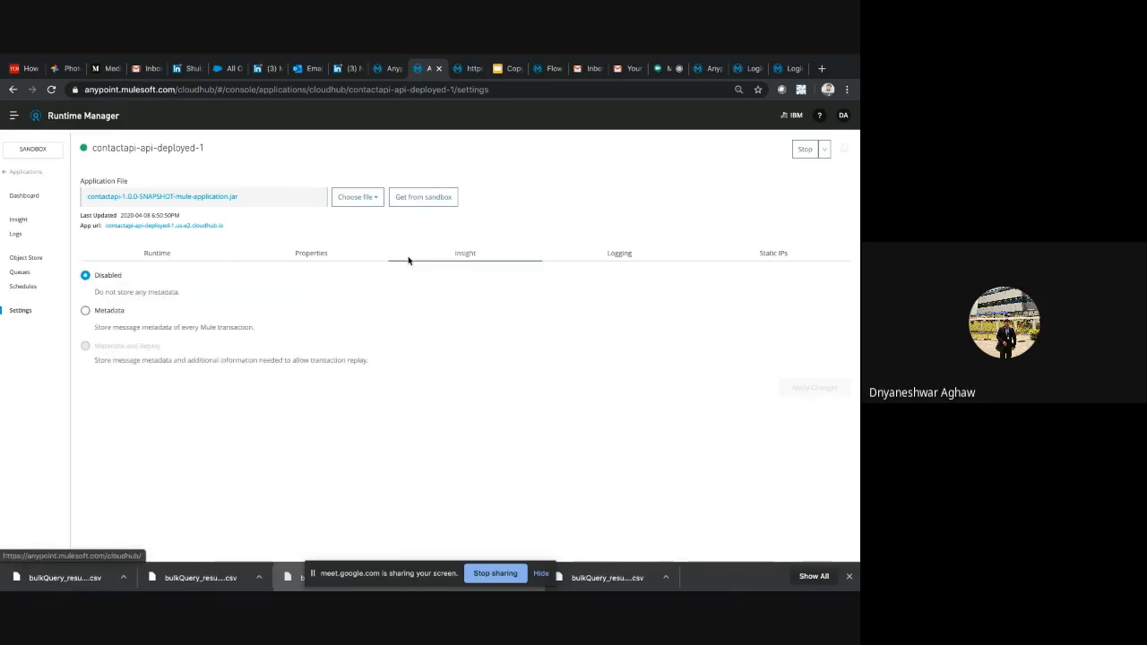
pyautogui.click(314, 258)
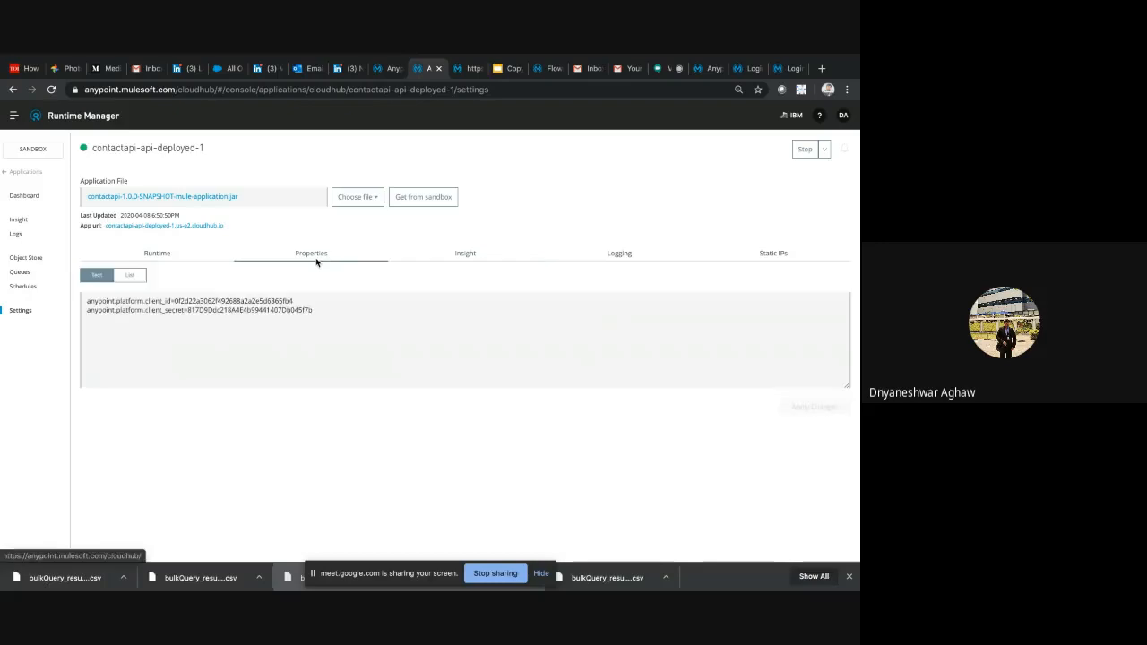
pyautogui.click(170, 258)
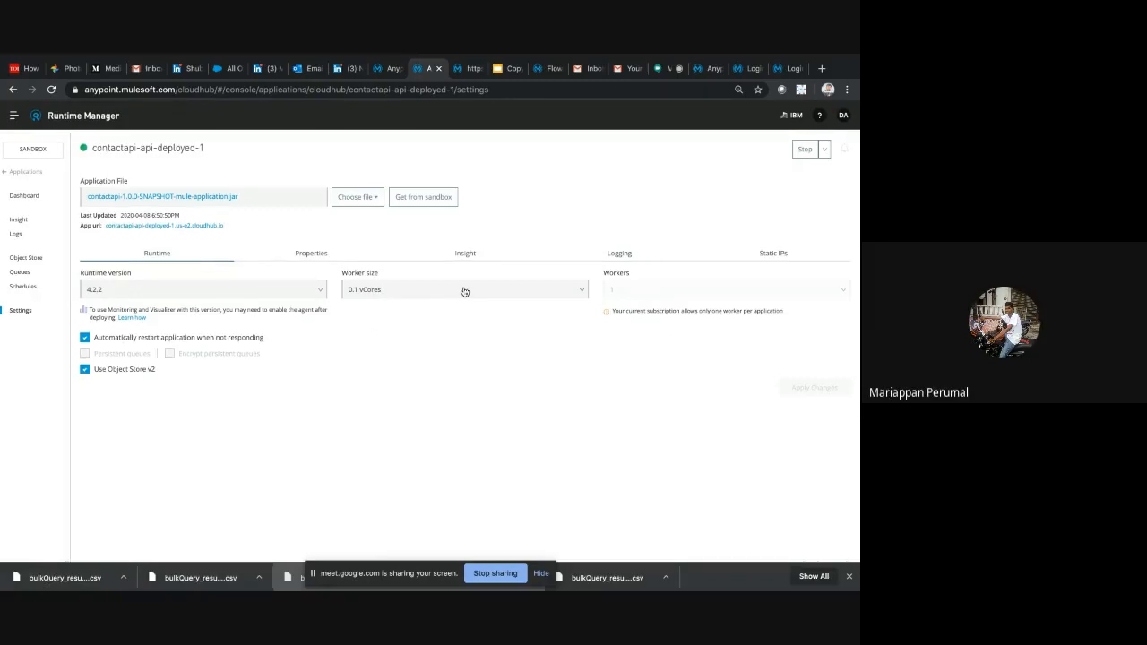
# Compare the Runtime settings of contactapi-api-deployed-1 with the Contact API settings in API Manager
pyautogui.click(389, 68)
pyautogui.click(419, 70)
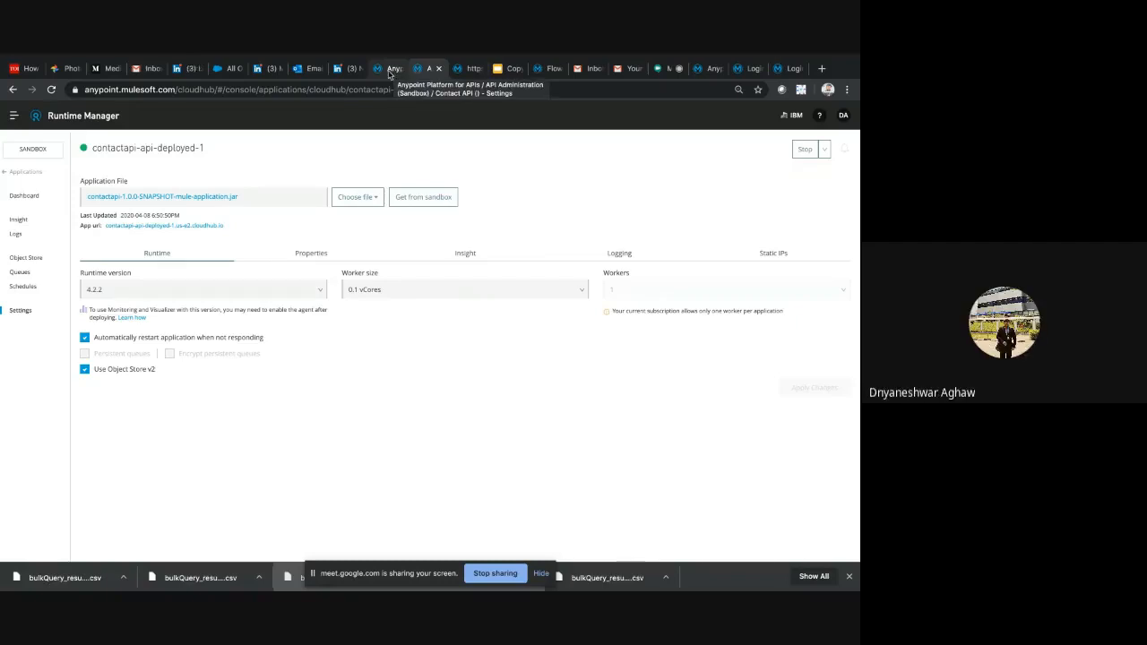
pyautogui.click(389, 70)
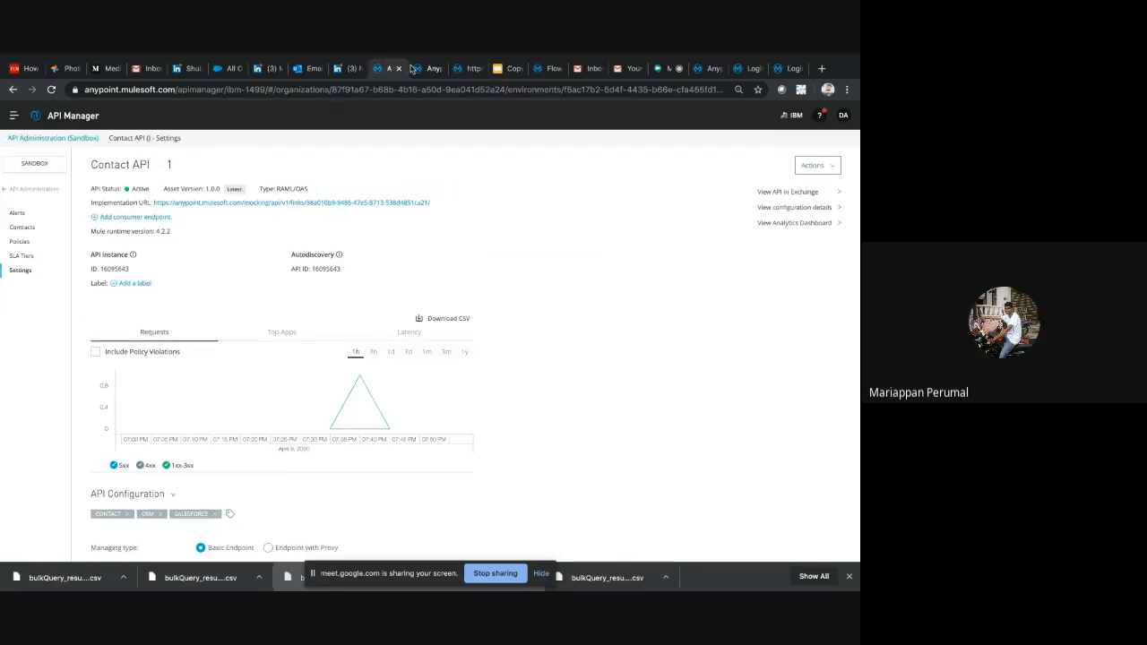
pyautogui.click(425, 70)
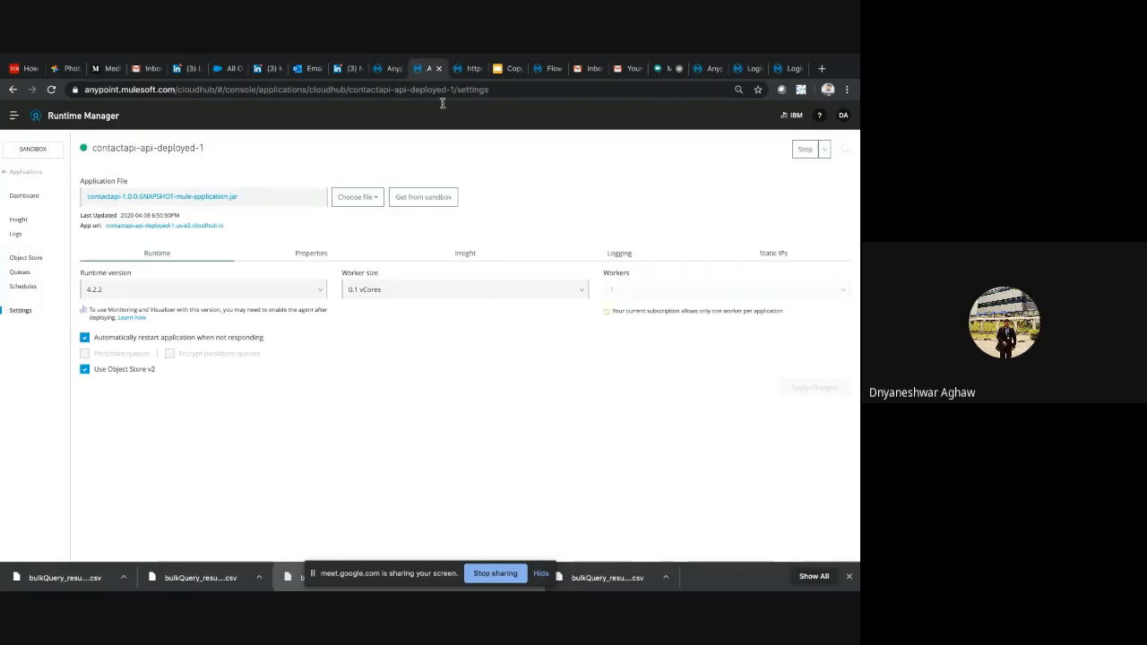
pyautogui.click(386, 70)
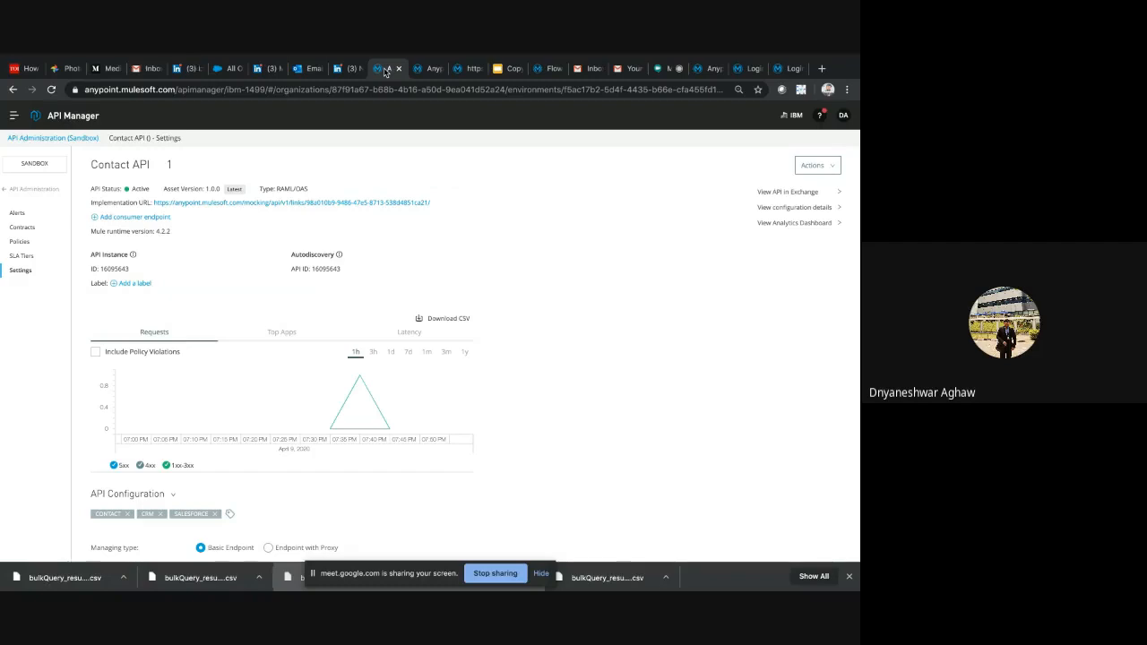
pyautogui.click(411, 72)
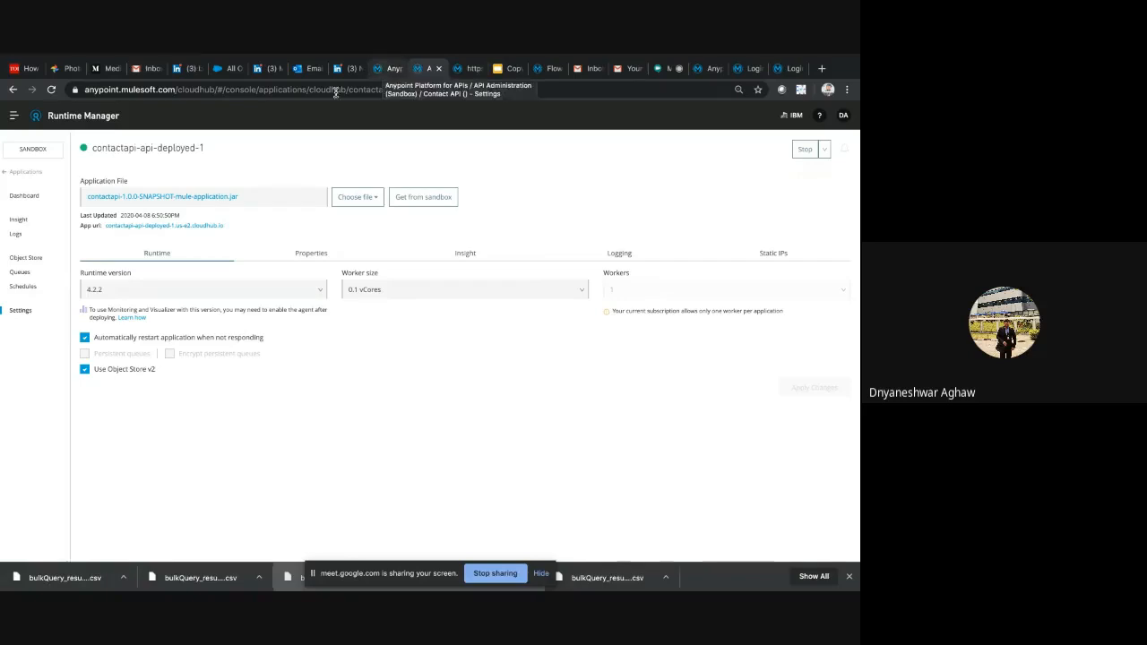
# Leave Runtime Manager for the Anypoint Platform home page and open the Exchange assets list
pyautogui.click(15, 116)
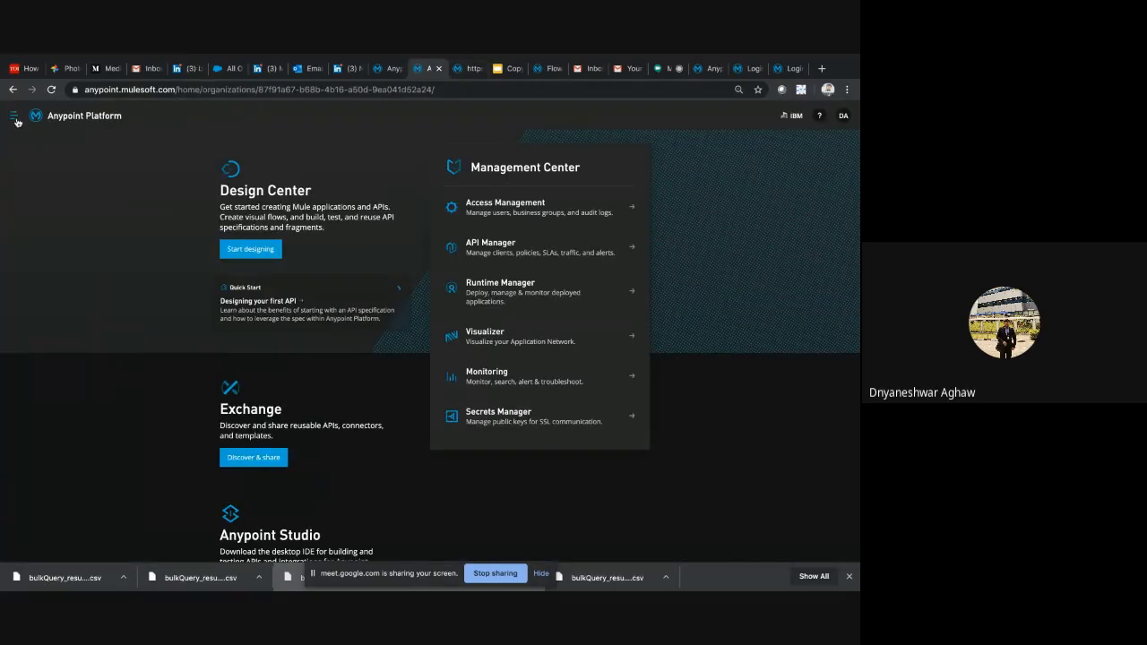
pyautogui.click(14, 118)
pyautogui.click(46, 176)
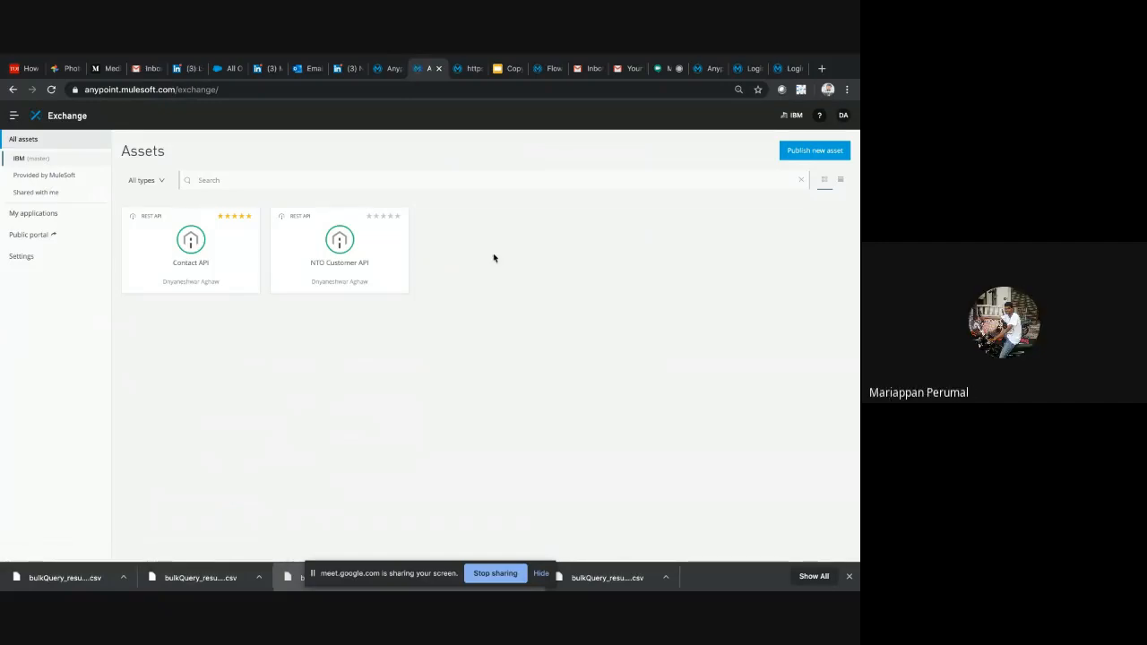
pyautogui.click(392, 69)
pyautogui.click(419, 69)
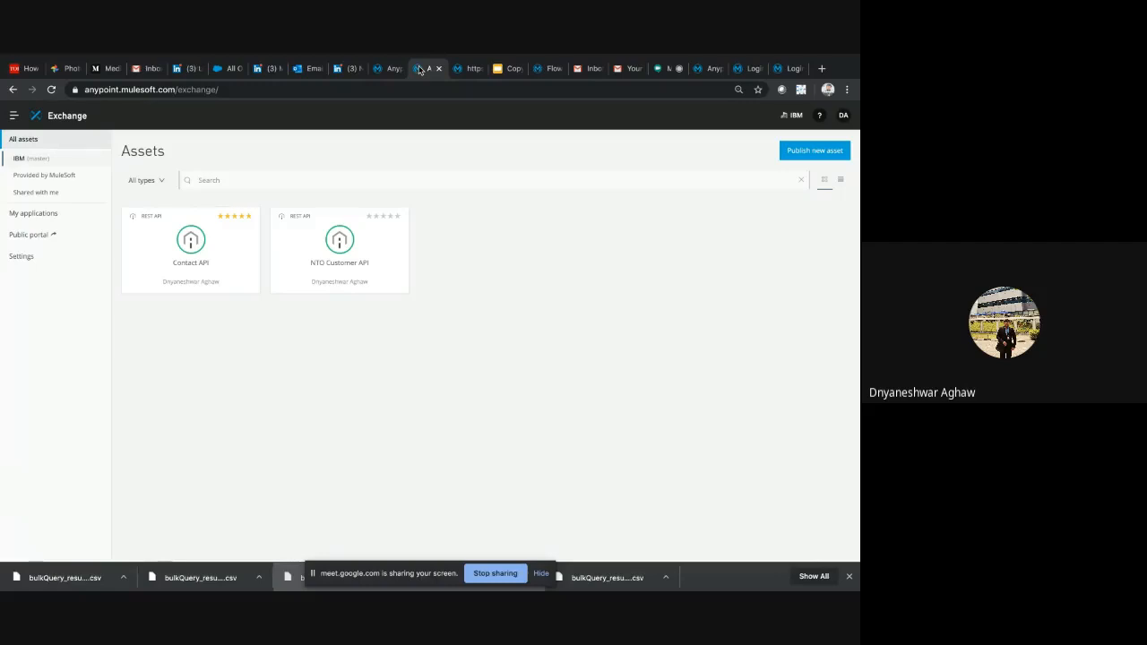
# Open the analytics dashboard from the Contact API settings and highlight the Contact API title on the settings page
pyautogui.click(391, 69)
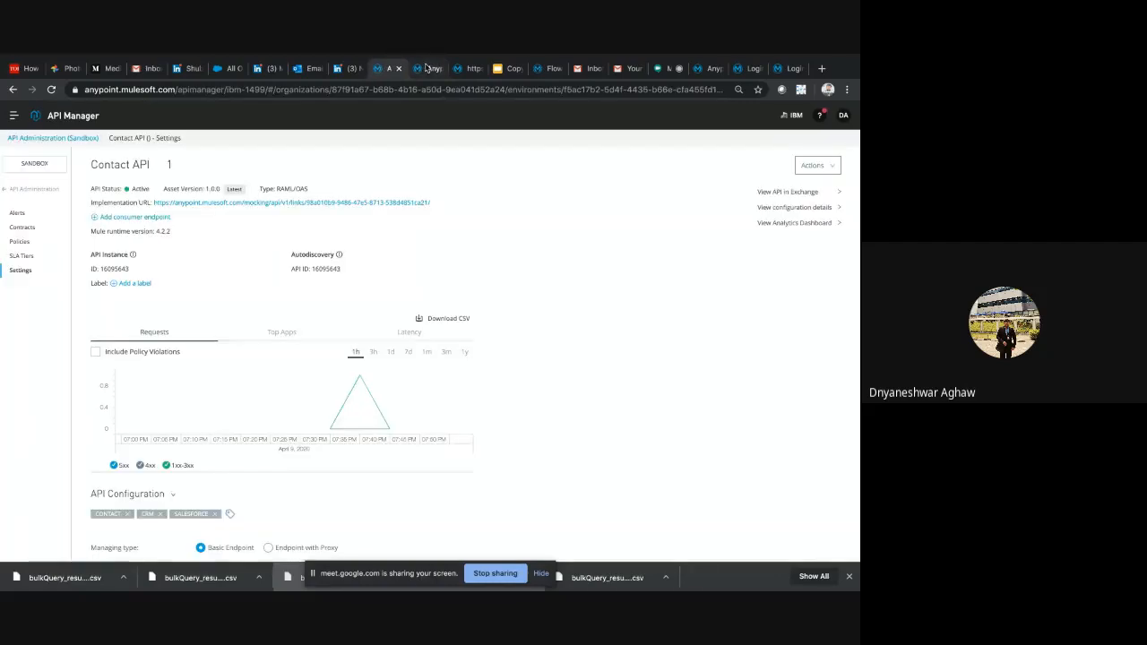
pyautogui.click(793, 226)
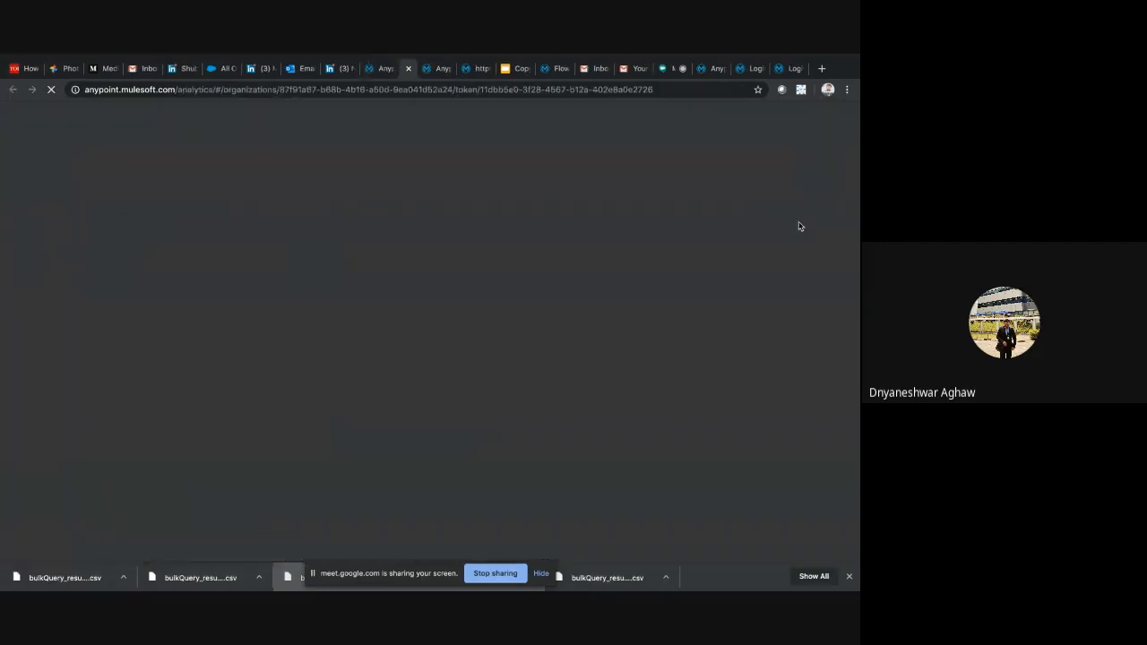
pyautogui.click(365, 69)
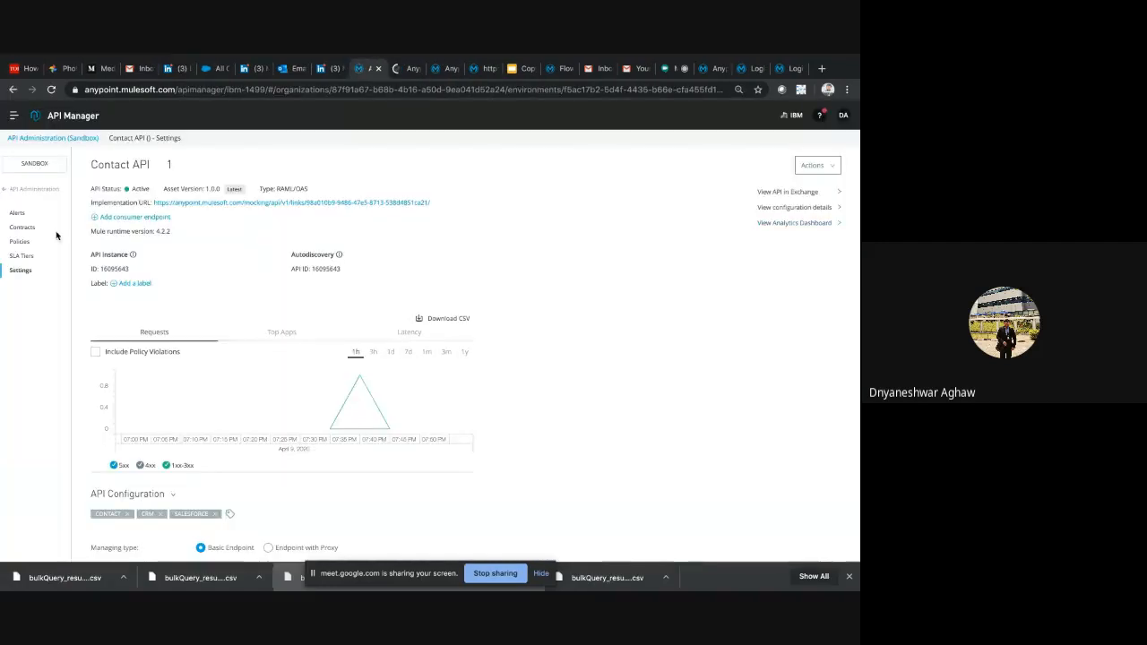
pyautogui.doubleClick(107, 166)
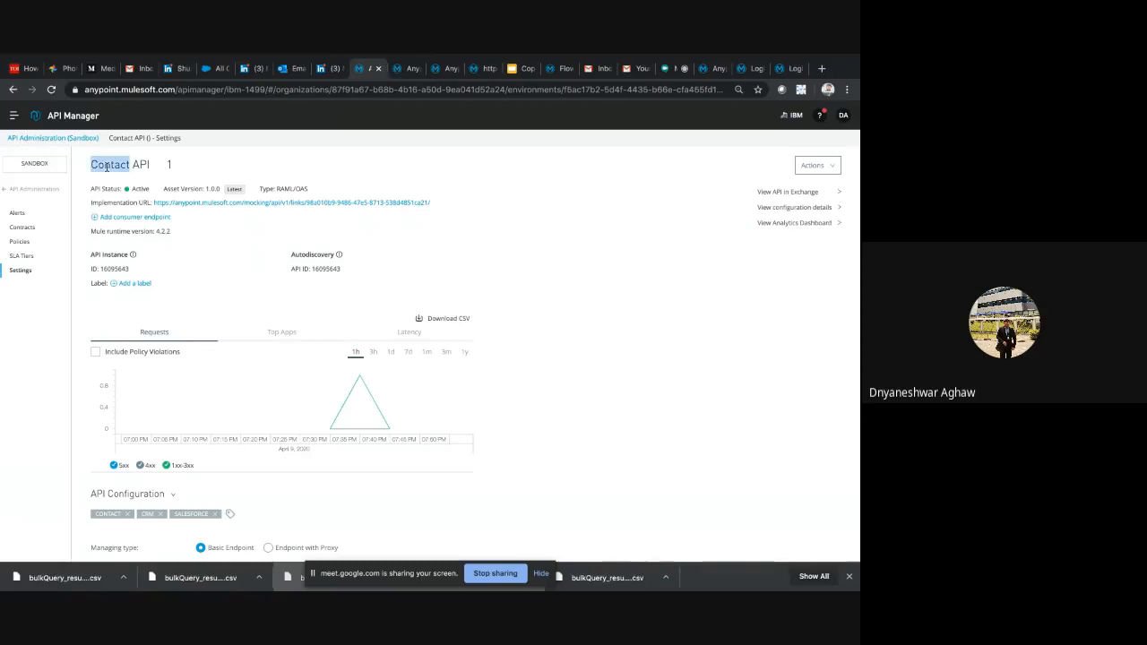
pyautogui.tripleClick(107, 166)
# Toggle Include Policy Violations on the analytics overview and look through the Contact API request chart and configuration
pyautogui.click(403, 69)
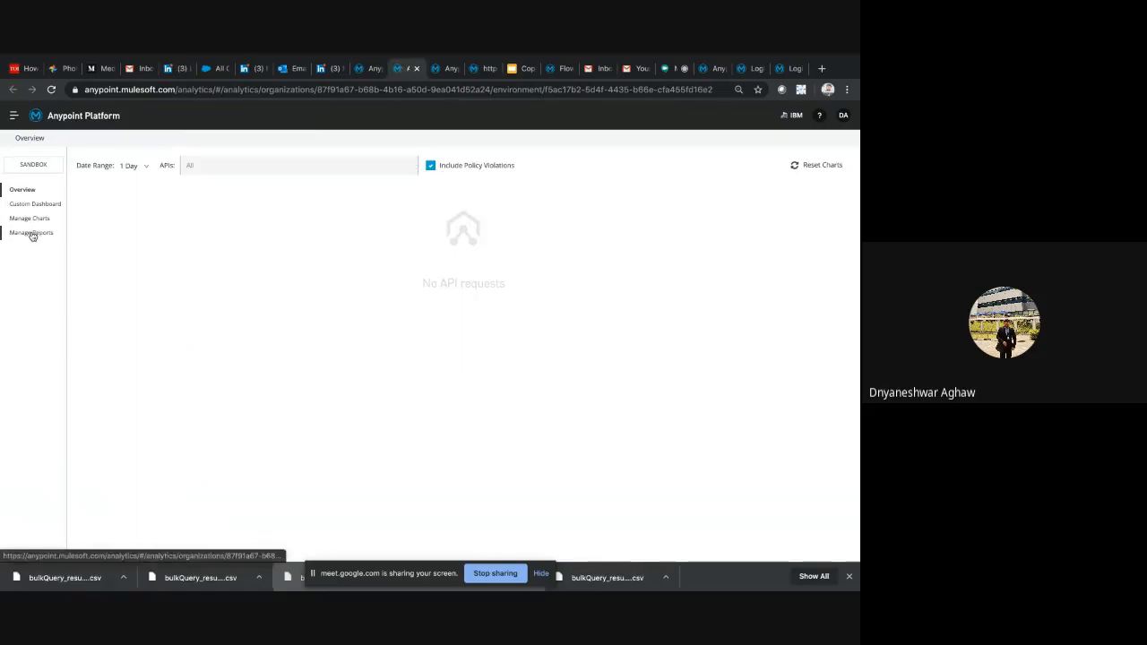
pyautogui.click(430, 165)
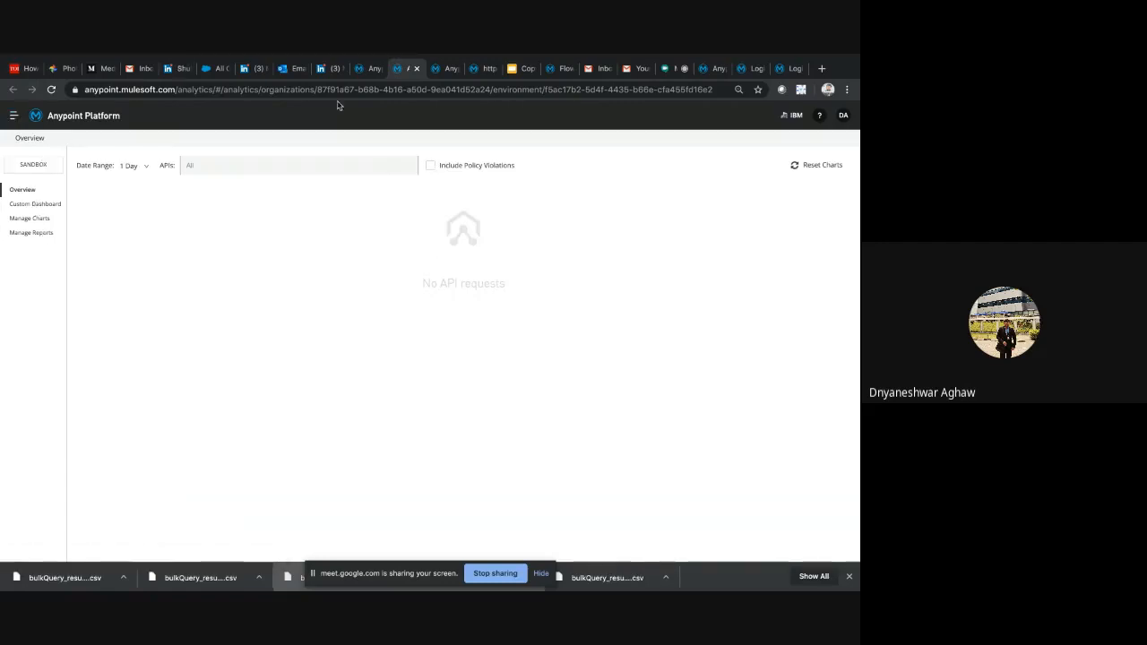
pyautogui.click(361, 72)
pyautogui.scroll(-3, 339, 318)
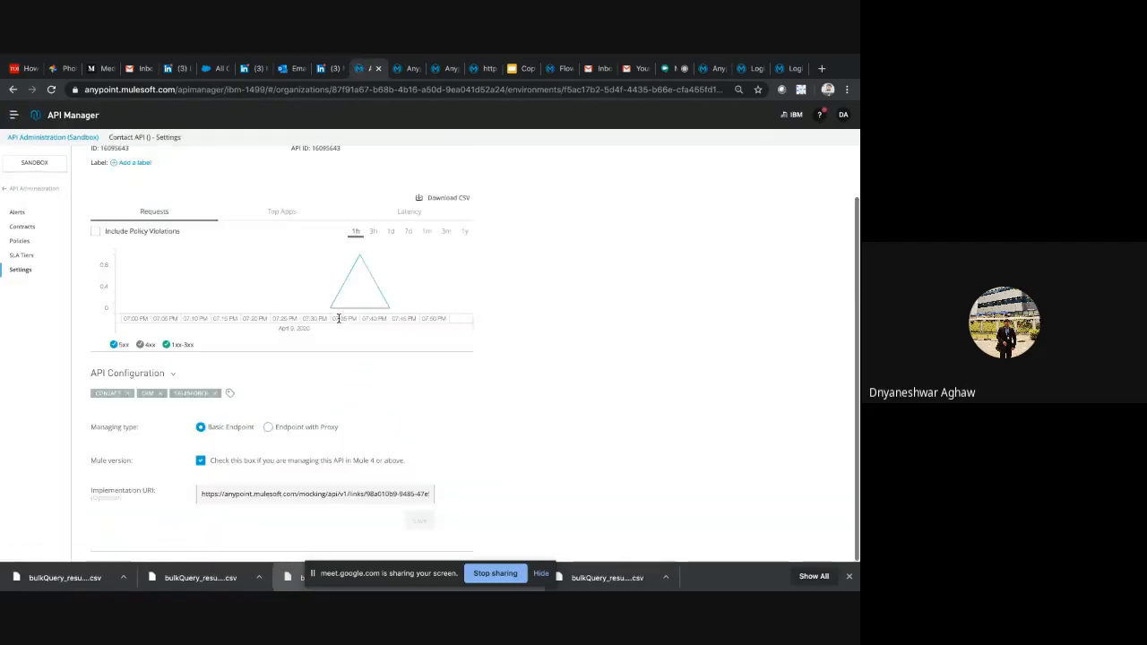
pyautogui.scroll(3, 339, 318)
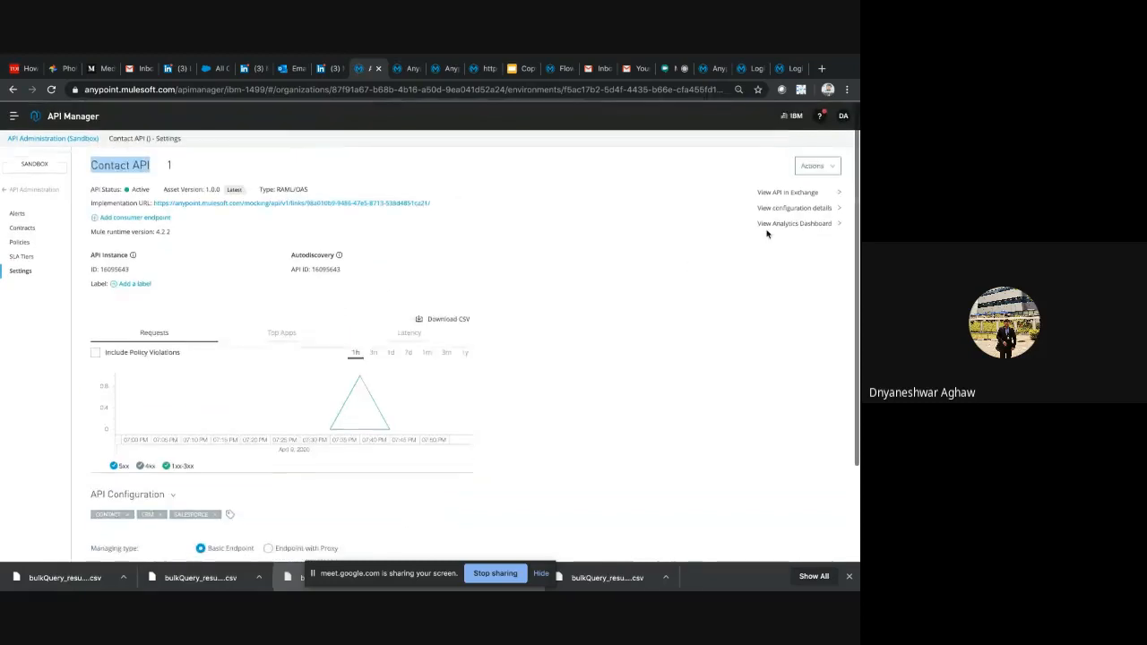
# Open the analytics dashboard from the Contact API settings and set the overview's date range to 1 Hour
pyautogui.click(827, 222)
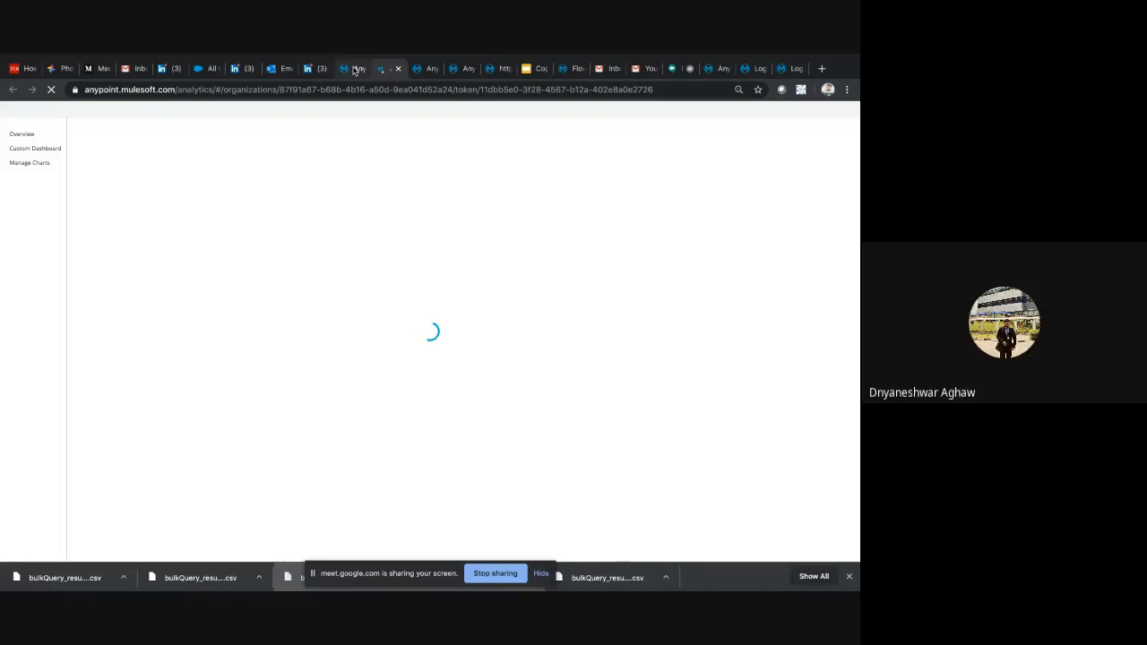
pyautogui.click(355, 70)
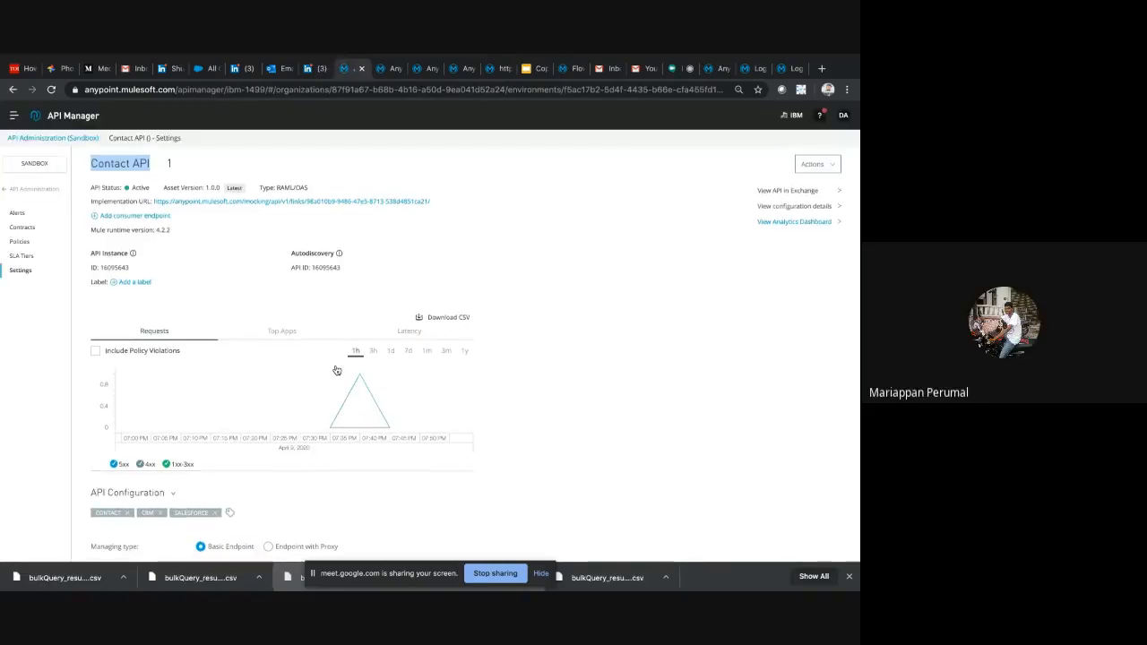
pyautogui.click(385, 68)
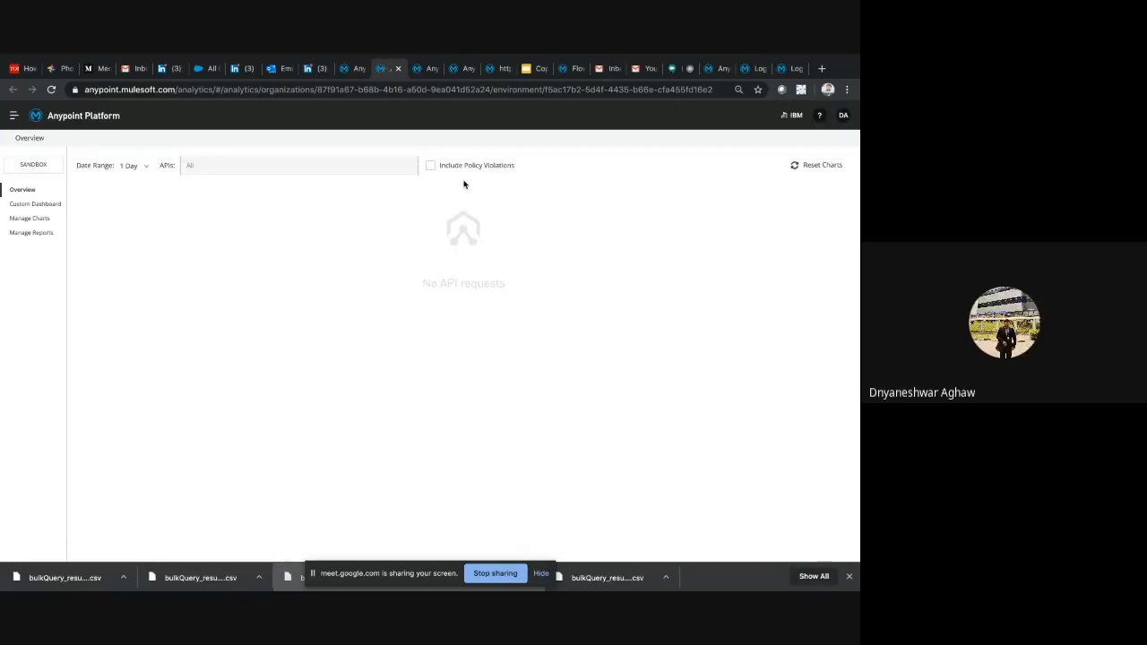
pyautogui.click(392, 167)
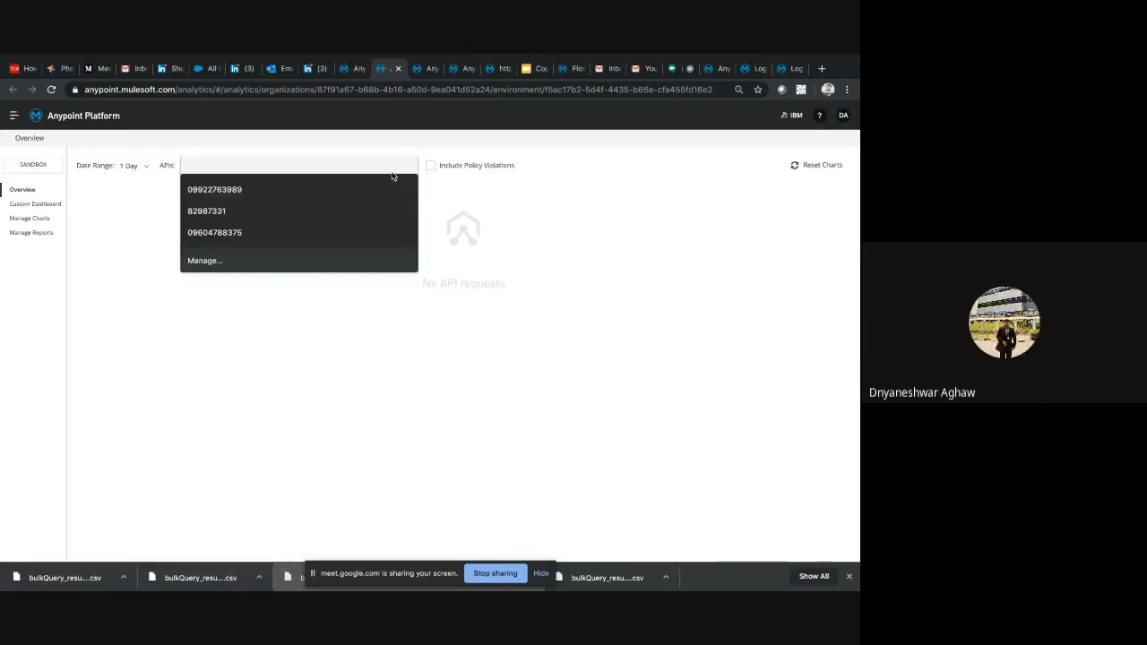
pyautogui.click(128, 167)
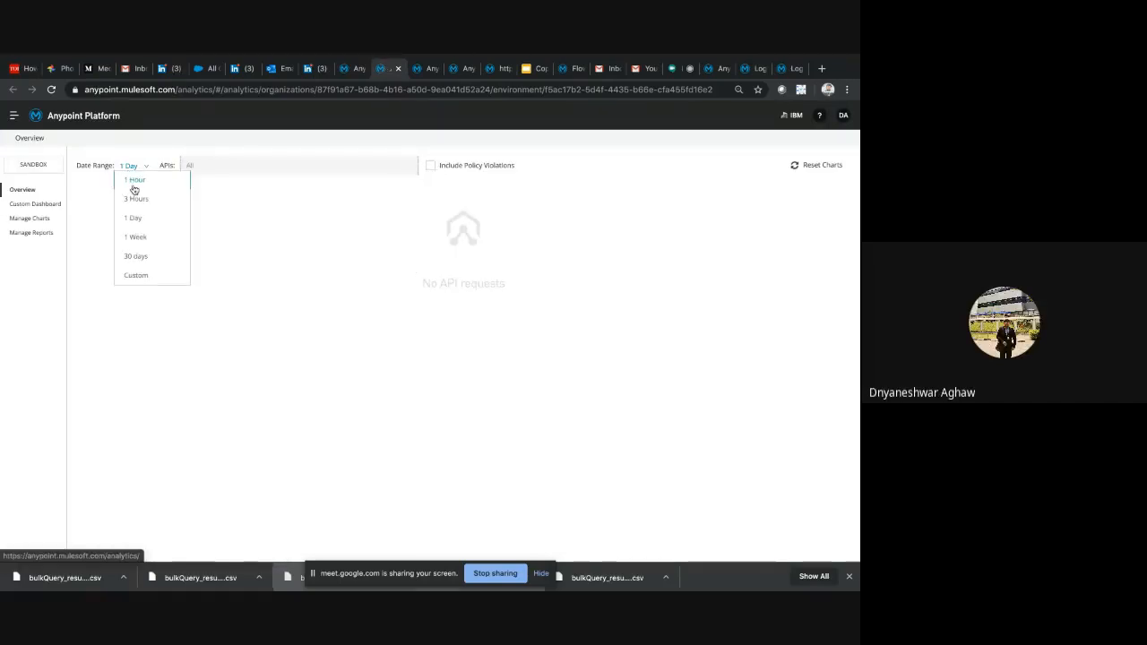
pyautogui.click(135, 182)
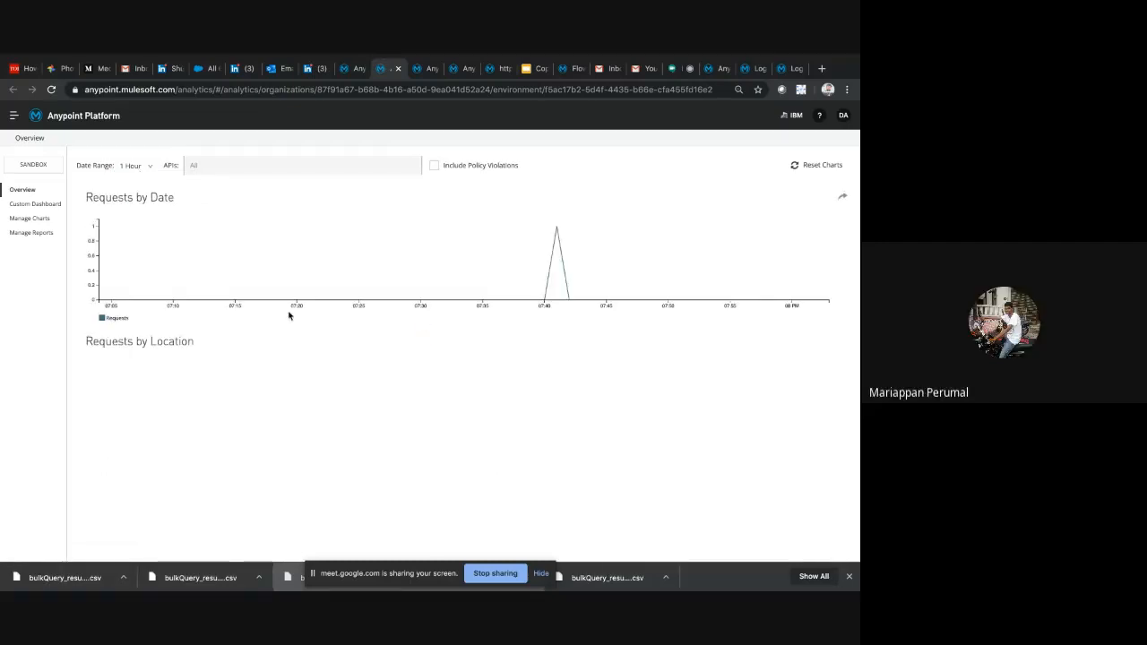
# Set the analytics date range to 1 Week and examine the Requests by Date and Requests by Location charts
pyautogui.click(145, 167)
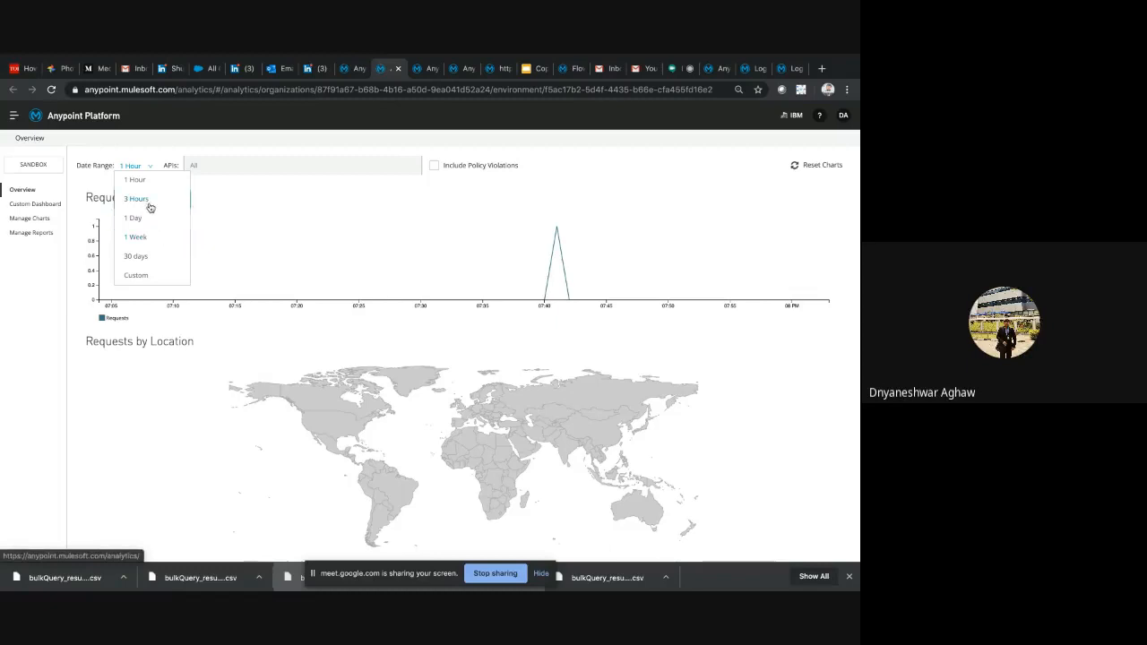
pyautogui.click(146, 240)
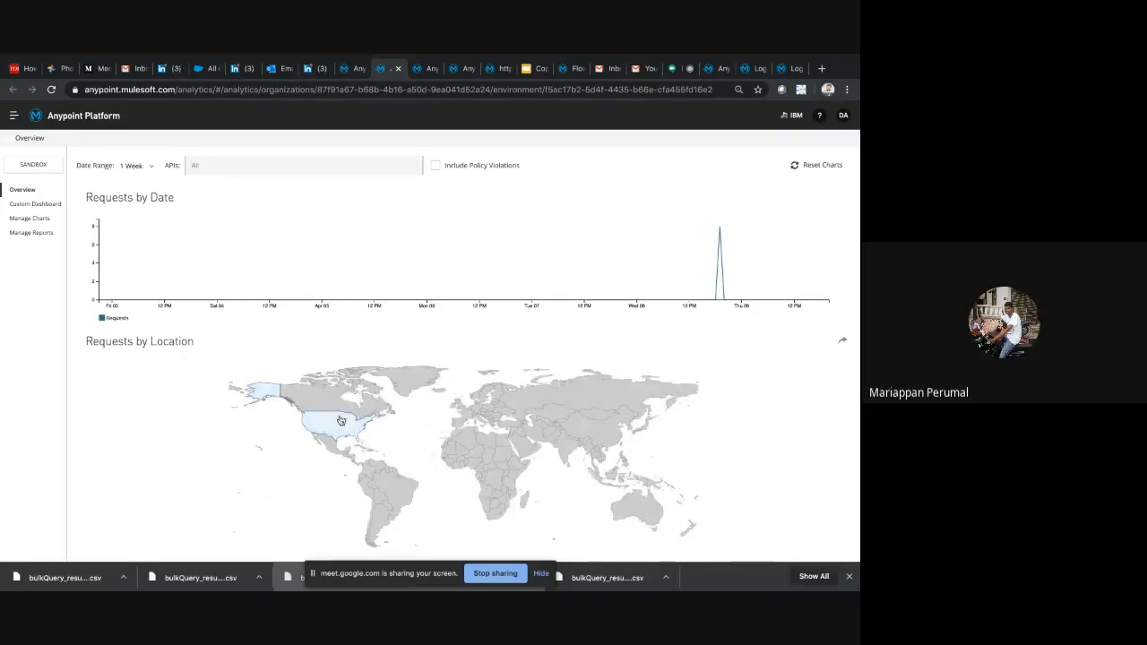
pyautogui.scroll(-2, 341, 420)
pyautogui.scroll(2, 341, 421)
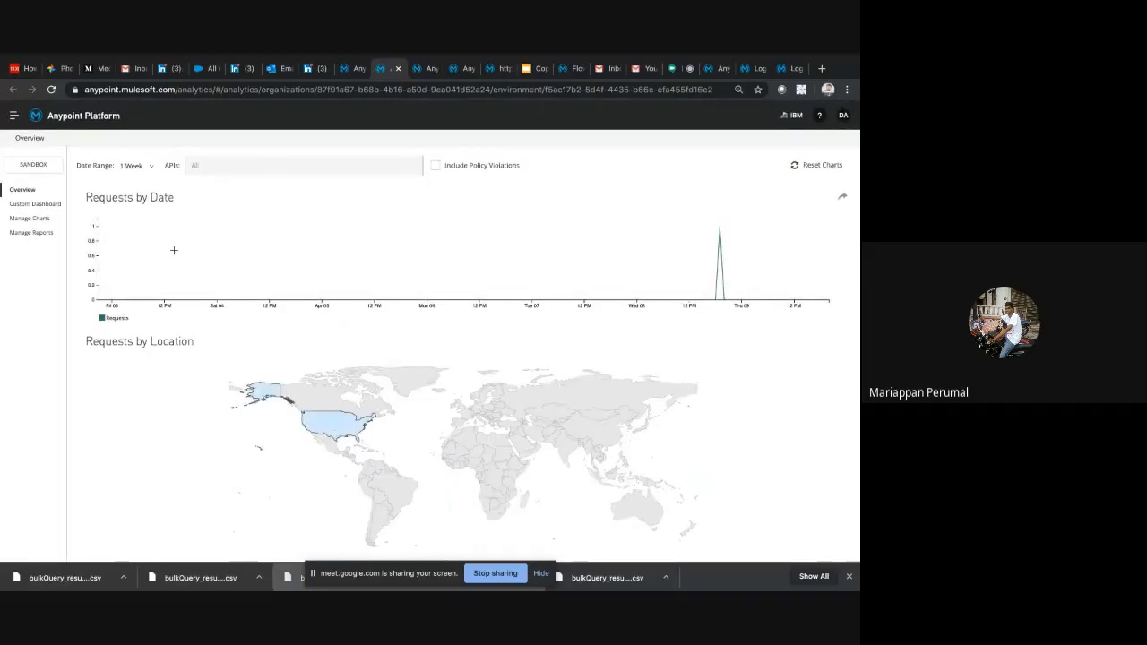
pyautogui.click(269, 165)
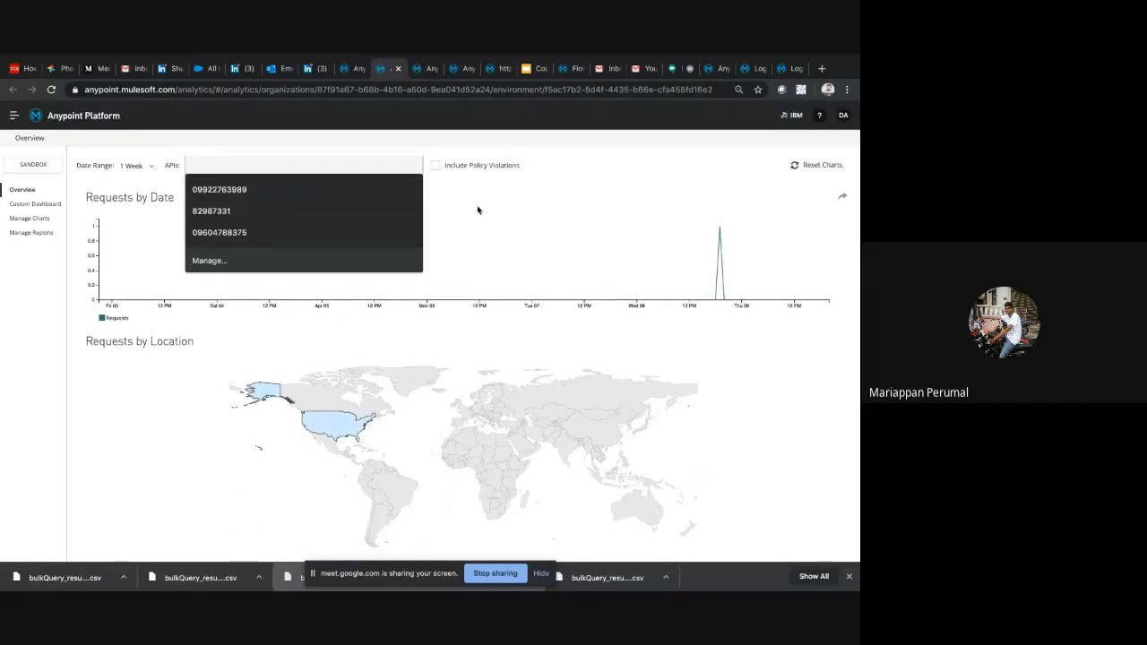
# View the Custom Dashboard and Manage Reports pages of the analytics section
pyautogui.click(47, 206)
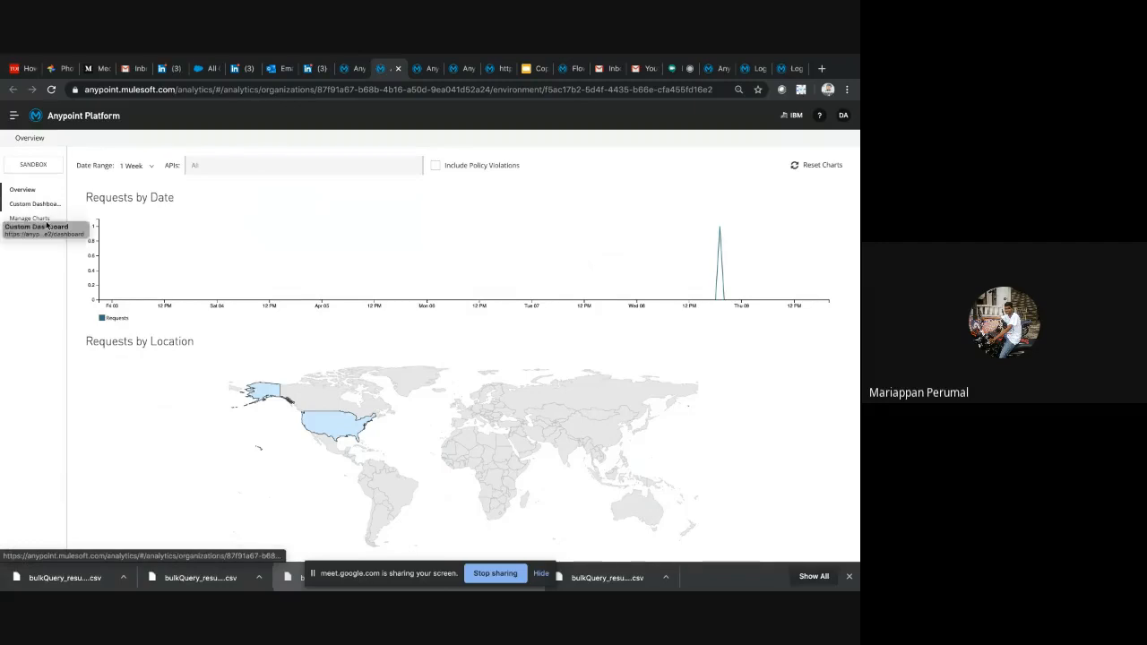
pyautogui.click(46, 224)
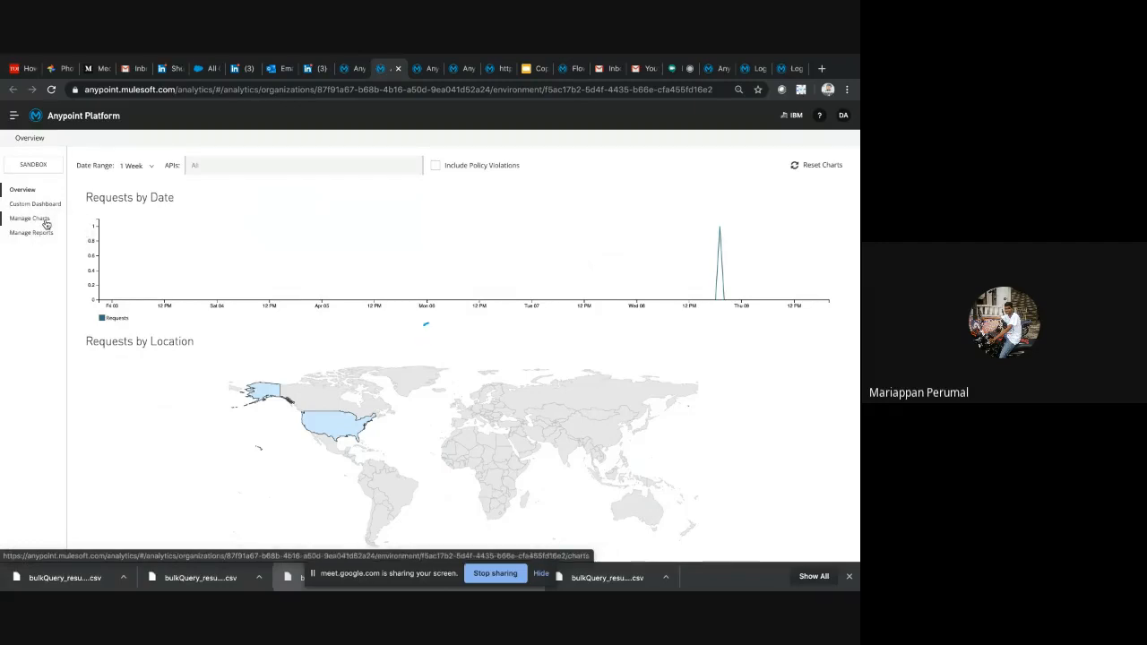
pyautogui.click(46, 205)
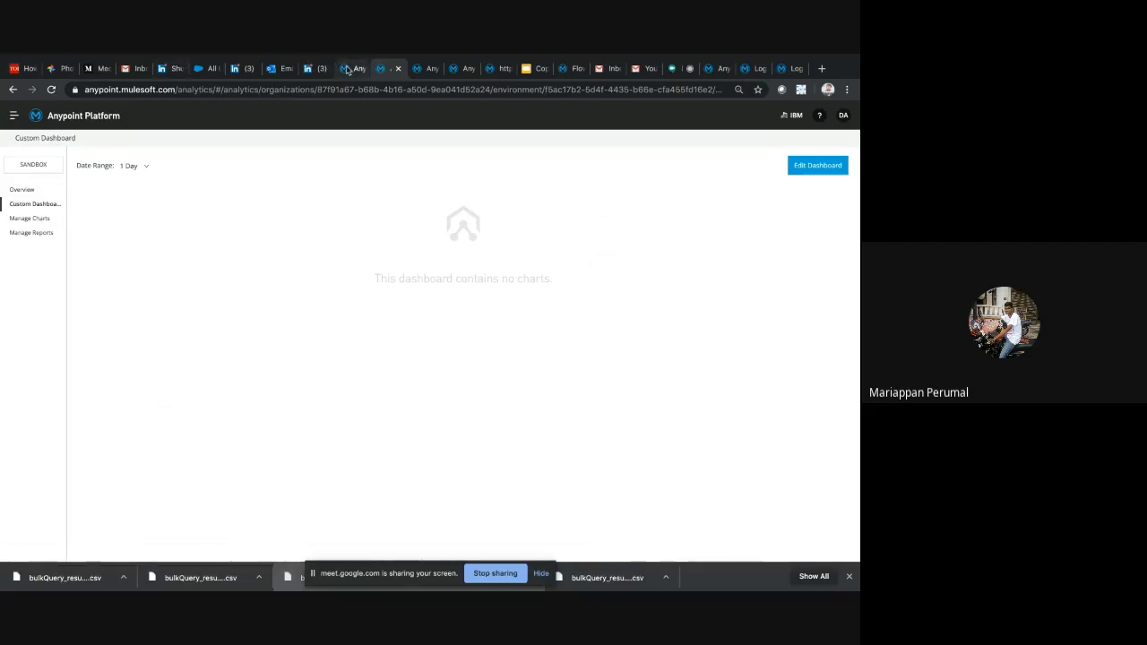
pyautogui.click(24, 235)
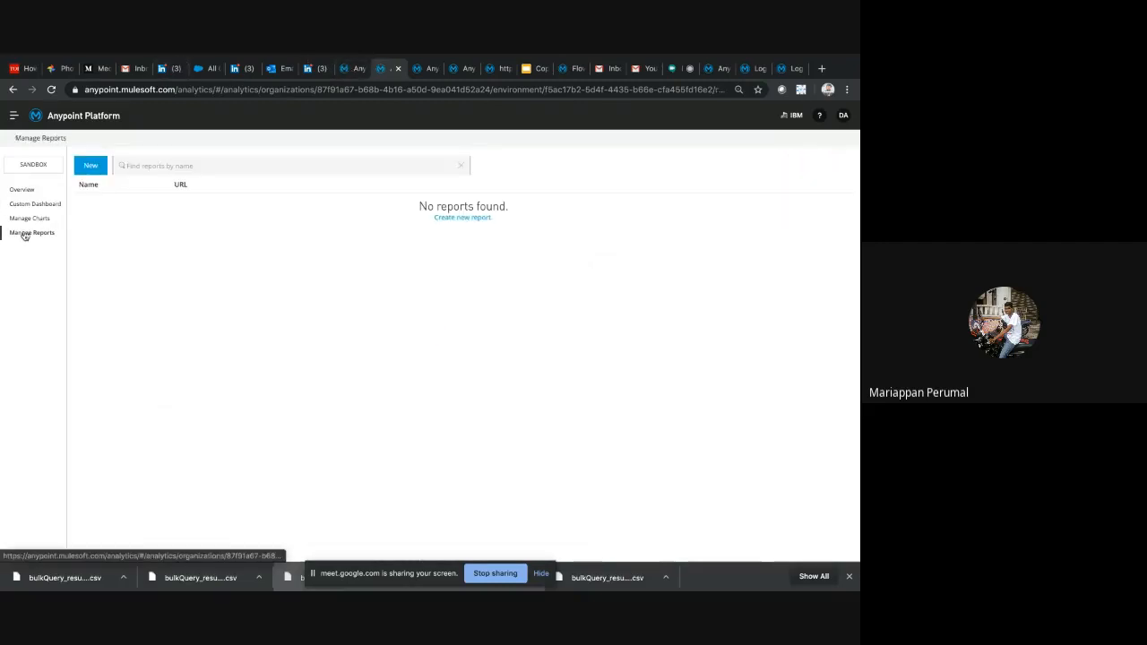
# Leave the analytics pages and open the list of deployed applications in Runtime Manager
pyautogui.click(351, 68)
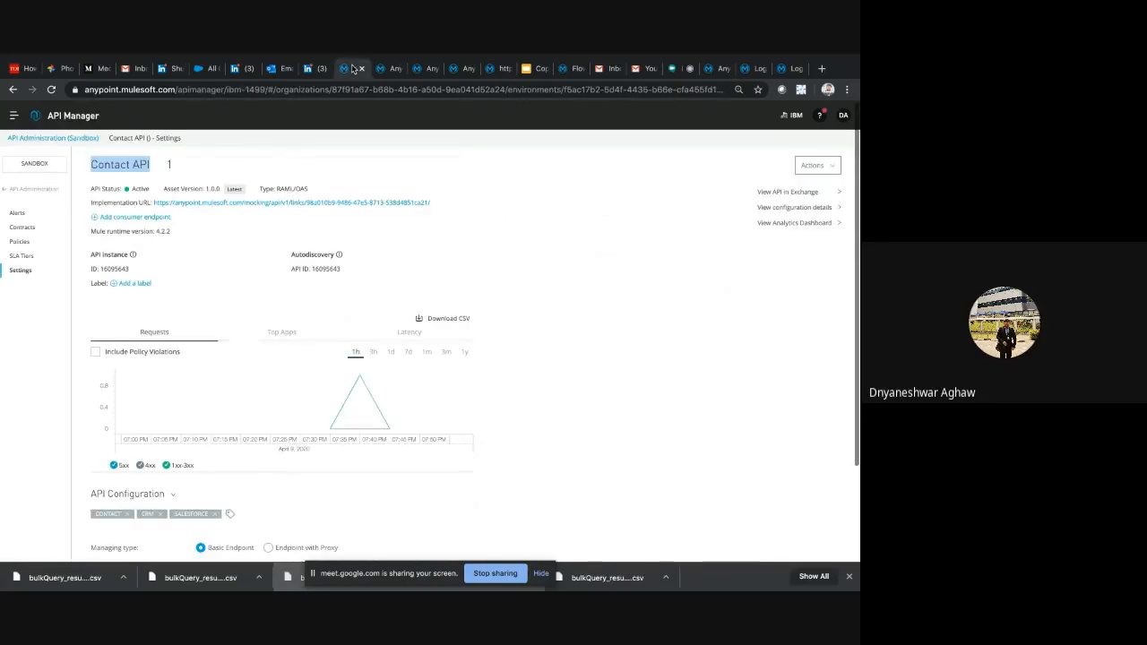
pyautogui.click(430, 70)
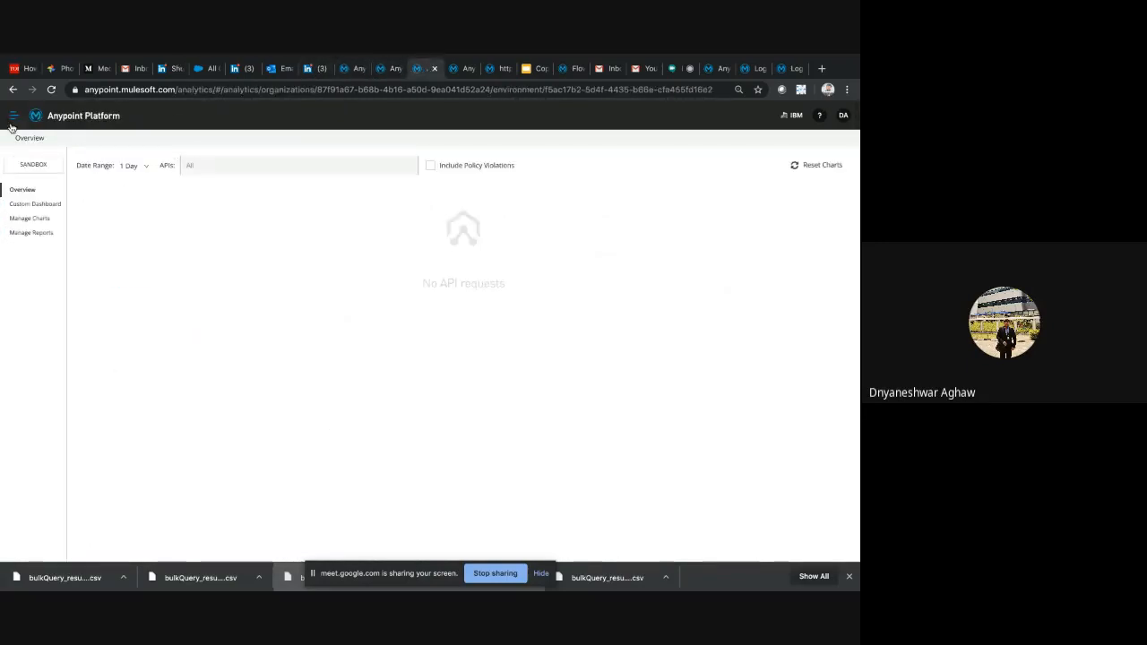
pyautogui.click(13, 117)
pyautogui.click(73, 289)
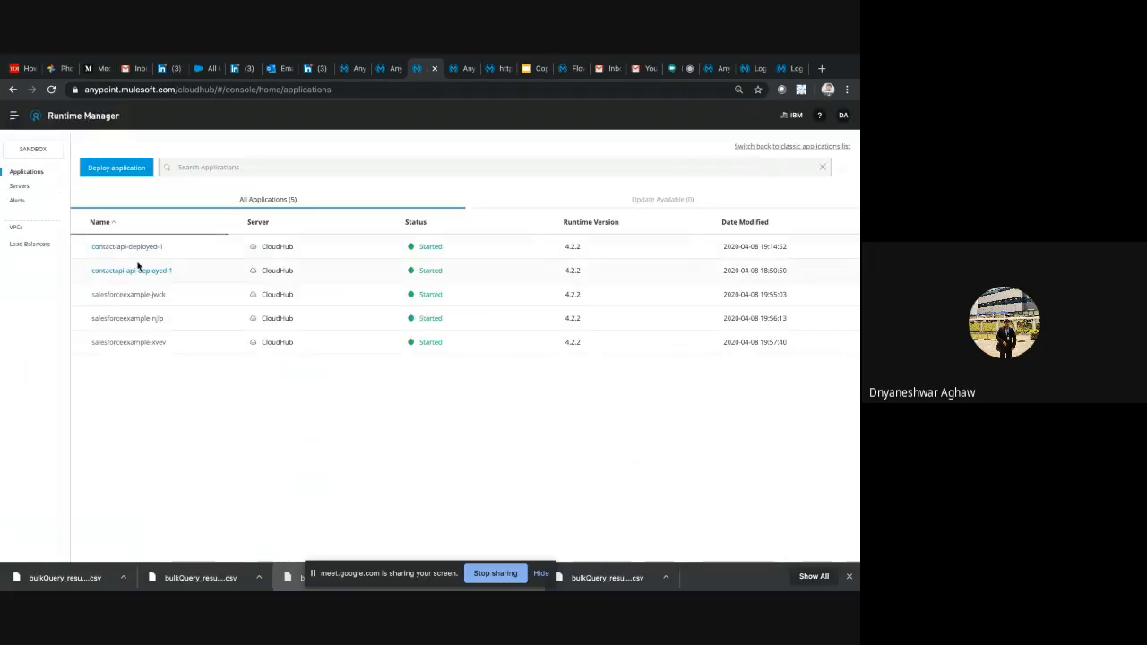
# Open the contact-api-deployed-1 application and look through its deployment logs
pyautogui.click(143, 271)
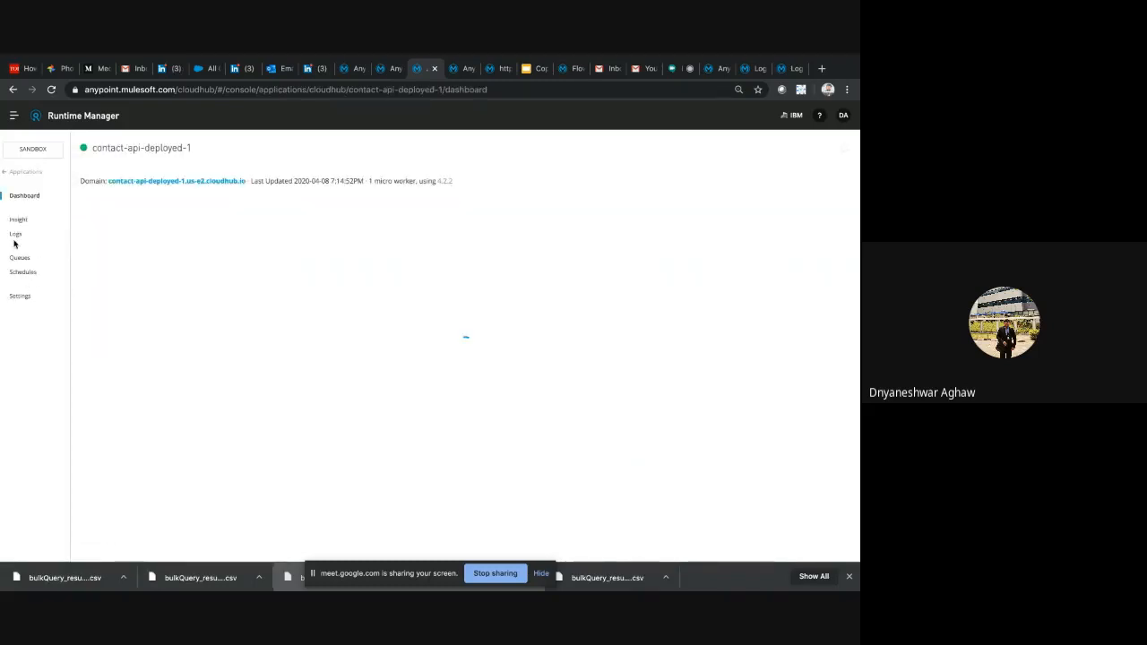
pyautogui.click(14, 236)
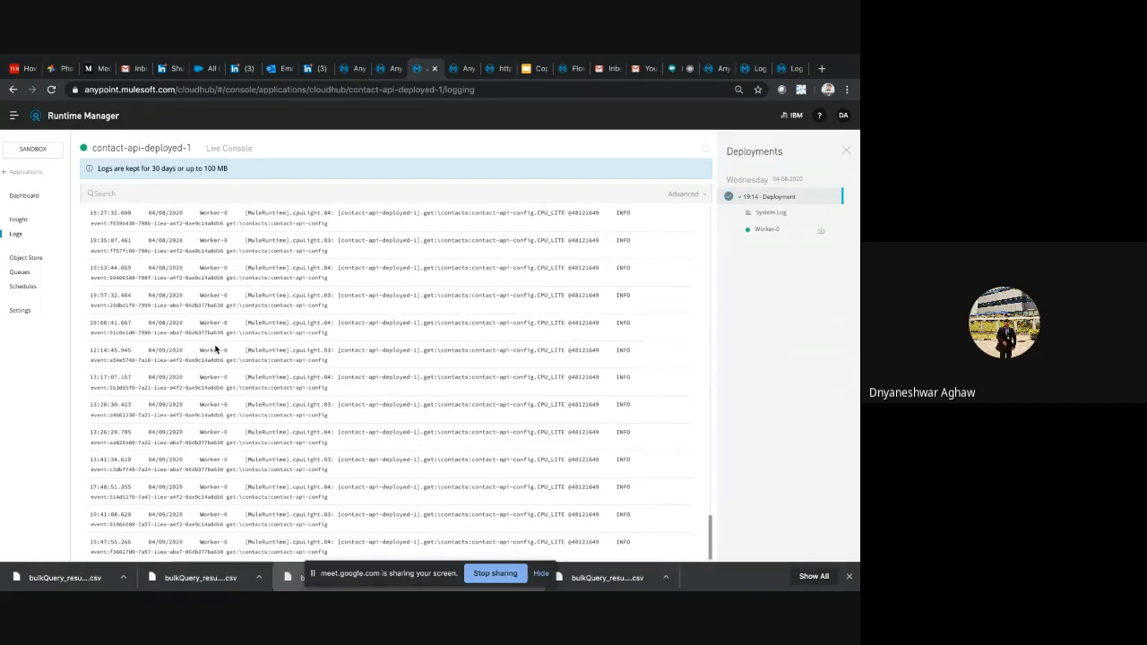
pyautogui.scroll(15, 215, 345)
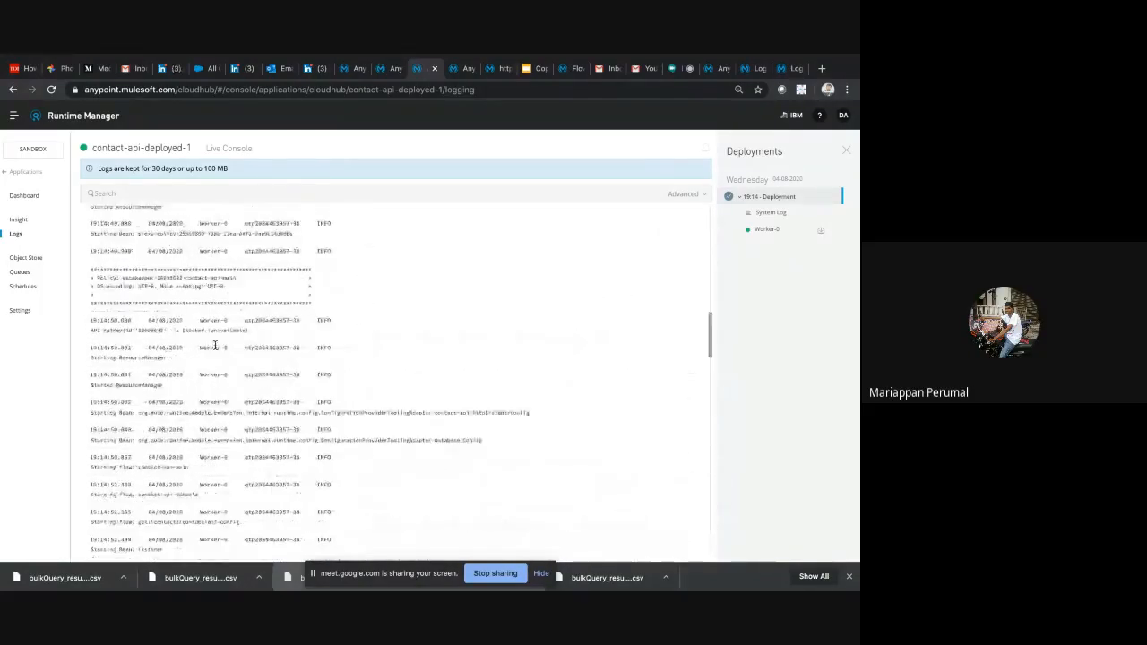
pyautogui.scroll(-15, 215, 348)
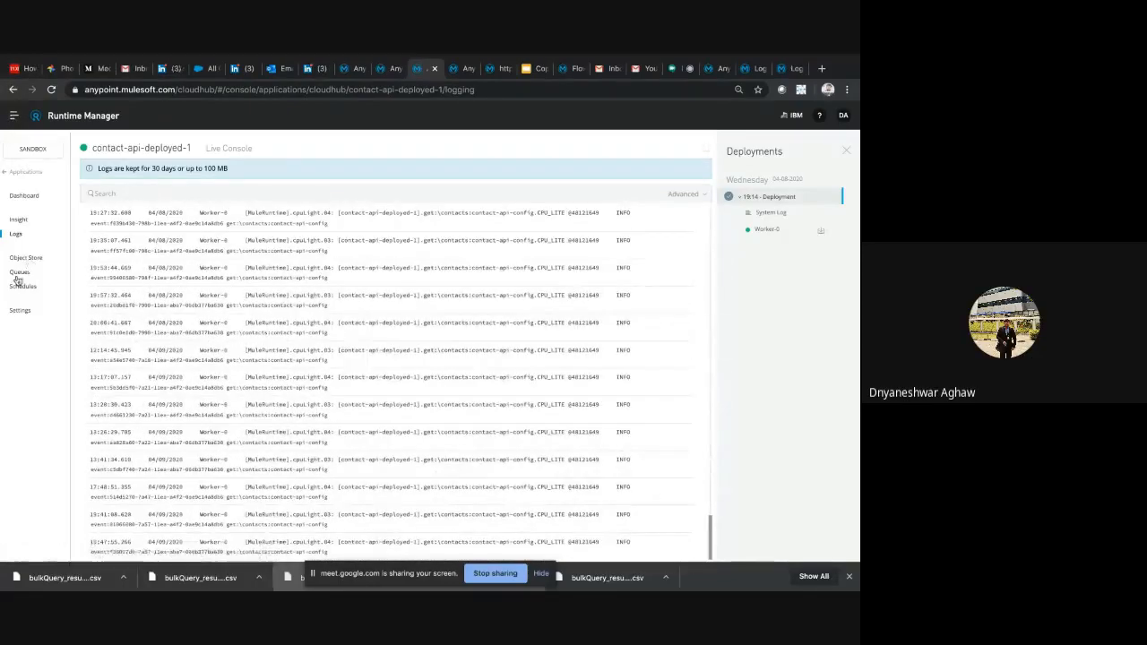
# Return to the contact-api-deployed-1 dashboard and compare its Mule messages, CPU and memory charts for the last week, 24 hours and hour
pyautogui.click(12, 93)
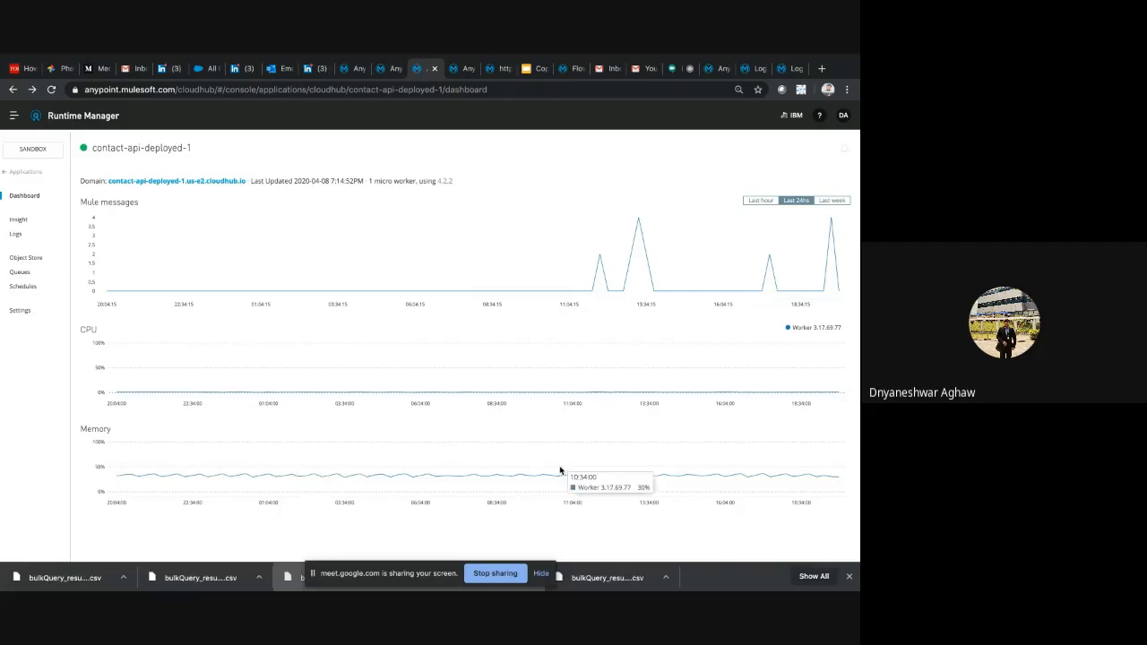
pyautogui.click(834, 201)
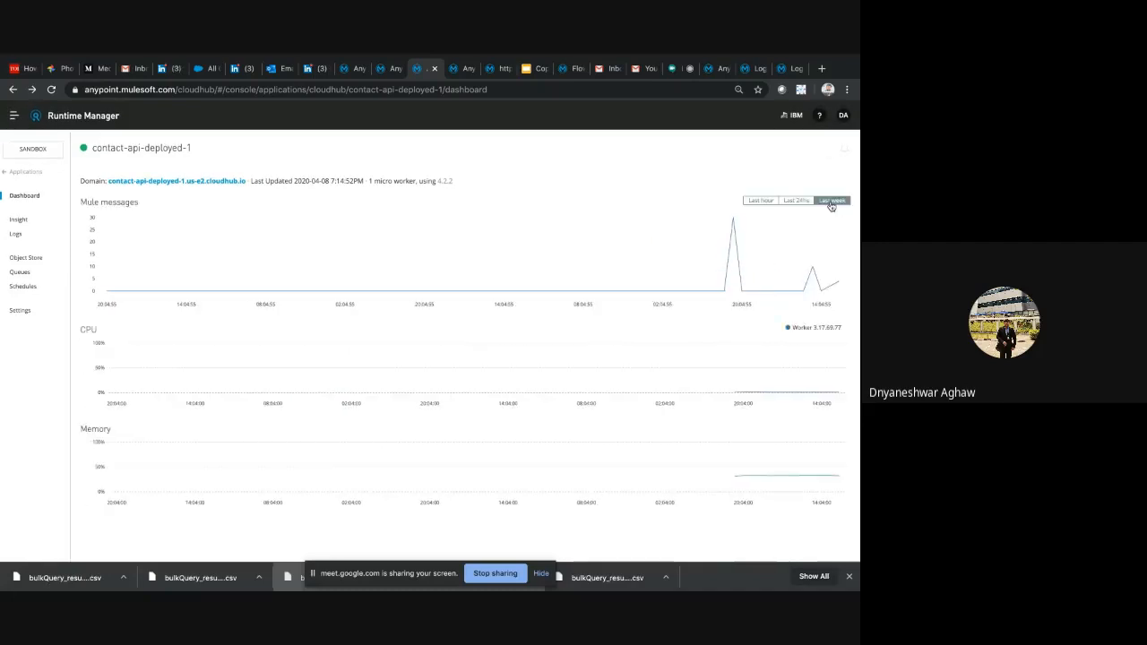
pyautogui.scroll(-1, 723, 352)
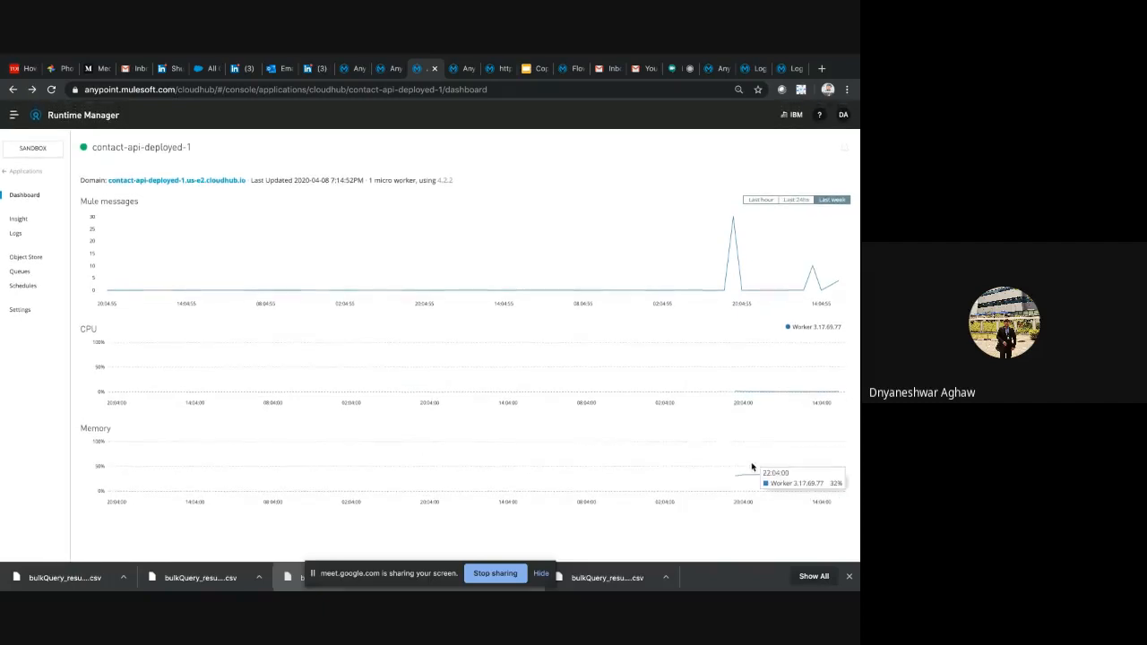
pyautogui.click(797, 200)
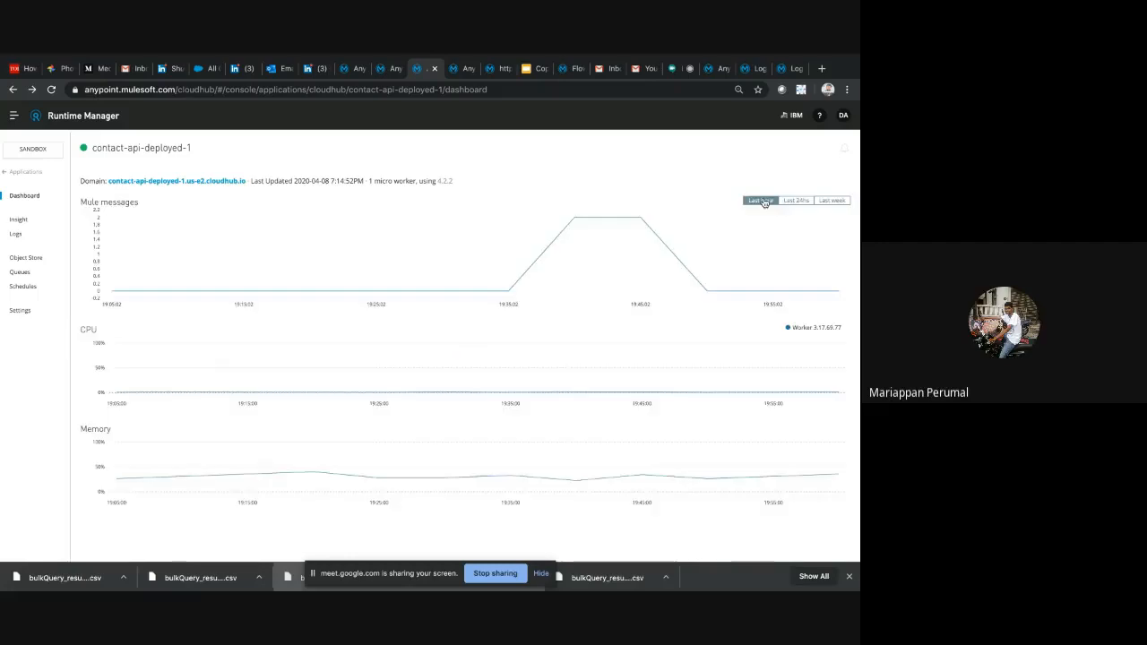
pyautogui.click(763, 200)
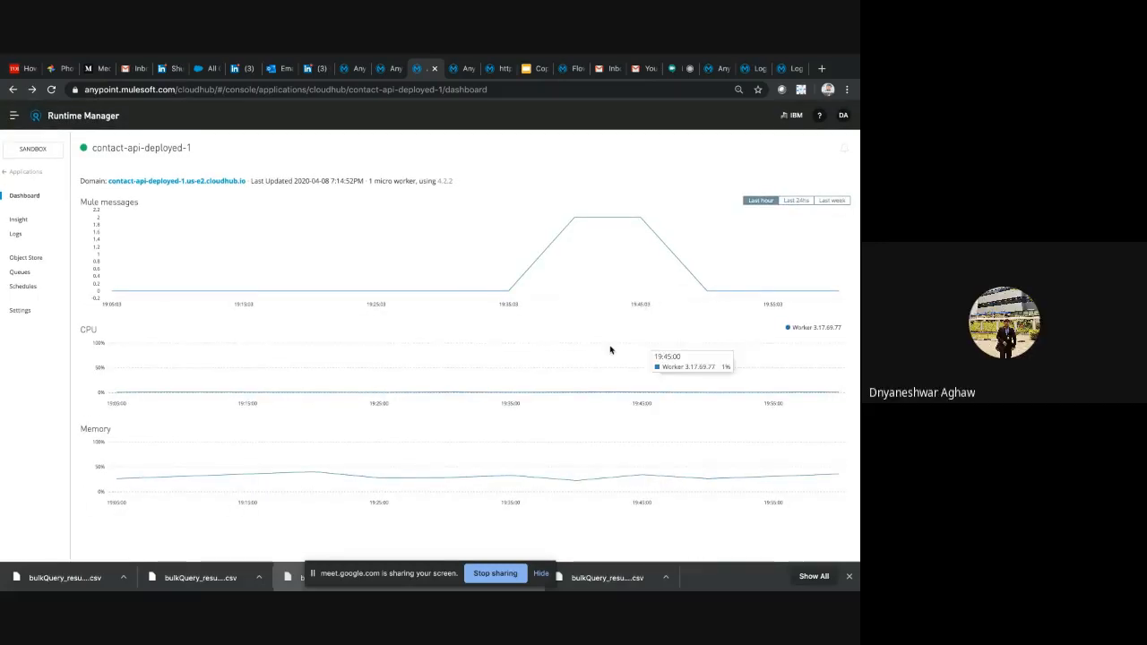
pyautogui.scroll(-1, 367, 348)
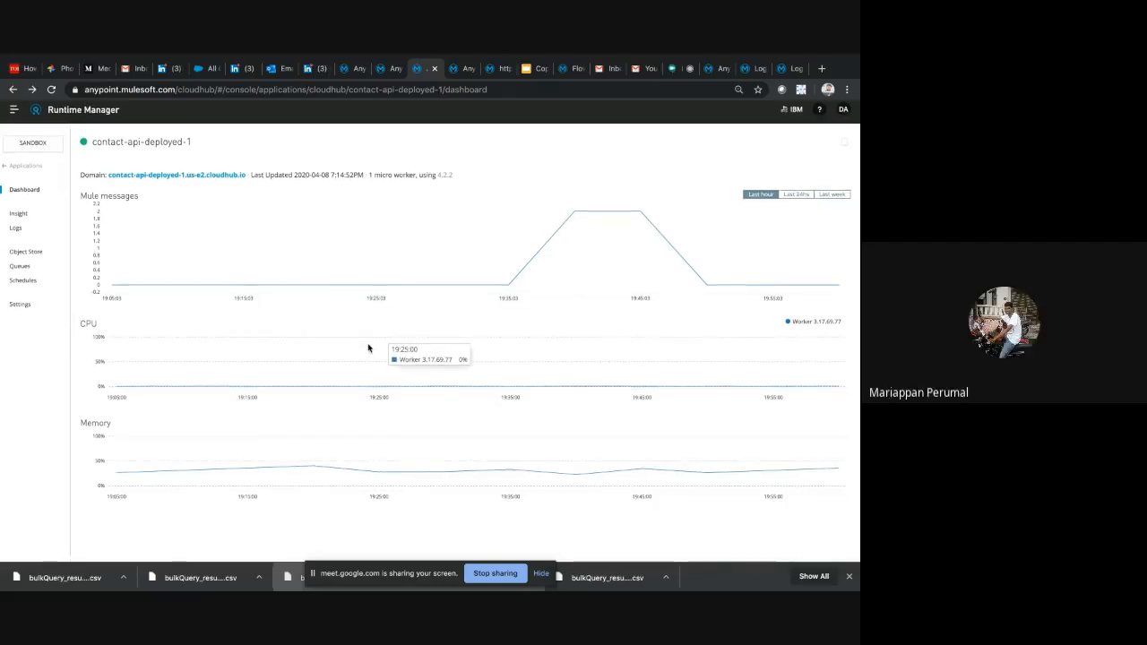
pyautogui.scroll(1, 368, 348)
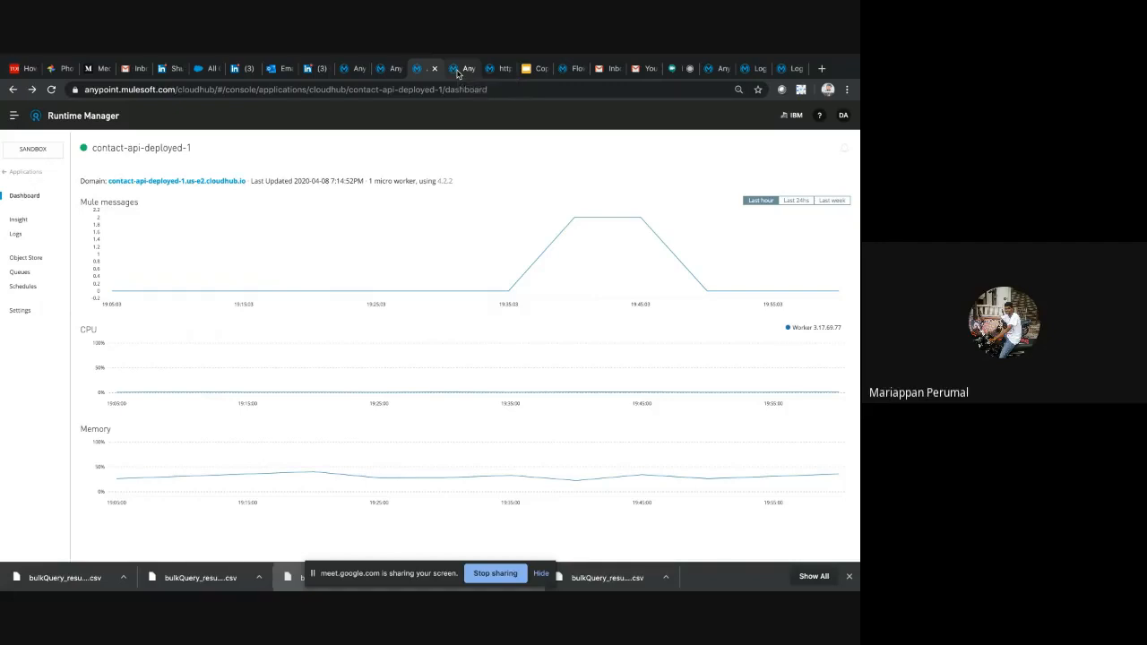
# Open the Contact API asset in Exchange and show the GET method of its /contacts endpoint
pyautogui.click(458, 72)
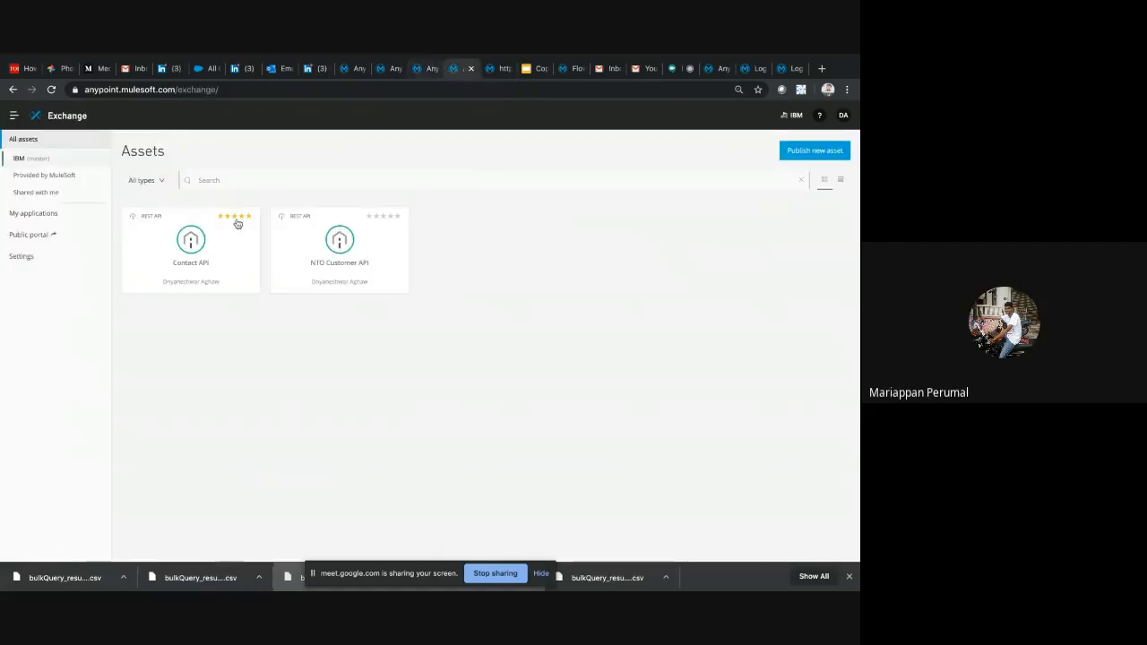
pyautogui.click(238, 224)
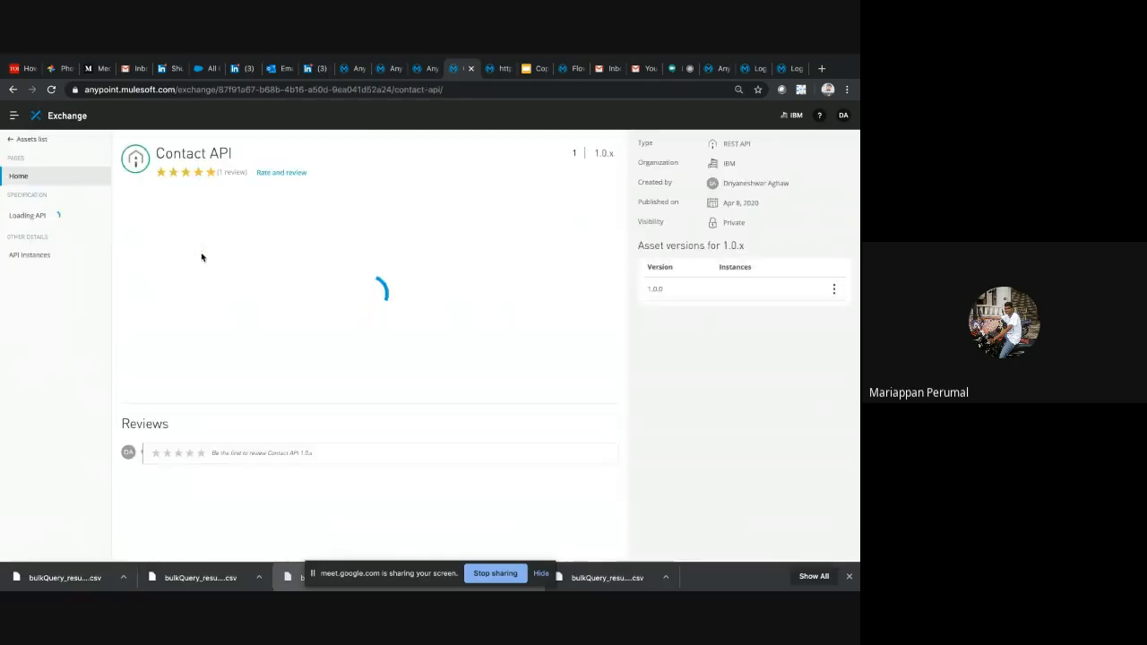
pyautogui.click(24, 261)
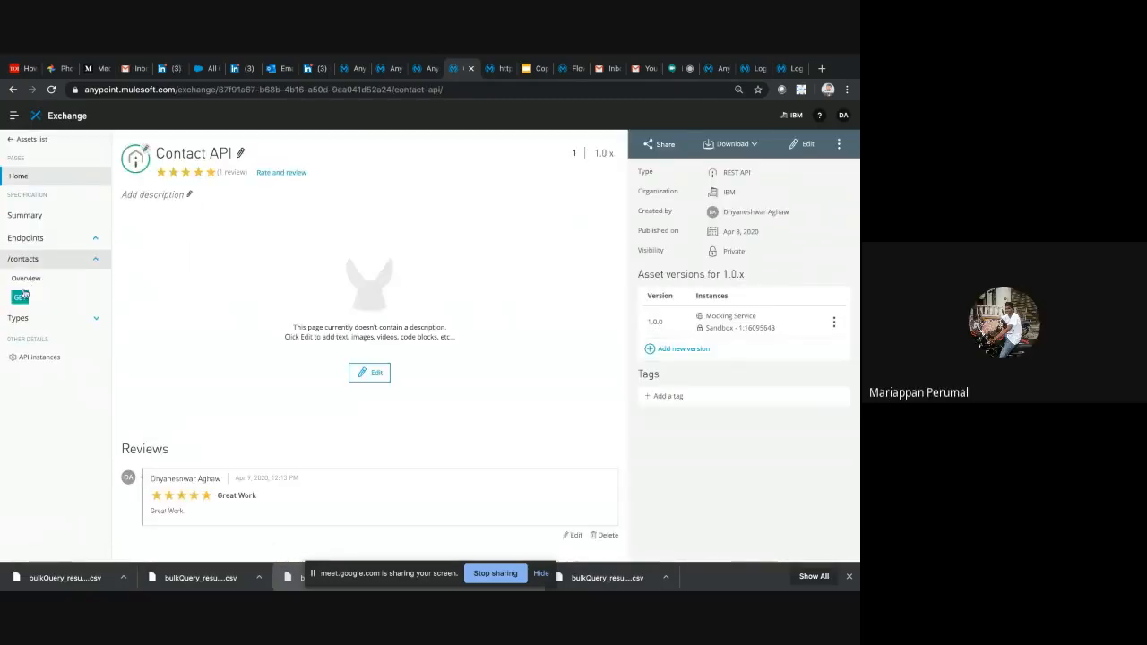
pyautogui.click(22, 298)
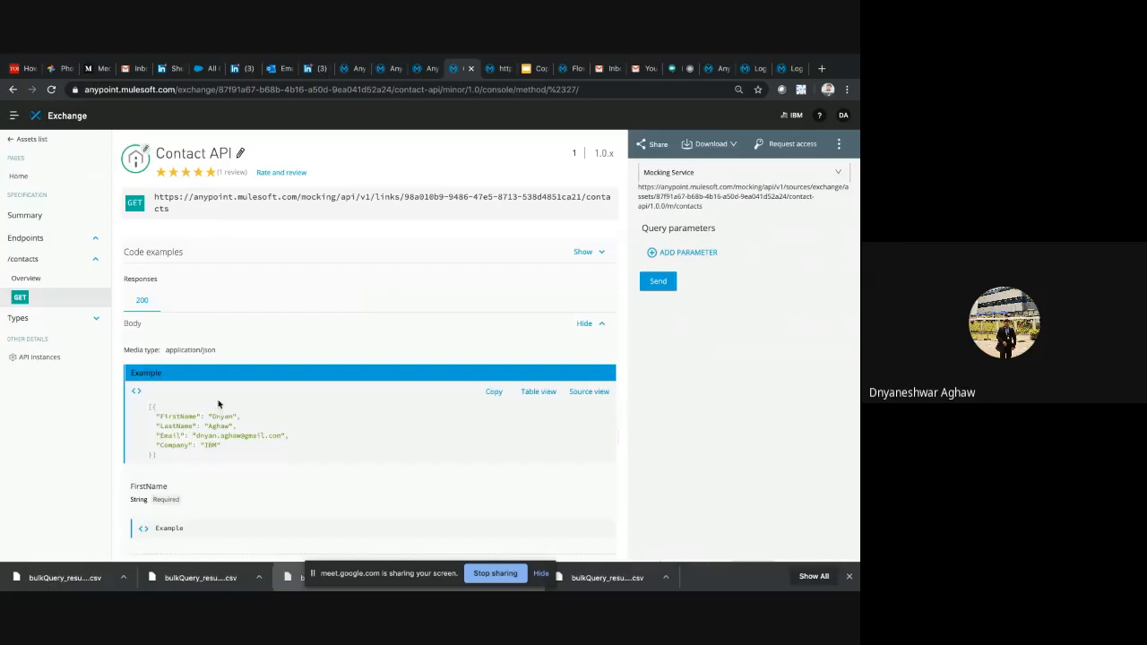
# Send the GET request to the Mocking Service, compare its response with the example body, and view the mocked contacts URL in the browser
pyautogui.moveTo(147, 390); pyautogui.dragTo(212, 475)
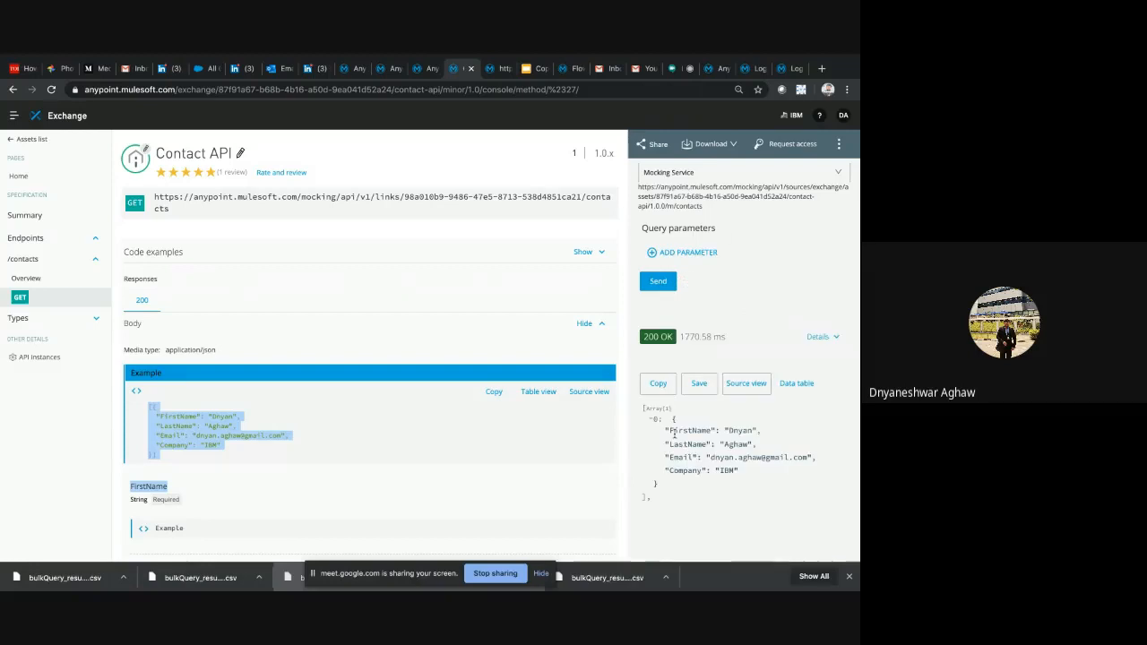
pyautogui.moveTo(675, 418); pyautogui.dragTo(698, 491)
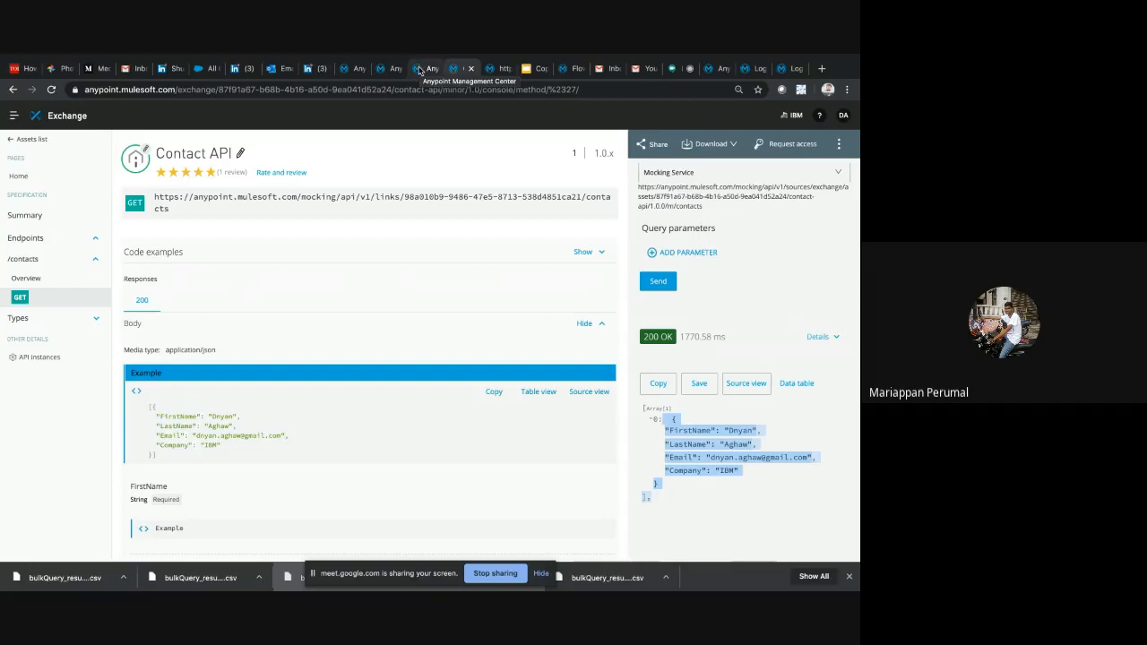
pyautogui.click(499, 68)
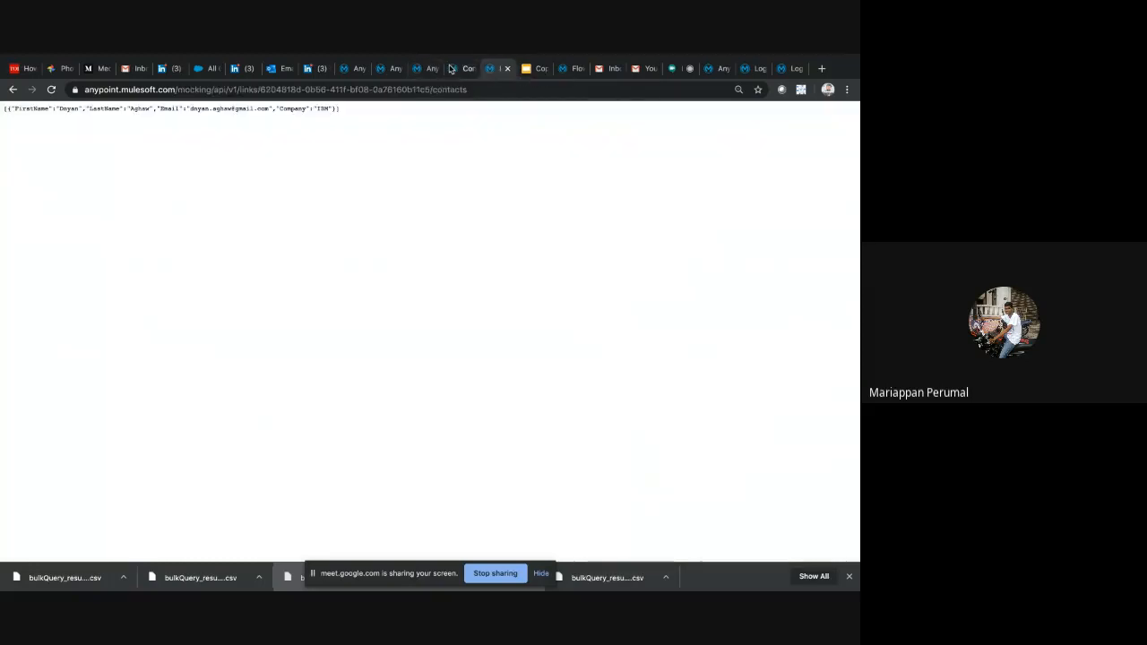
# Return to the Contact API asset in Exchange and examine the mocked response, field definitions and reviews
pyautogui.click(459, 69)
pyautogui.tripleClick(691, 447)
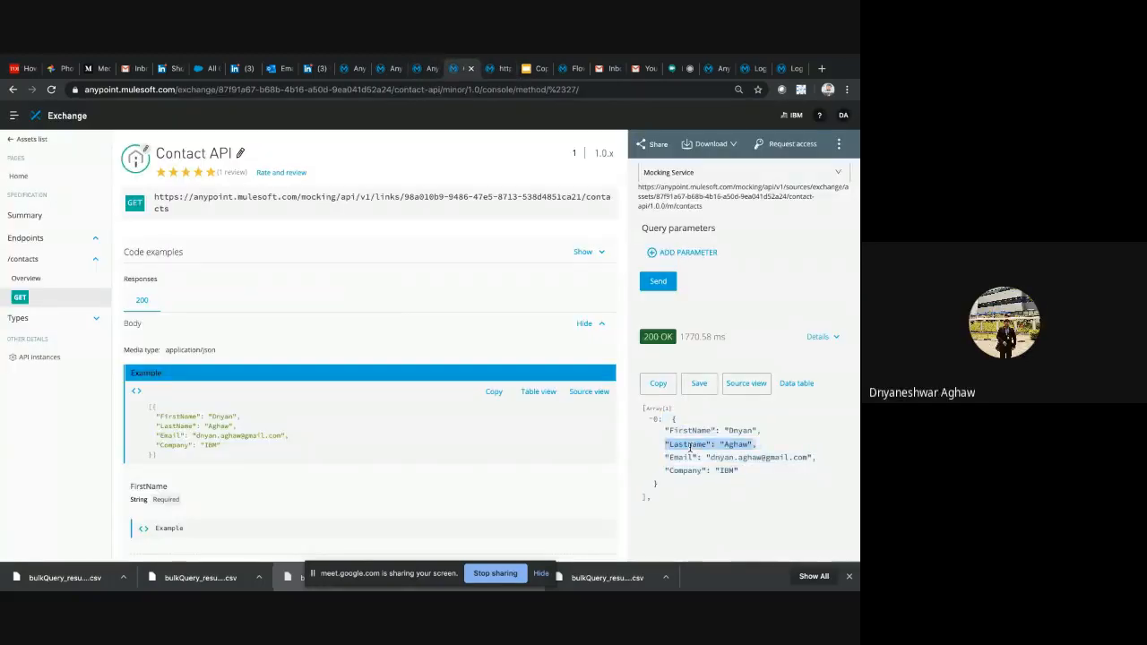
pyautogui.click(645, 409)
pyautogui.moveTo(645, 409); pyautogui.dragTo(668, 485)
pyautogui.scroll(-5, 443, 433)
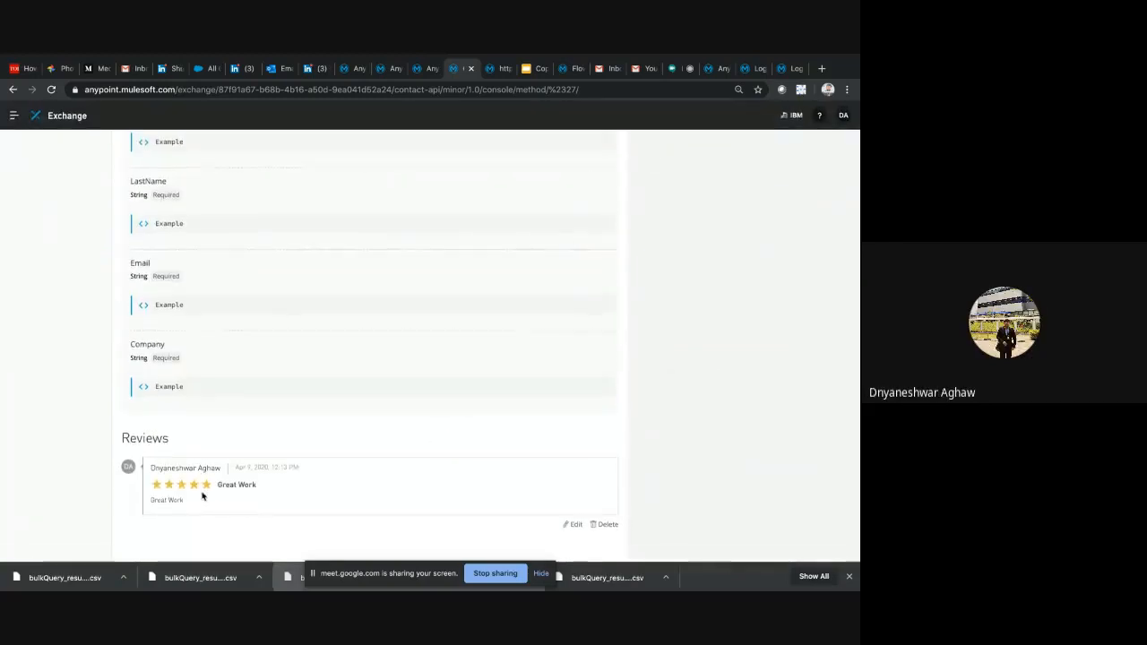
pyautogui.scroll(6, 285, 361)
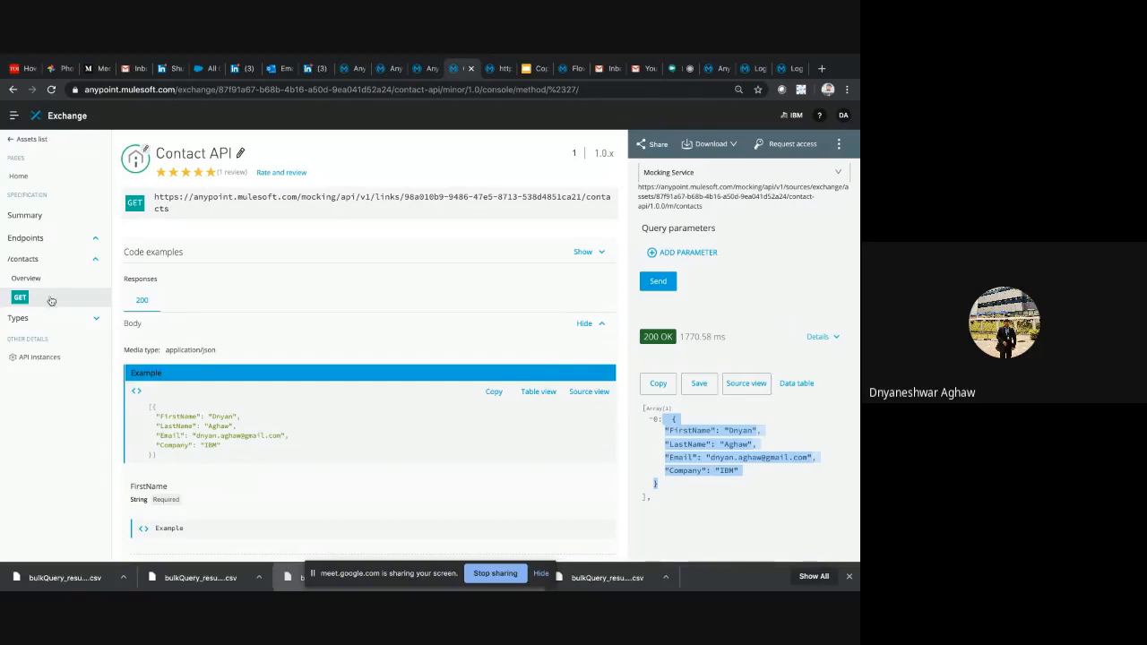
# Open the organization's public developer portal from the Exchange assets list and bring up its customization settings
pyautogui.click(23, 140)
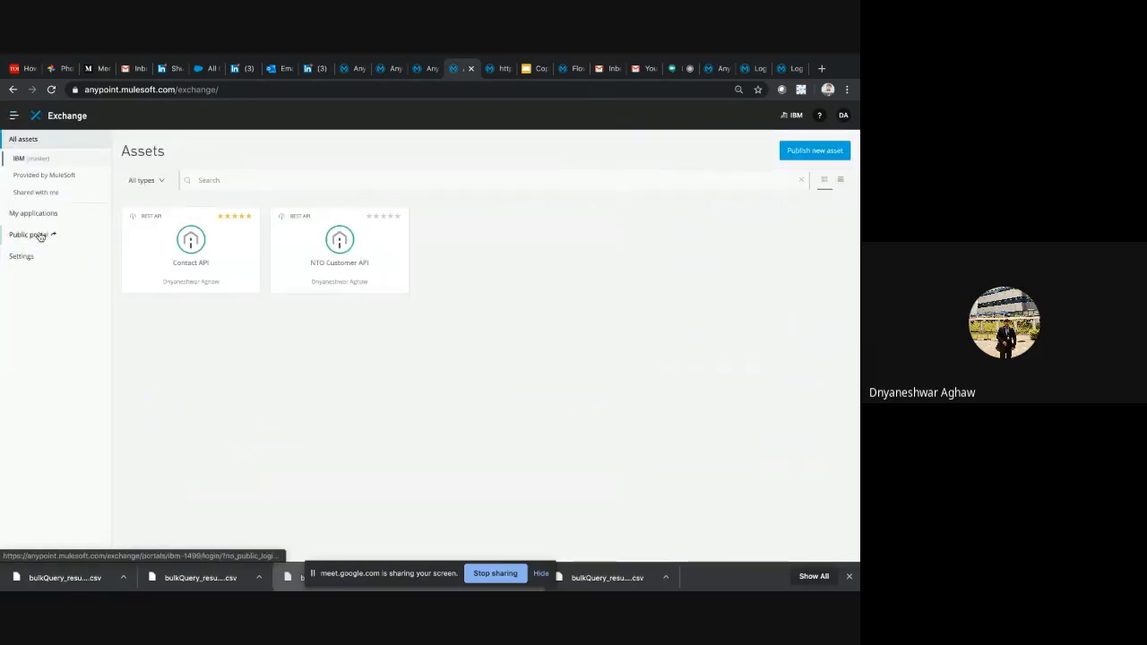
pyautogui.click(39, 236)
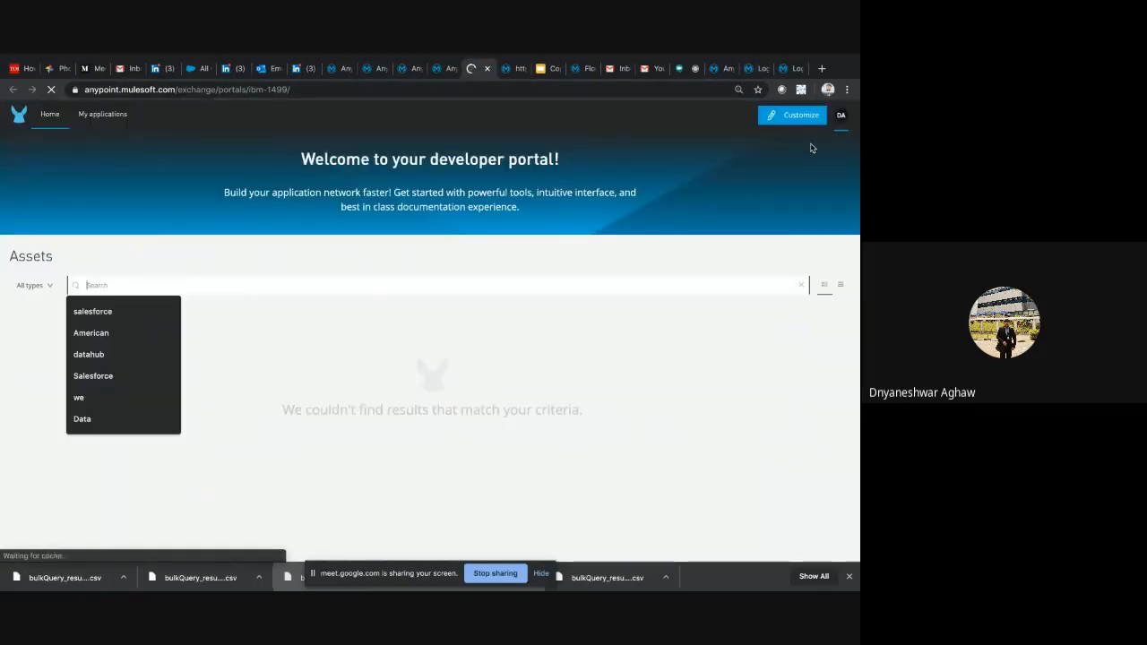
pyautogui.click(796, 116)
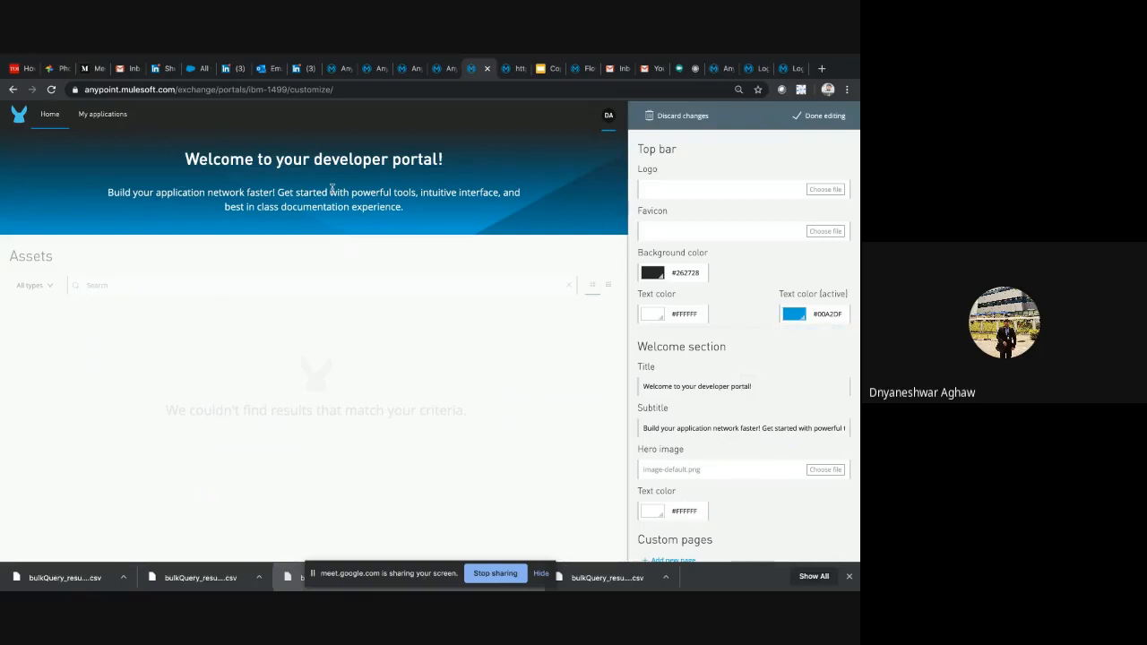
pyautogui.click(666, 116)
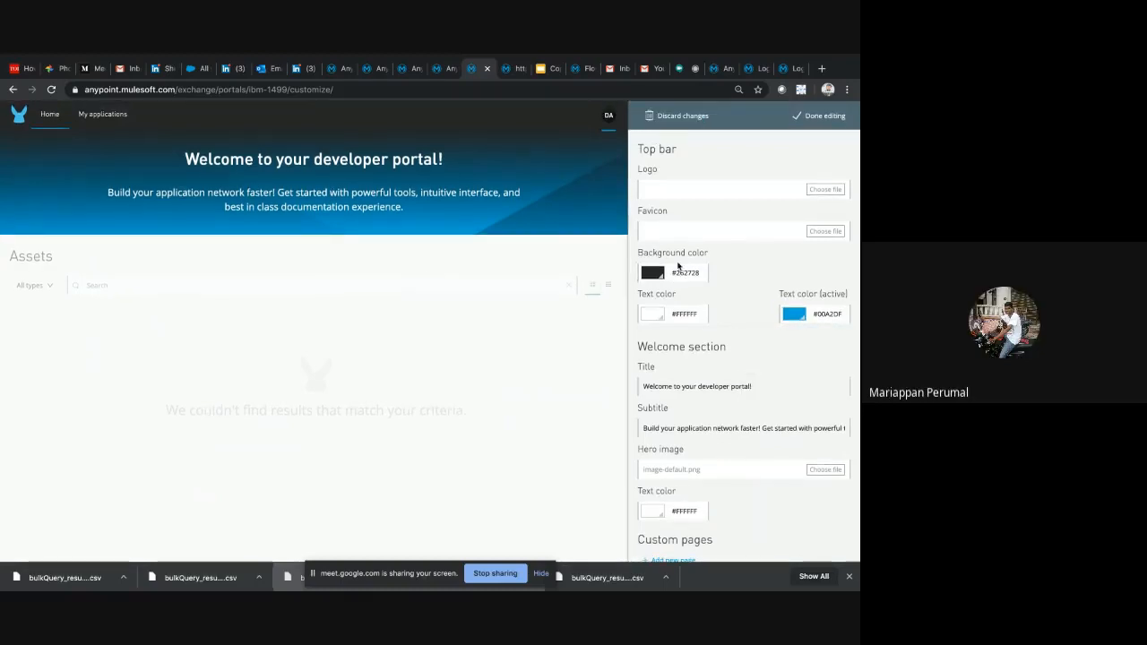
# Set the portal top bar's text color to #A16565 and its active text color to #3986A3
pyautogui.click(674, 272)
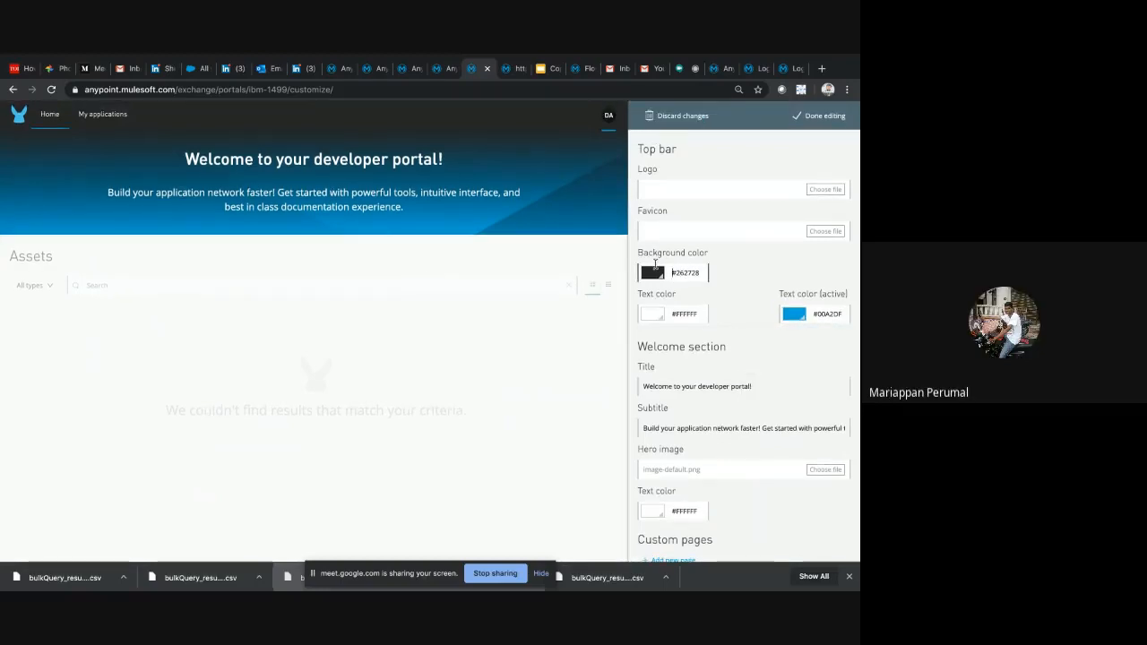
pyautogui.click(837, 319)
pyautogui.click(696, 309)
pyautogui.click(661, 317)
pyautogui.click(678, 348)
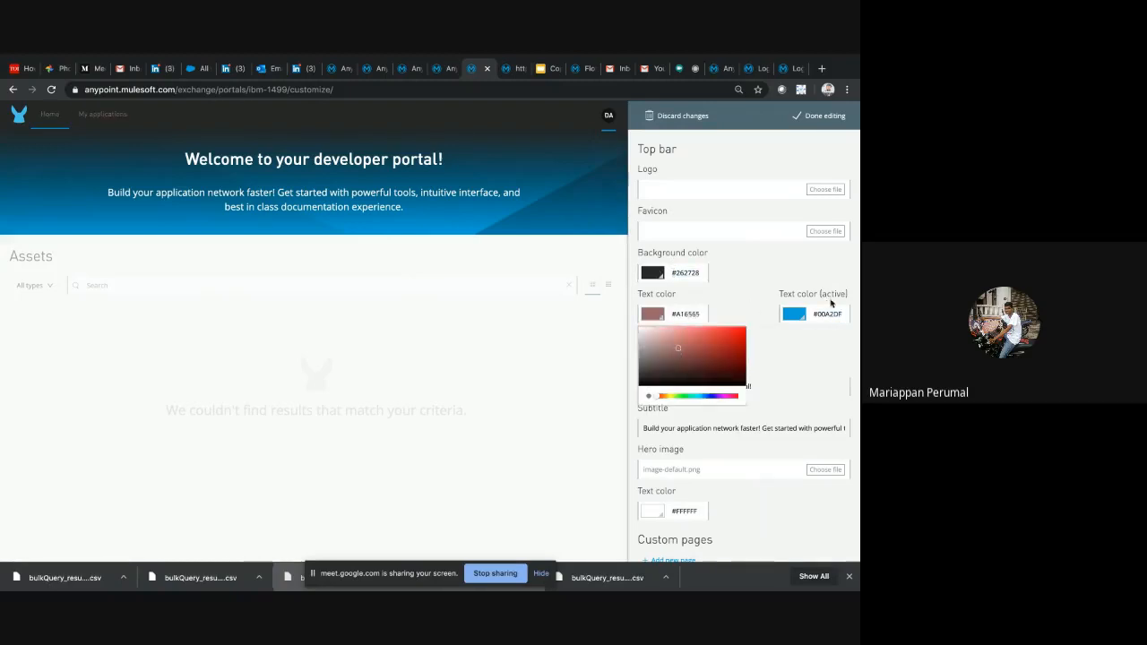
pyautogui.click(800, 312)
pyautogui.click(812, 349)
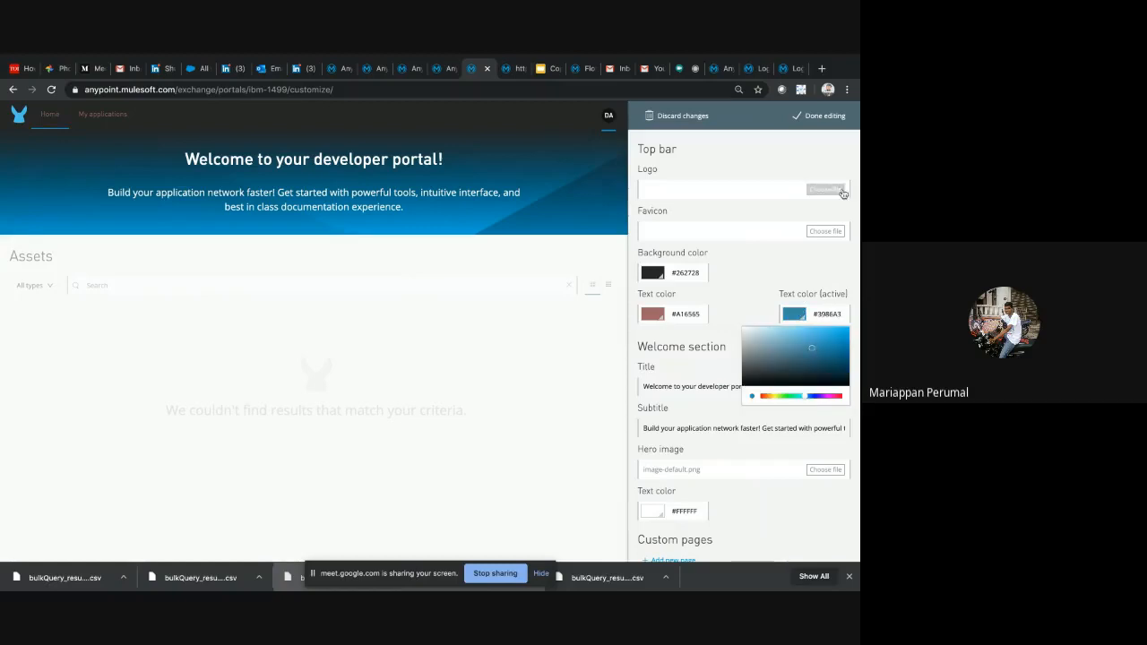
# Finish editing, publish the changes to the public portal, and open the portal's My applications page
pyautogui.click(823, 117)
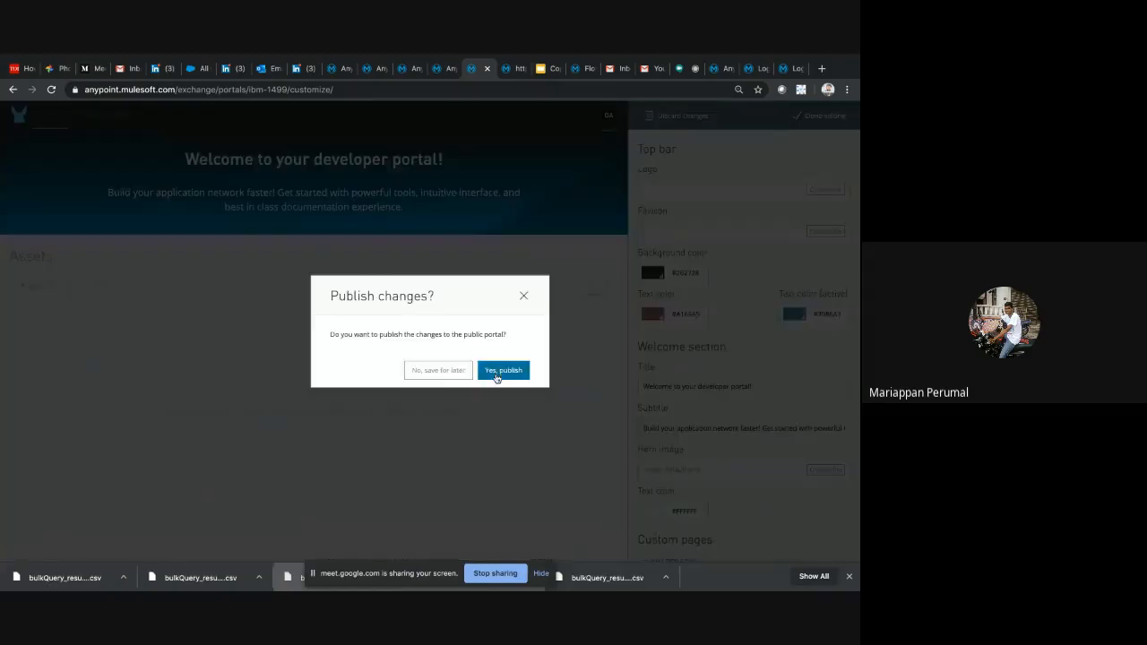
pyautogui.click(496, 373)
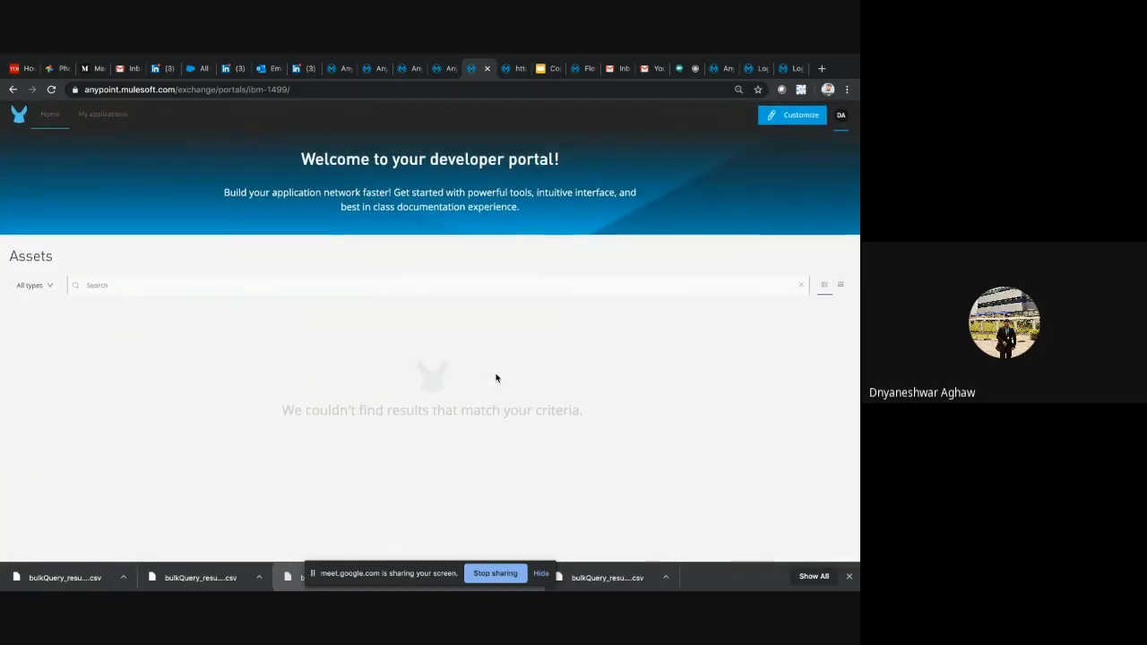
pyautogui.click(94, 114)
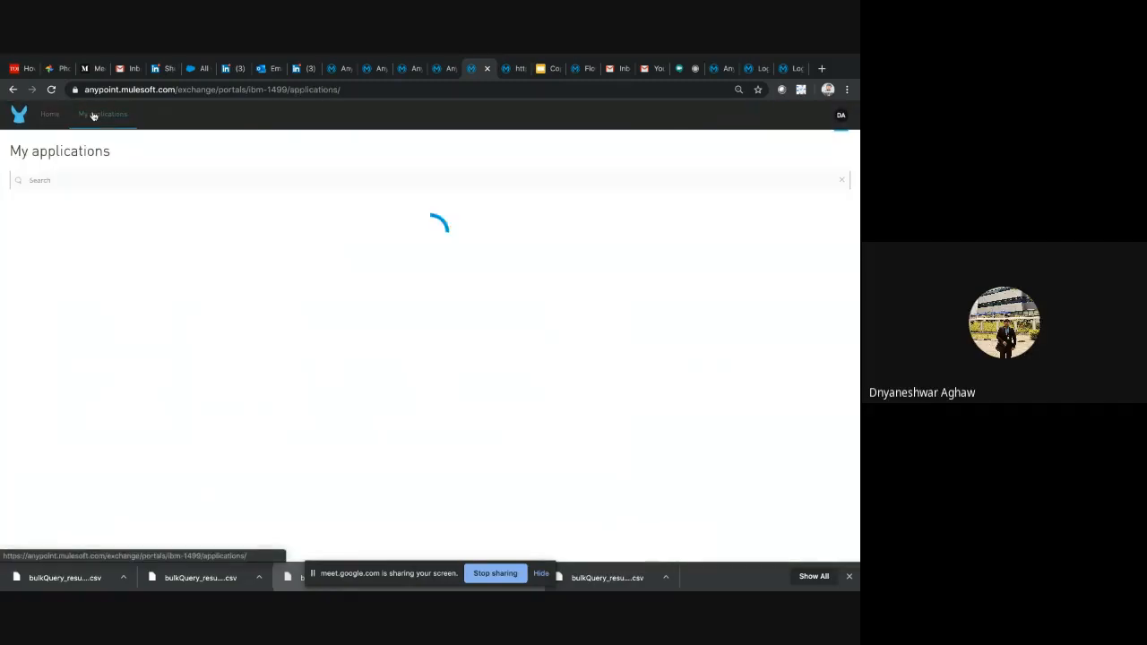
# Switch to the Google Slides meetup deck, glance back at the mocked contacts page, and show the side panel beside the Deploy & Manage slide
pyautogui.click(540, 69)
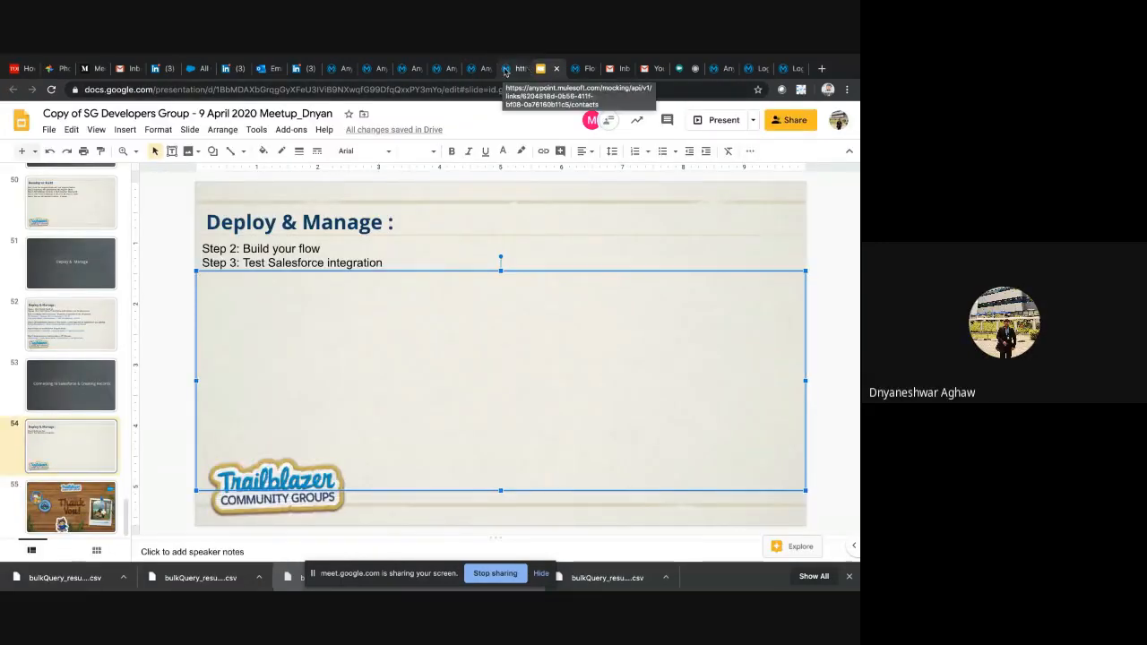
pyautogui.click(503, 73)
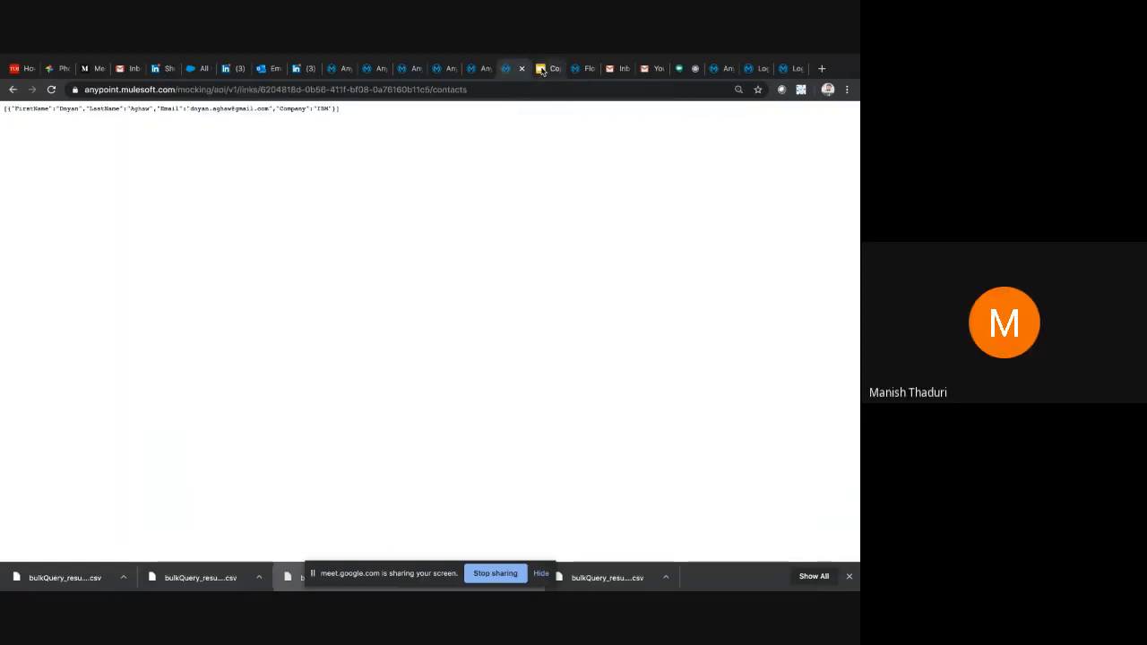
pyautogui.click(541, 69)
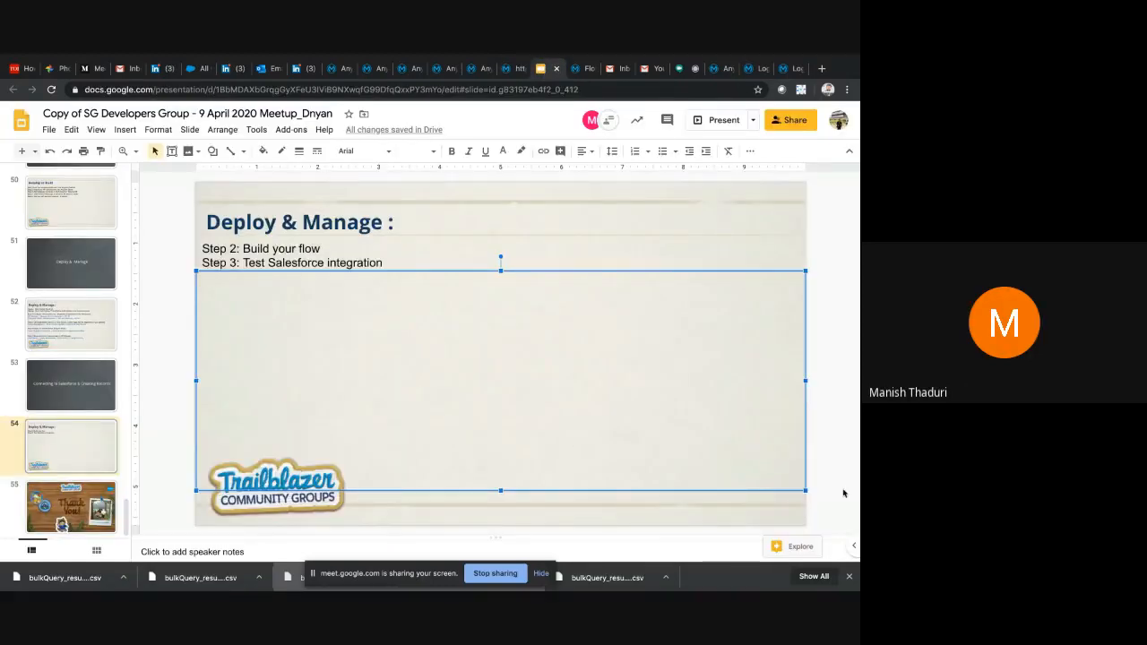
pyautogui.click(852, 546)
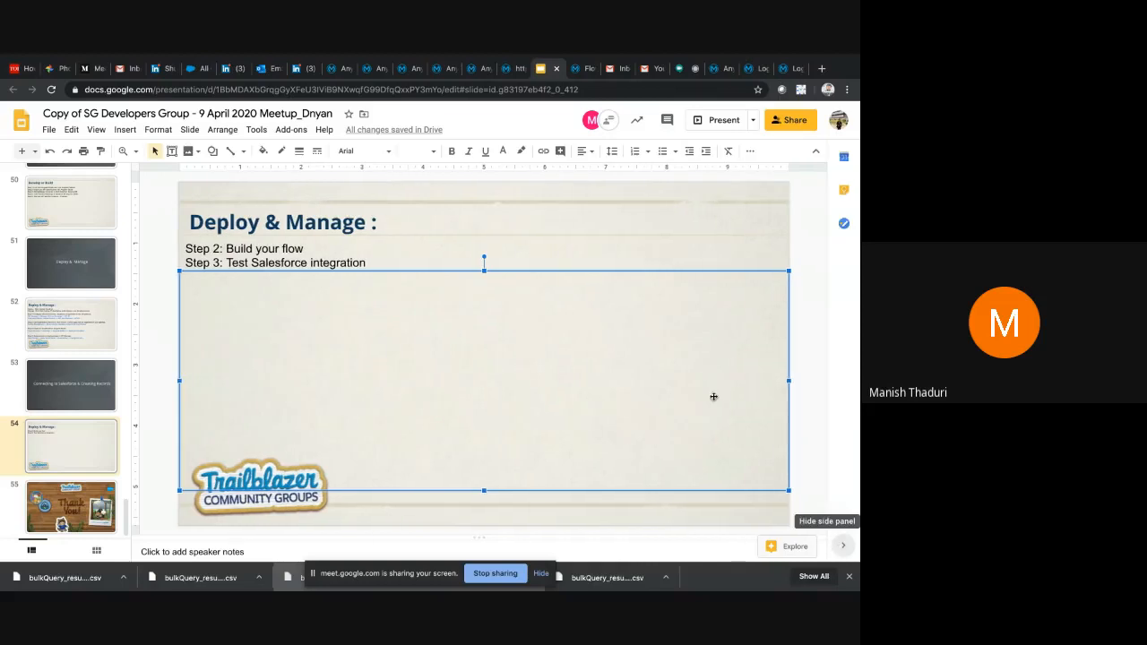